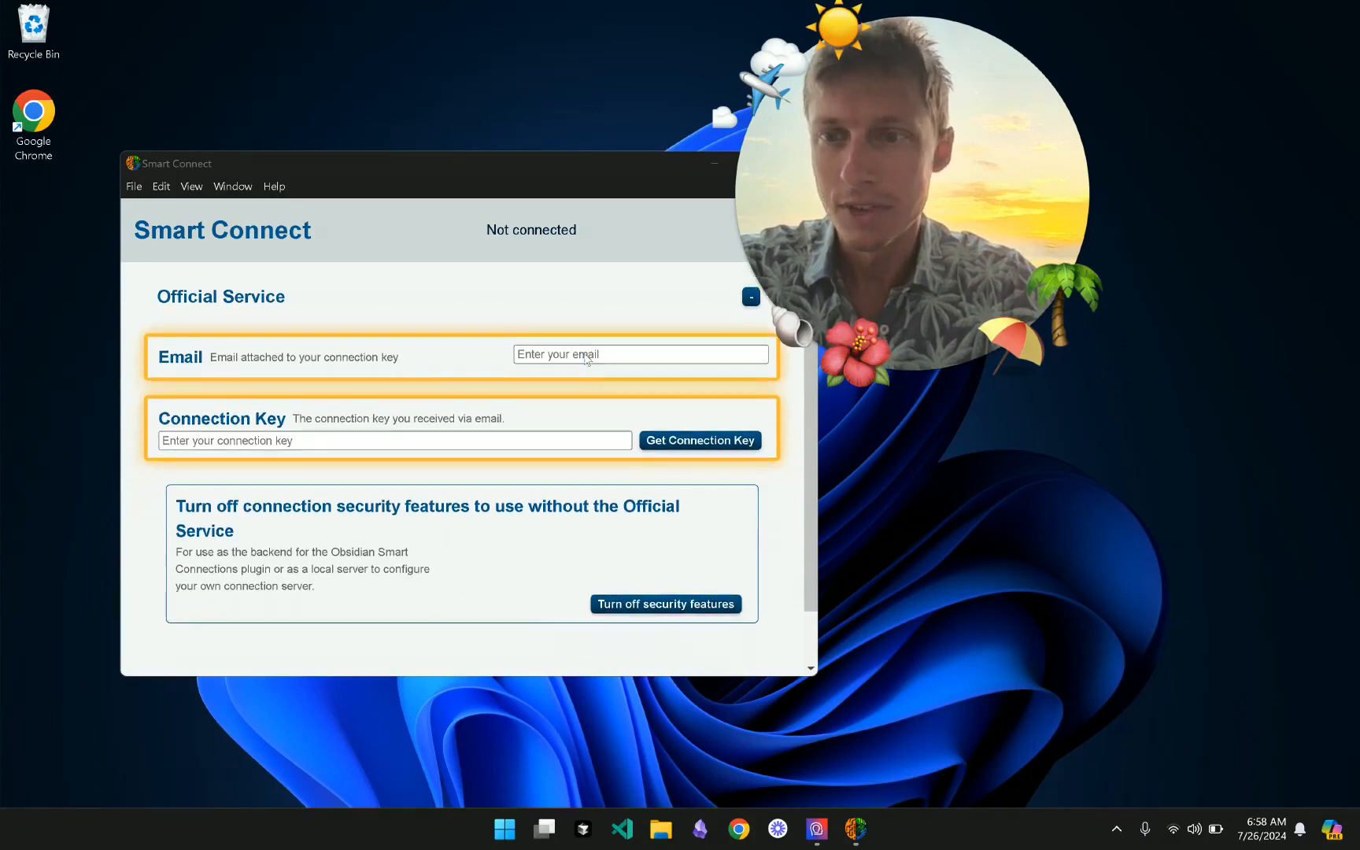
- Drag the Smart Connect window down and to the left so it sits lower on screen
scroll(586, 360, "up", 2)
scroll(587, 360, "down", 2)
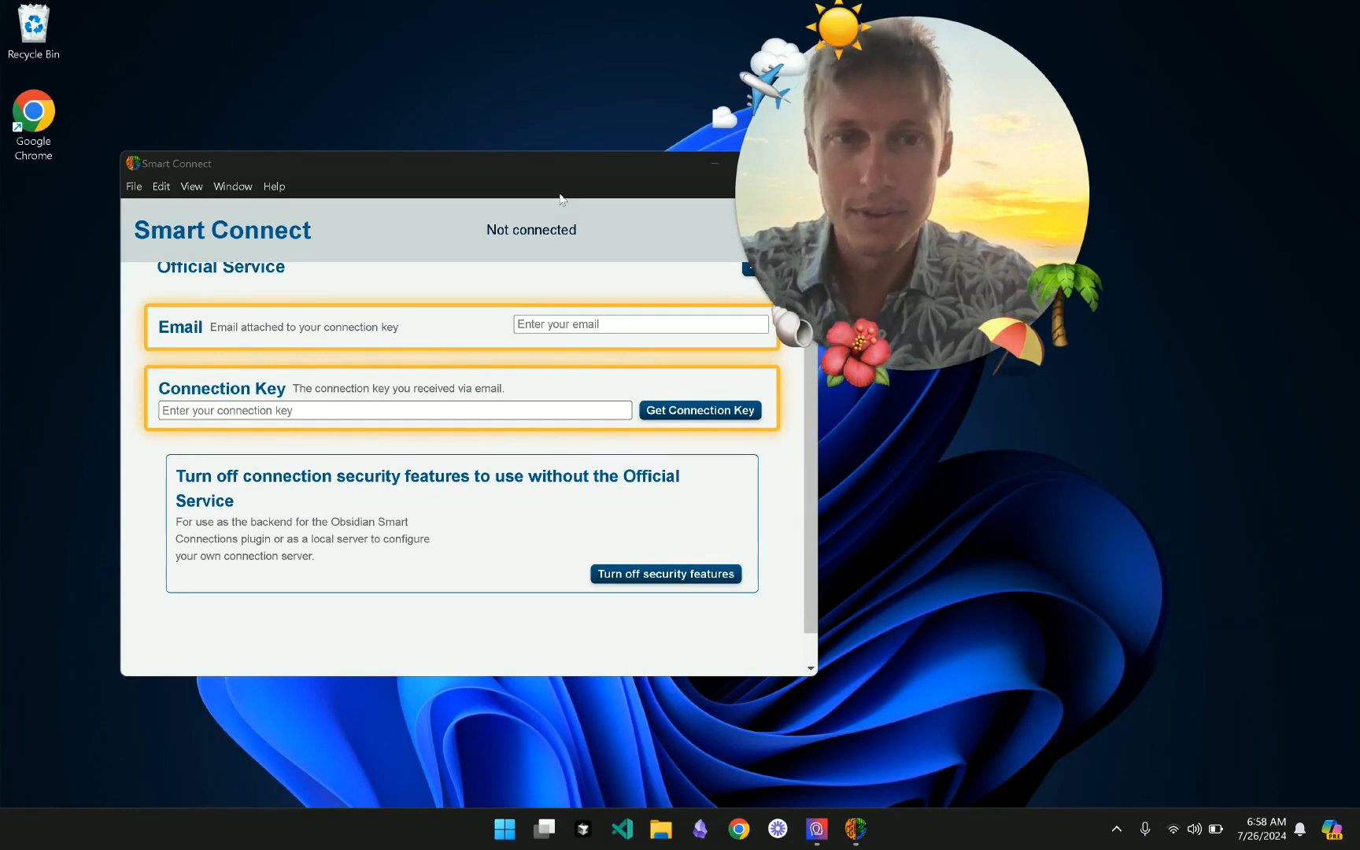
left_click_drag(835, 159, 666, 132)
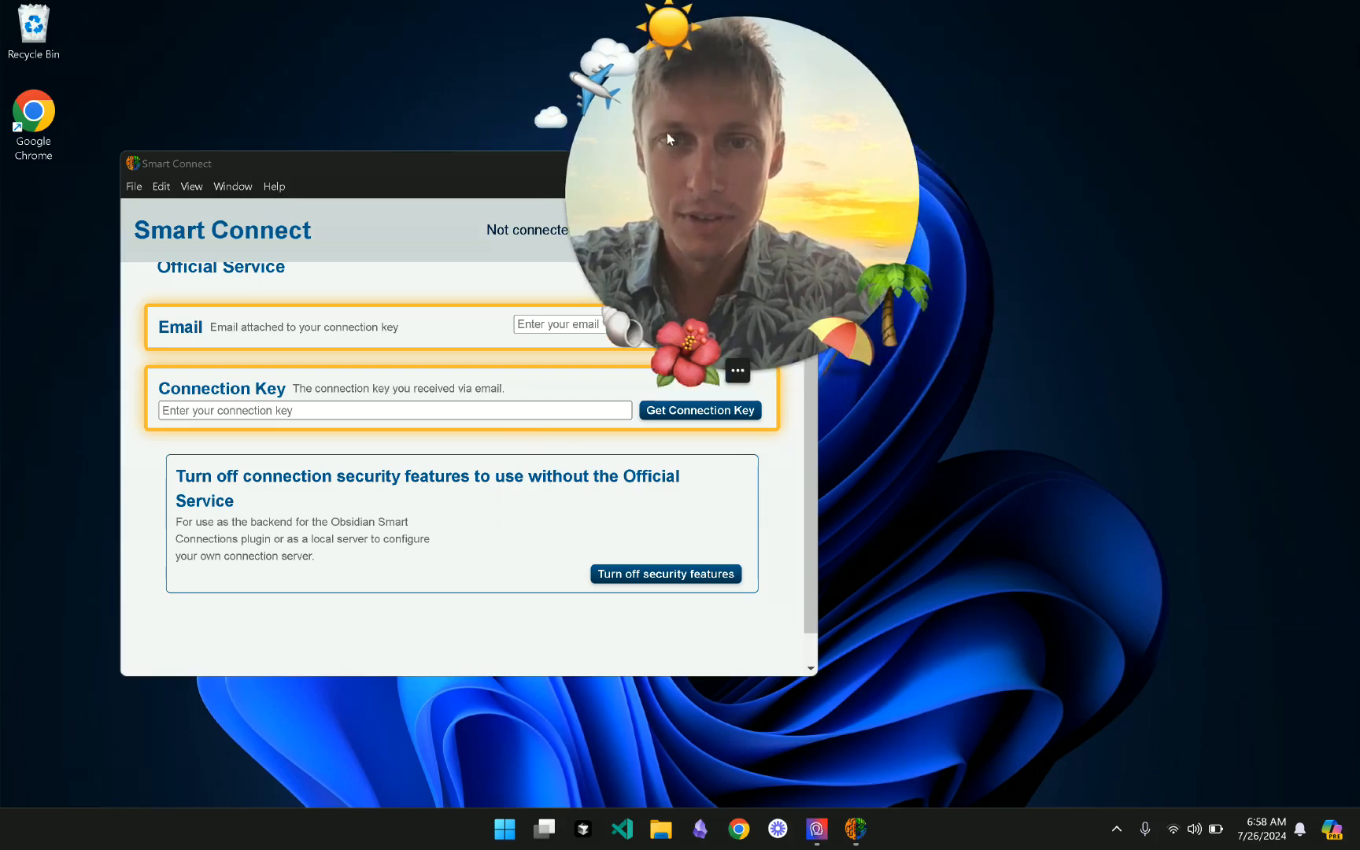
left_click_drag(420, 173, 394, 266)
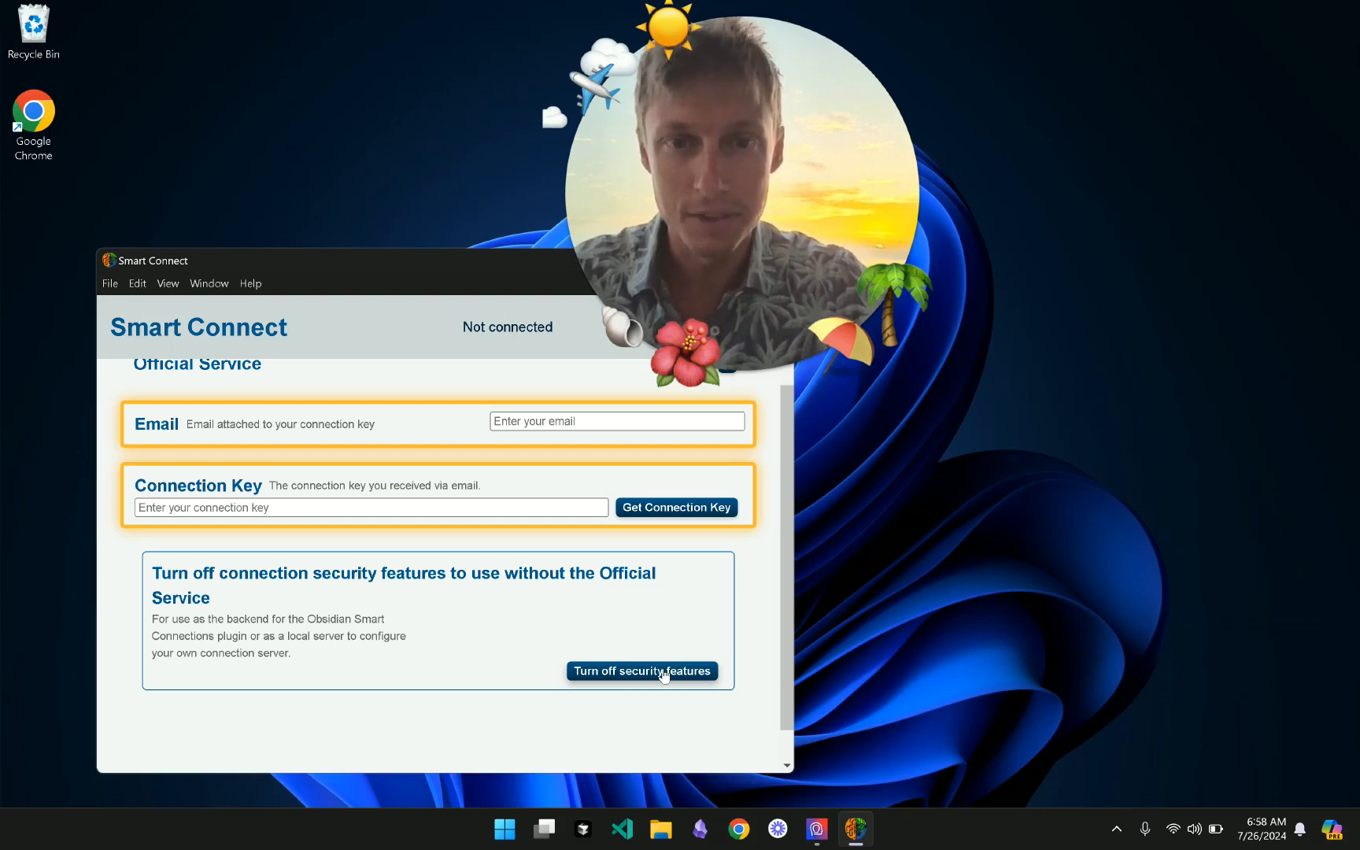
- Turn off connection security, restart the server, then switch Security (advanced) back on
left_click(663, 671)
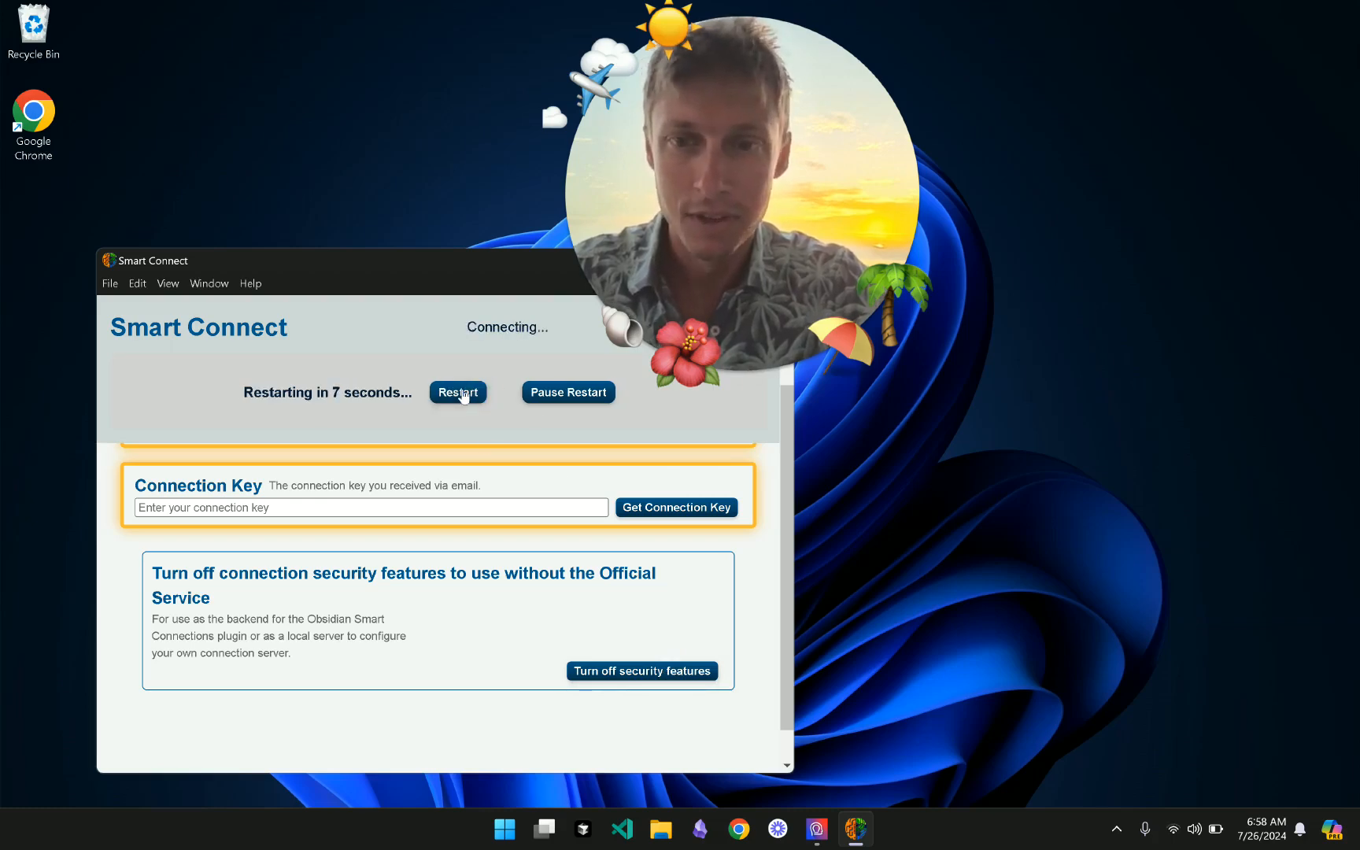
left_click(463, 392)
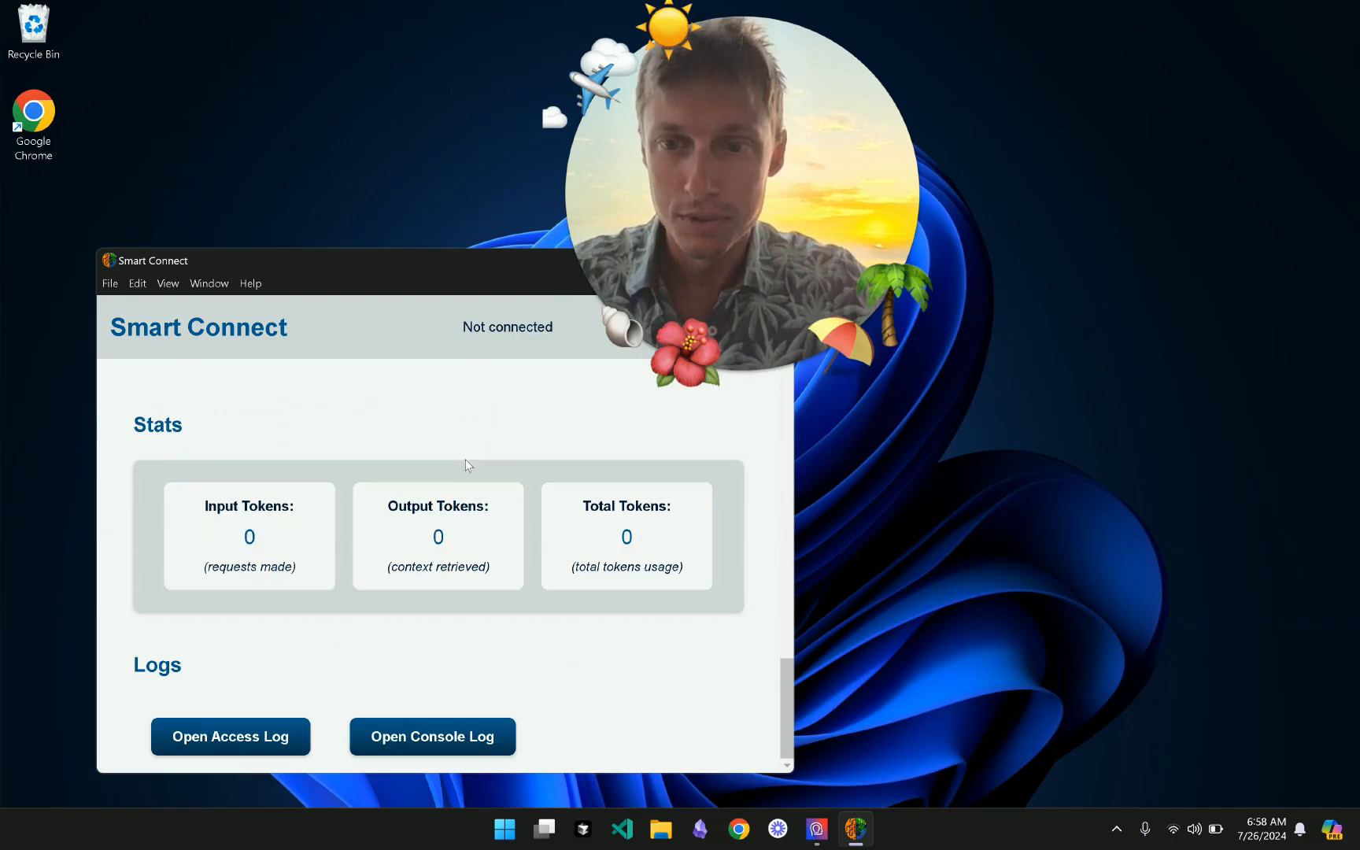
scroll(465, 465, "up", 5)
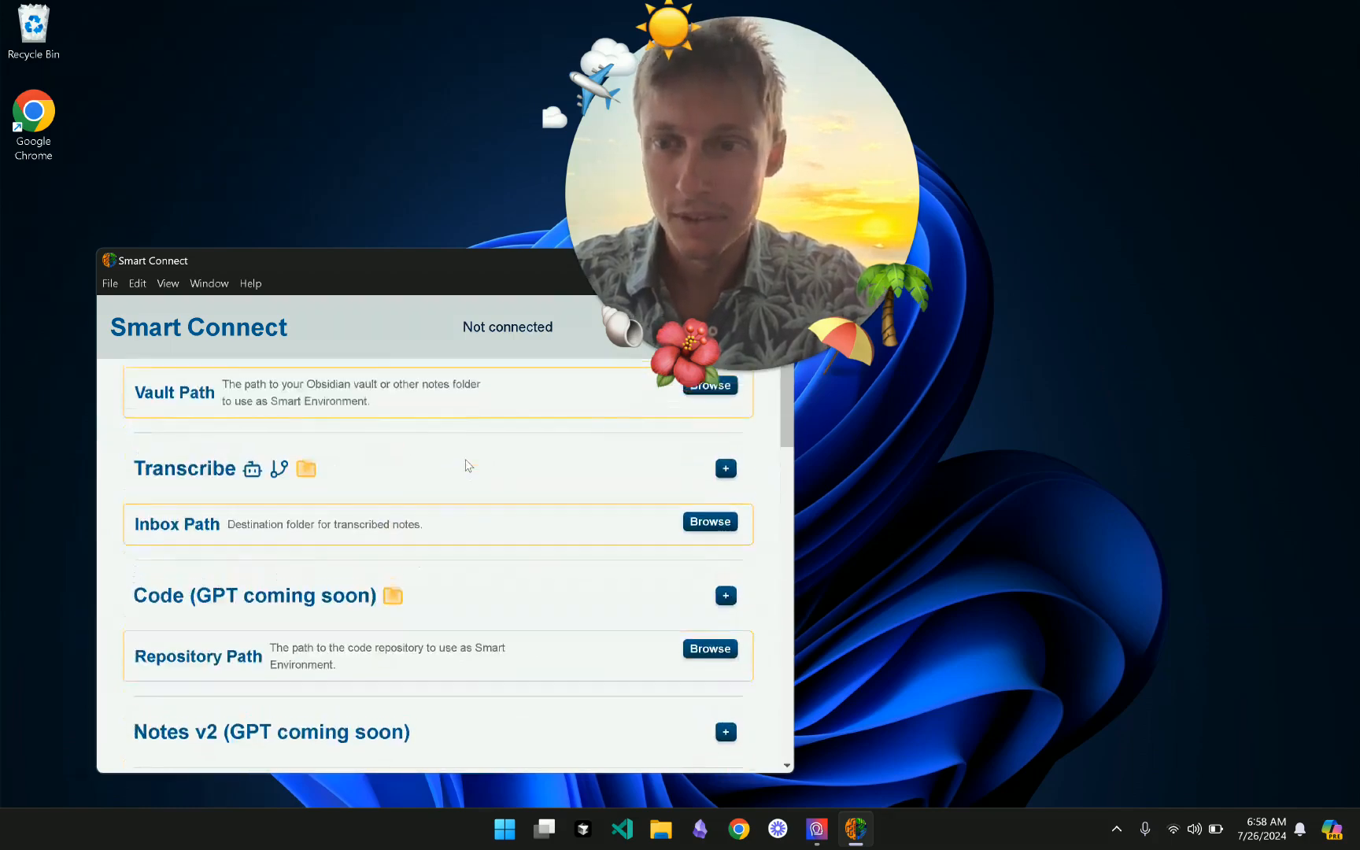
scroll(571, 575, "down", 1)
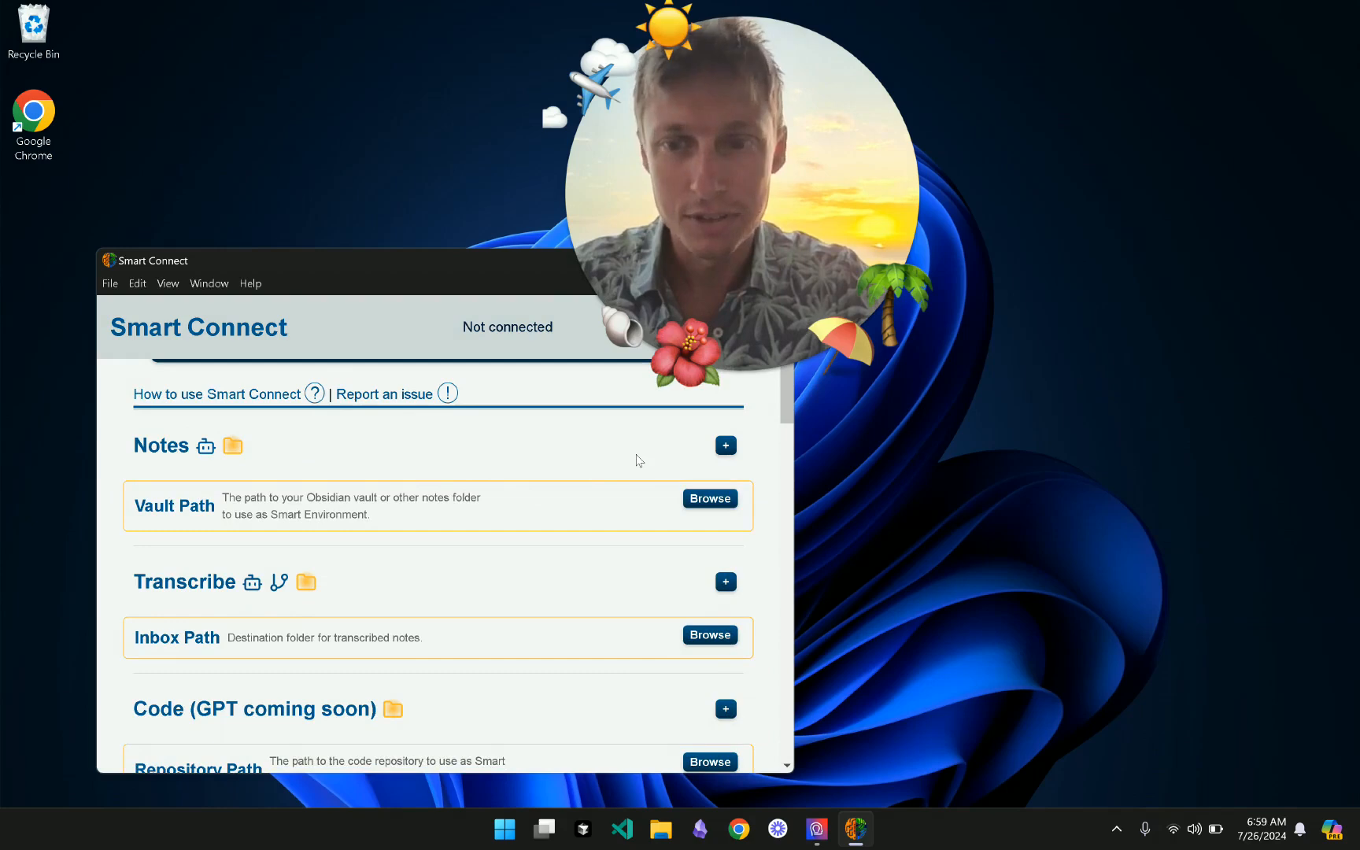
scroll(639, 460, "down", 15)
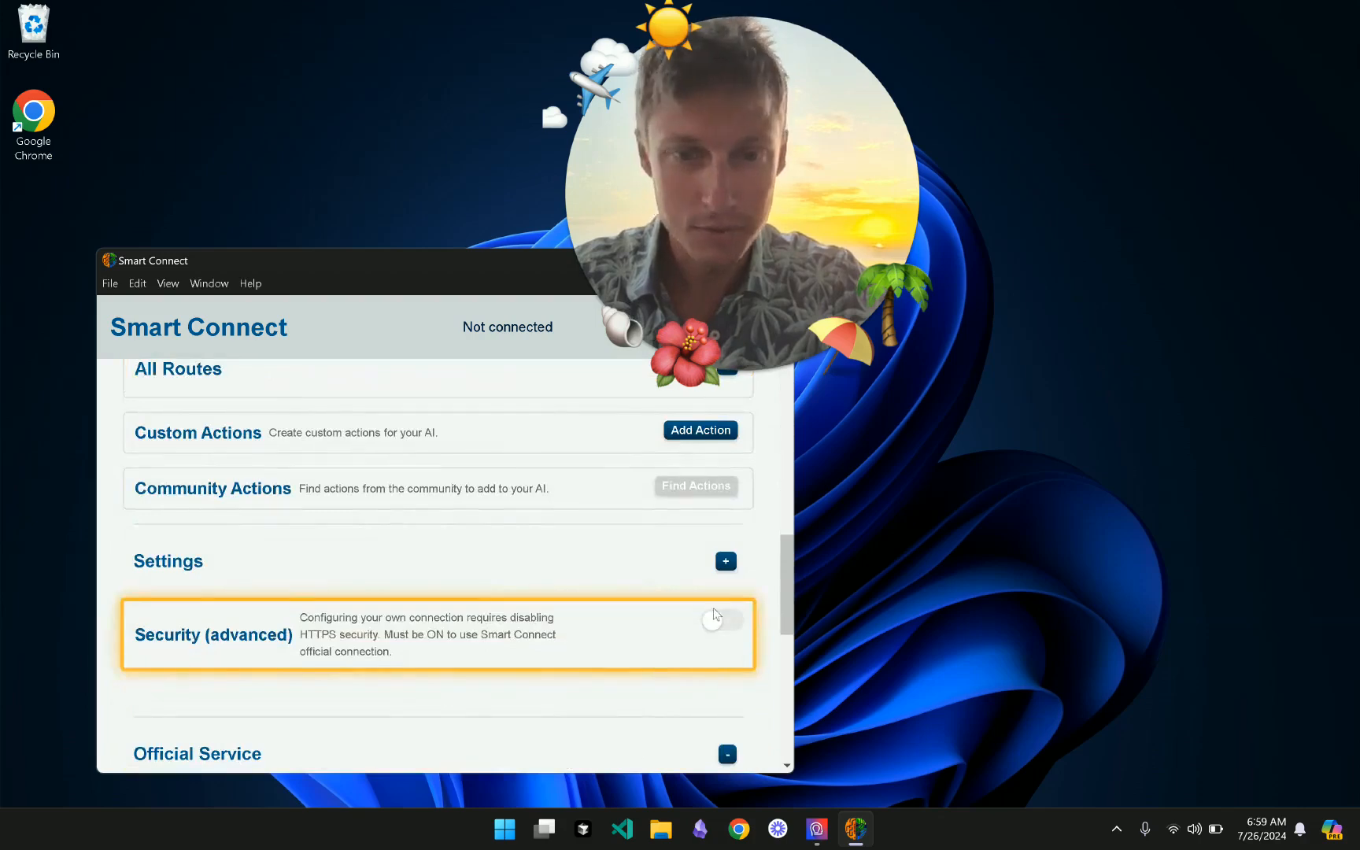
left_click(716, 623)
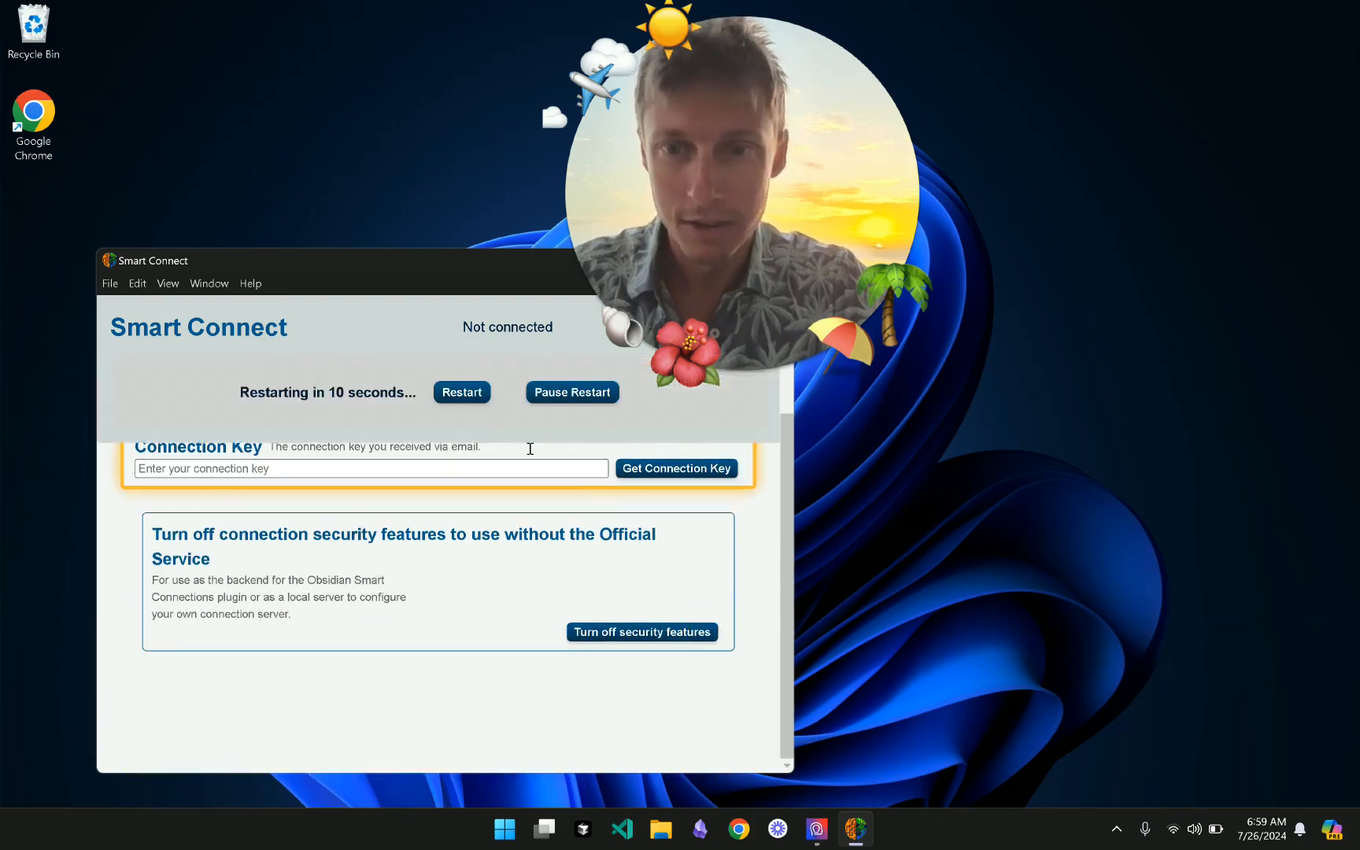
- Restart the server and enter the account e-mail and connection key under Official Service
left_click(461, 396)
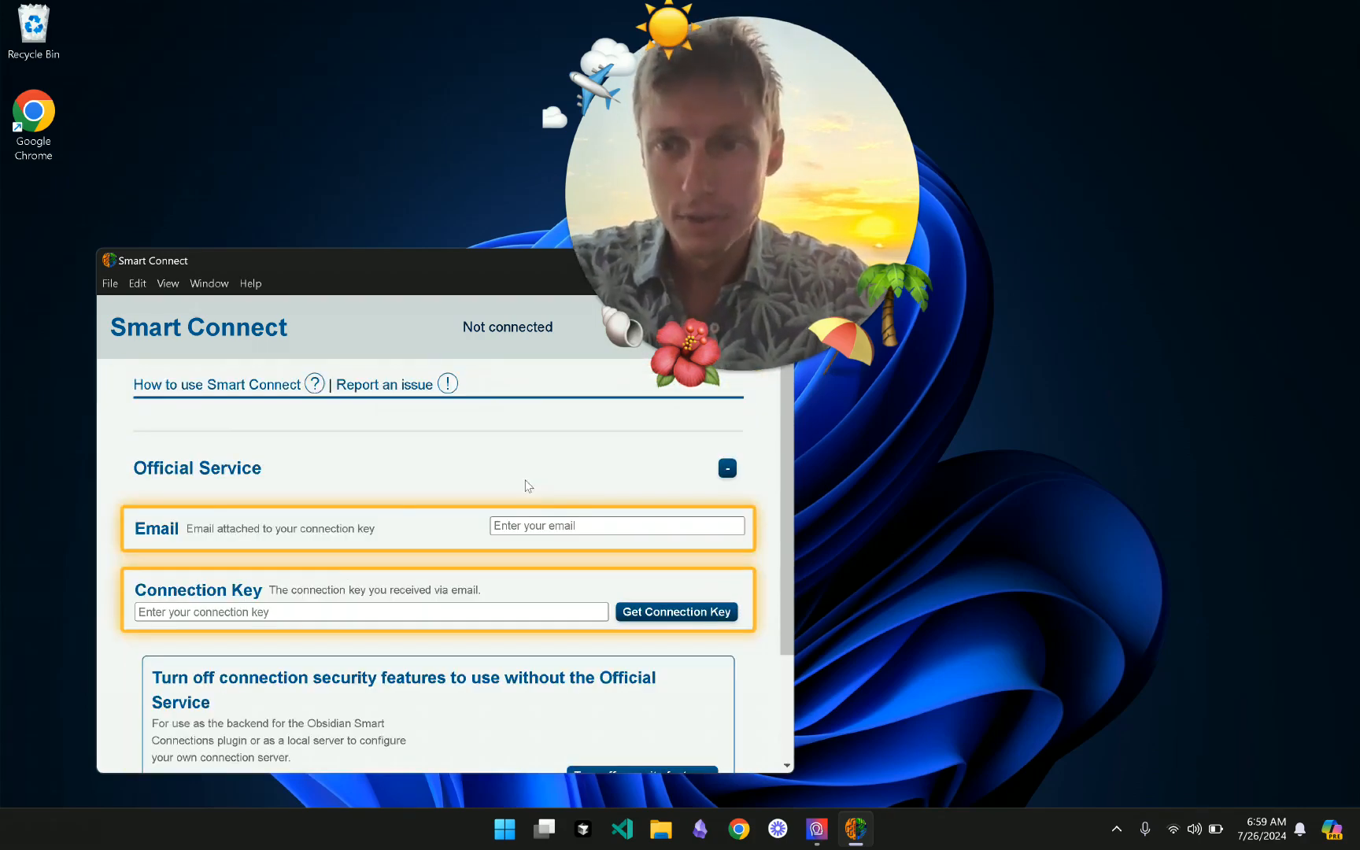
left_click(558, 524)
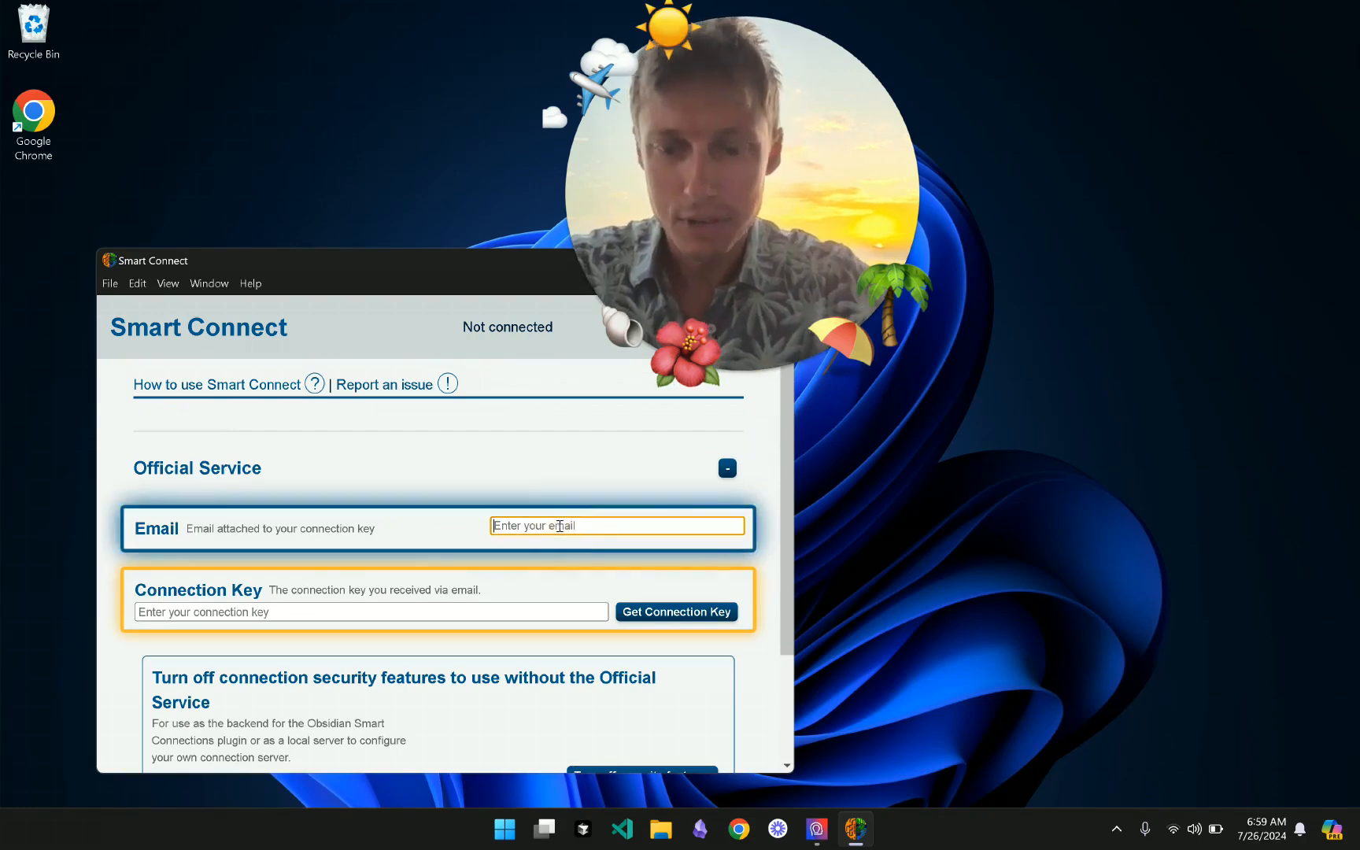
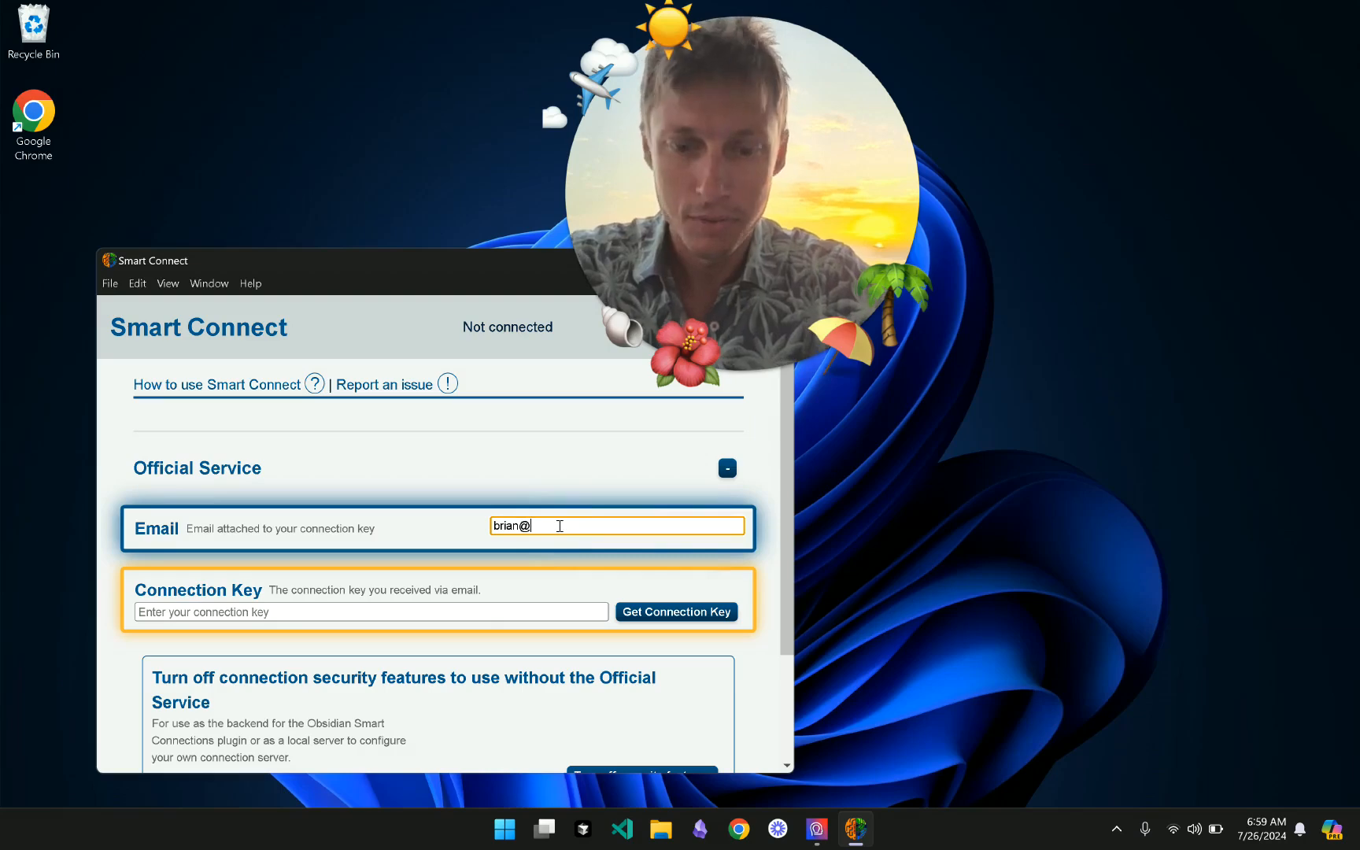
key("Tab")
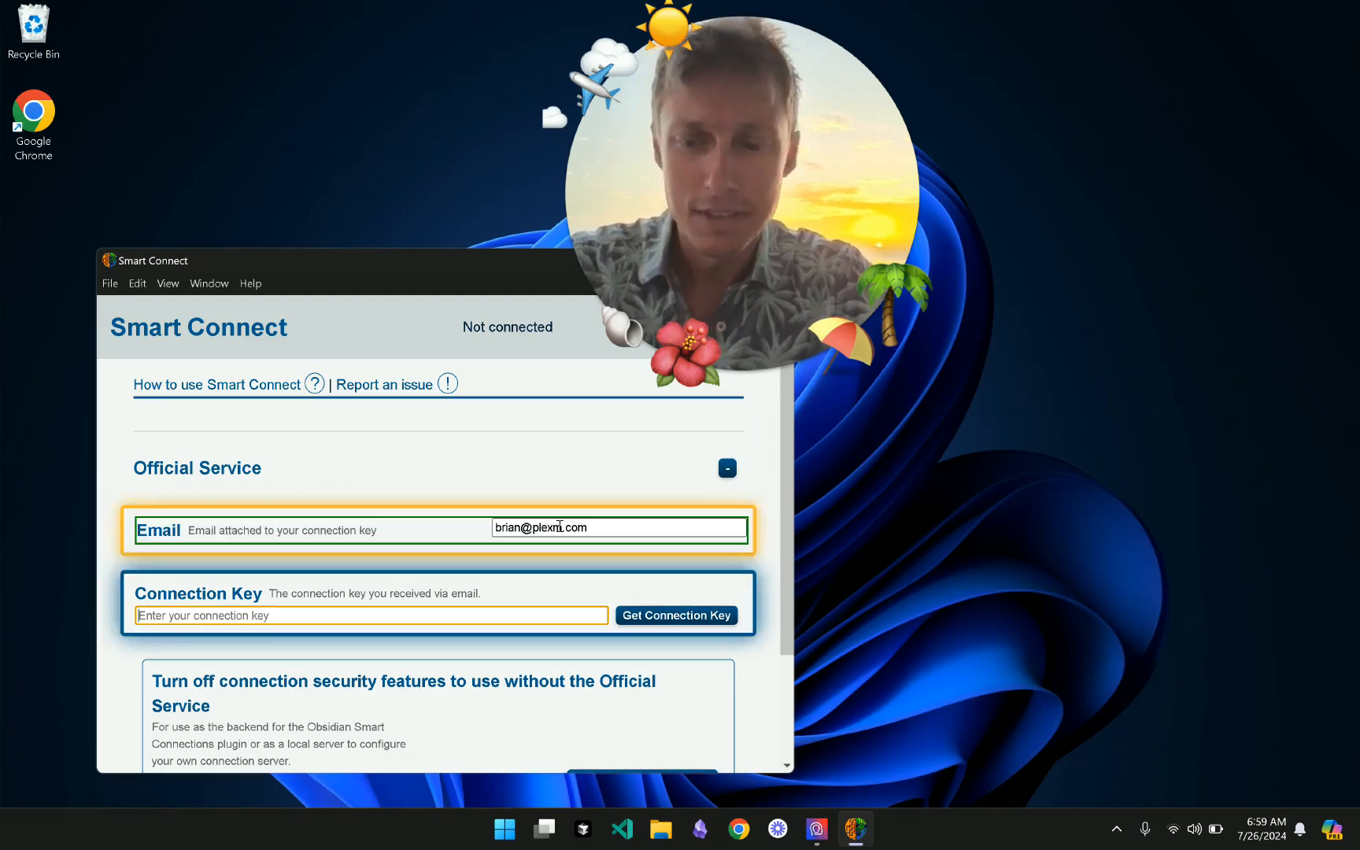
type("••••")
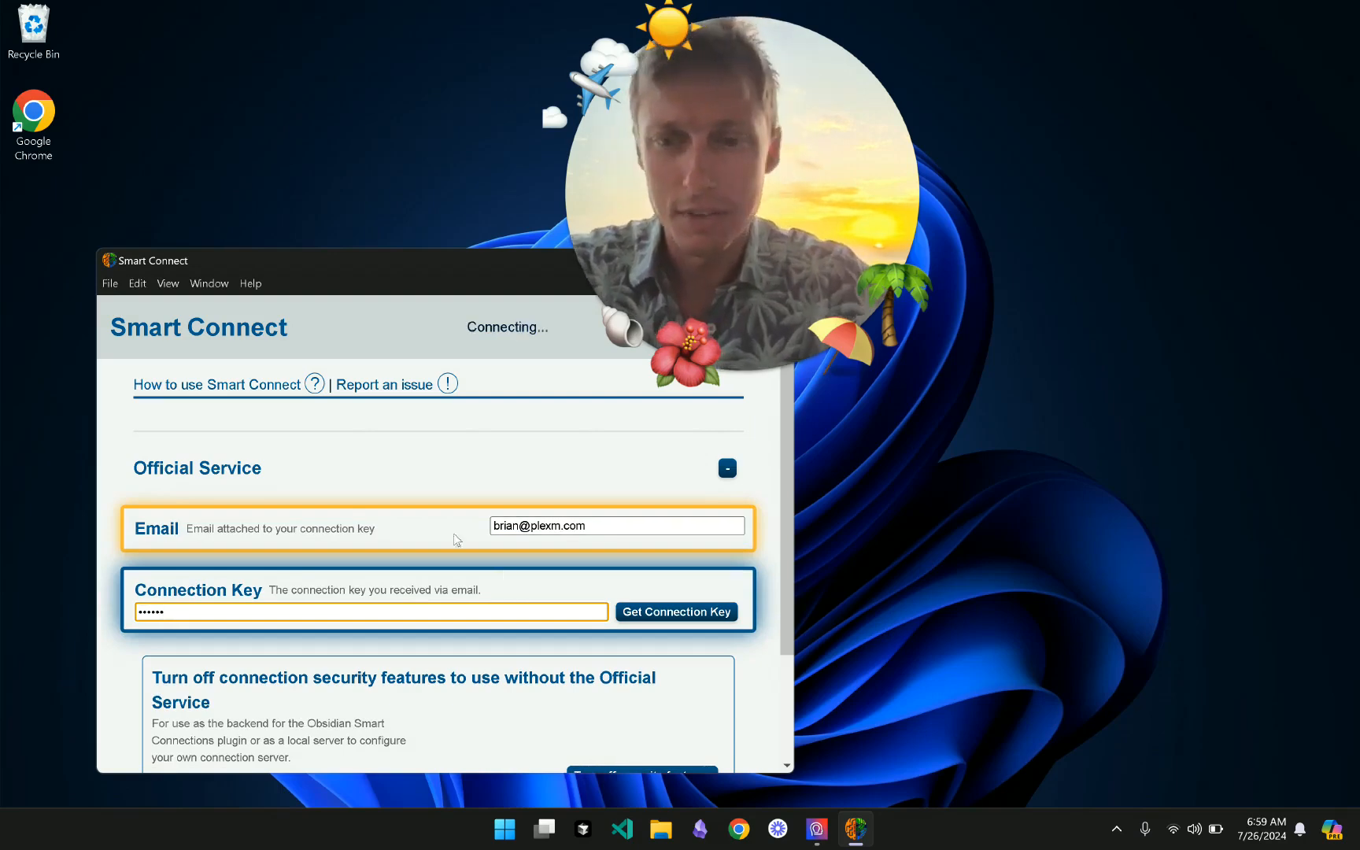
- Collapse Official Service and restart the server until it reads Connected
left_click(454, 455)
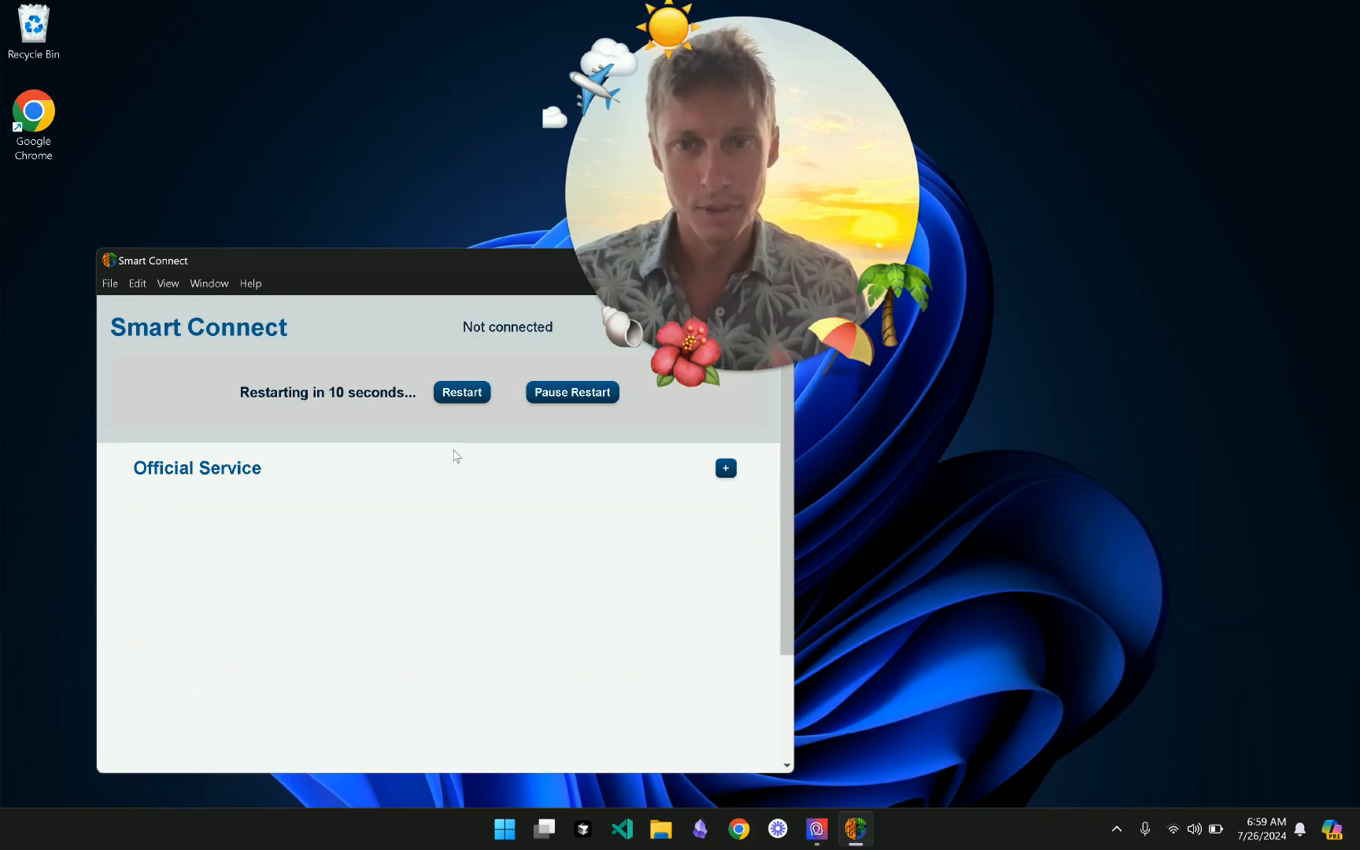
left_click(457, 394)
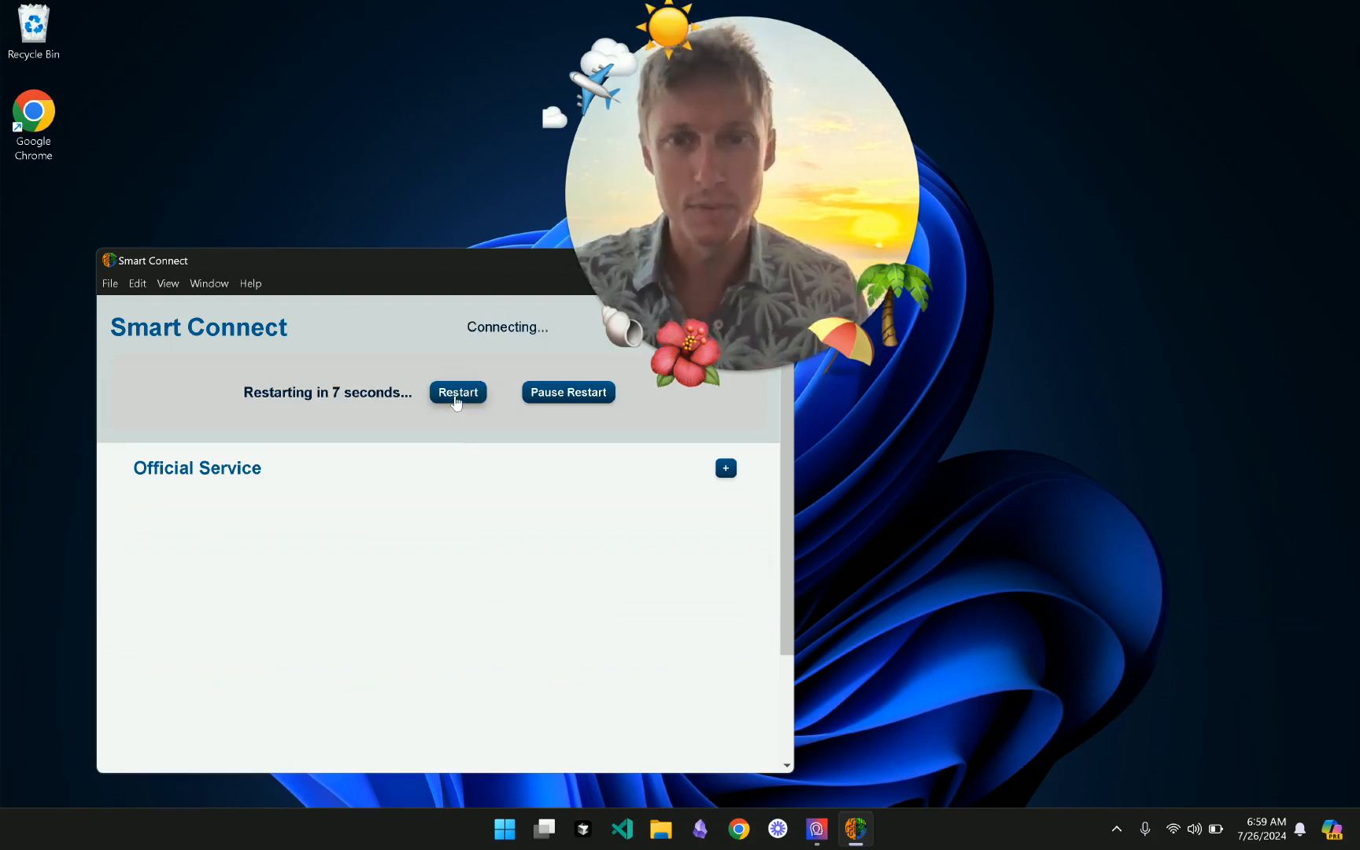
left_click(456, 394)
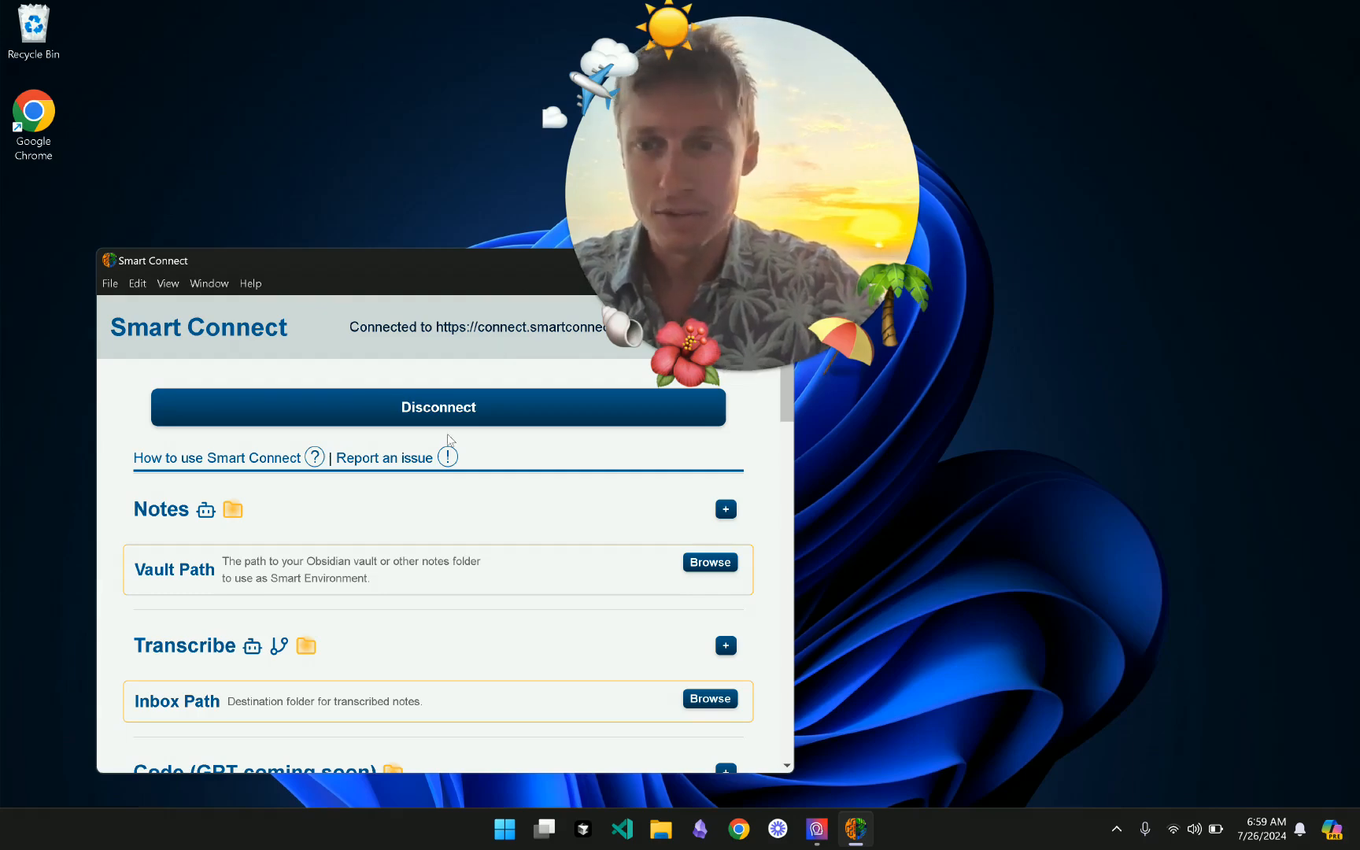
- Highlight the connected server URL in the Smart Connect status area
scroll(470, 546, "down", 2)
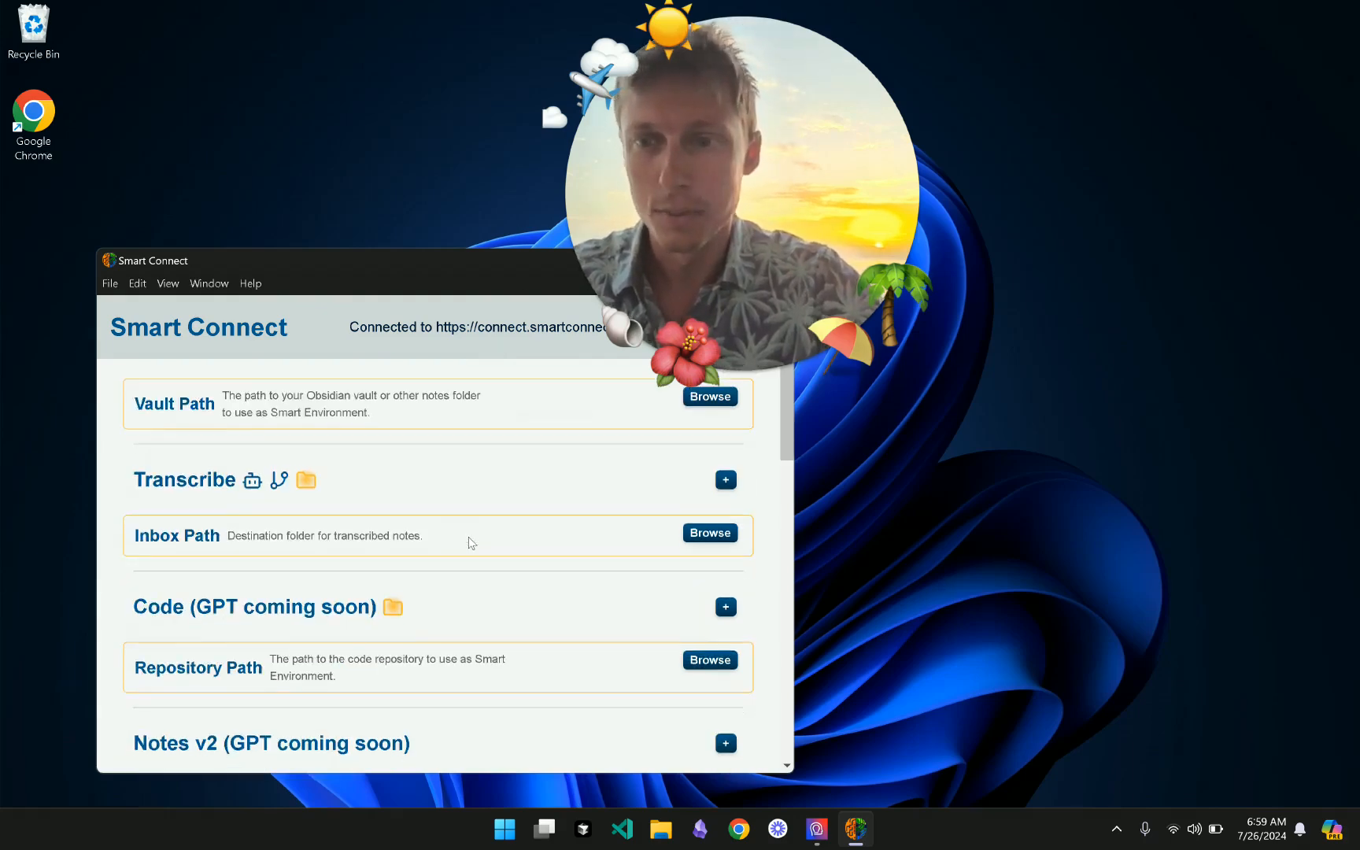
scroll(471, 546, "up", 2)
left_click_drag(700, 207, 787, 159)
left_click_drag(348, 327, 673, 340)
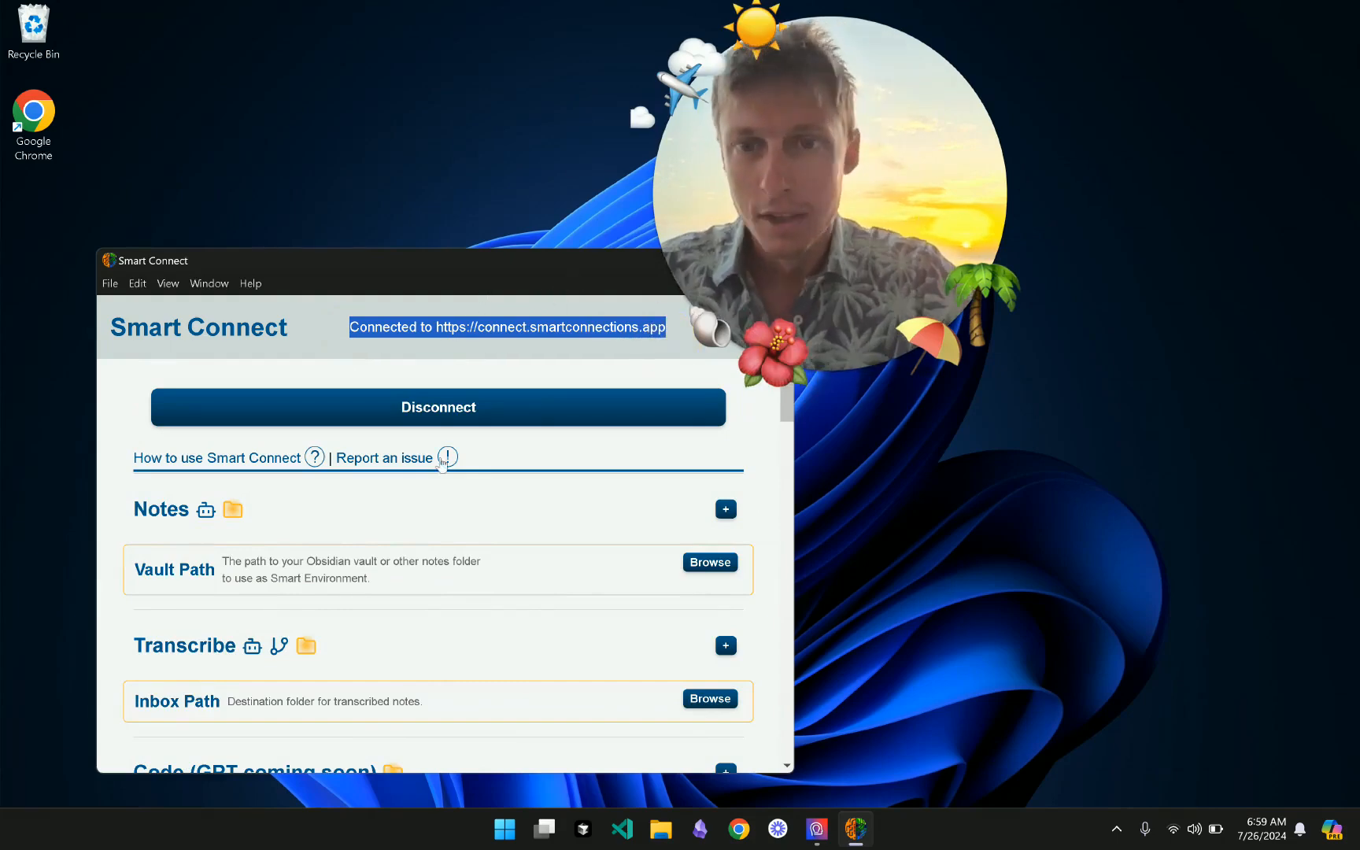
scroll(443, 471, "down", 2)
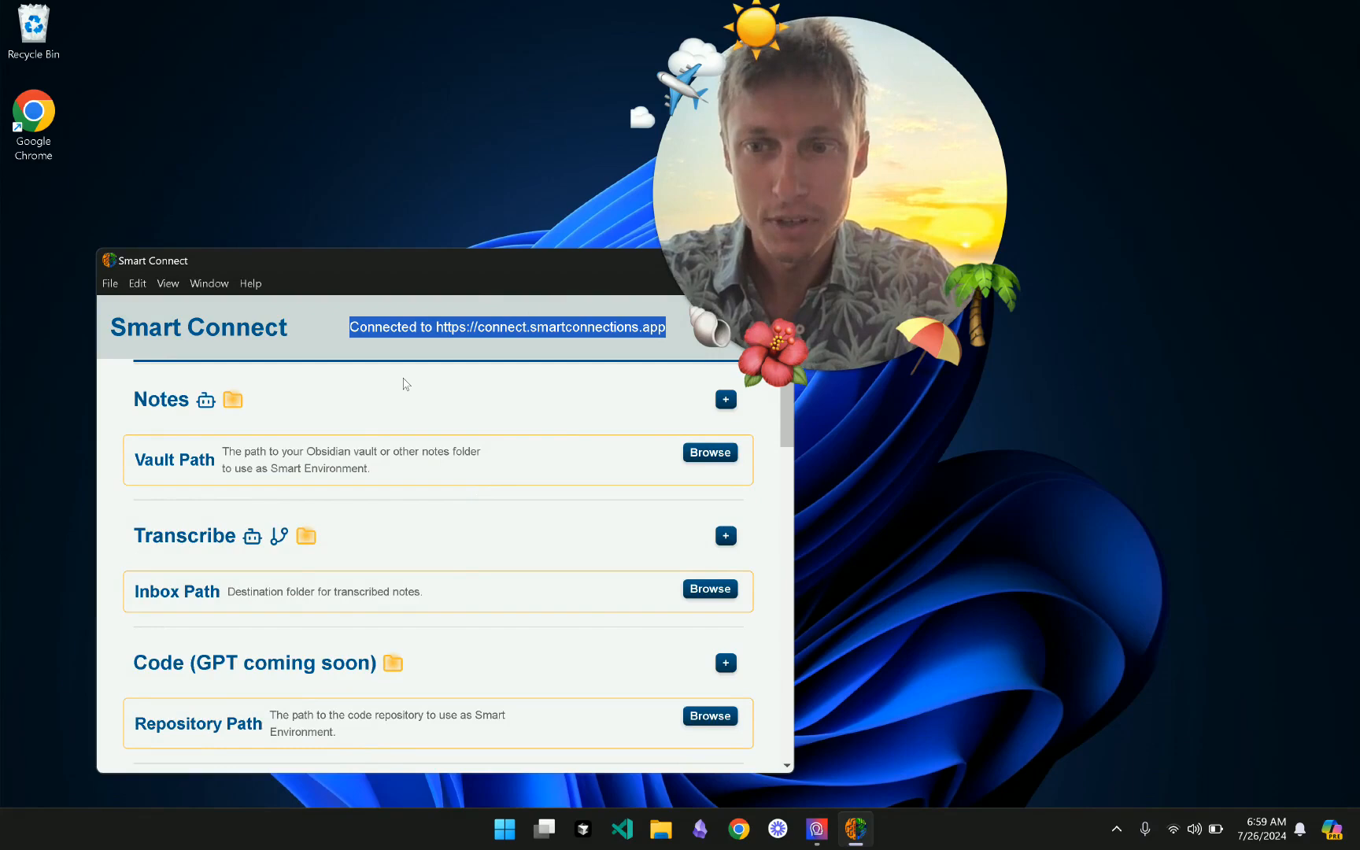
- Expand Notes and Official Service, then open the Get Connection Key web page
left_click(403, 381)
scroll(502, 369, "up", 2)
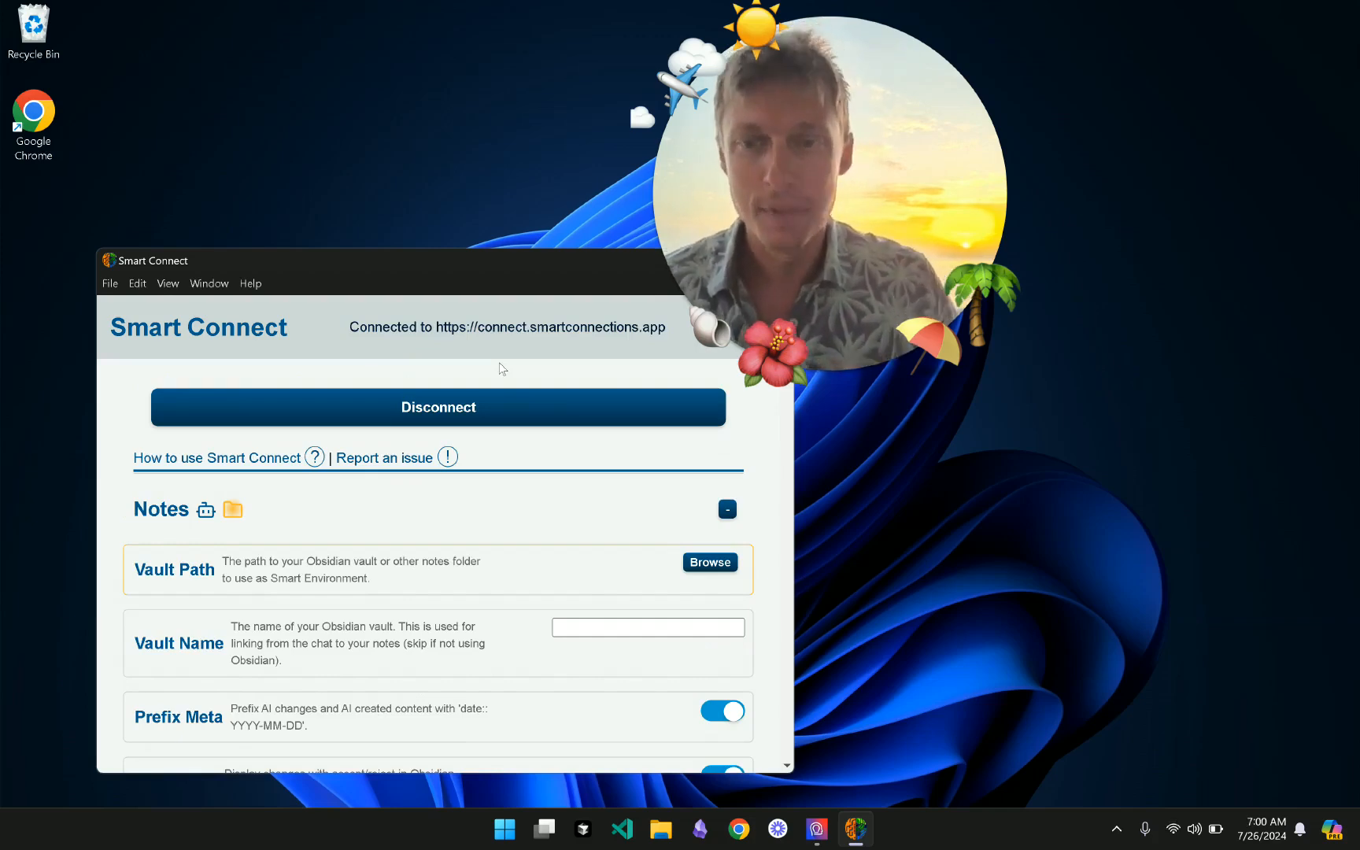
scroll(704, 588, "down", 20)
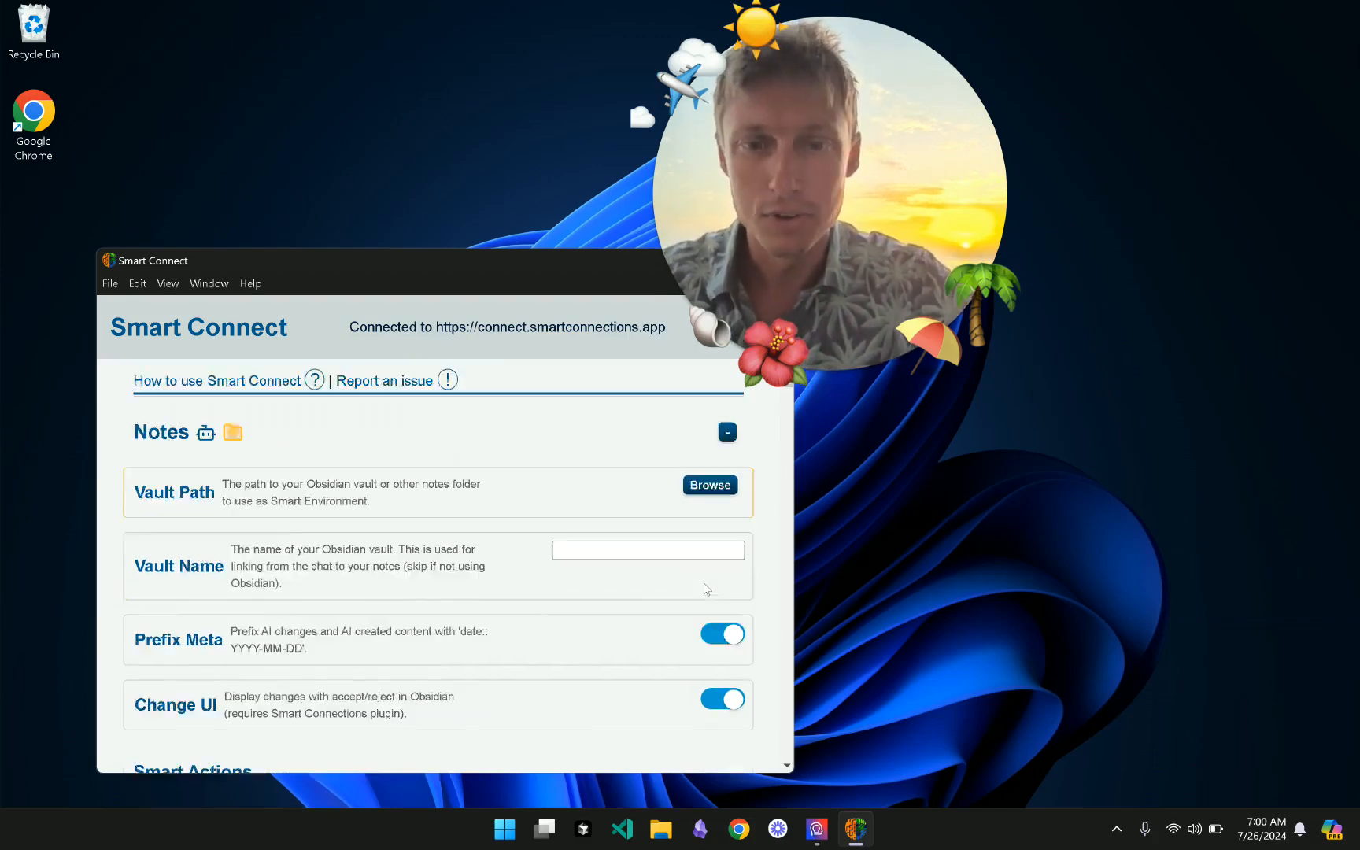
scroll(488, 580, "down", 5)
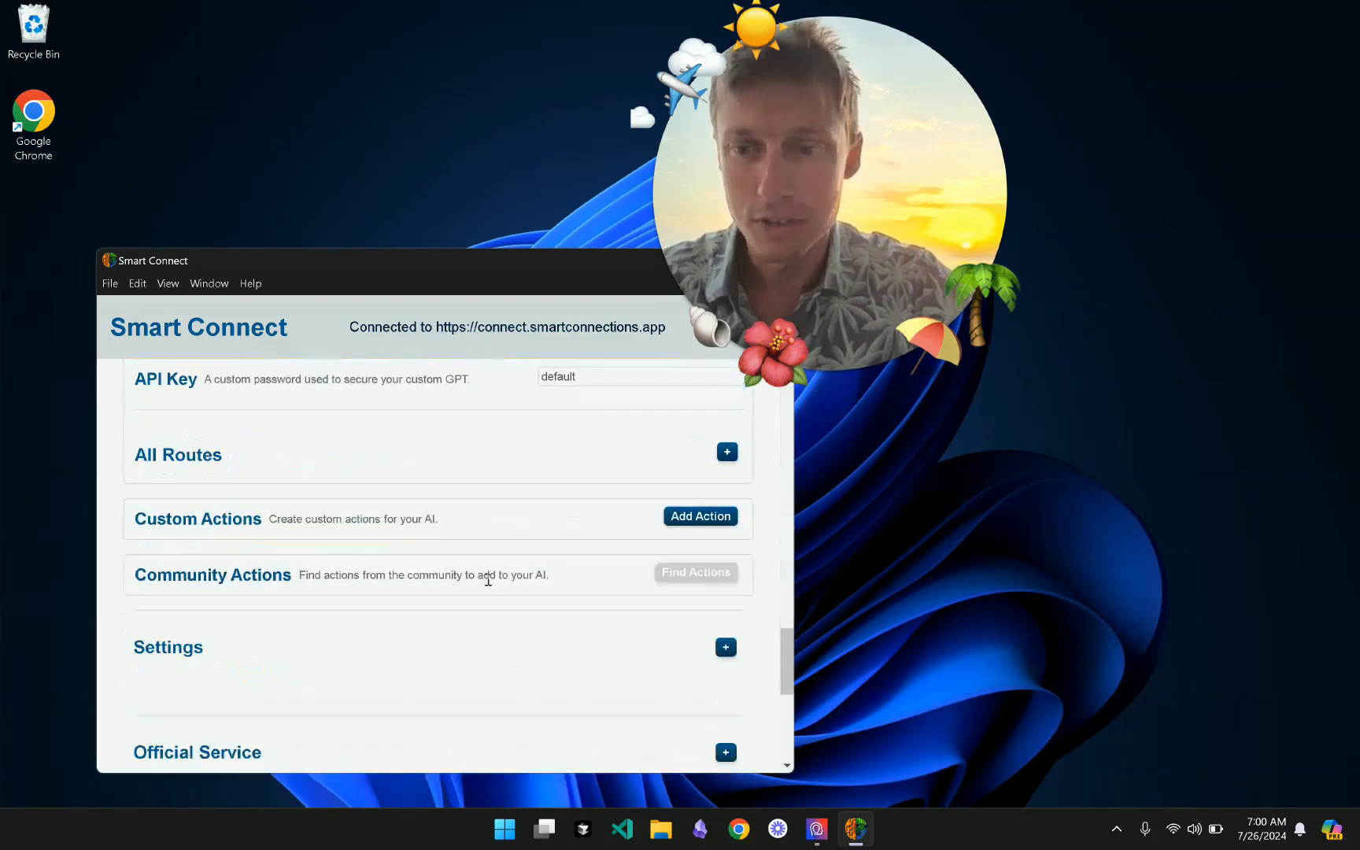
scroll(541, 613, "down", 2)
left_click(622, 562)
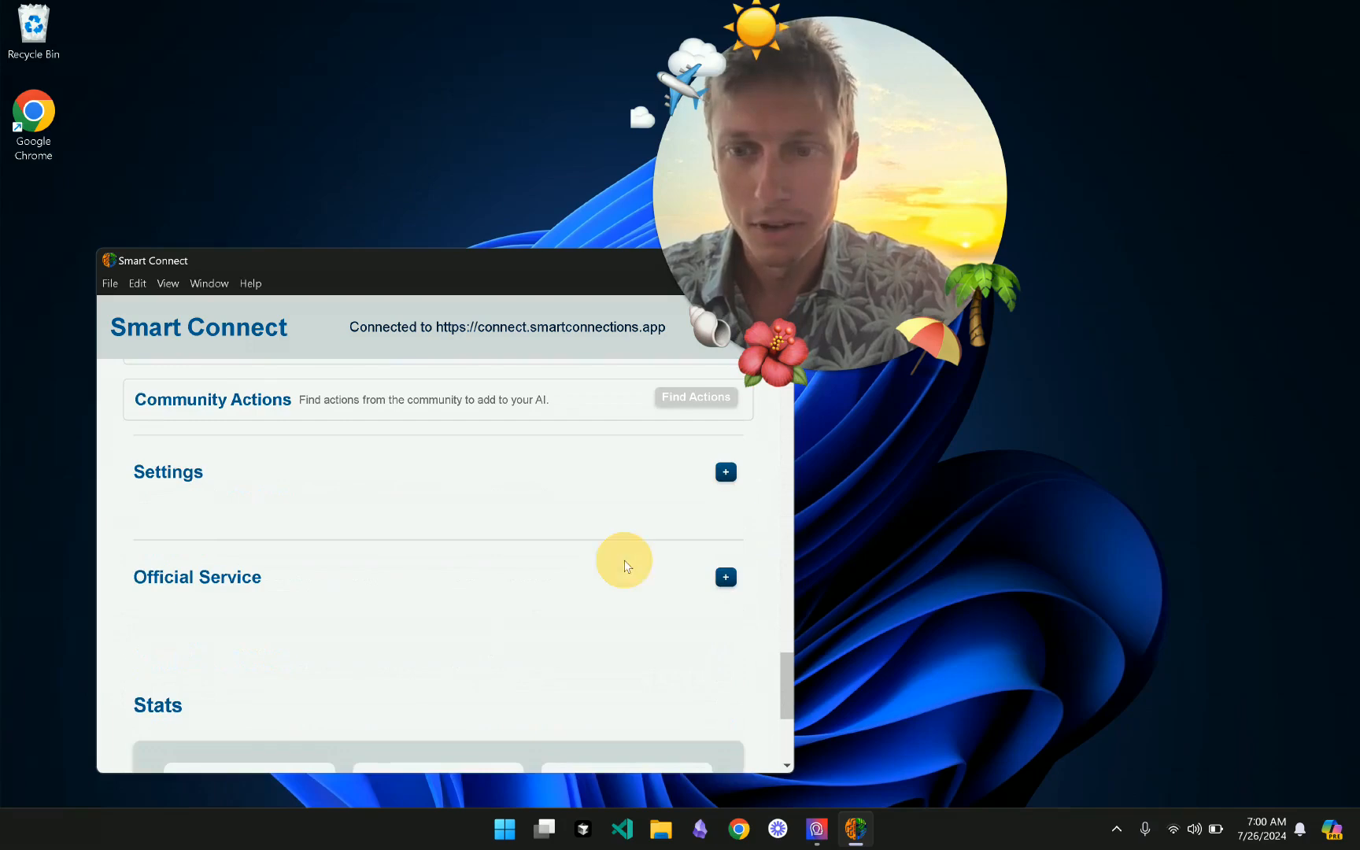
scroll(627, 565, "down", 2)
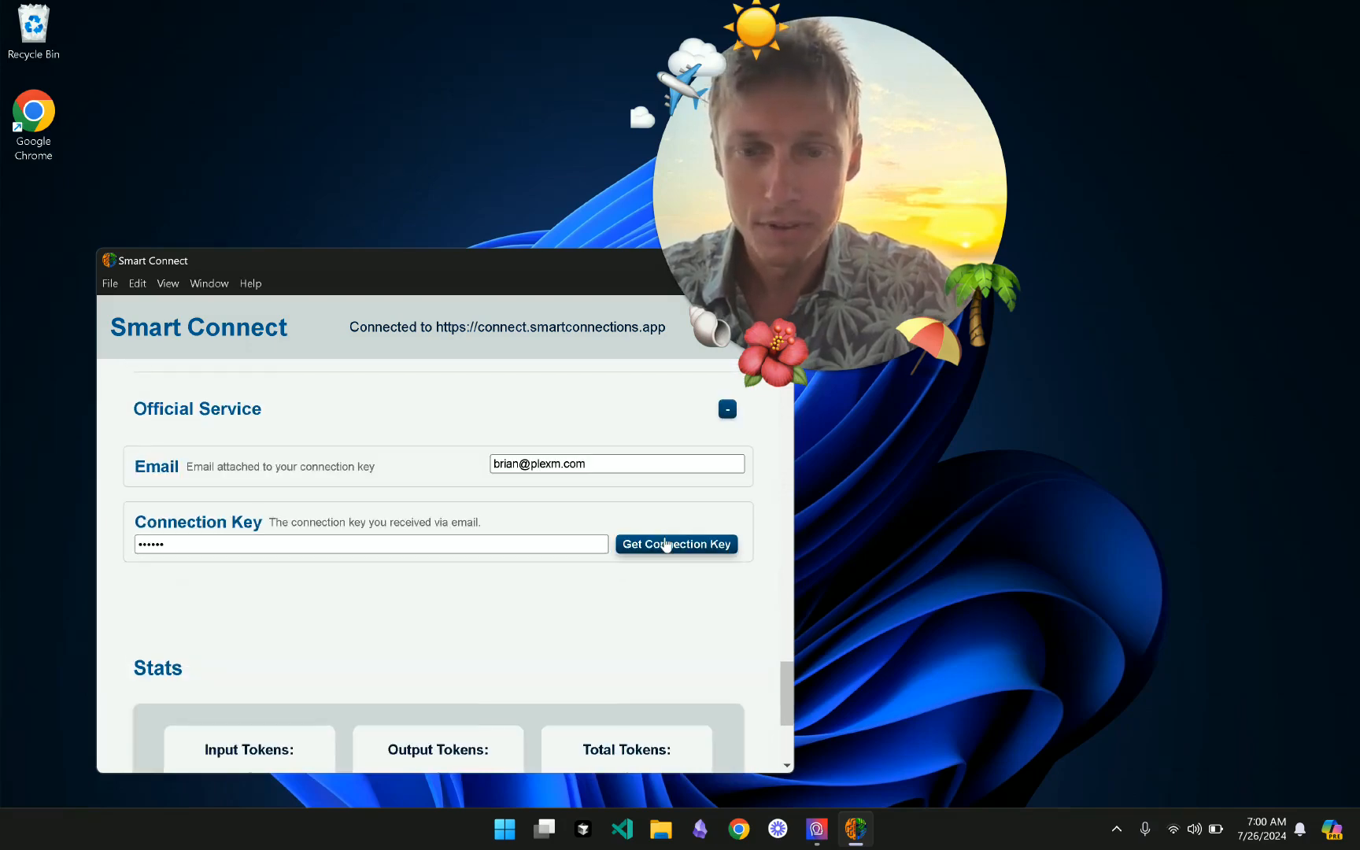
left_click(662, 551)
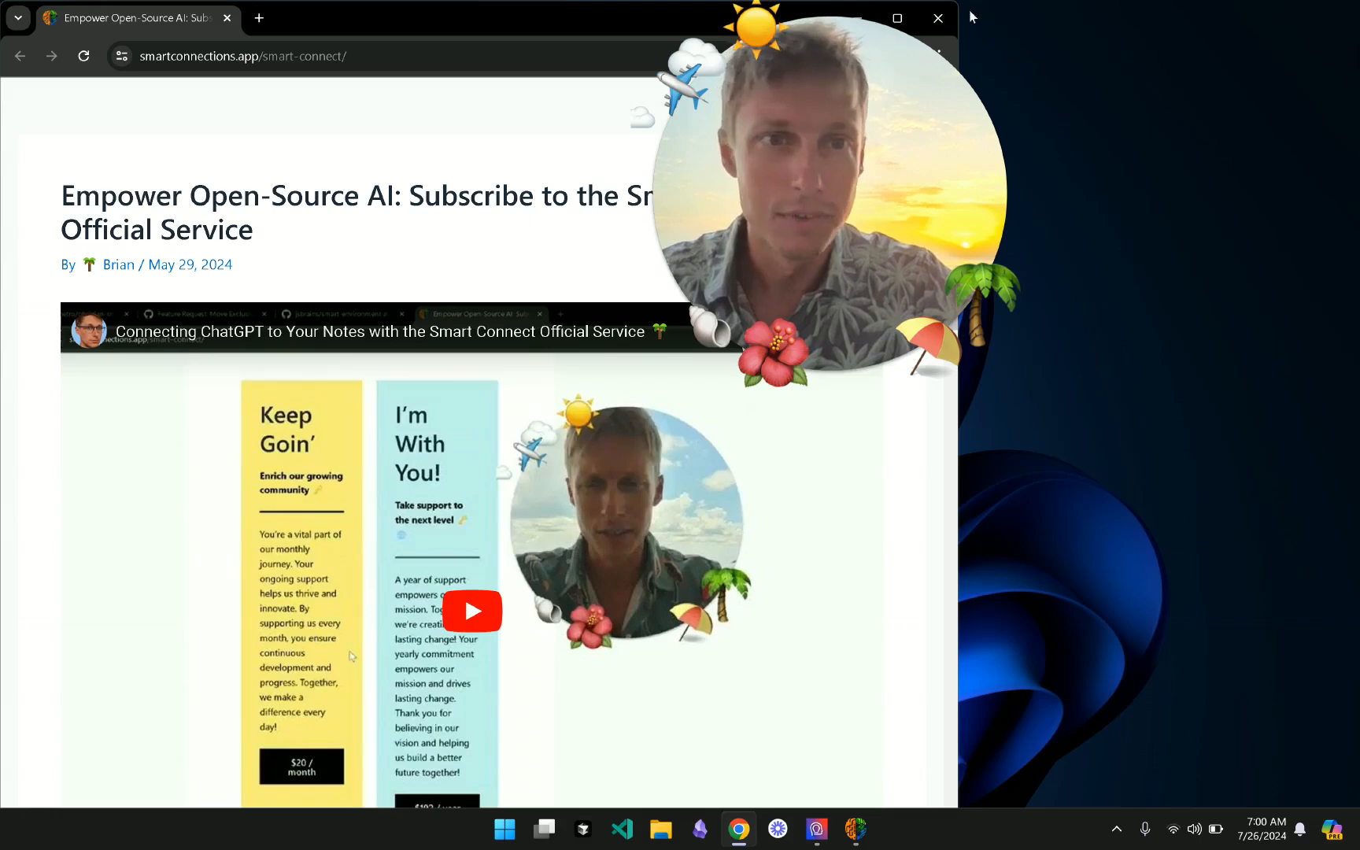
- Maximize the Chrome subscription page window, then close it
left_click(633, 11)
left_click(506, 21)
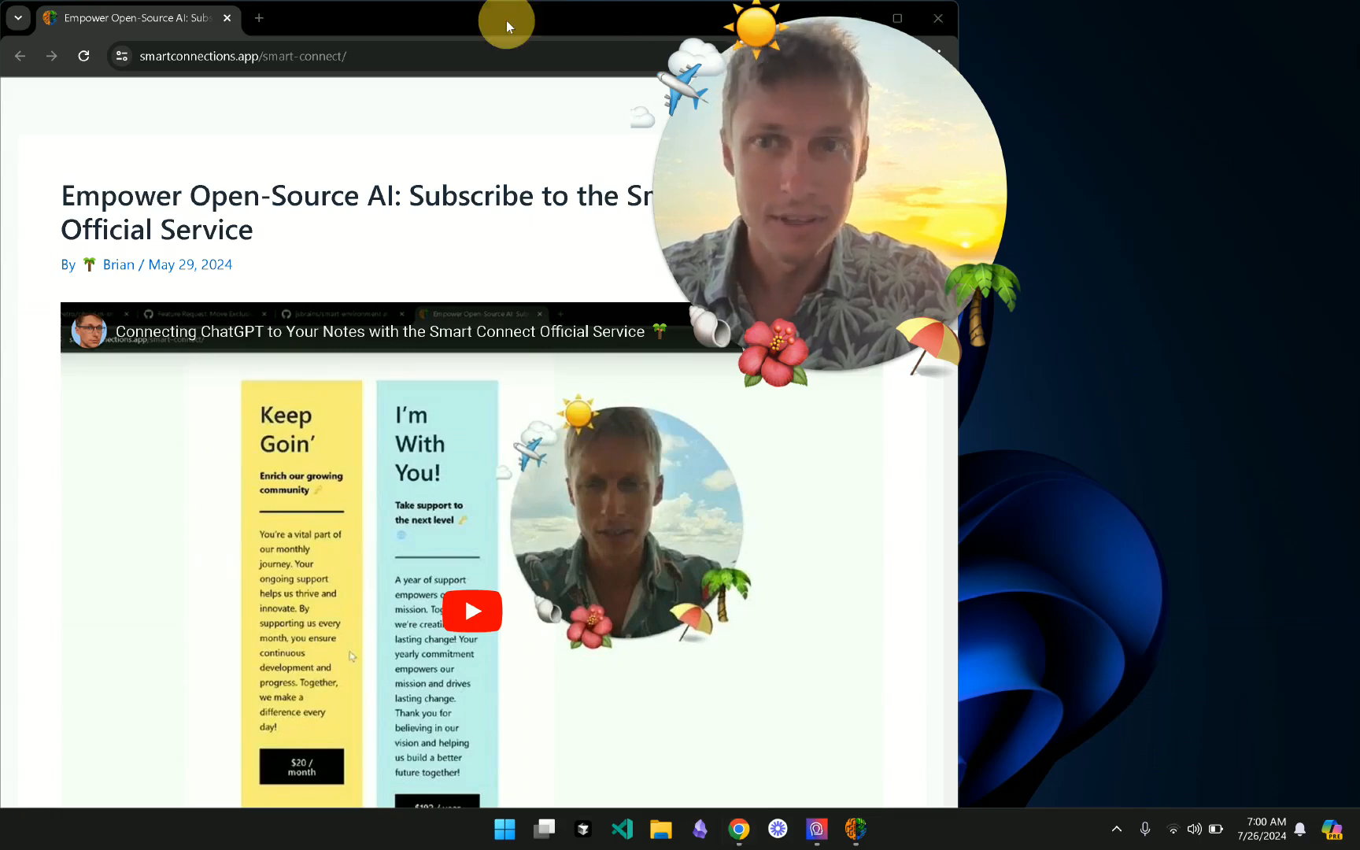
double_click(505, 20)
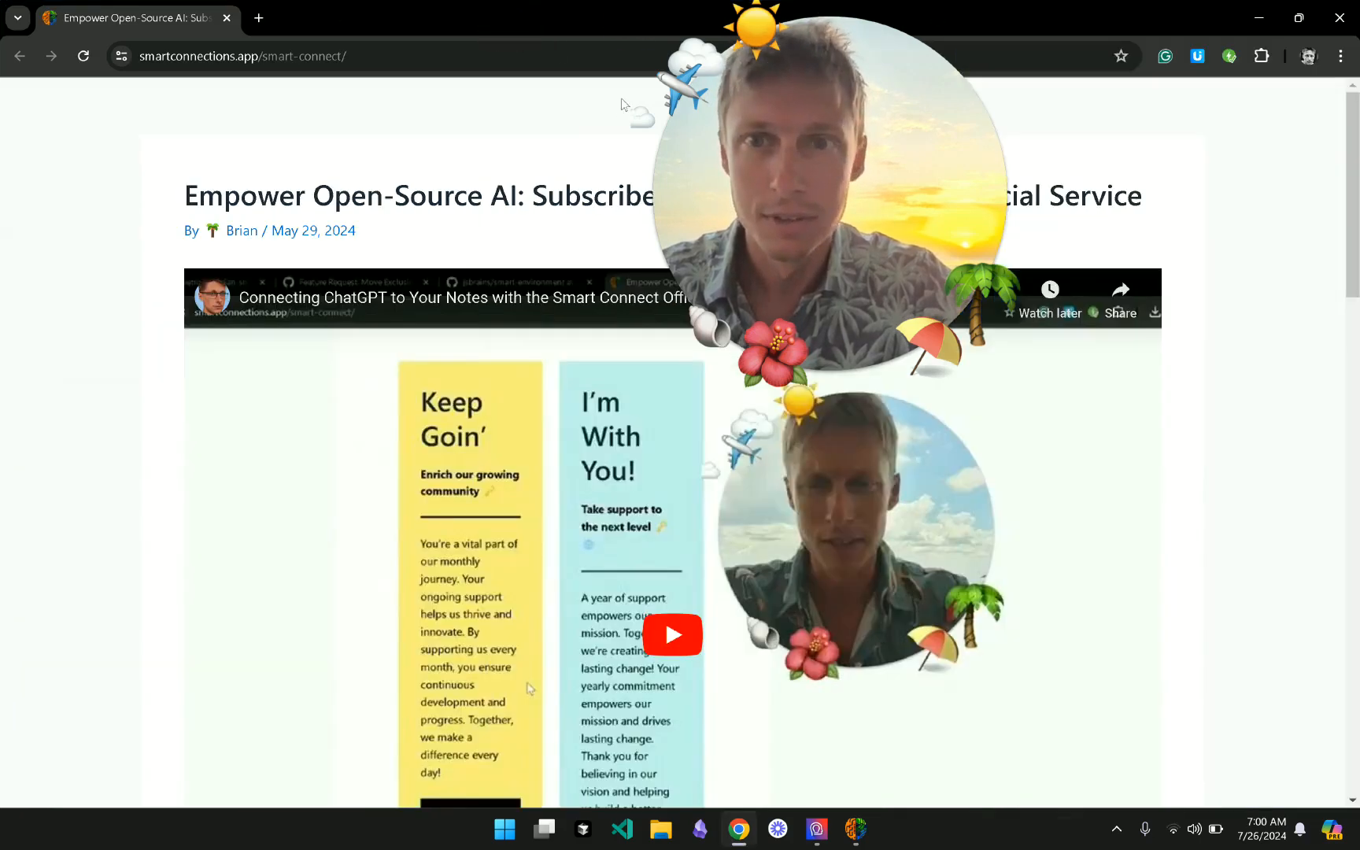
left_click(1348, 12)
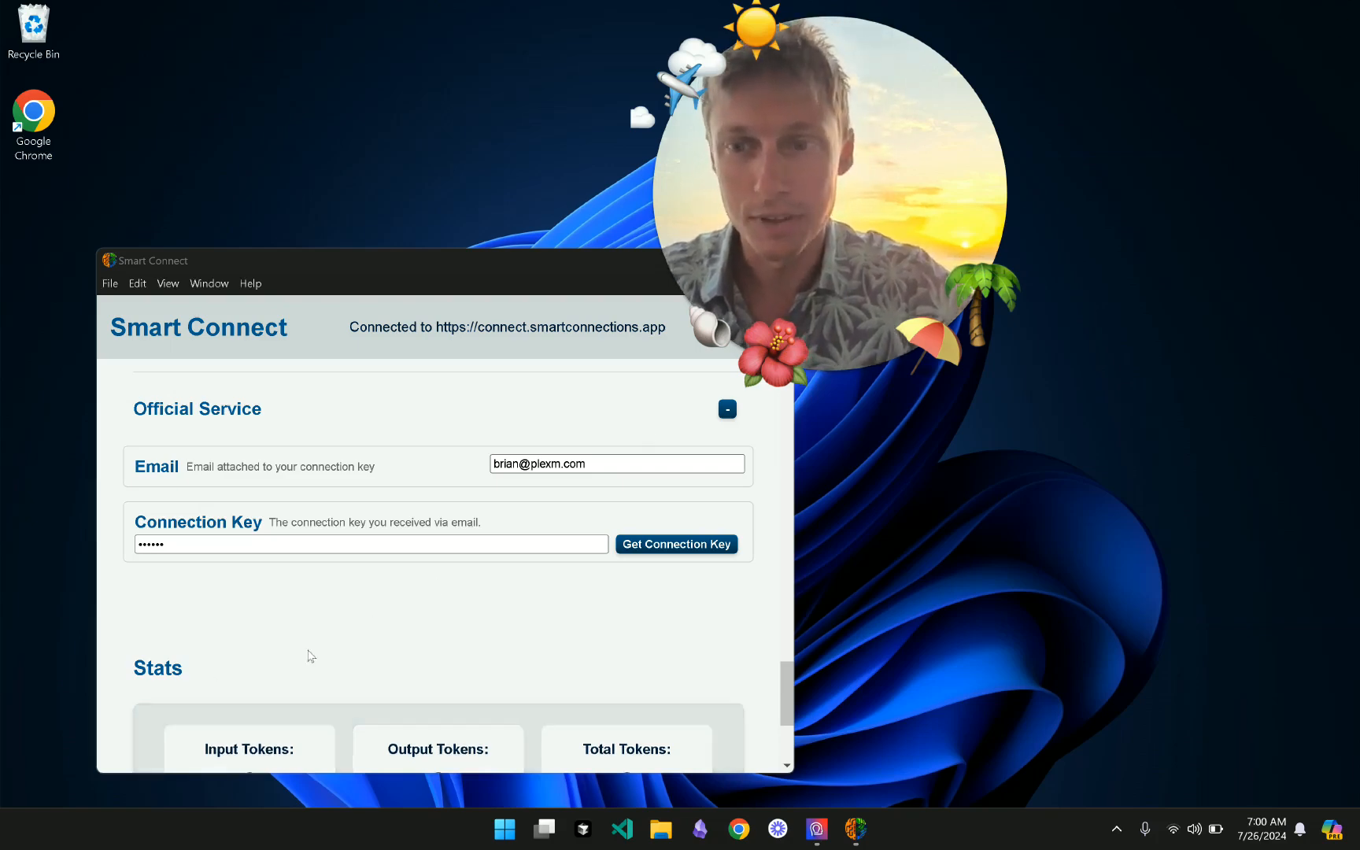
- Scroll to the top of the settings and collapse the Notes section
scroll(343, 641, "up", 1)
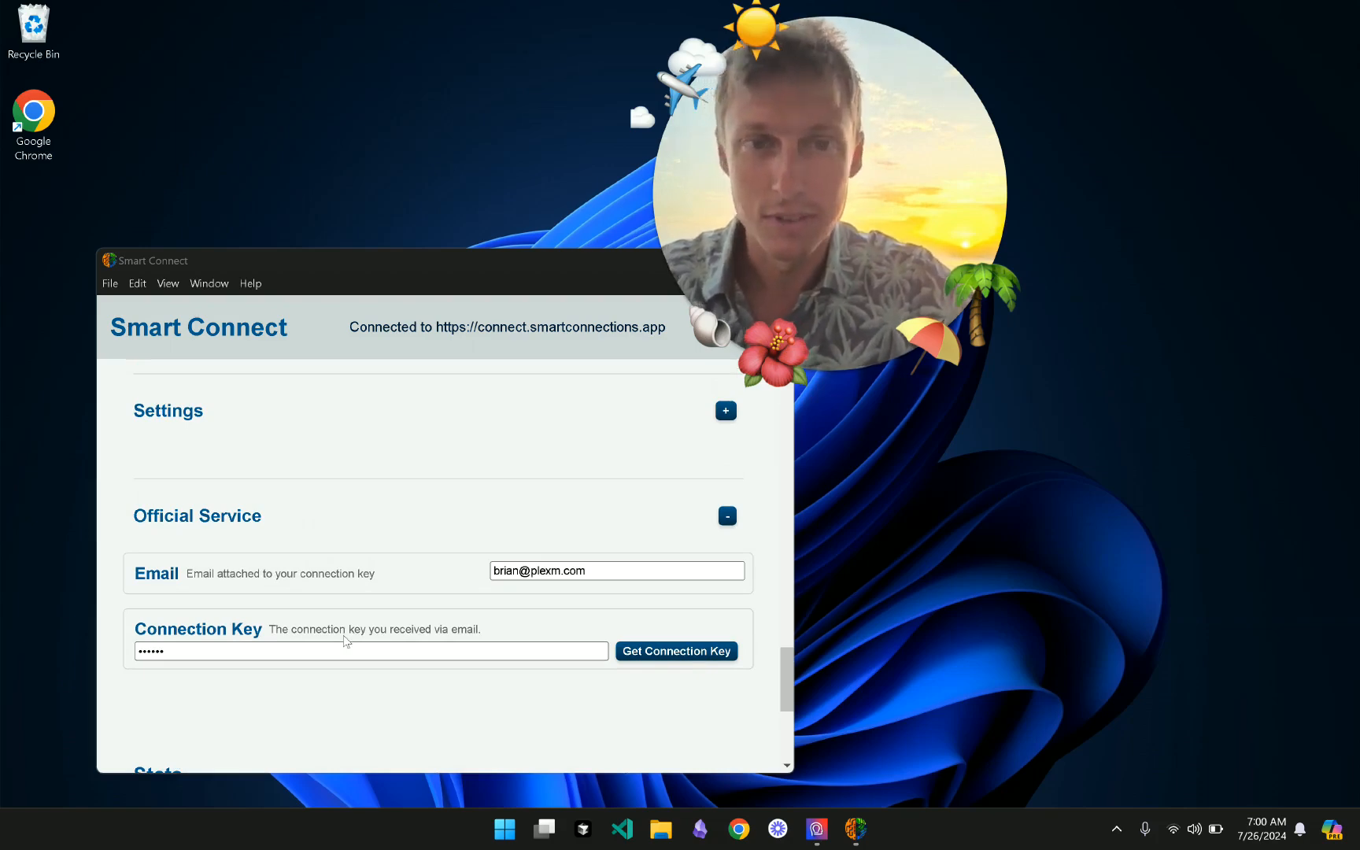
scroll(343, 640, "up", 10)
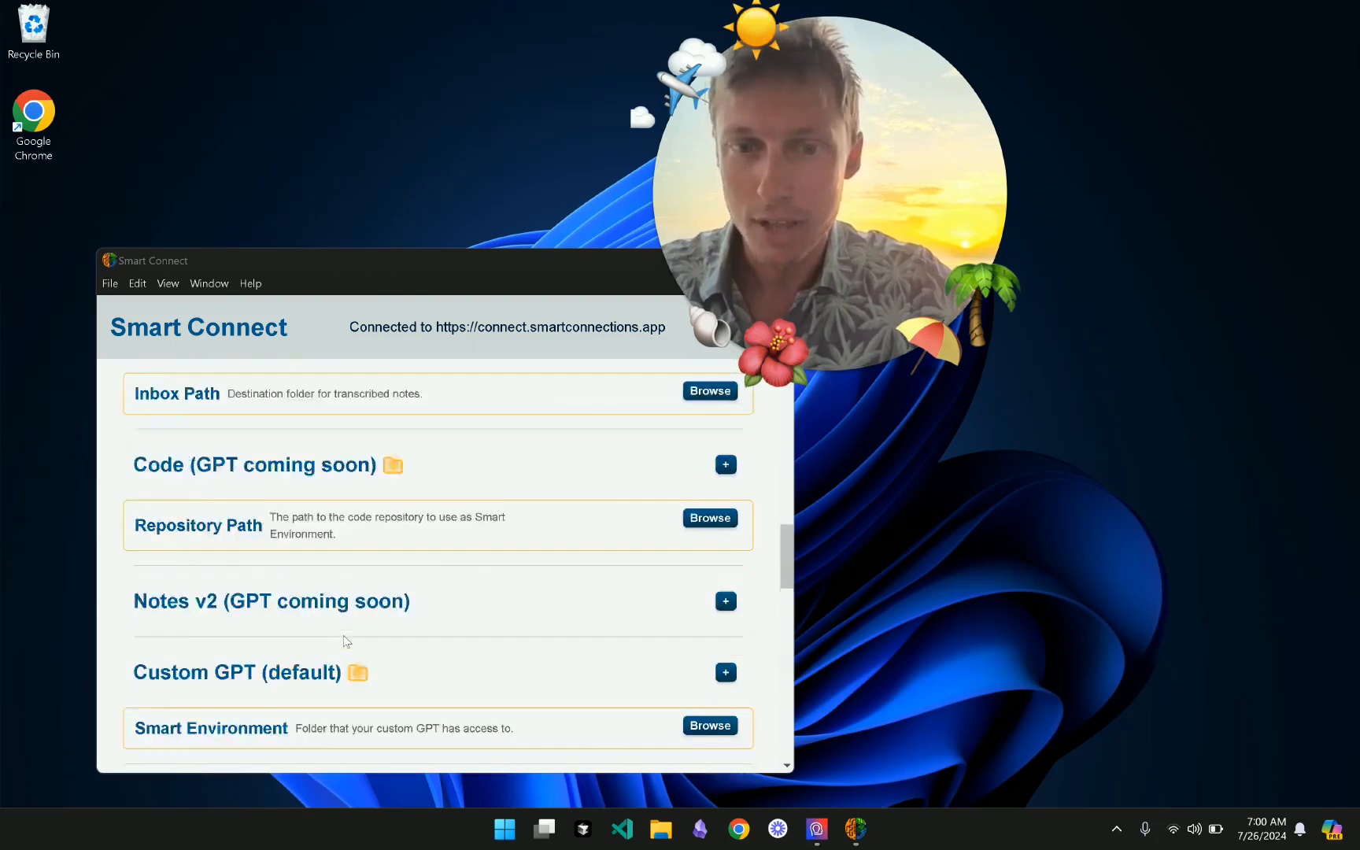
scroll(343, 640, "up", 5)
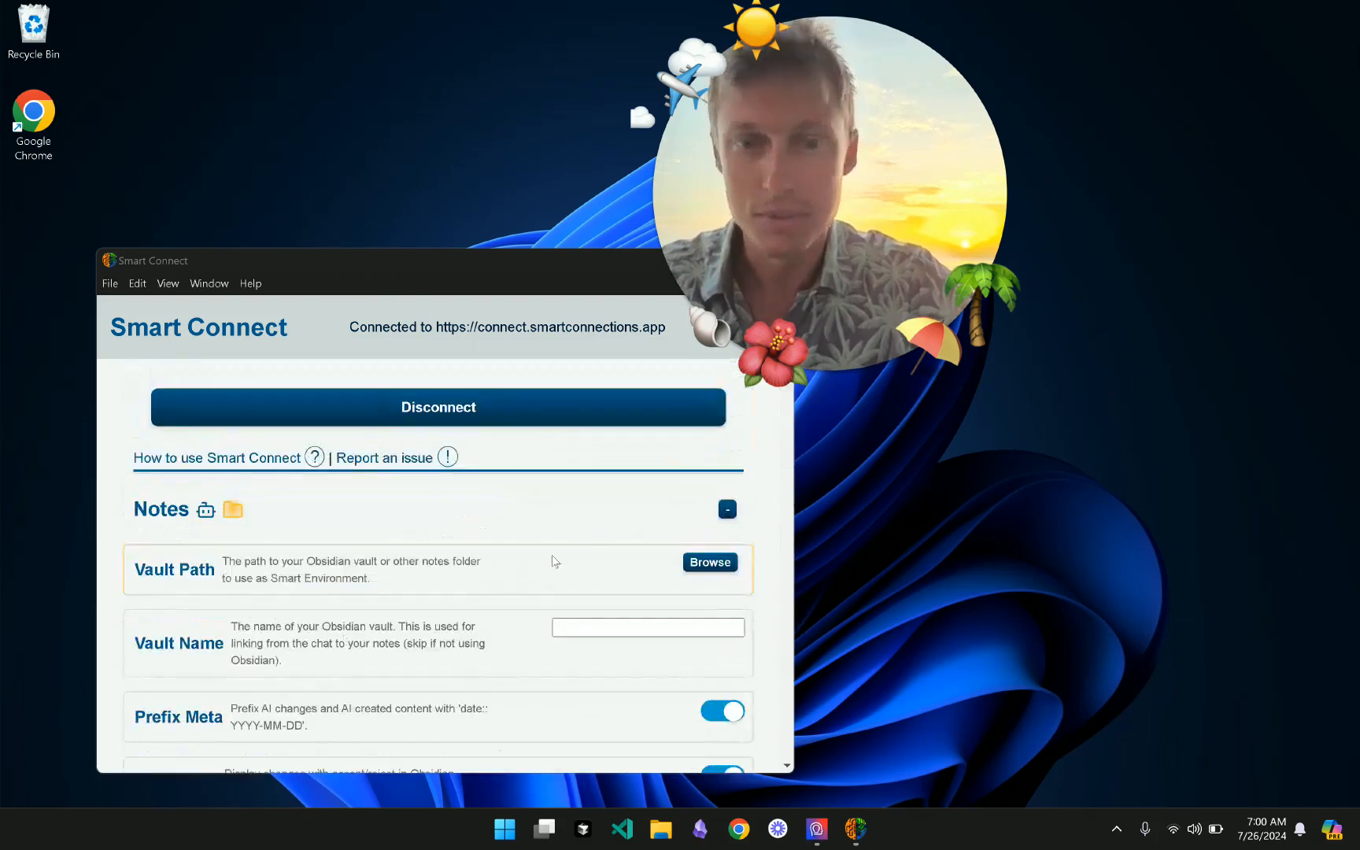
left_click(558, 515)
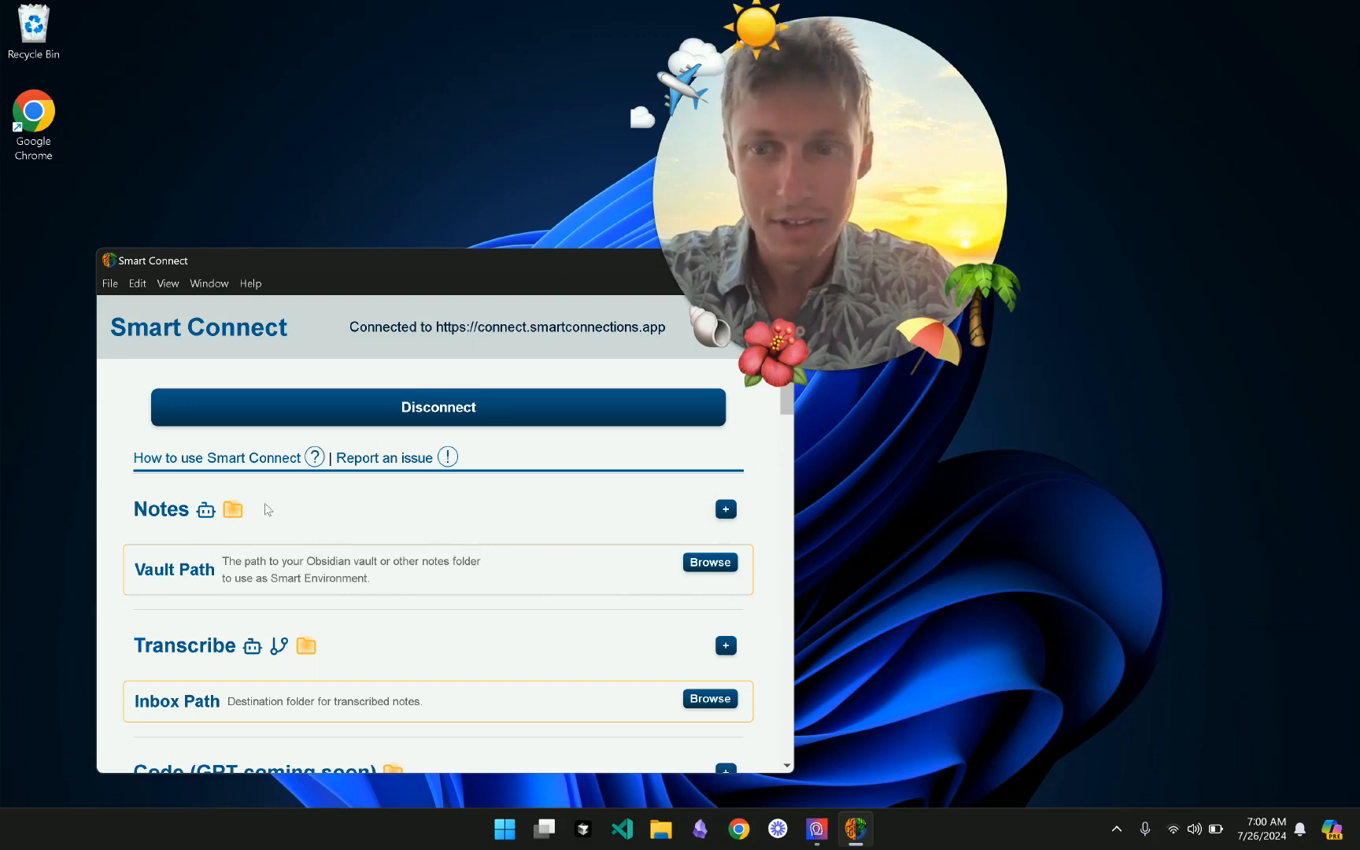
mouse_move(236, 513)
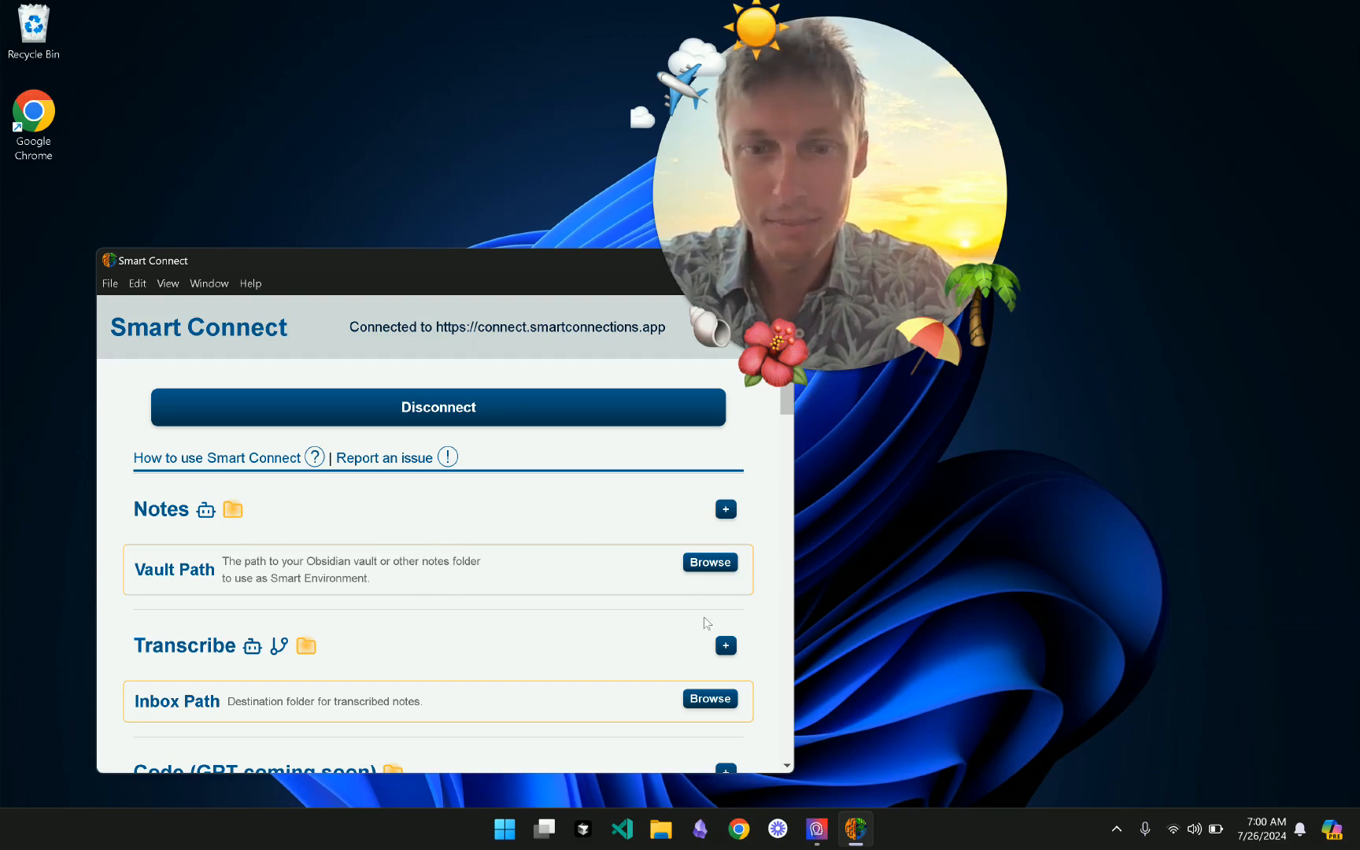
- Choose Documents\obsidian-1 as the Vault Path in the folder browser
left_click(715, 563)
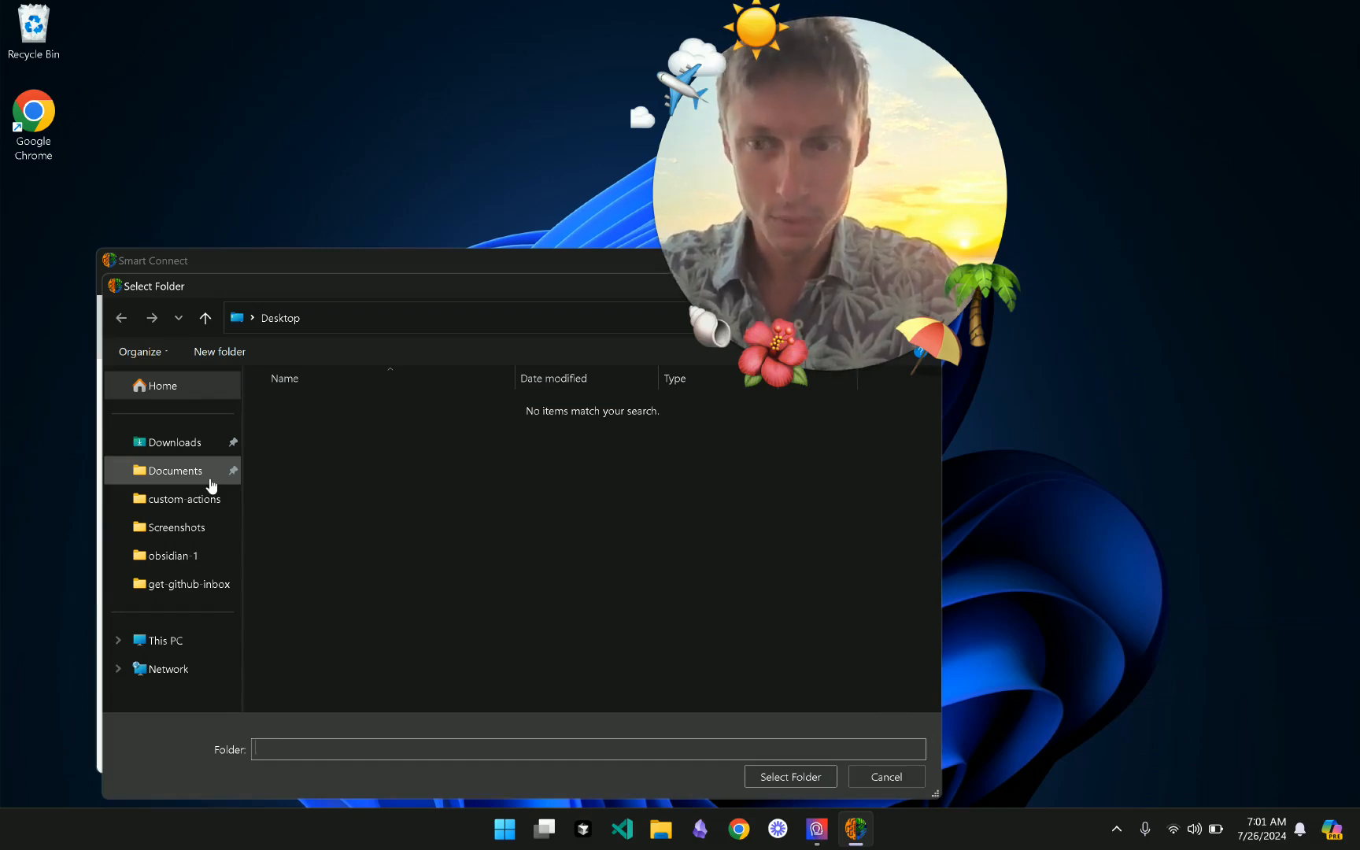
left_click(211, 482)
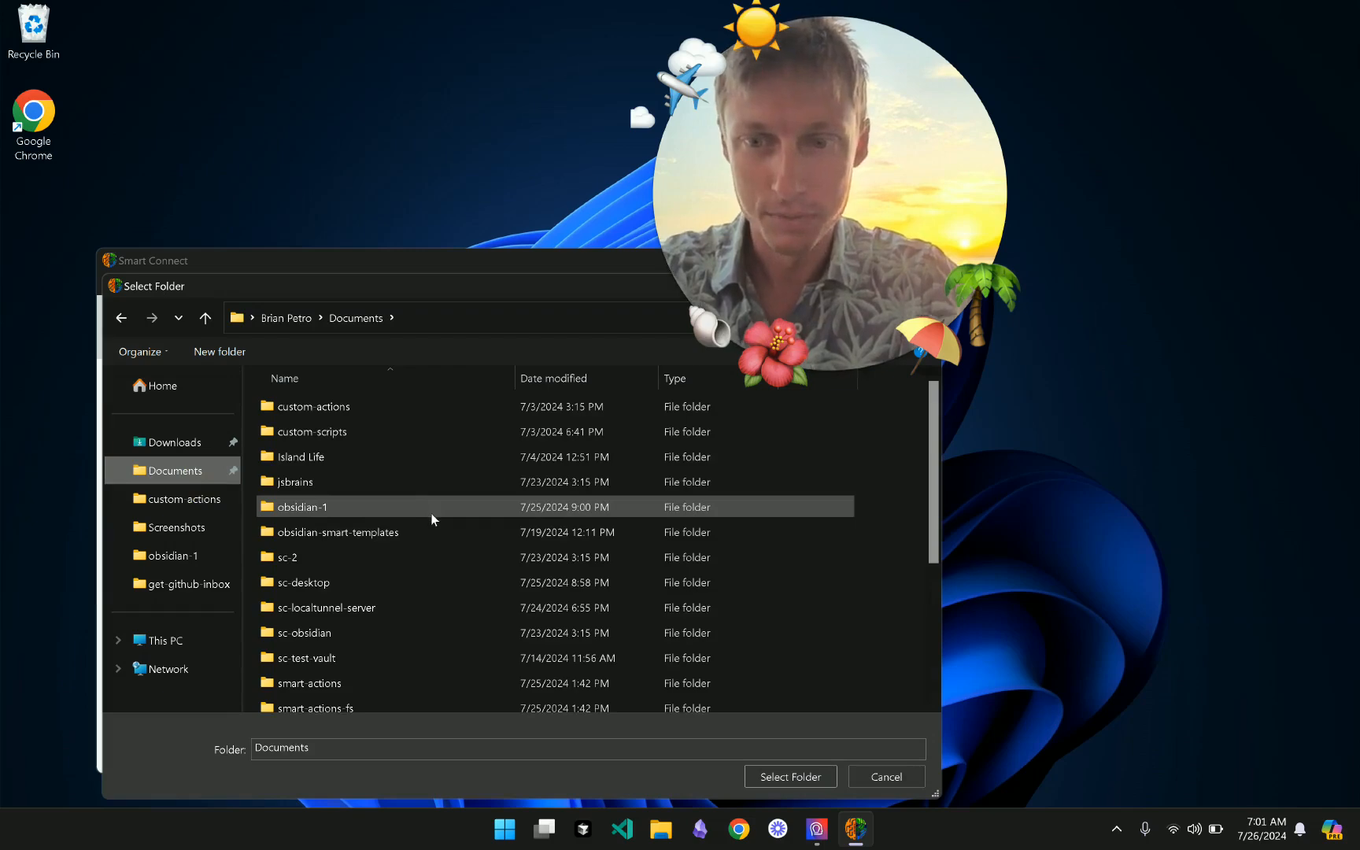
left_click(431, 517)
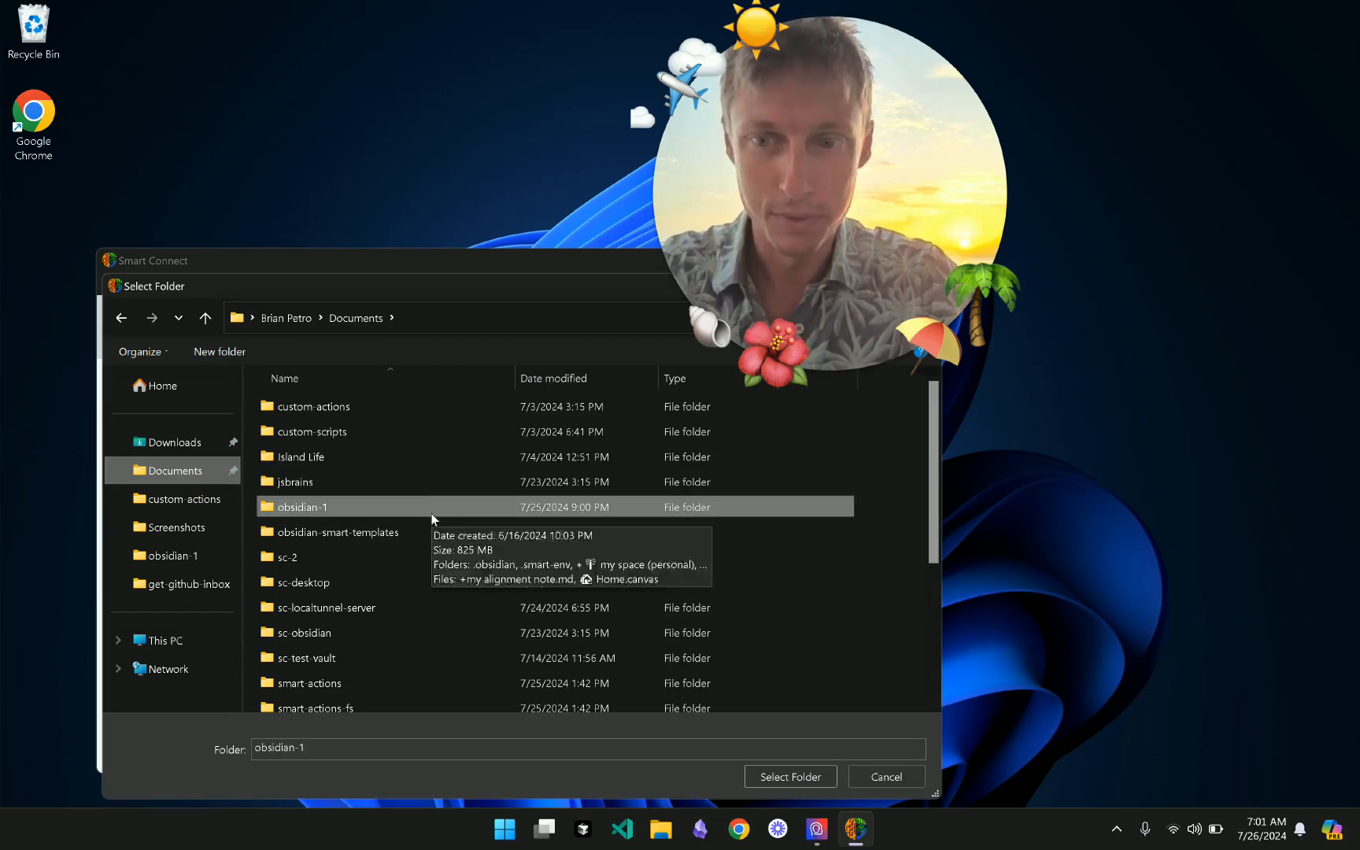
left_click(803, 776)
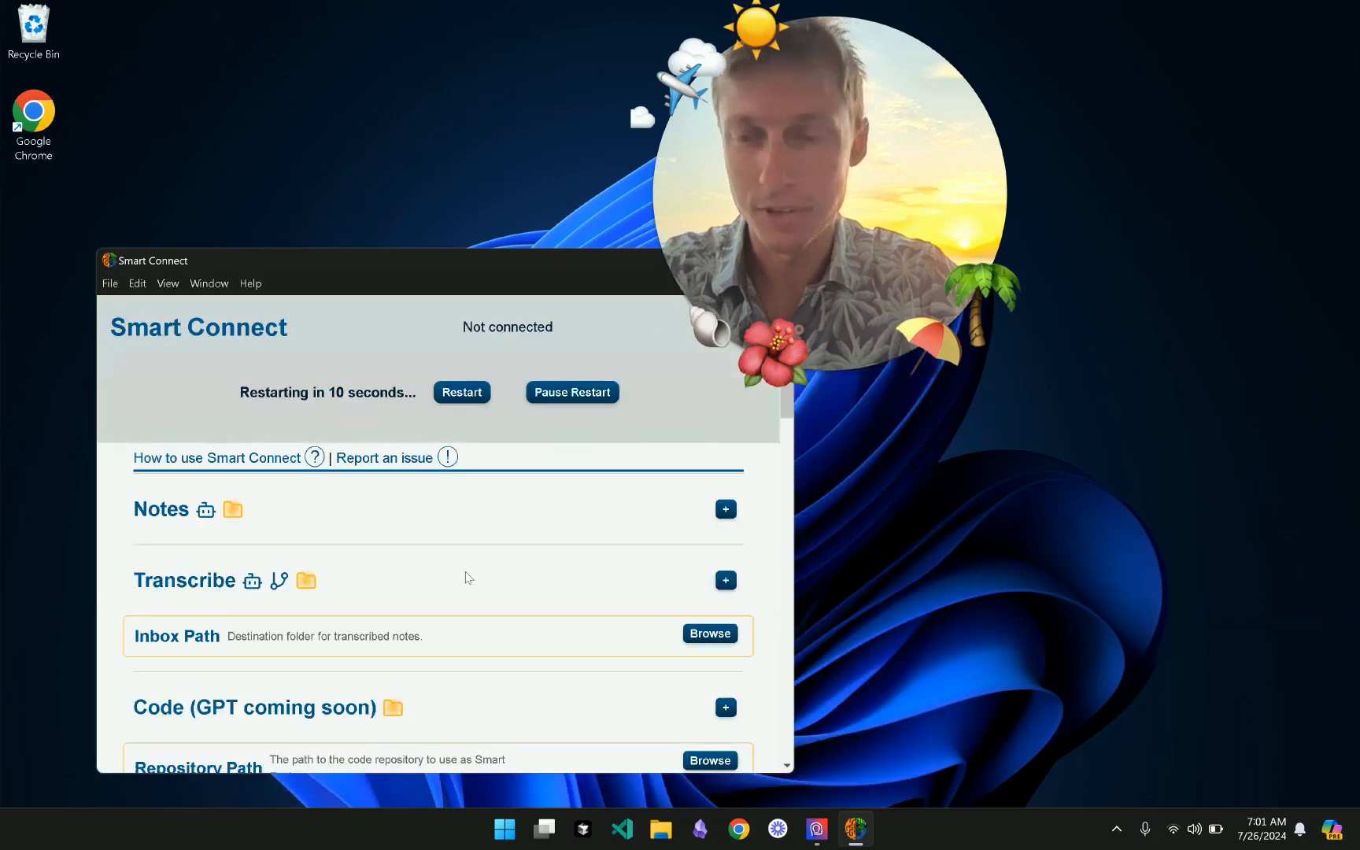
- Restart Smart Connect right away to apply the obsidian-1 vault path
left_click(465, 392)
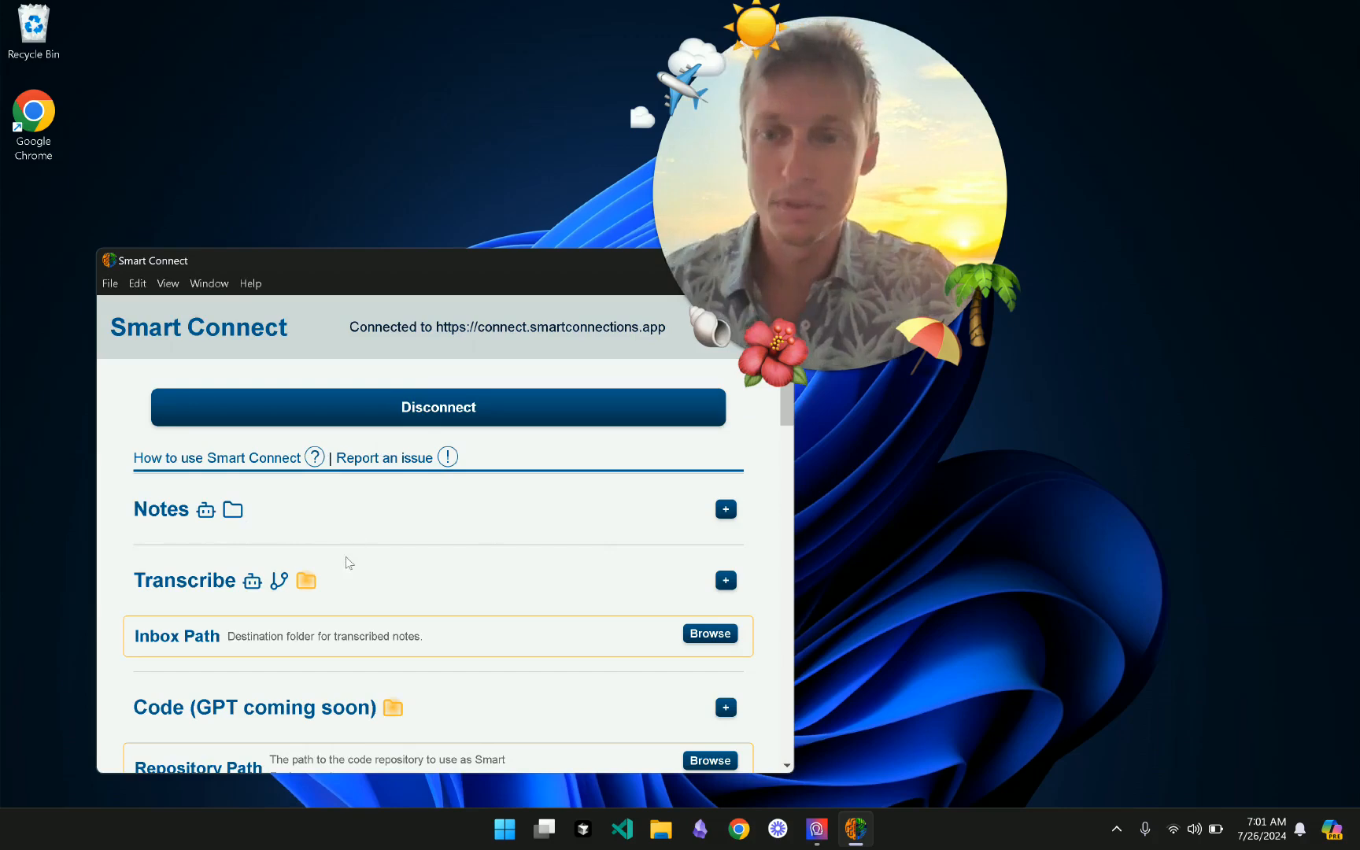
scroll(398, 613, "down", 1)
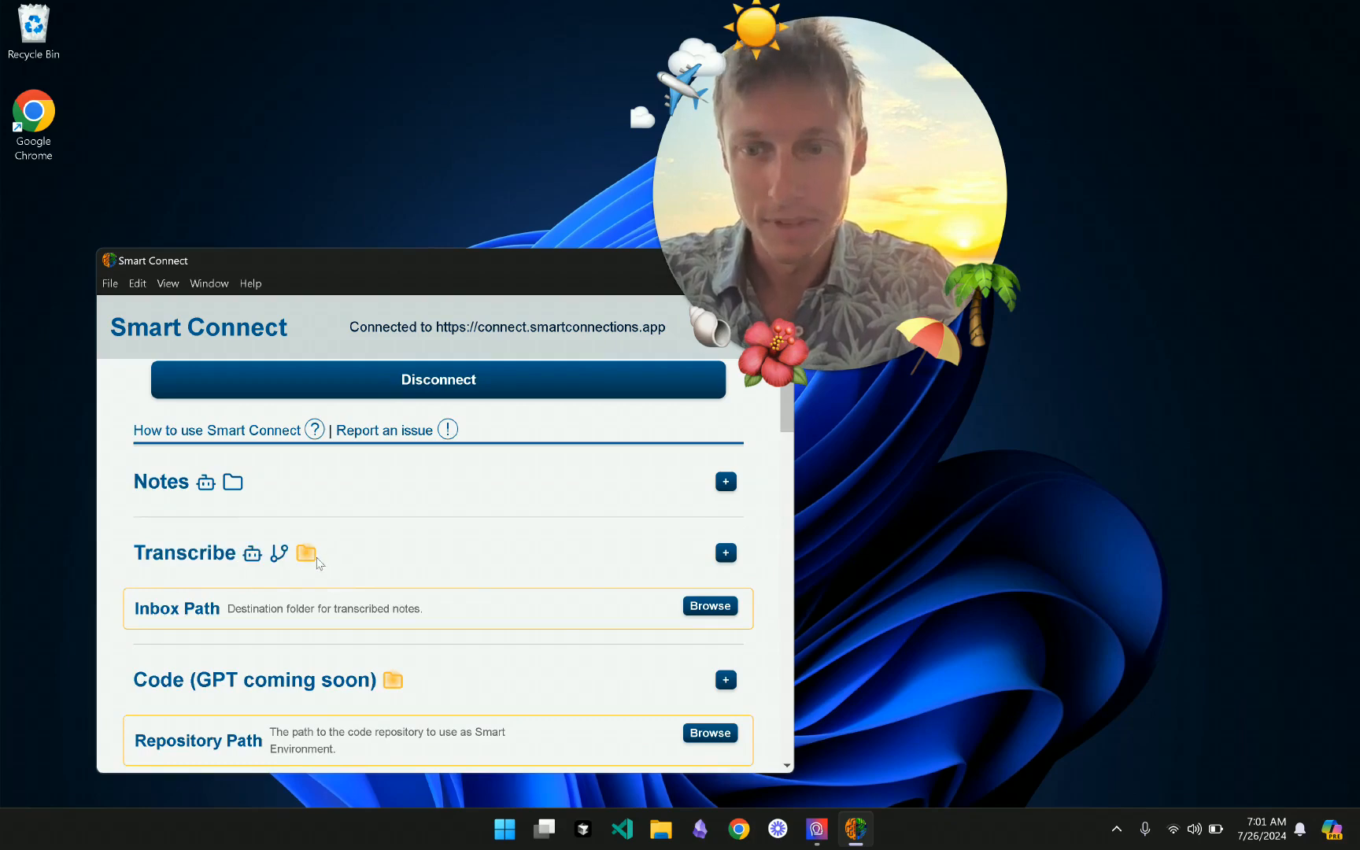
scroll(378, 614, "up", 1)
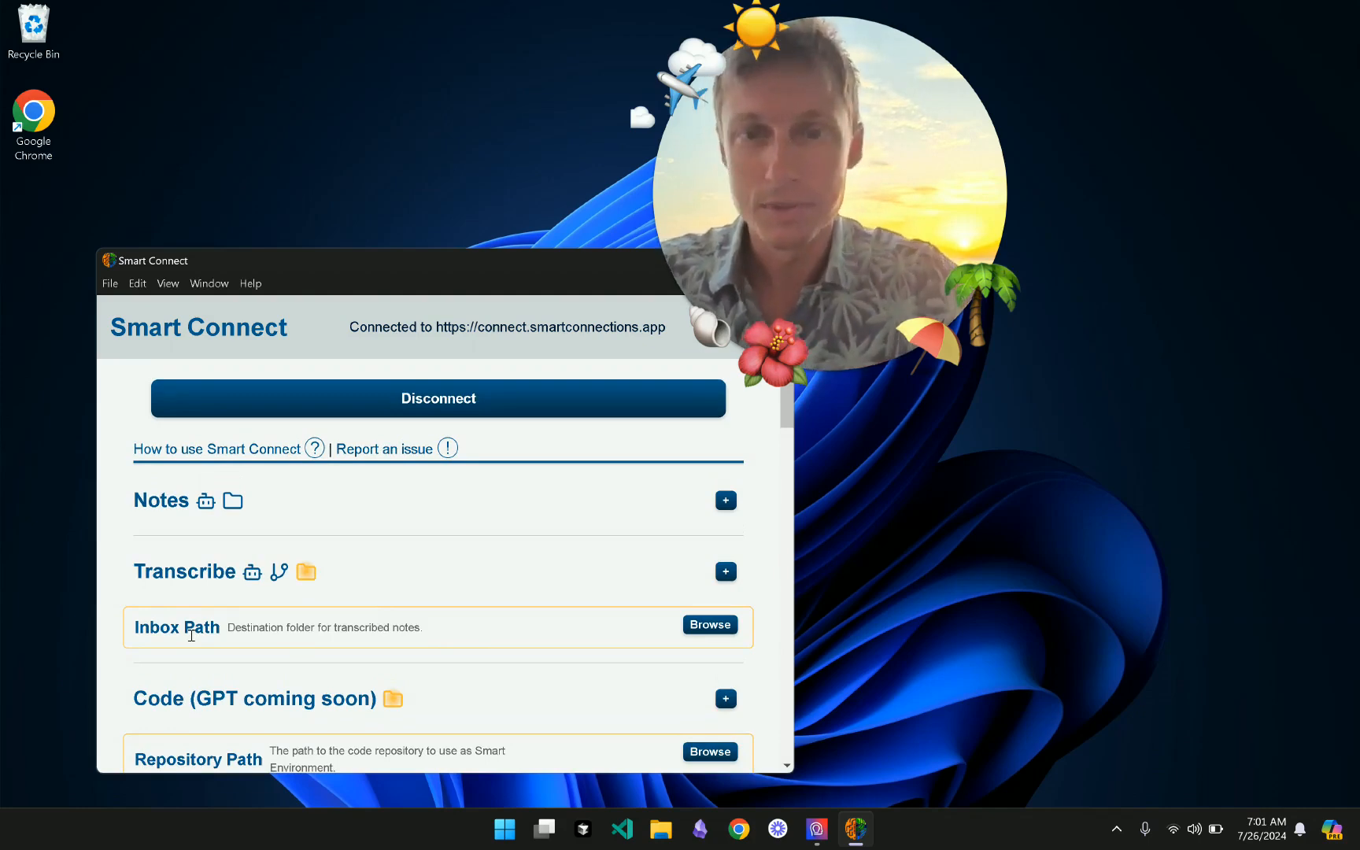
scroll(586, 533, "up", 1)
- Expand Notes and open the Smart Connect — Notes GPT in ChatGPT, focusing its message box
left_click(725, 510)
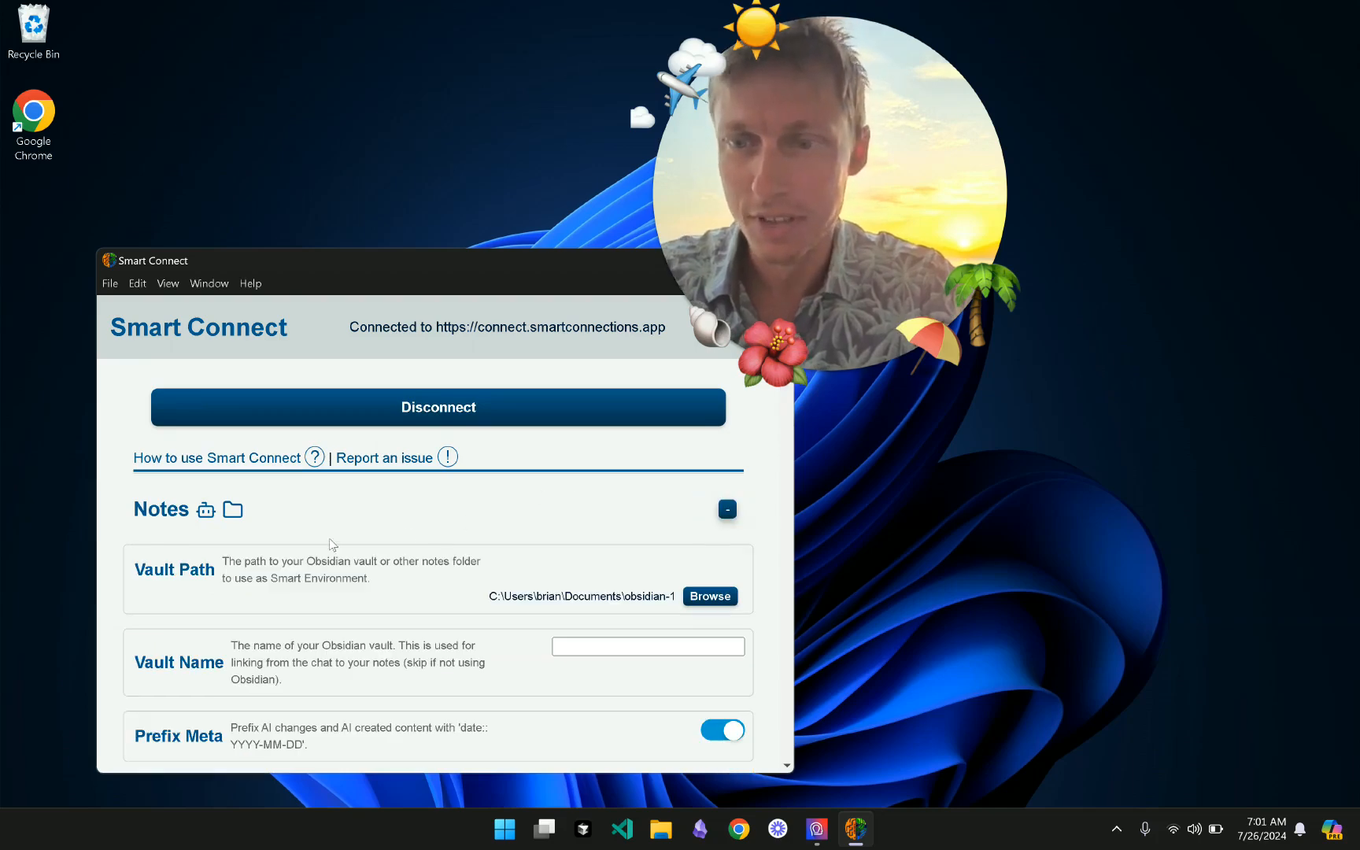
scroll(439, 538, "down", 1)
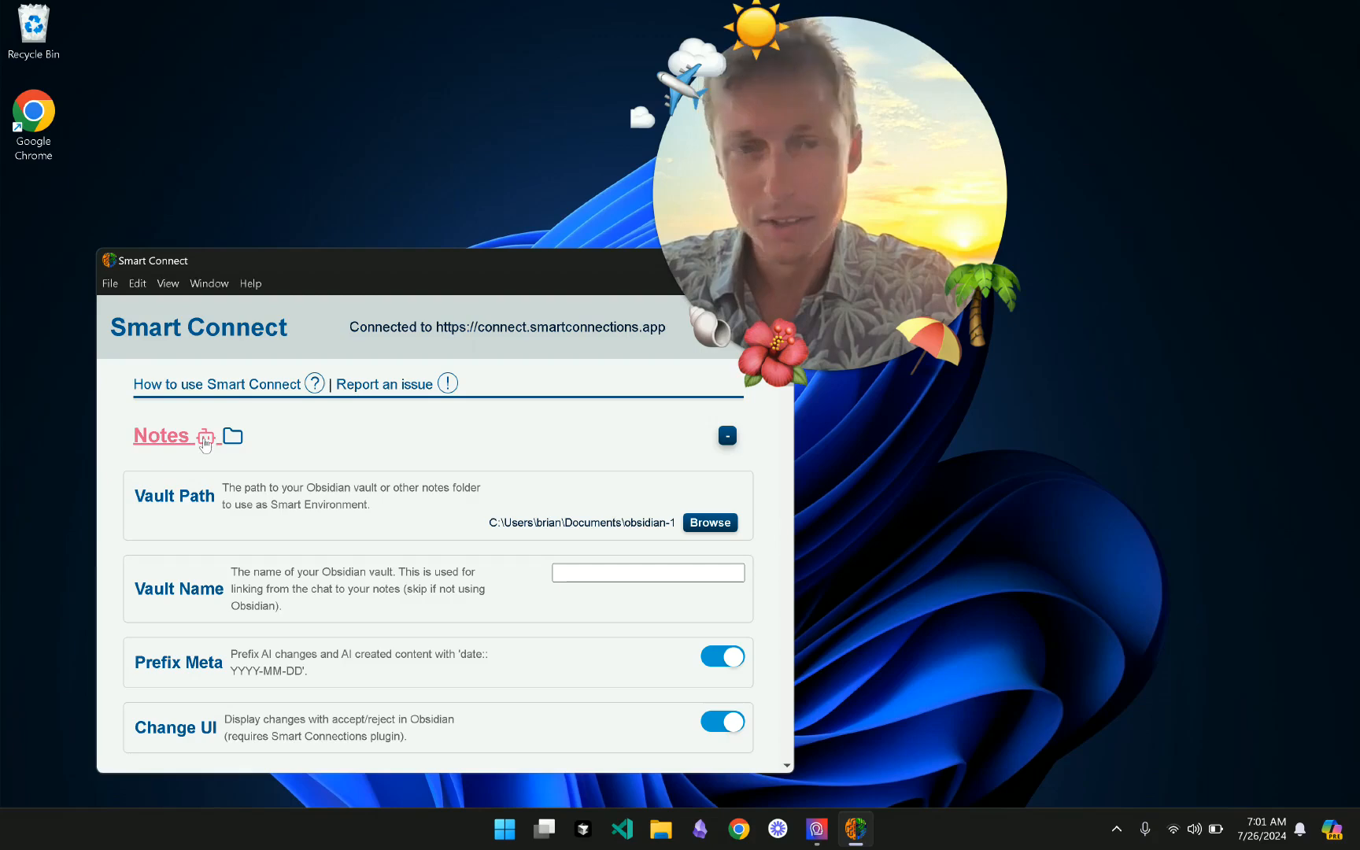
left_click(205, 439)
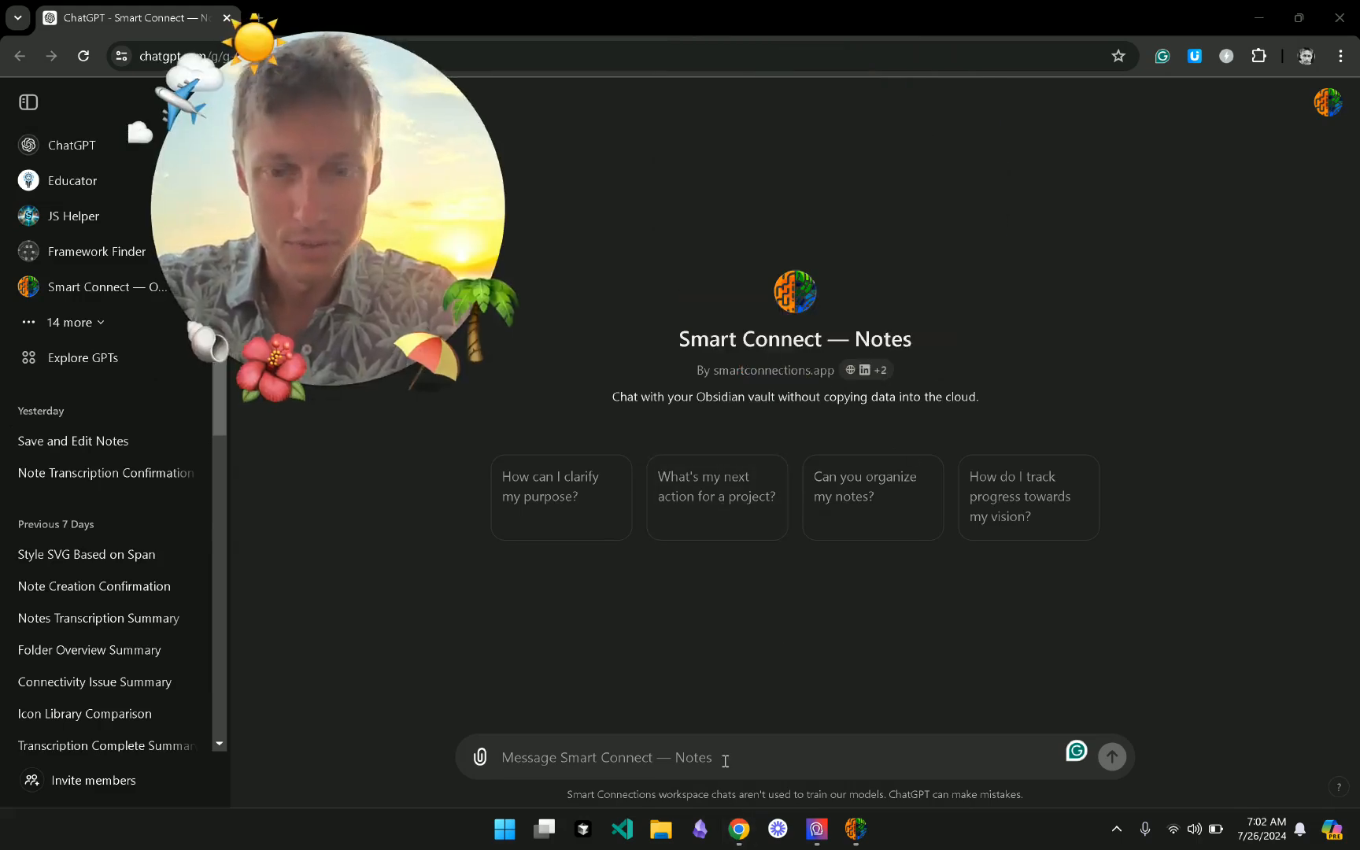
left_click(722, 757)
- Back in Smart Connect, enter obsidian-1 as the Vault Name and re-expand Notes
left_click(856, 831)
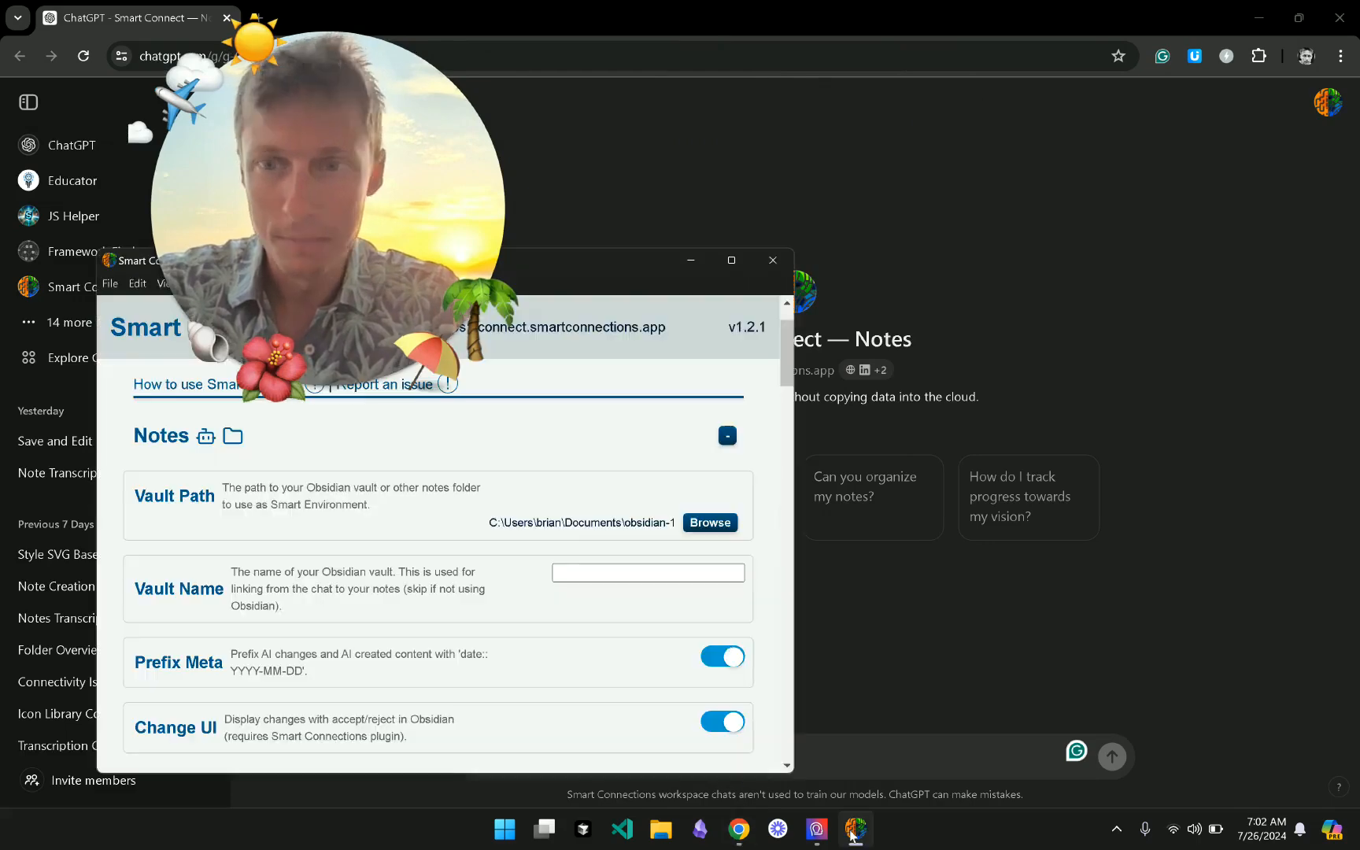
left_click(606, 578)
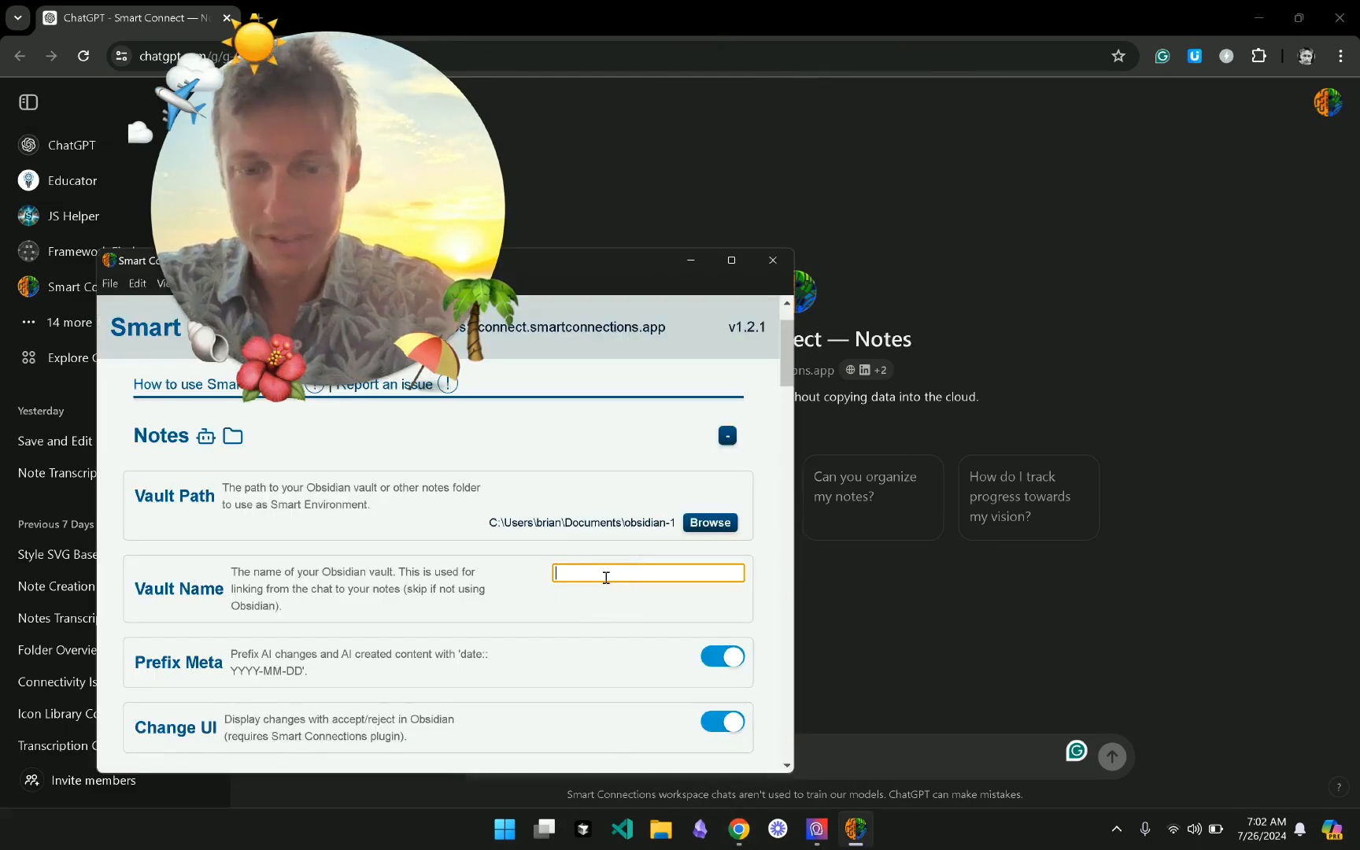
type("obsidian-1")
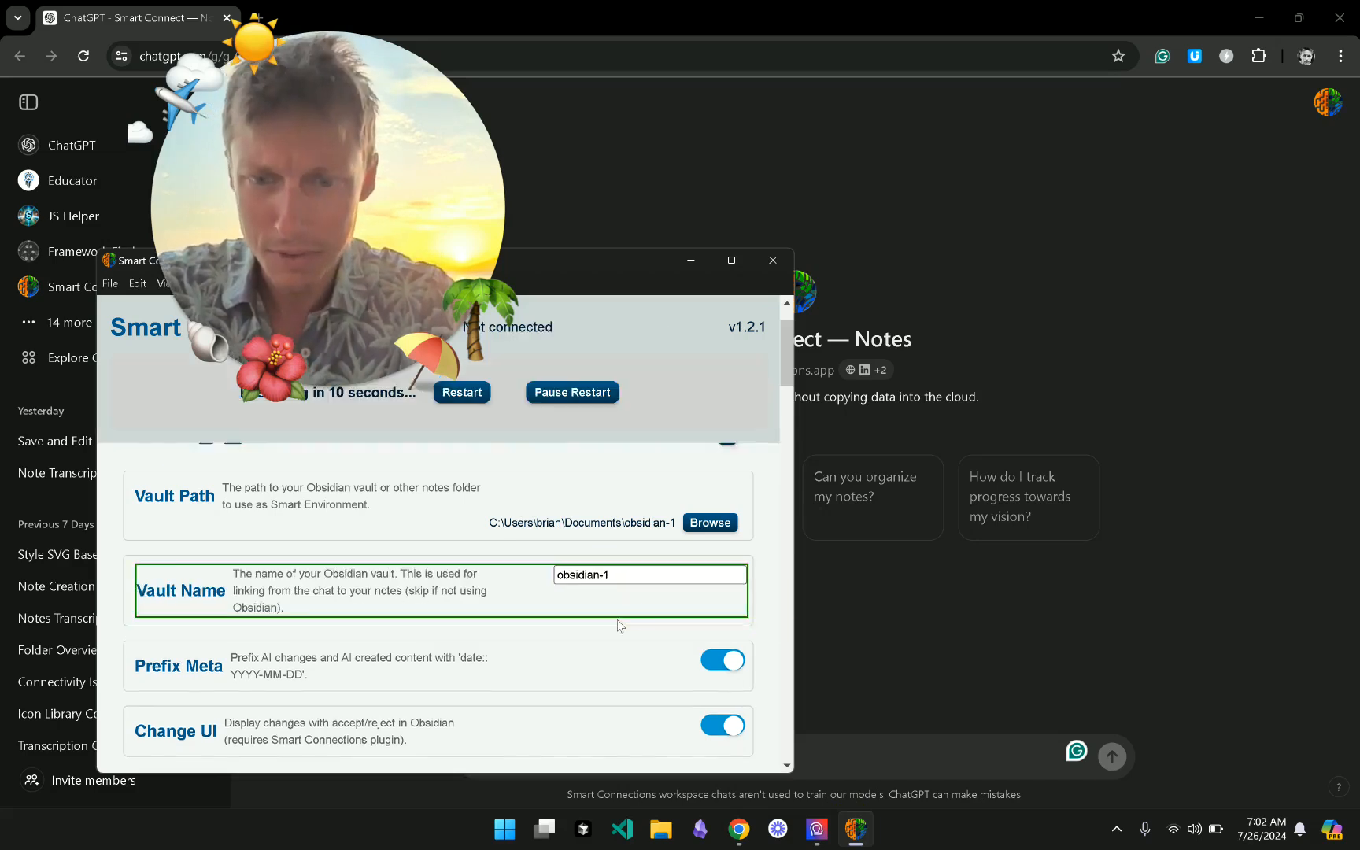
scroll(617, 626, "down", 1)
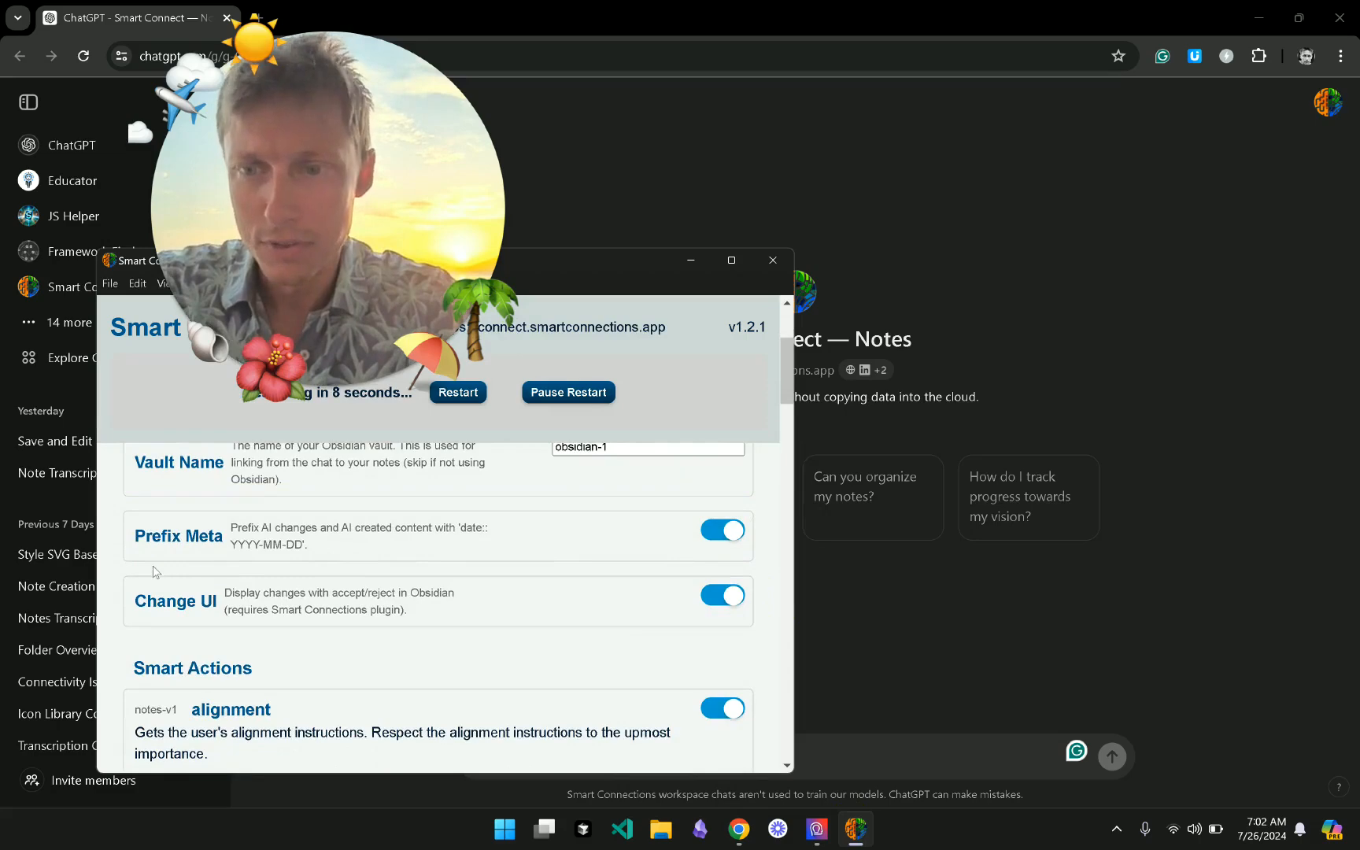
scroll(367, 596, "up", 1)
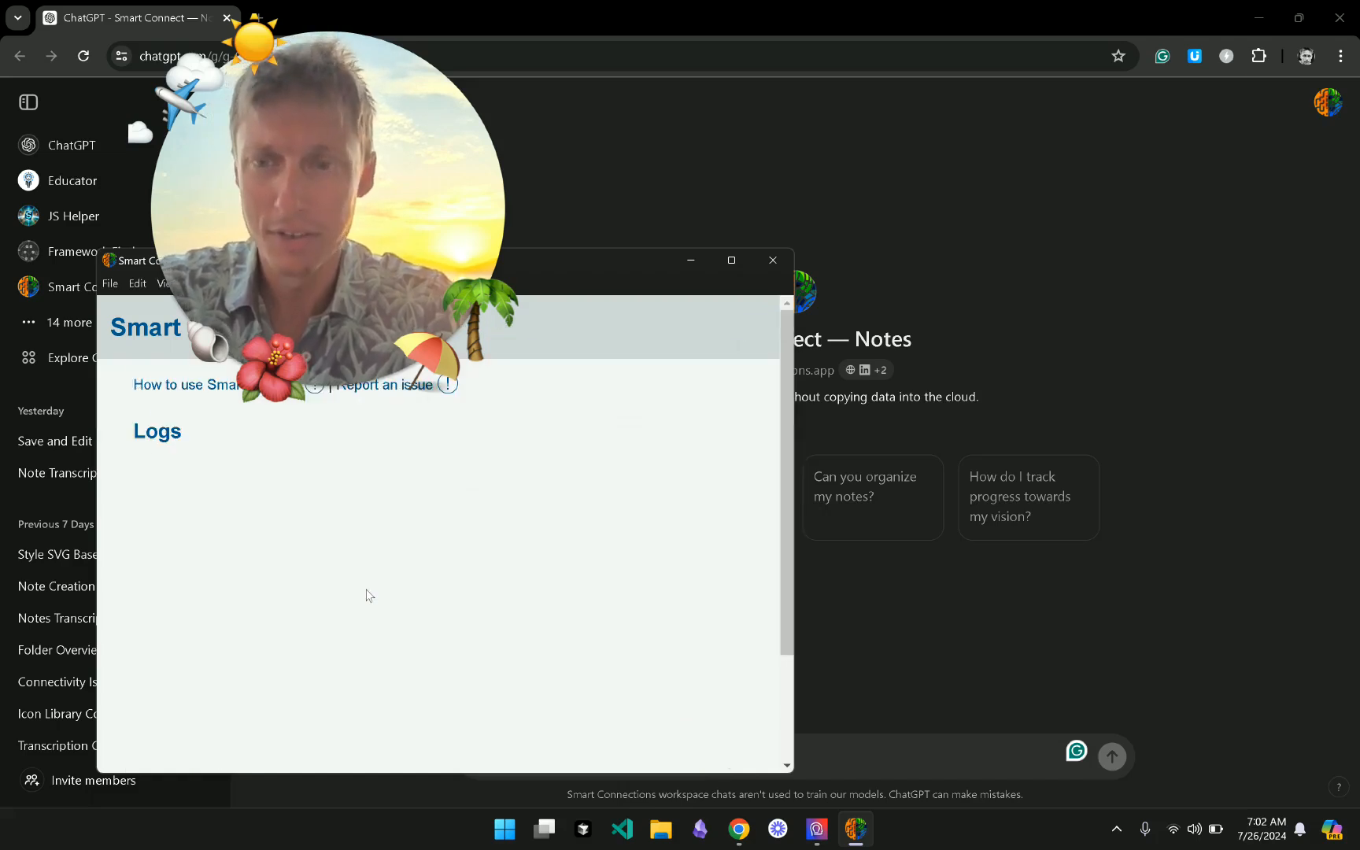
scroll(551, 551, "up", 2)
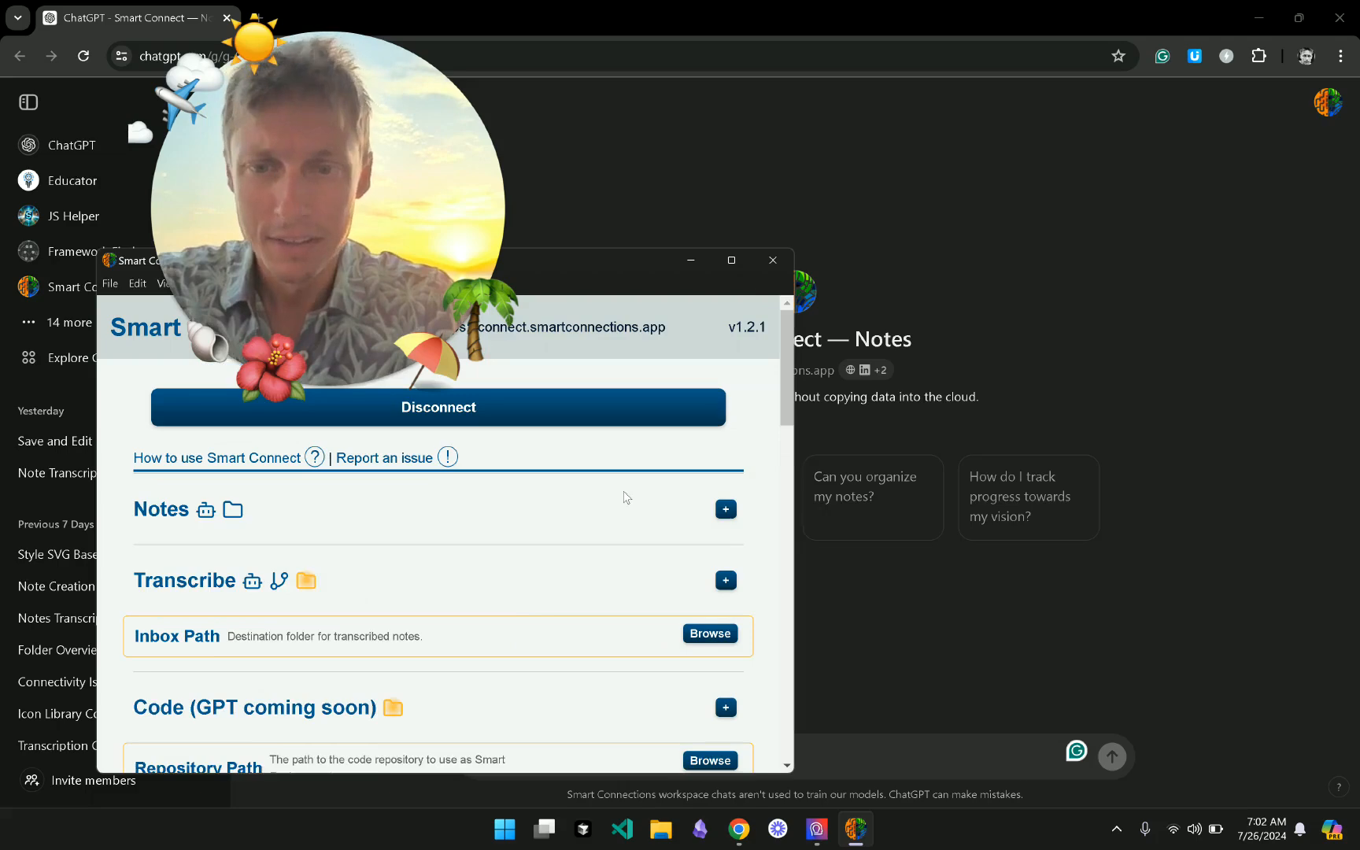
left_click(623, 494)
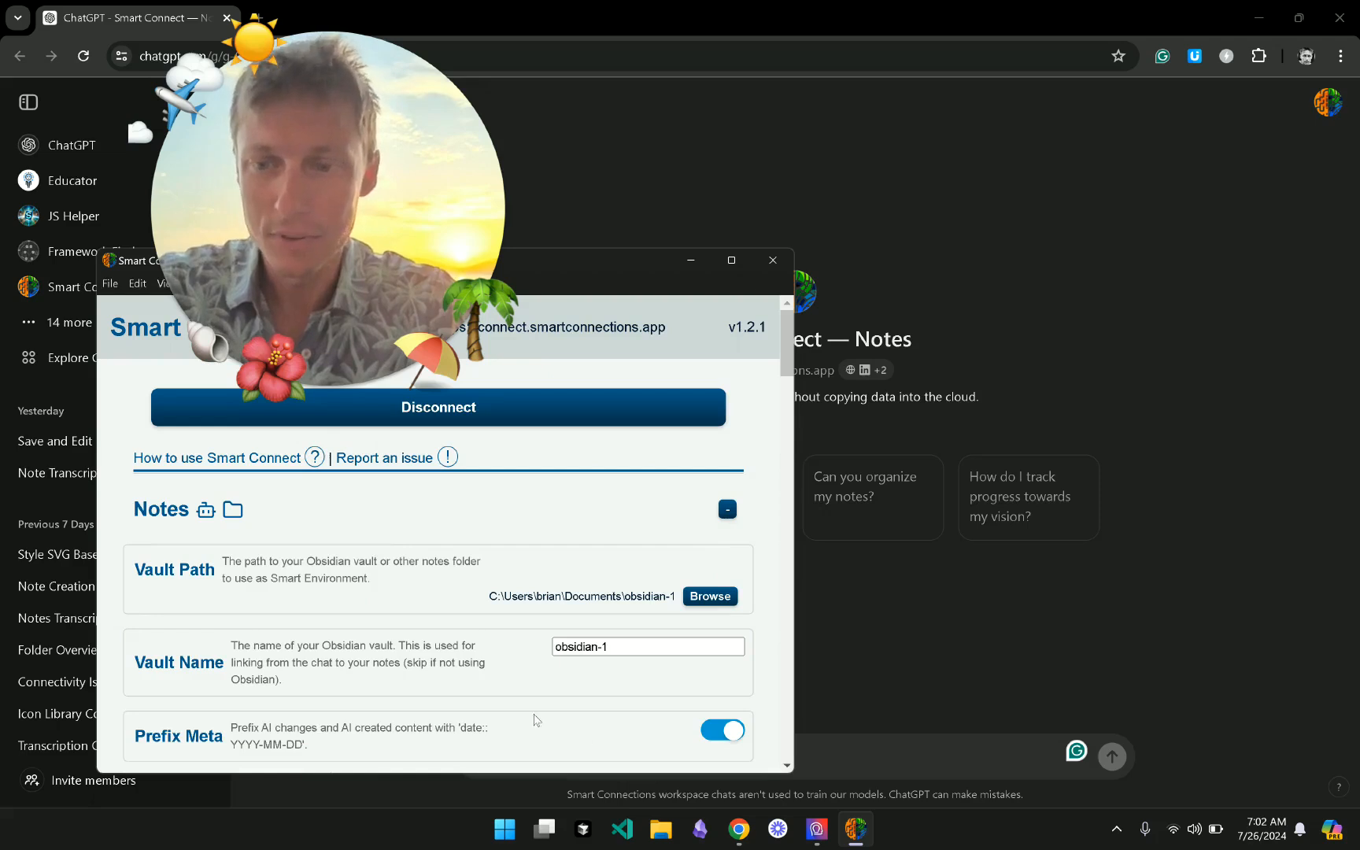
- Scroll to Smart Actions and drag the window's top edge up to make it taller
scroll(431, 717, "down", 2)
scroll(431, 718, "down", 1)
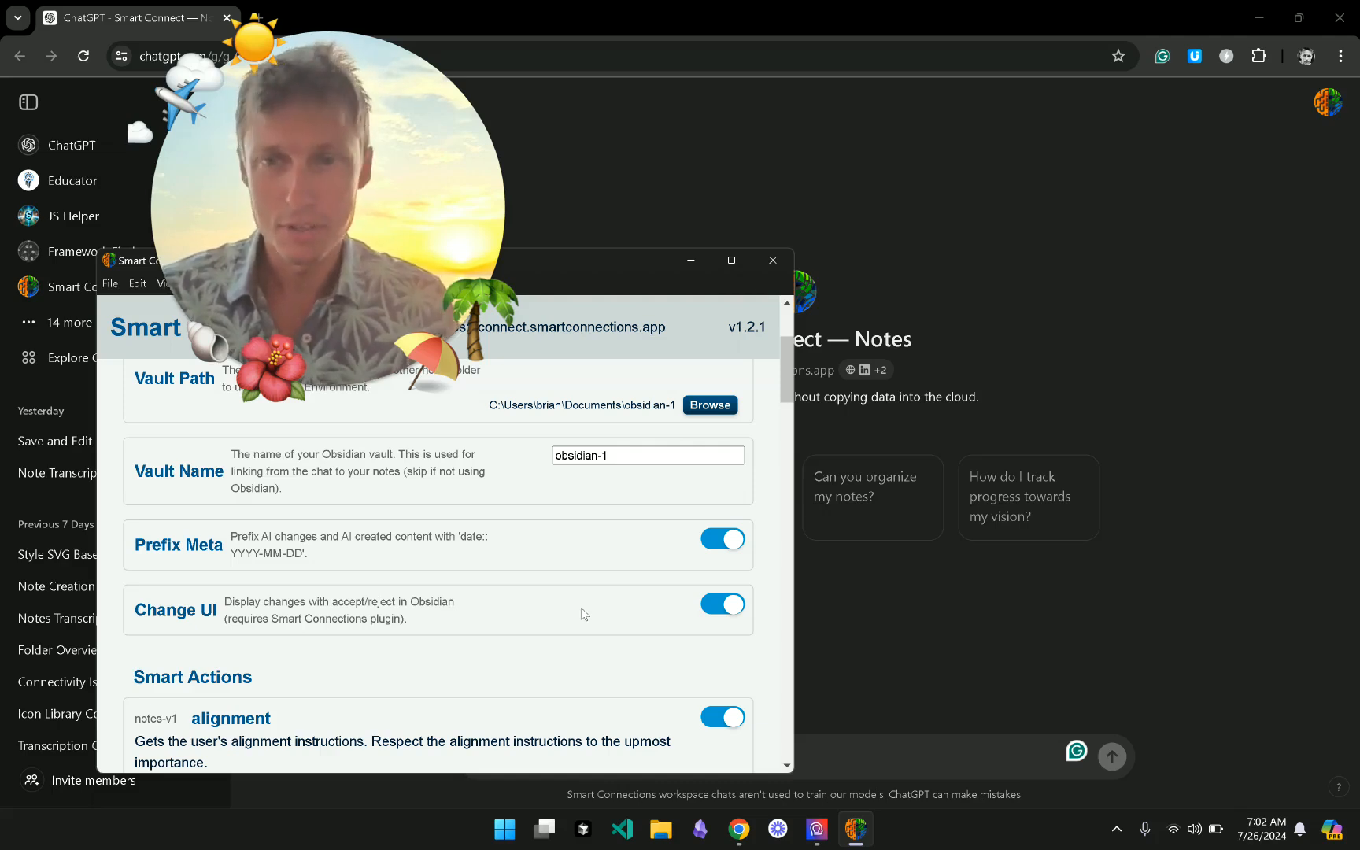
left_click(350, 204)
left_click_drag(350, 205, 910, 118)
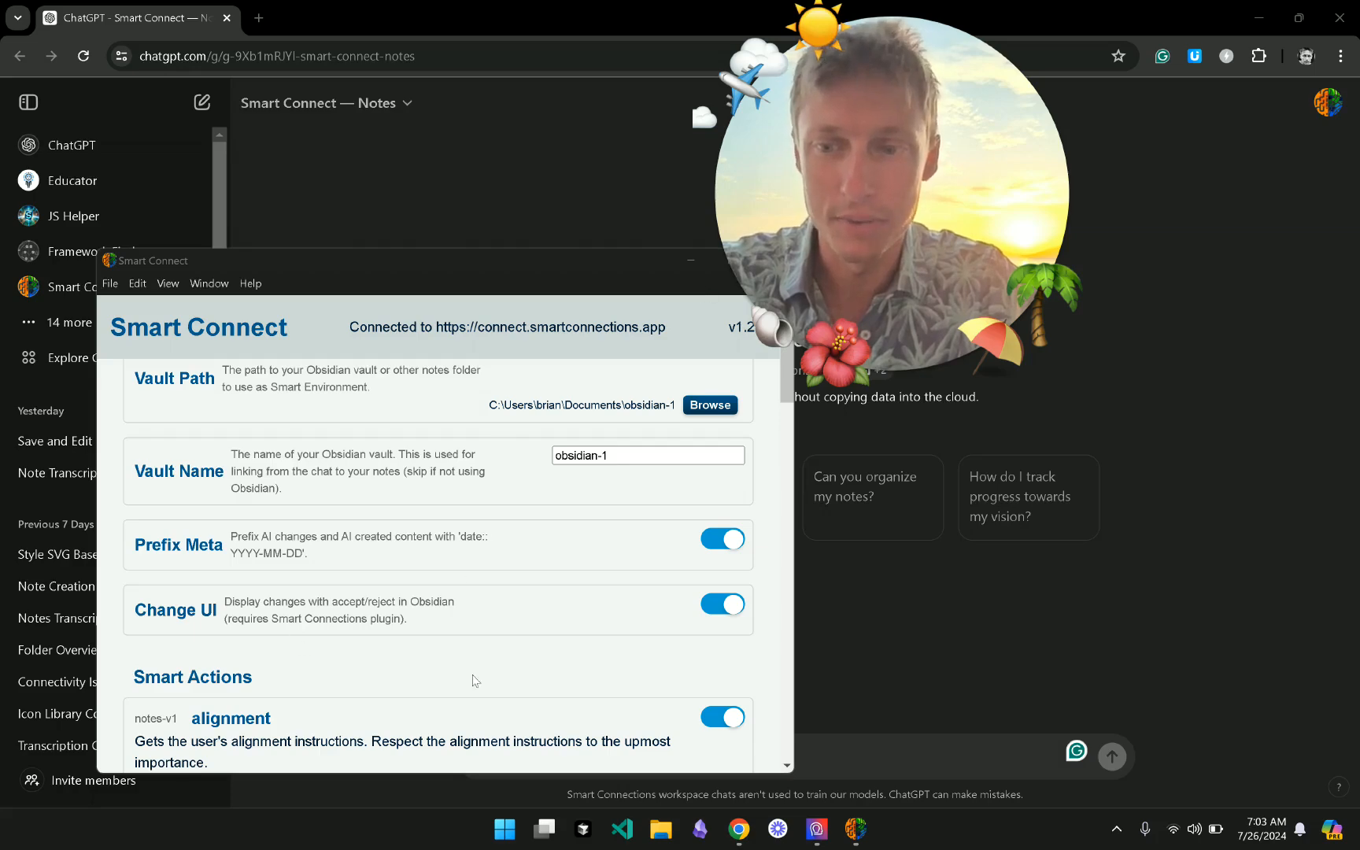
scroll(472, 679, "down", 2)
scroll(472, 680, "down", 1)
scroll(472, 680, "up", 6)
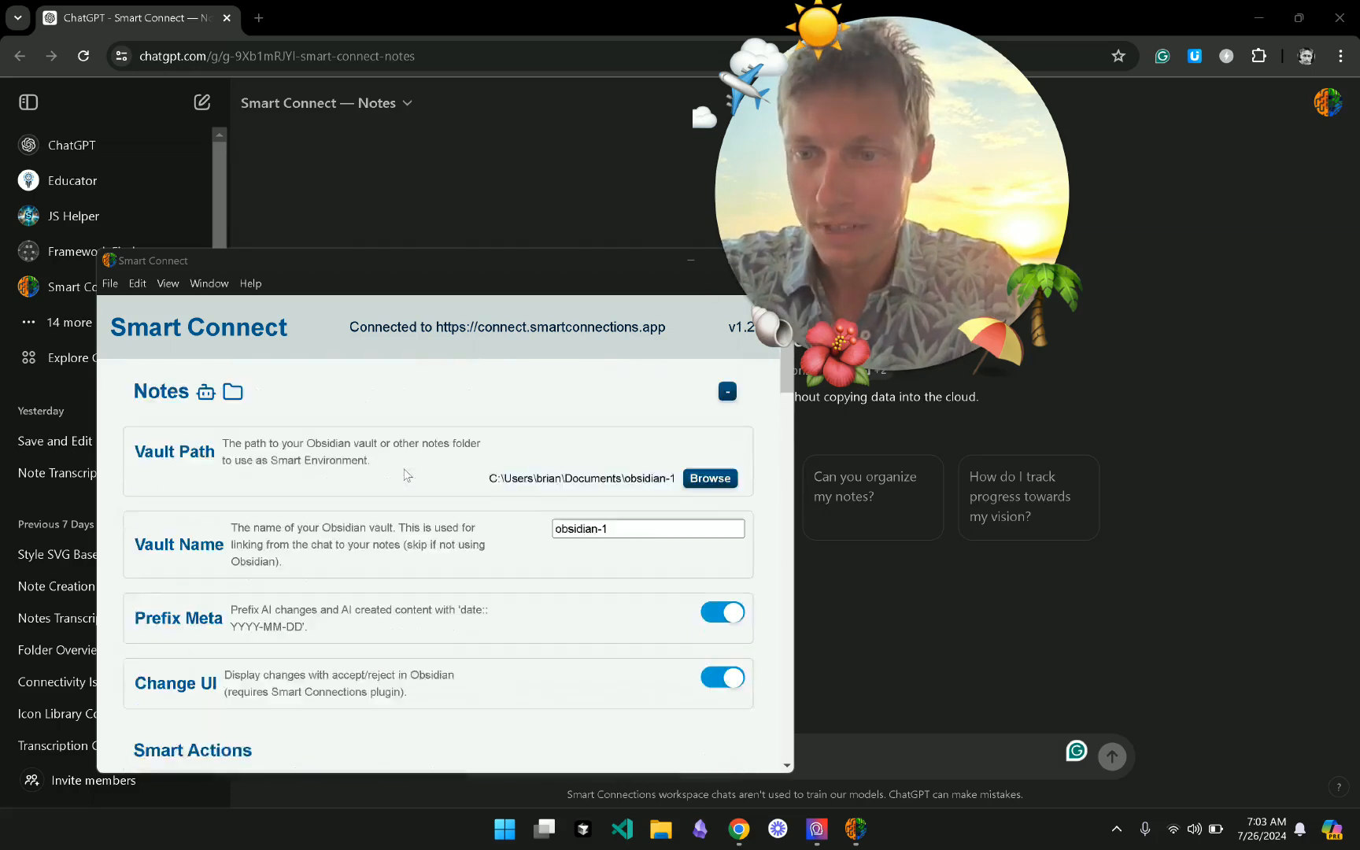
scroll(378, 456, "down", 3)
scroll(346, 425, "up", 1)
scroll(322, 409, "down", 1)
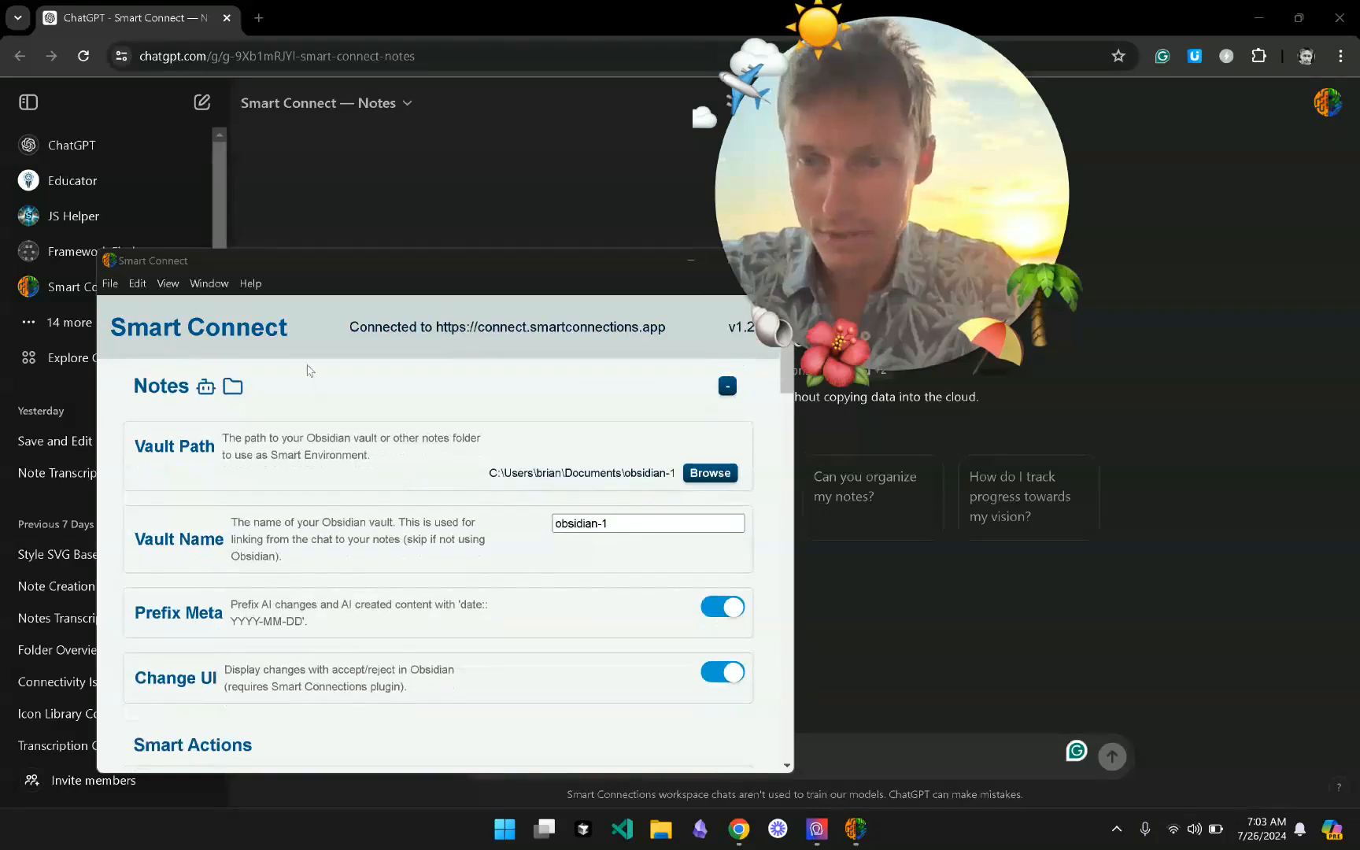
scroll(355, 415, "down", 1)
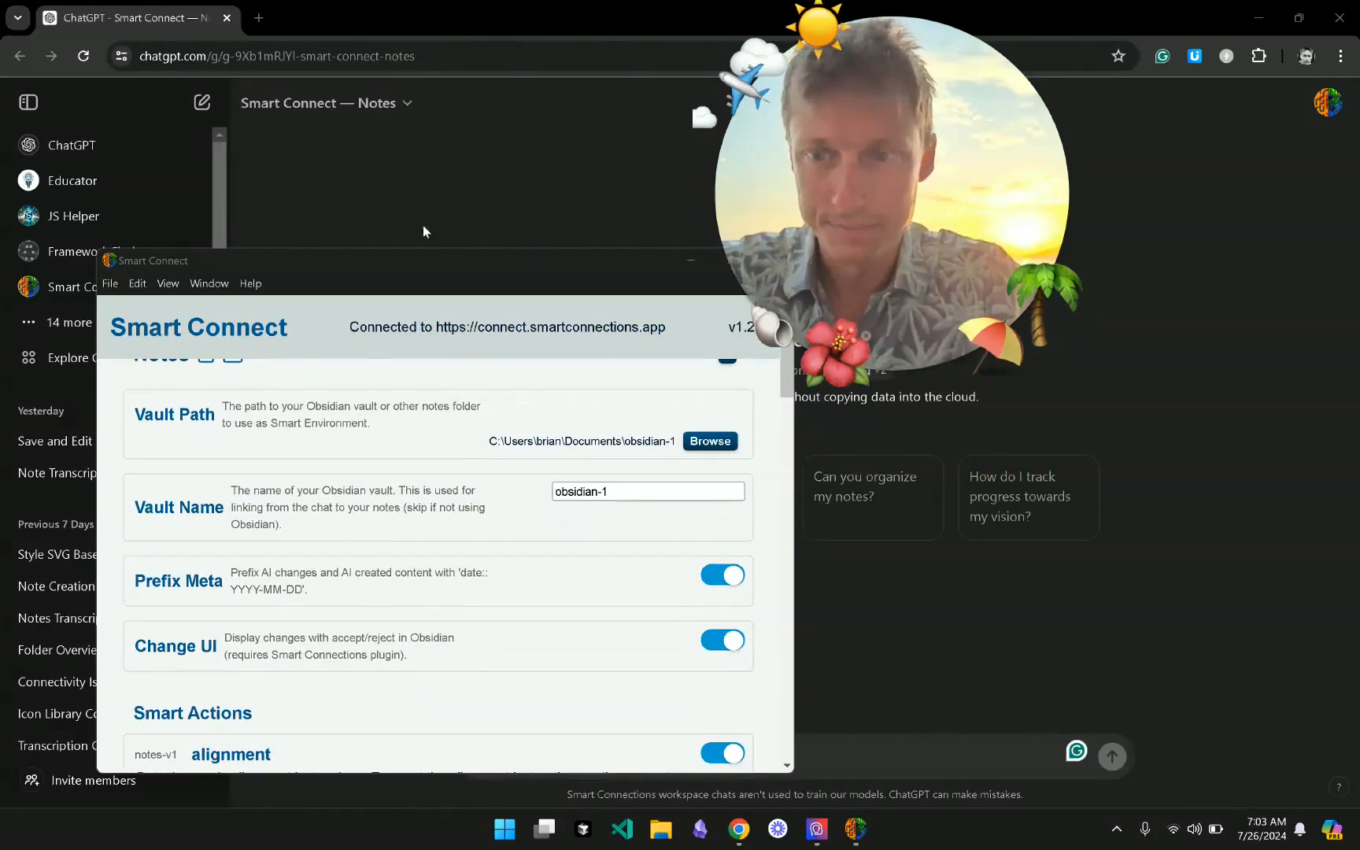
left_click_drag(432, 250, 450, 70)
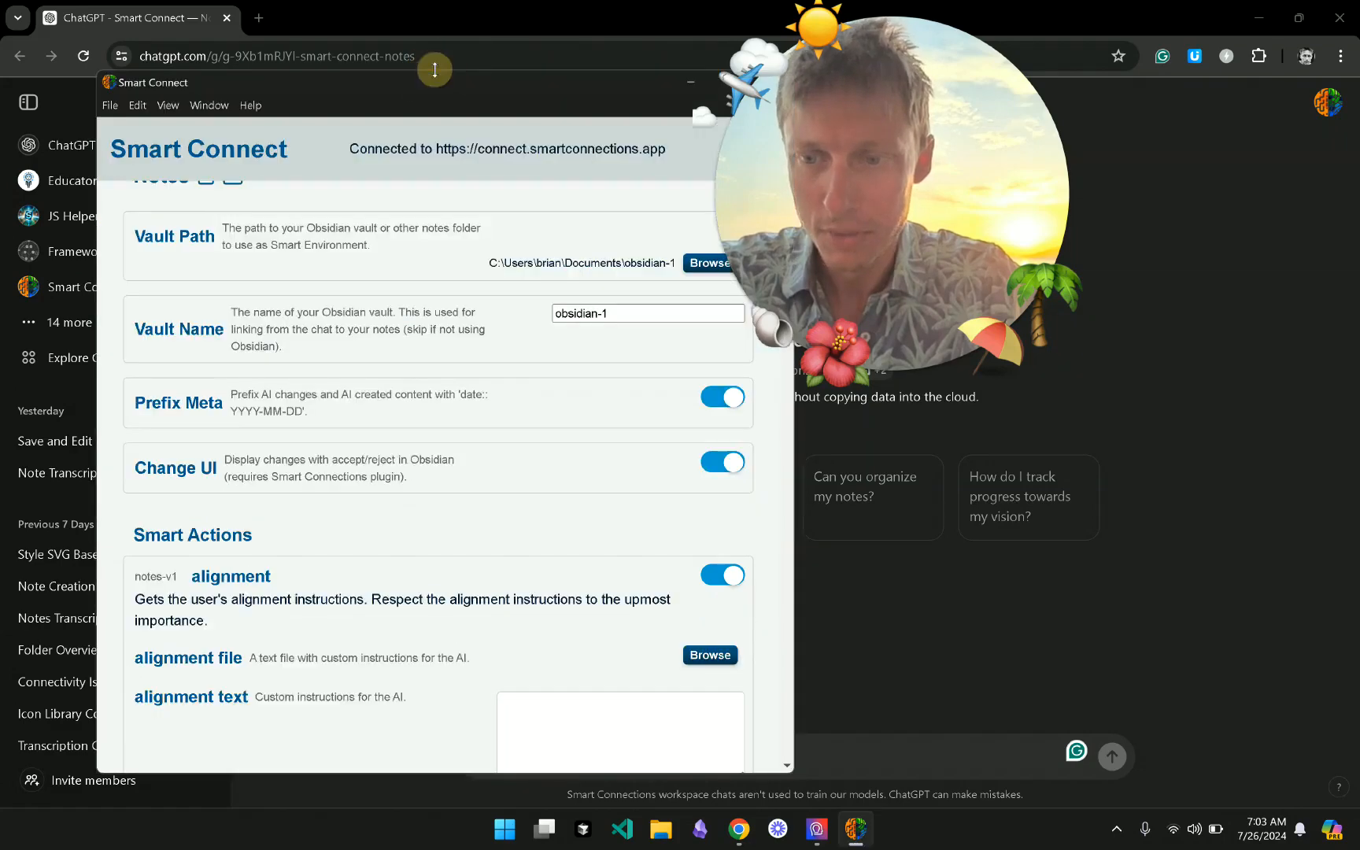
- Review the alignment, append, create and insert actions, then shift the window slightly left
scroll(425, 354, "down", 1)
scroll(433, 441, "down", 2)
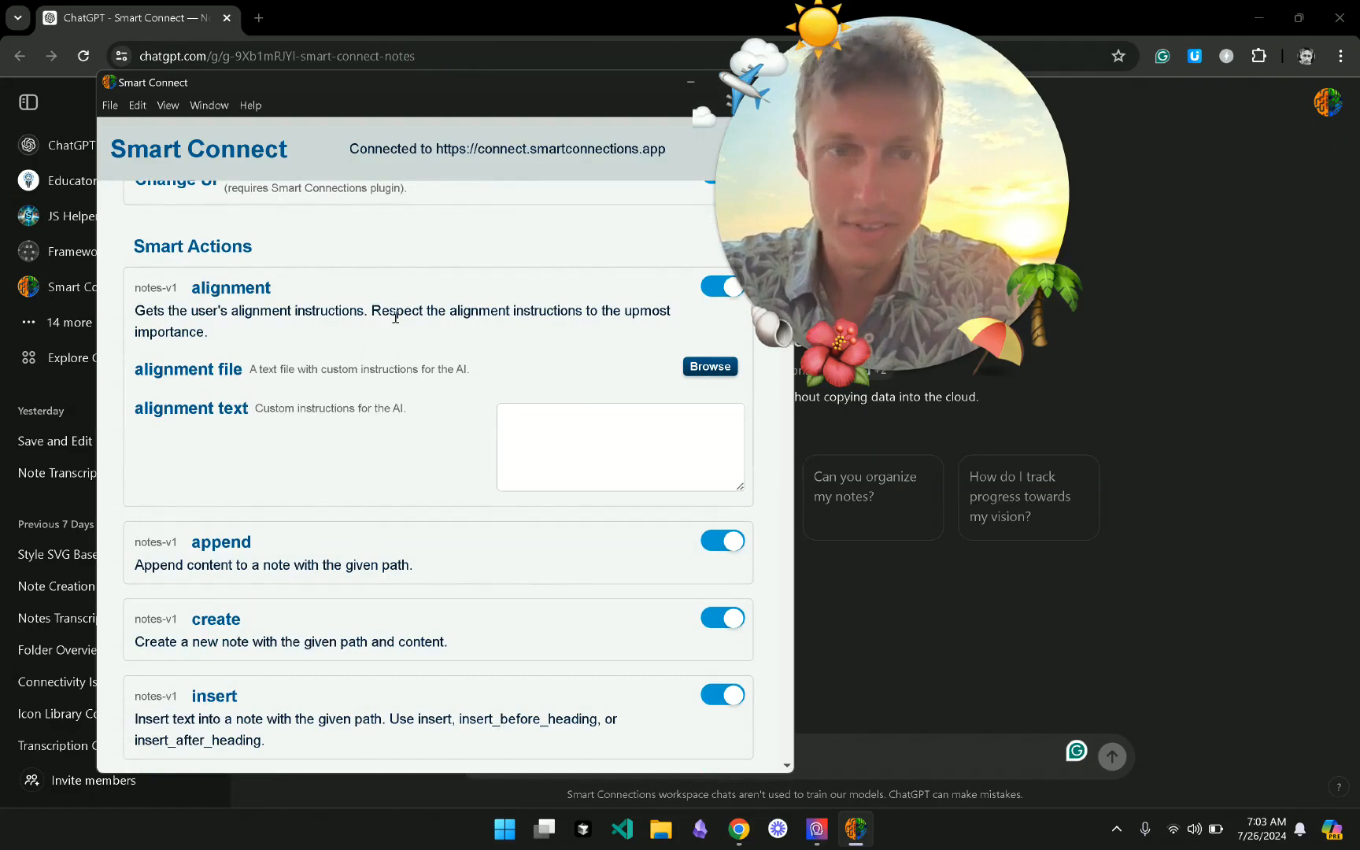
left_click(711, 367)
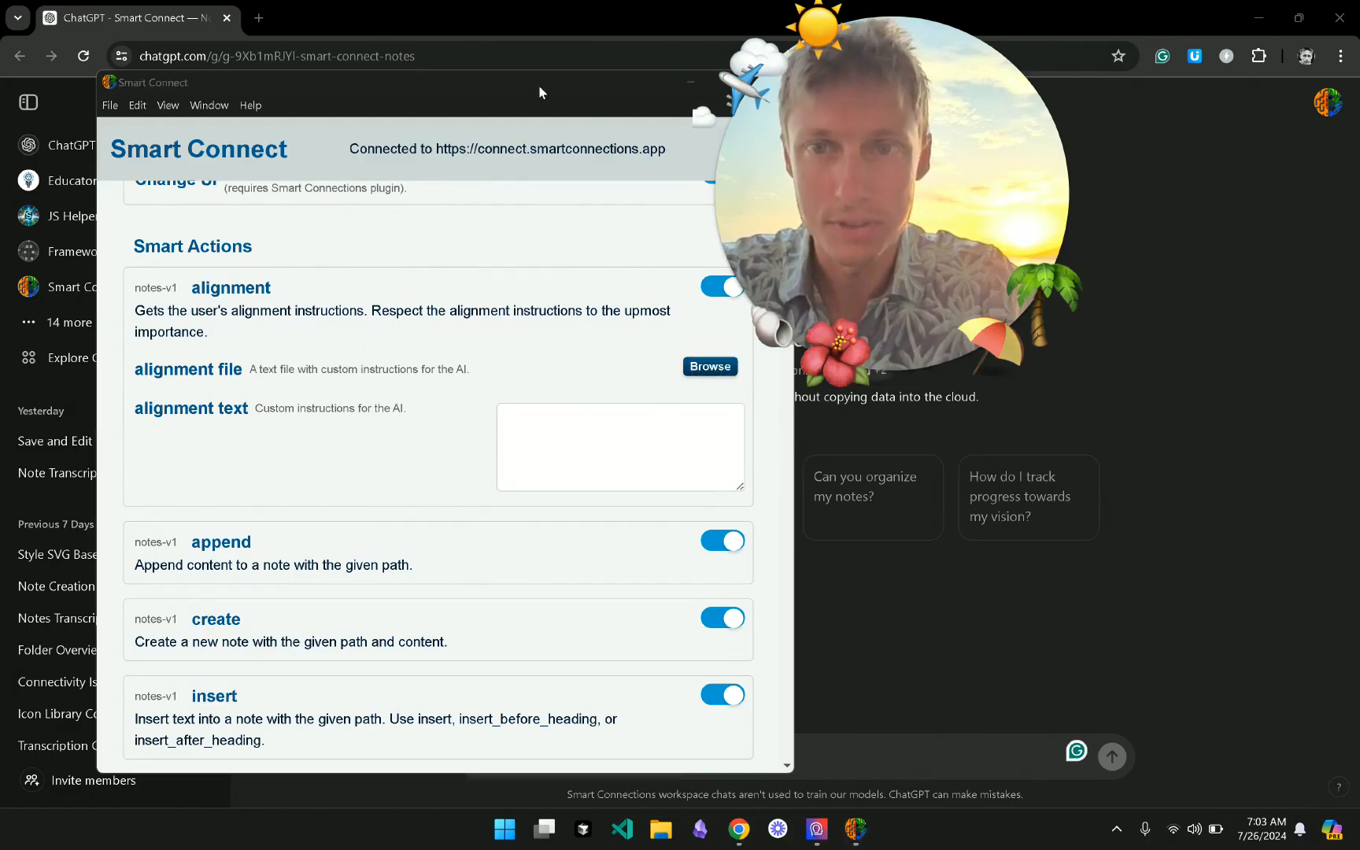
left_click_drag(539, 88, 497, 86)
- Set the alignment file to '+my alignment note.md' from the obsidian-1 vault
left_click(665, 369)
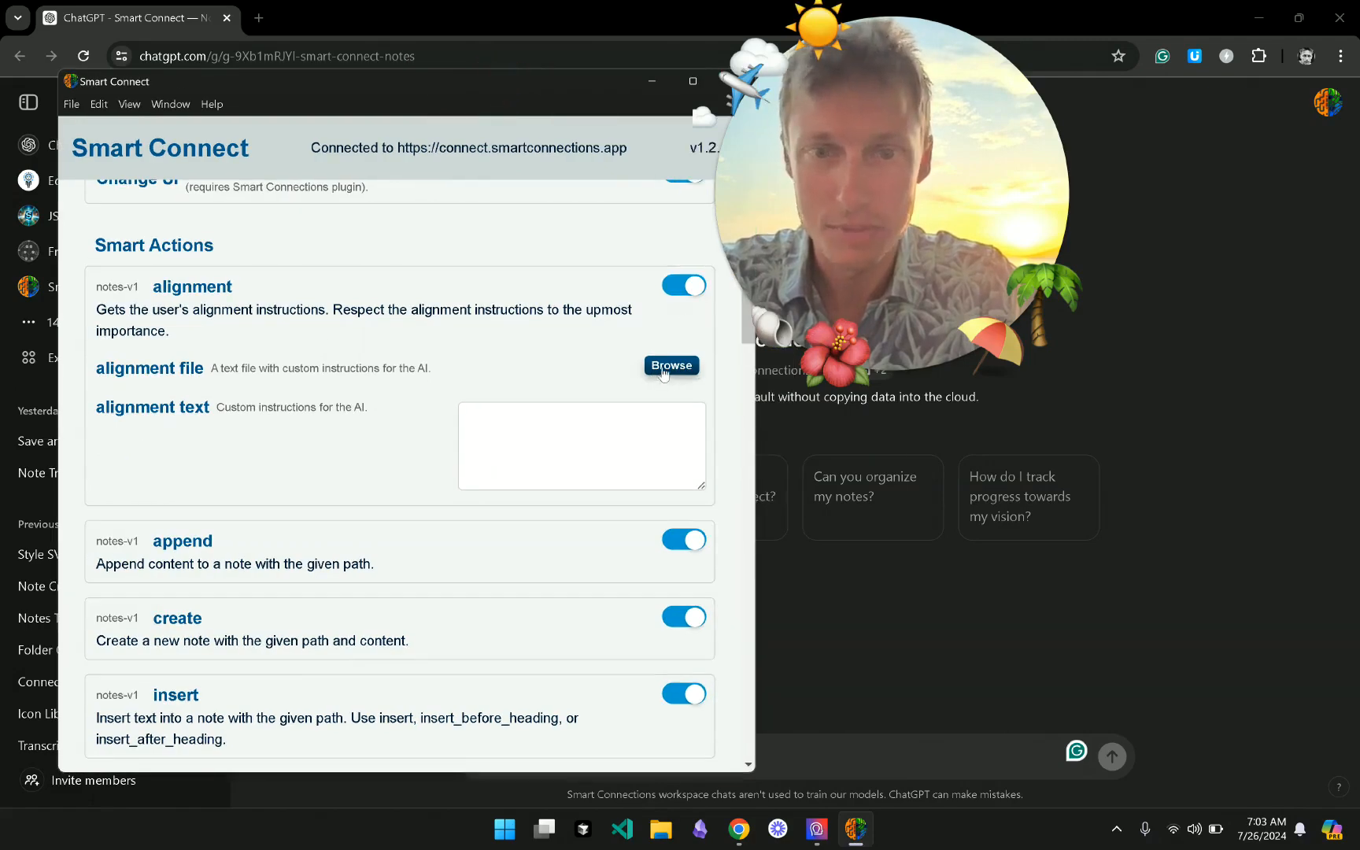
scroll(351, 375, "down", 5)
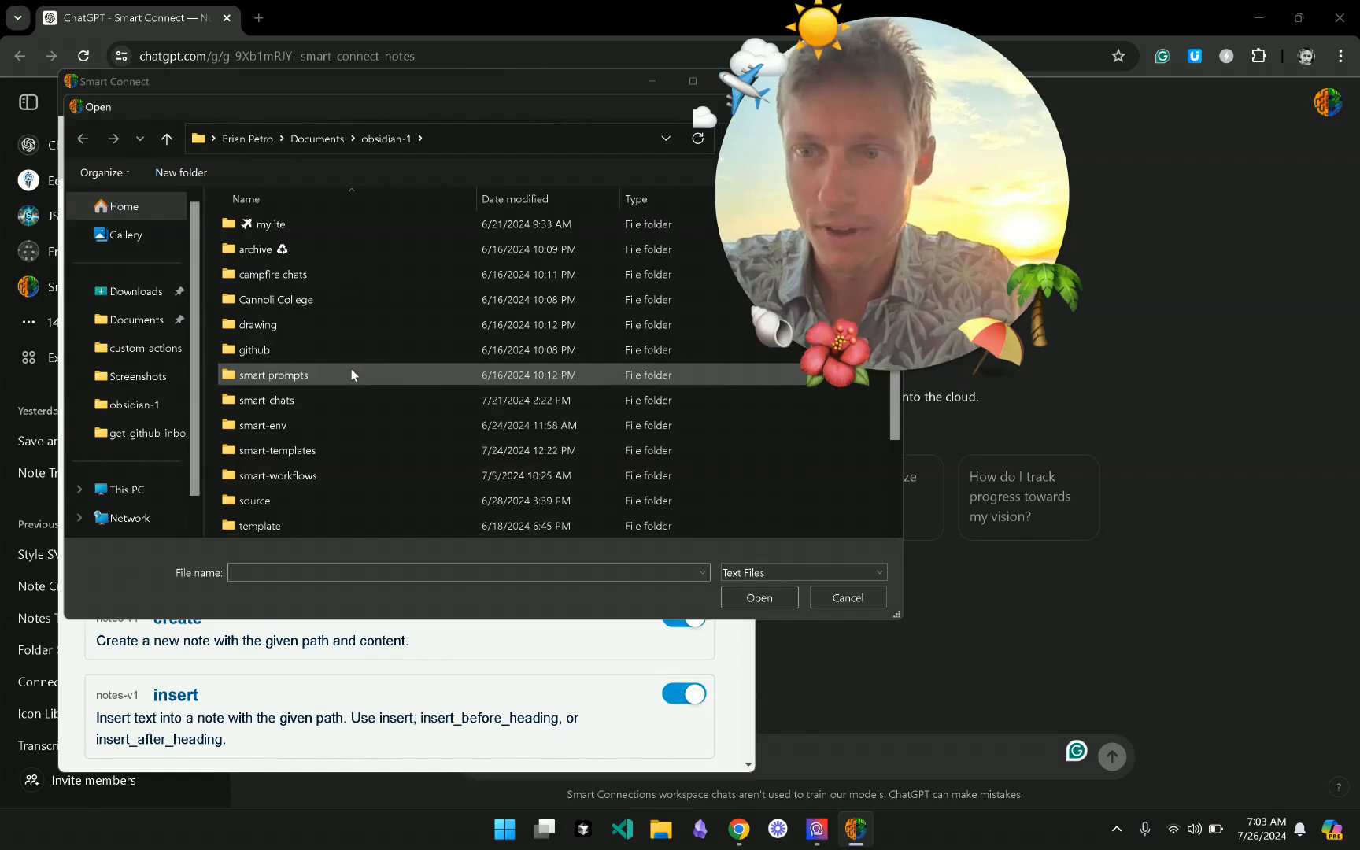
double_click(351, 375)
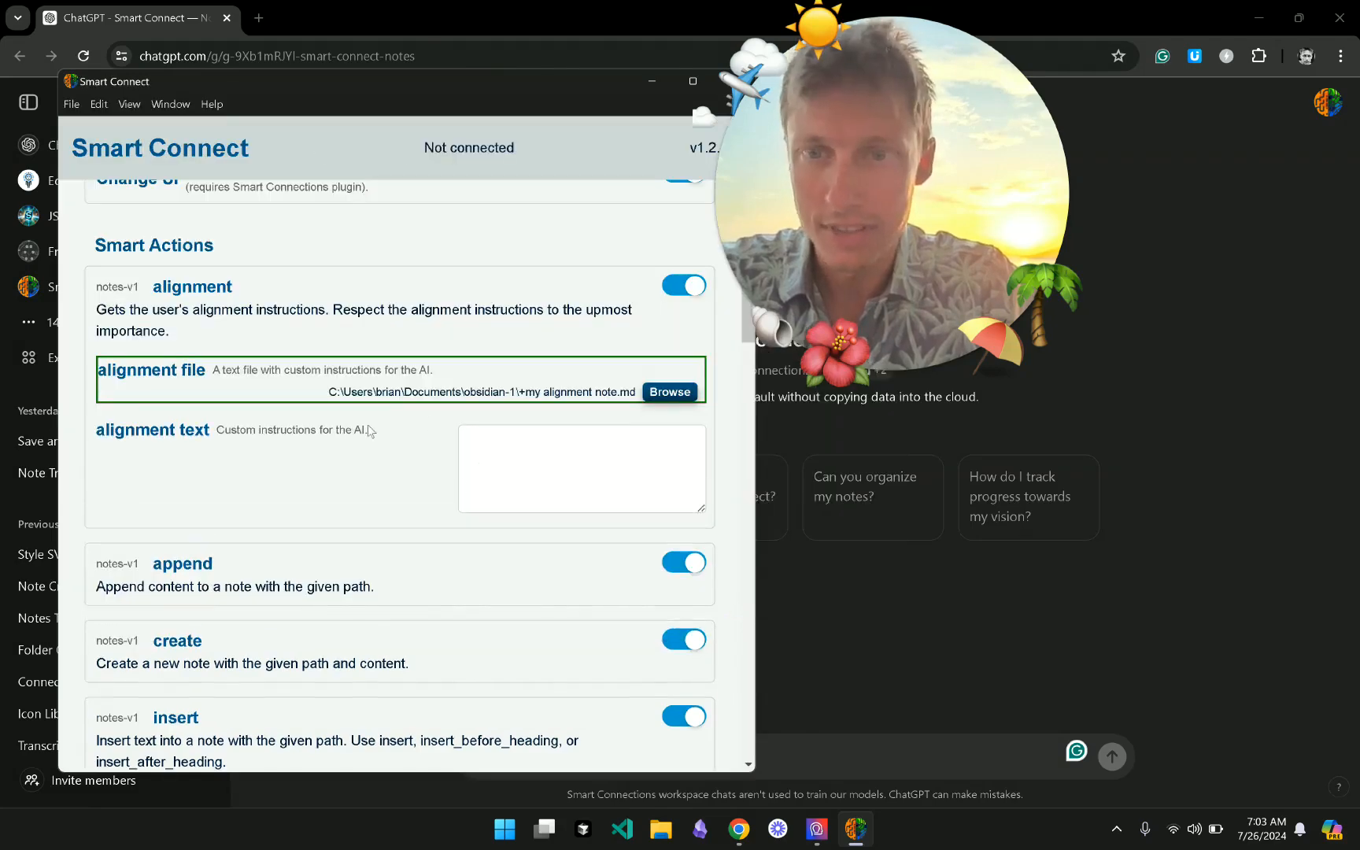
left_click(573, 488)
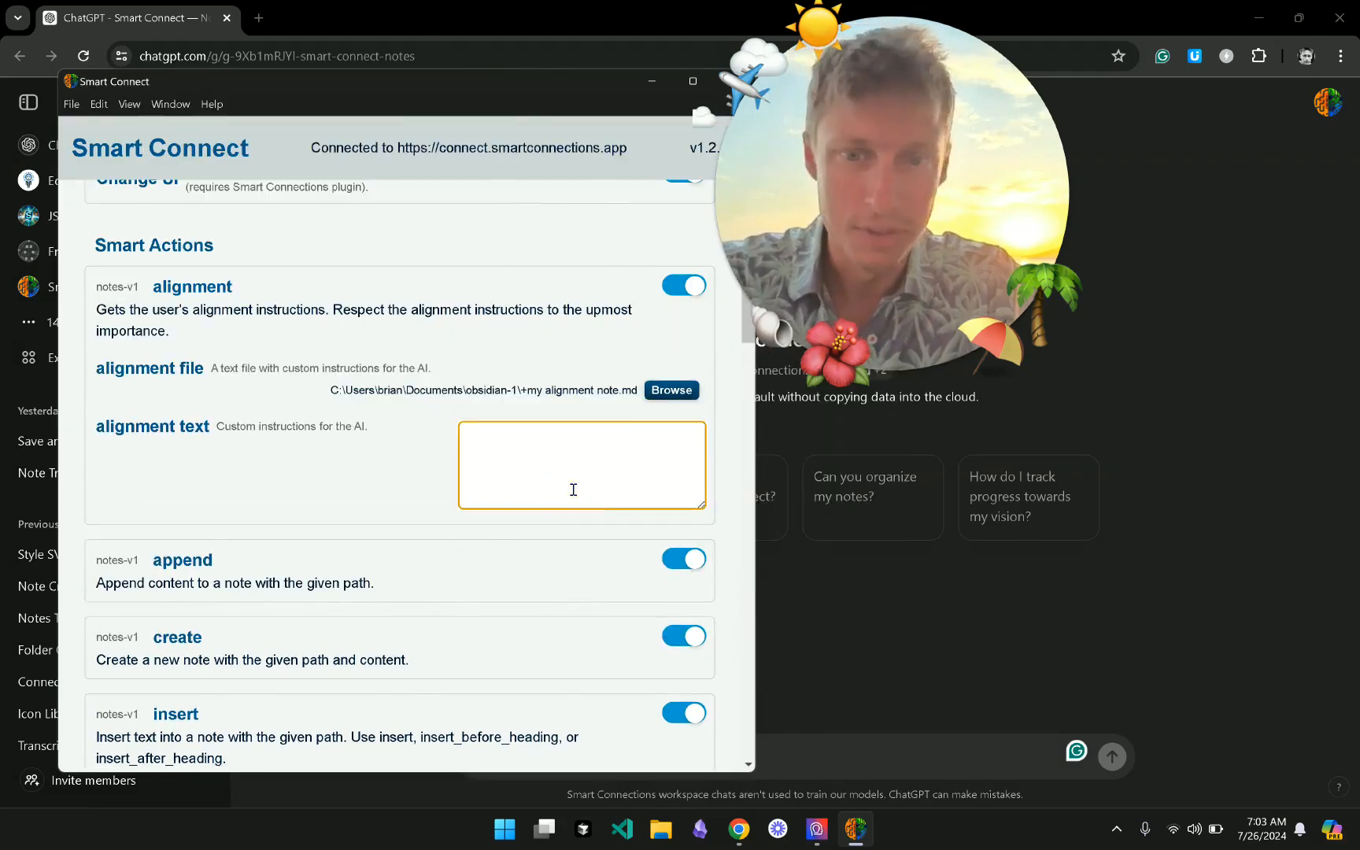
- Review the Smart Actions list with list recent, lookup, read and replace notes enabled
scroll(573, 488, "down", 1)
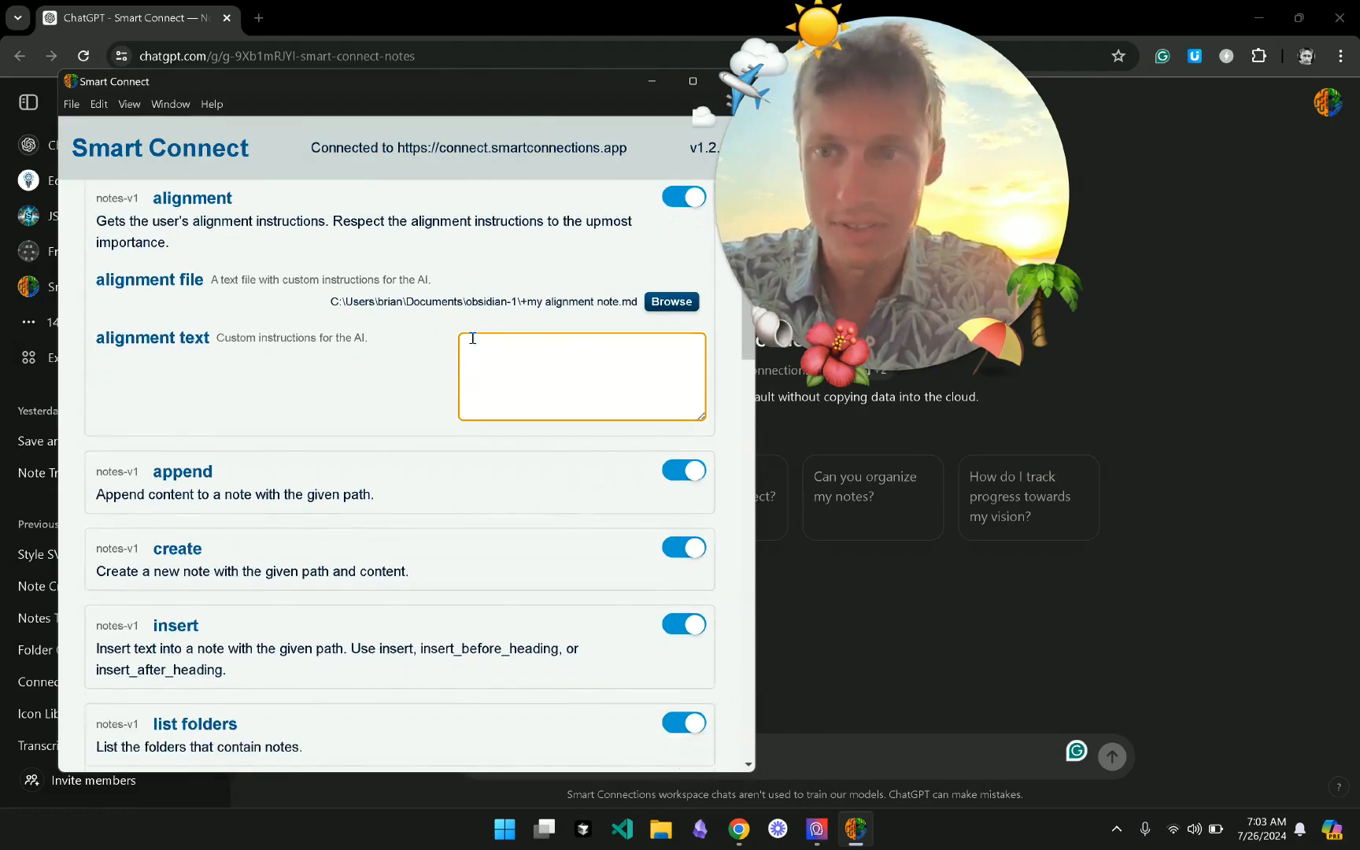
scroll(545, 406, "down", 3)
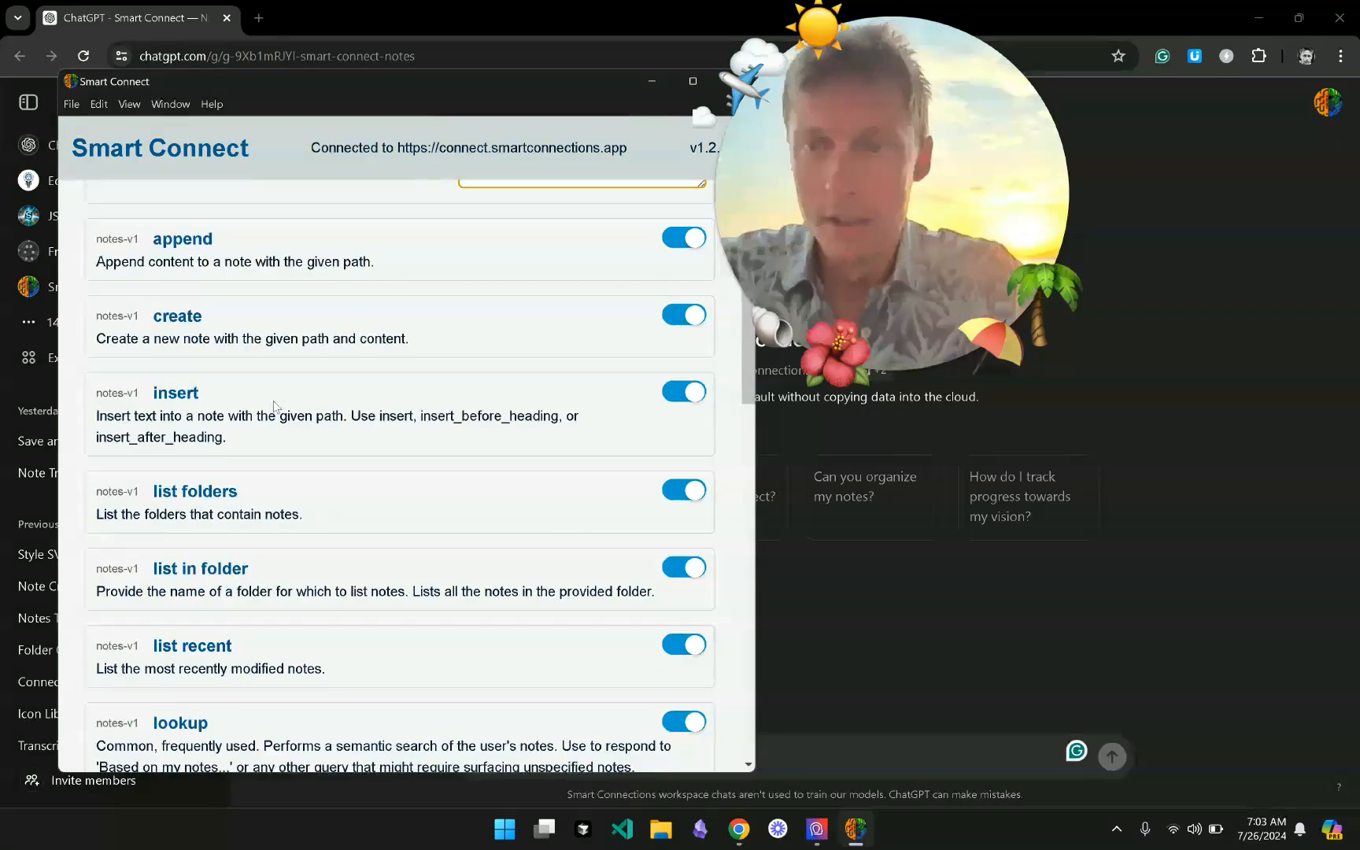
scroll(329, 316, "down", 4)
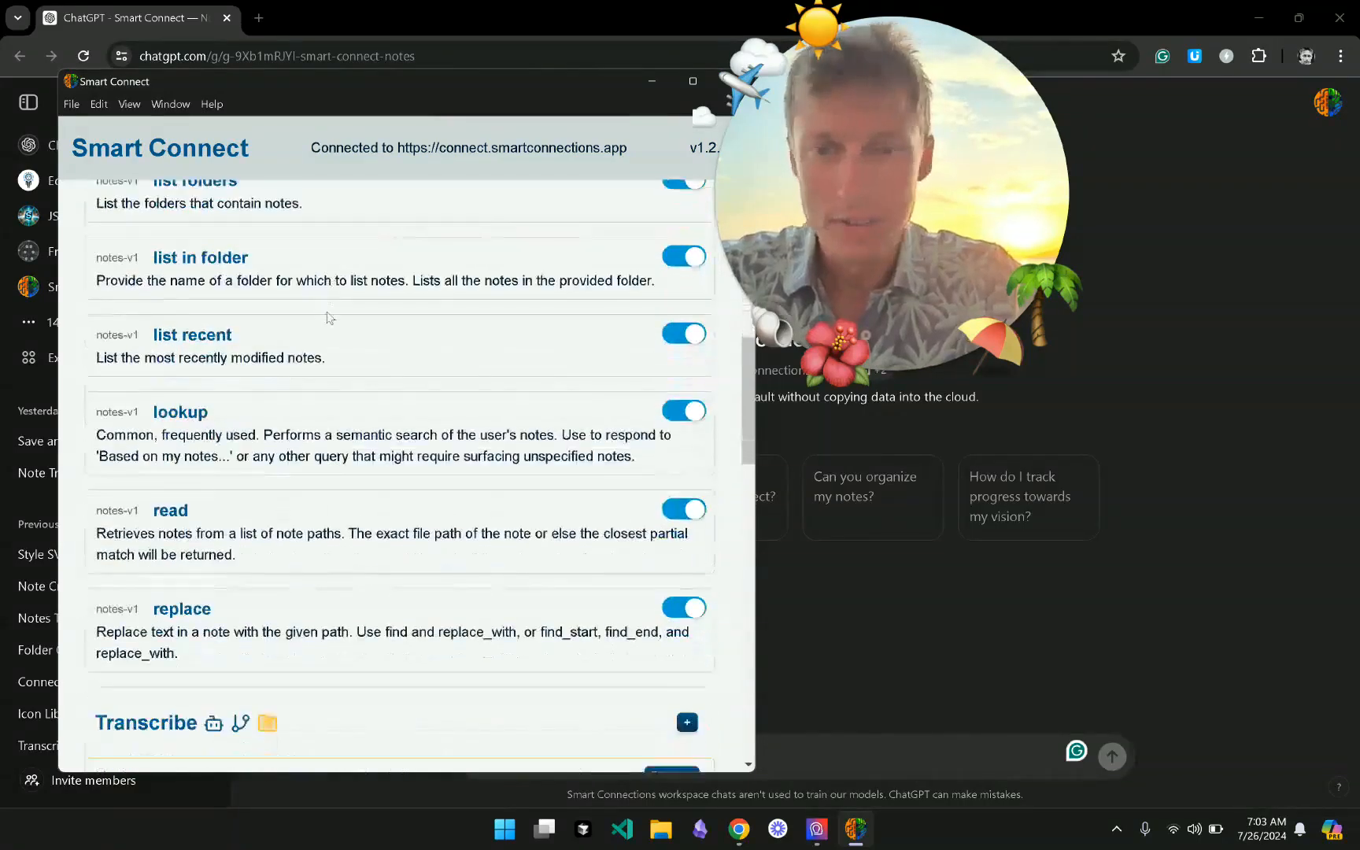
scroll(329, 316, "up", 6)
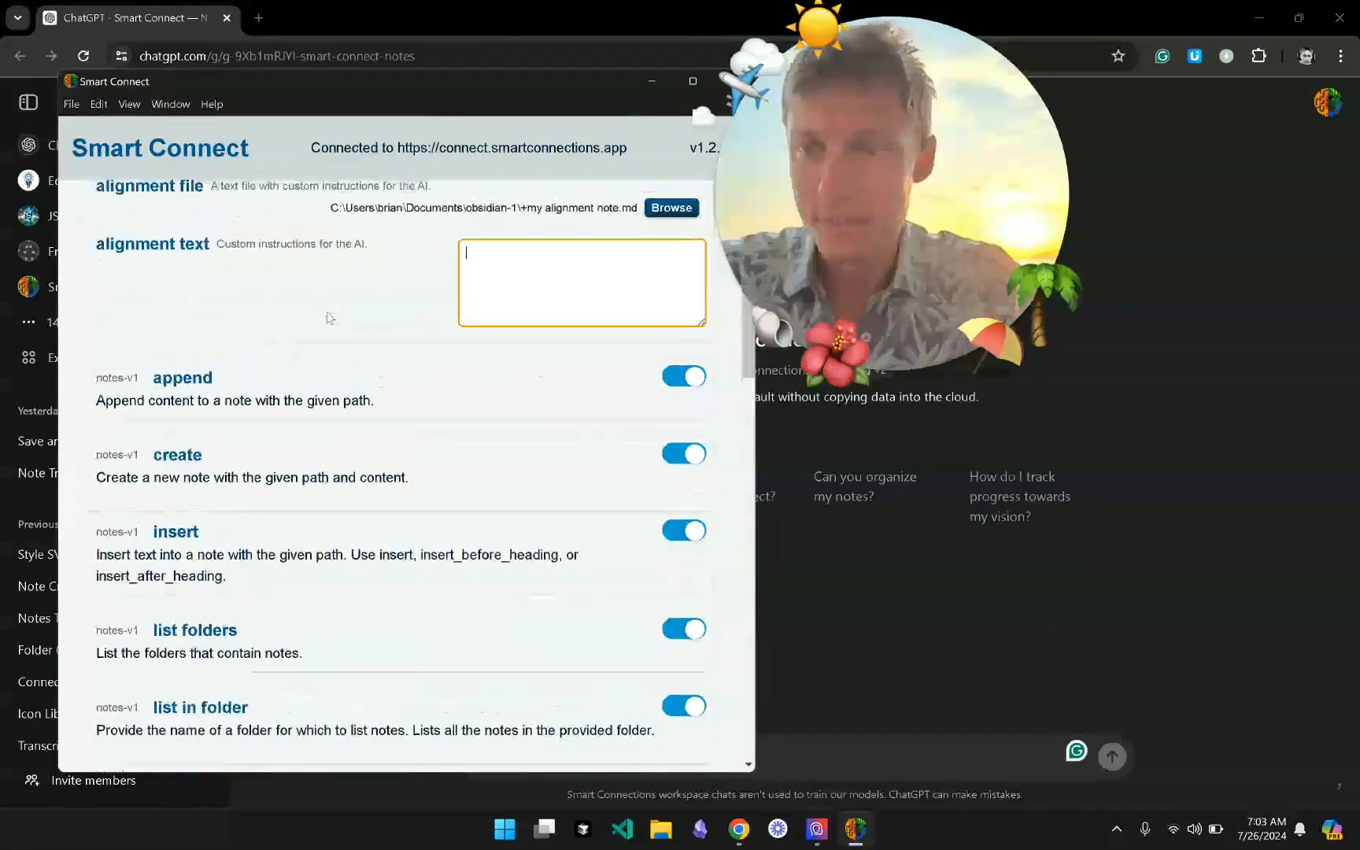
scroll(329, 316, "down", 1)
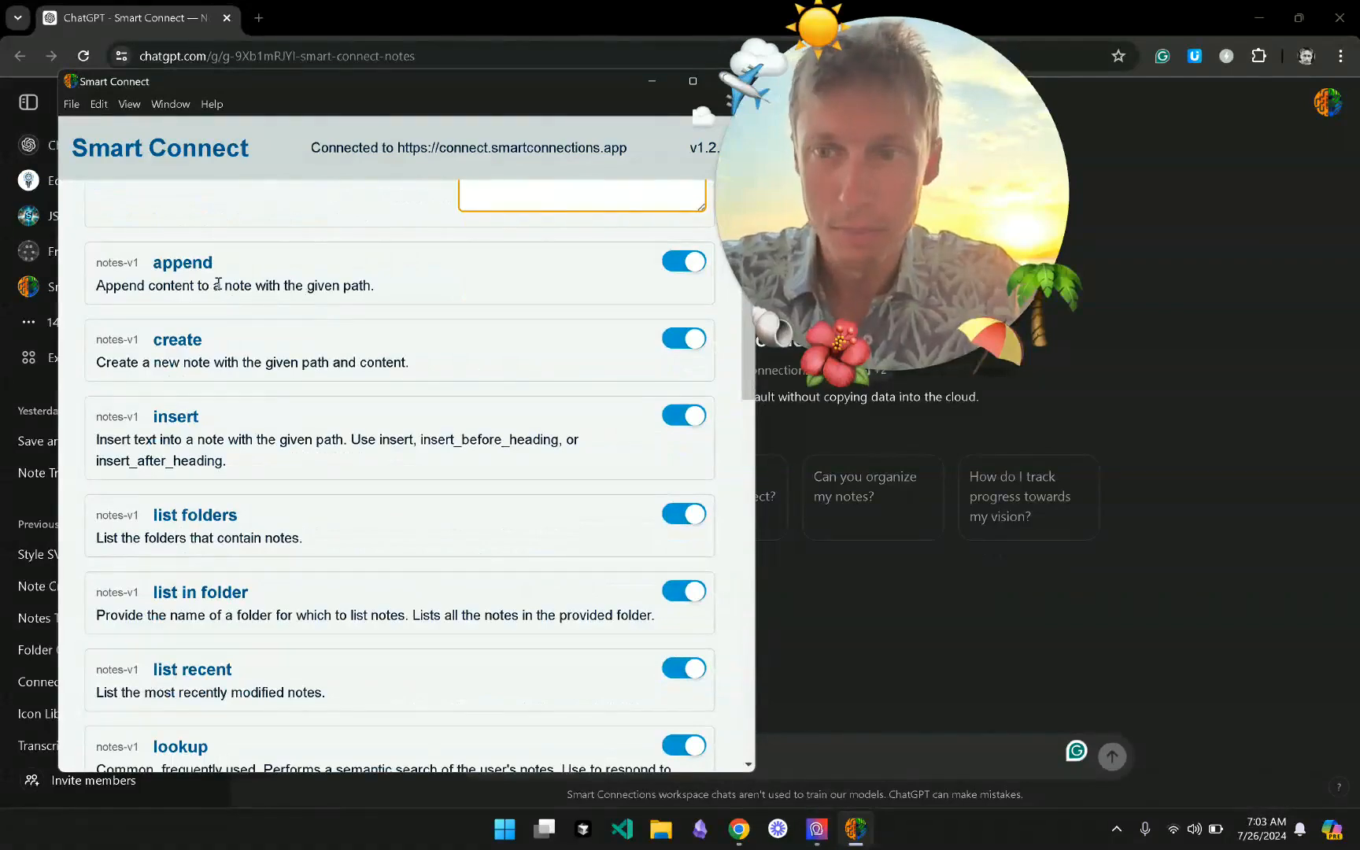
scroll(228, 293, "down", 1)
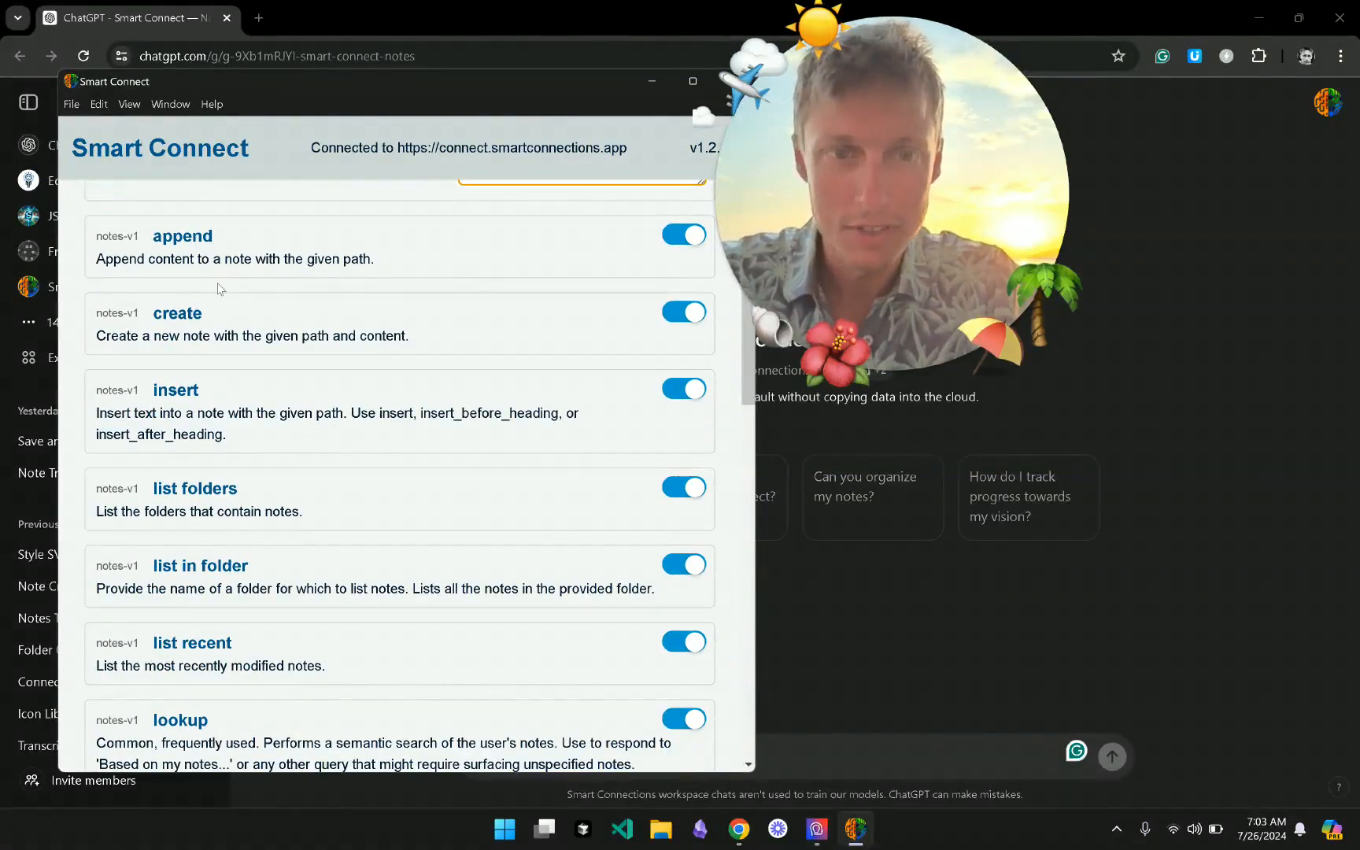
scroll(219, 289, "down", 3)
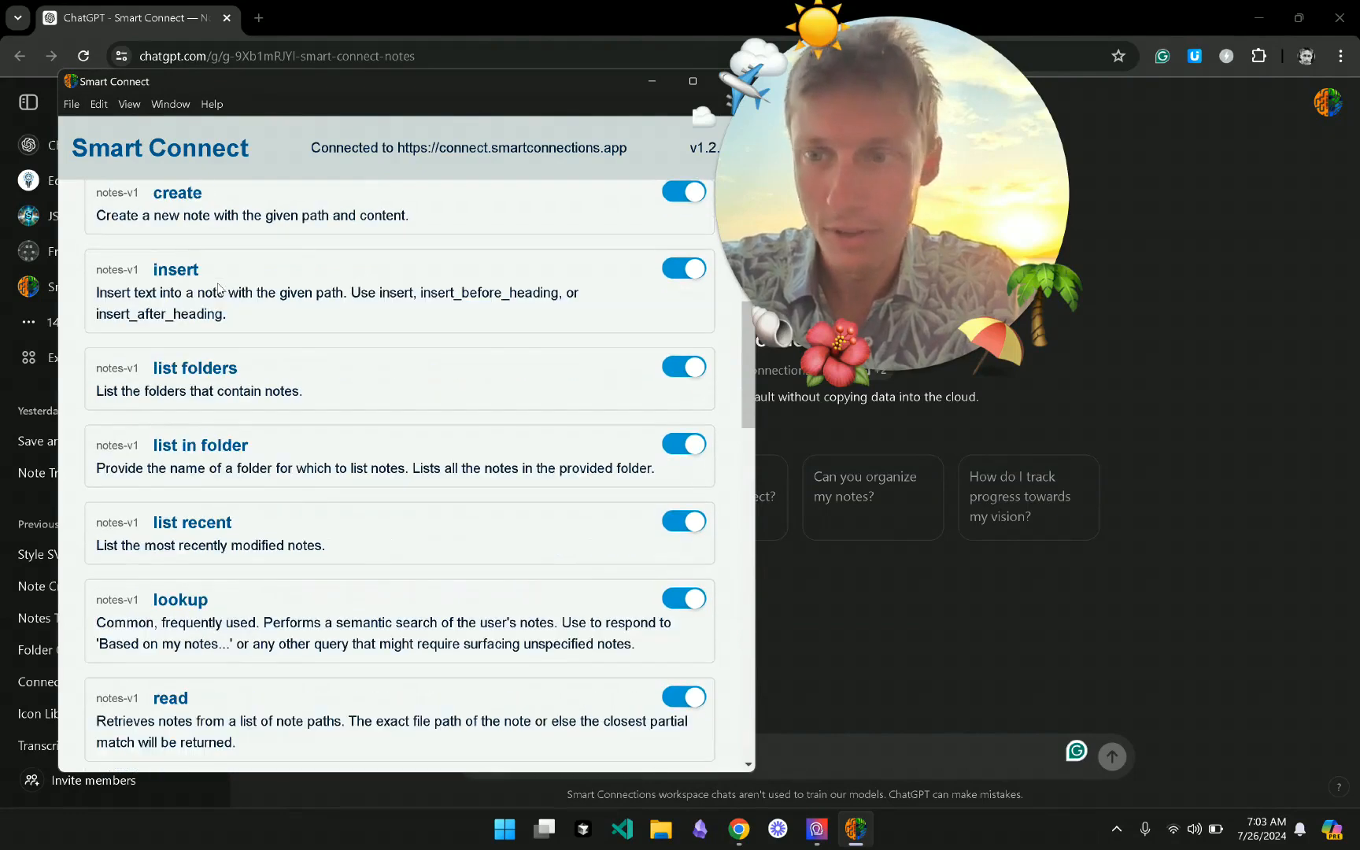
scroll(219, 289, "down", 3)
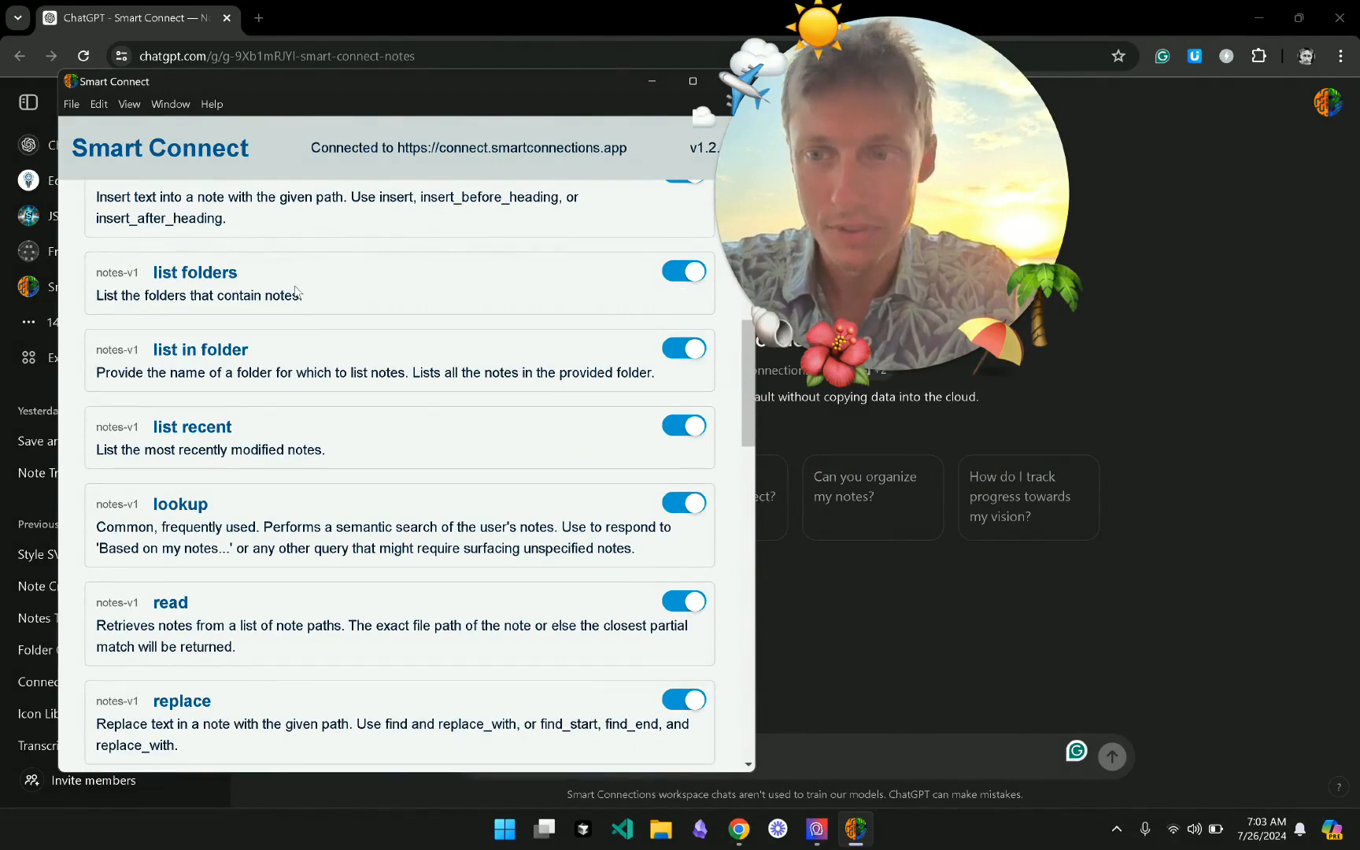
scroll(275, 362, "down", 5)
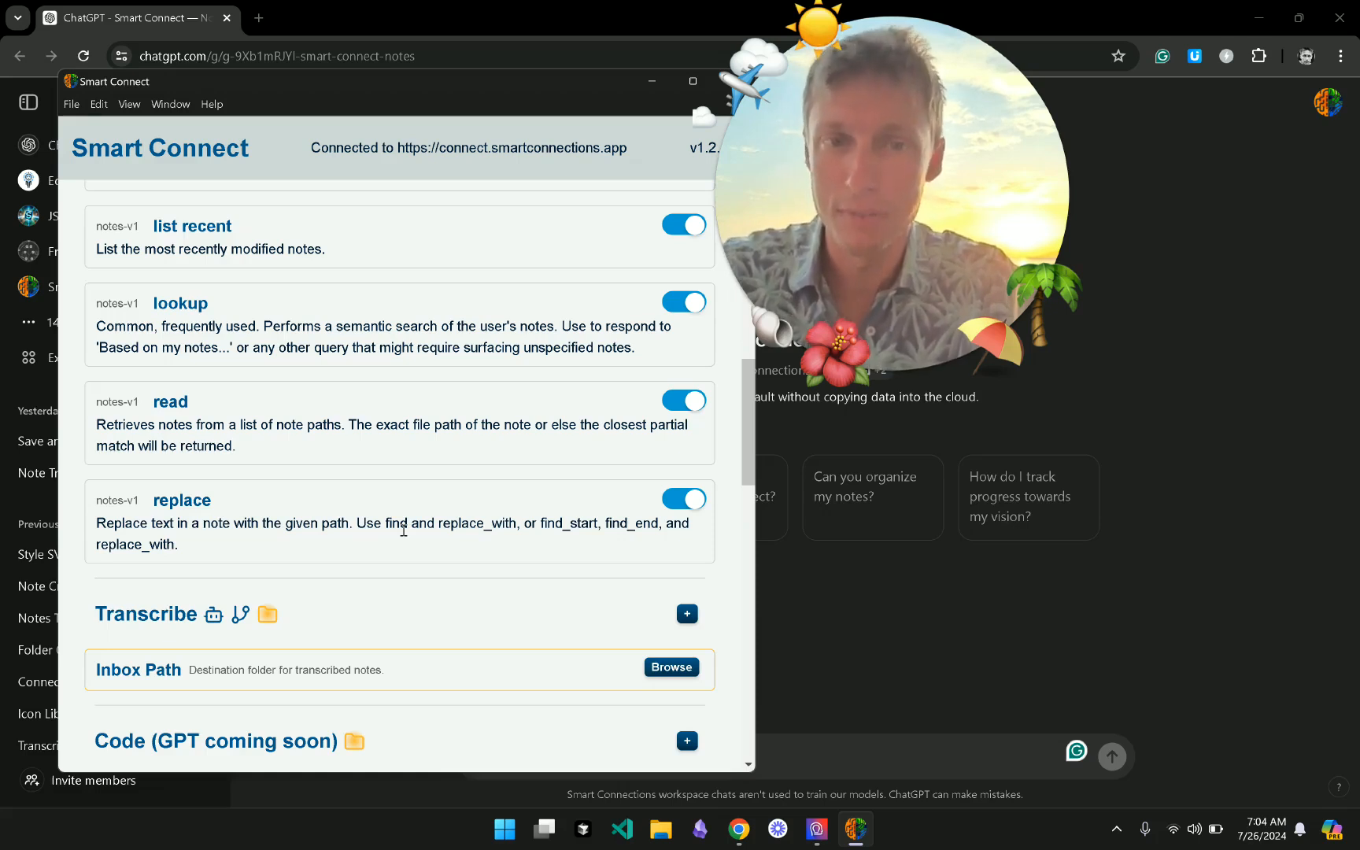
- Scroll back to the top of the Smart Connect settings and collapse the Notes section
scroll(403, 531, "up", 10)
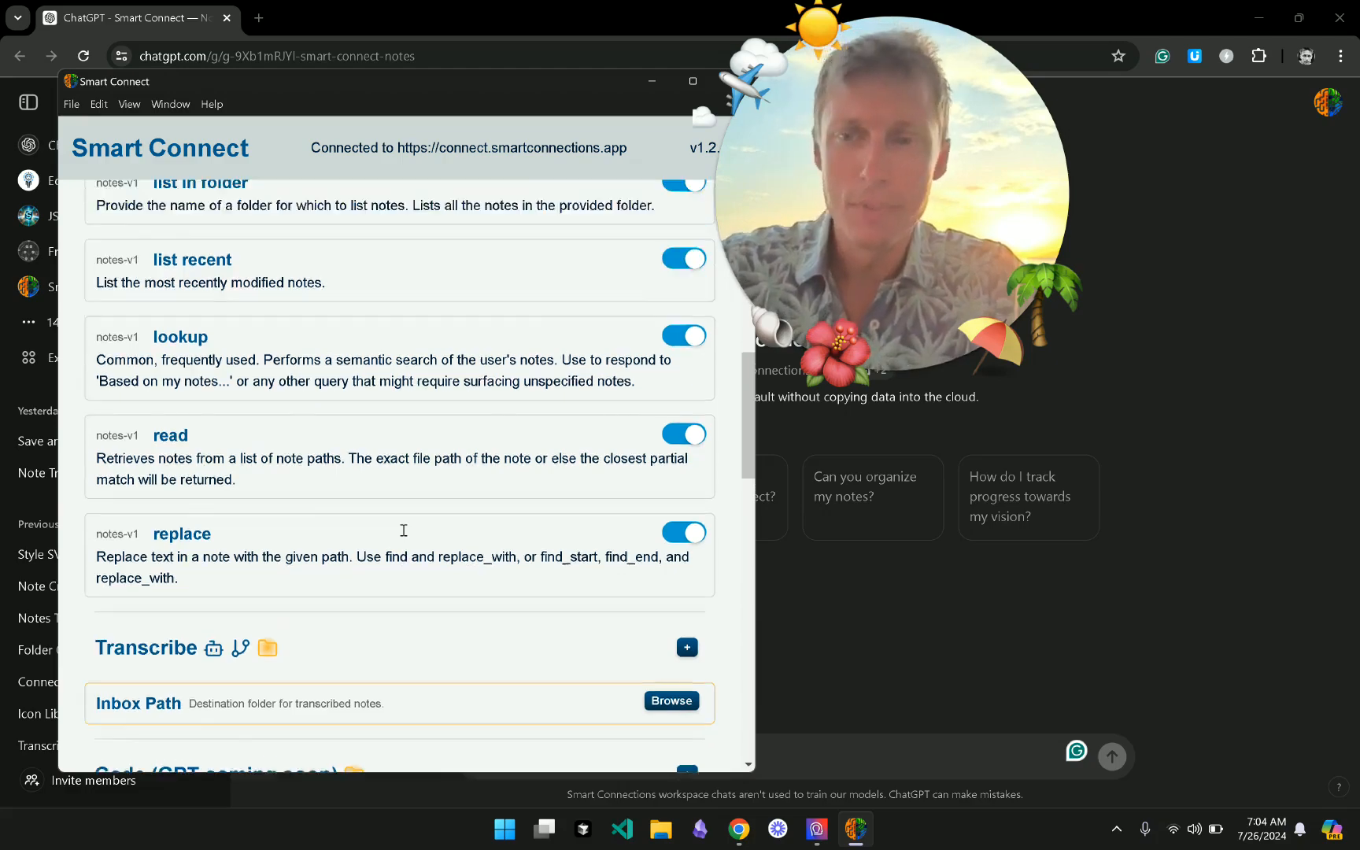
scroll(402, 535, "up", 6)
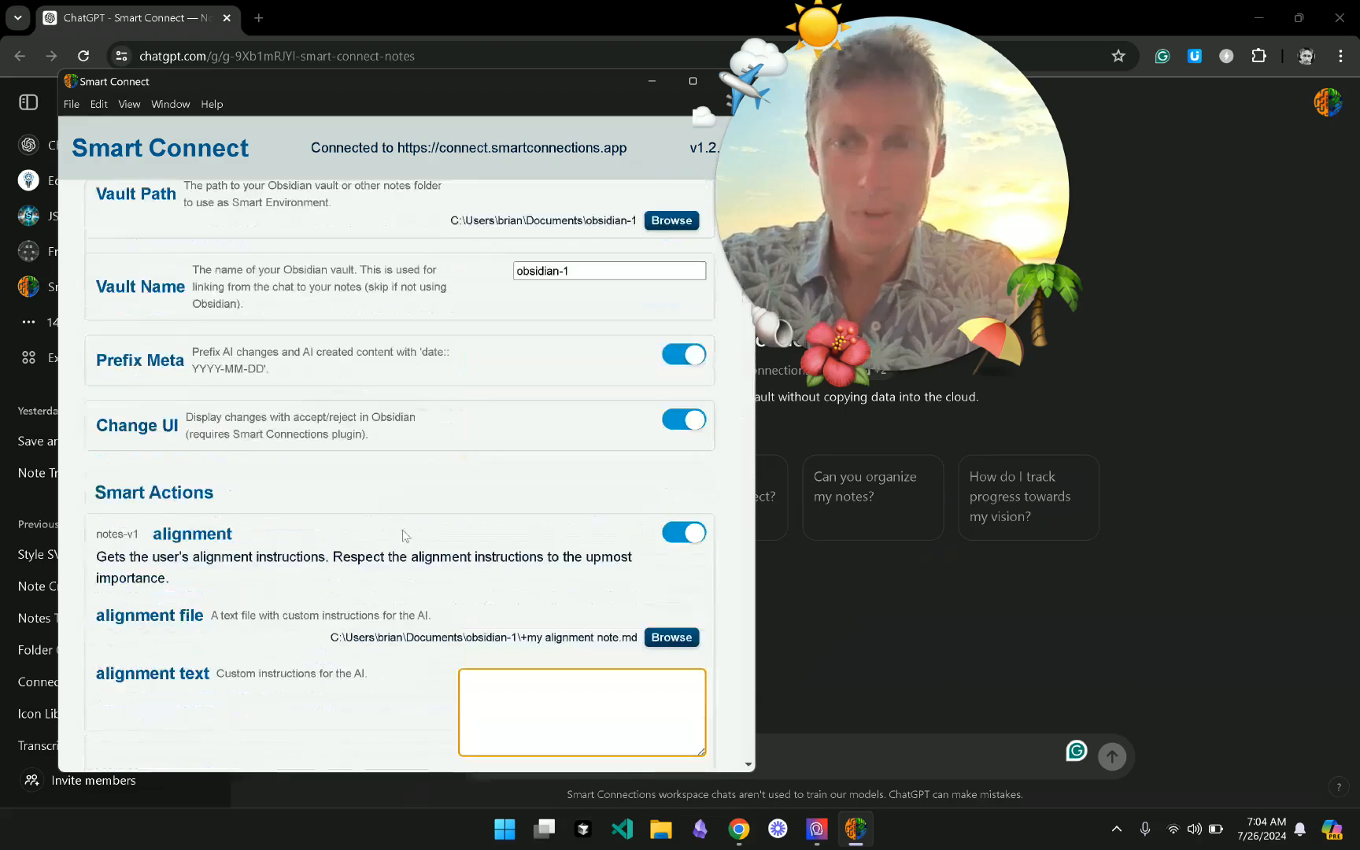
scroll(403, 535, "down", 15)
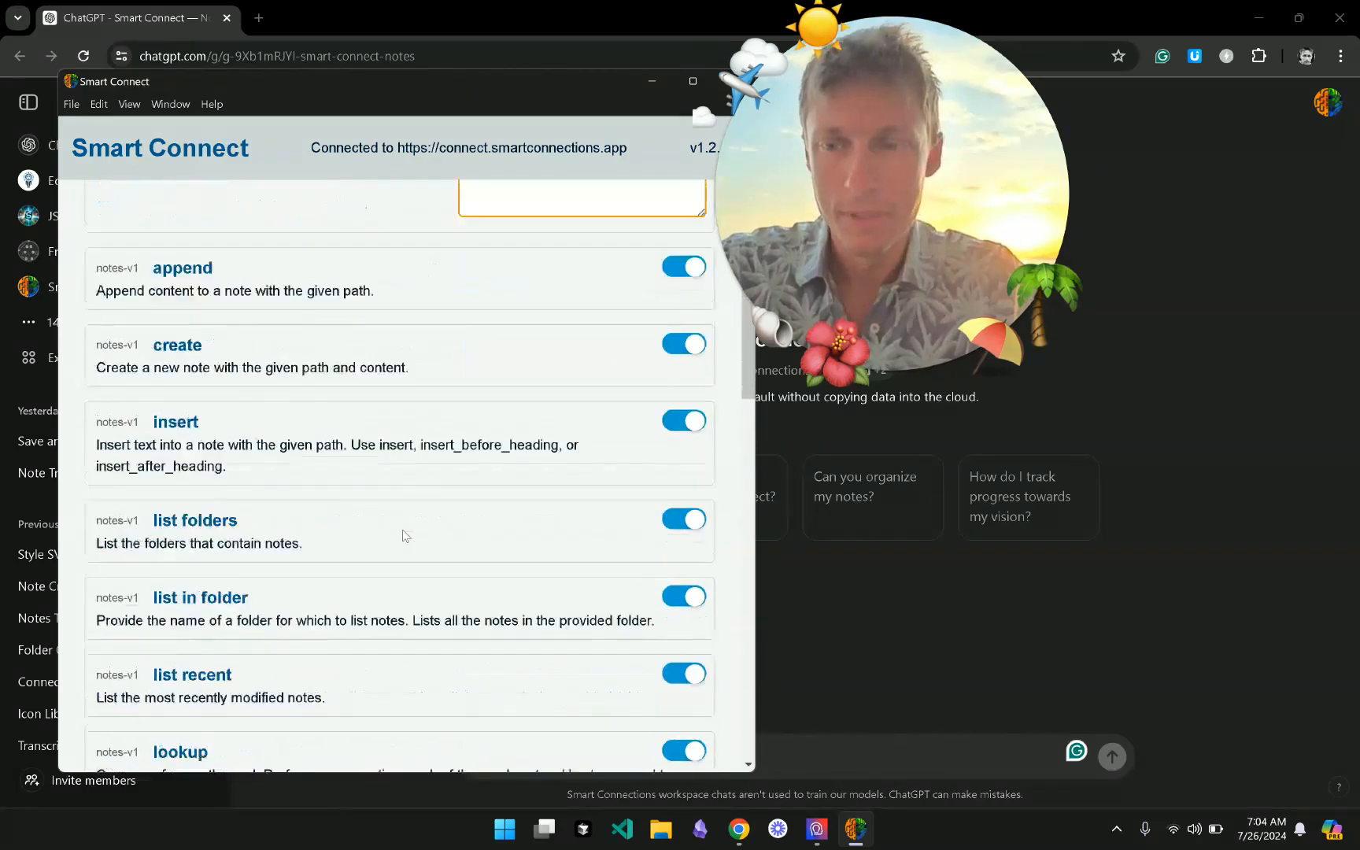
scroll(403, 535, "down", 1)
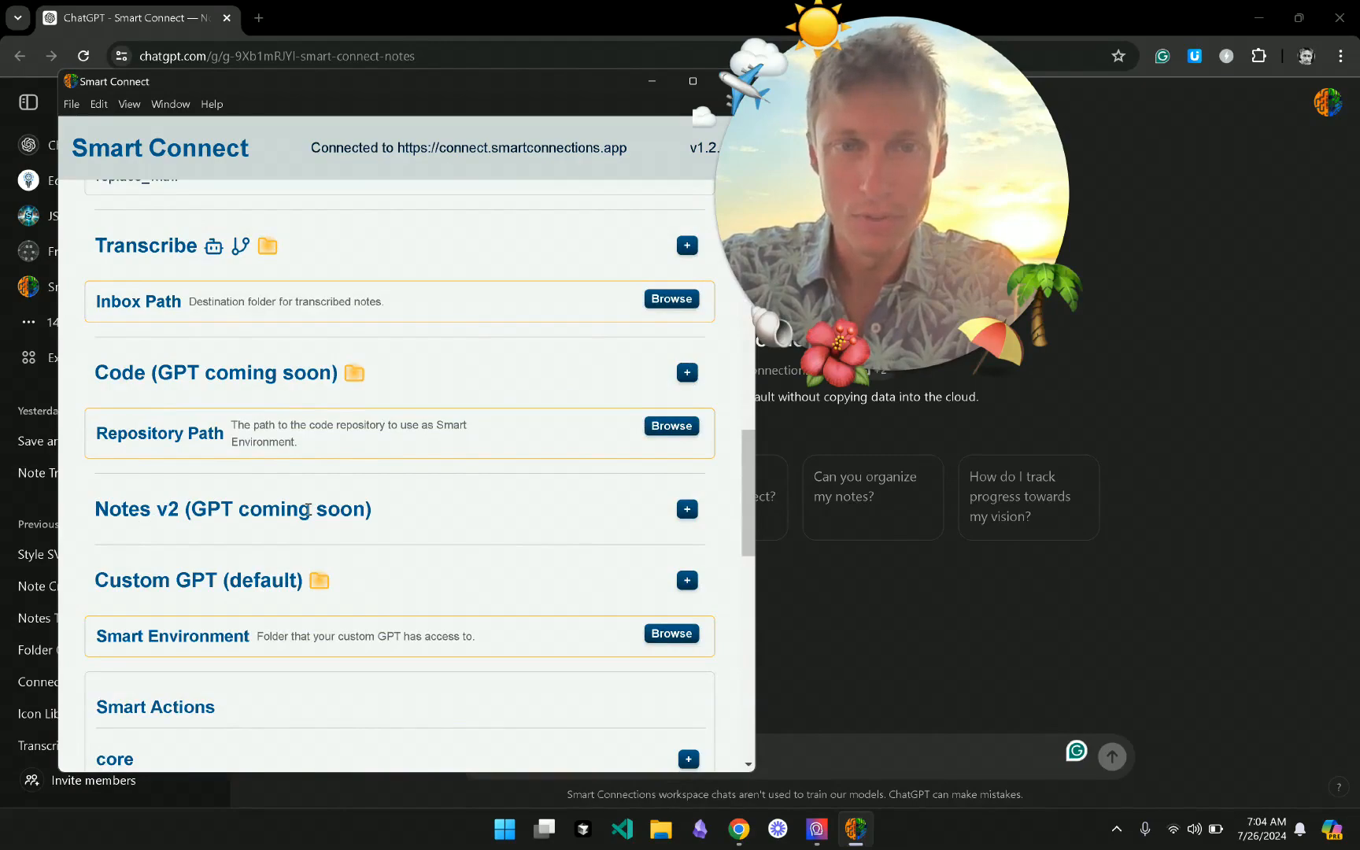
scroll(308, 510, "up", 15)
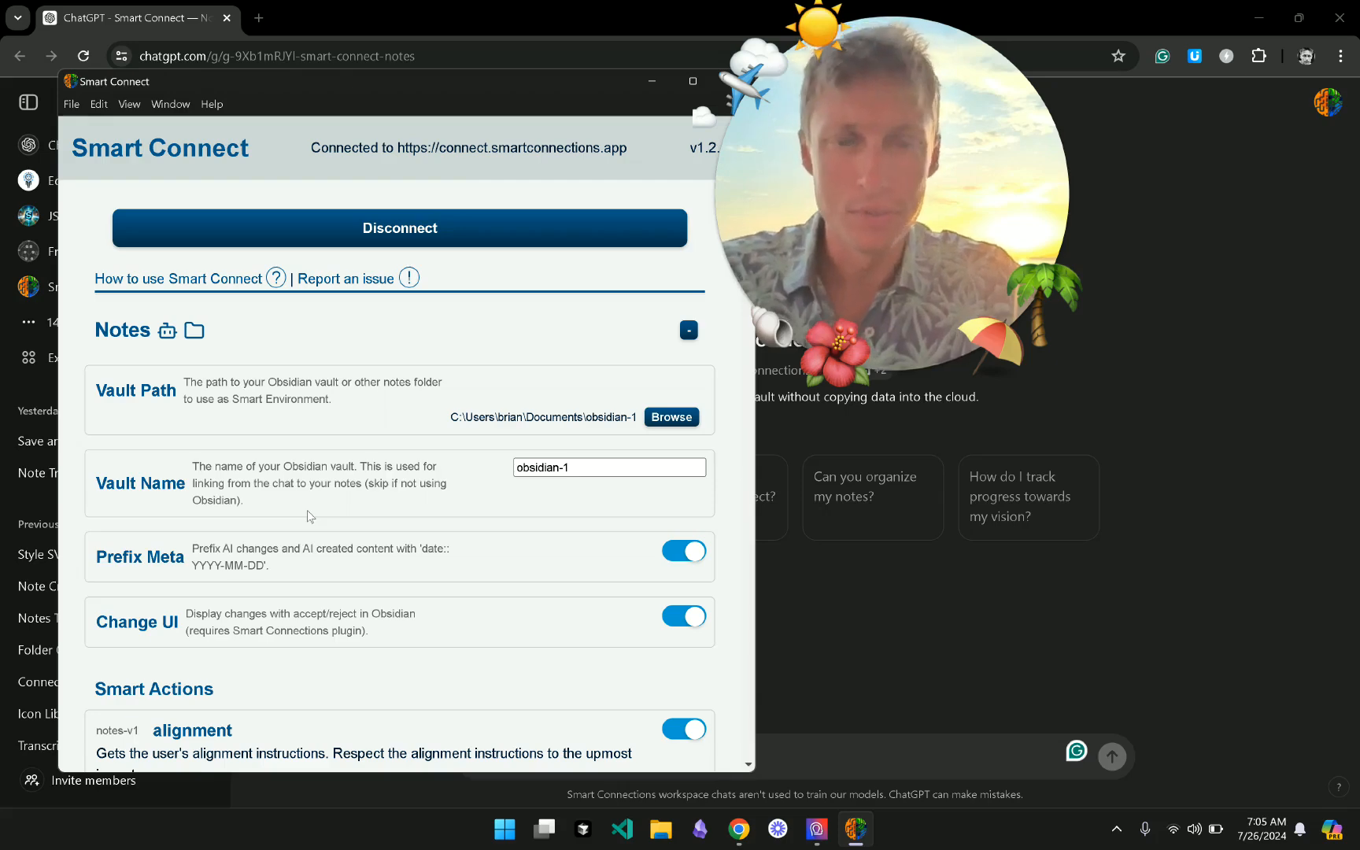
scroll(307, 510, "down", 2)
scroll(307, 510, "up", 2)
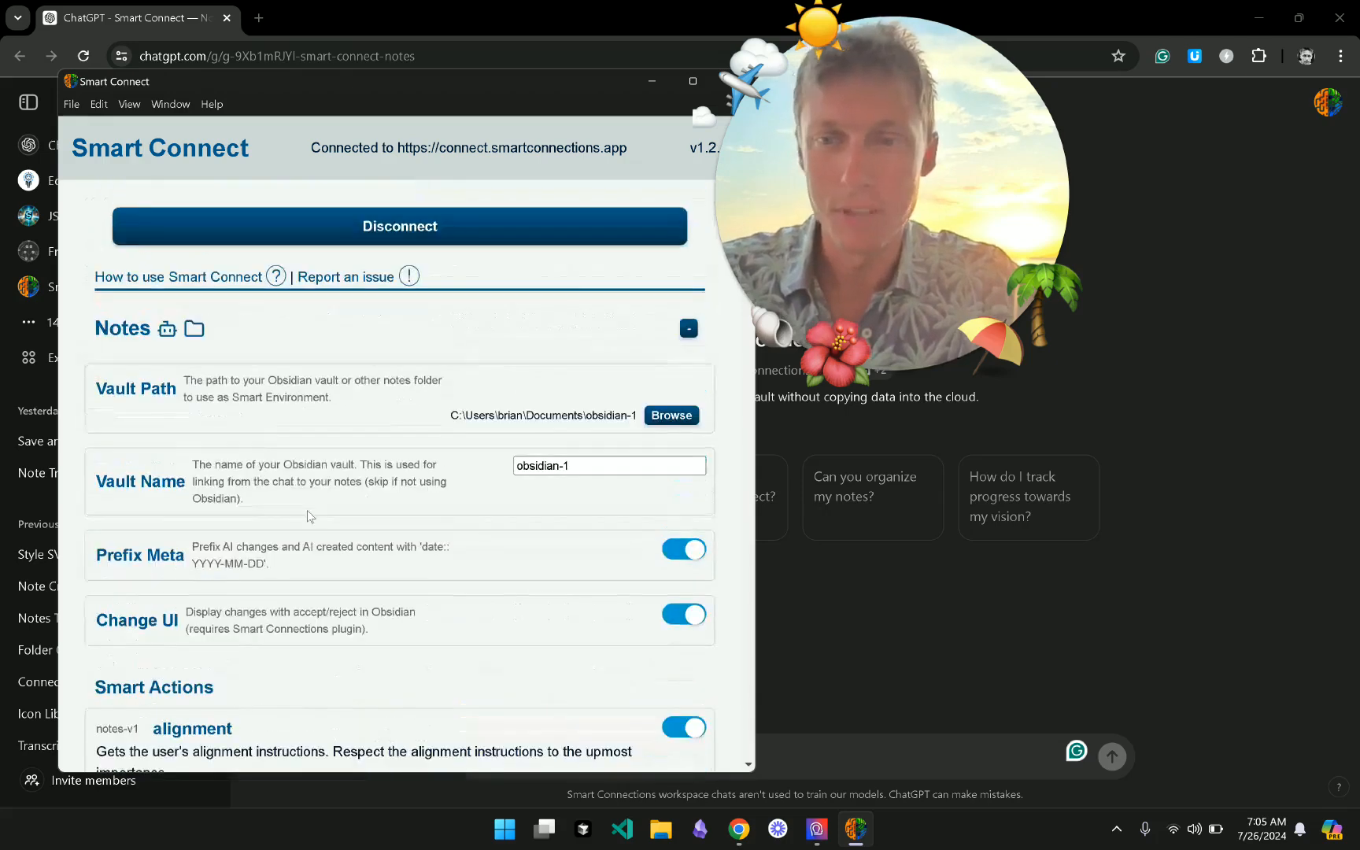
left_click(688, 329)
- Bring the ChatGPT page forward and hide its chats and GPTs sidebar
left_click(846, 643)
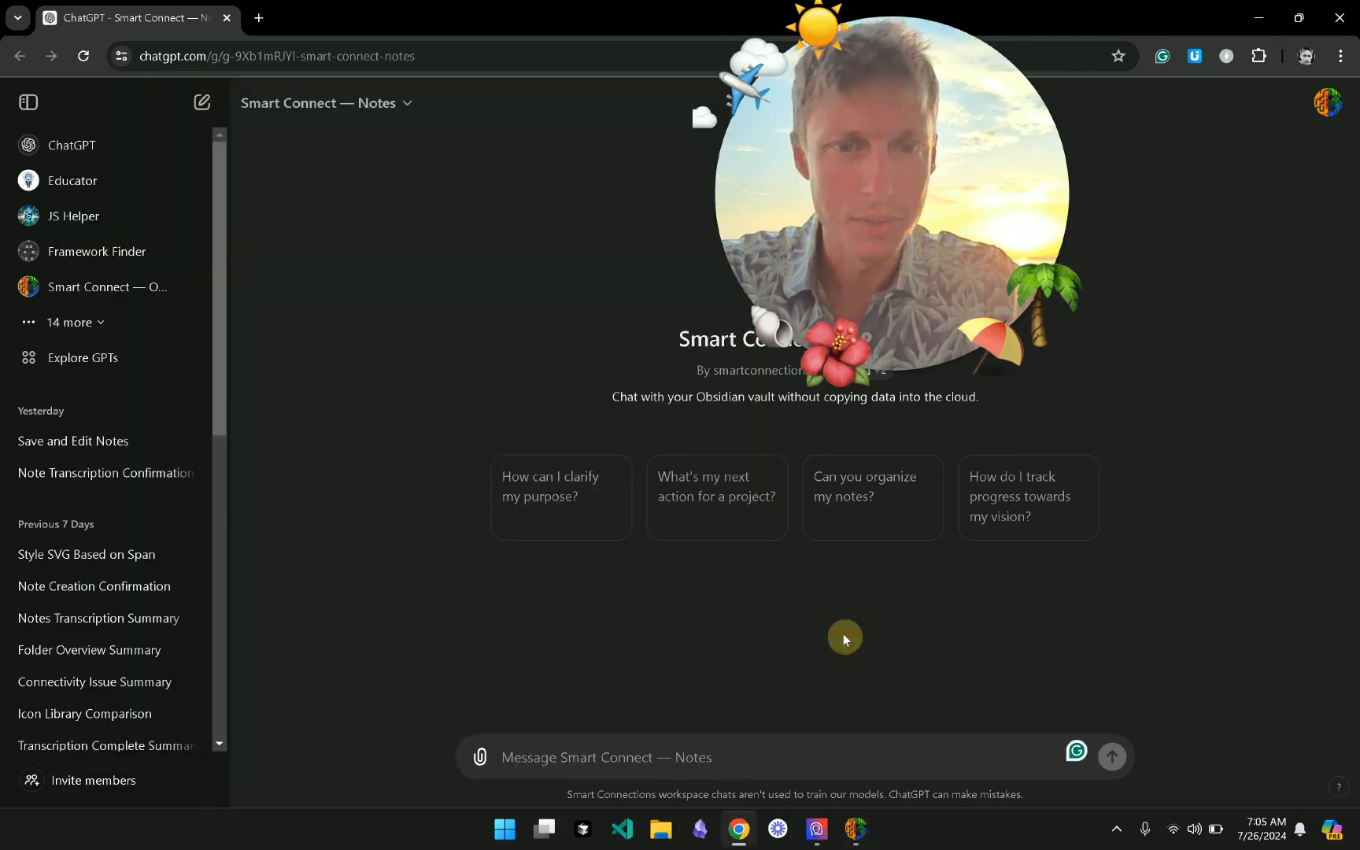
left_click_drag(849, 107, 193, 42)
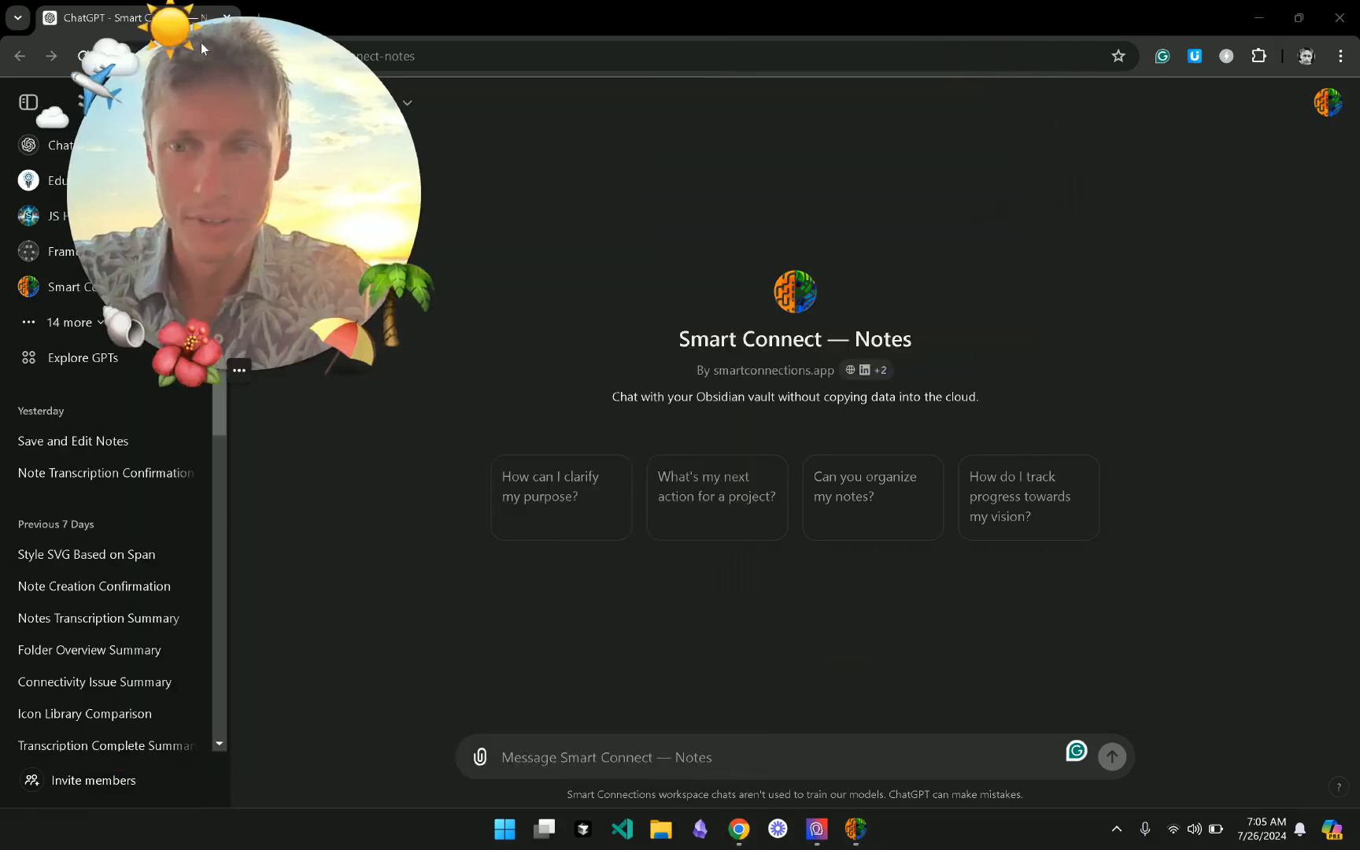
left_click_drag(247, 208, 219, 246)
left_click(29, 101)
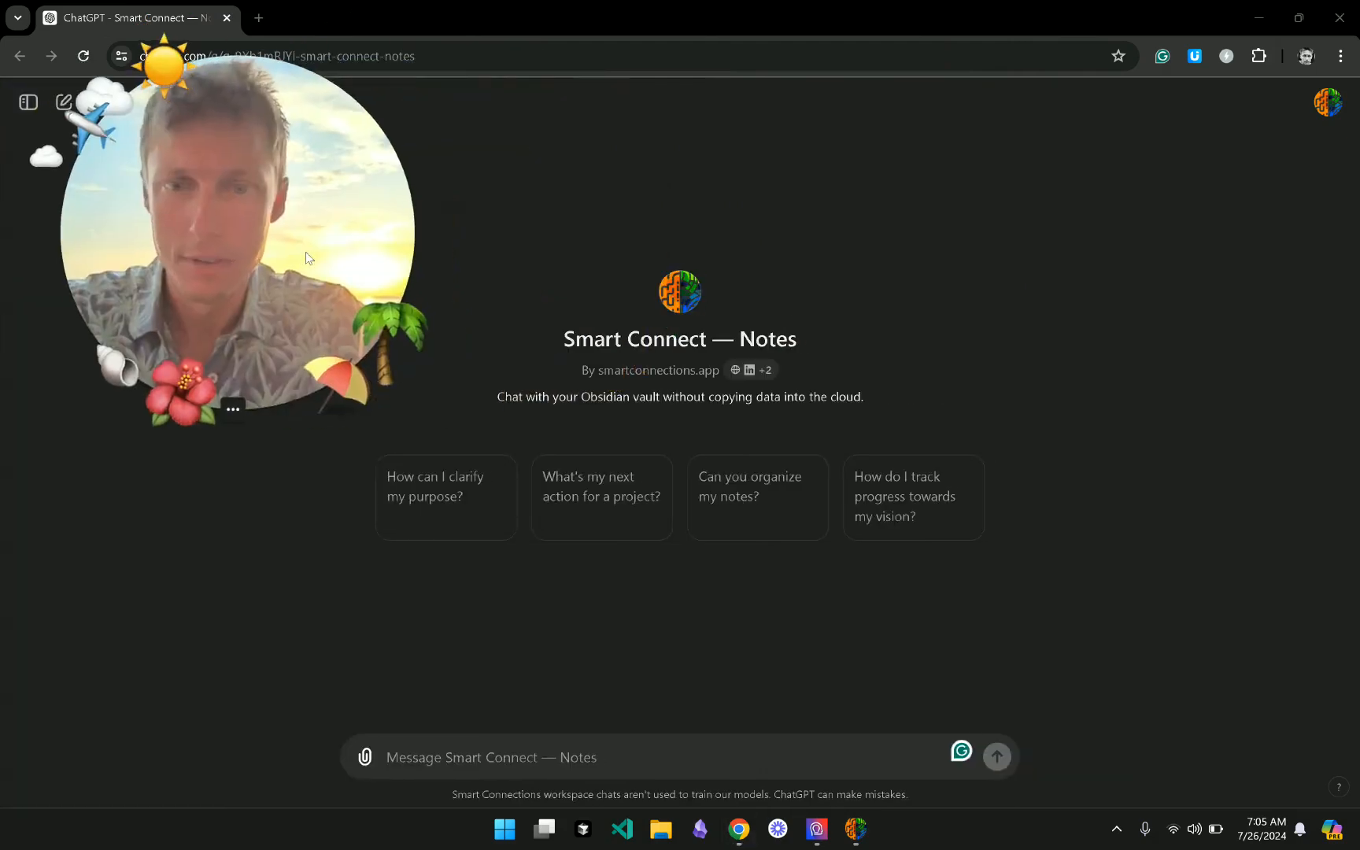
- Ask the GPT 'List recent notes' and open 'SC App v1.2 release notes' from the results
left_click(633, 765)
type("Lis")
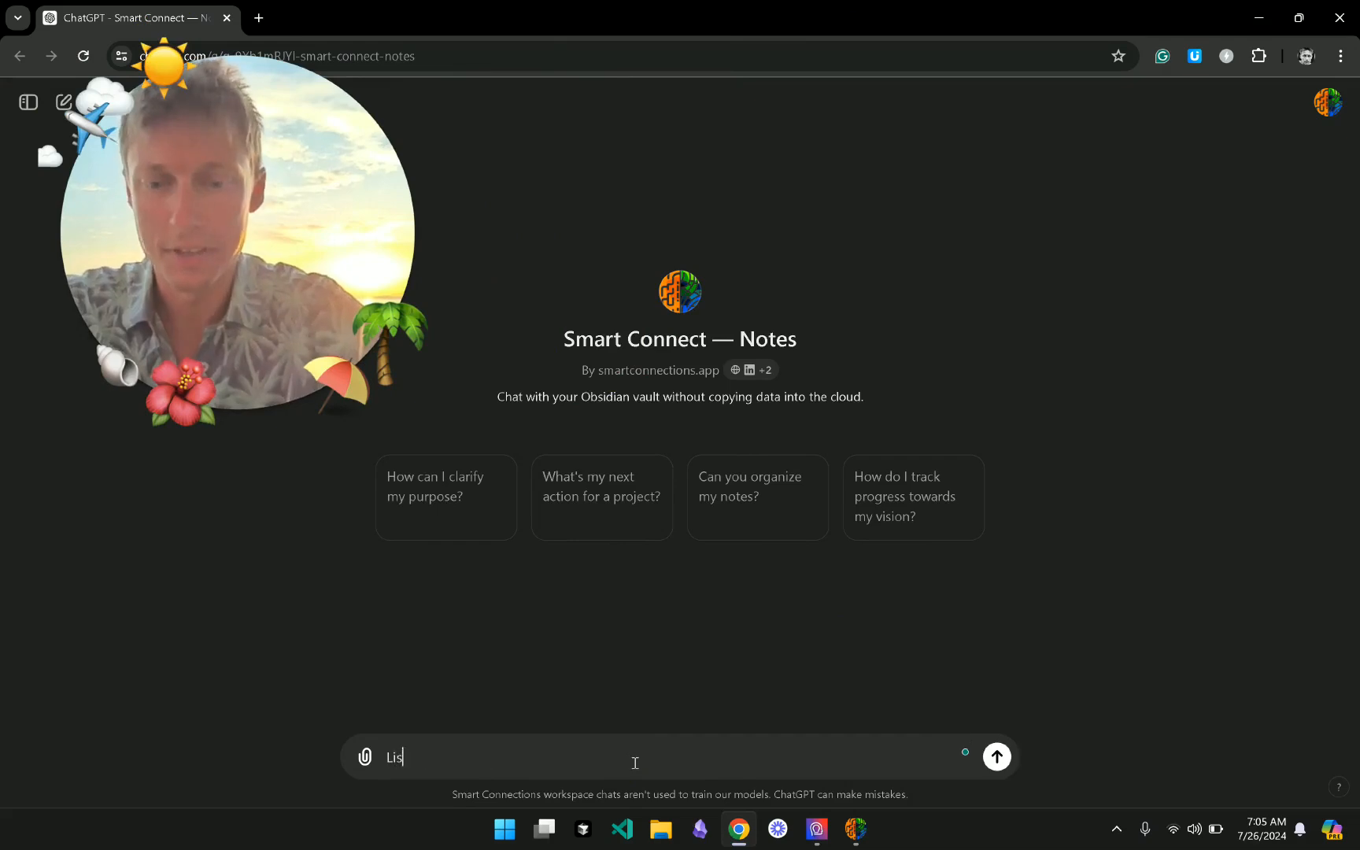
type("t recent notes")
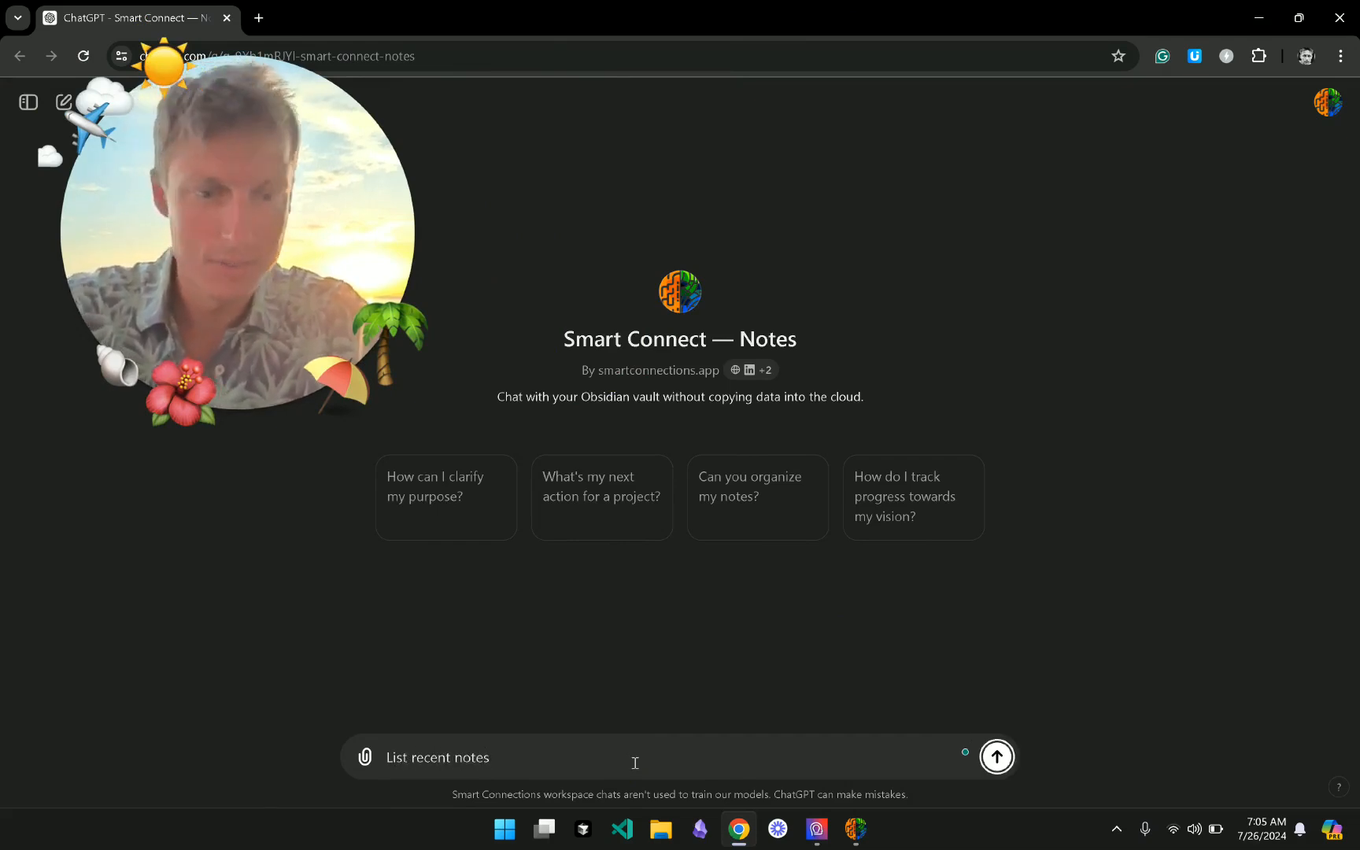
key("Return")
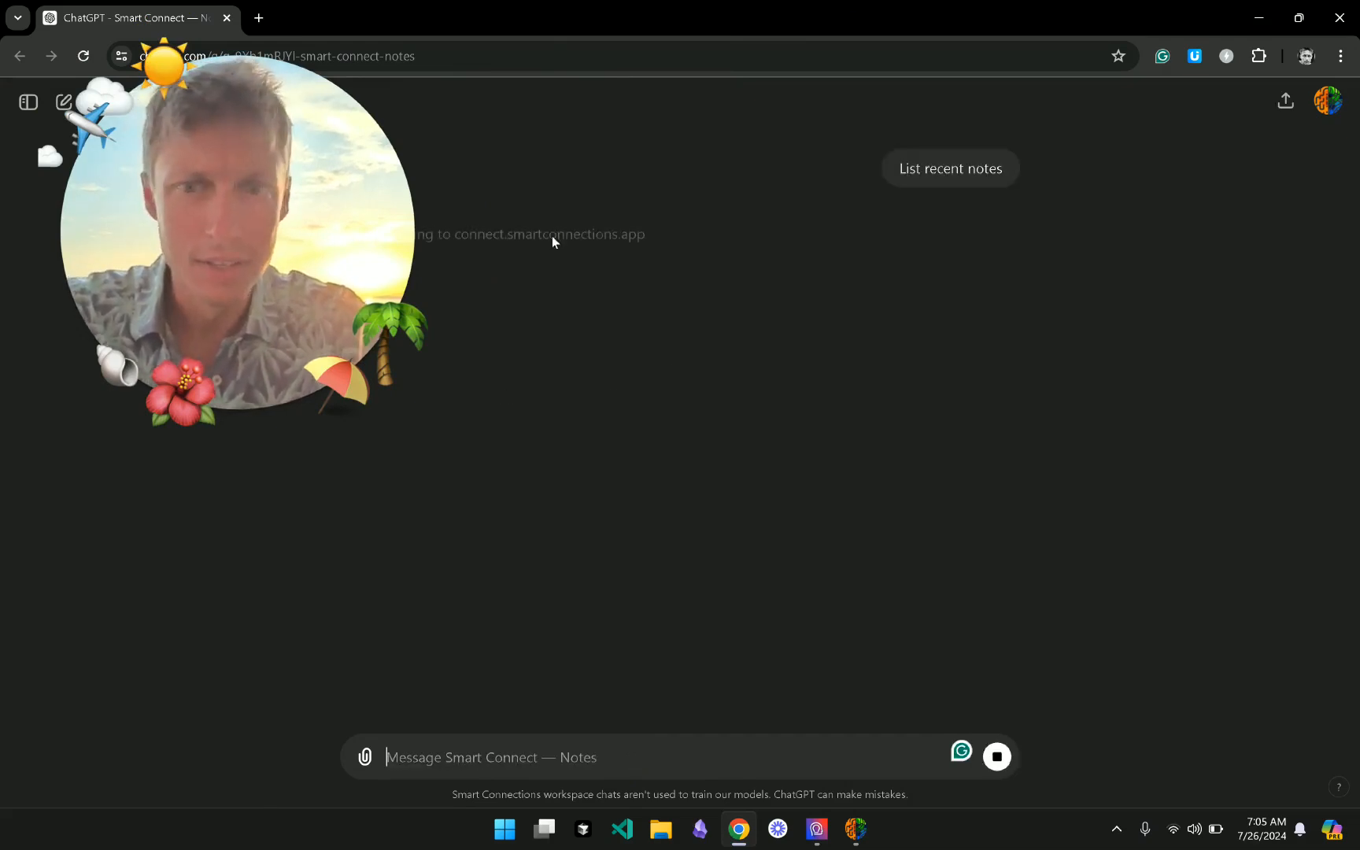
left_click_drag(238, 204, 1084, 185)
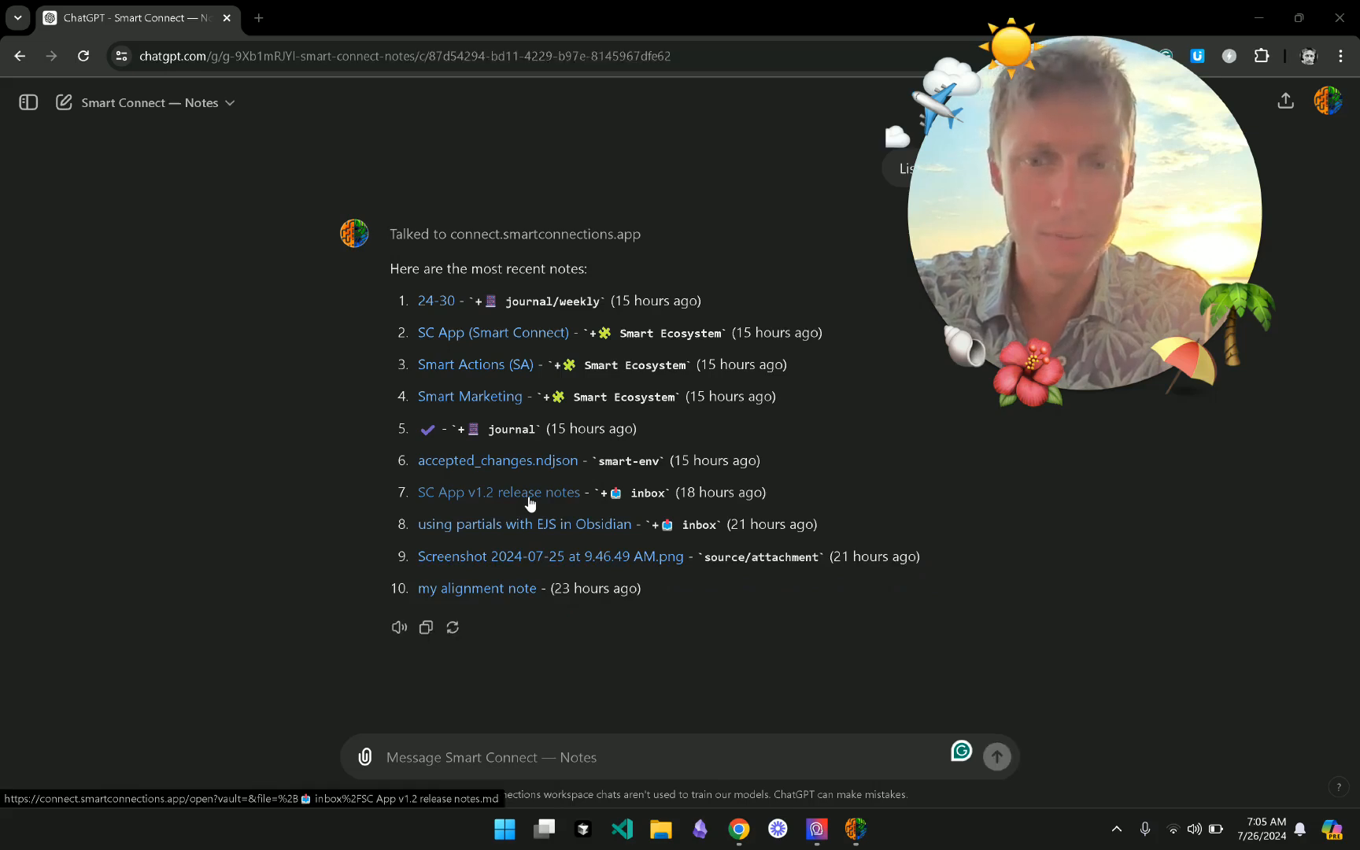
left_click(530, 502)
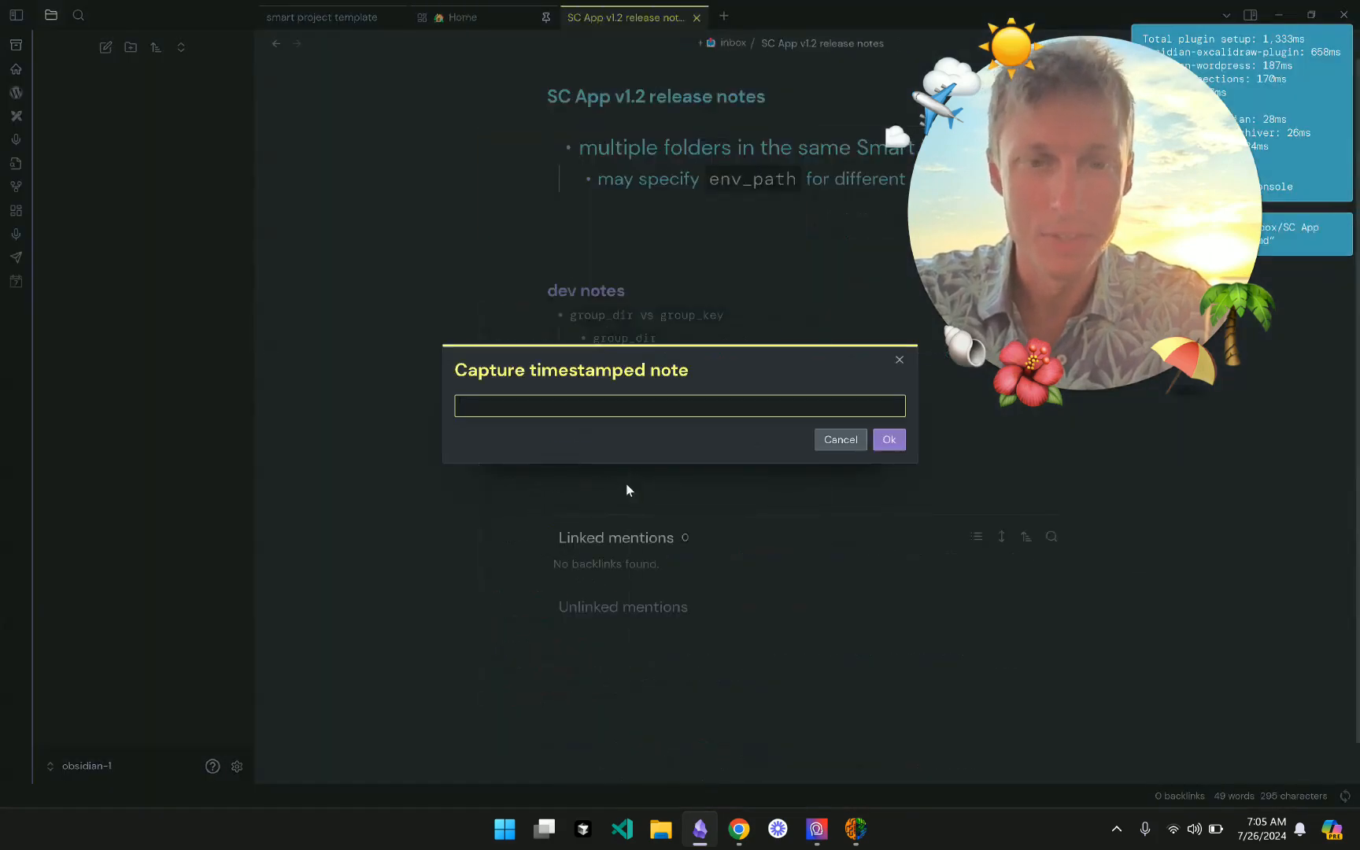
- Dismiss the note capture prompt, return to Smart Connect, and launch the Transcribe Notes GPT
left_click(840, 441)
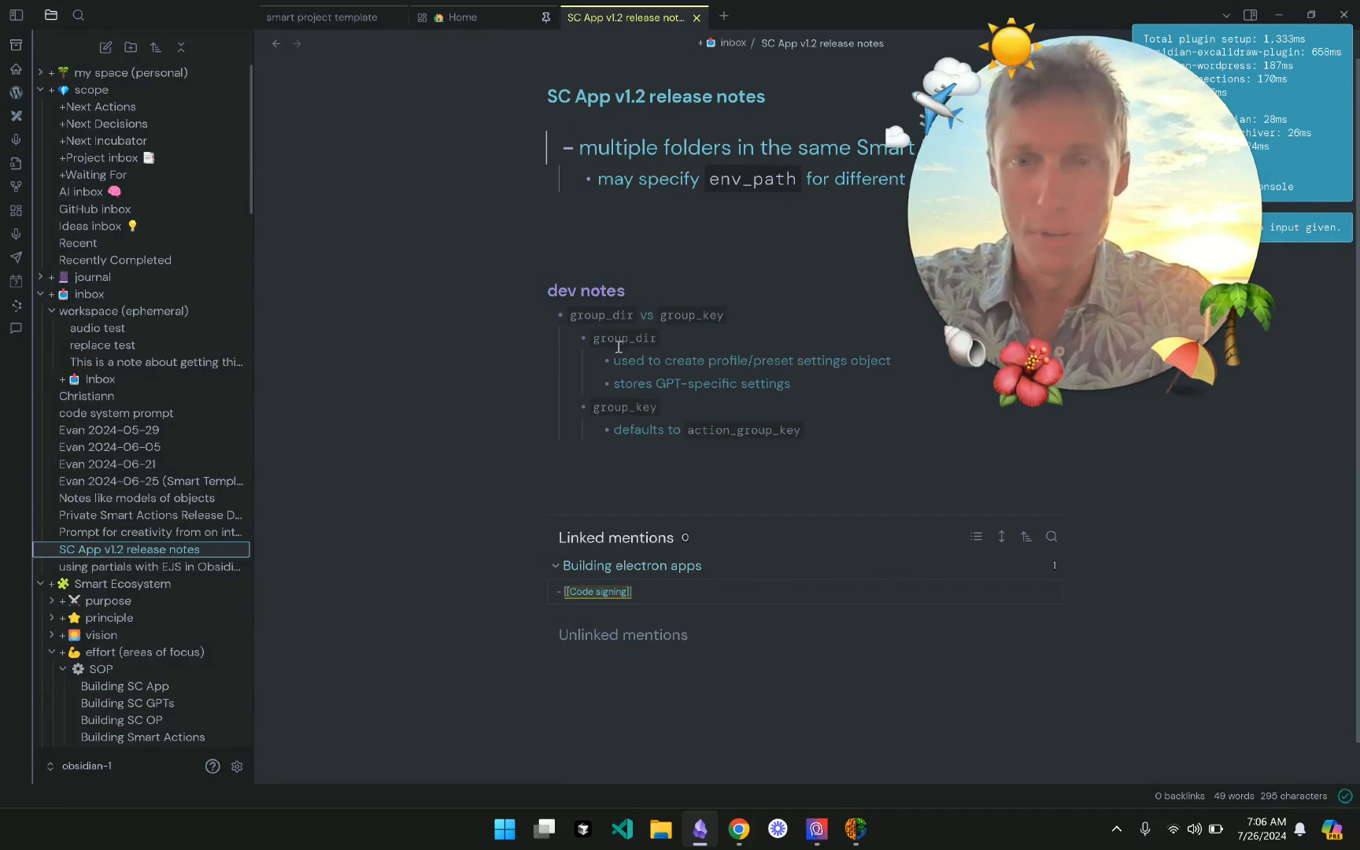
left_click(858, 840)
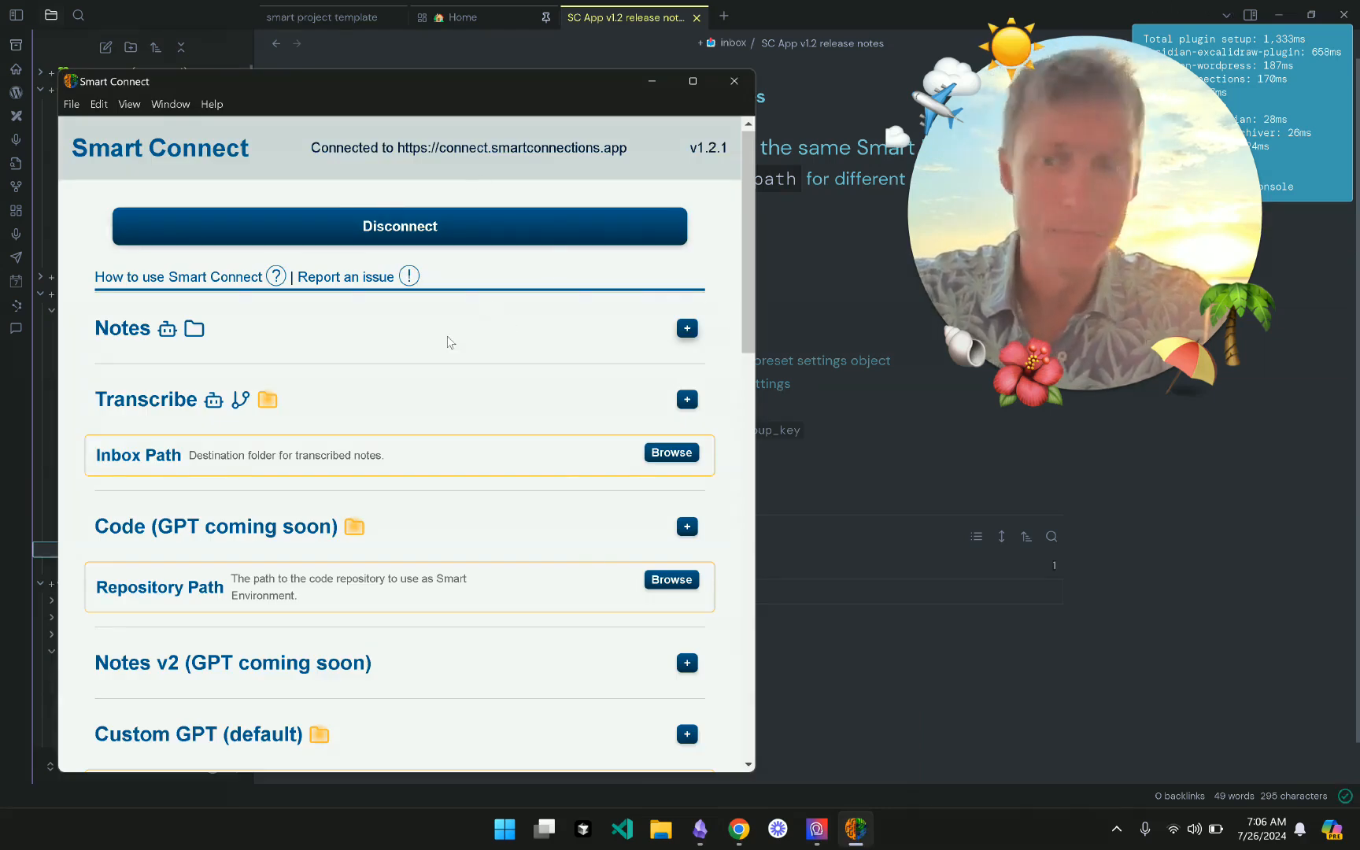
scroll(386, 383, "down", 1)
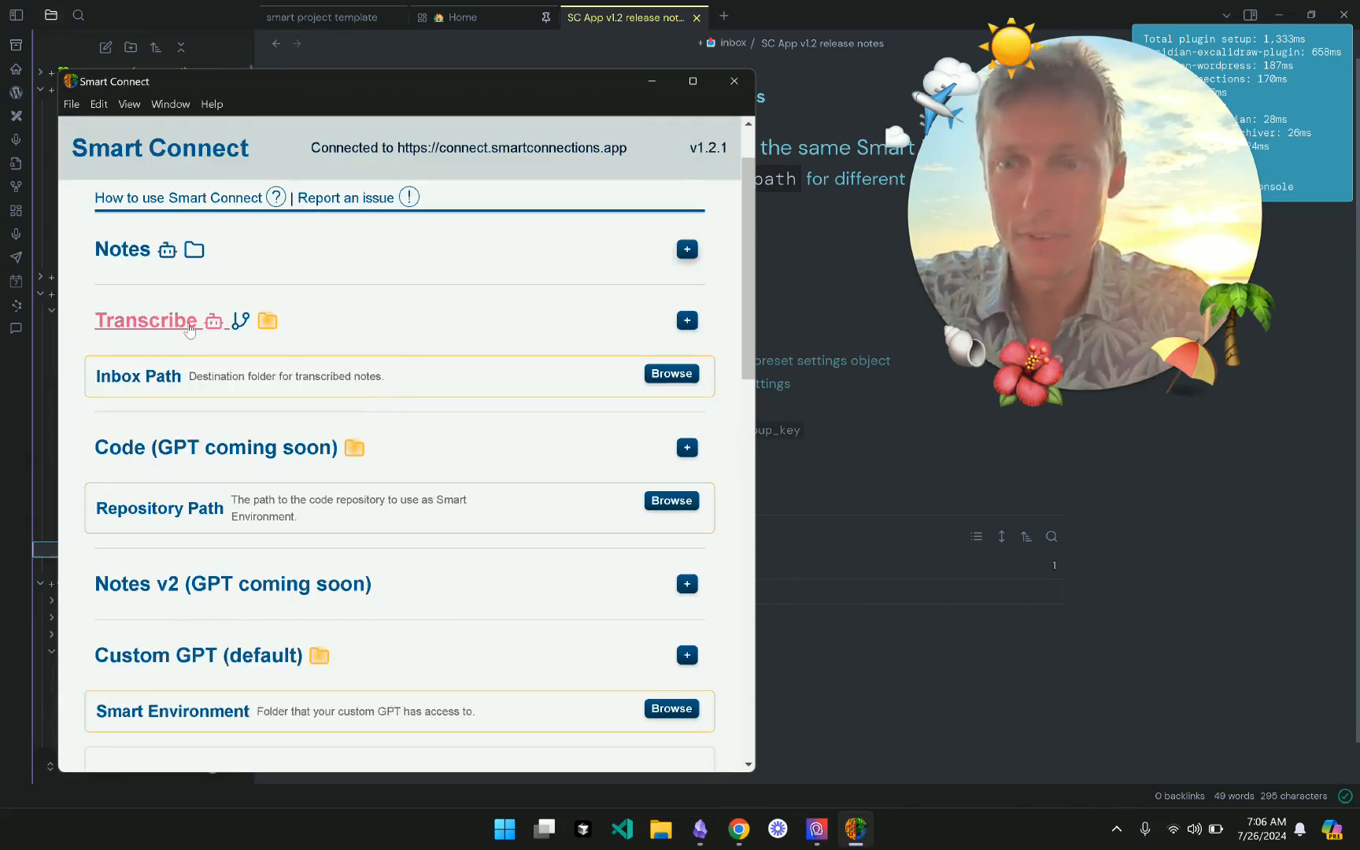
left_click(188, 327)
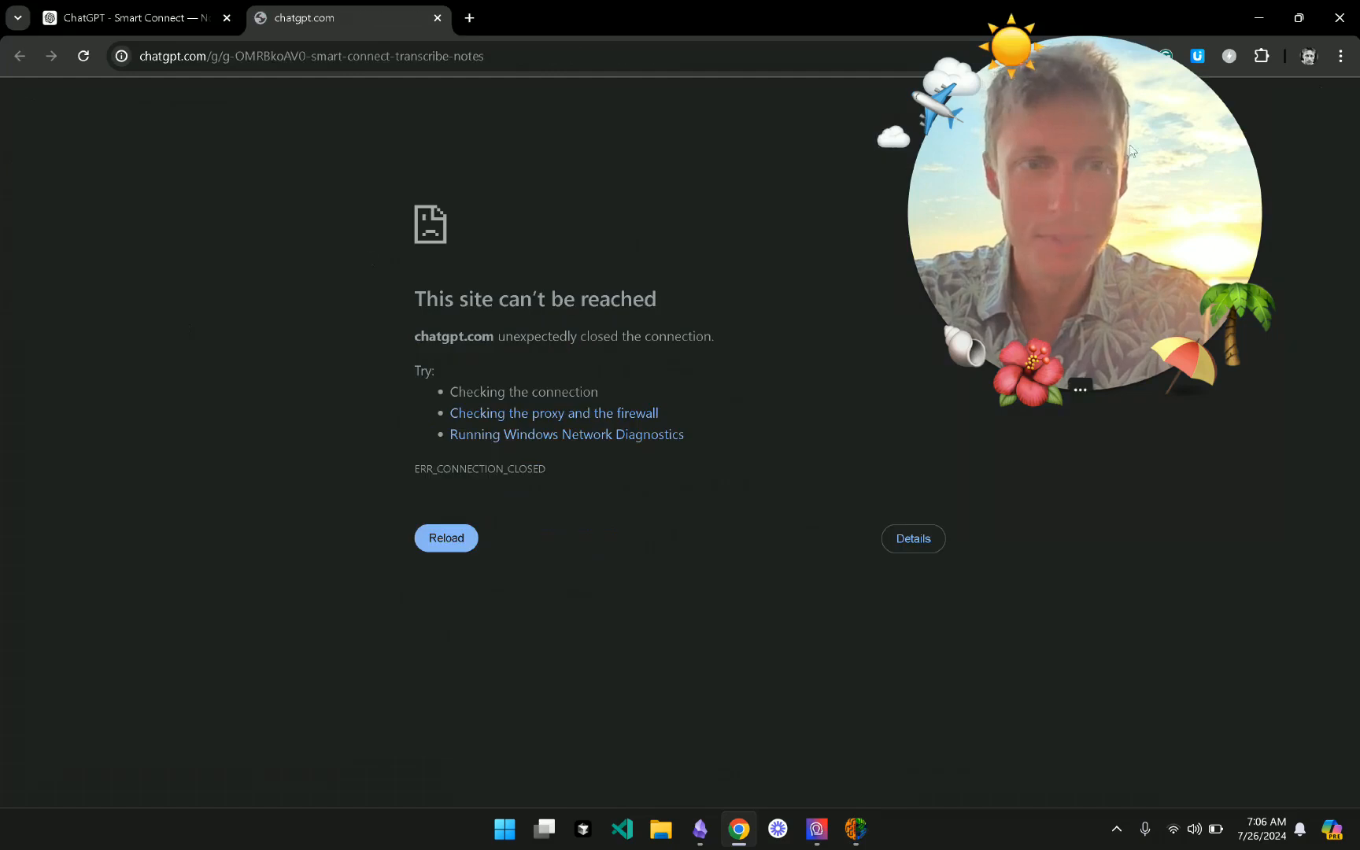
- Reload the Transcribe Notes GPT page in ChatGPT, then bring Smart Connect back in front
left_click_drag(1051, 173, 243, 181)
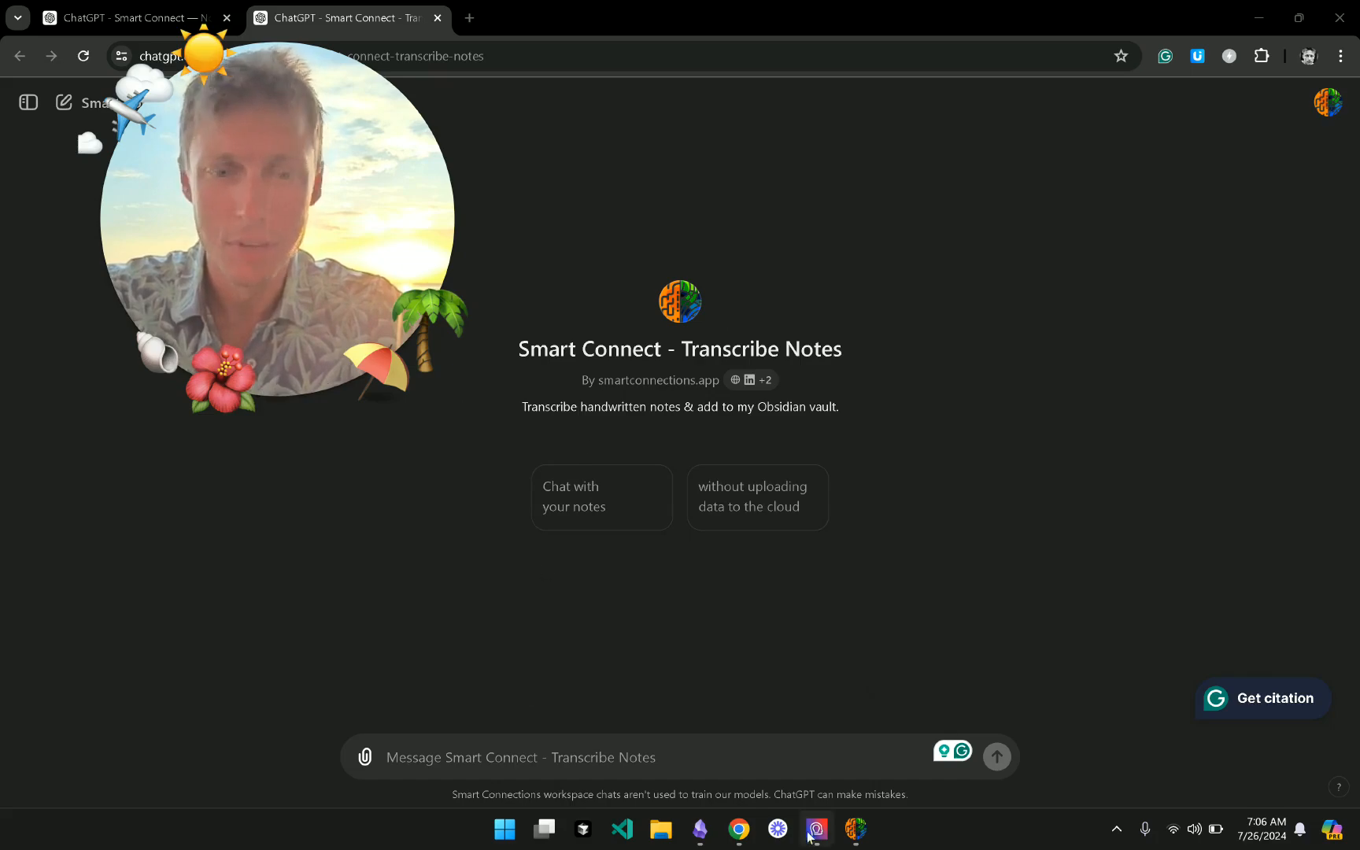
left_click(855, 830)
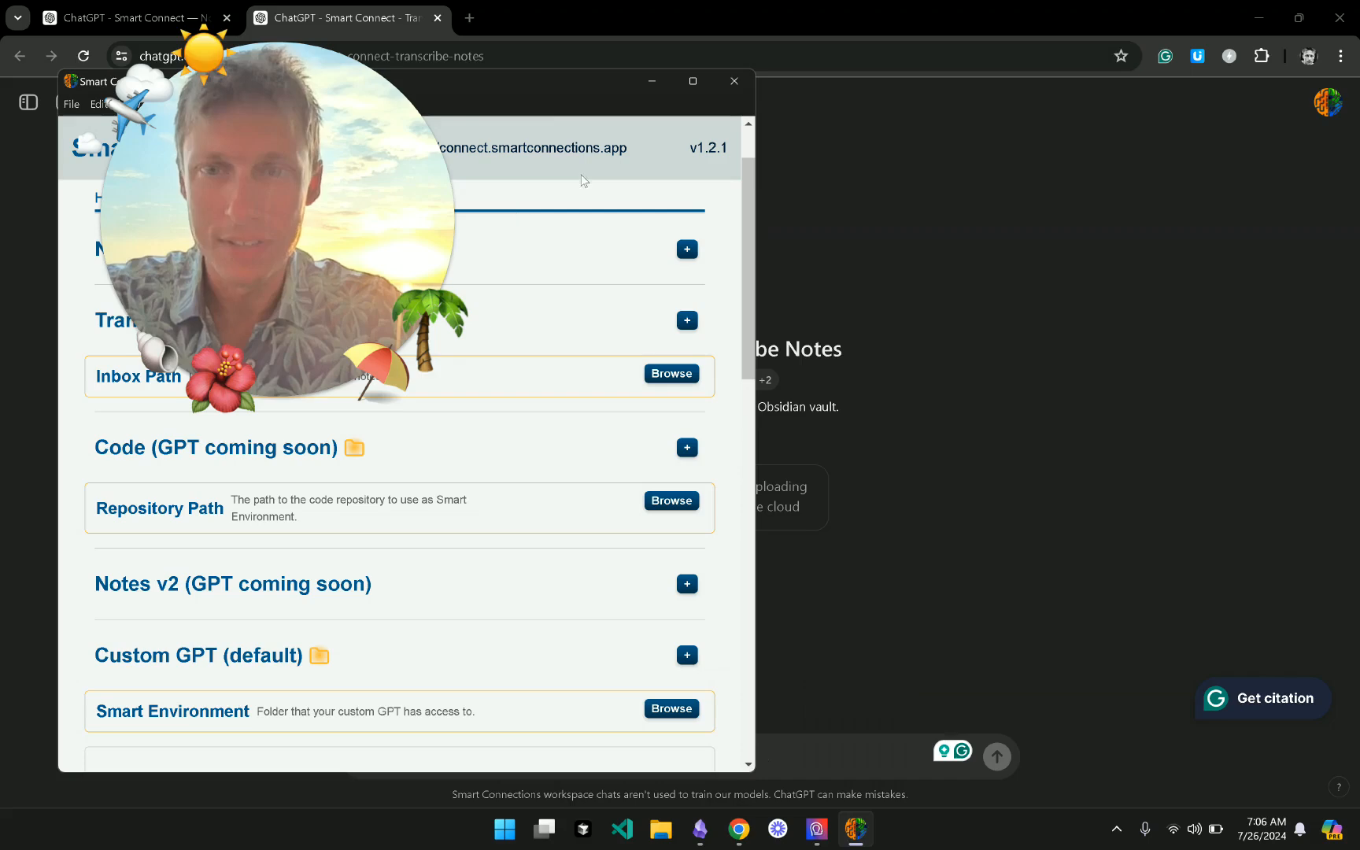
- Set the Transcribe Inbox Path to the inbox folder in Documents > obsidian-1
left_click_drag(555, 92, 1050, 80)
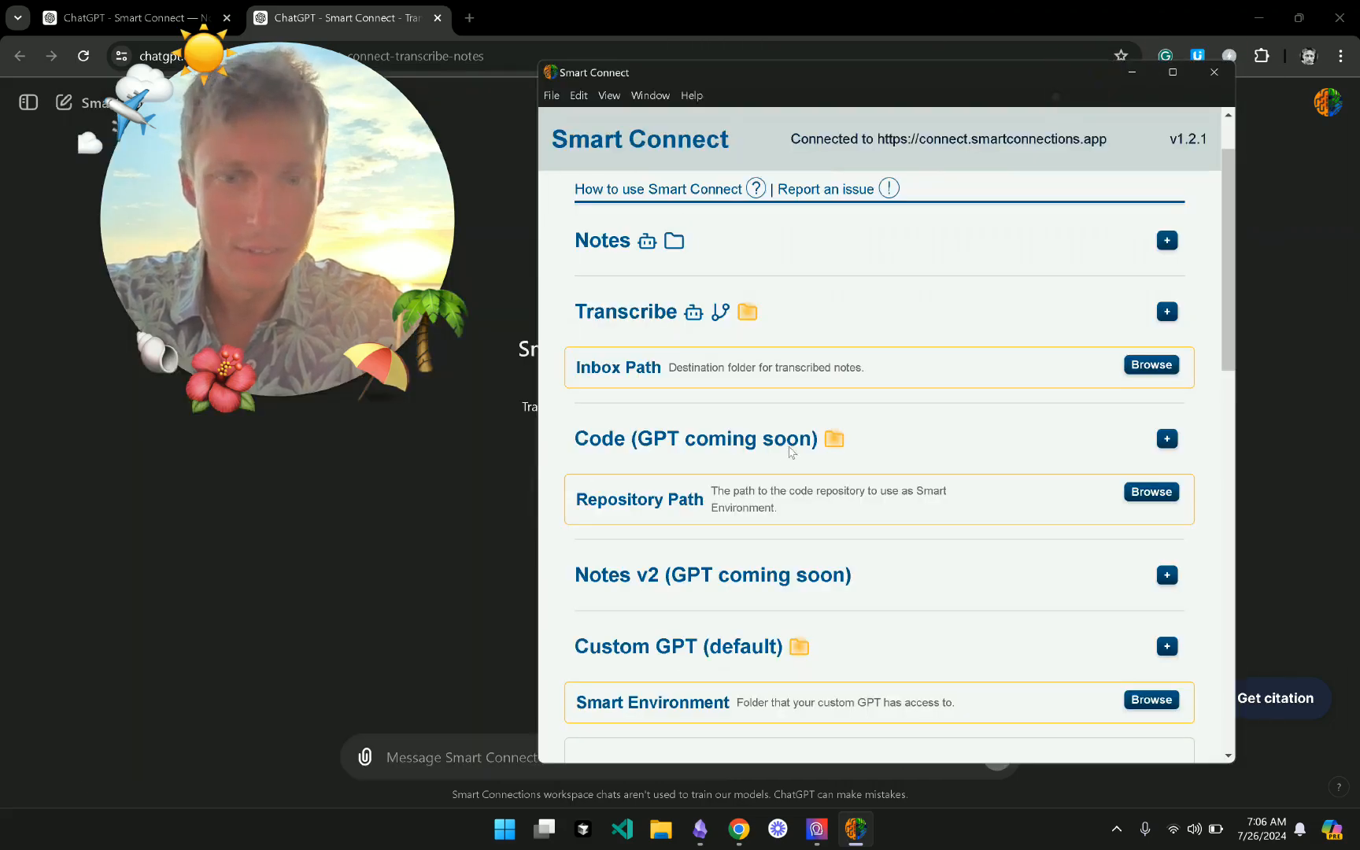
left_click(1140, 368)
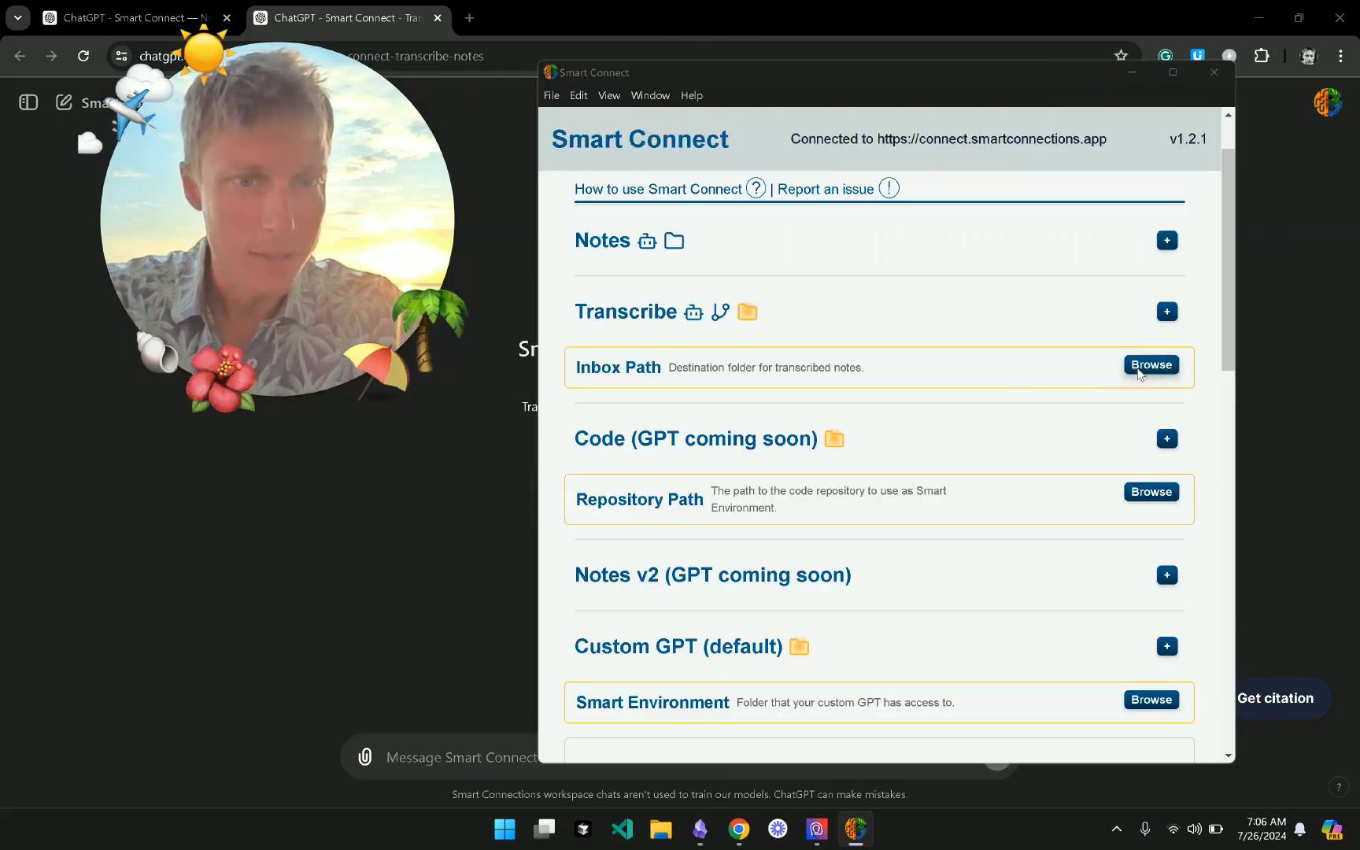
left_click(617, 289)
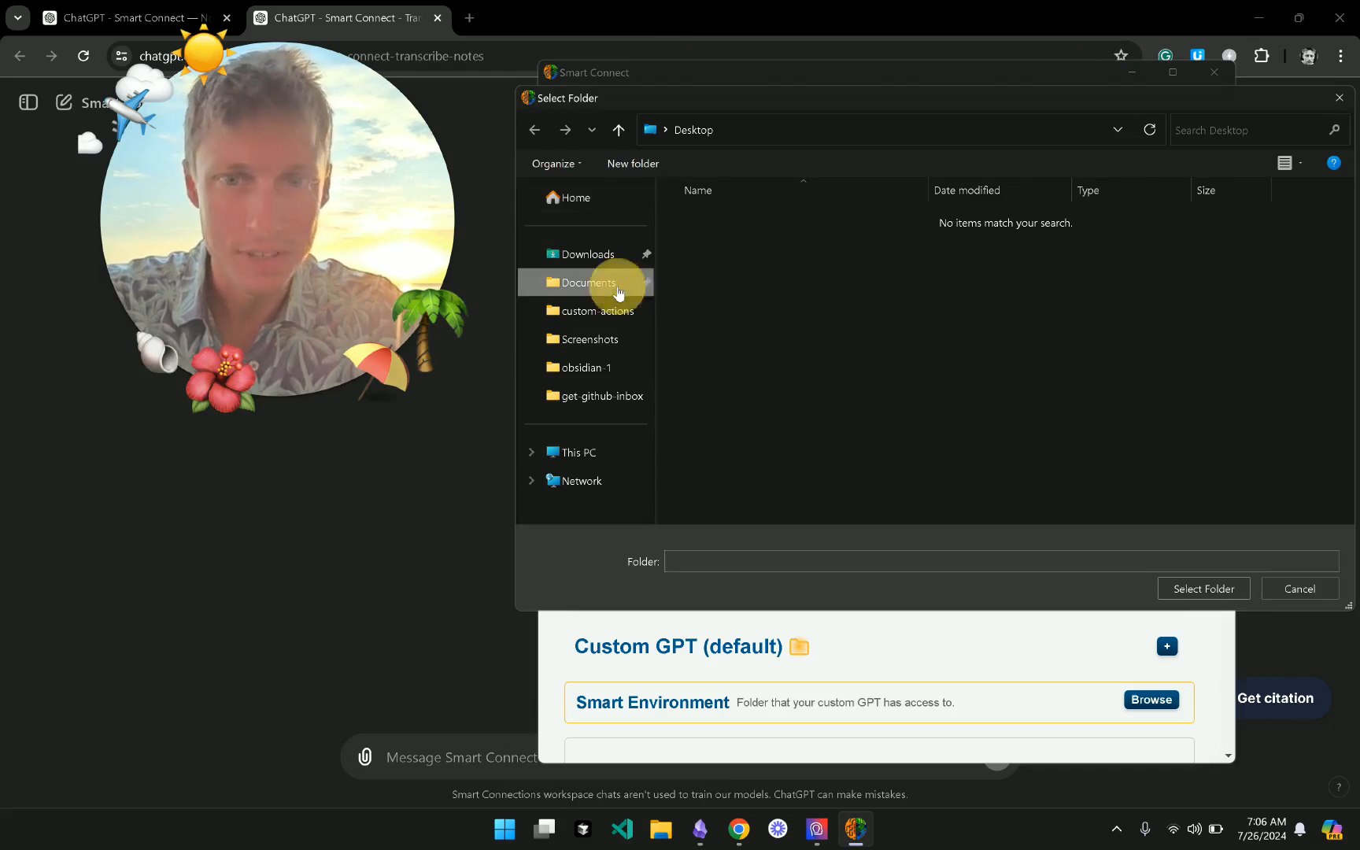
left_click(739, 324)
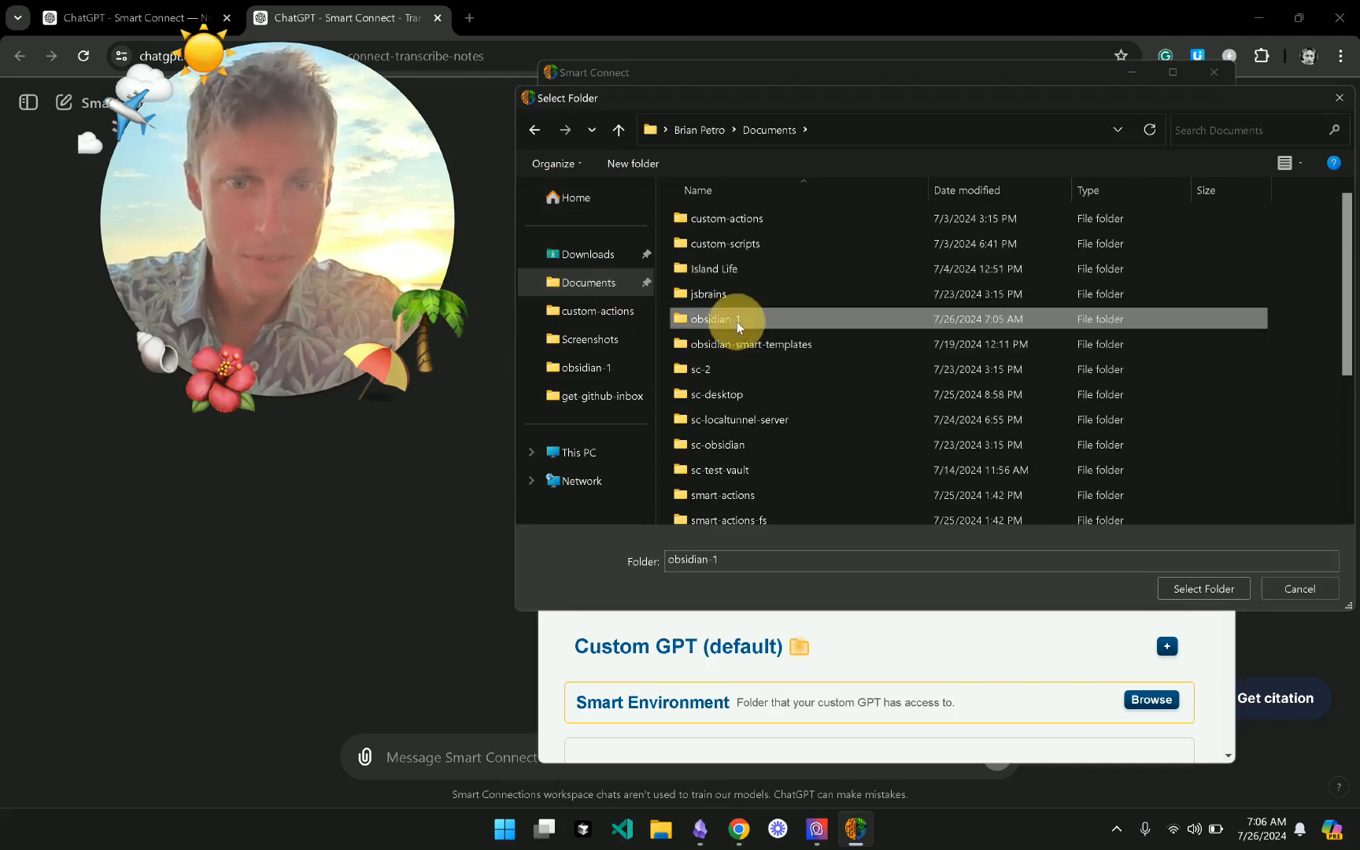
double_click(739, 324)
scroll(763, 377, "down", 2)
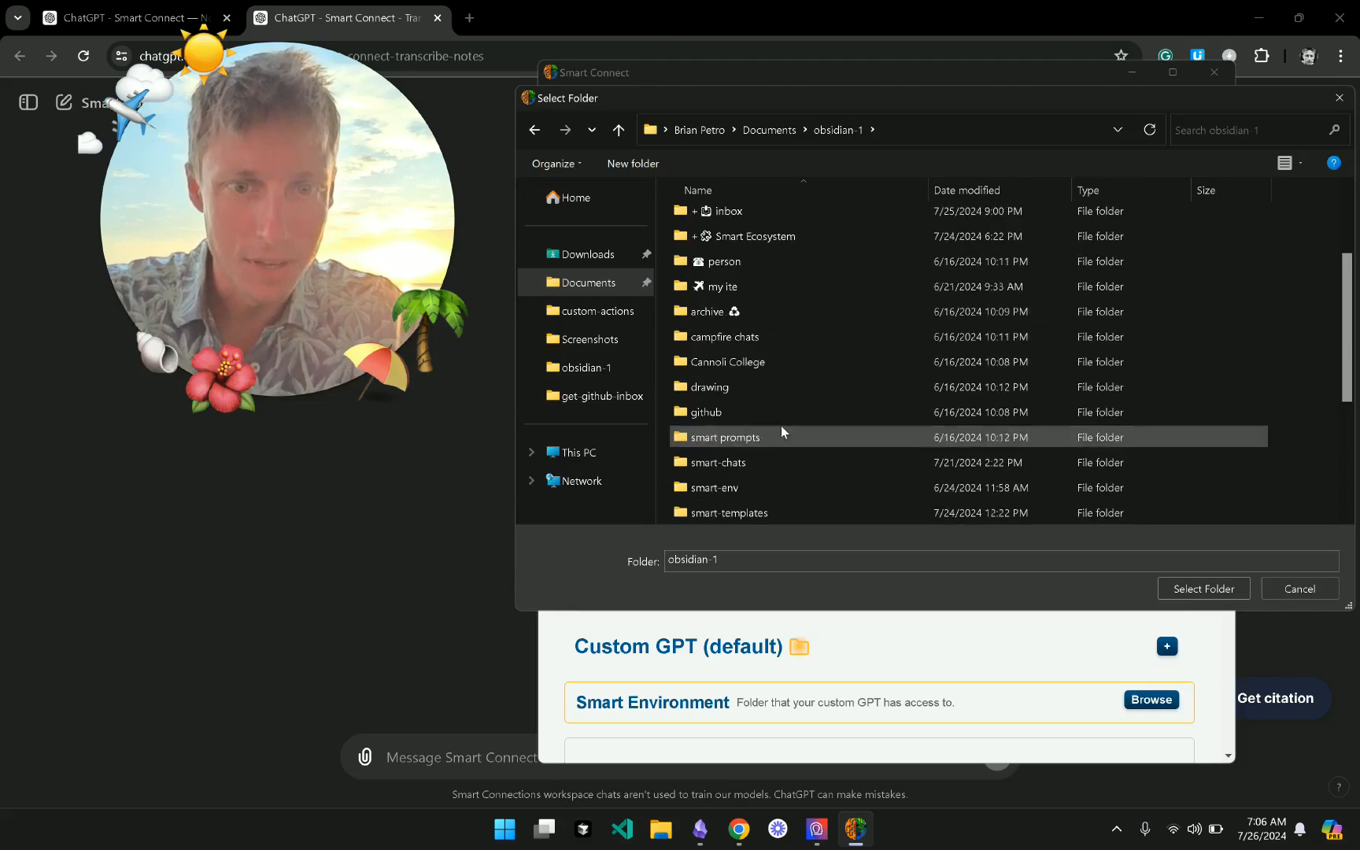
left_click(752, 212)
left_click(1225, 589)
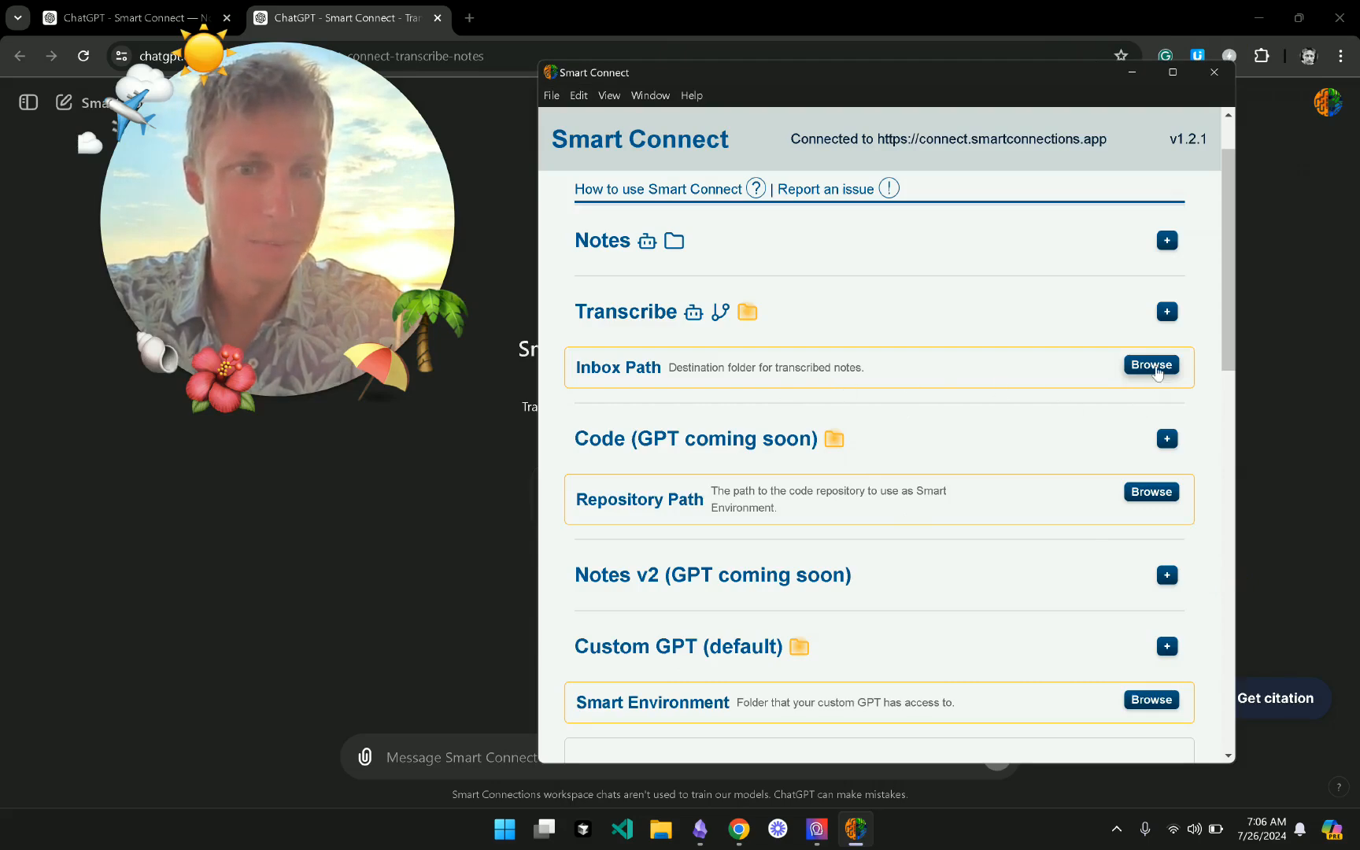
- Cancel a second folder browse without changes and restart Smart Connect
left_click(1141, 362)
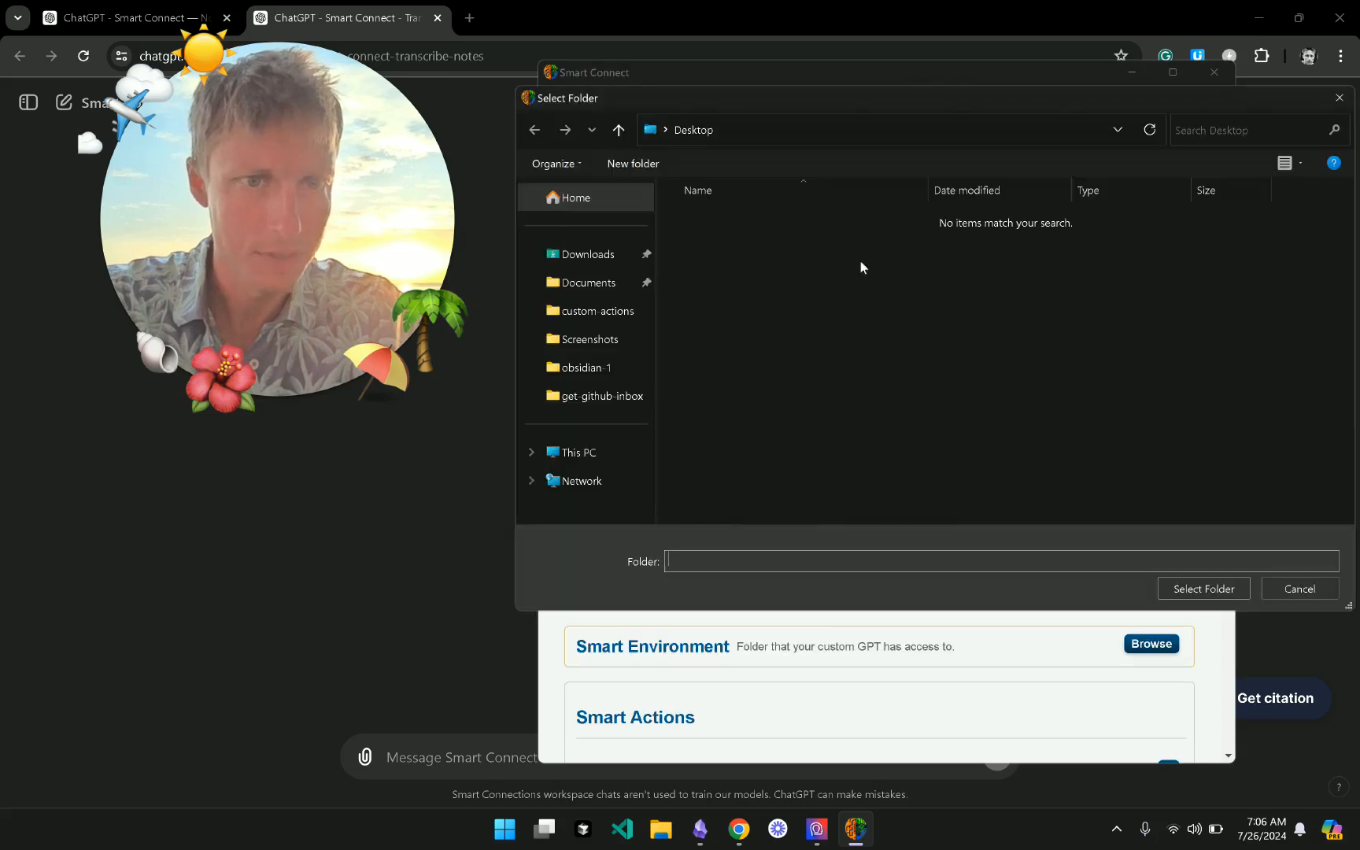
left_click(1291, 592)
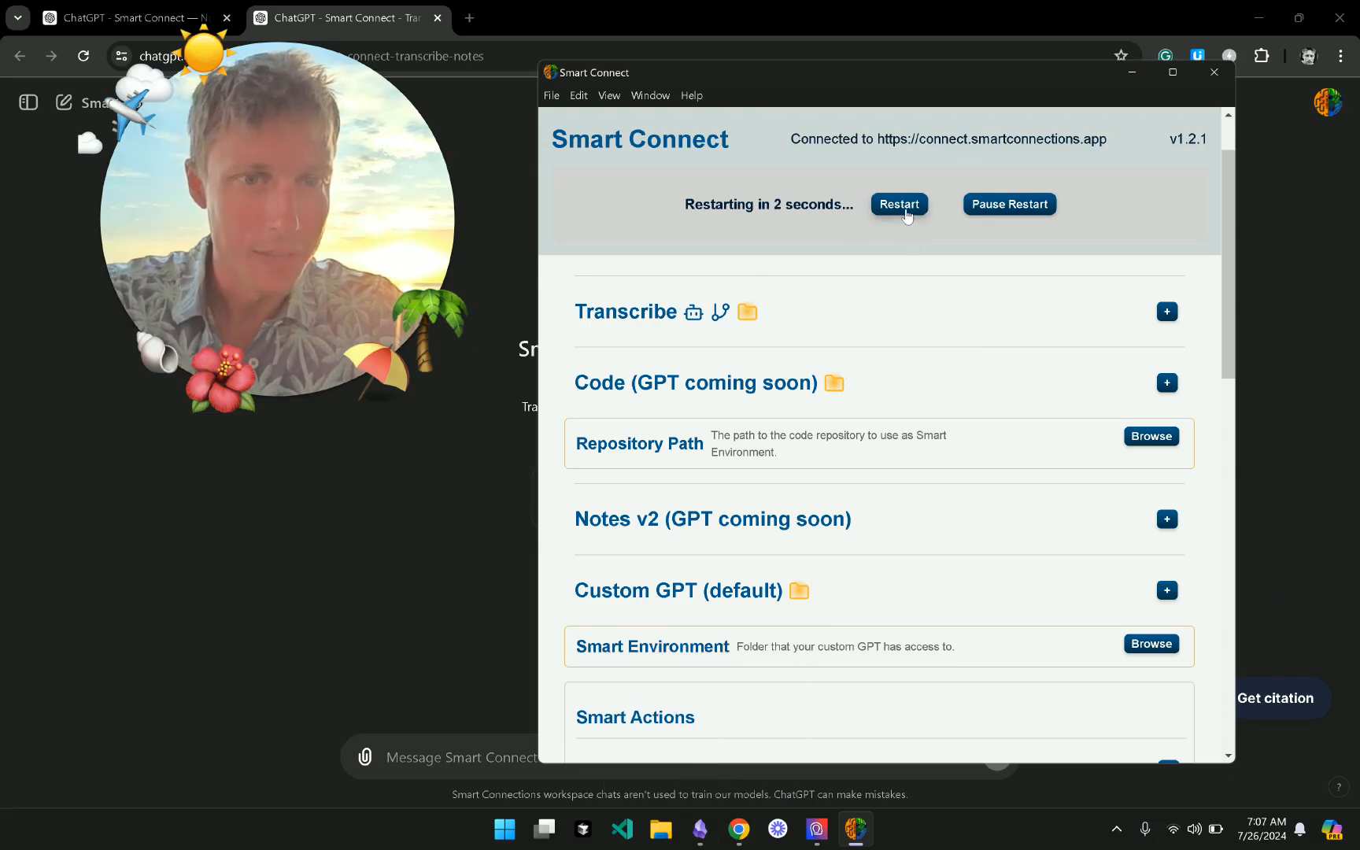
left_click(905, 206)
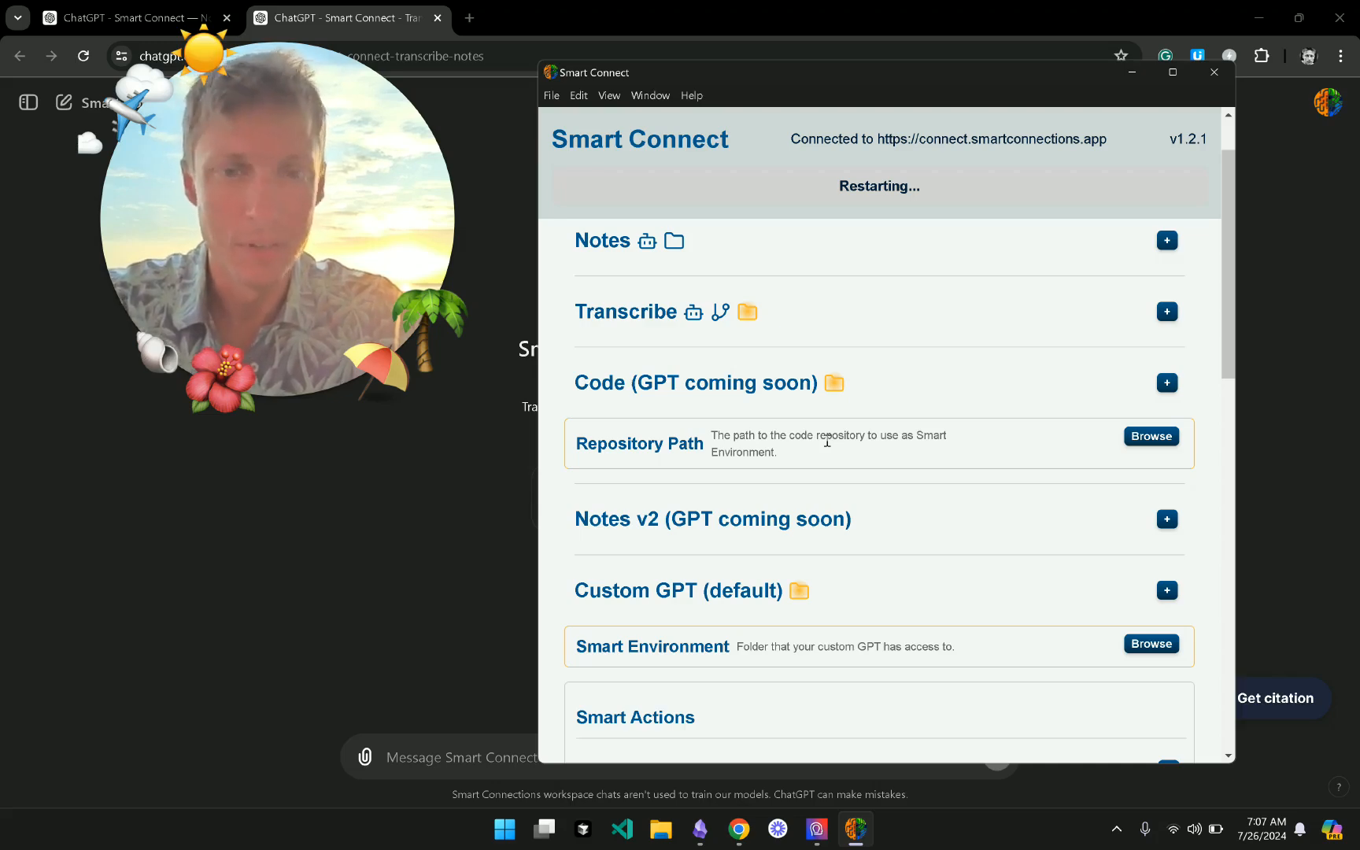
- After the restart, expand Transcribe to check its Inbox Path and Smart Actions
scroll(826, 441, "down", 1)
scroll(826, 441, "up", 2)
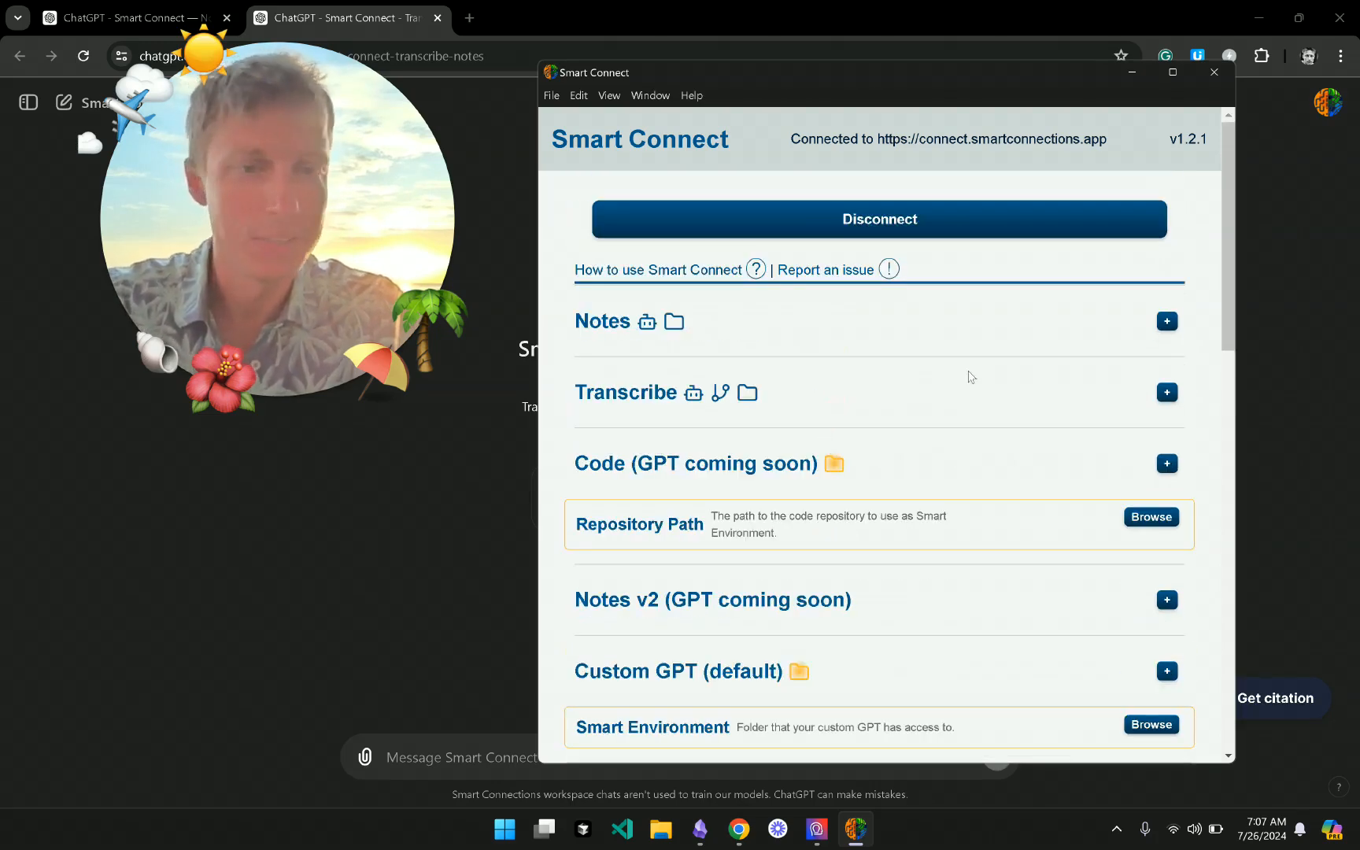
left_click(836, 405)
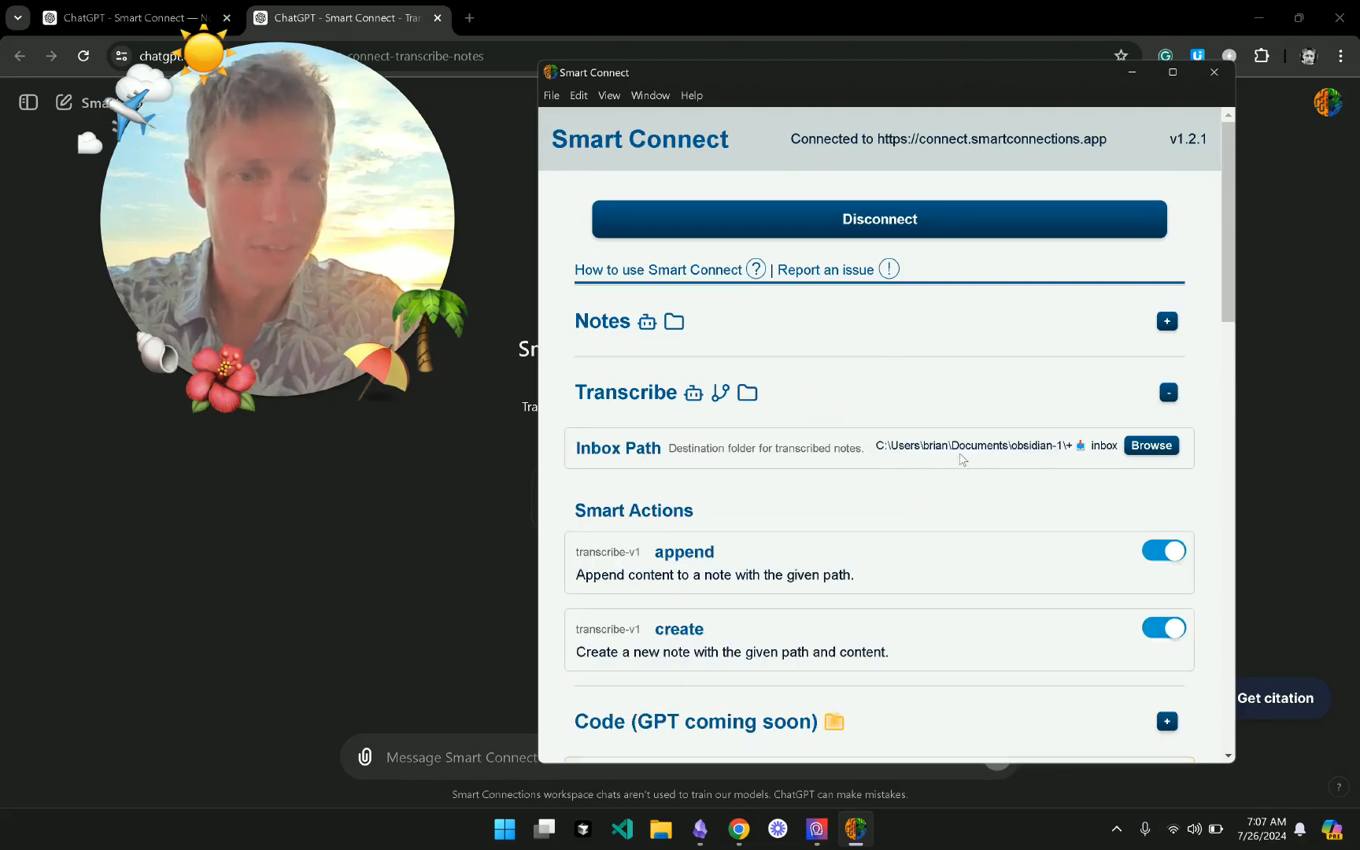
left_click(837, 405)
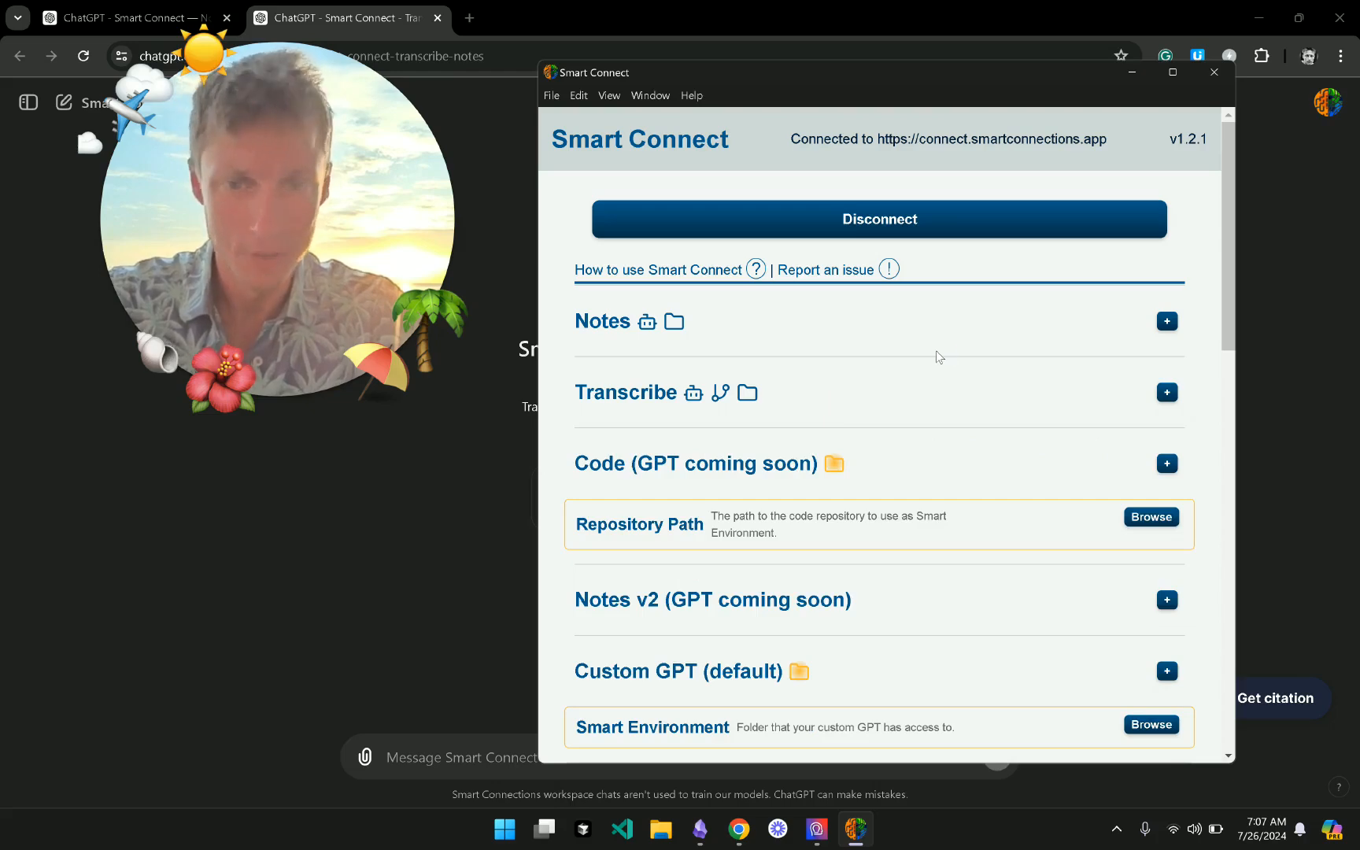
left_click(824, 399)
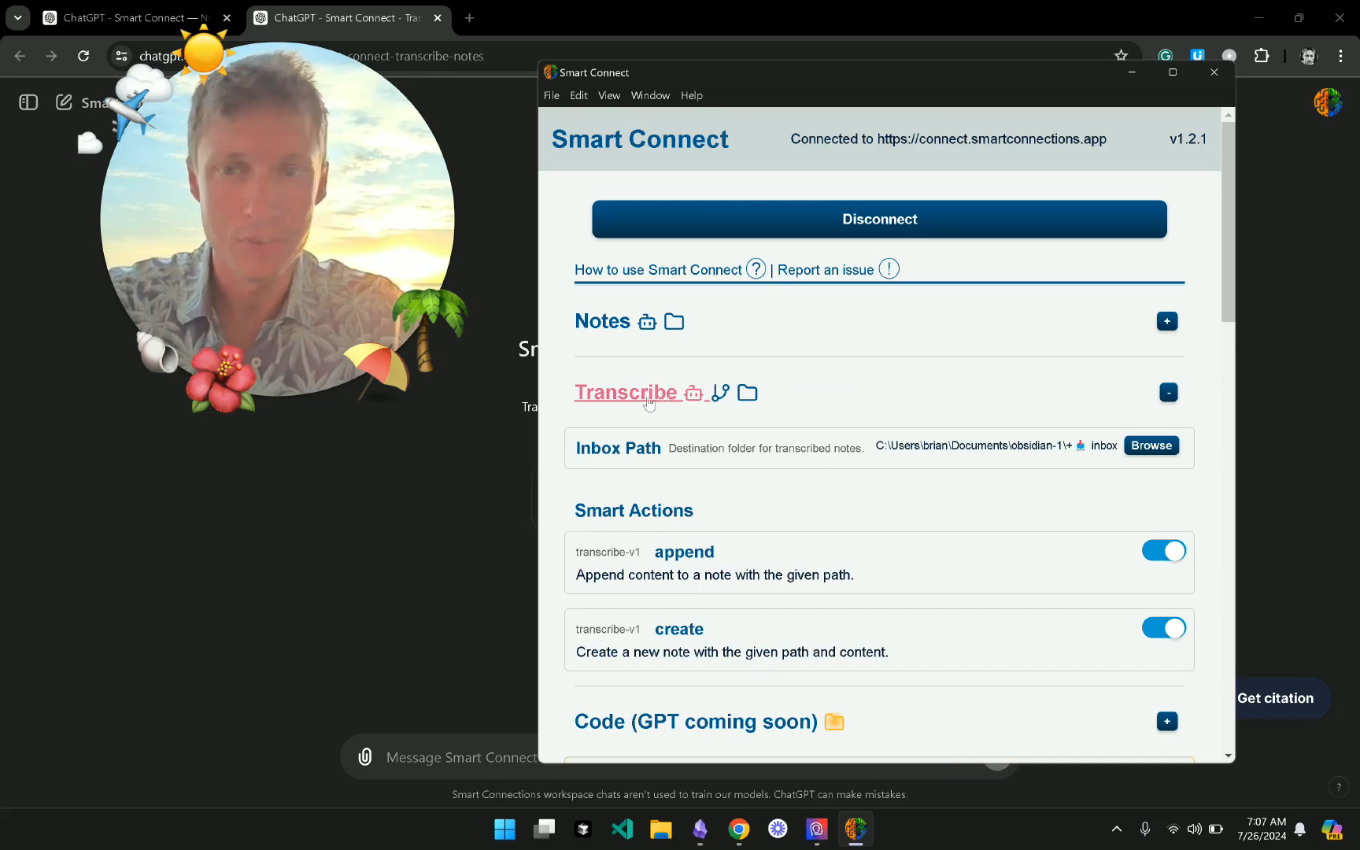
- Return from ChatGPT to Smart Connect, collapse Transcribe, and expand the Code section
left_click(481, 480)
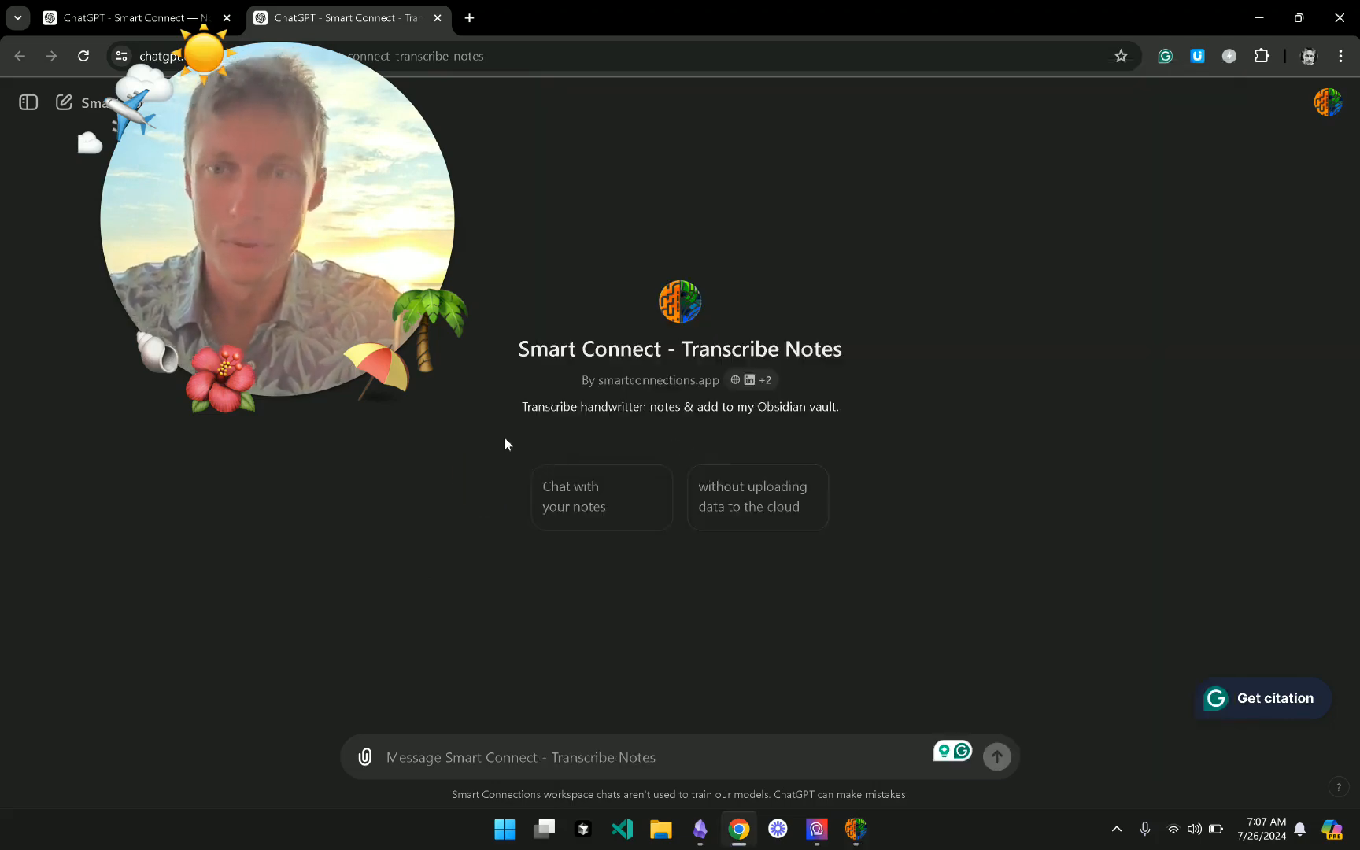
left_click(855, 828)
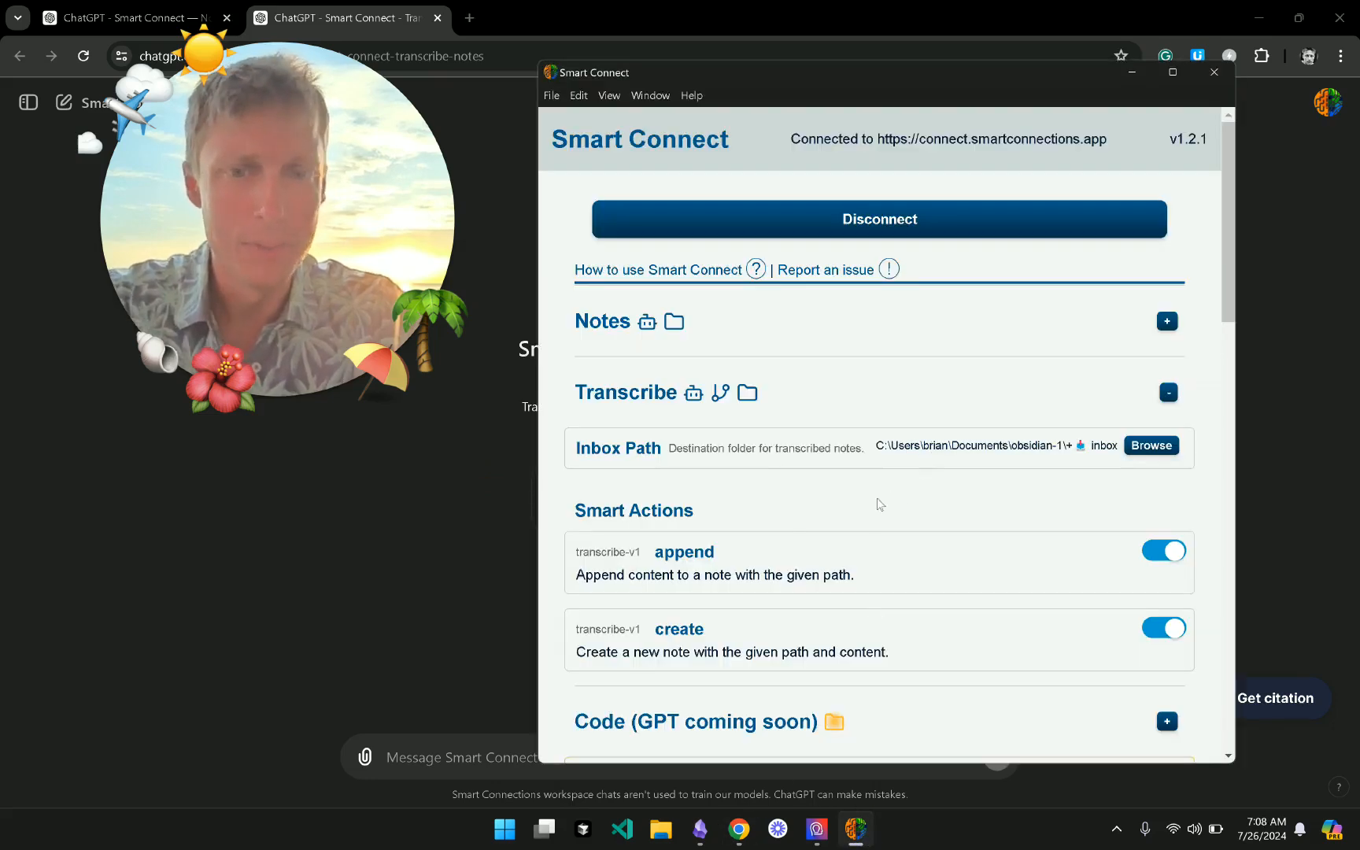
left_click(962, 408)
left_click(961, 408)
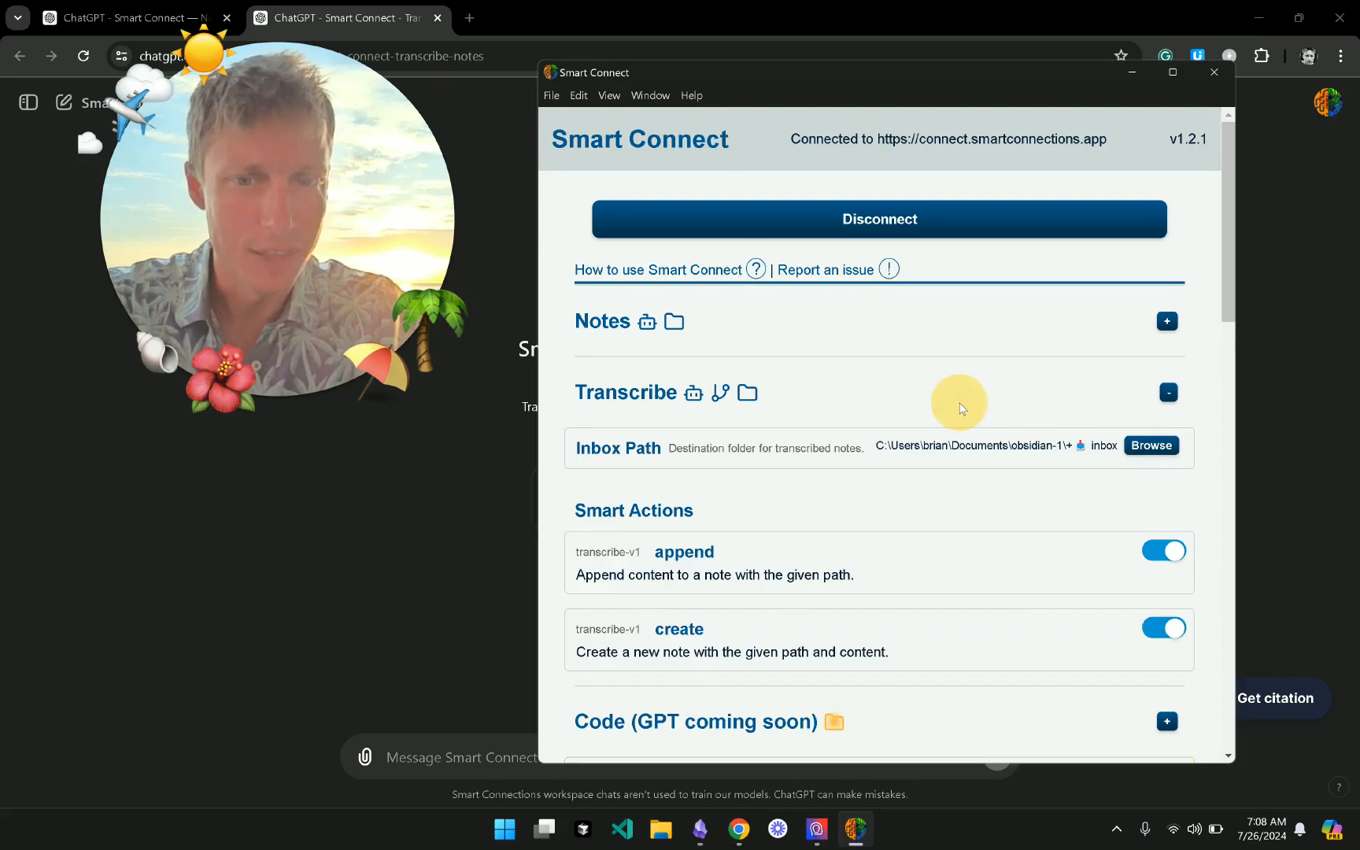
left_click(962, 408)
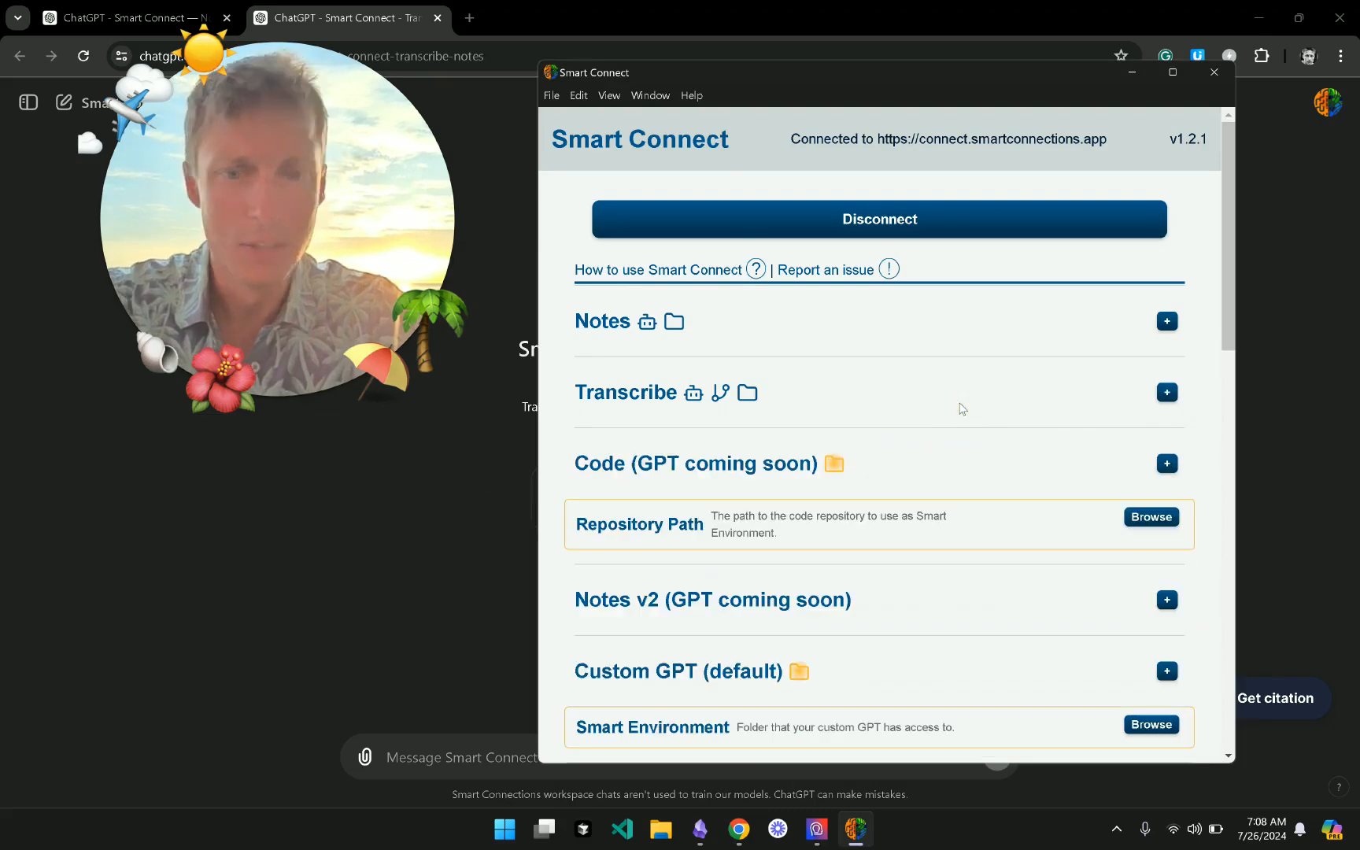
left_click(950, 475)
- Review Code's npm run test and replace all actions, collapse it, and expand Notes v2
scroll(950, 476, "down", 3)
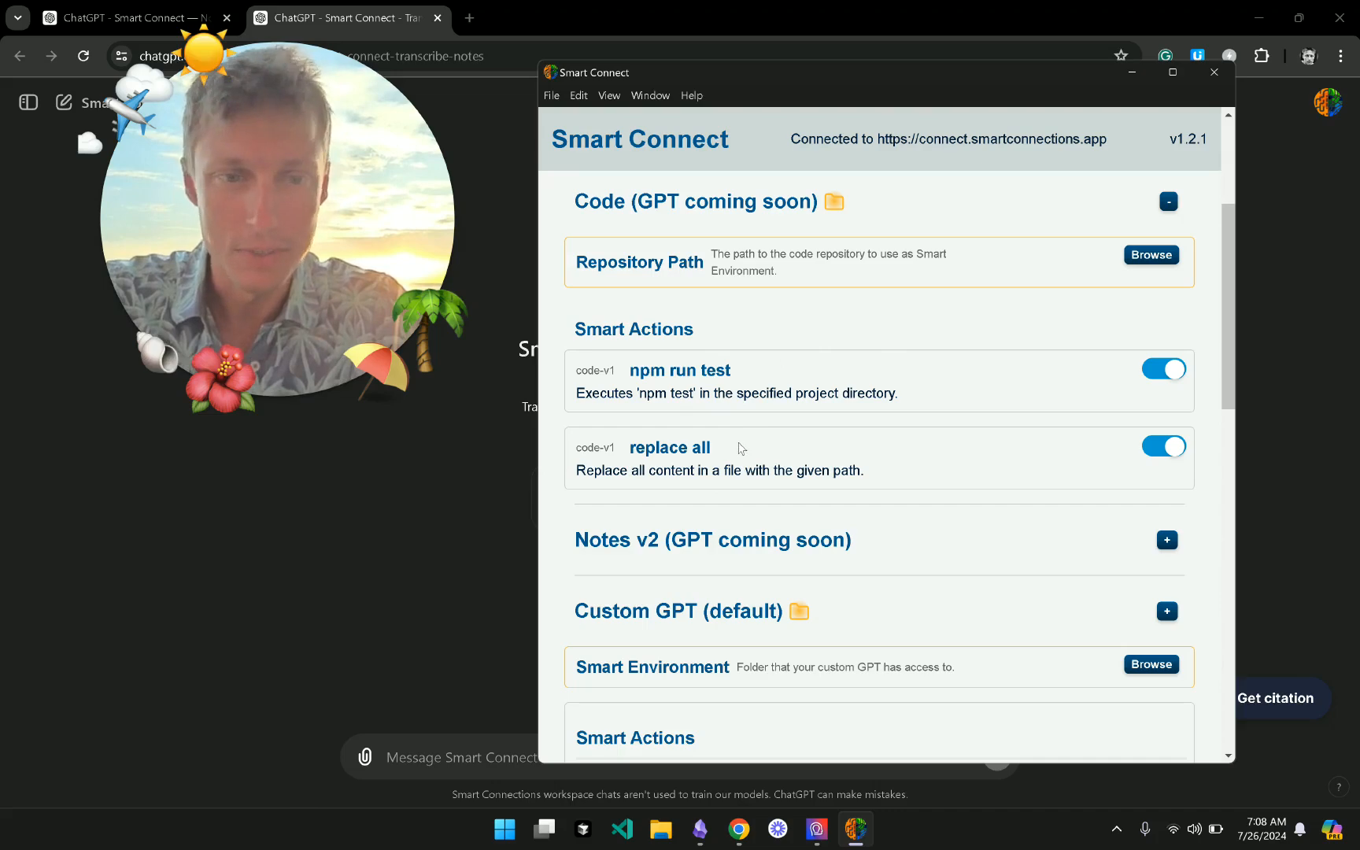
scroll(718, 341, "up", 2)
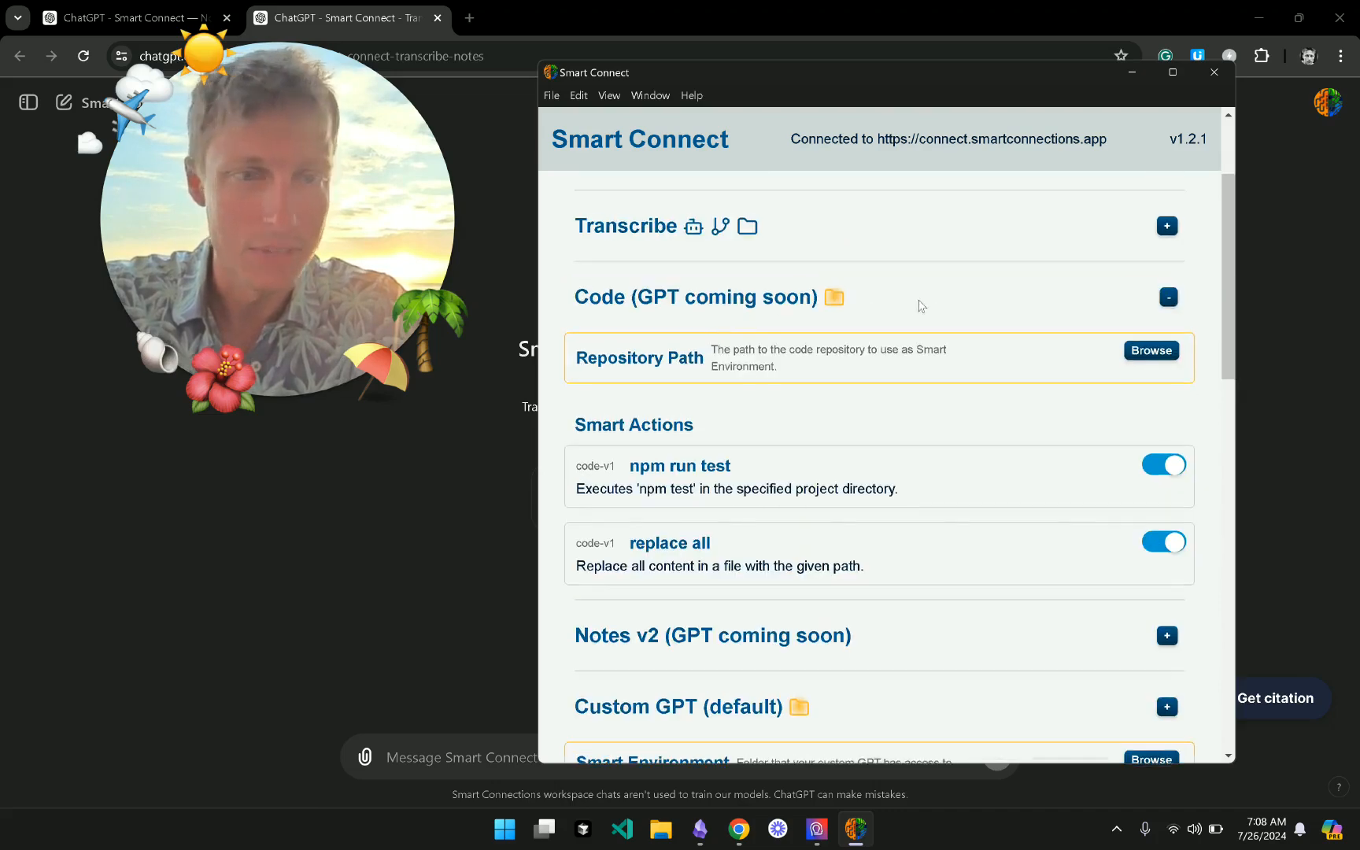
left_click(917, 295)
scroll(921, 304, "down", 3)
scroll(919, 306, "up", 1)
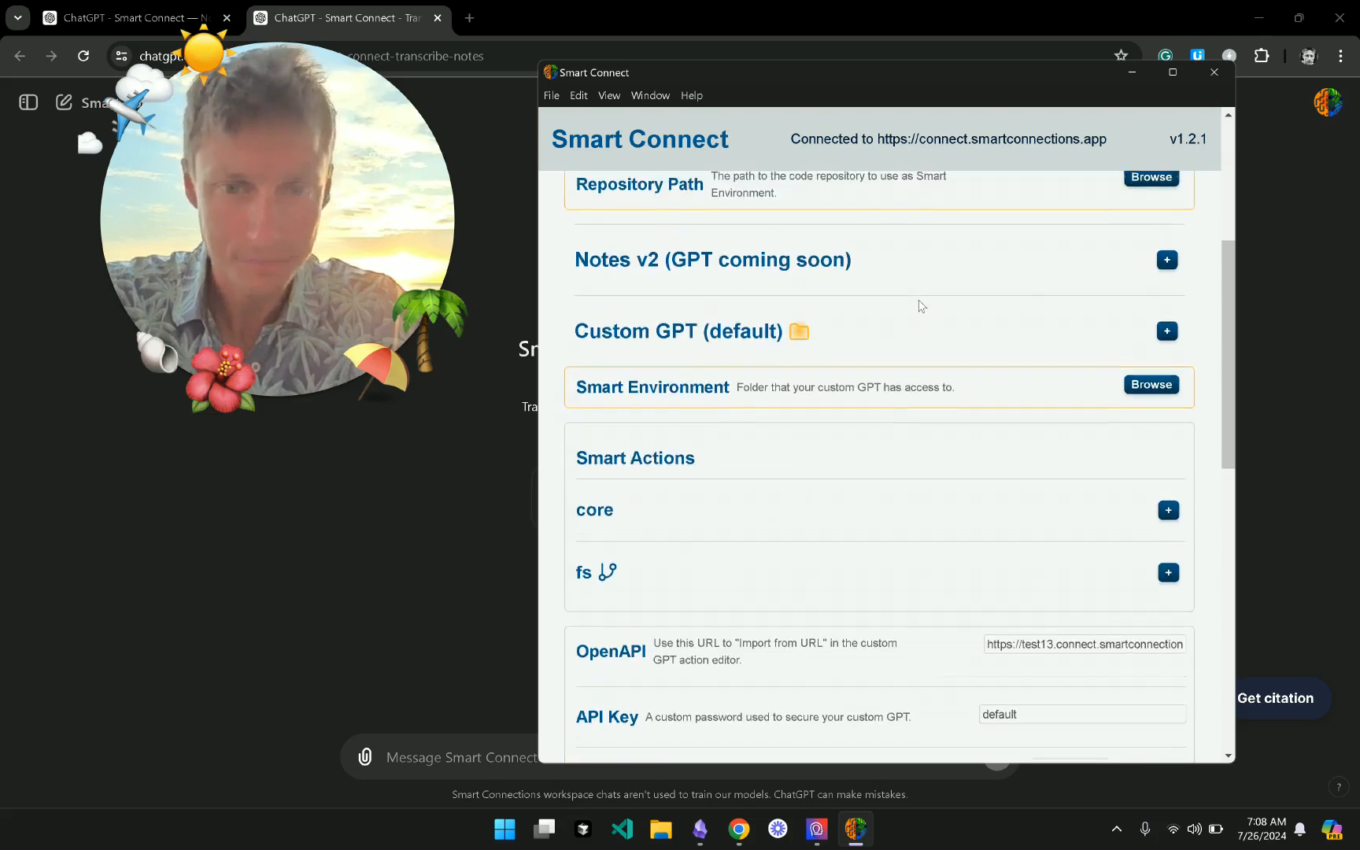
left_click(941, 275)
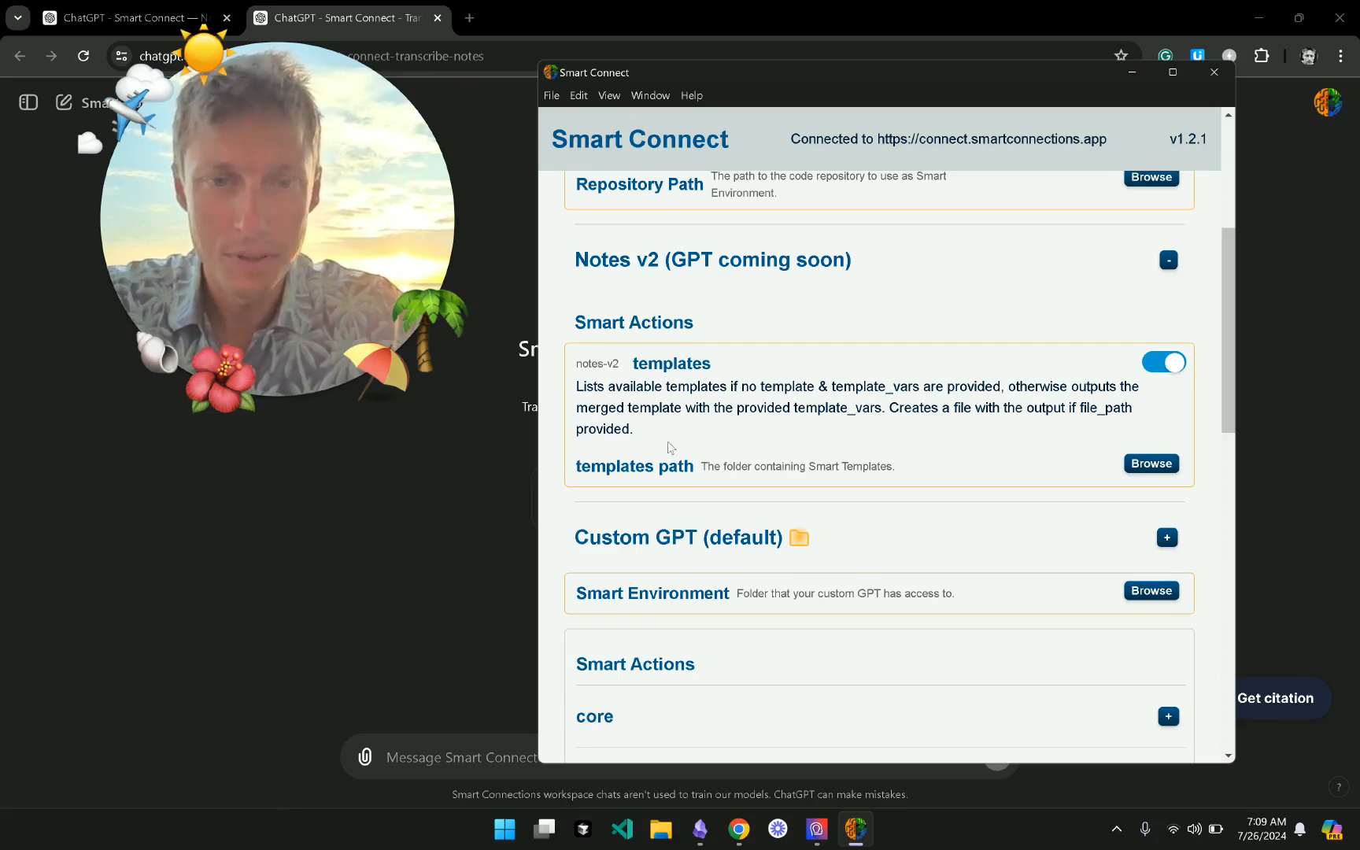
- Read the Notes v2 templates action and its still-unset templates path
left_click_drag(276, 266, 352, 251)
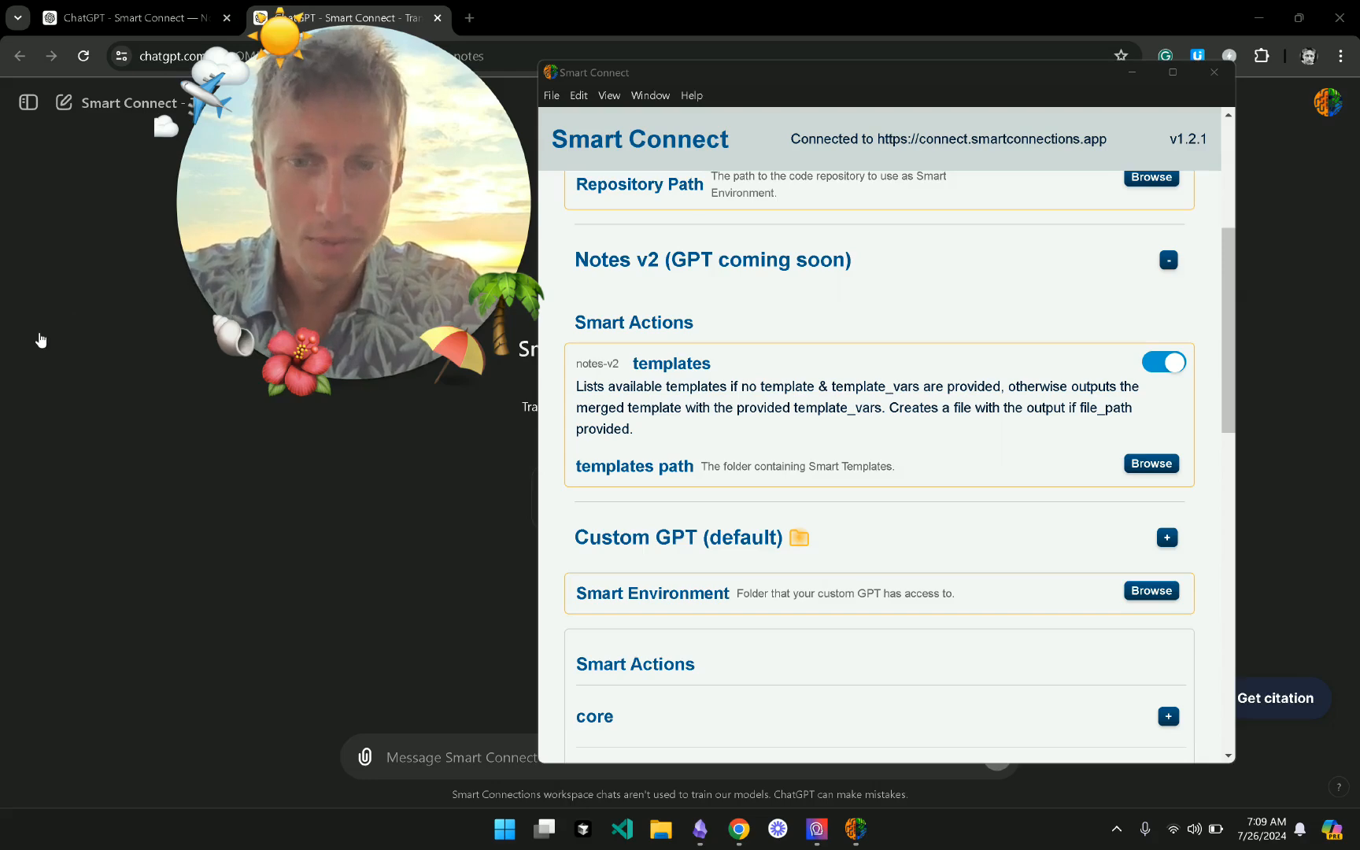
scroll(903, 322, "down", 1)
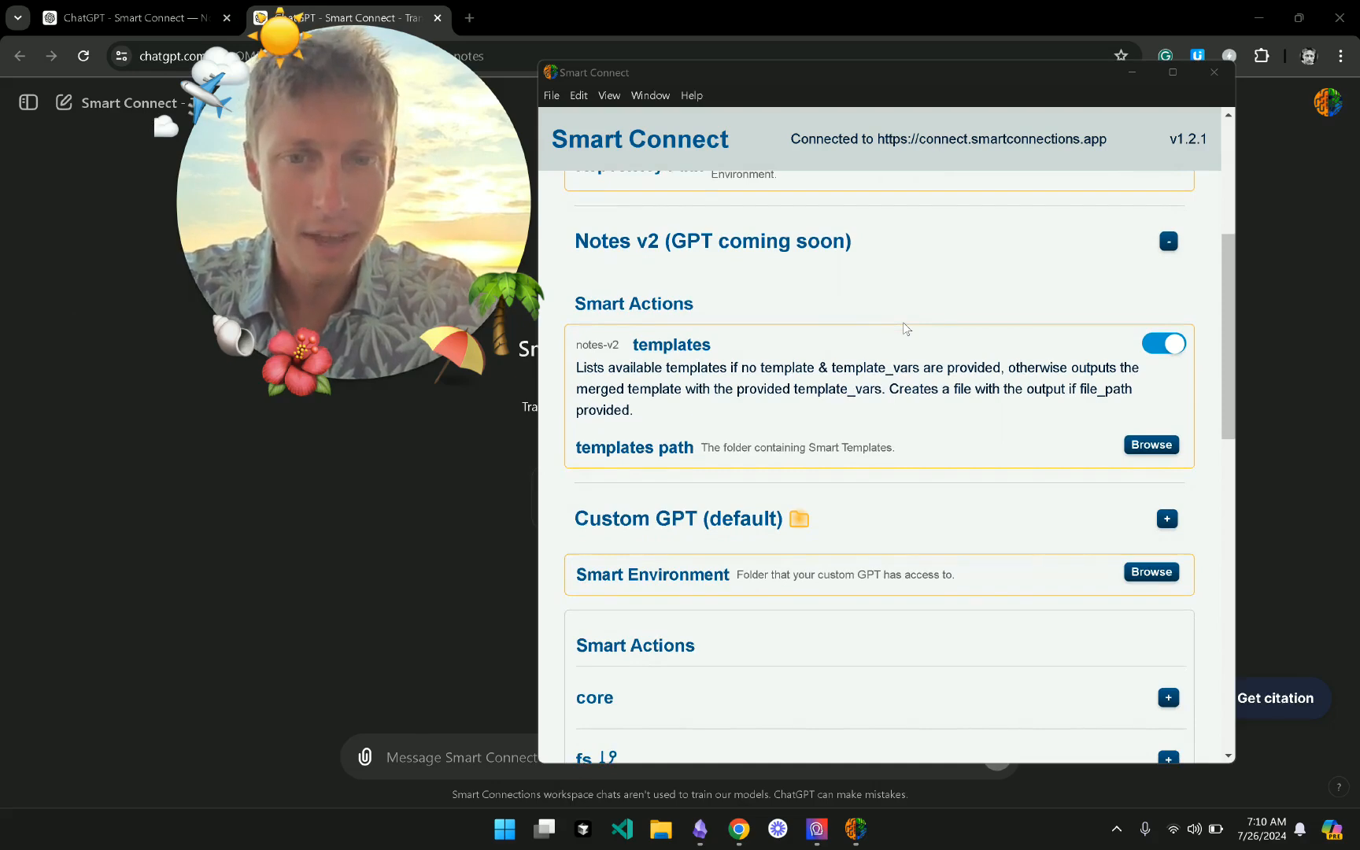
- Set the Notes v2 templates path to the smart-templates folder in the obsidian-1 vault
left_click(1150, 445)
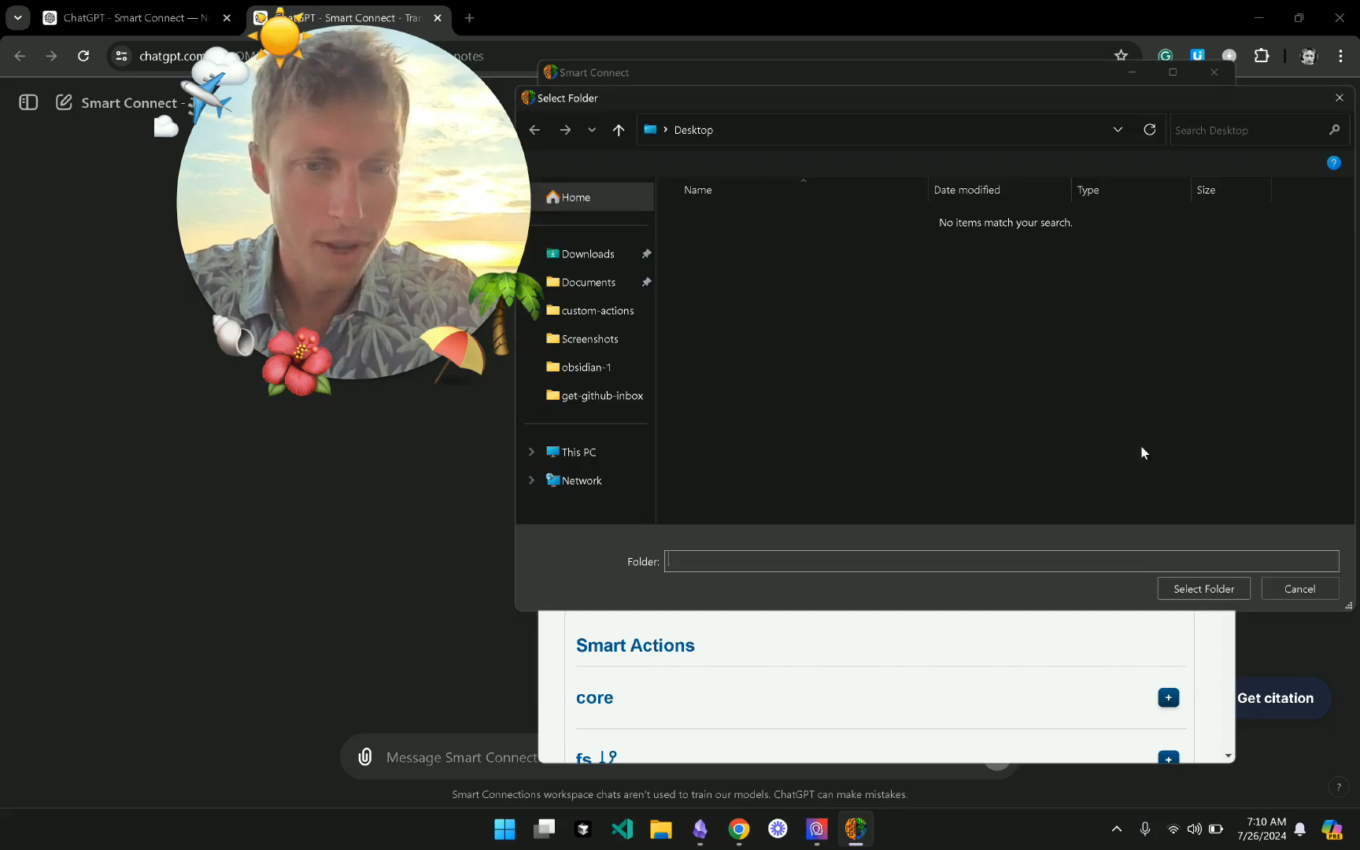
left_click(617, 285)
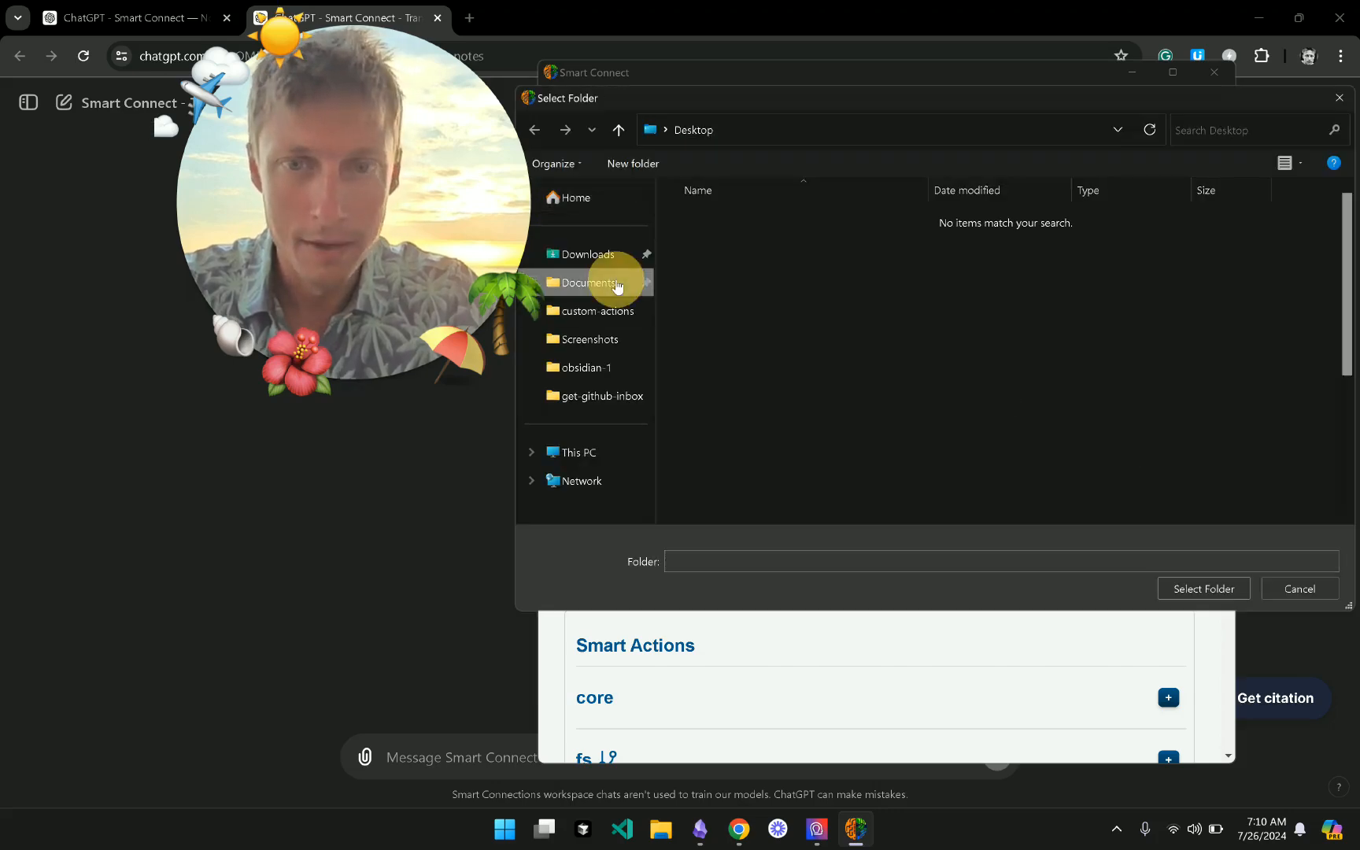
left_click(618, 371)
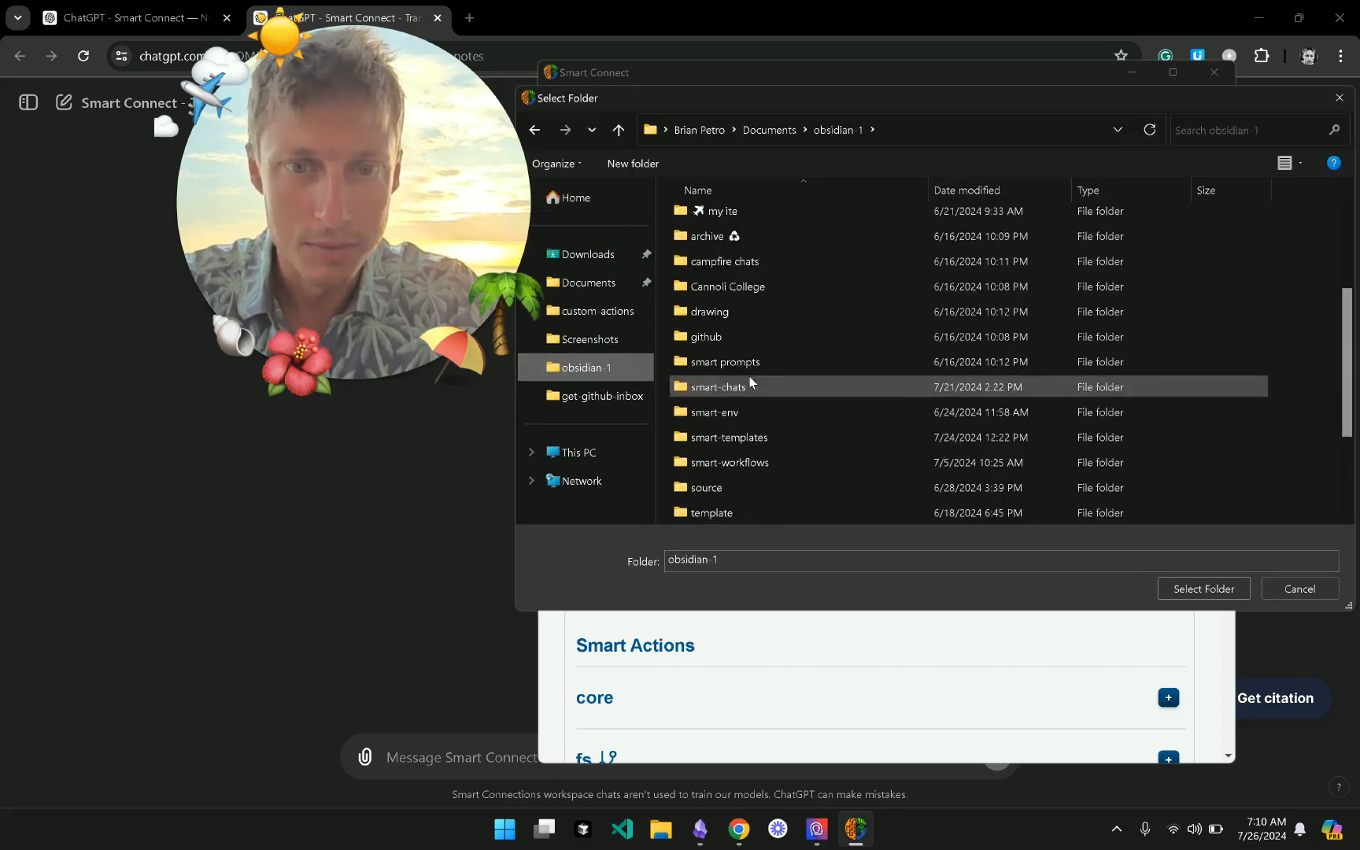
scroll(749, 376, "down", 1)
left_click(728, 361)
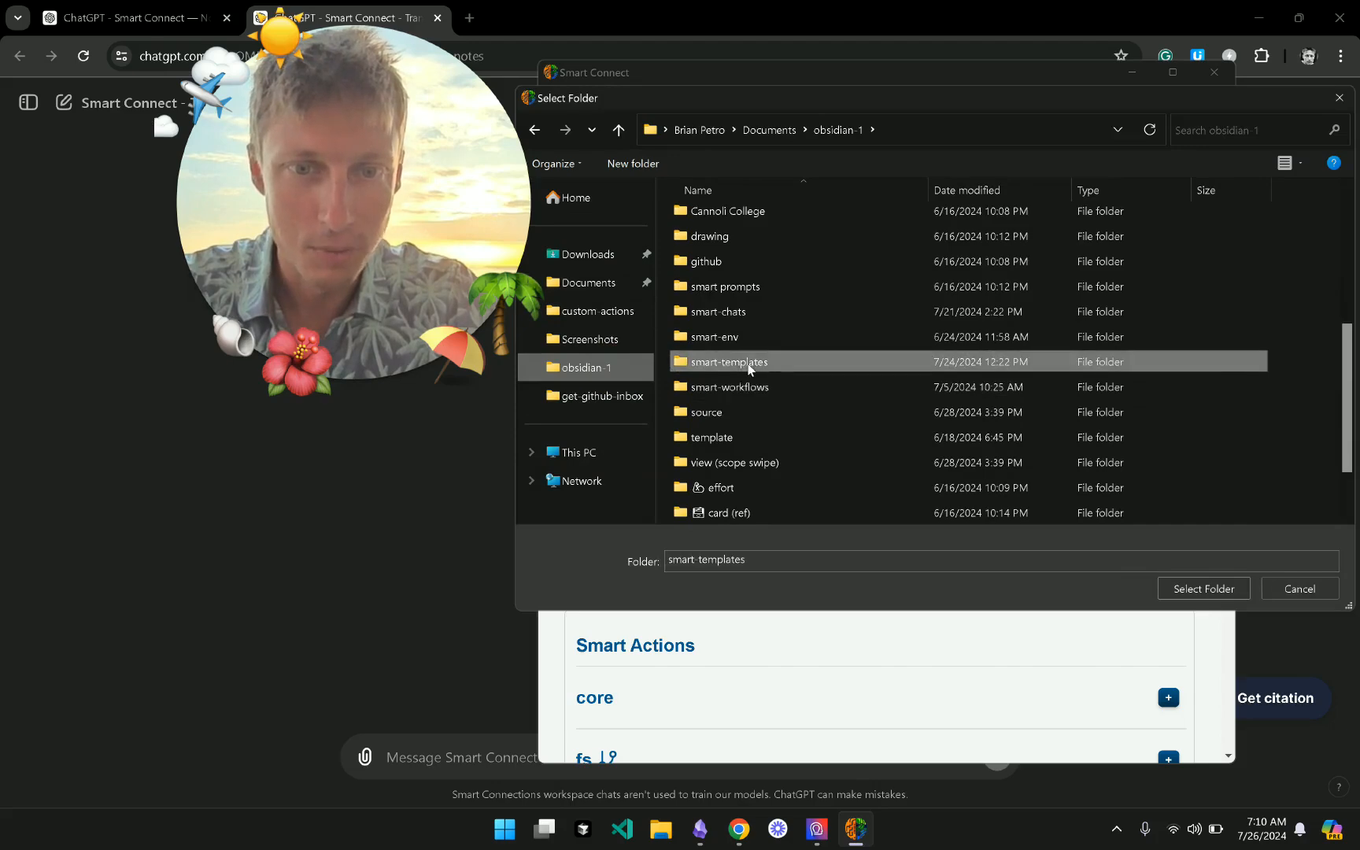
left_click(1215, 590)
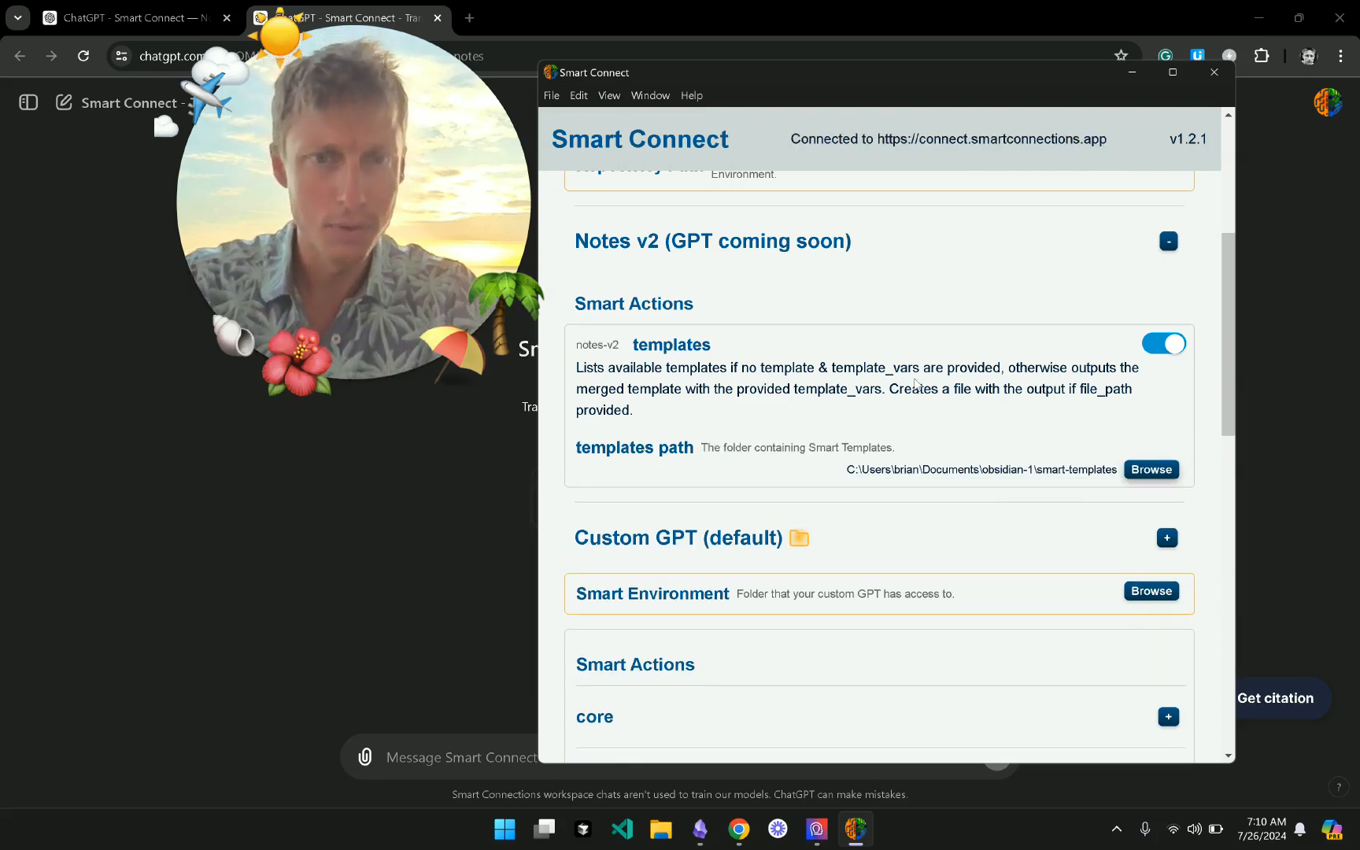
- Expand the Custom GPT notes-v2 actions to review the template toggles and OpenAPI URL
scroll(914, 383, "up", 5)
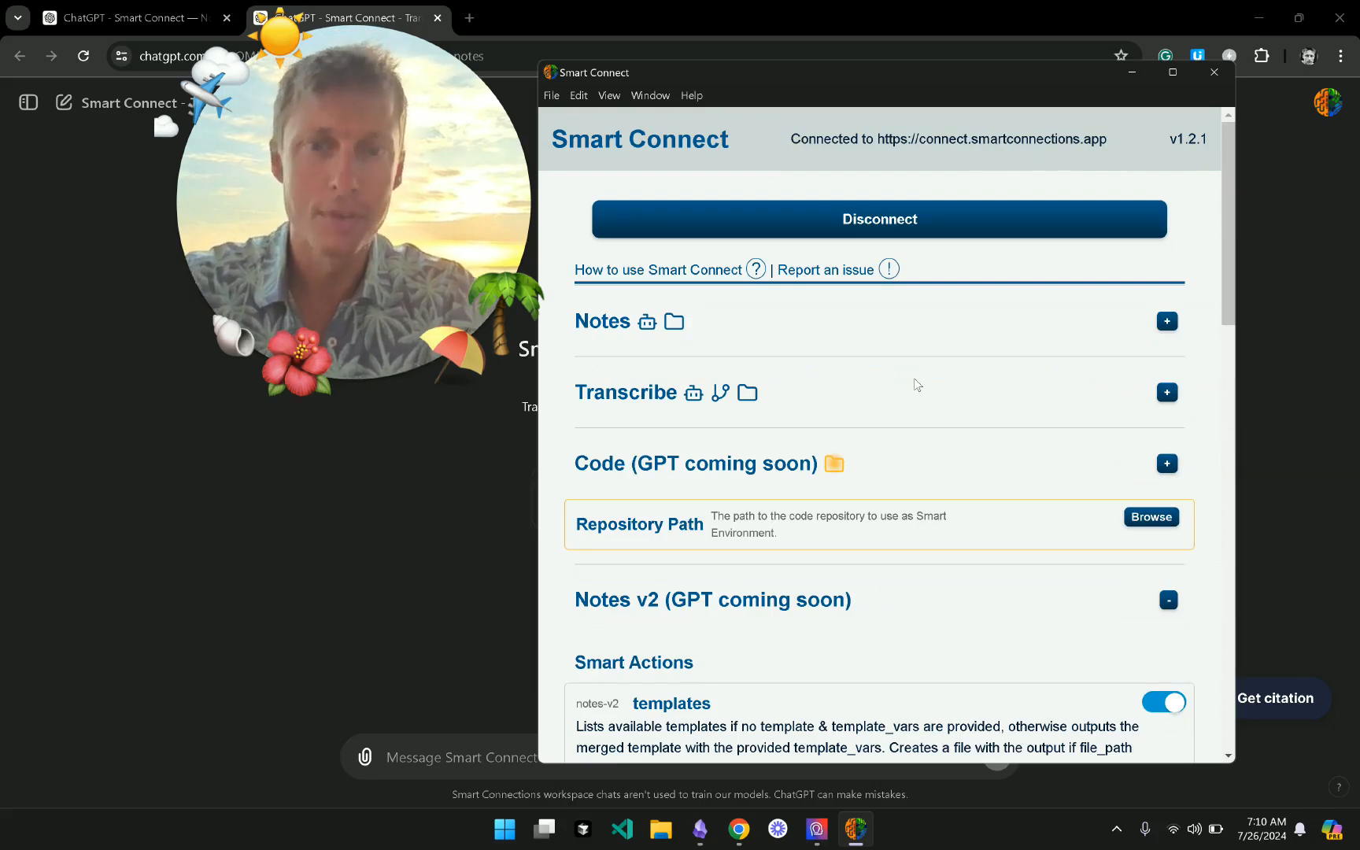
scroll(944, 343, "down", 4)
scroll(944, 343, "down", 1)
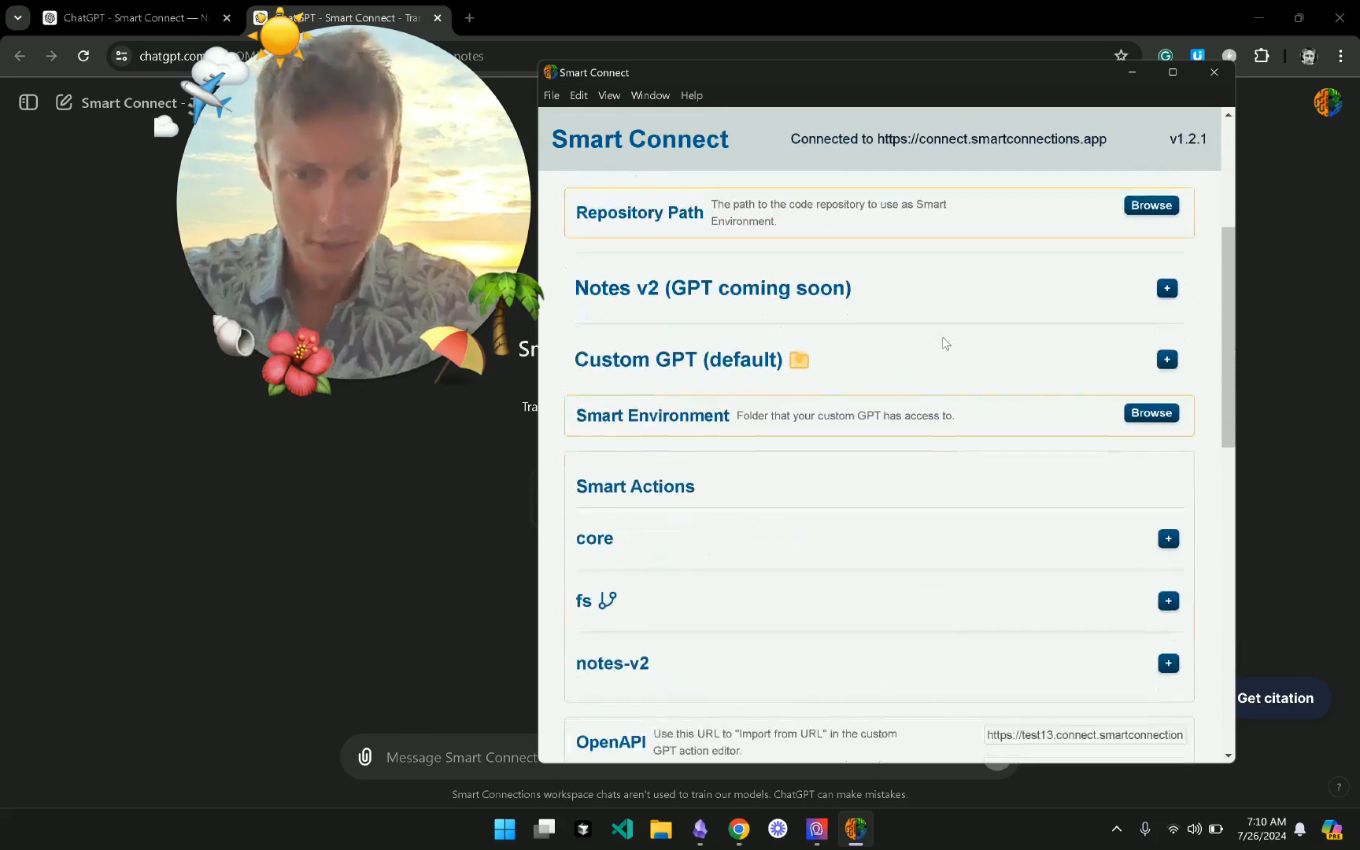
scroll(864, 343, "up", 3)
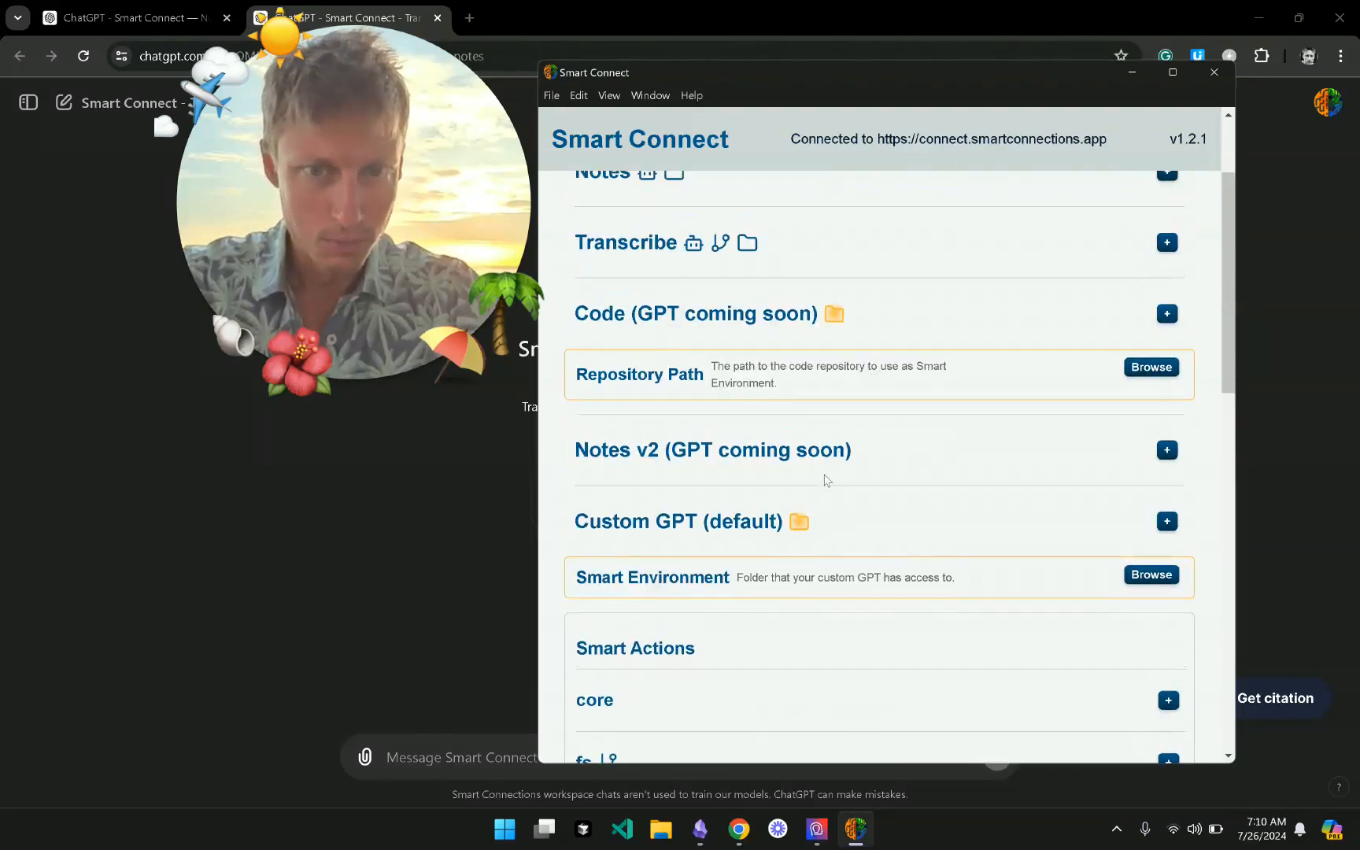
left_click(850, 446)
scroll(950, 535, "down", 1)
scroll(952, 535, "down", 8)
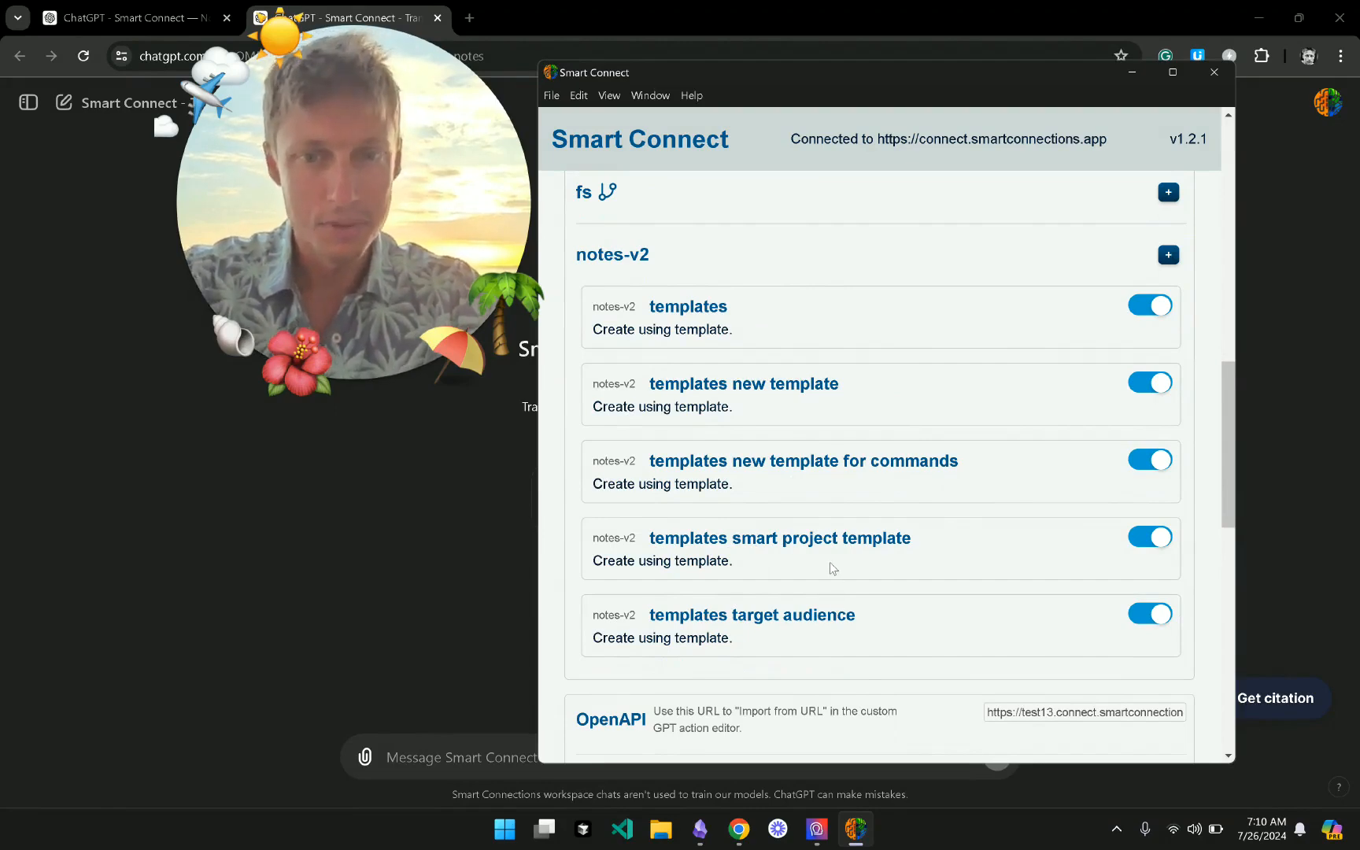
scroll(829, 562, "down", 4)
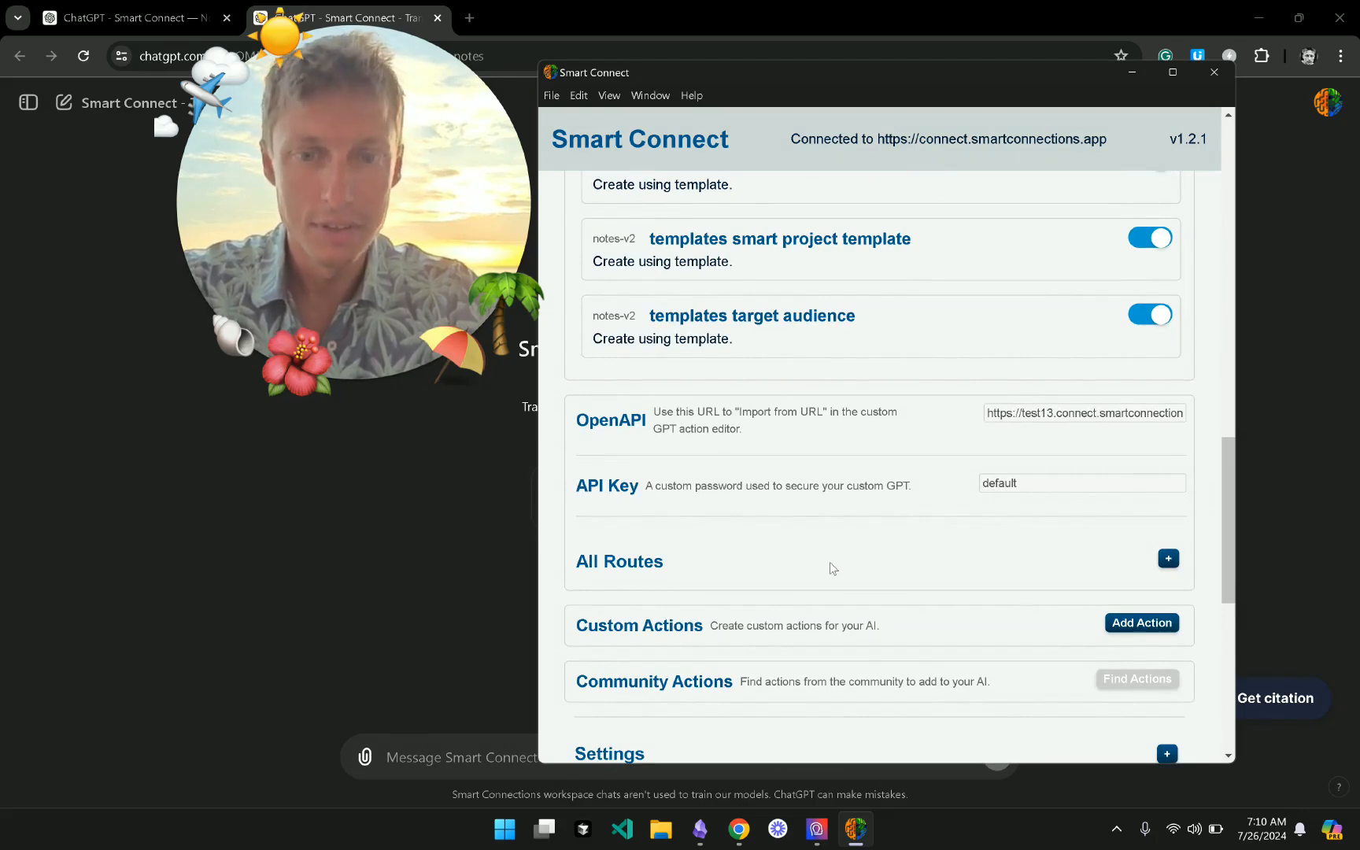
left_click(700, 830)
- Open 'smart project template' from smart-templates and inspect its PROJECT WHY placeholder heading
scroll(200, 606, "down", 10)
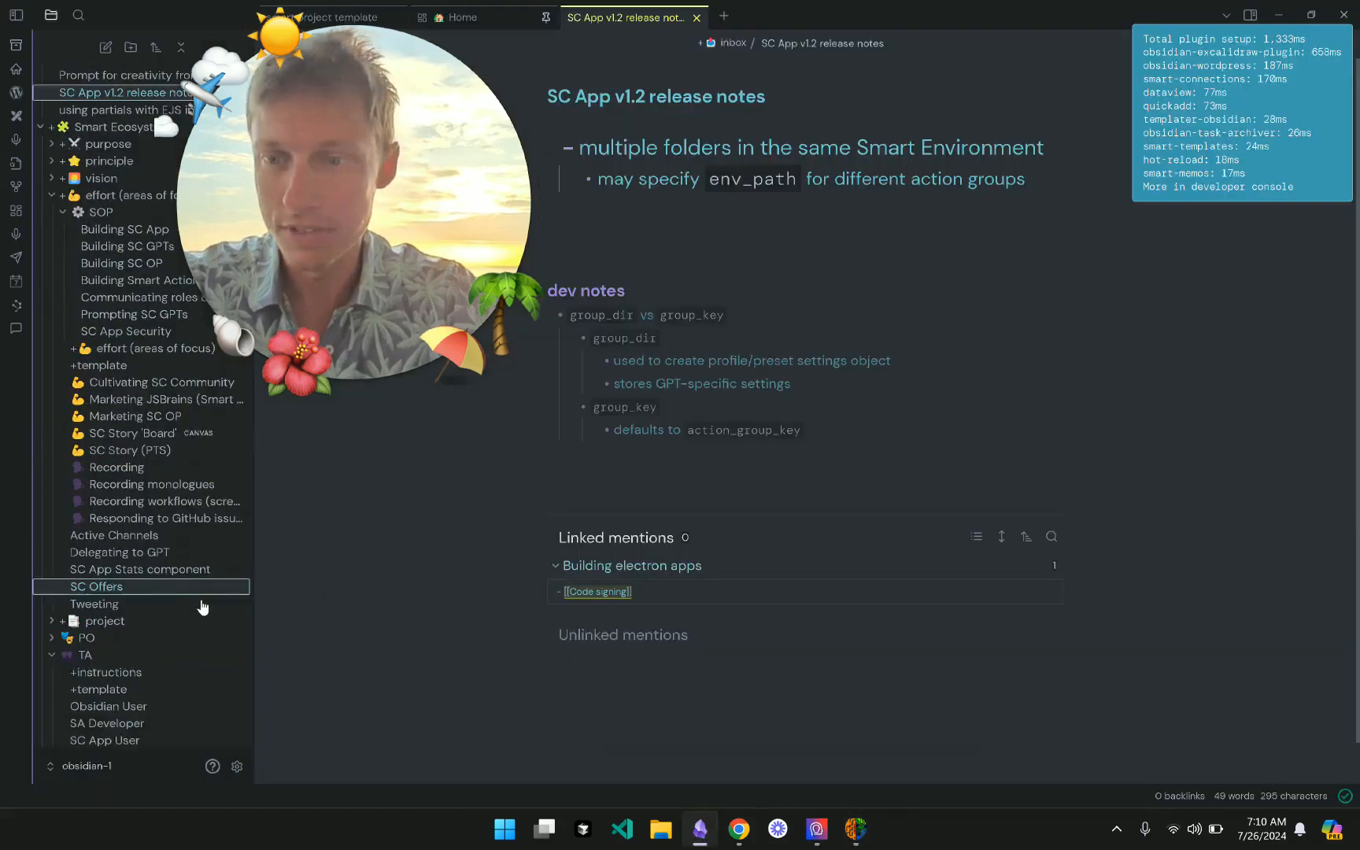
scroll(201, 607, "down", 15)
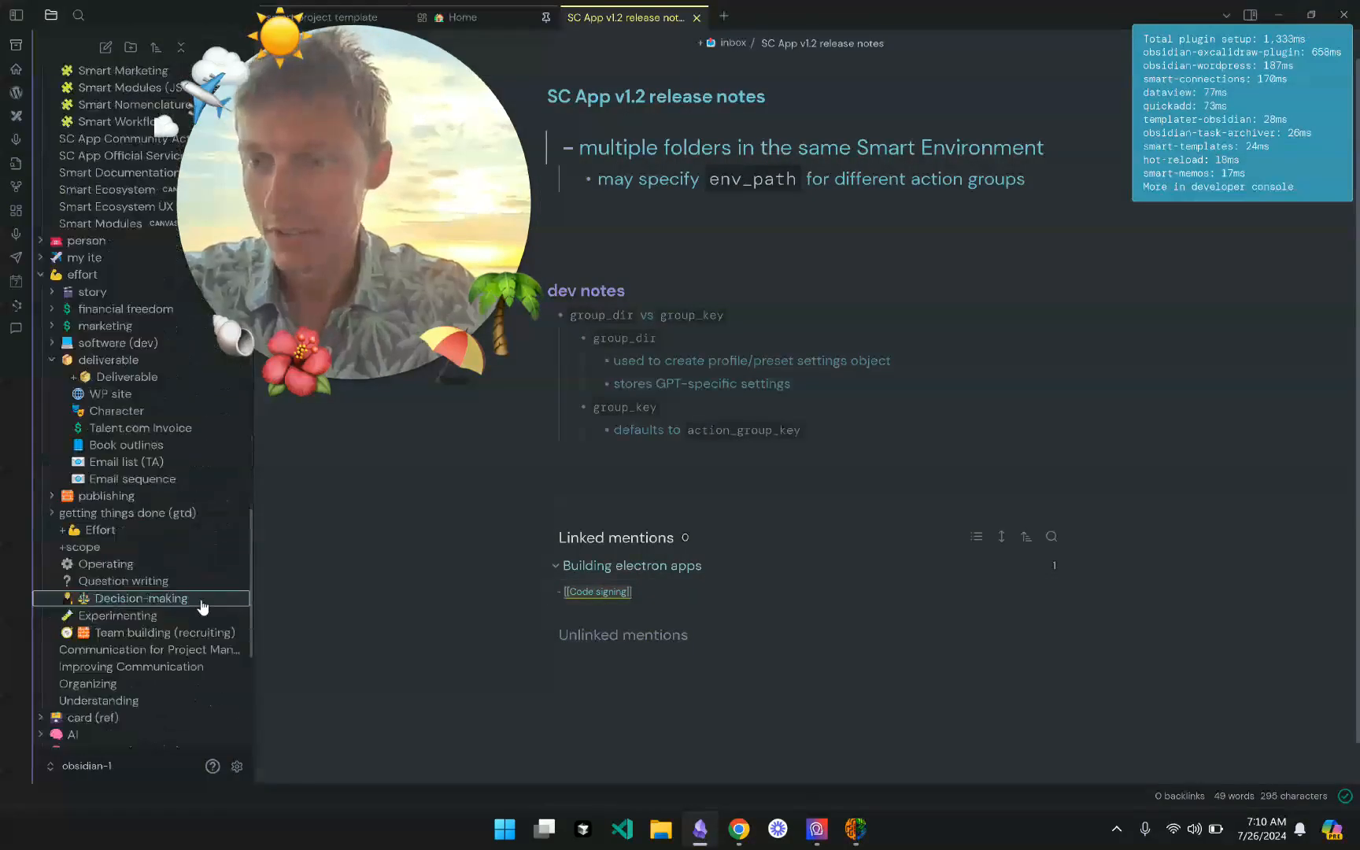
scroll(201, 606, "down", 2)
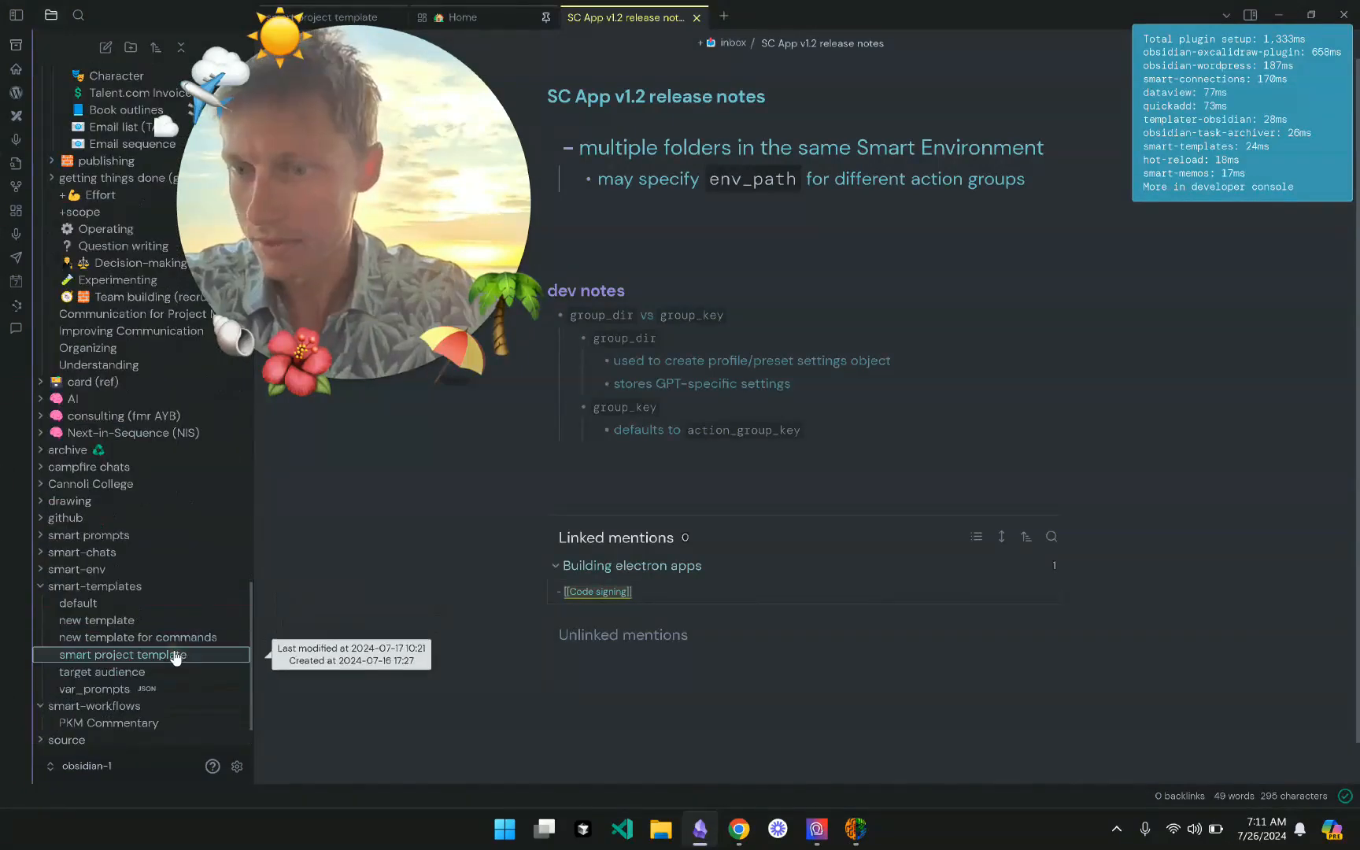
left_click(174, 655)
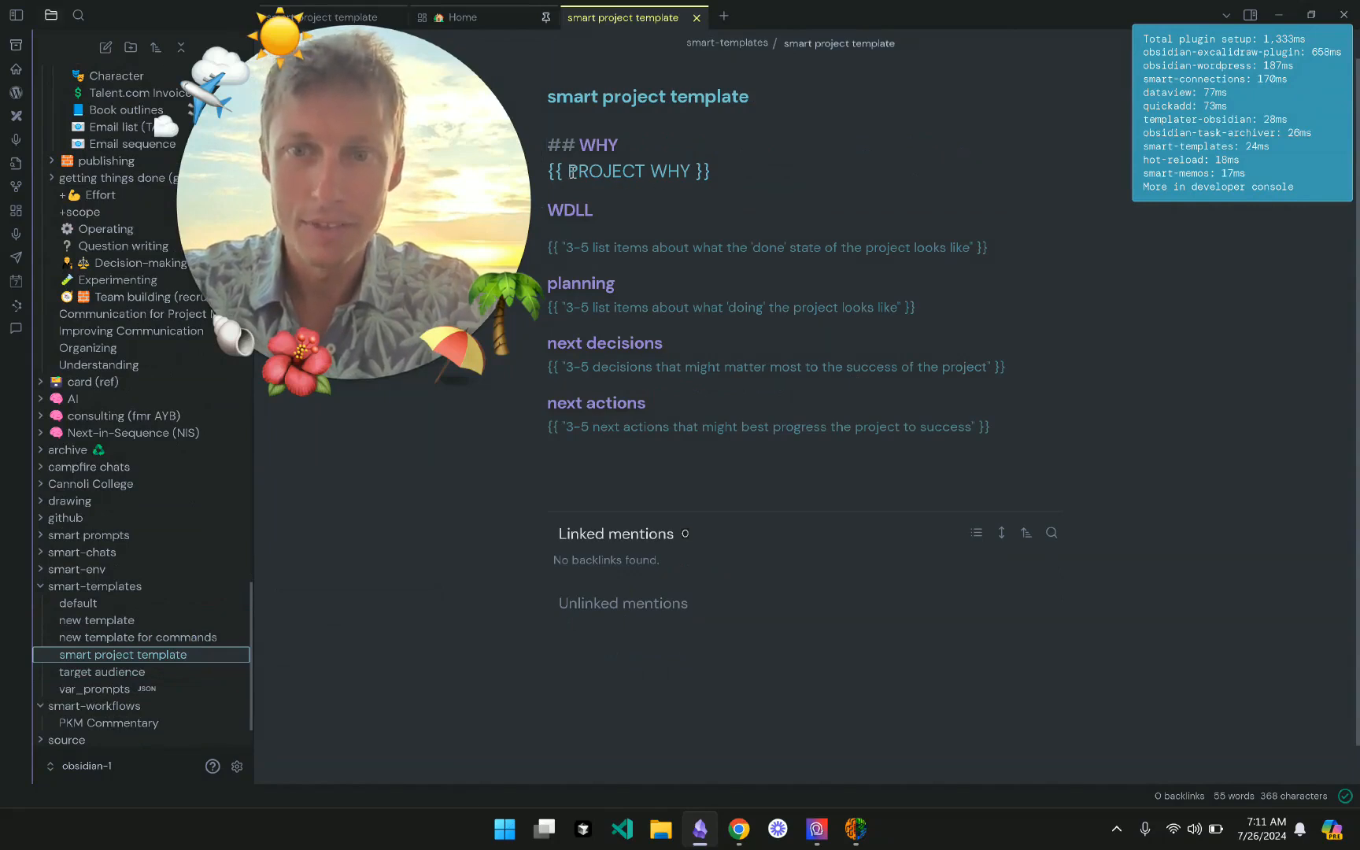
left_click(691, 172)
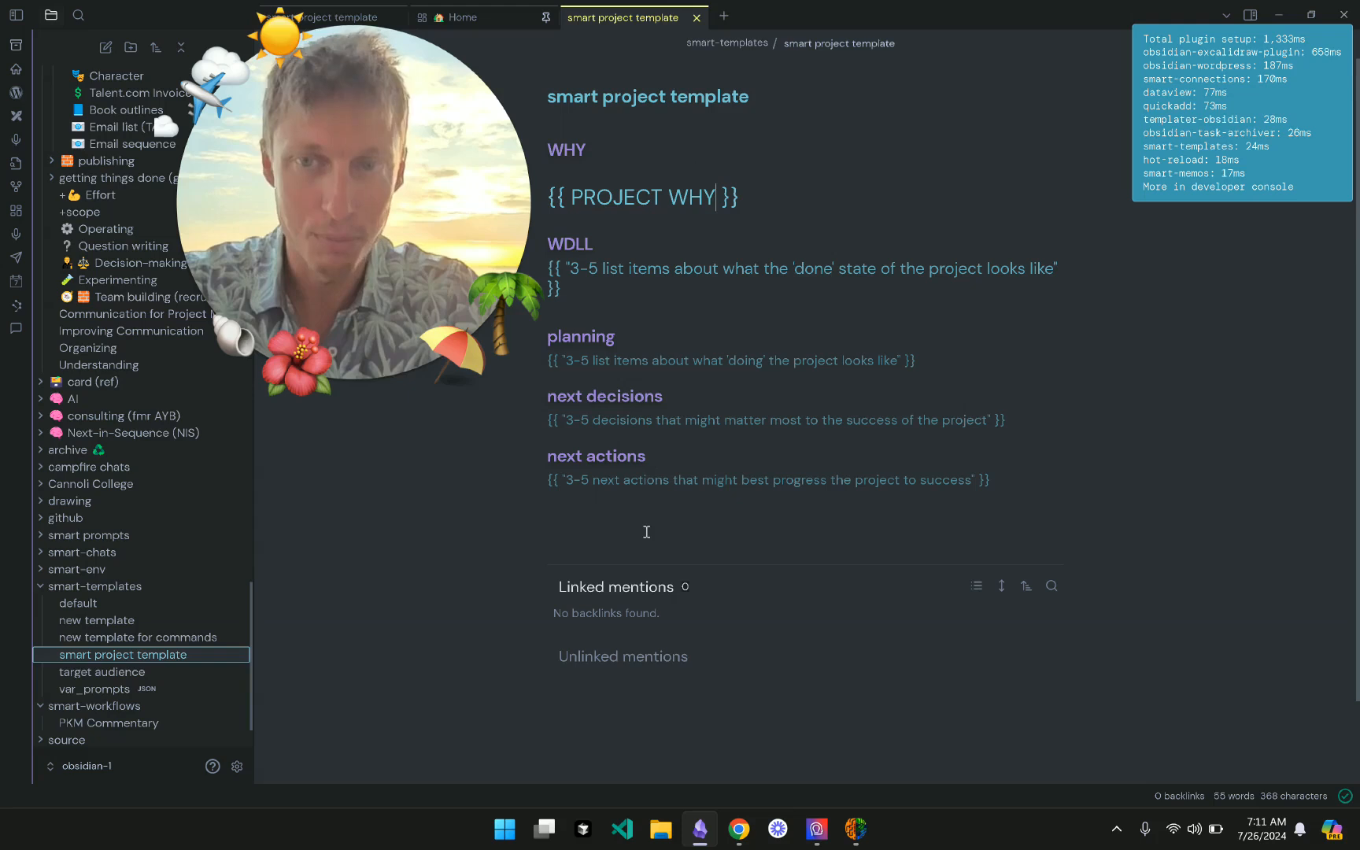
left_click(631, 165)
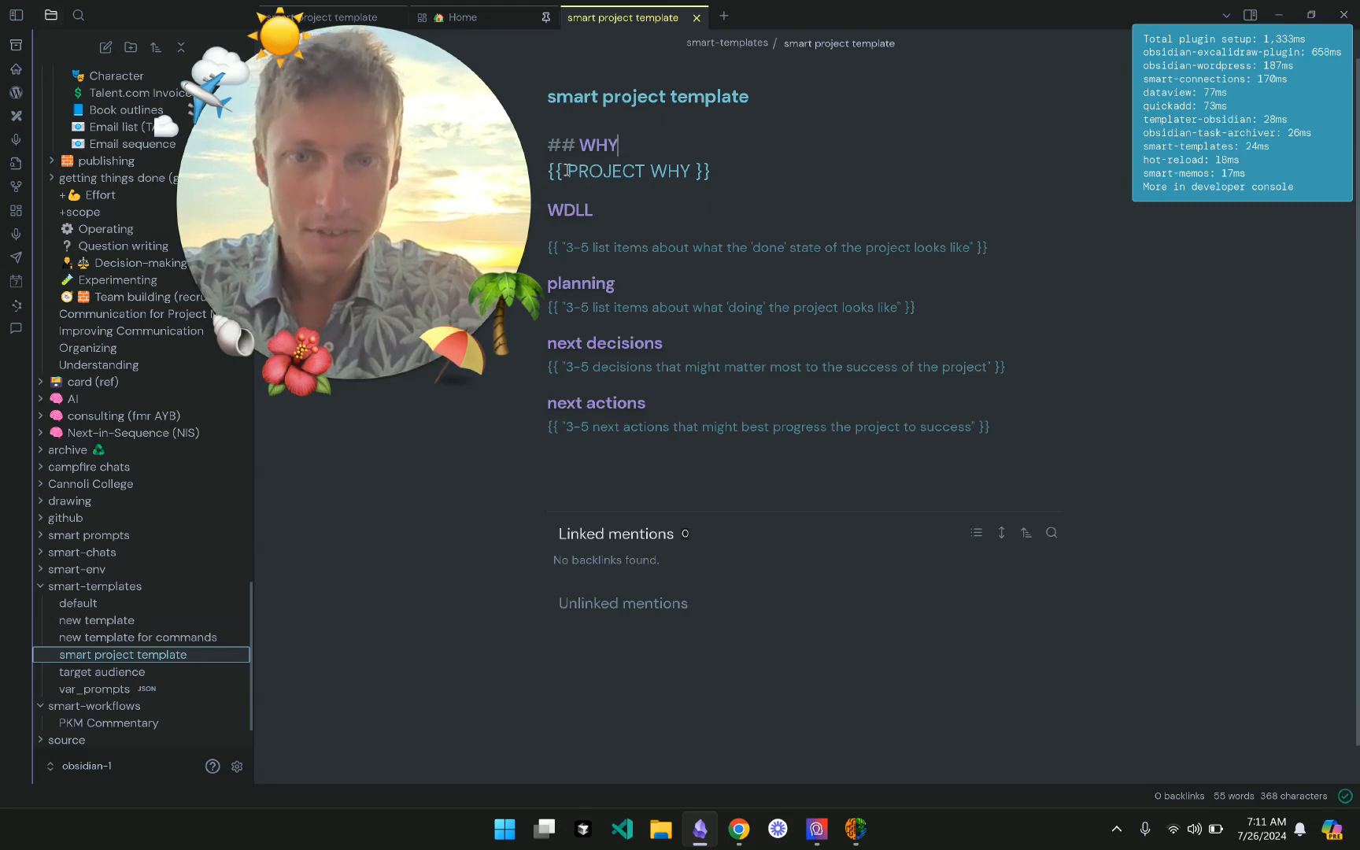
left_click(237, 767)
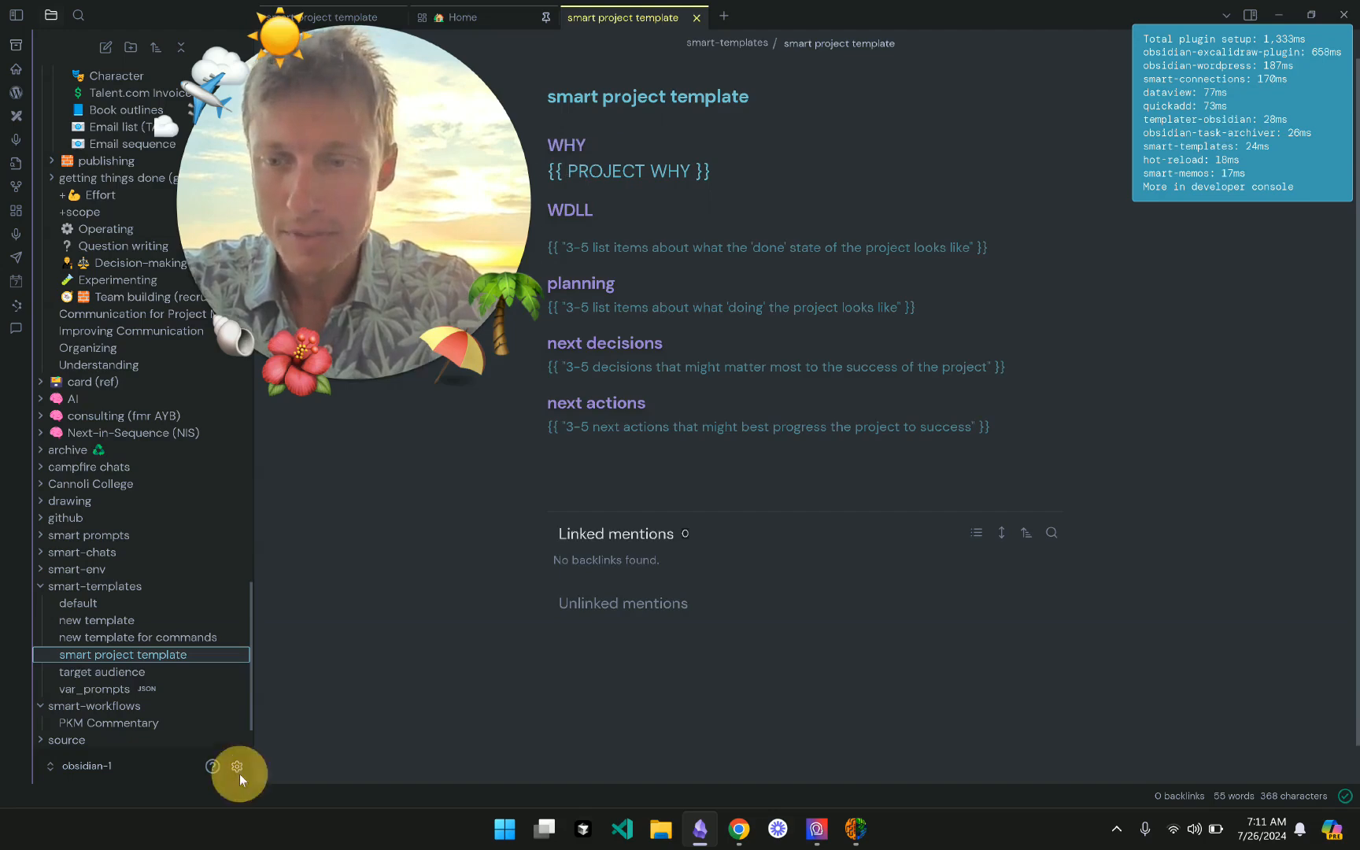
left_click(364, 622)
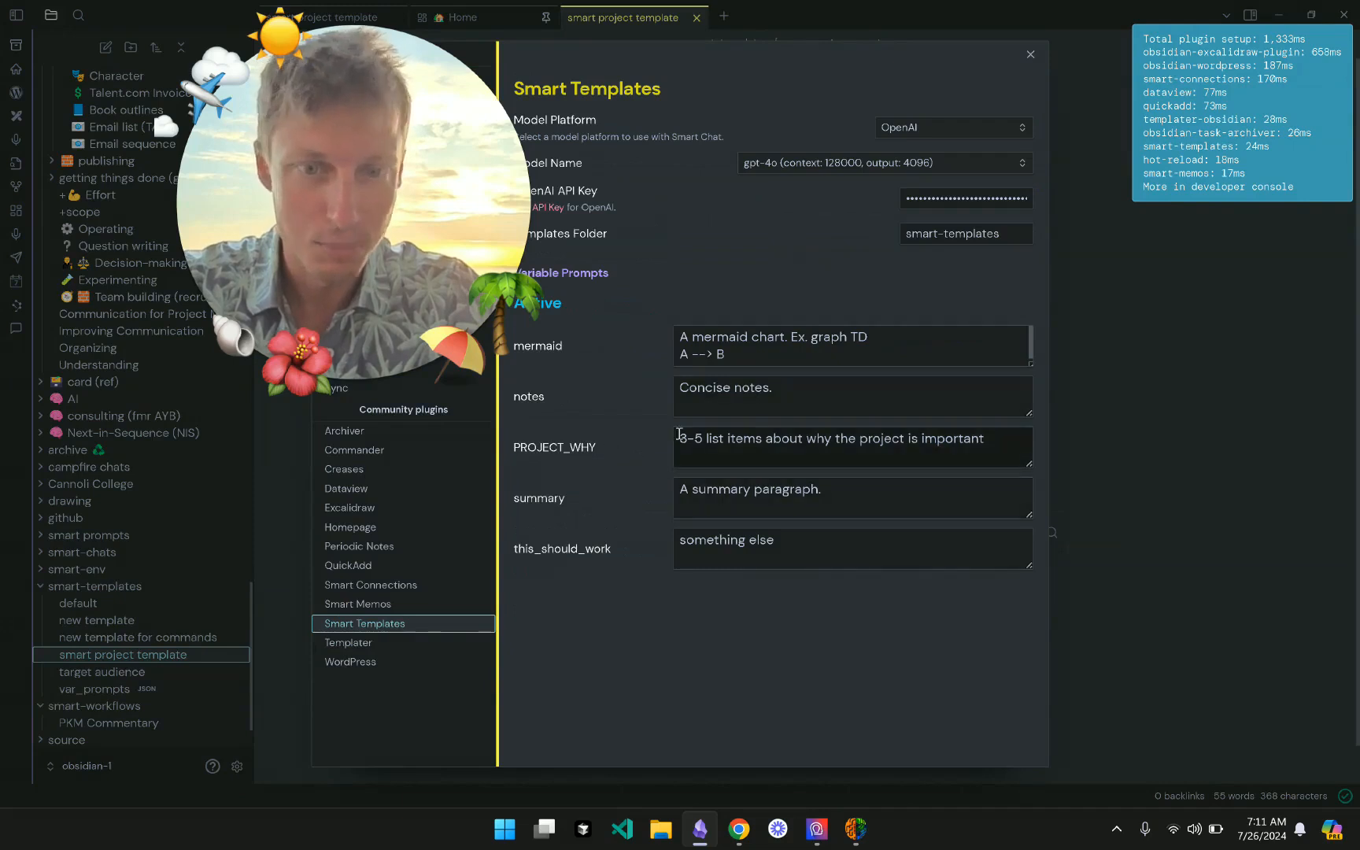
left_click_drag(676, 435, 1023, 446)
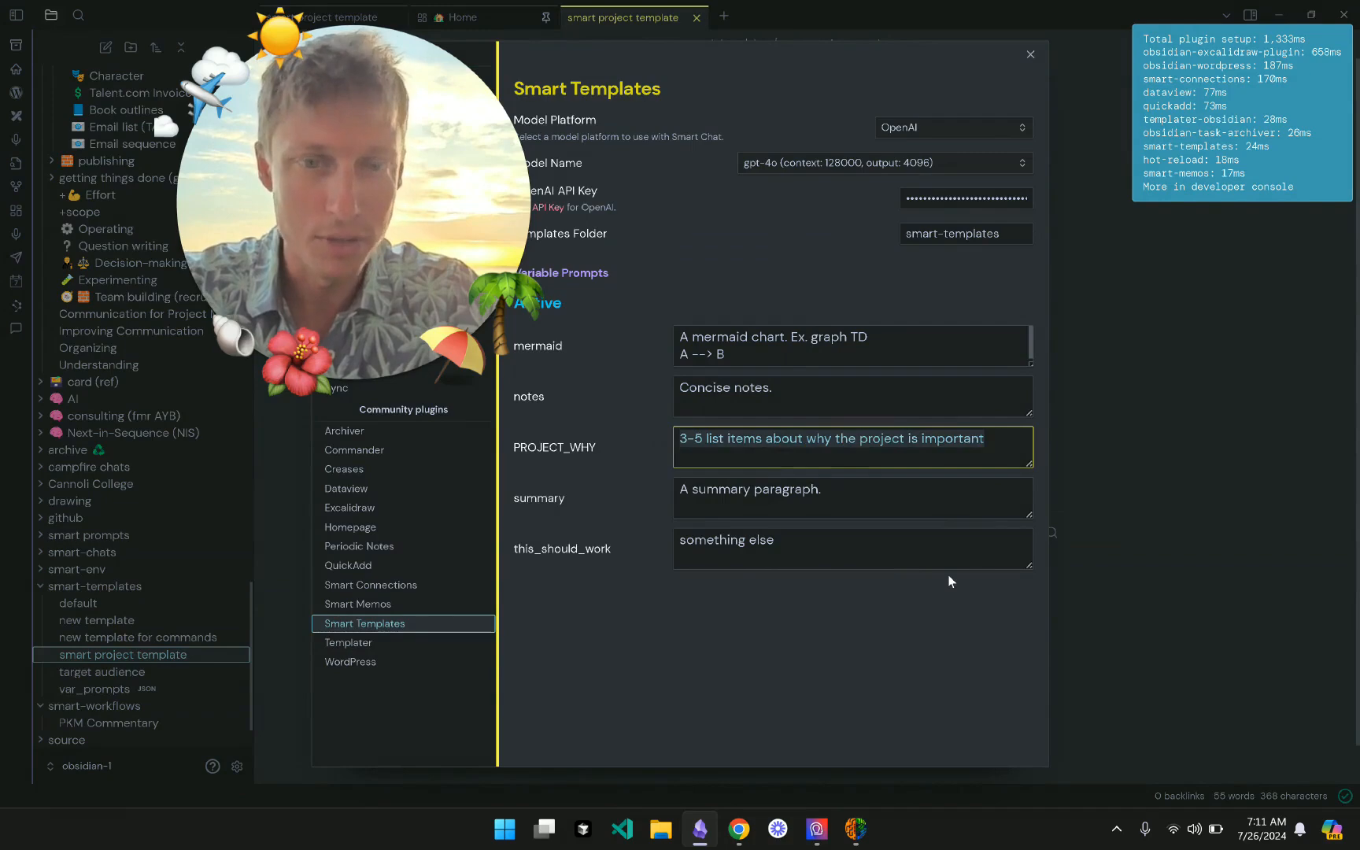
left_click(1030, 54)
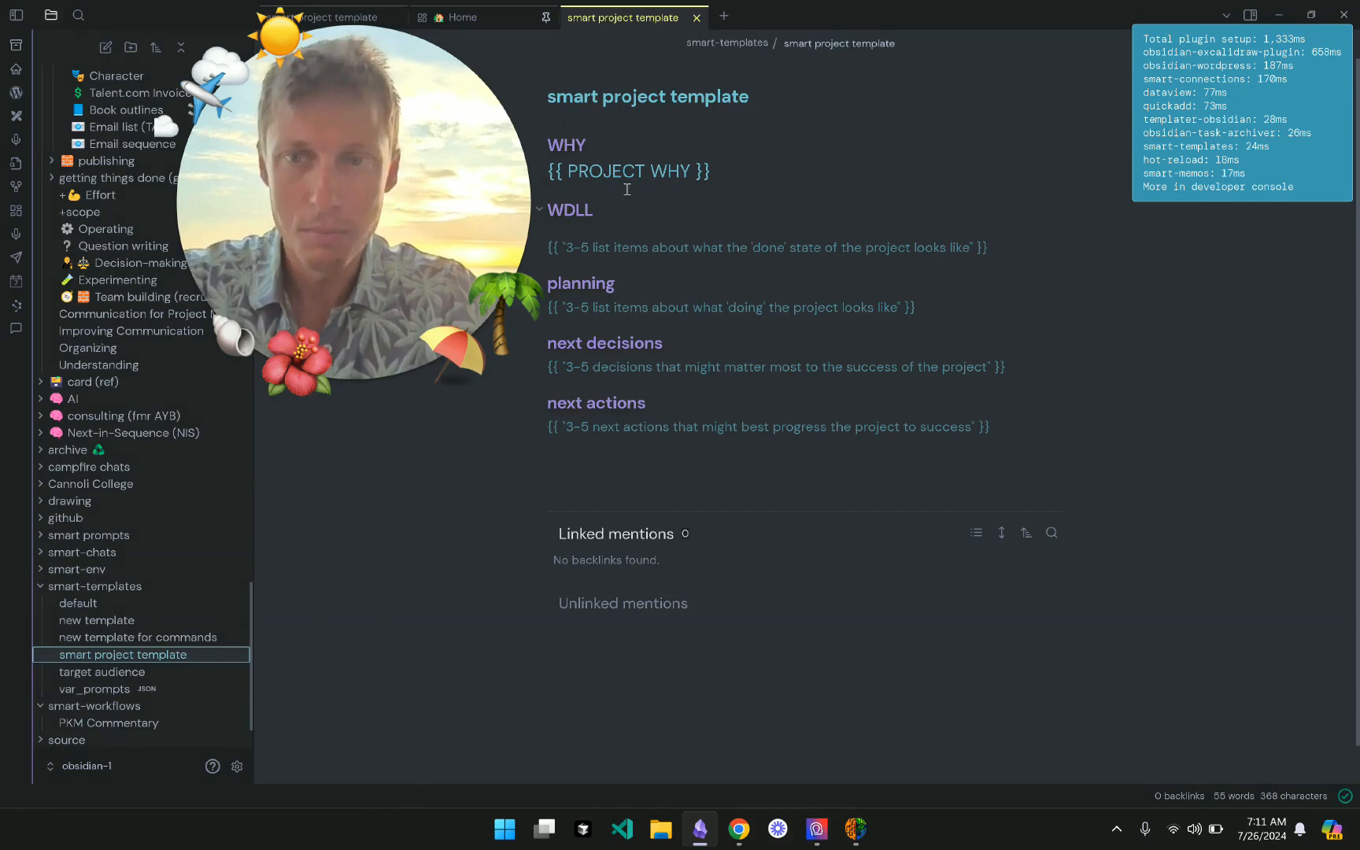
- Step through the WHY, WDLL, planning and next actions placeholder lines, then bring Smart Connect forward
triple_click(731, 174)
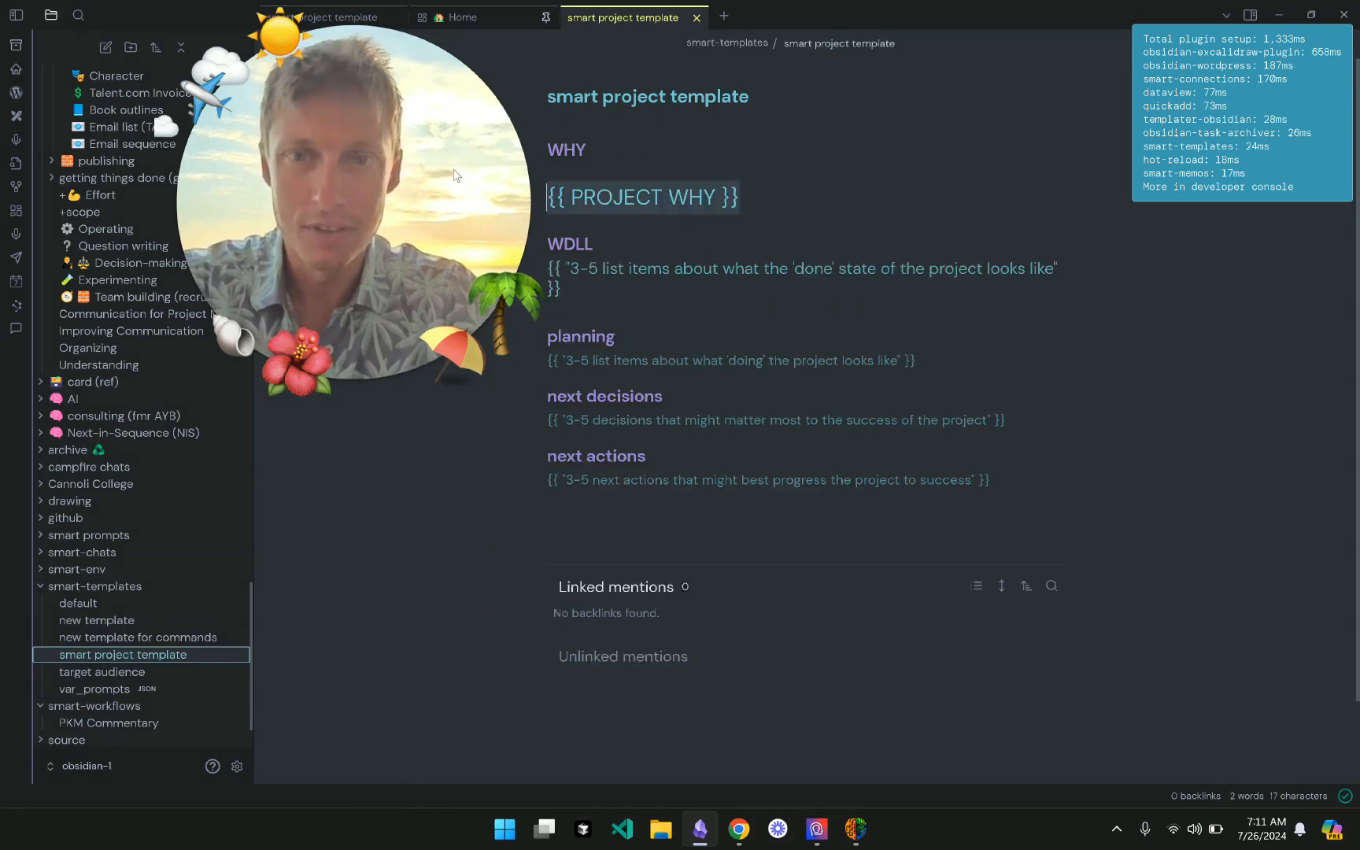
left_click(674, 307)
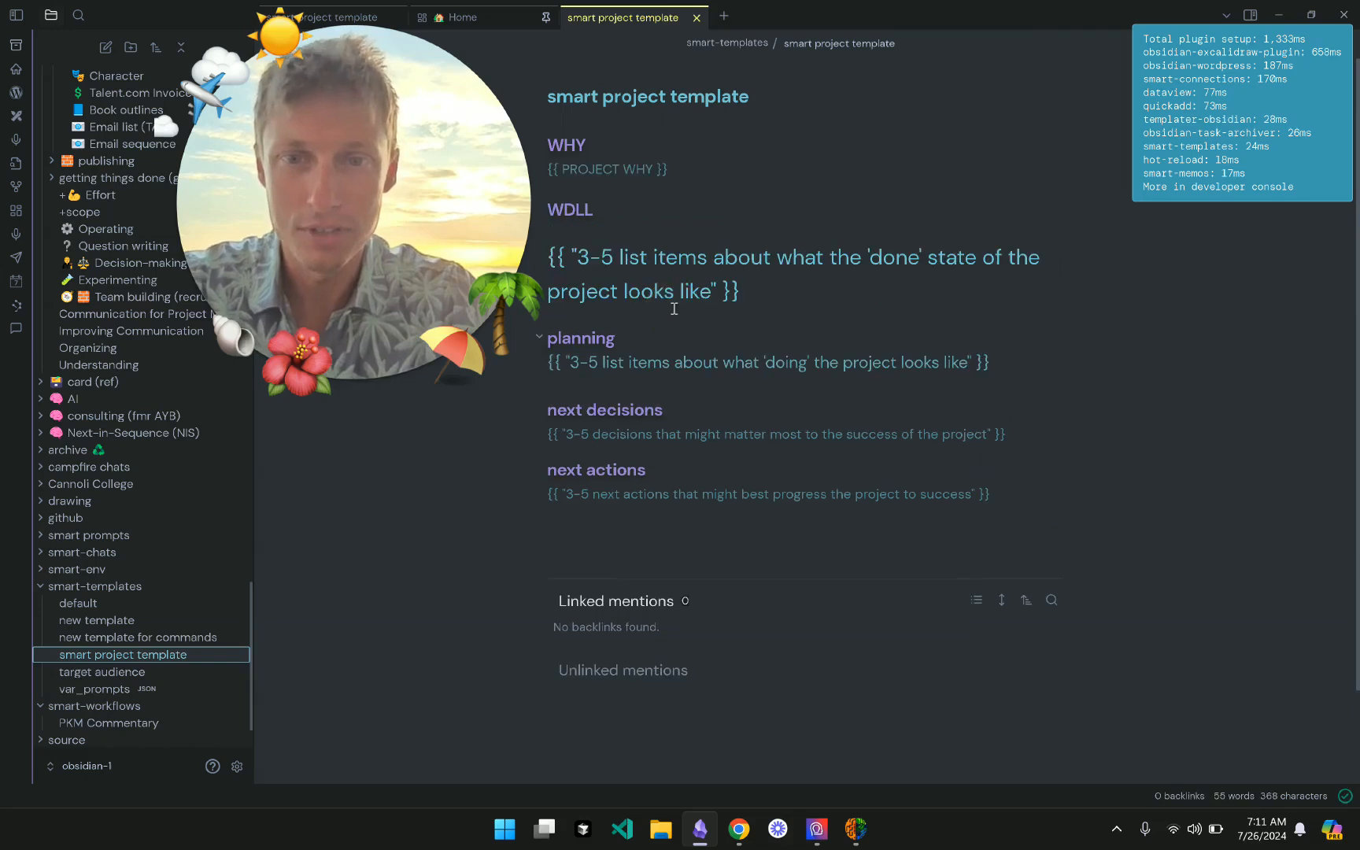
left_click(582, 256)
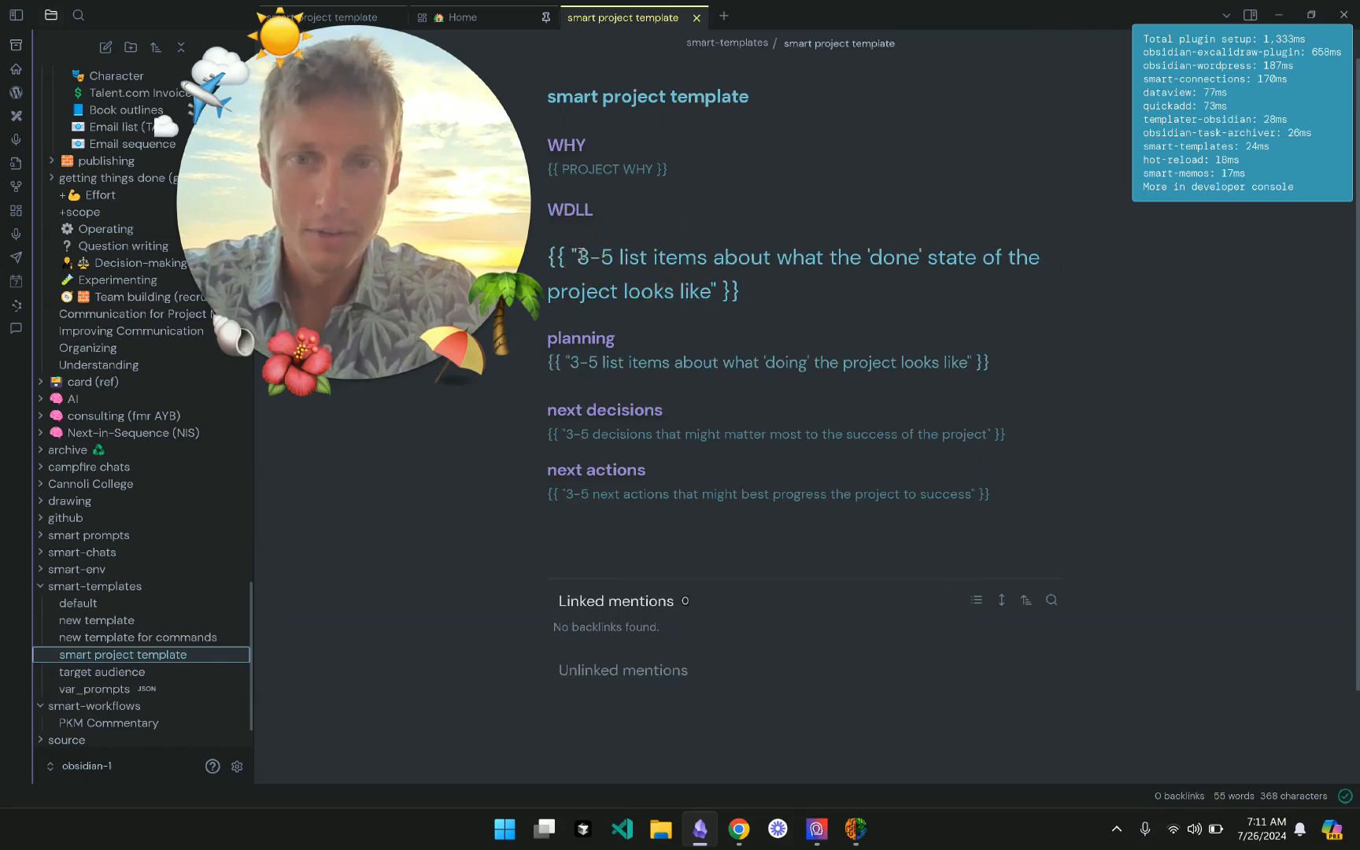
left_click(722, 361)
left_click(814, 485)
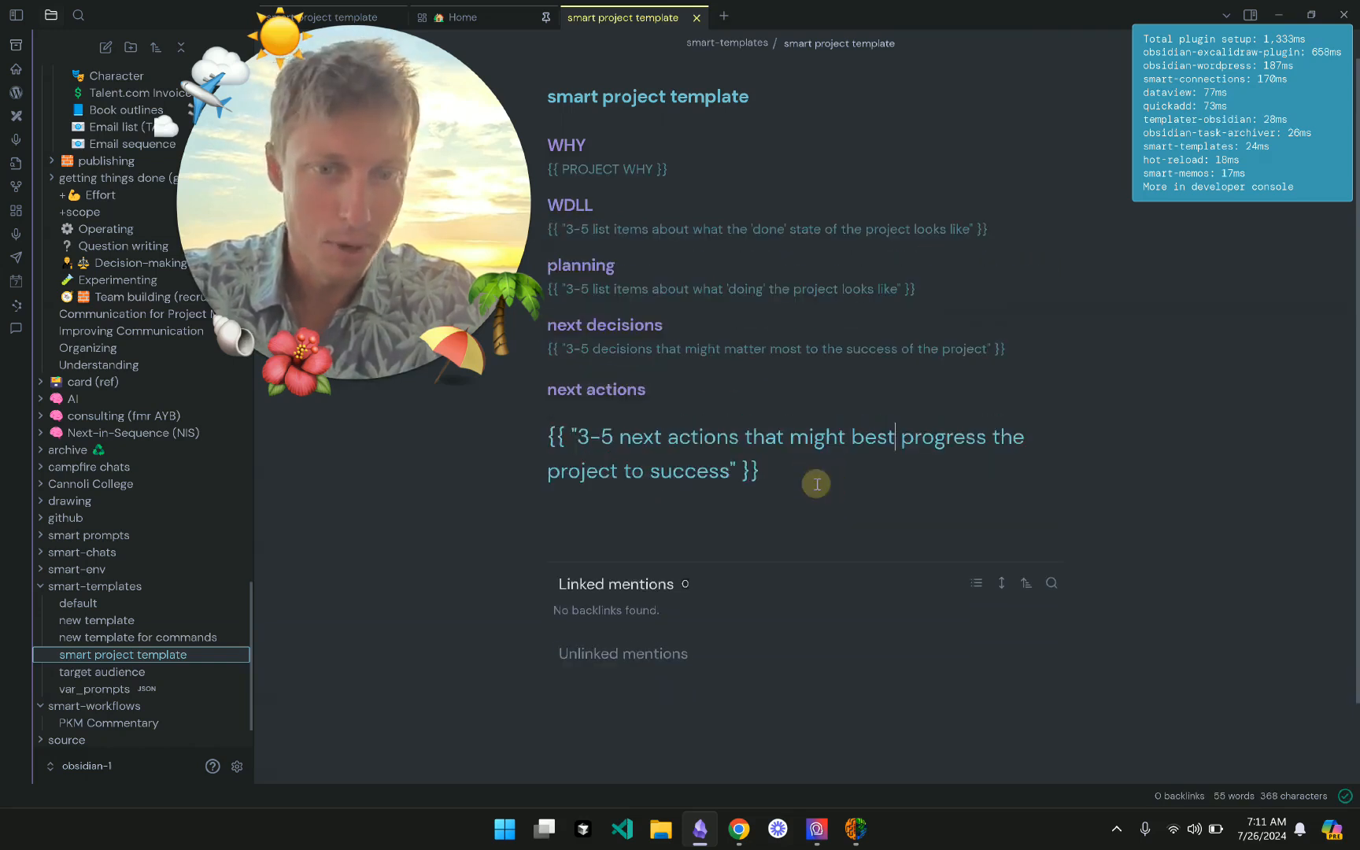
left_click(941, 227)
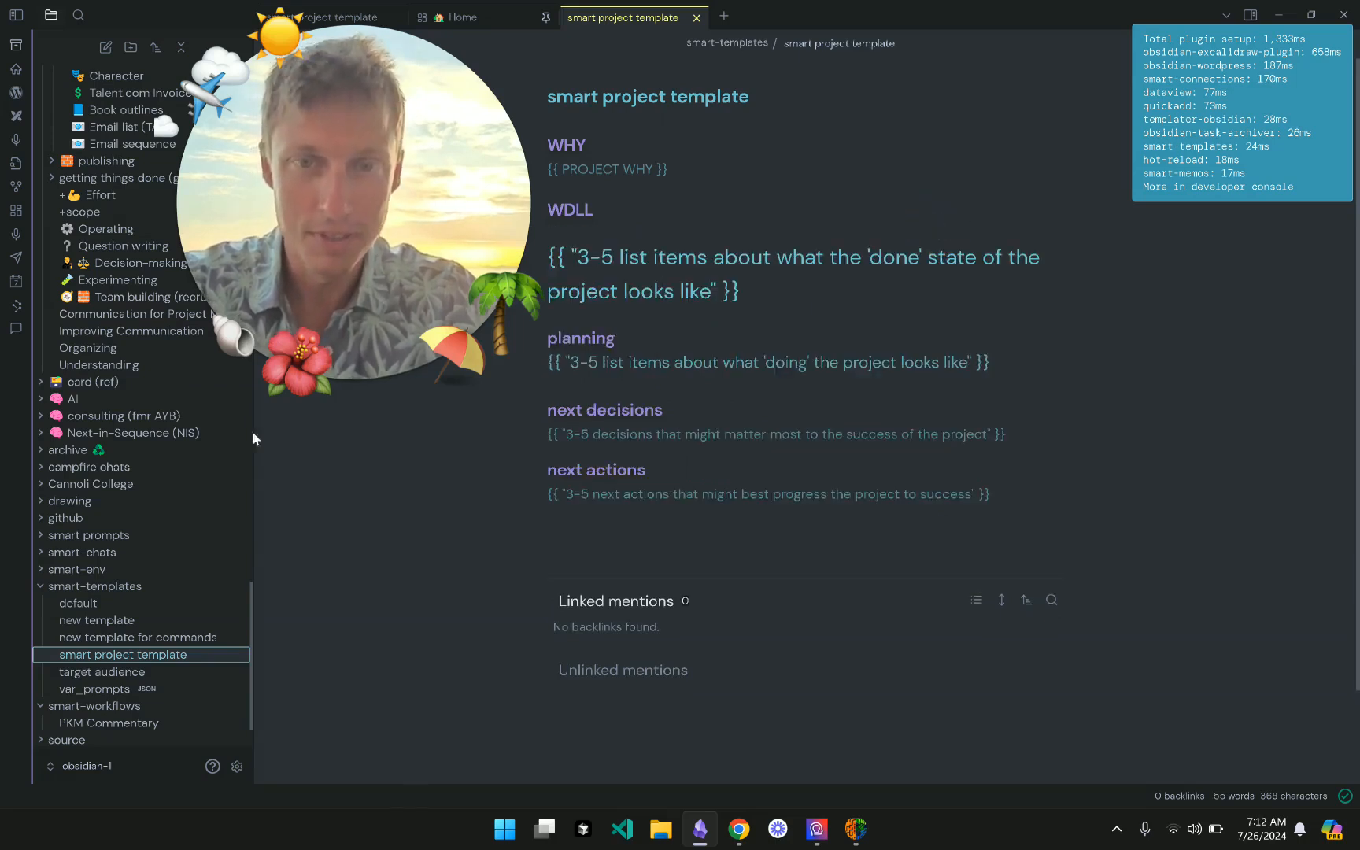
left_click(581, 262)
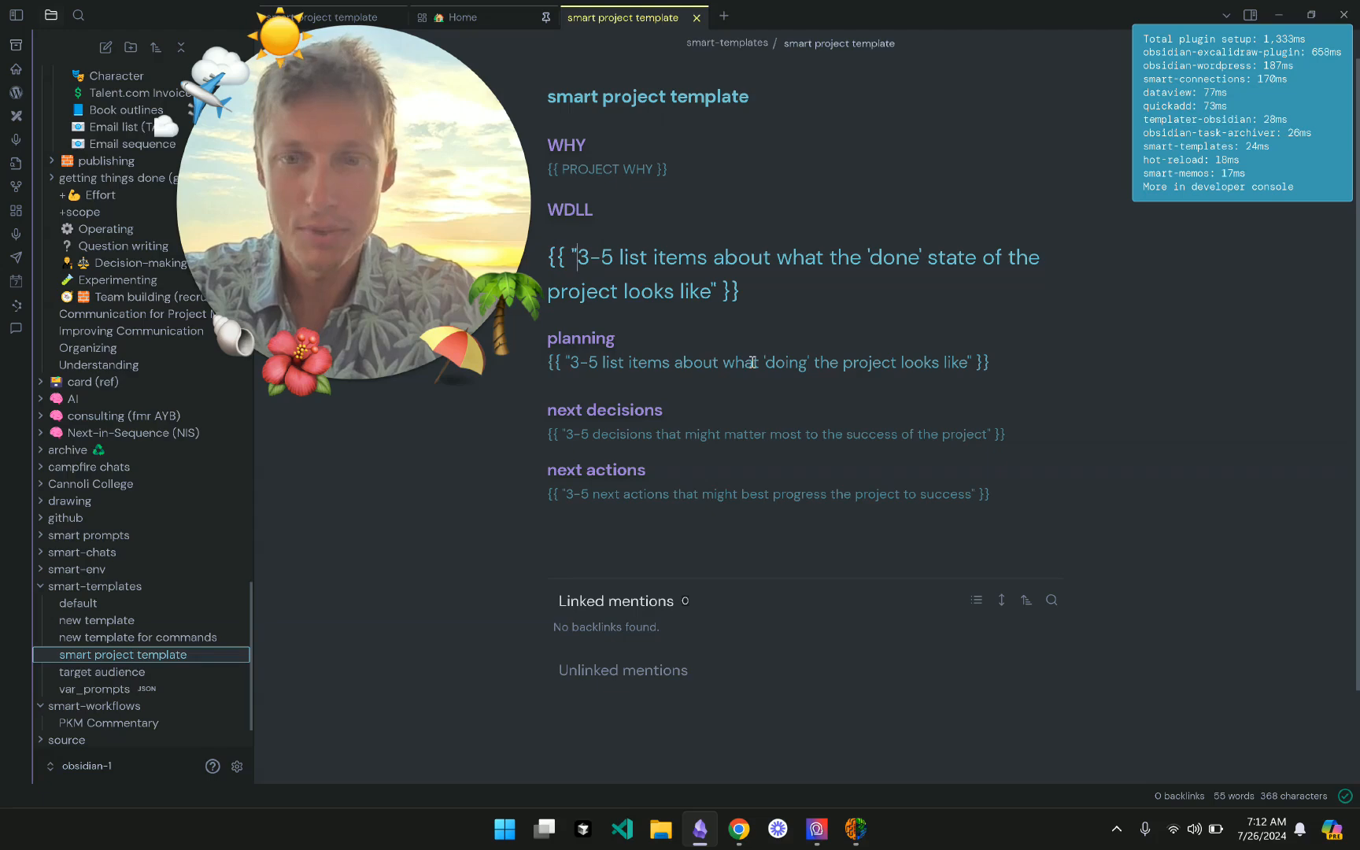
left_click(855, 829)
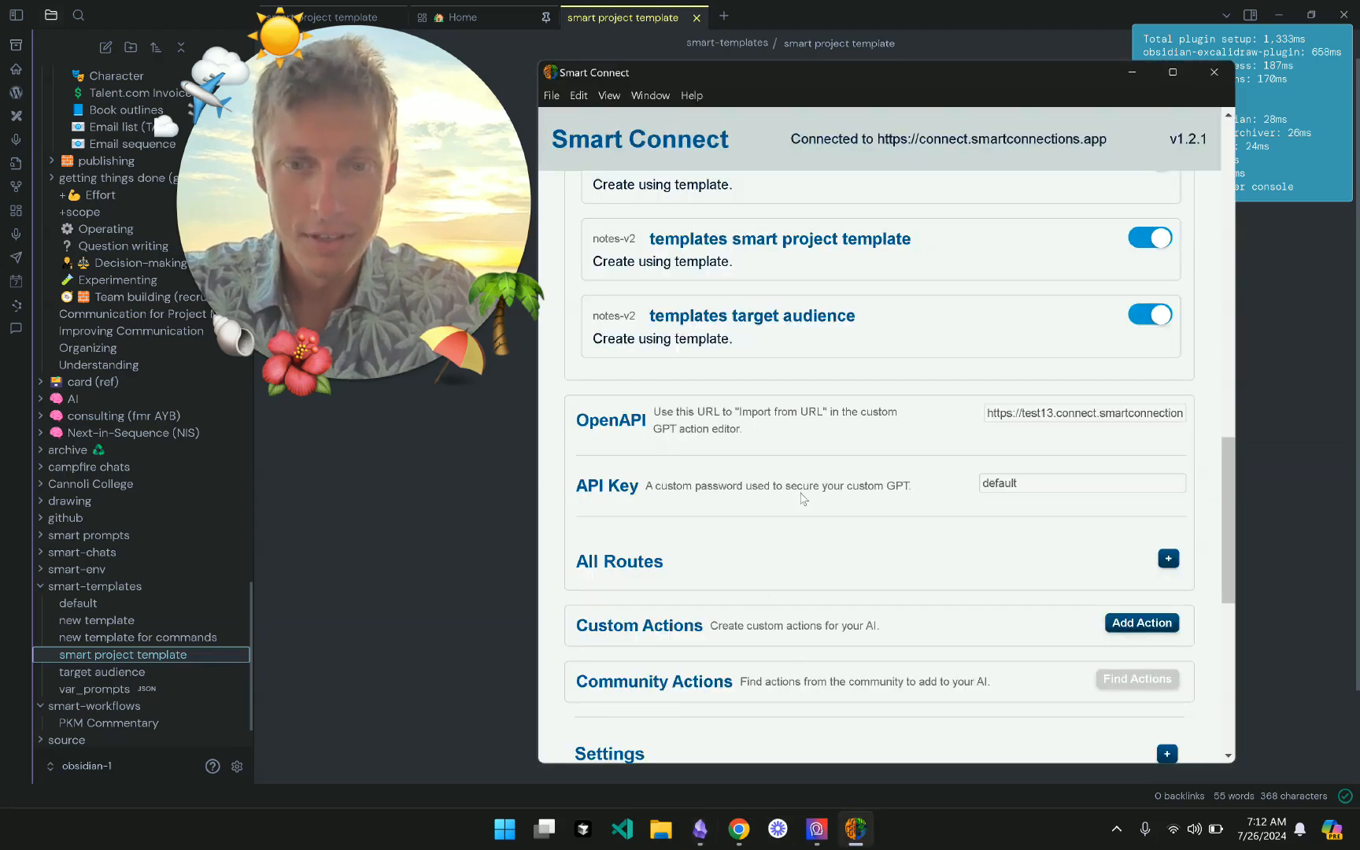
scroll(802, 498, "up", 3)
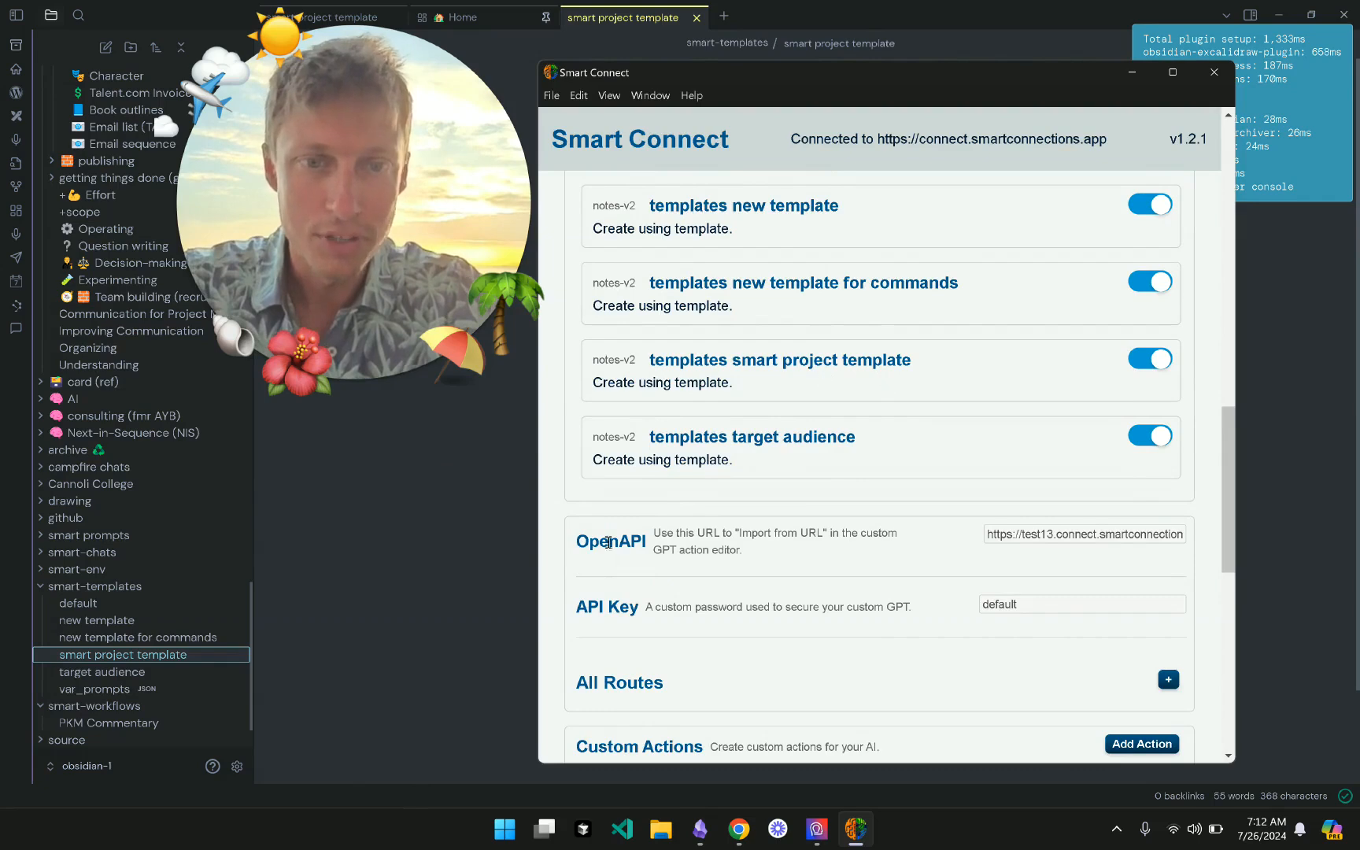
- In the template note, select the WDLL prompt text and reveal the planning heading's markdown
left_click(439, 555)
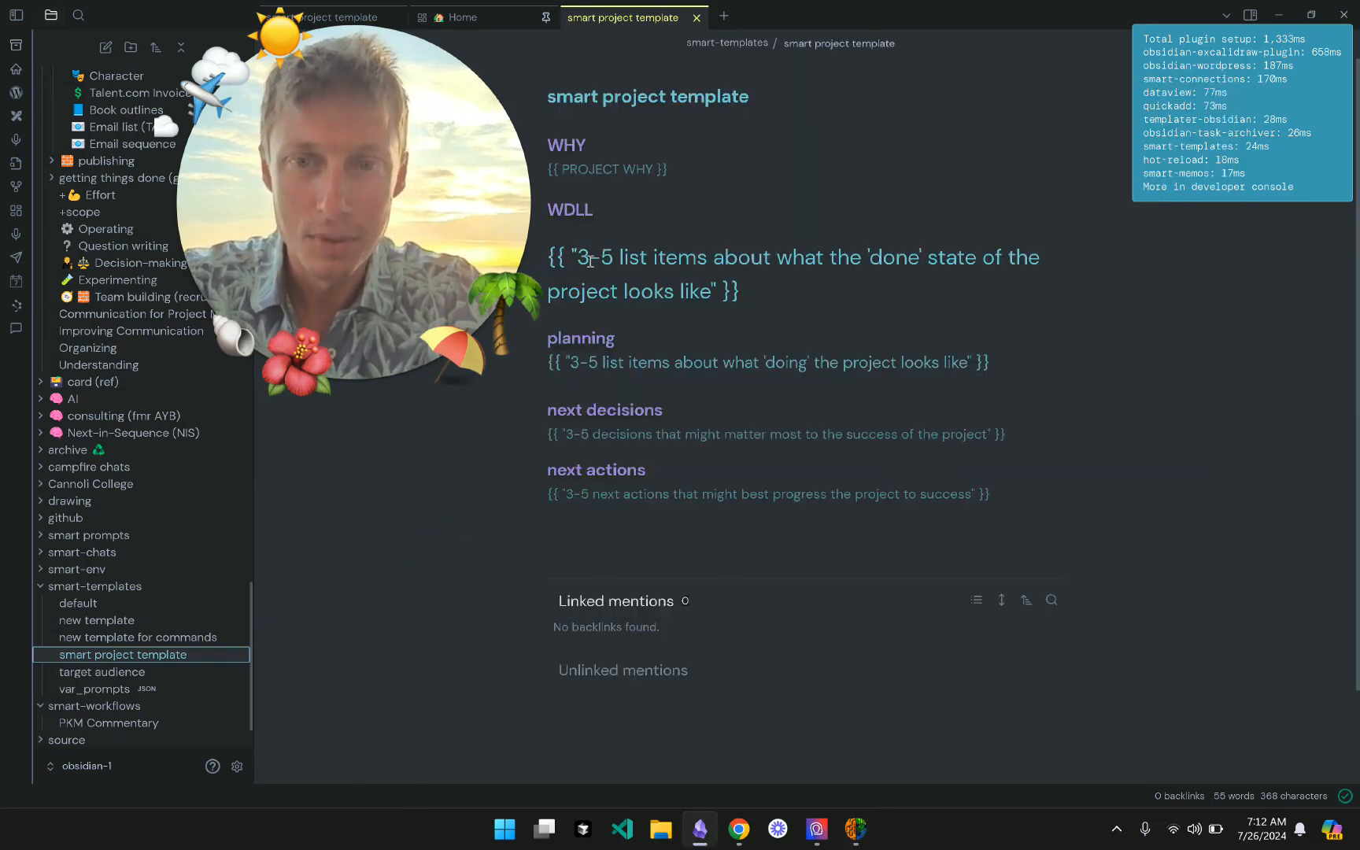
left_click_drag(579, 256, 711, 293)
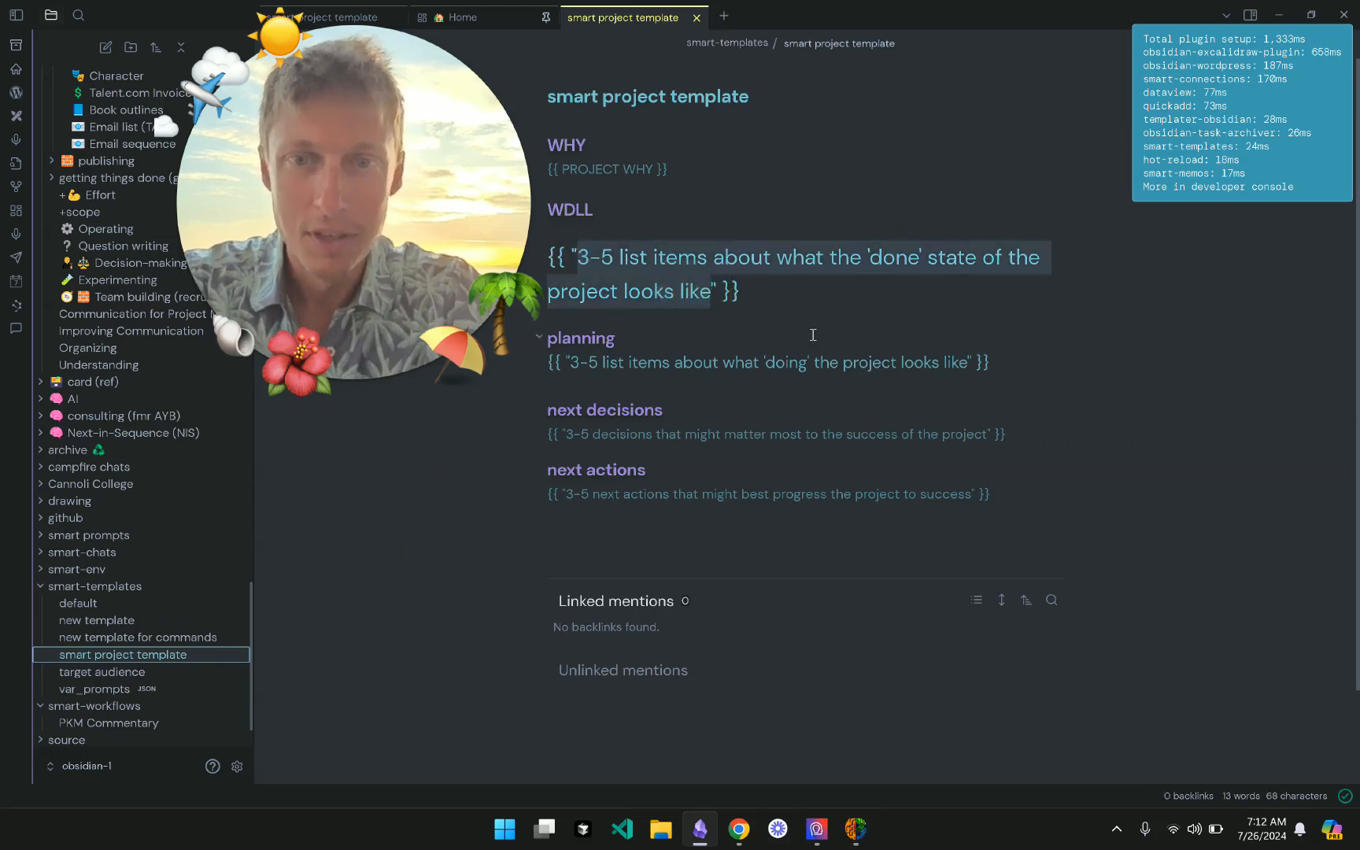
left_click(811, 334)
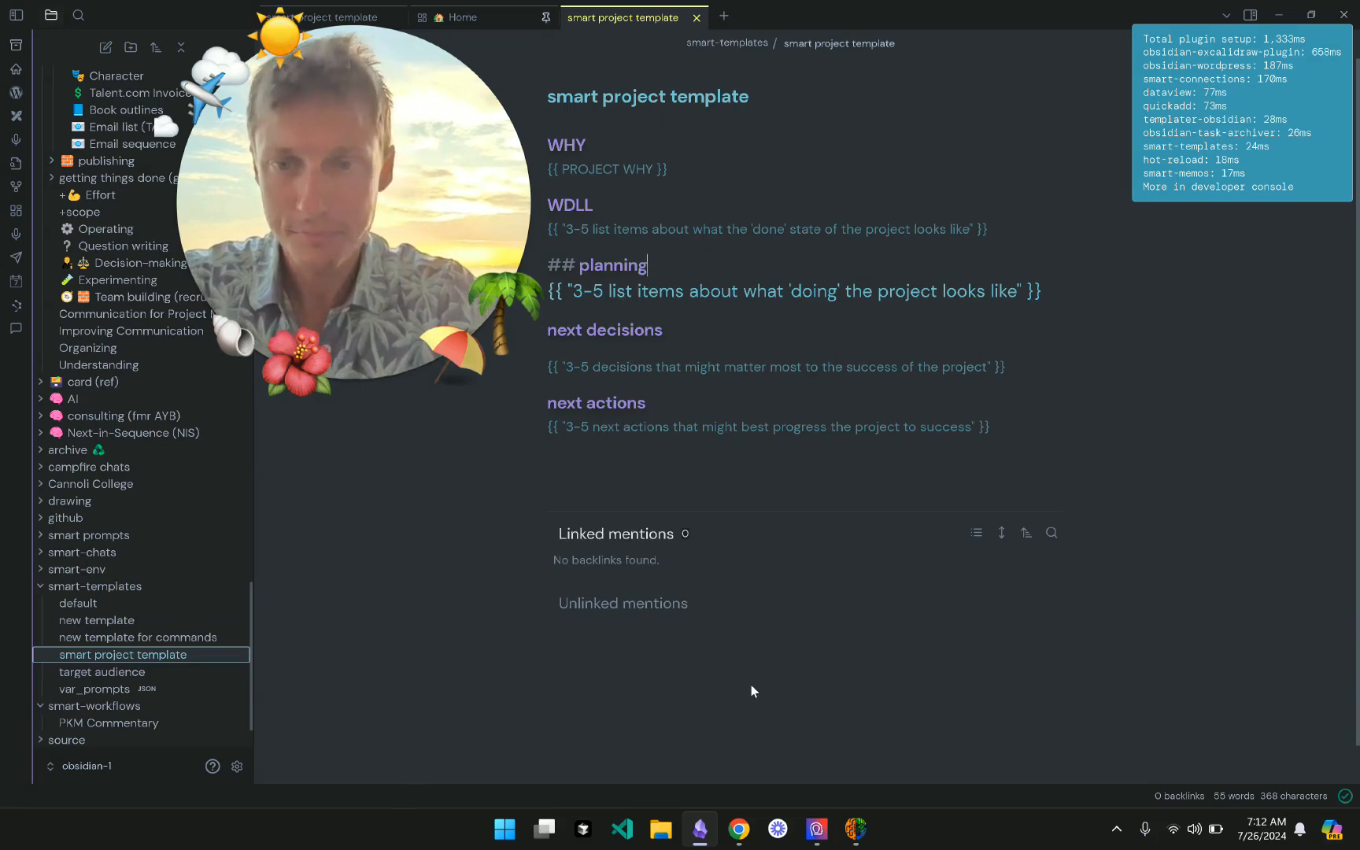
- Back in Smart Connect, scroll up to the enabled Notes v2 templates action using smart-templates
left_click(860, 831)
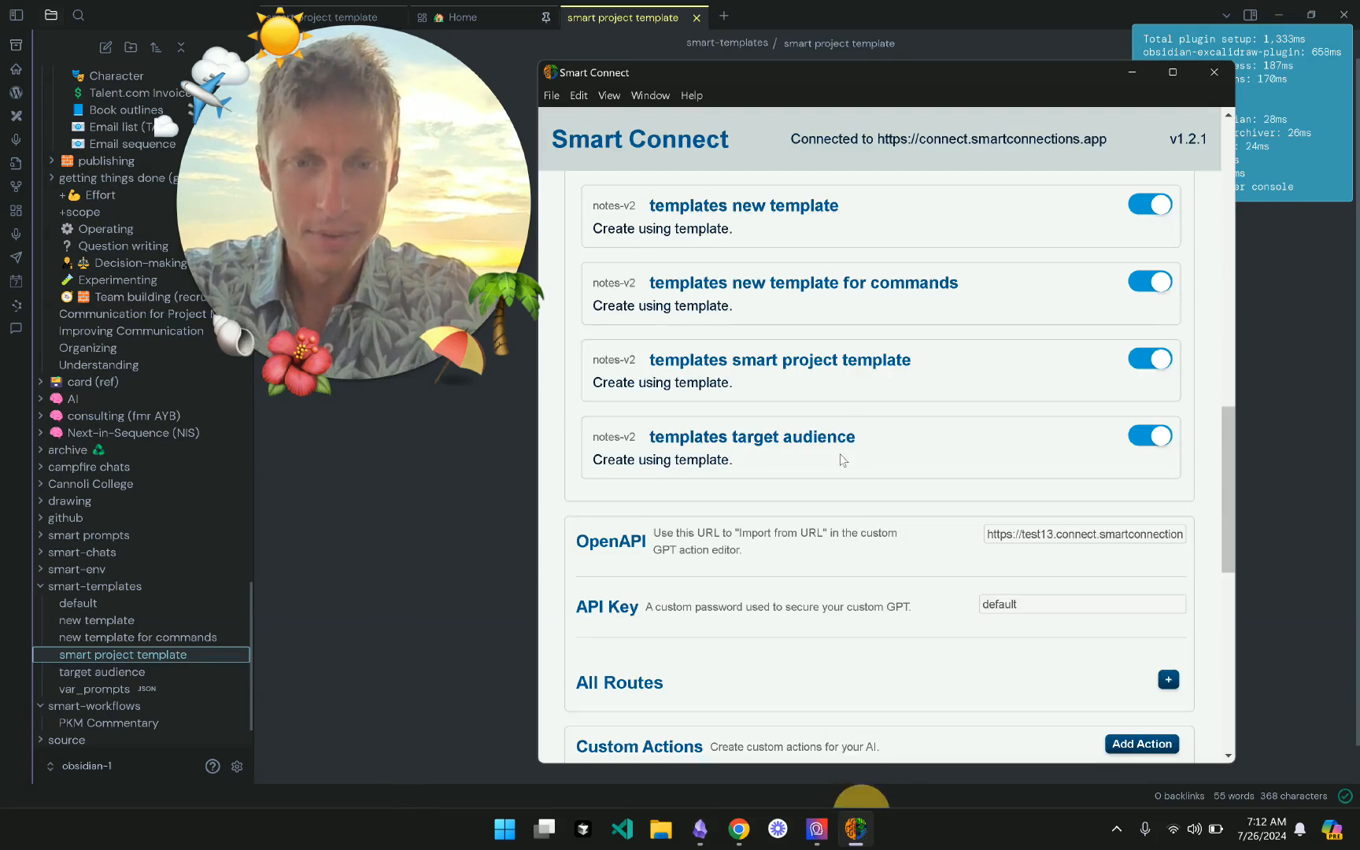
scroll(855, 408, "up", 1)
scroll(855, 409, "up", 3)
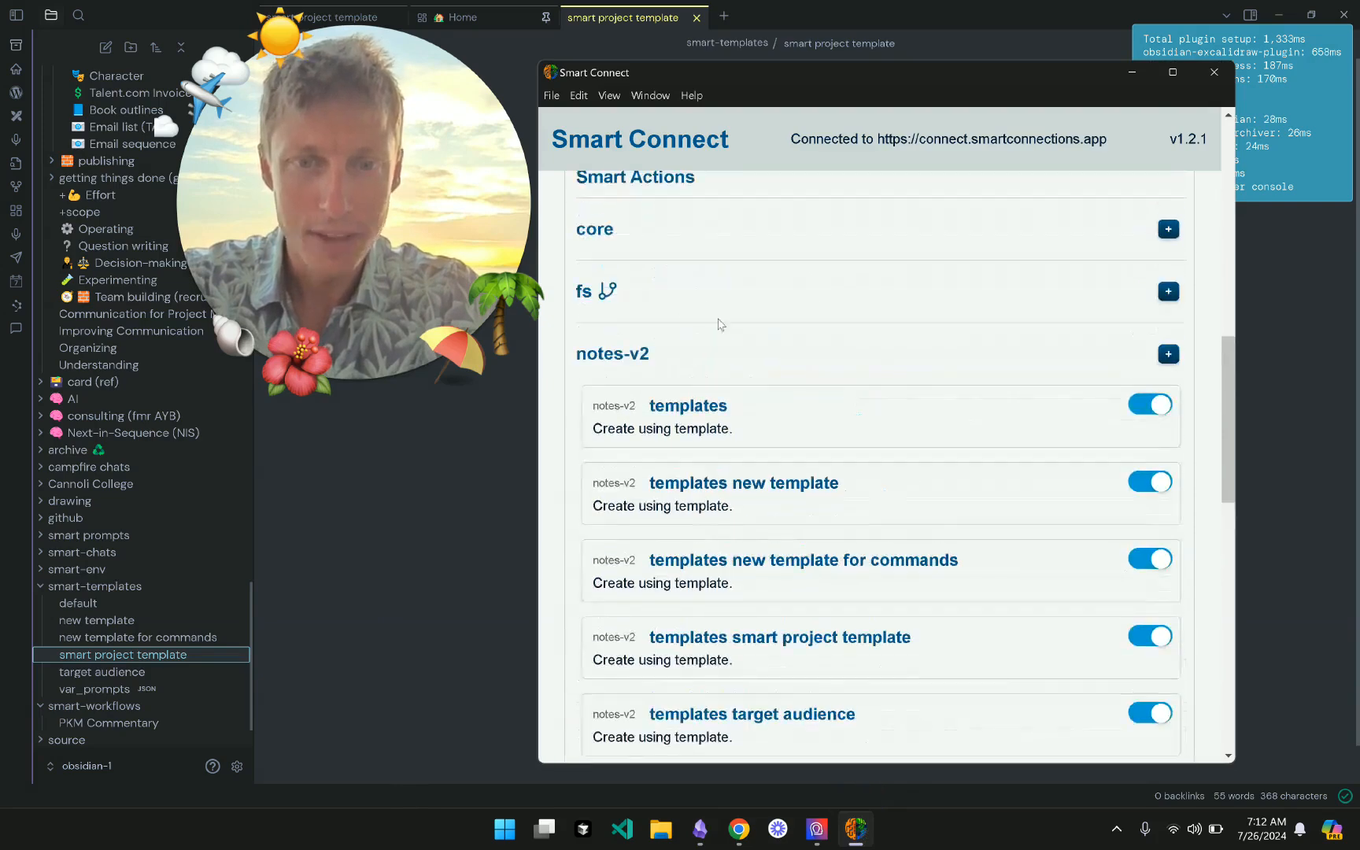
scroll(718, 324, "up", 6)
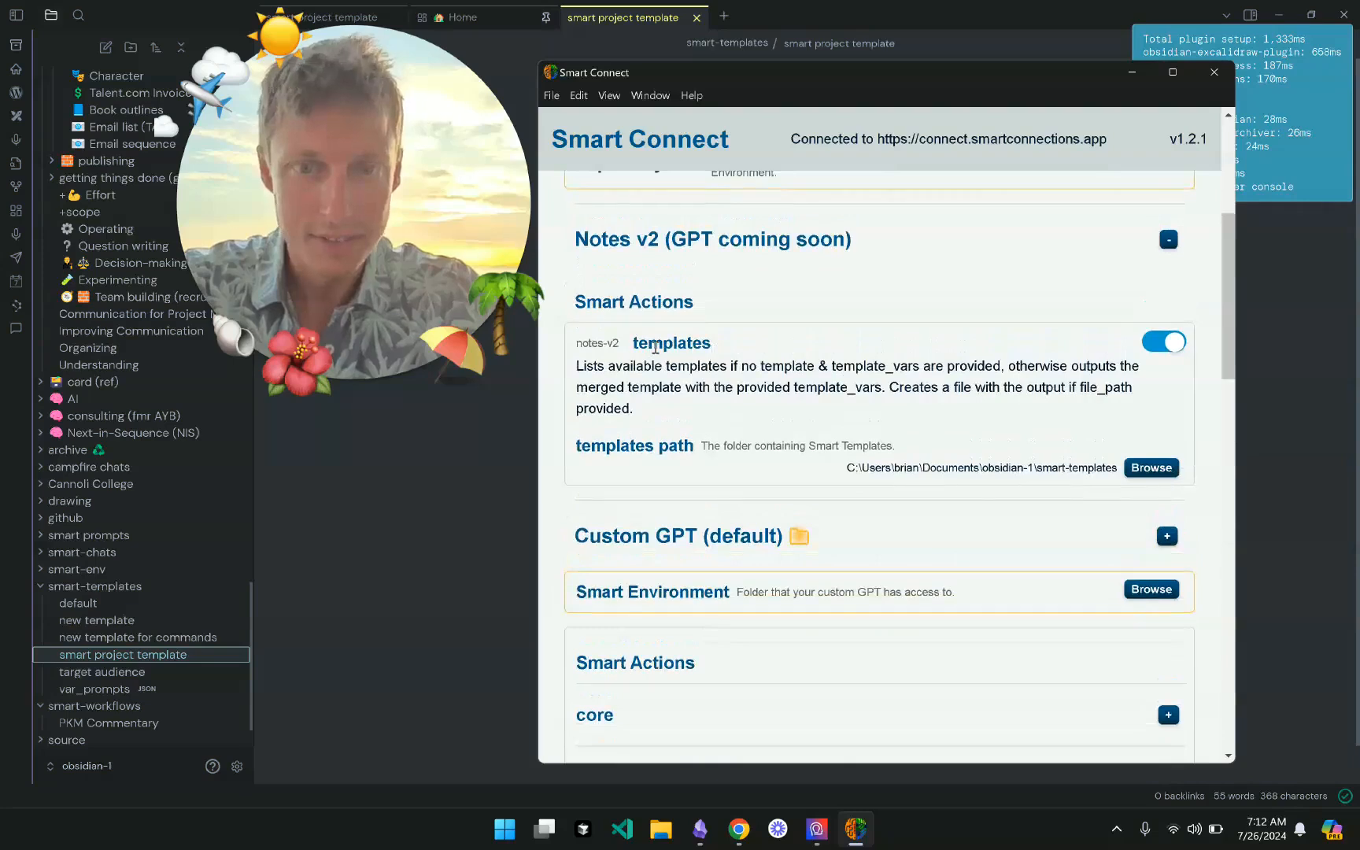
scroll(768, 384, "up", 1)
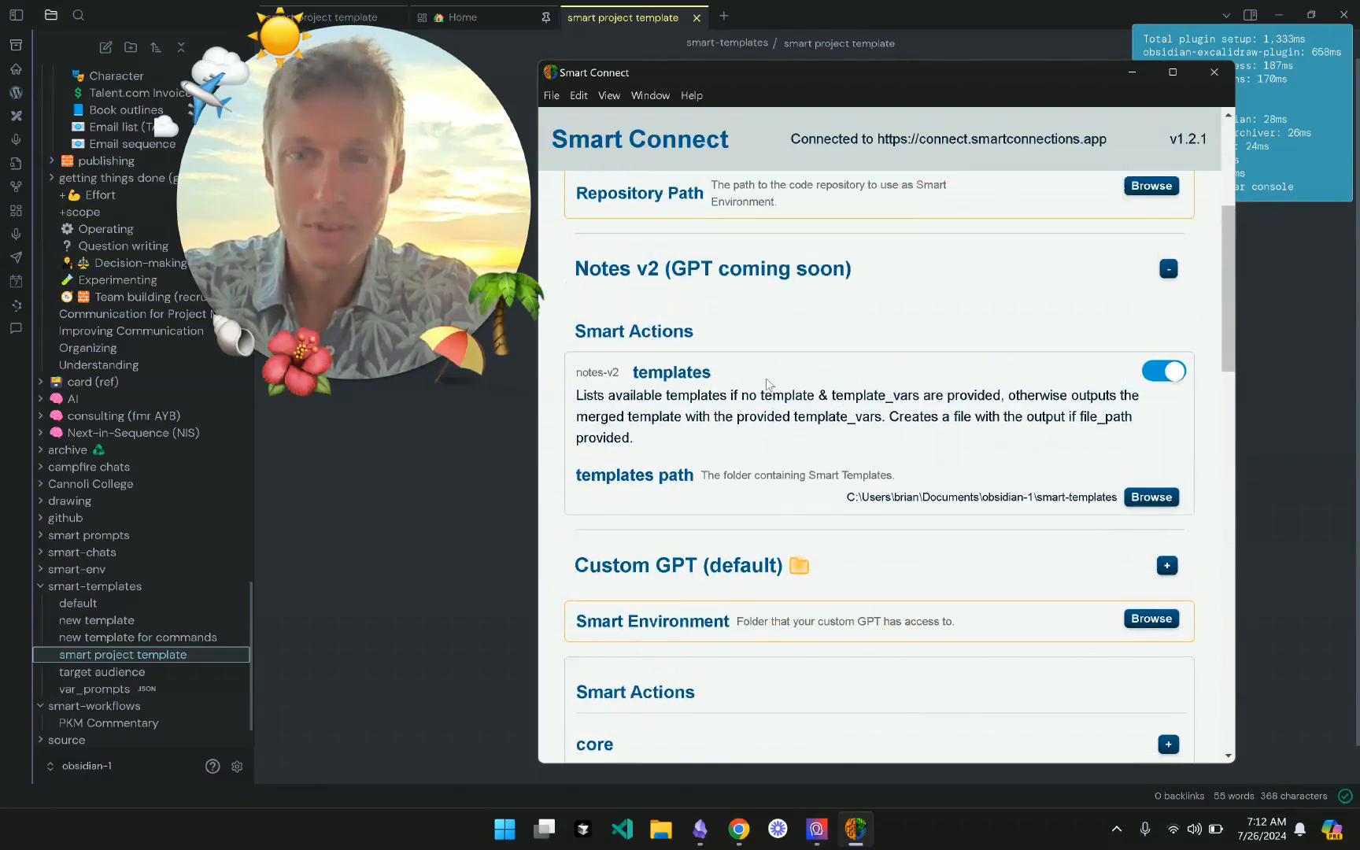
- Collapse Notes v2, expand Custom GPT keeping the default profile, and start picking its Smart Environment folder
left_click(1033, 245)
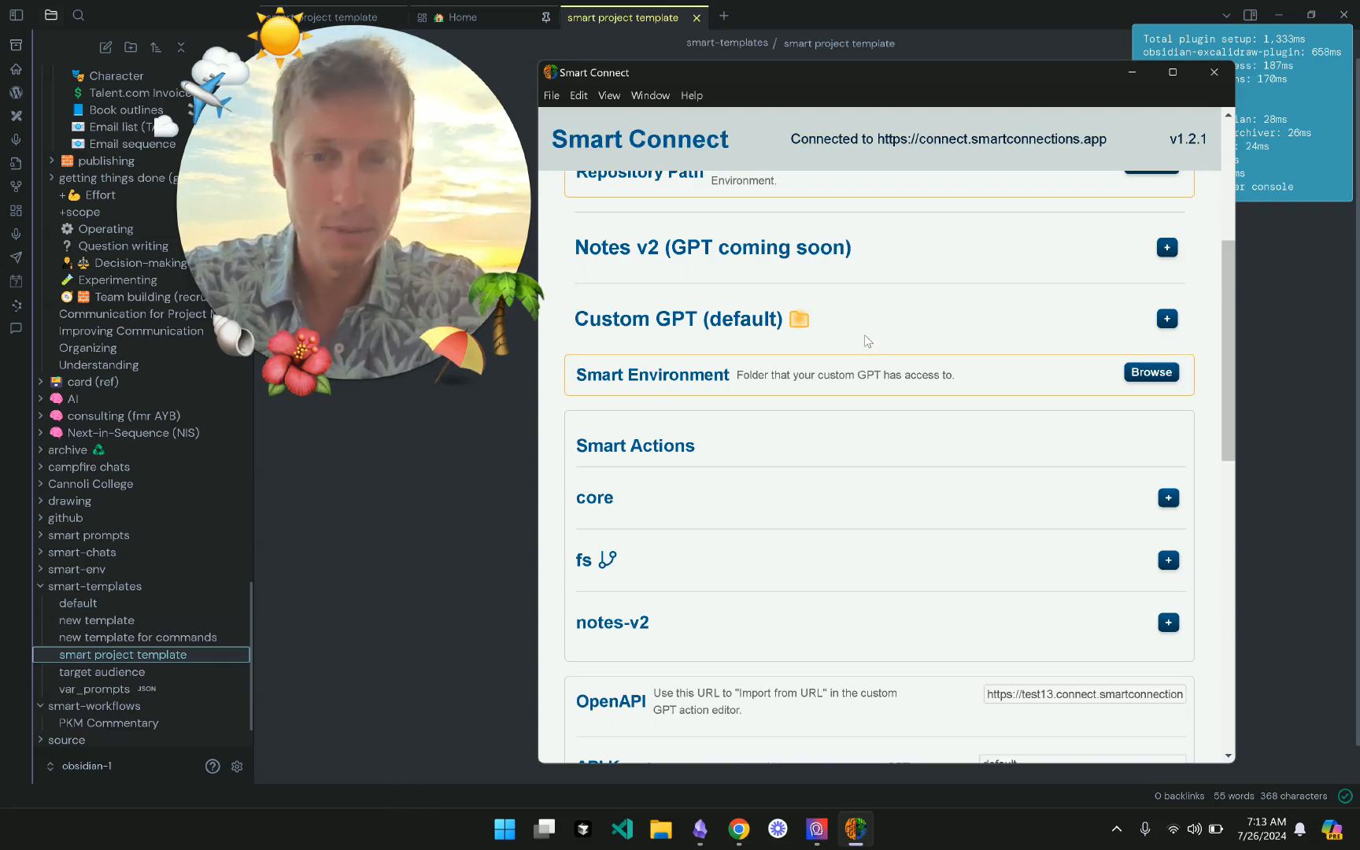
scroll(866, 341, "down", 1)
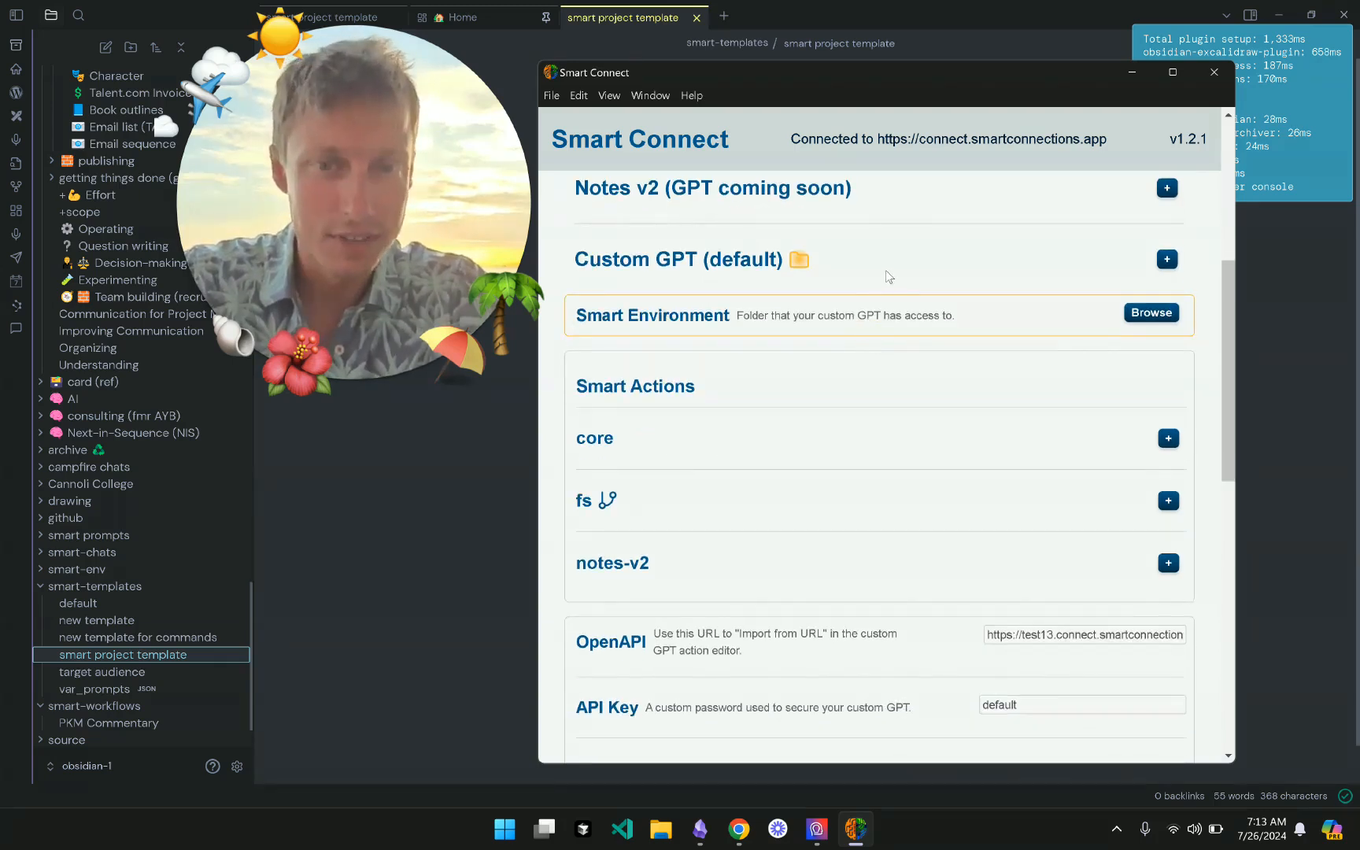
left_click(909, 258)
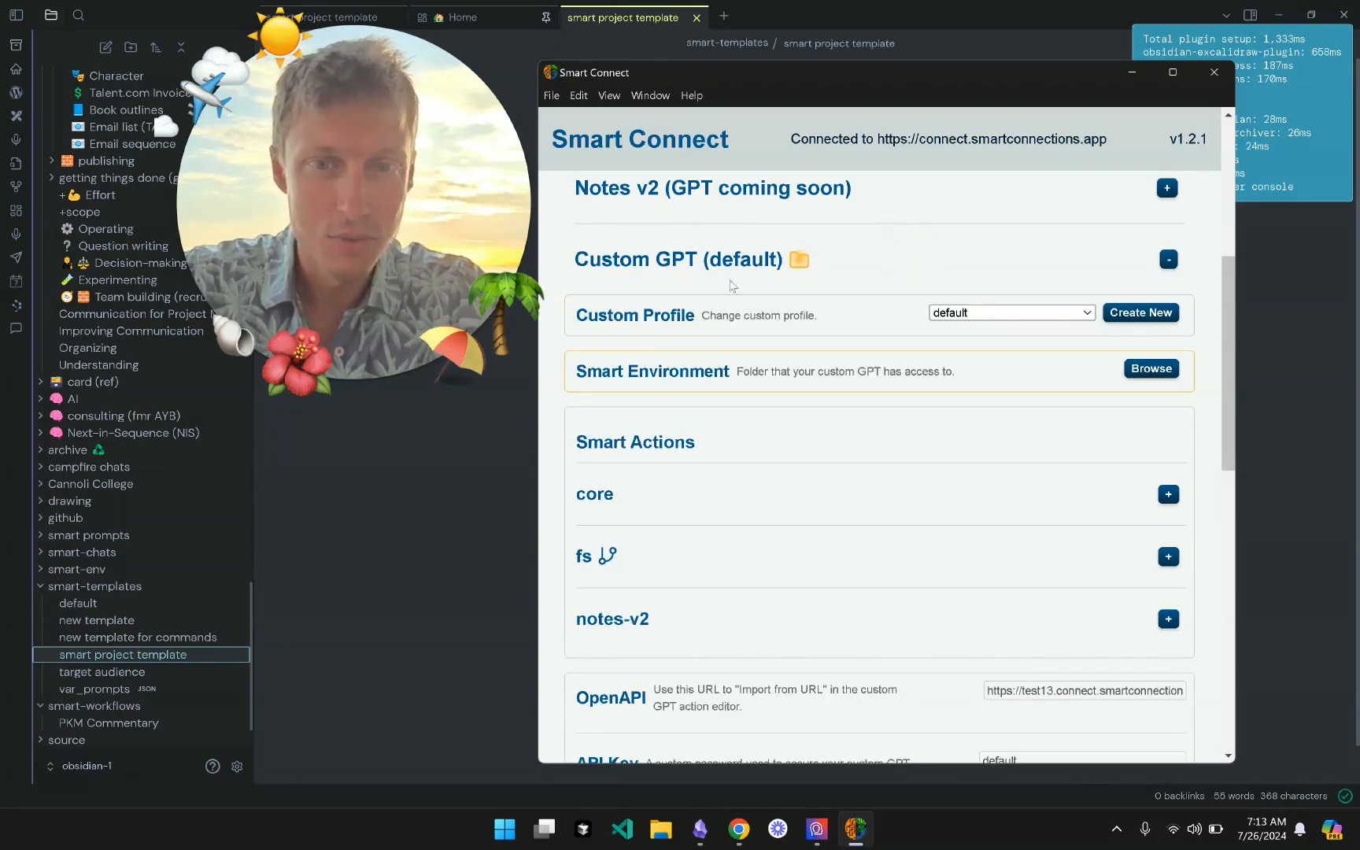
scroll(835, 315, "down", 1)
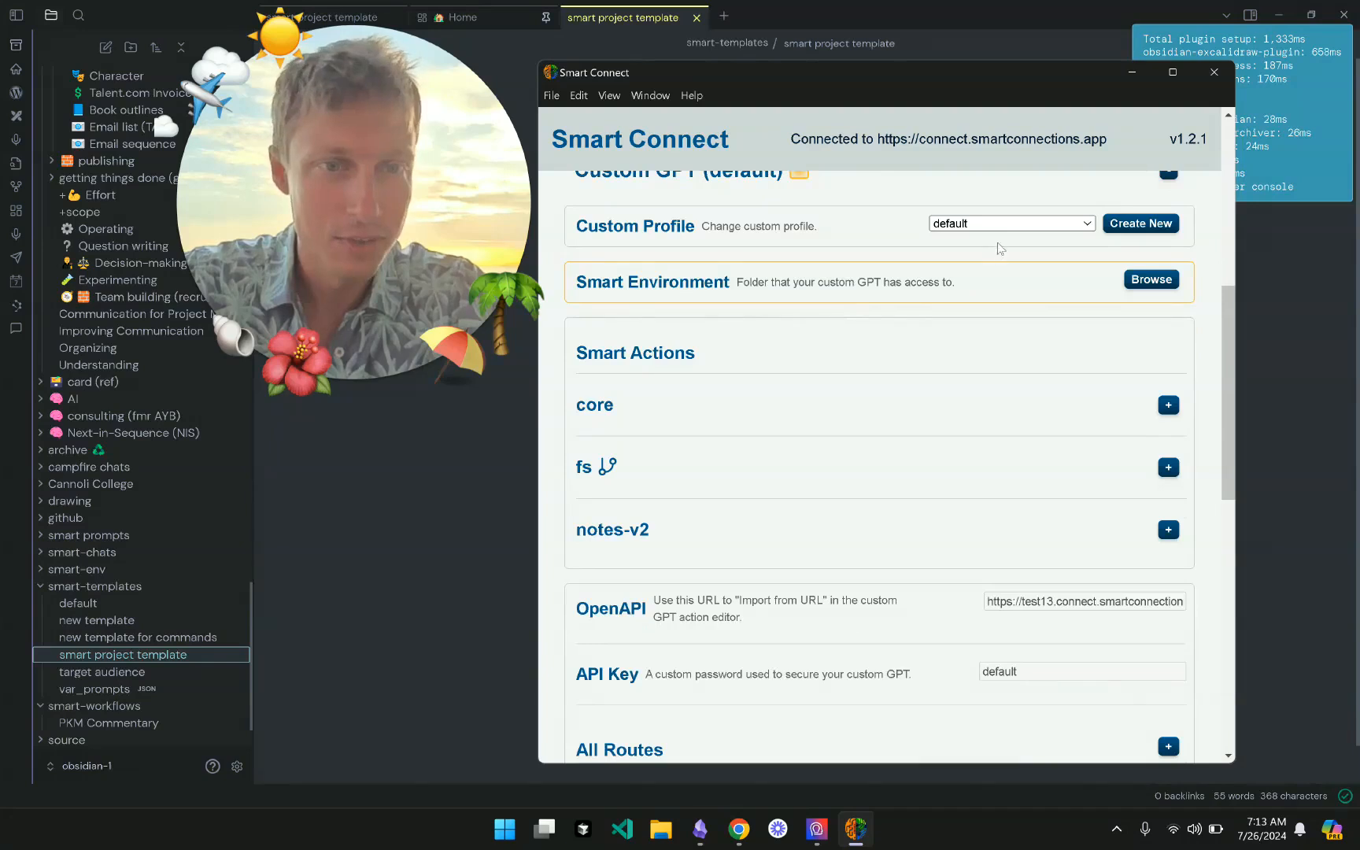
left_click(1010, 221)
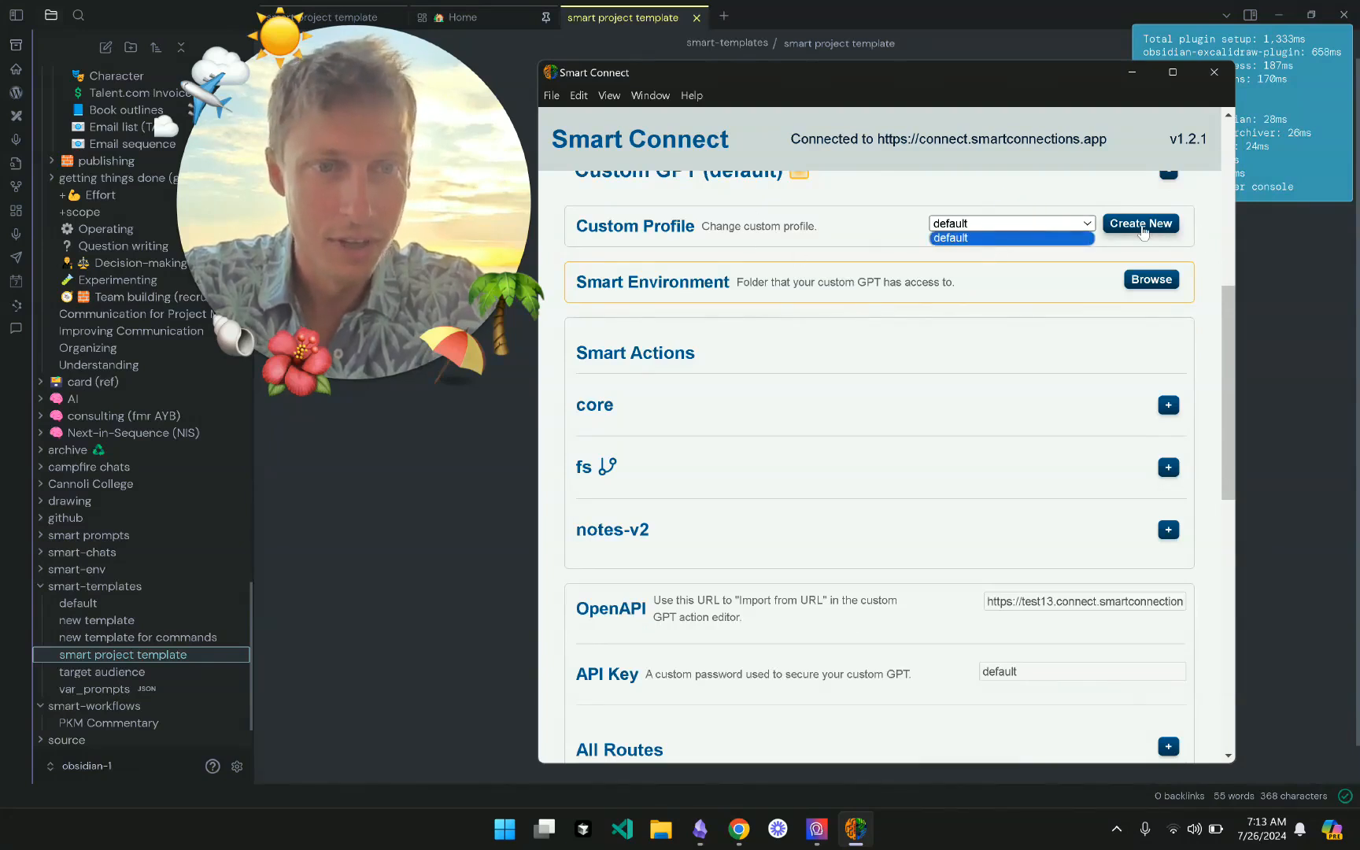
left_click(938, 212)
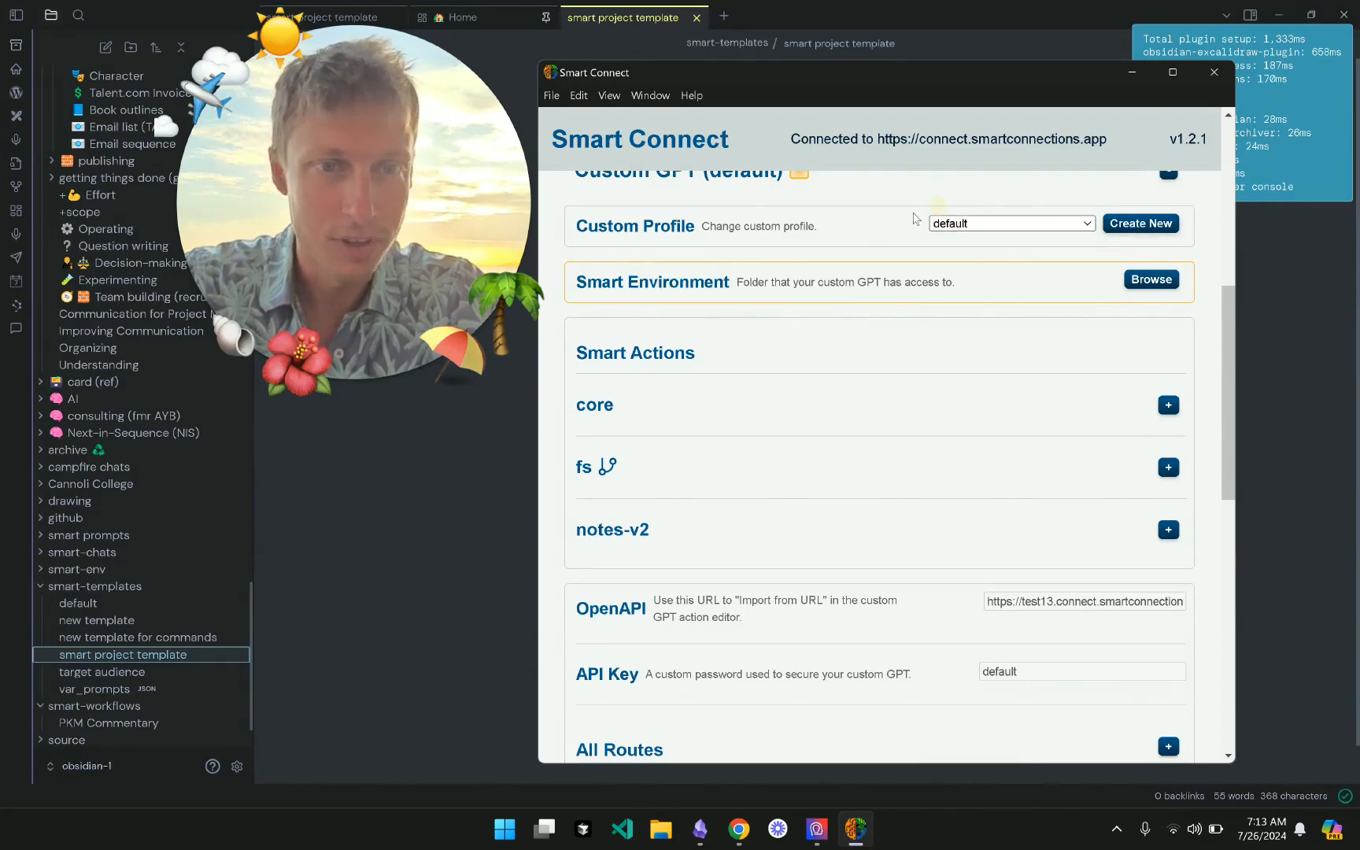
scroll(810, 273, "up", 1)
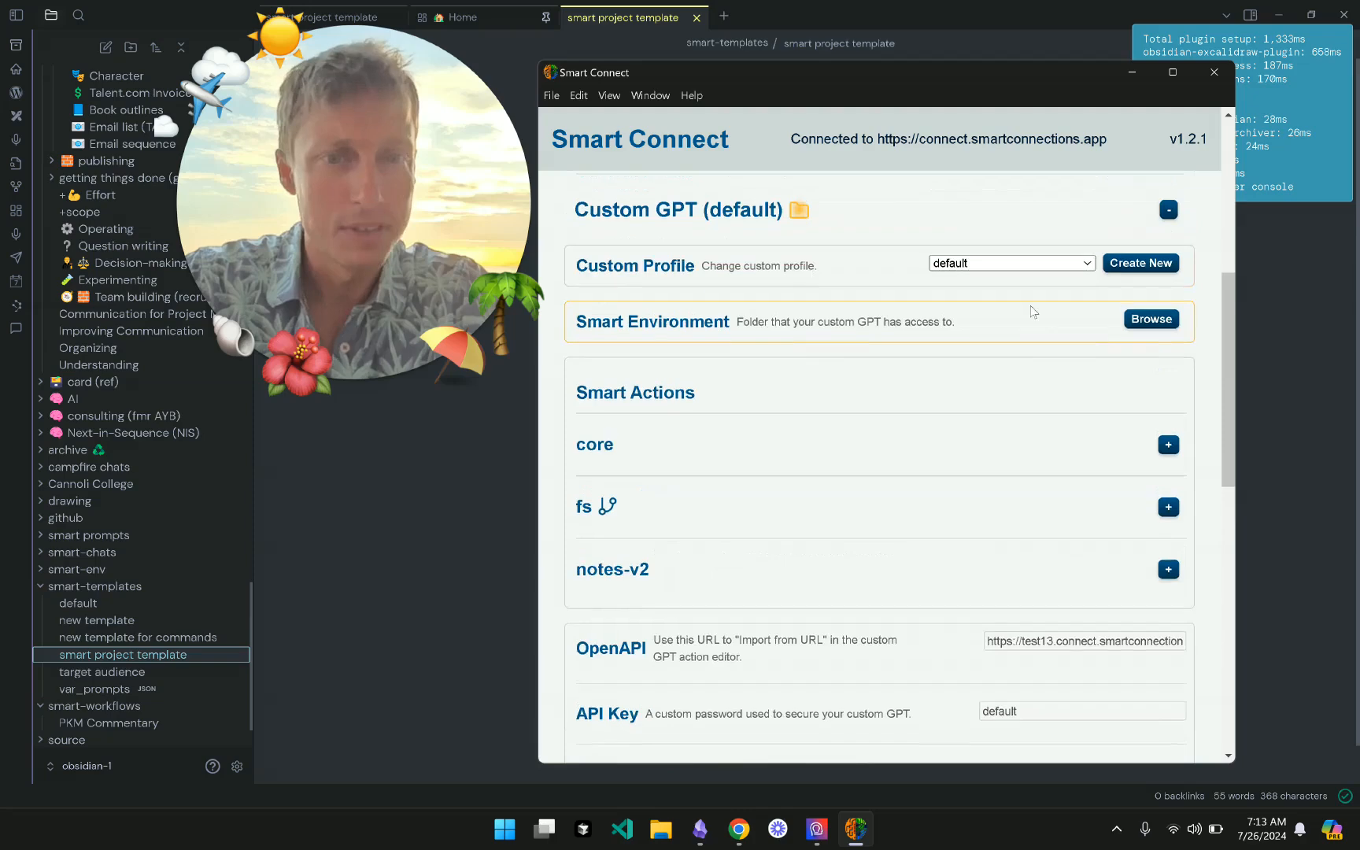
left_click(1153, 321)
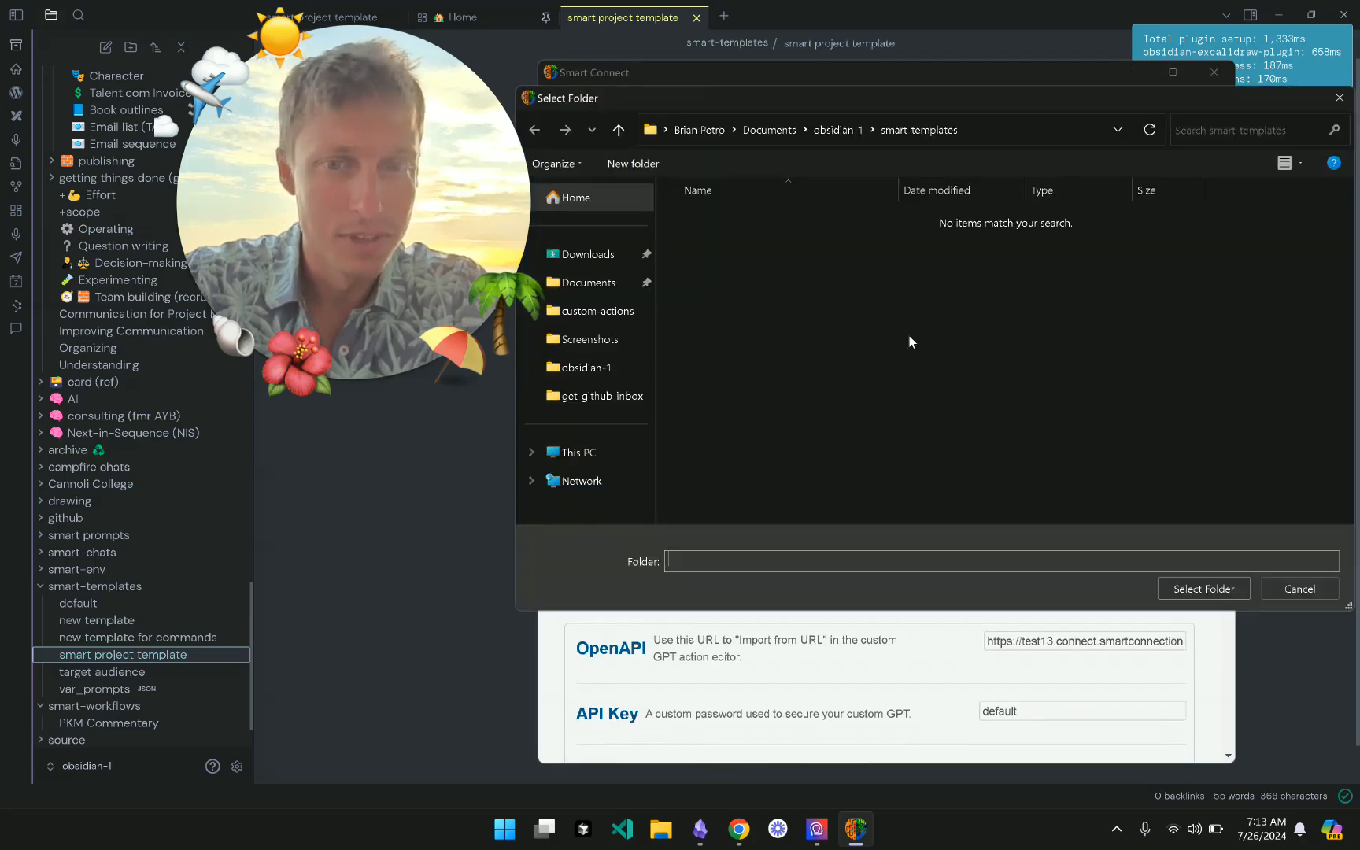
- Choose the obsidian-1 vault folder as the Custom GPT's Smart Environment
left_click(598, 367)
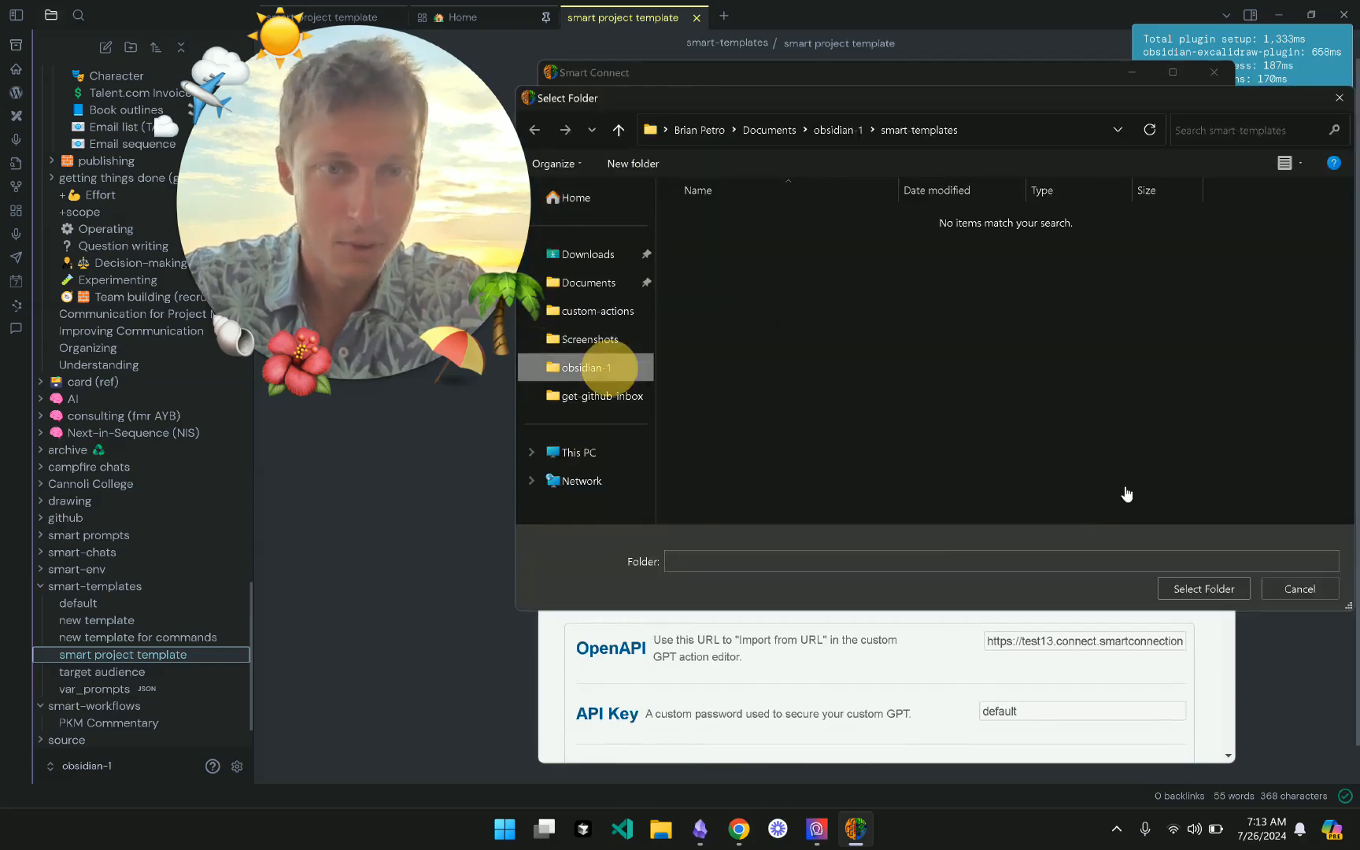
left_click(1203, 589)
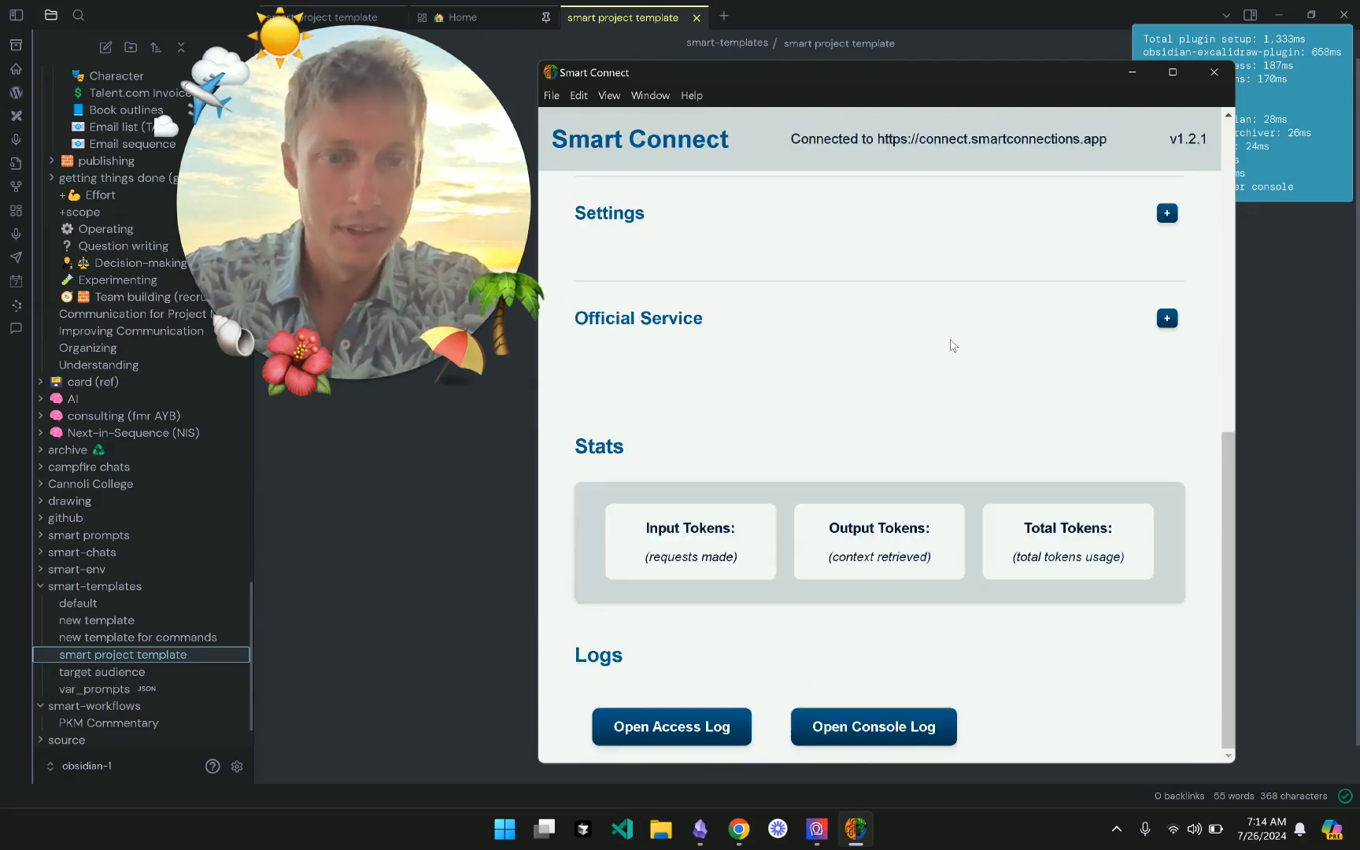
- Expand Custom GPT again and select the OpenAPI URL field's full address to copy it
scroll(936, 343, "down", 3)
left_click(928, 425)
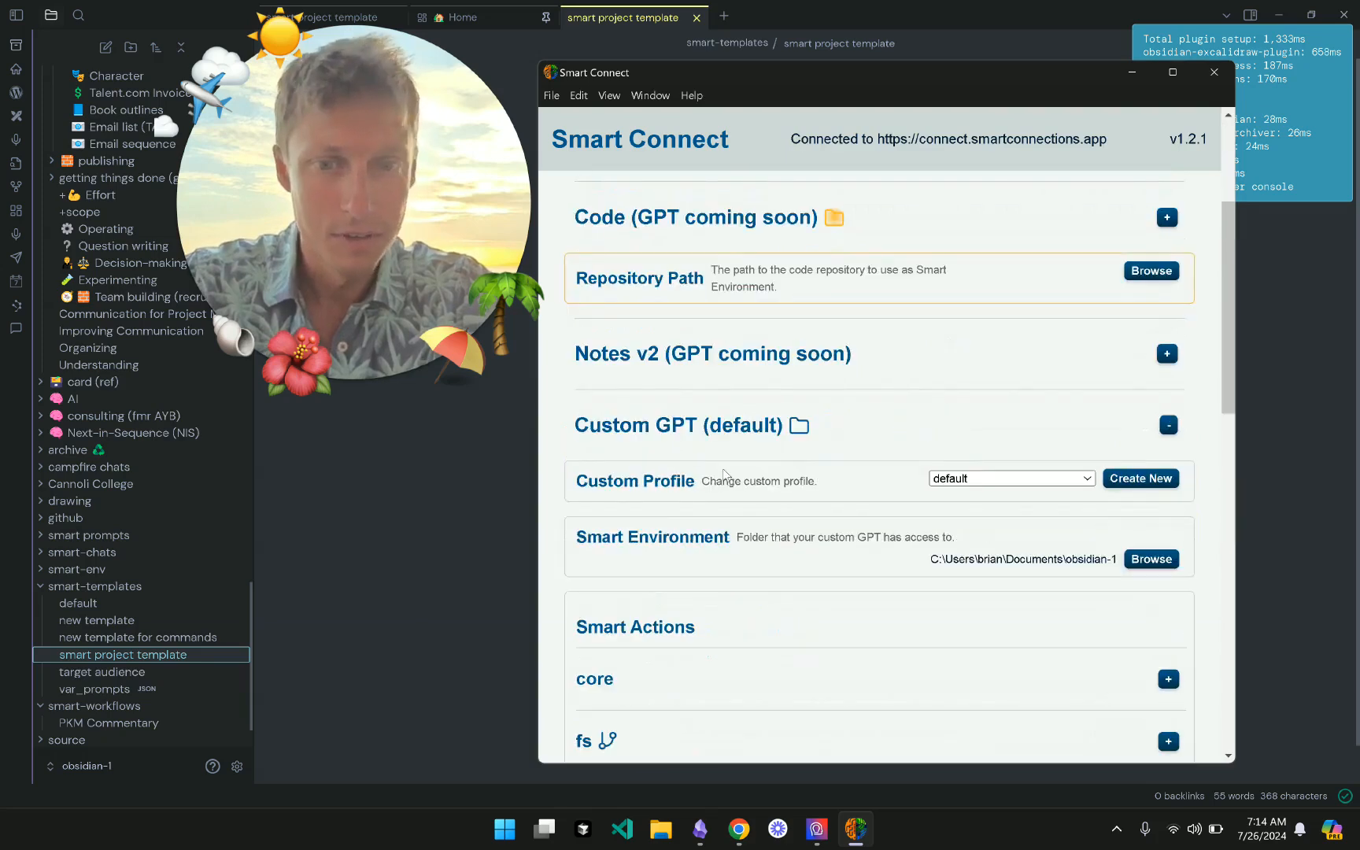
scroll(723, 473, "down", 1)
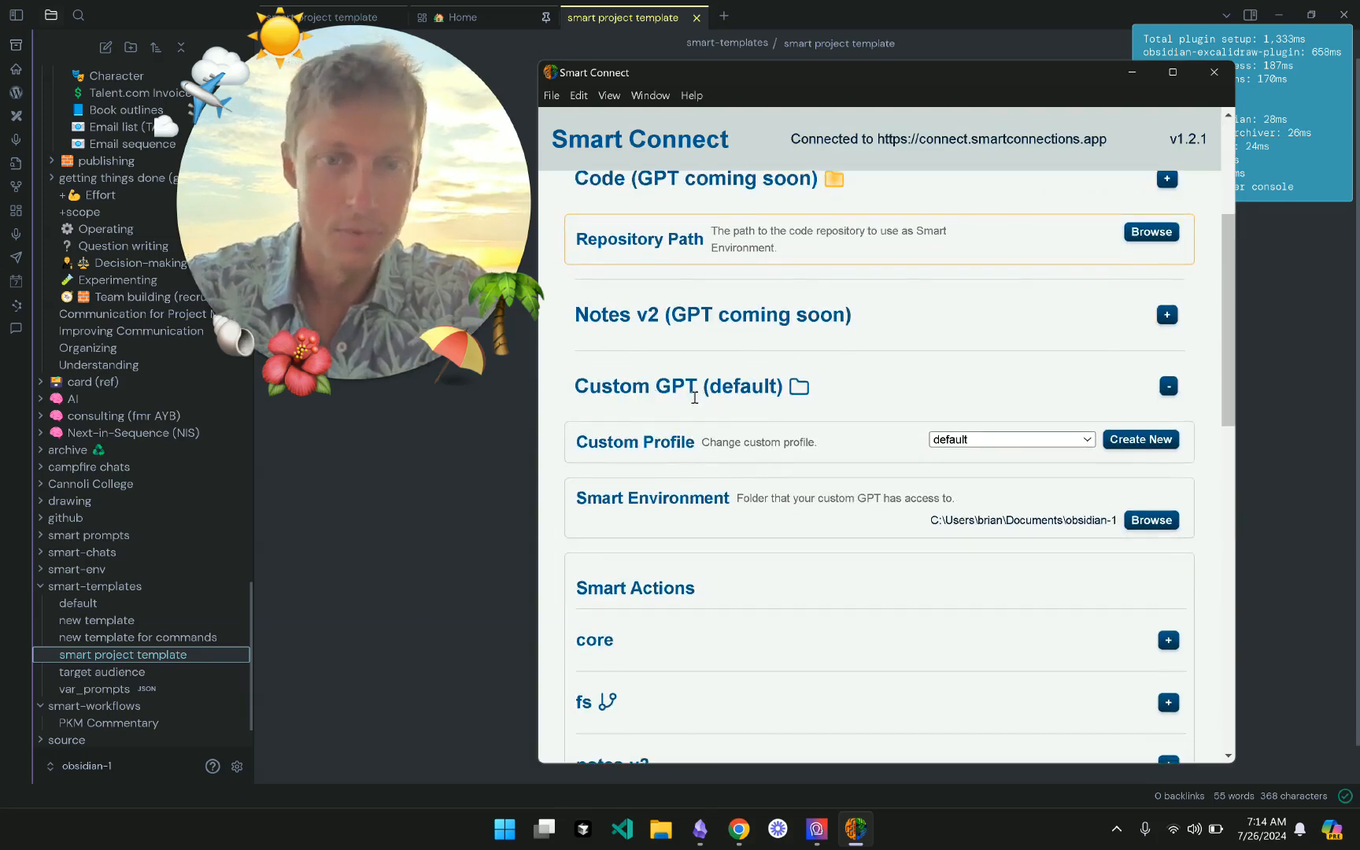
scroll(800, 408, "down", 1)
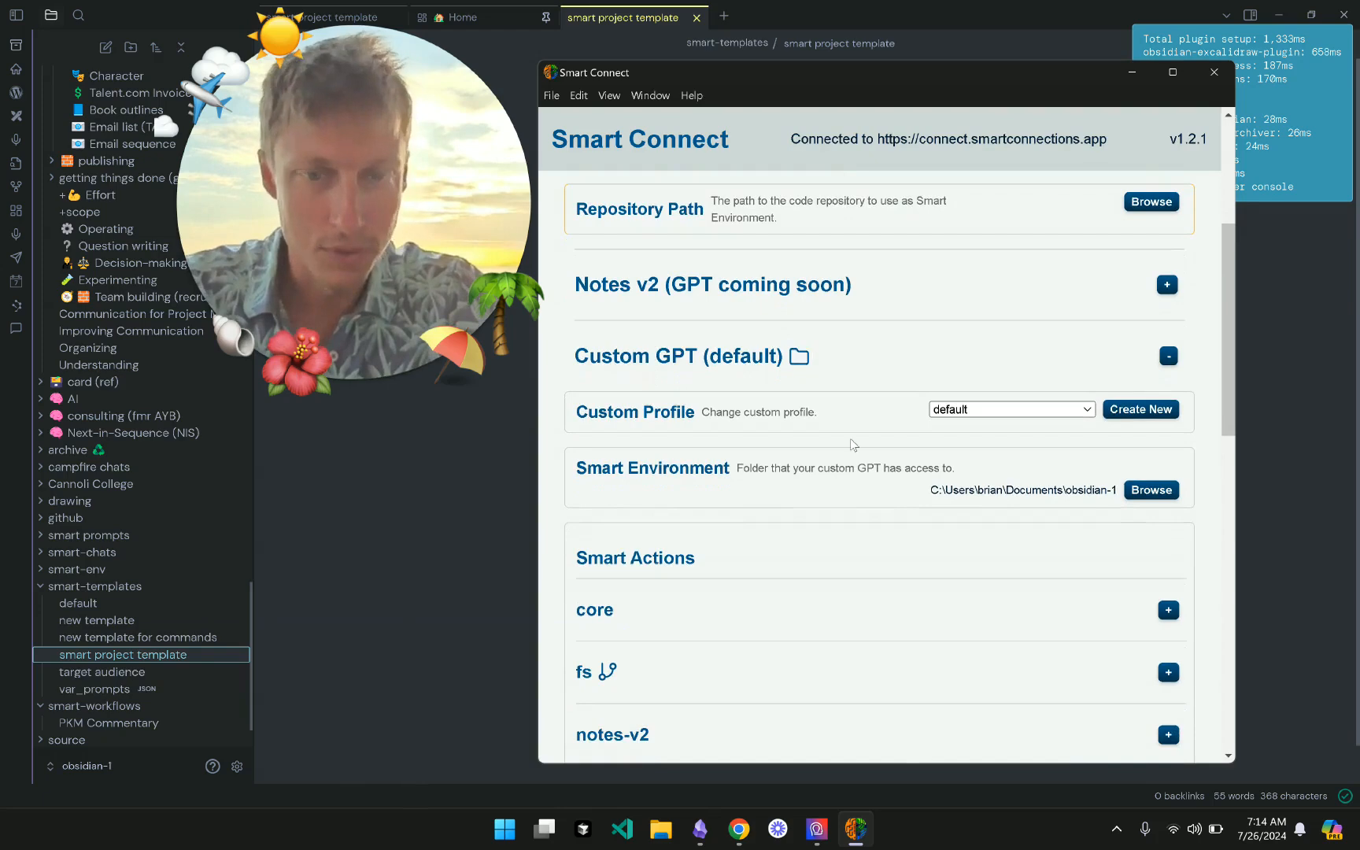
scroll(853, 445, "down", 3)
scroll(821, 492, "down", 2)
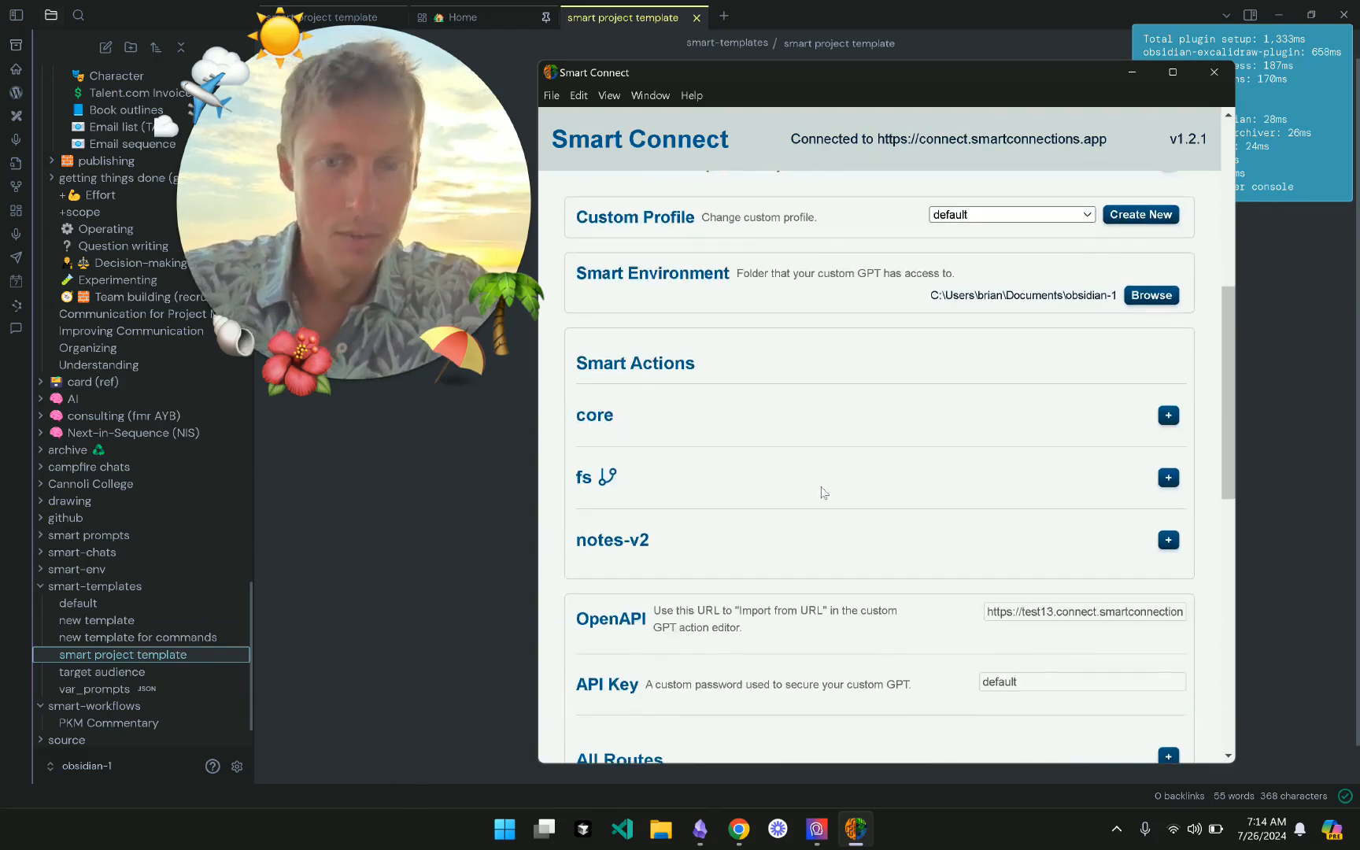
scroll(1012, 409, "down", 2)
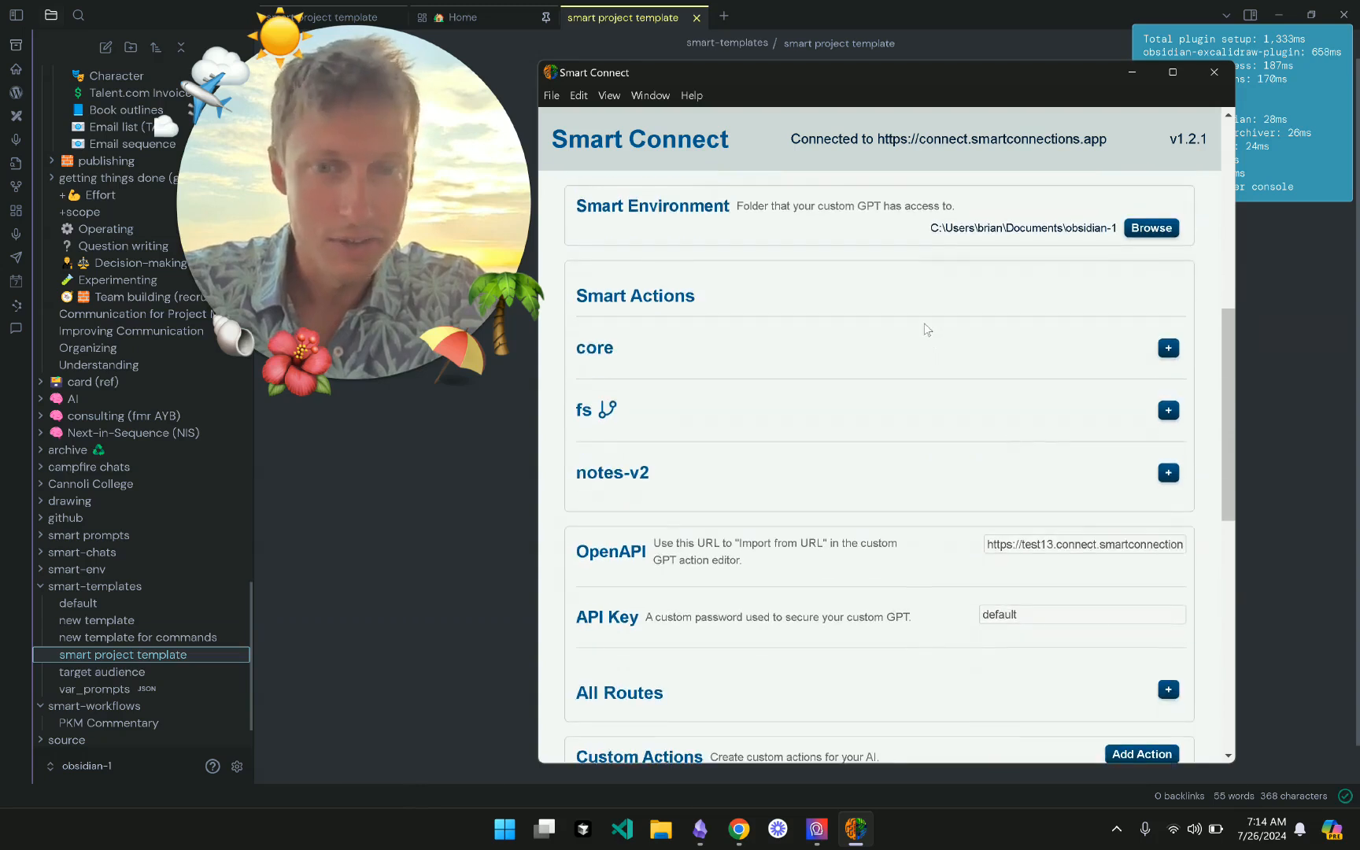
scroll(960, 511, "down", 2)
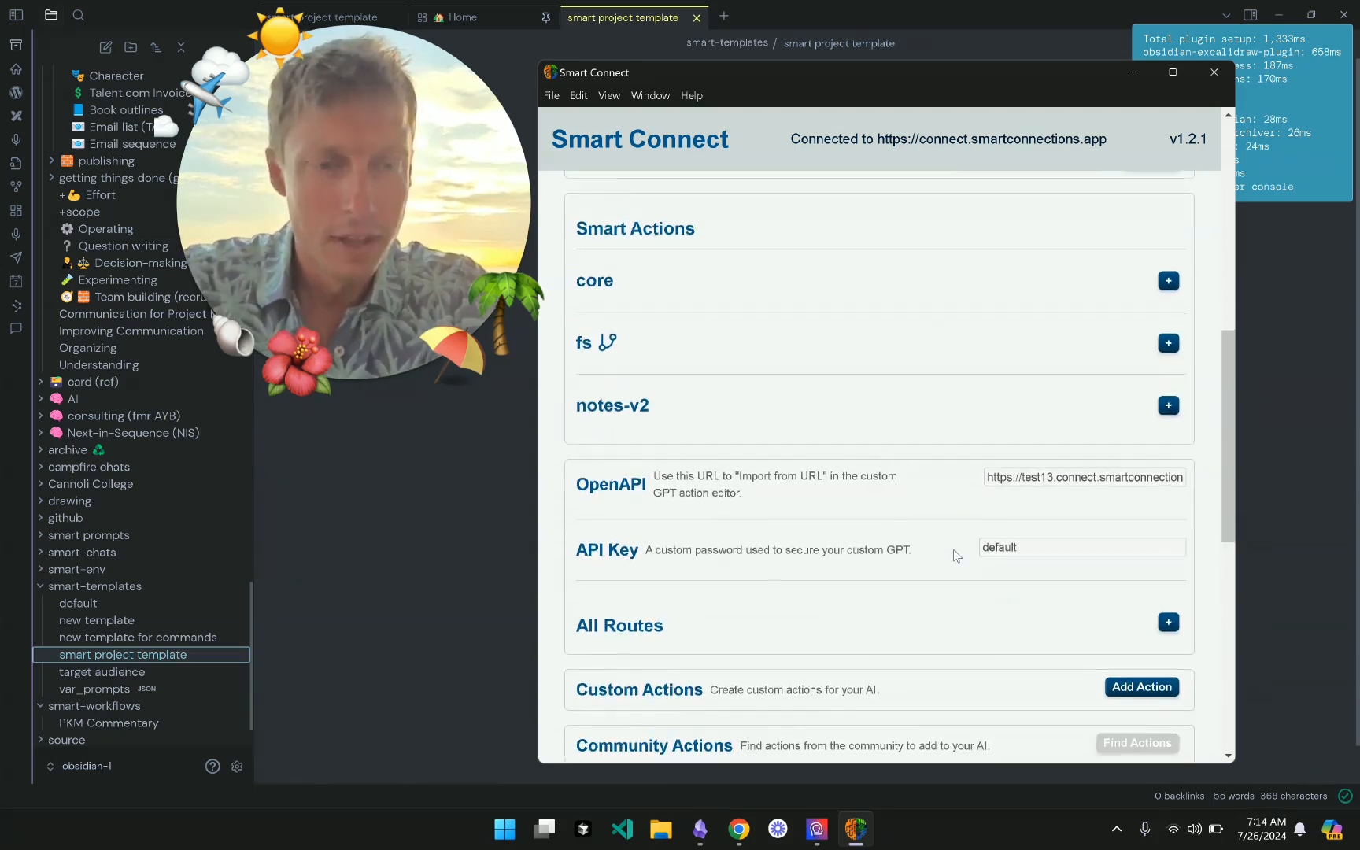
double_click(1084, 435)
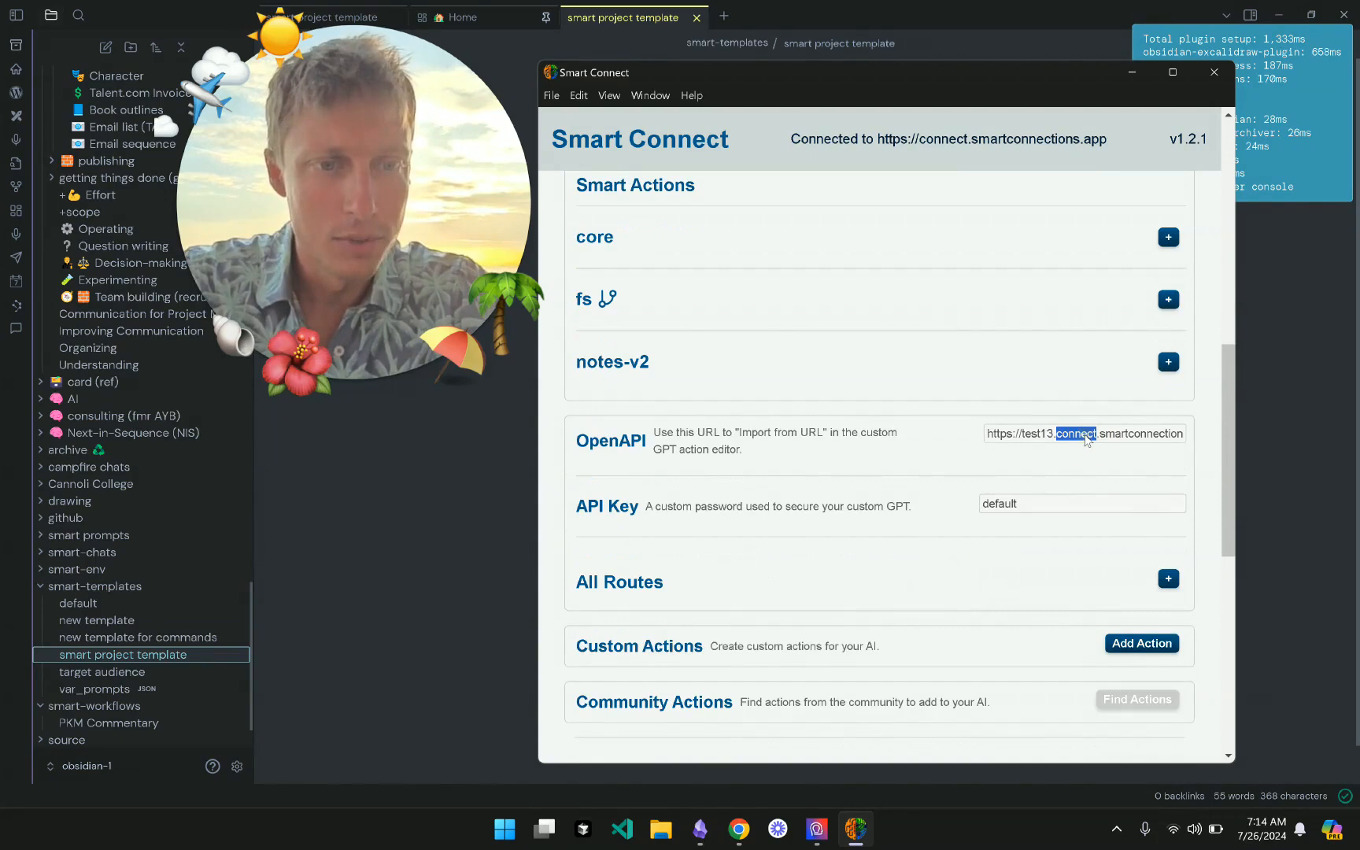
triple_click(1084, 435)
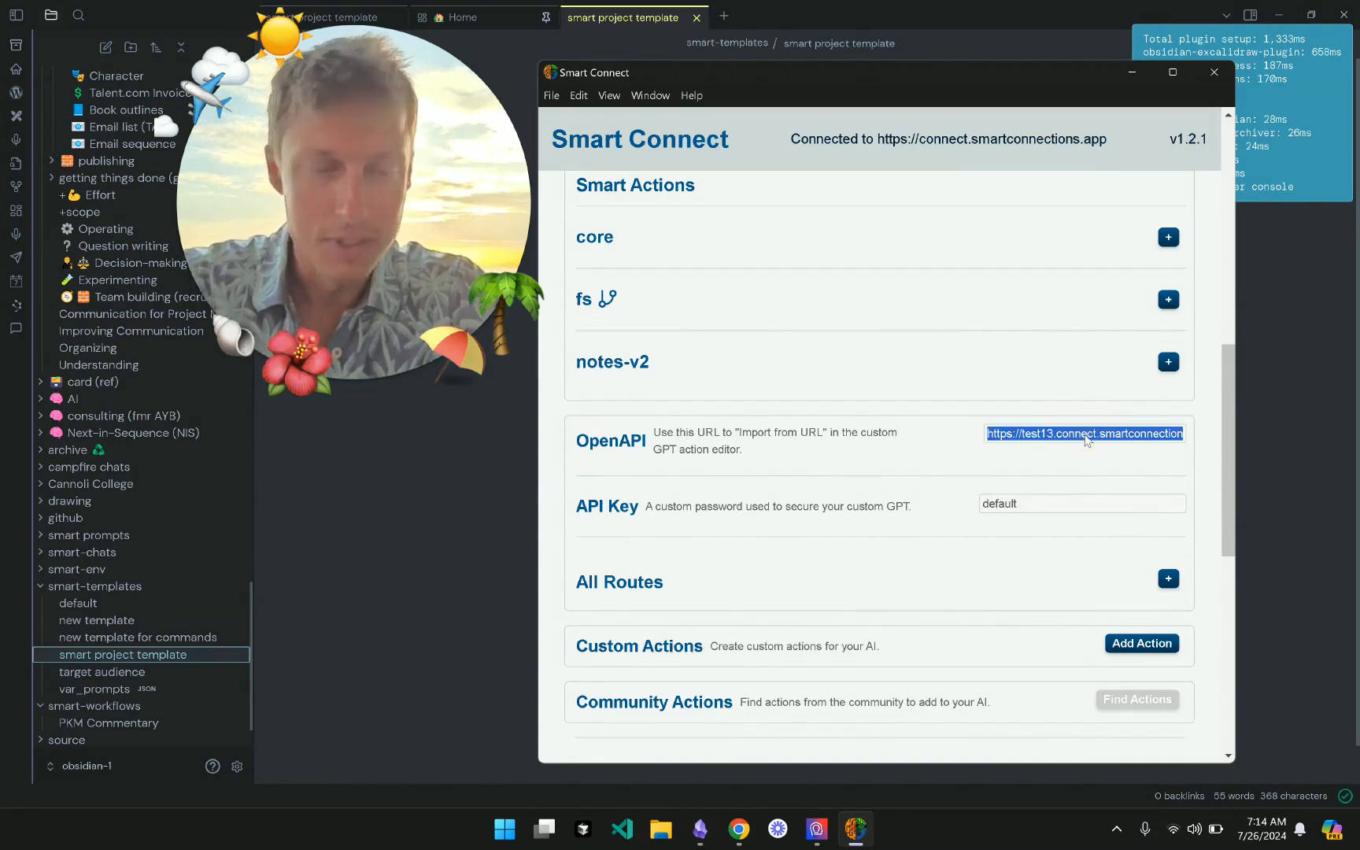
left_click(852, 417)
- Switch back to the ChatGPT page in Chrome
scroll(929, 501, "up", 1)
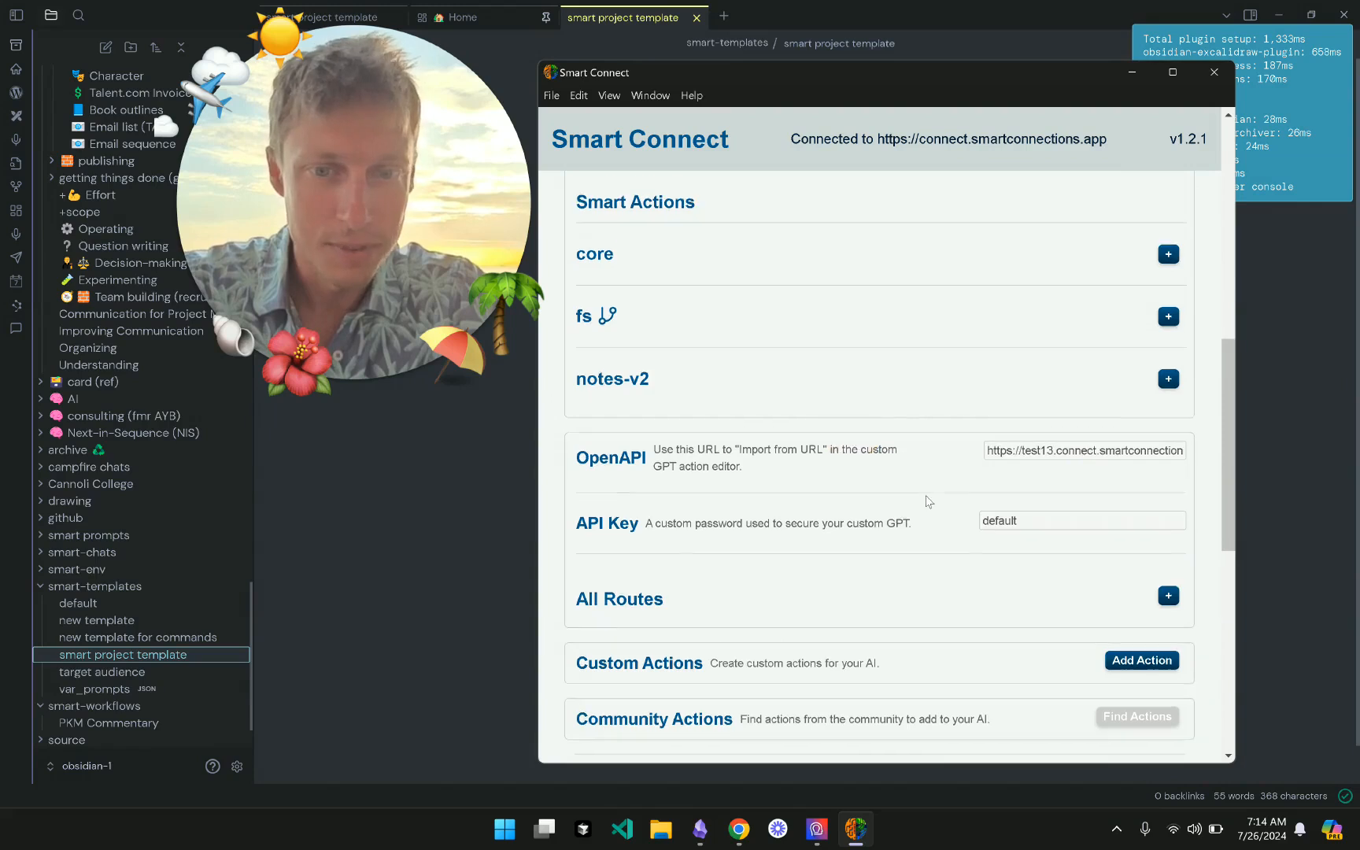
scroll(928, 502, "down", 1)
left_click(738, 828)
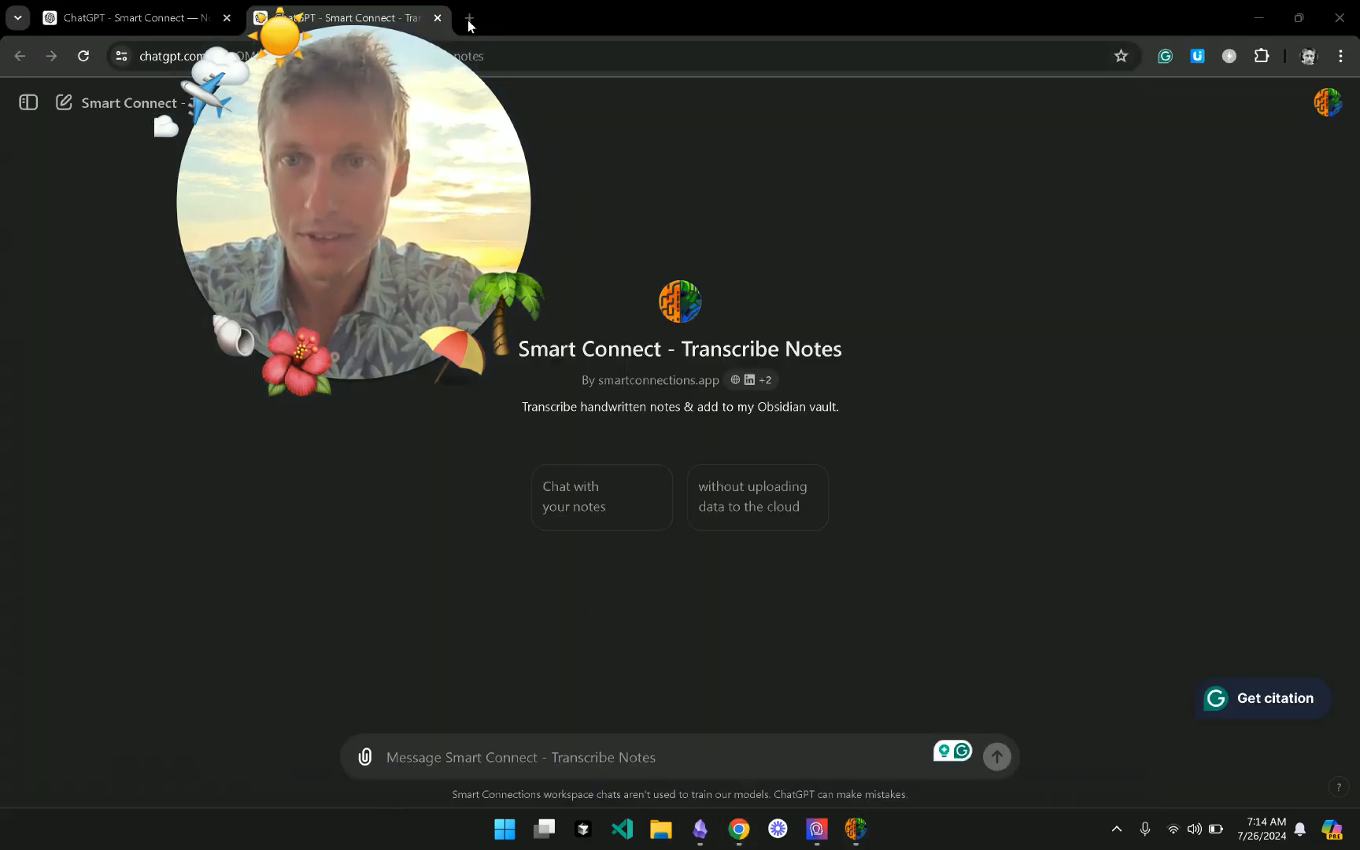
- Load the copied OpenAPI URL in a new Chrome tab
left_click(556, 7)
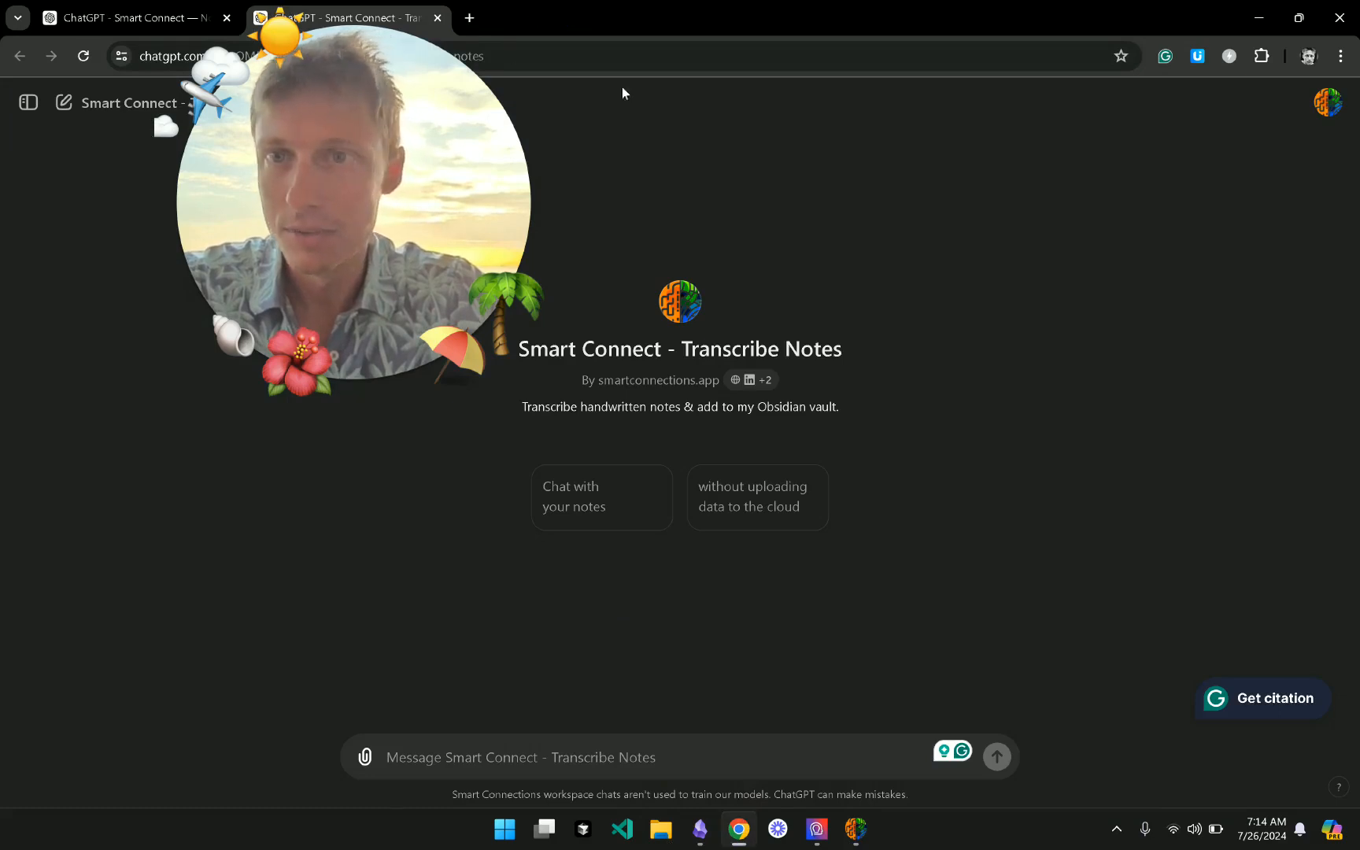
key("ctrl+t")
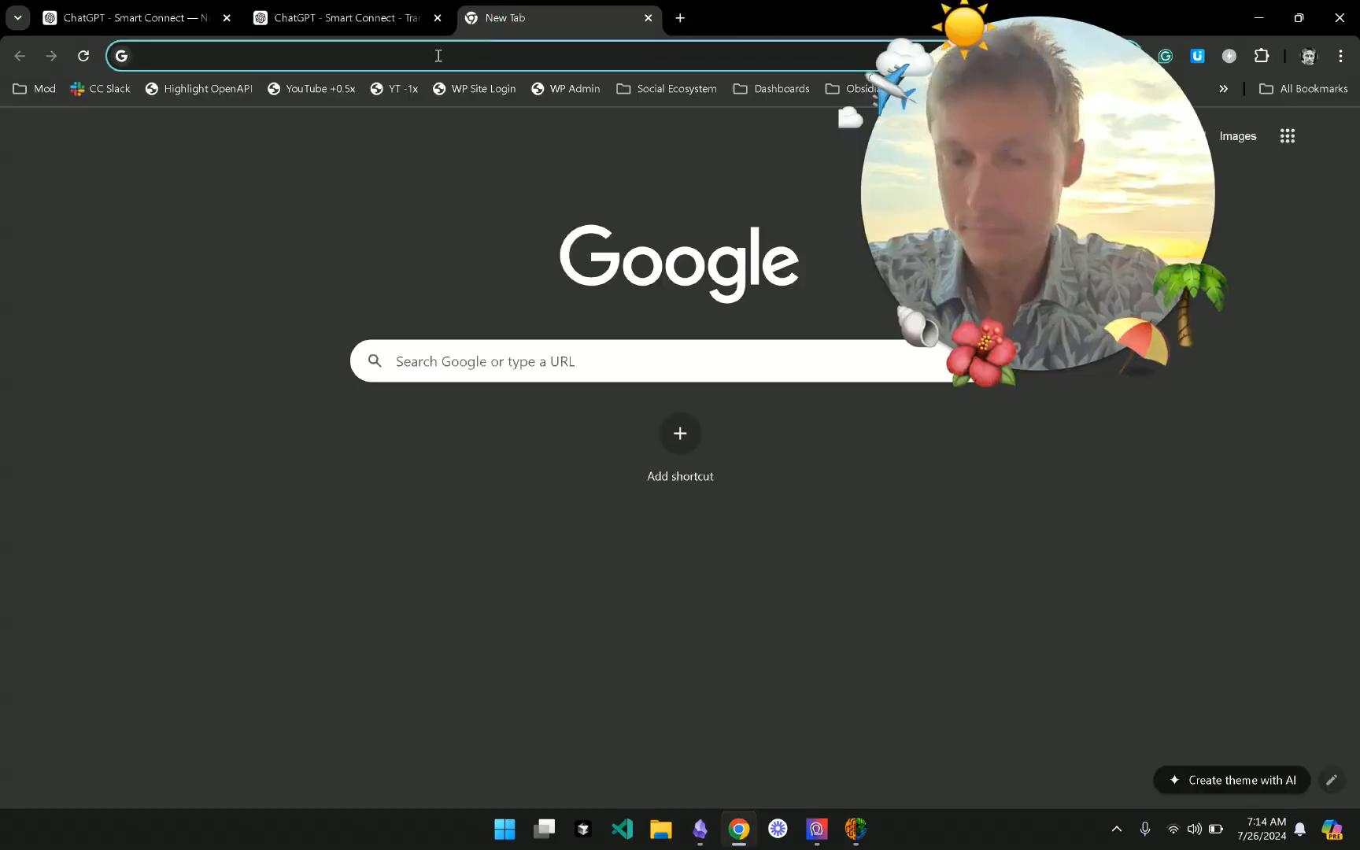
type("https://test13.connect.smartconnections.app/openapi.json")
key("Return")
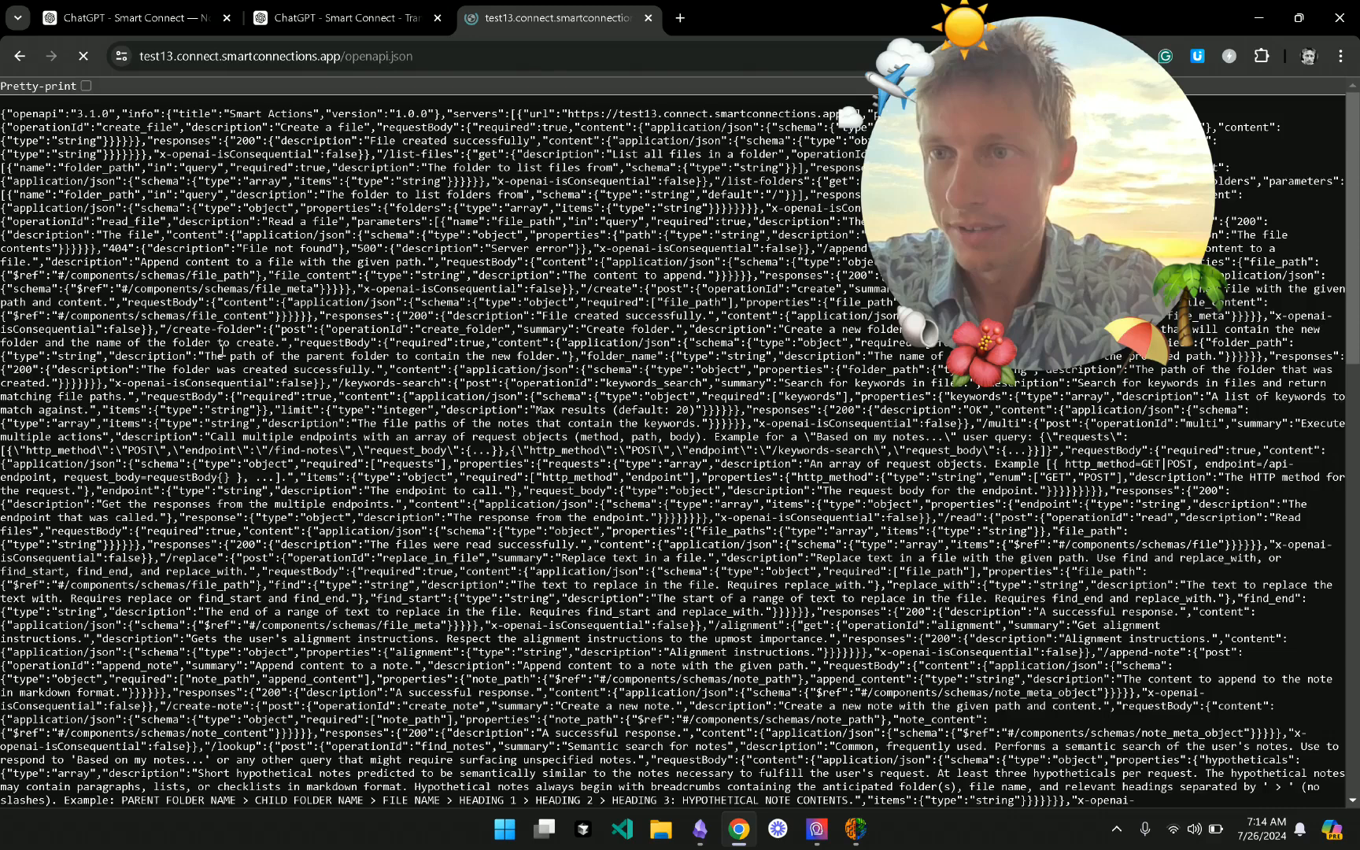
- Scroll through the openapi.json spec, then return to the Transcribe Notes chat with the sidebar open
scroll(267, 355, "down", 3)
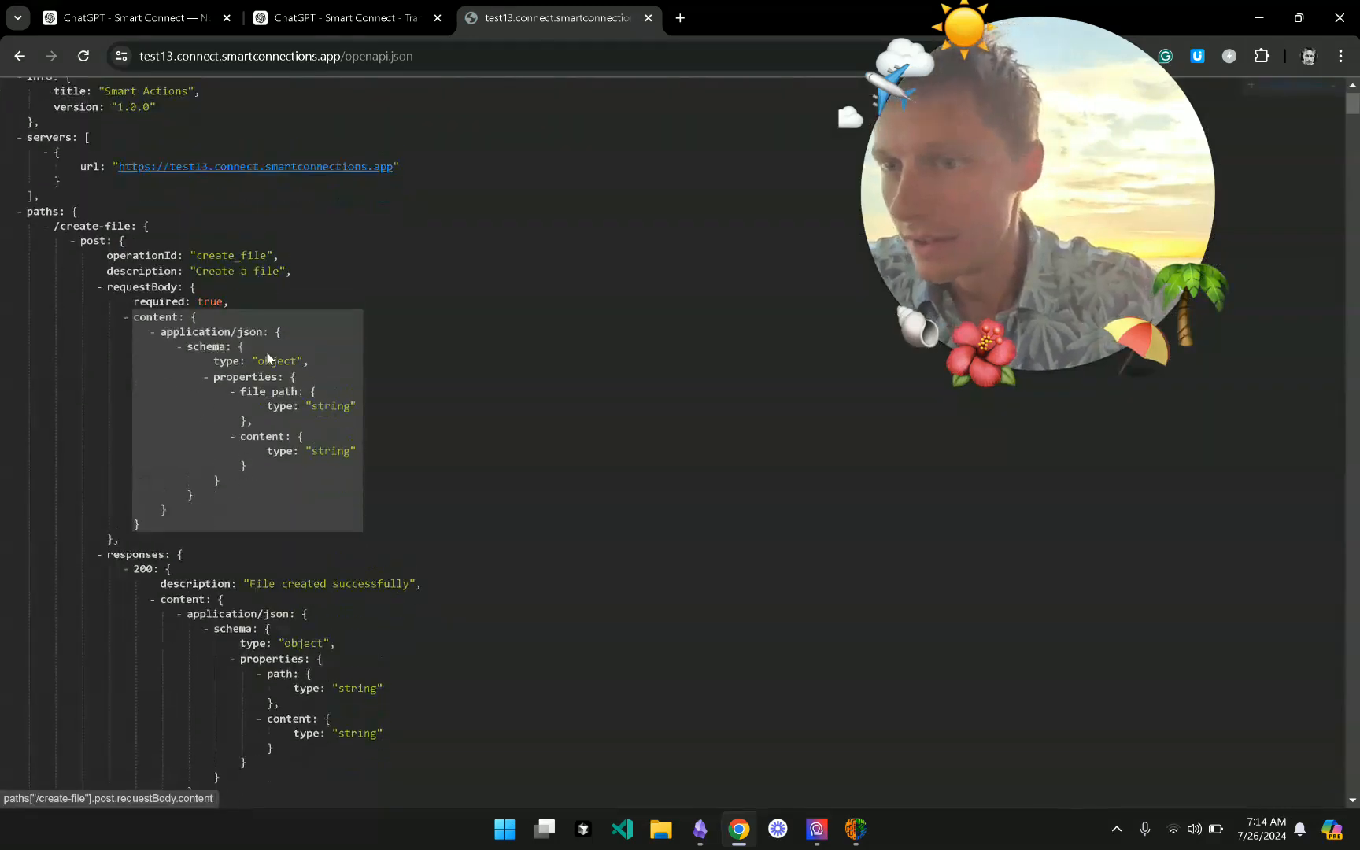
scroll(267, 358, "up", 1)
scroll(267, 354, "down", 2)
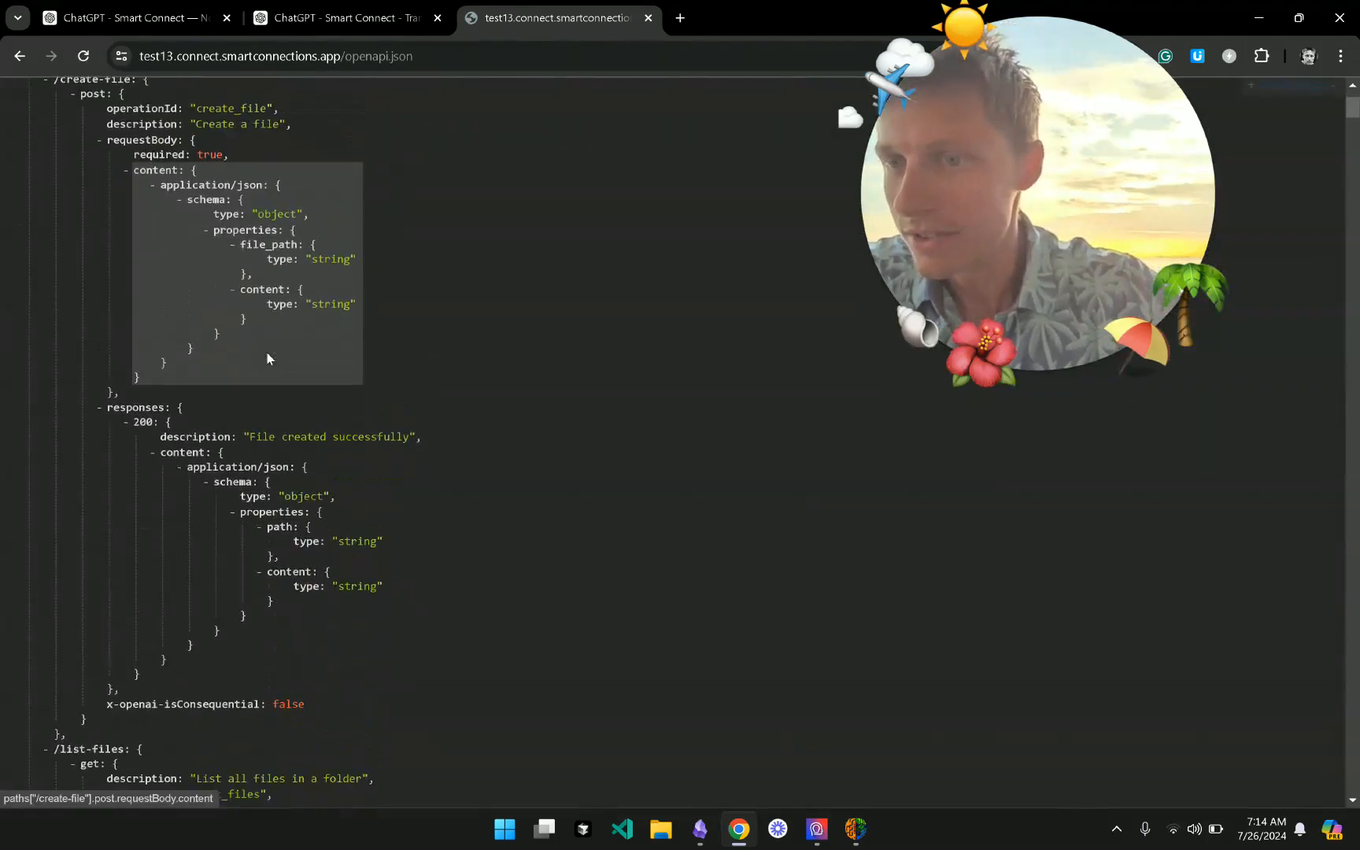
scroll(267, 354, "down", 18)
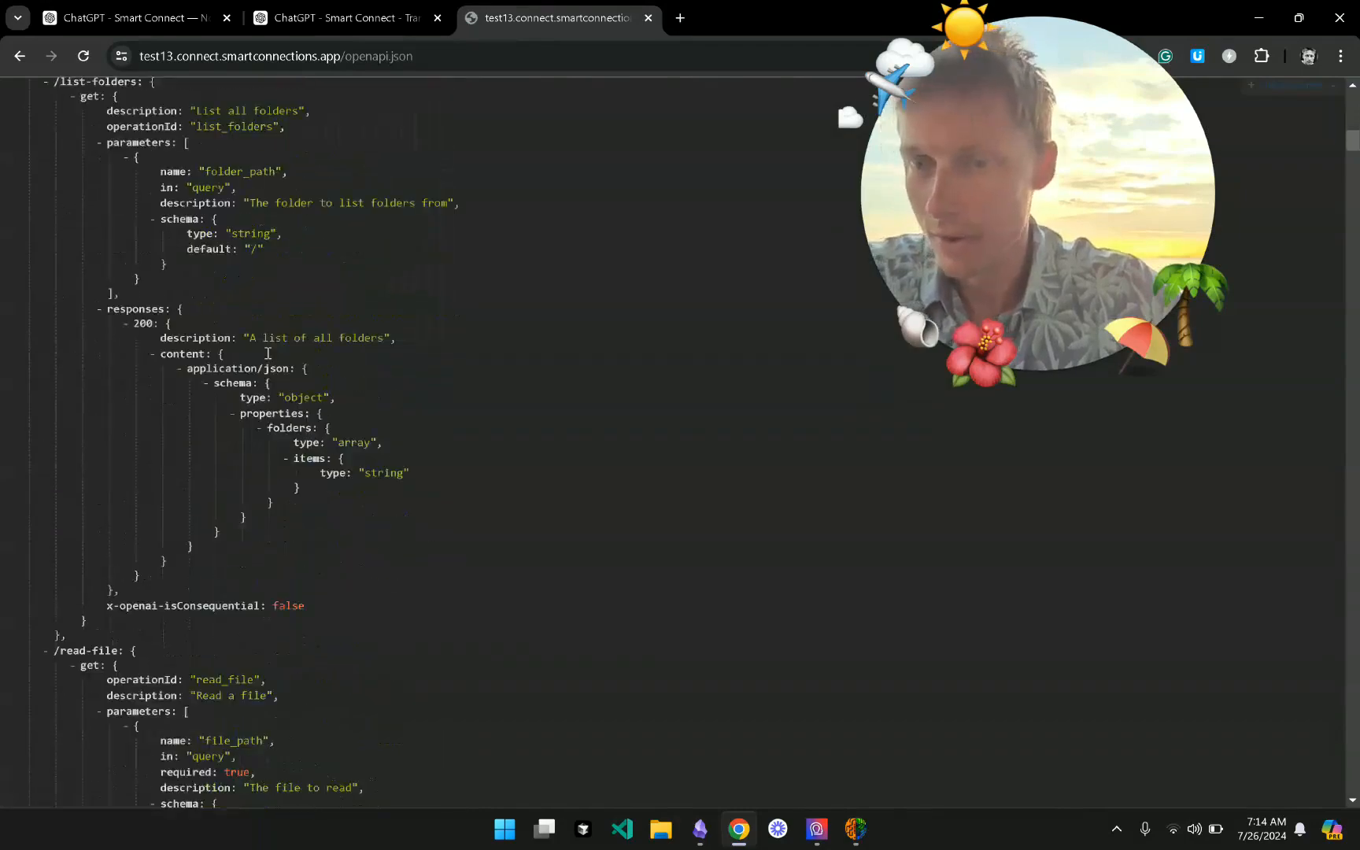
scroll(266, 356, "down", 15)
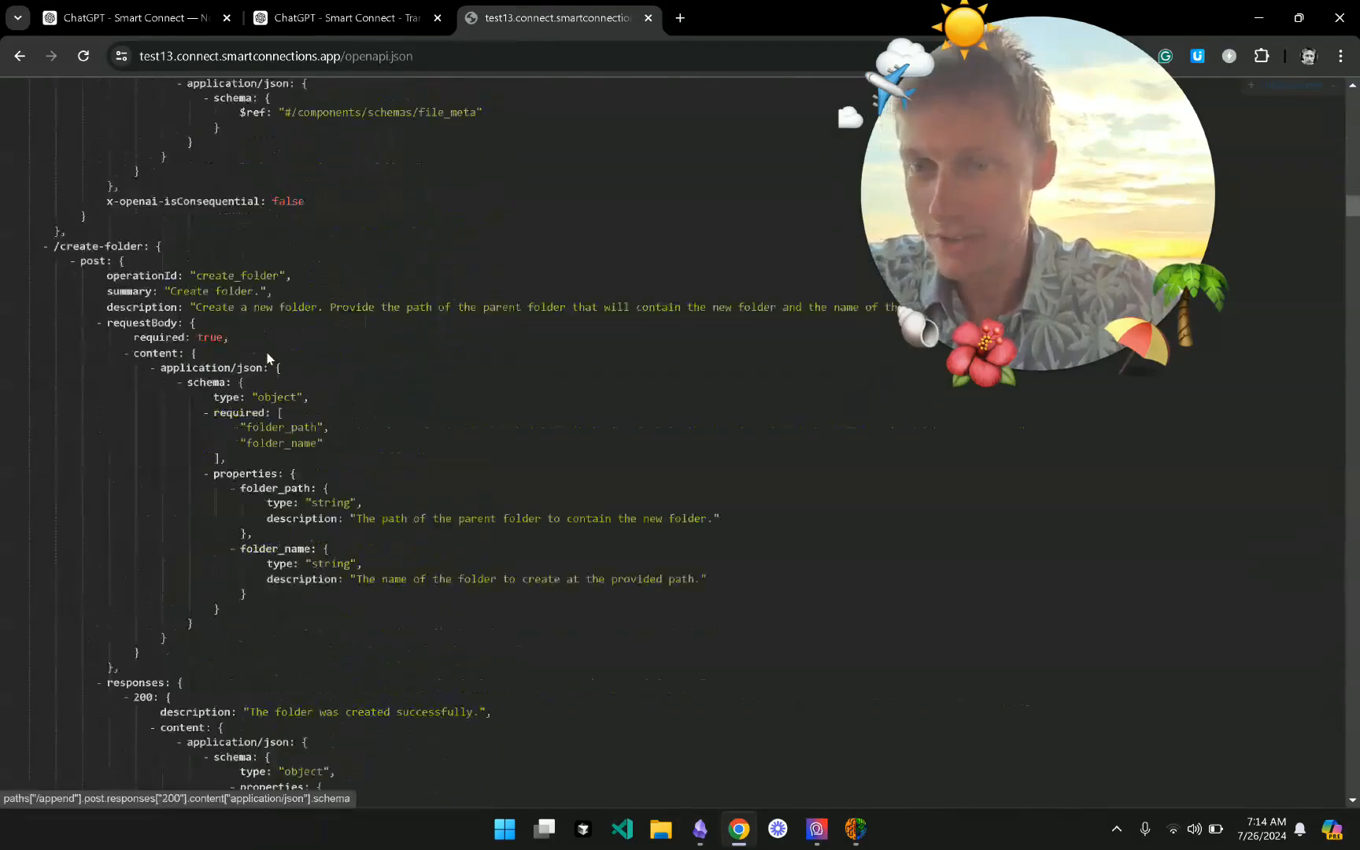
scroll(267, 354, "down", 15)
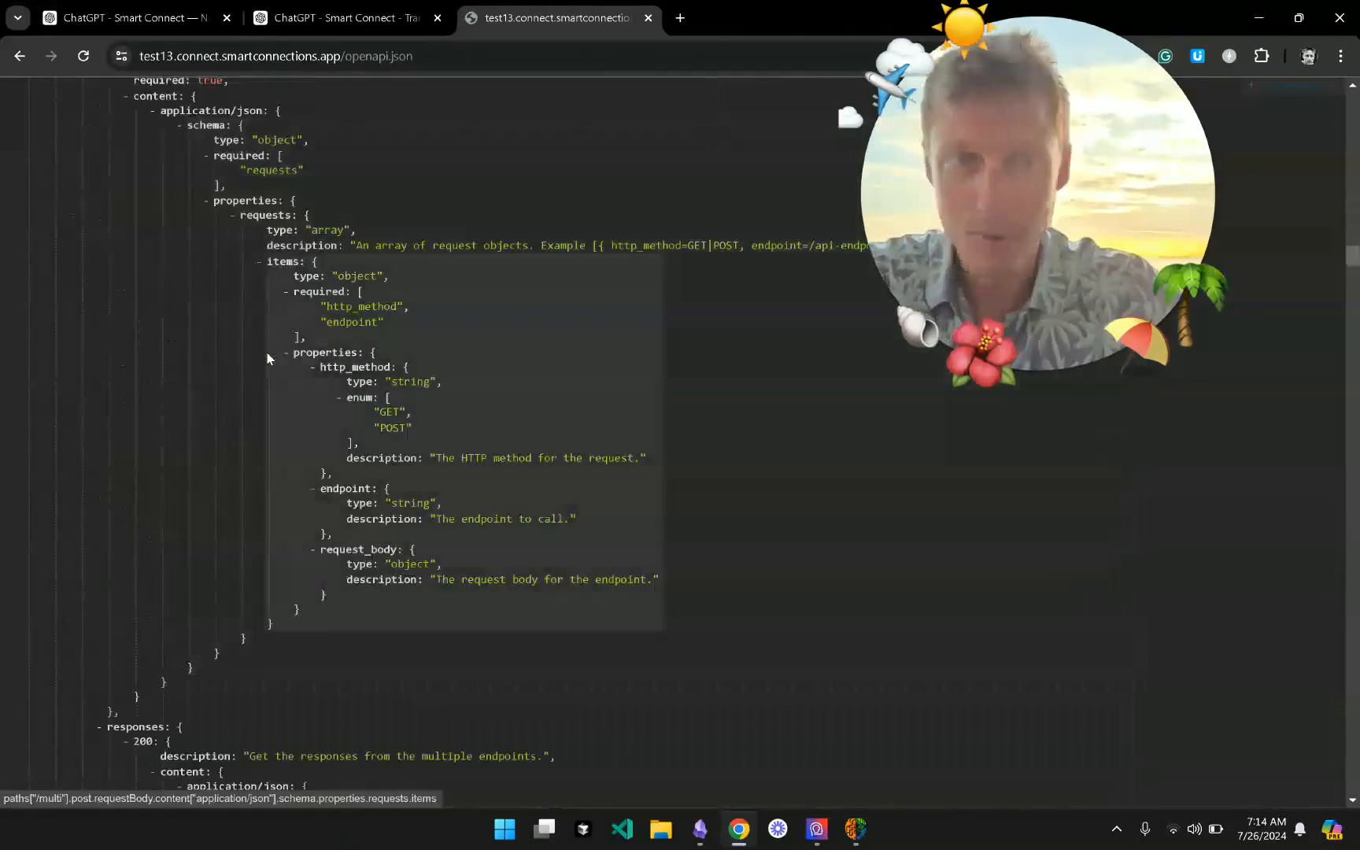
scroll(266, 358, "down", 3)
left_click(350, 6)
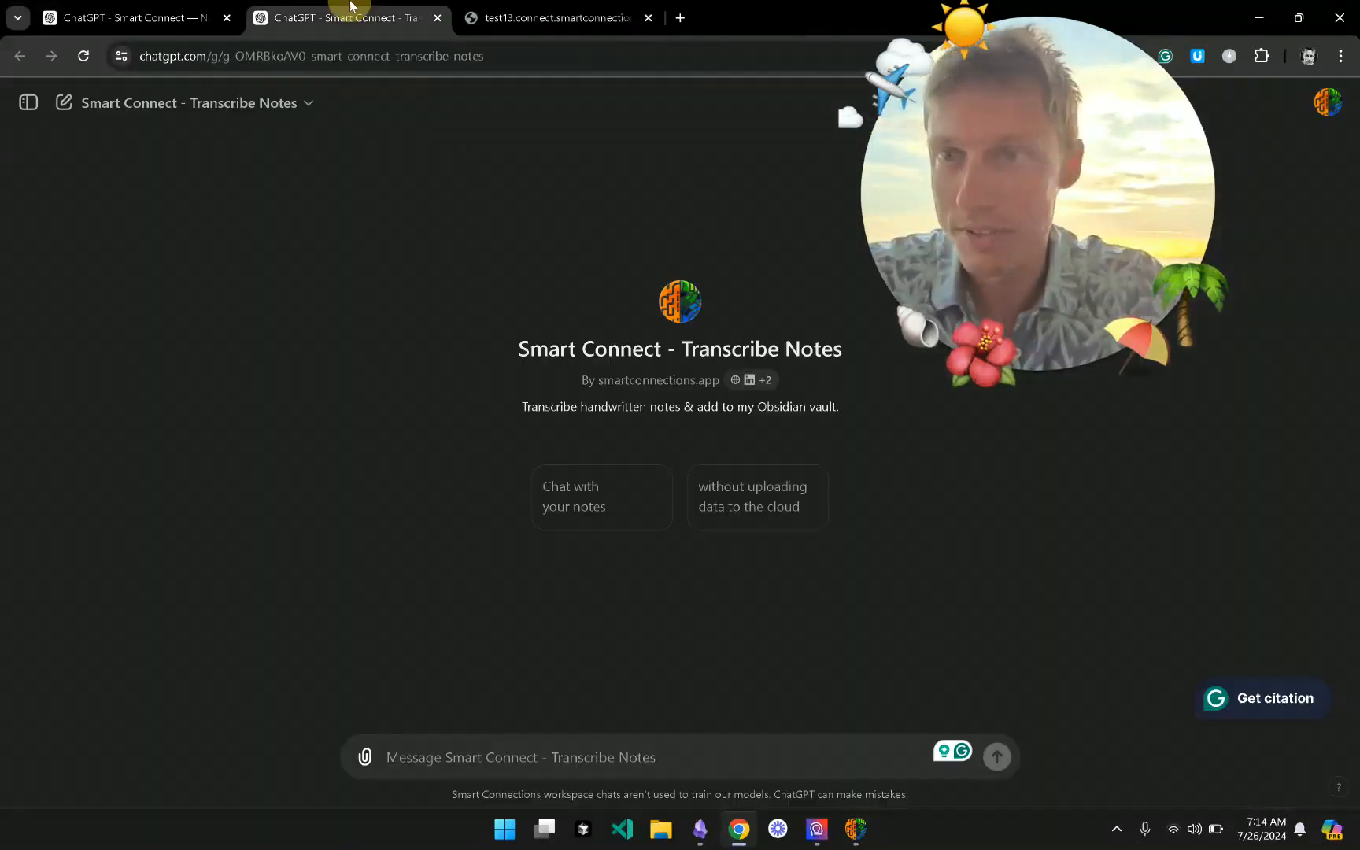
left_click(30, 104)
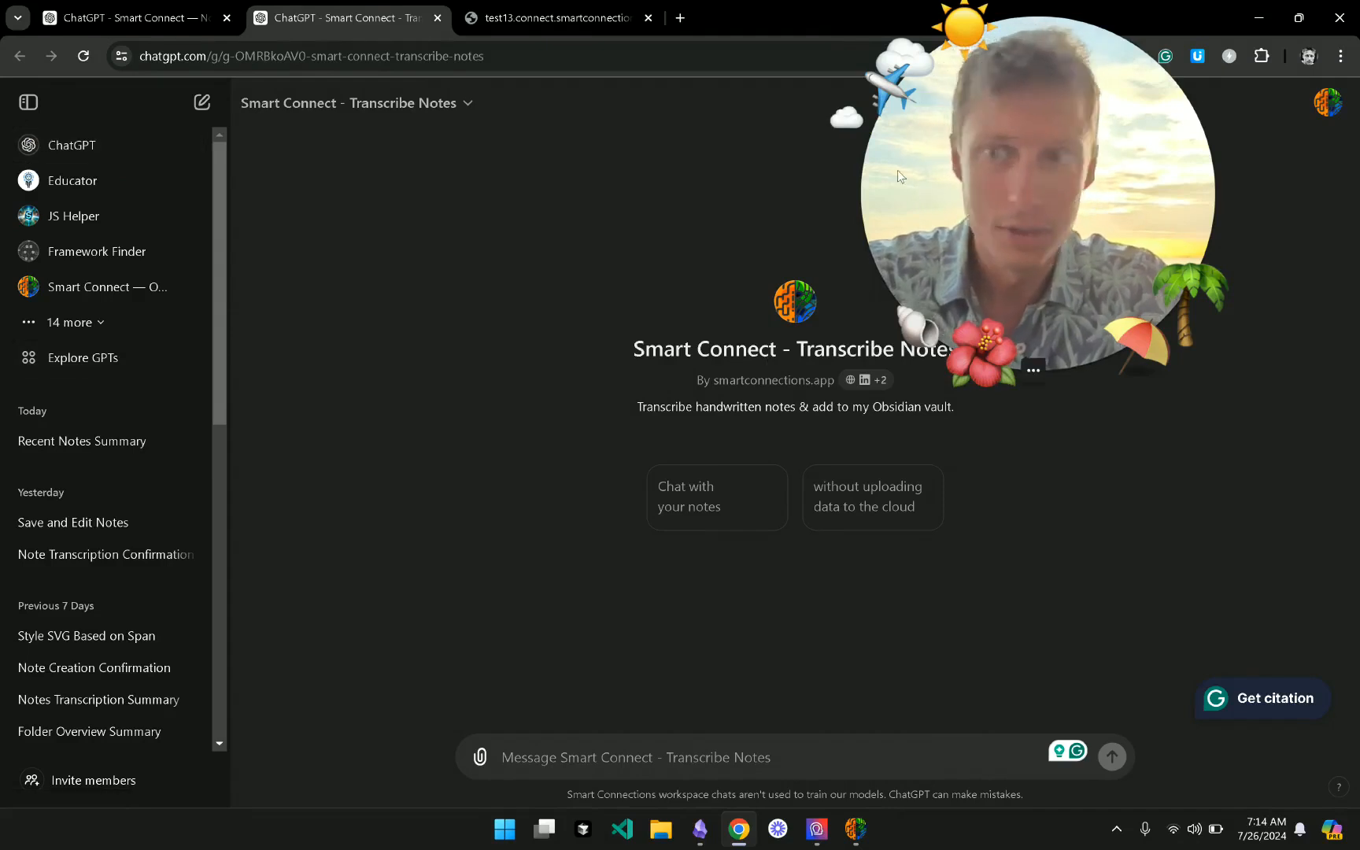
- Create a new GPT from Explore GPTs and name it 'Test Custom GPT' on the Configure tab
left_click(110, 364)
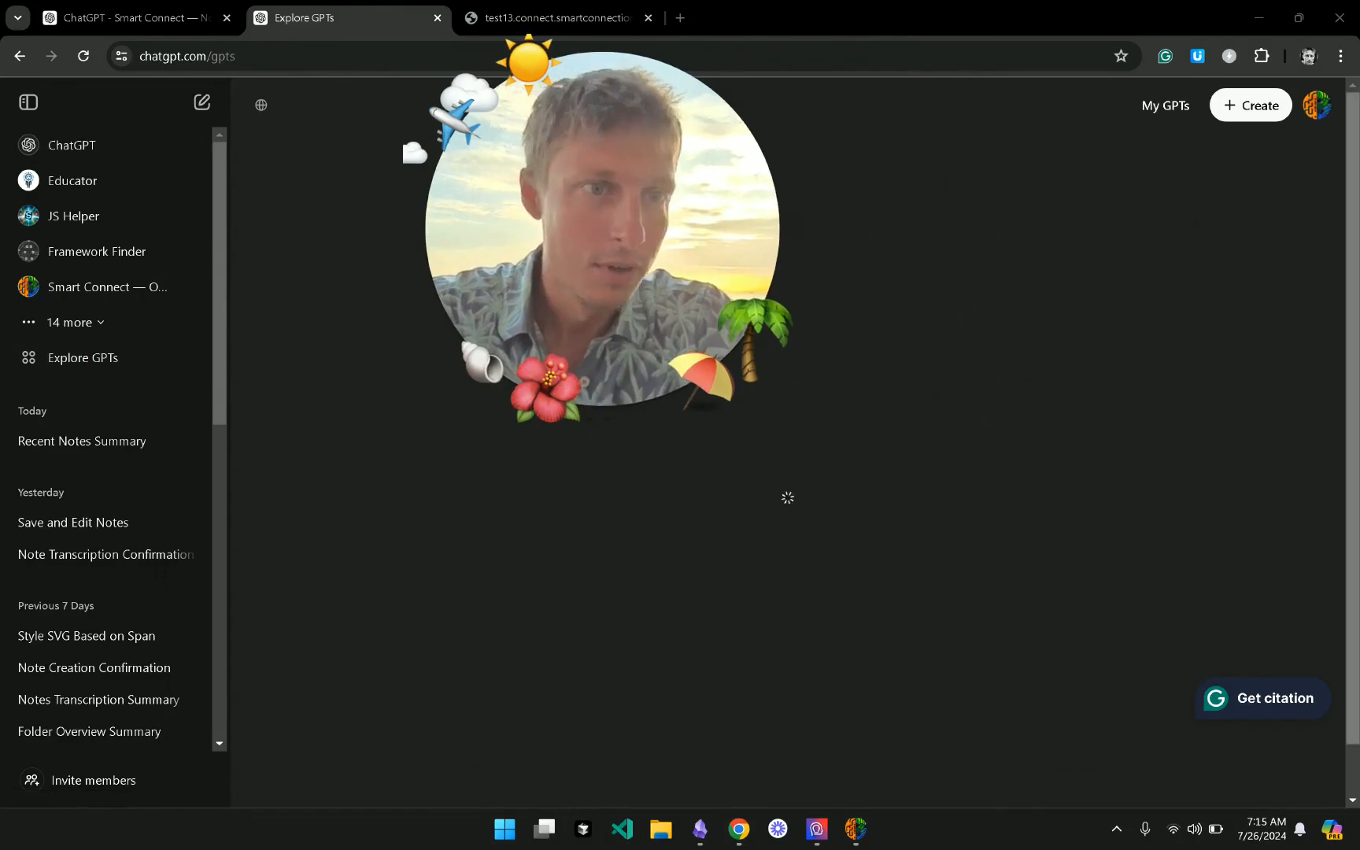
left_click(1260, 111)
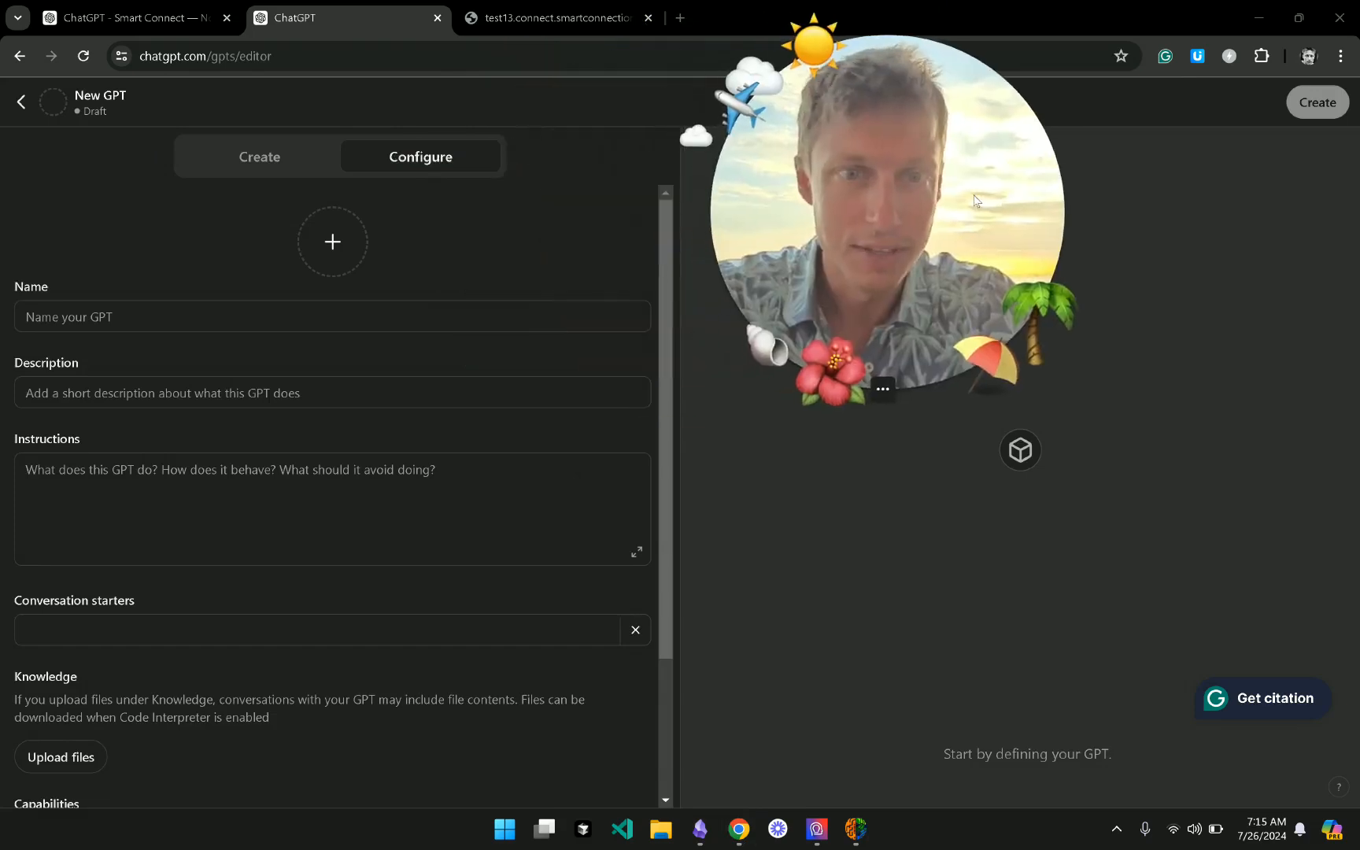
left_click(180, 313)
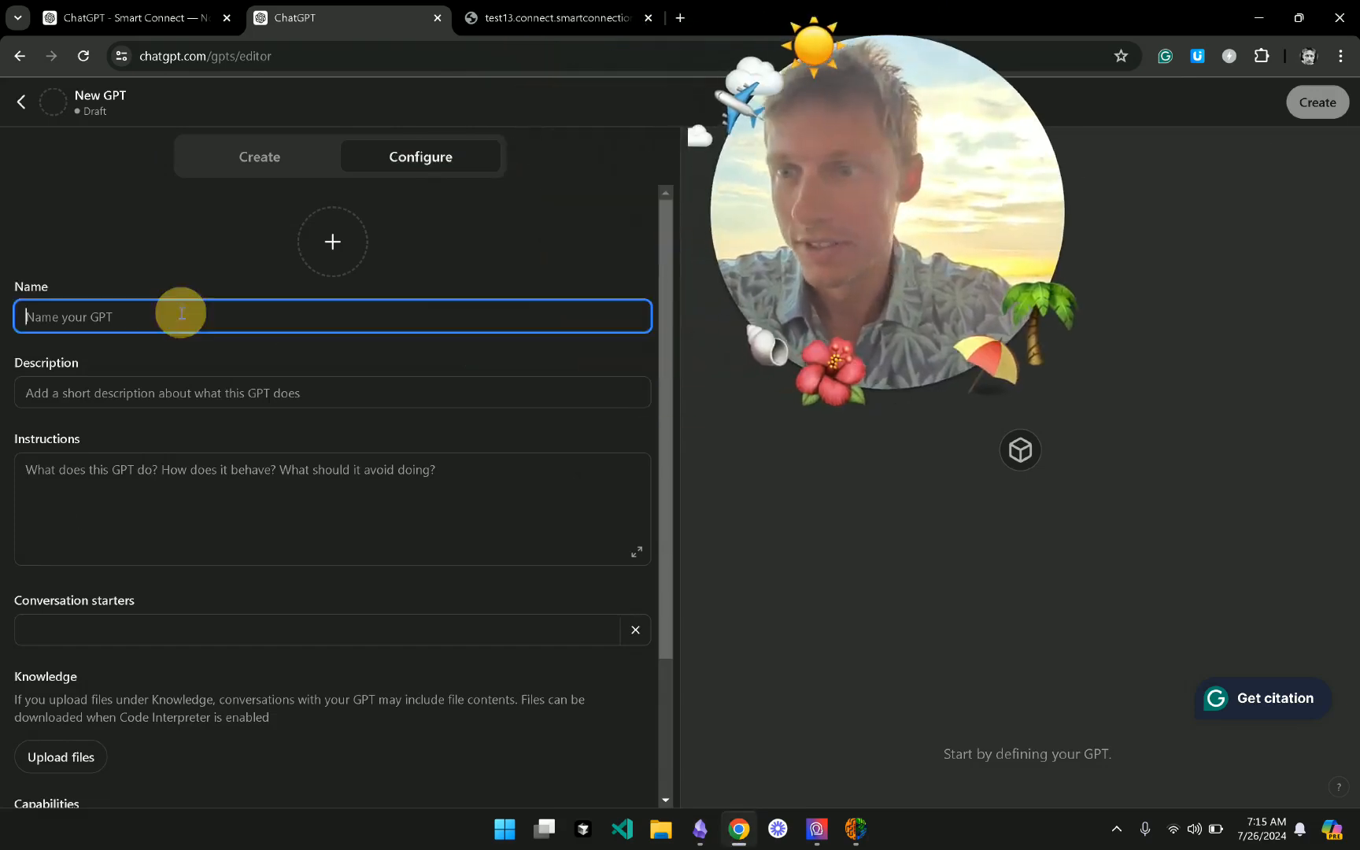
left_click(63, 398)
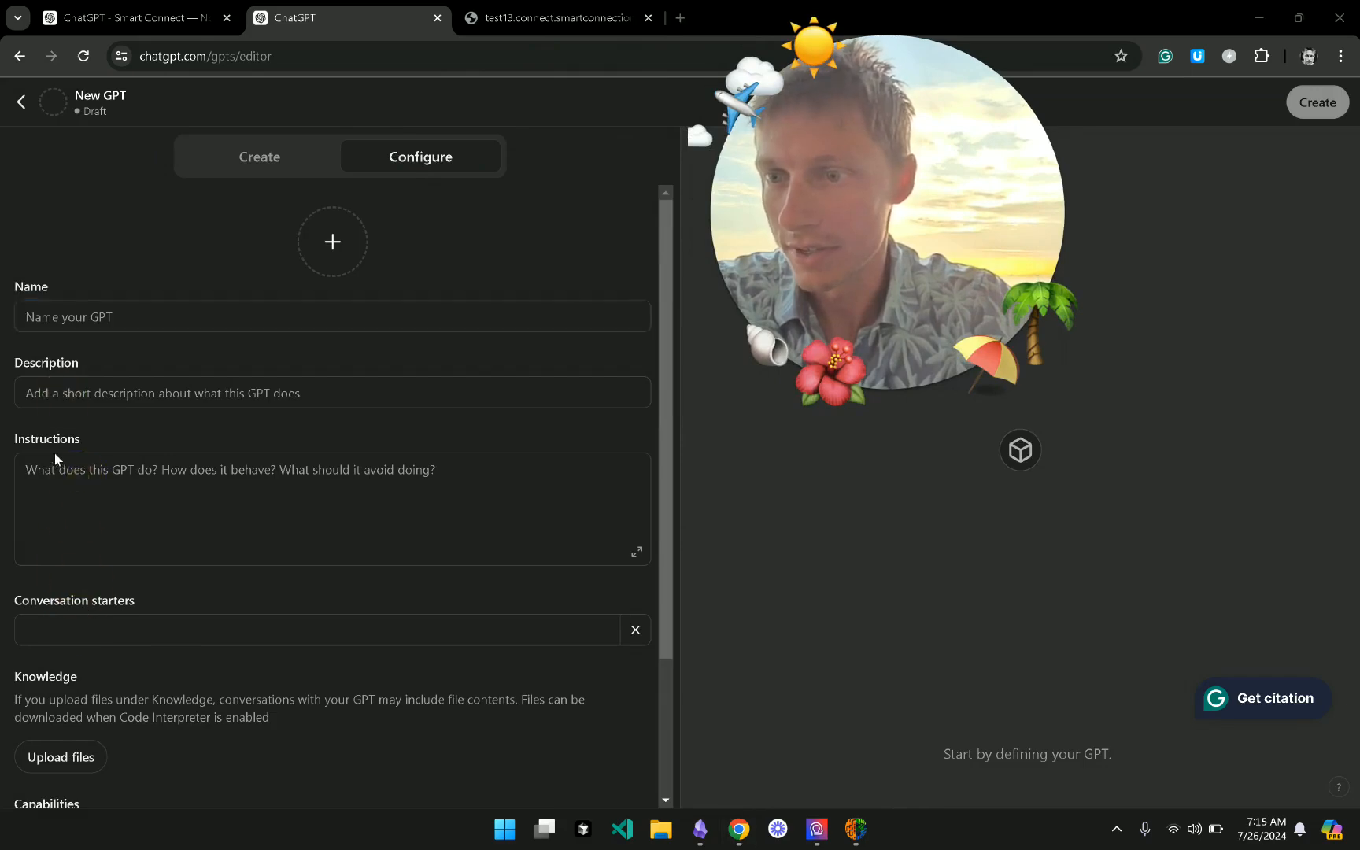
left_click(867, 524)
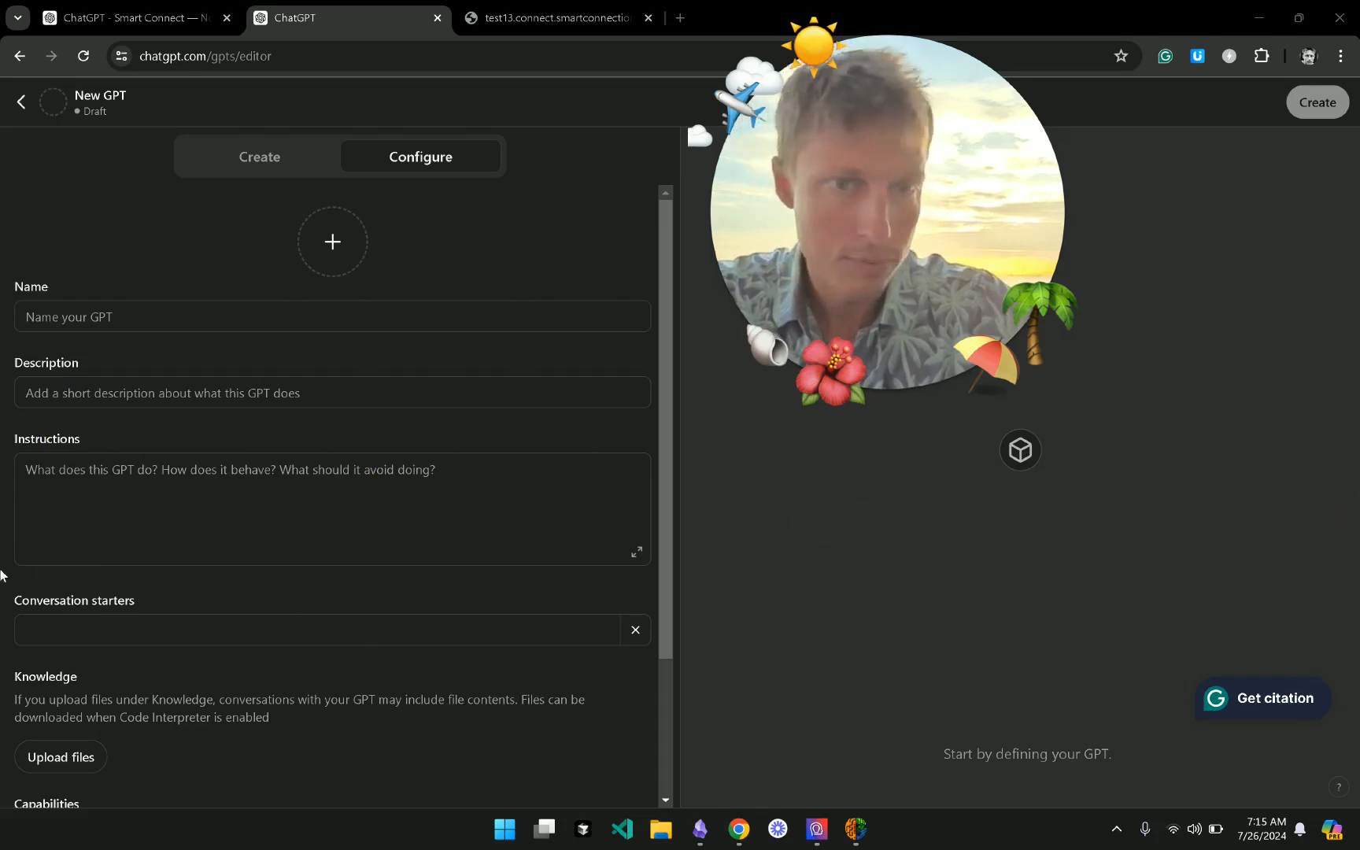
left_click(112, 317)
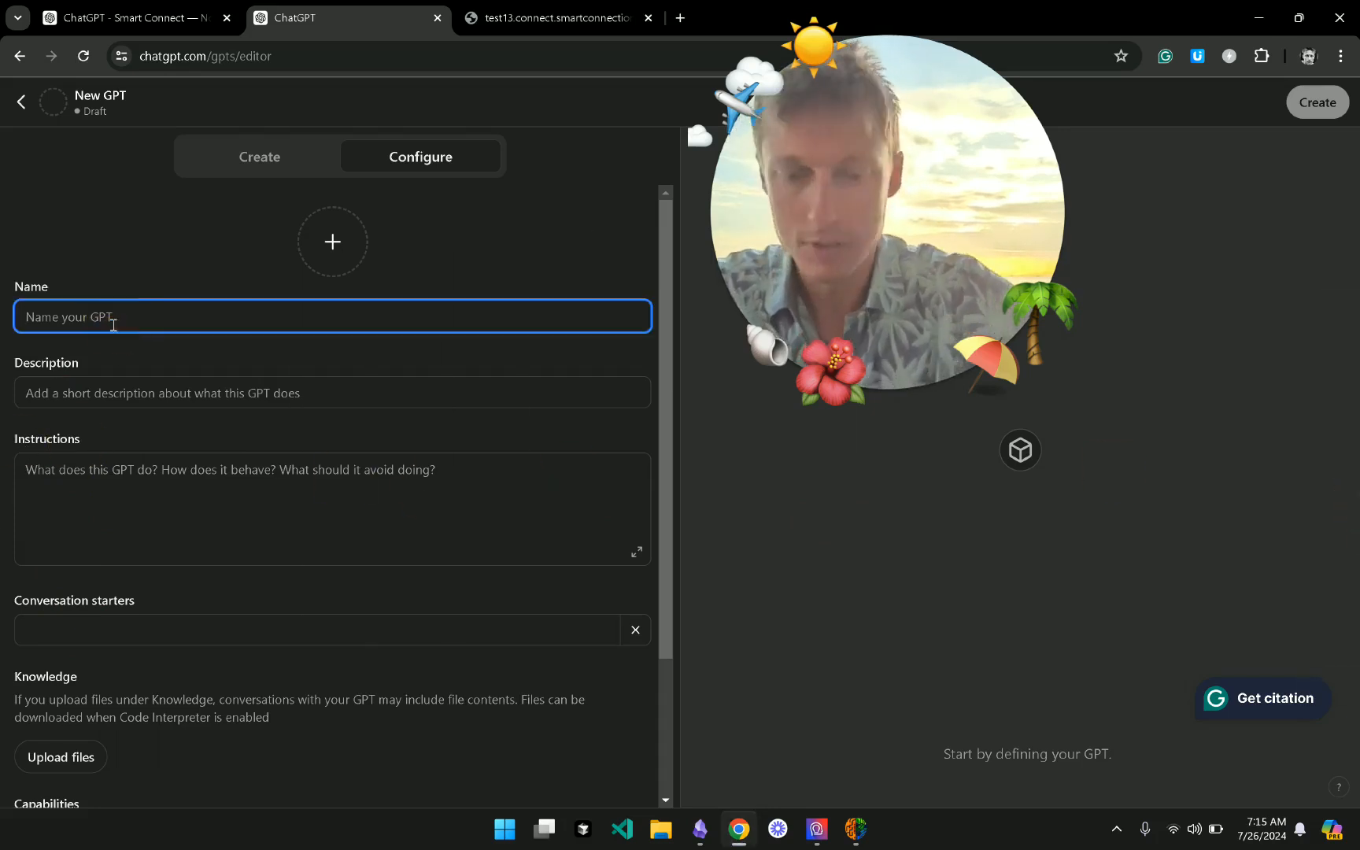
type("Test Cust")
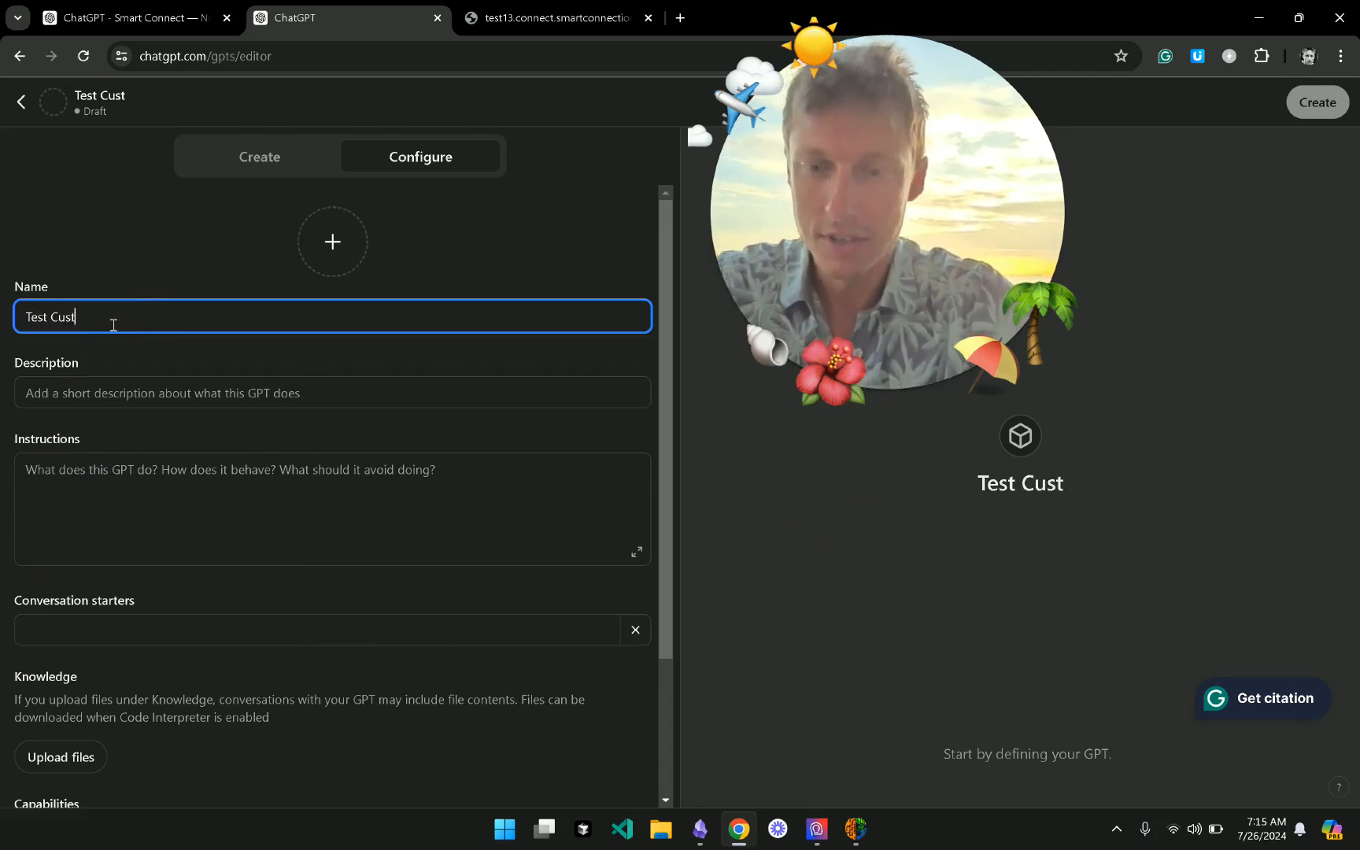
type("om GPT")
key("Tab")
scroll(112, 709, "down", 2)
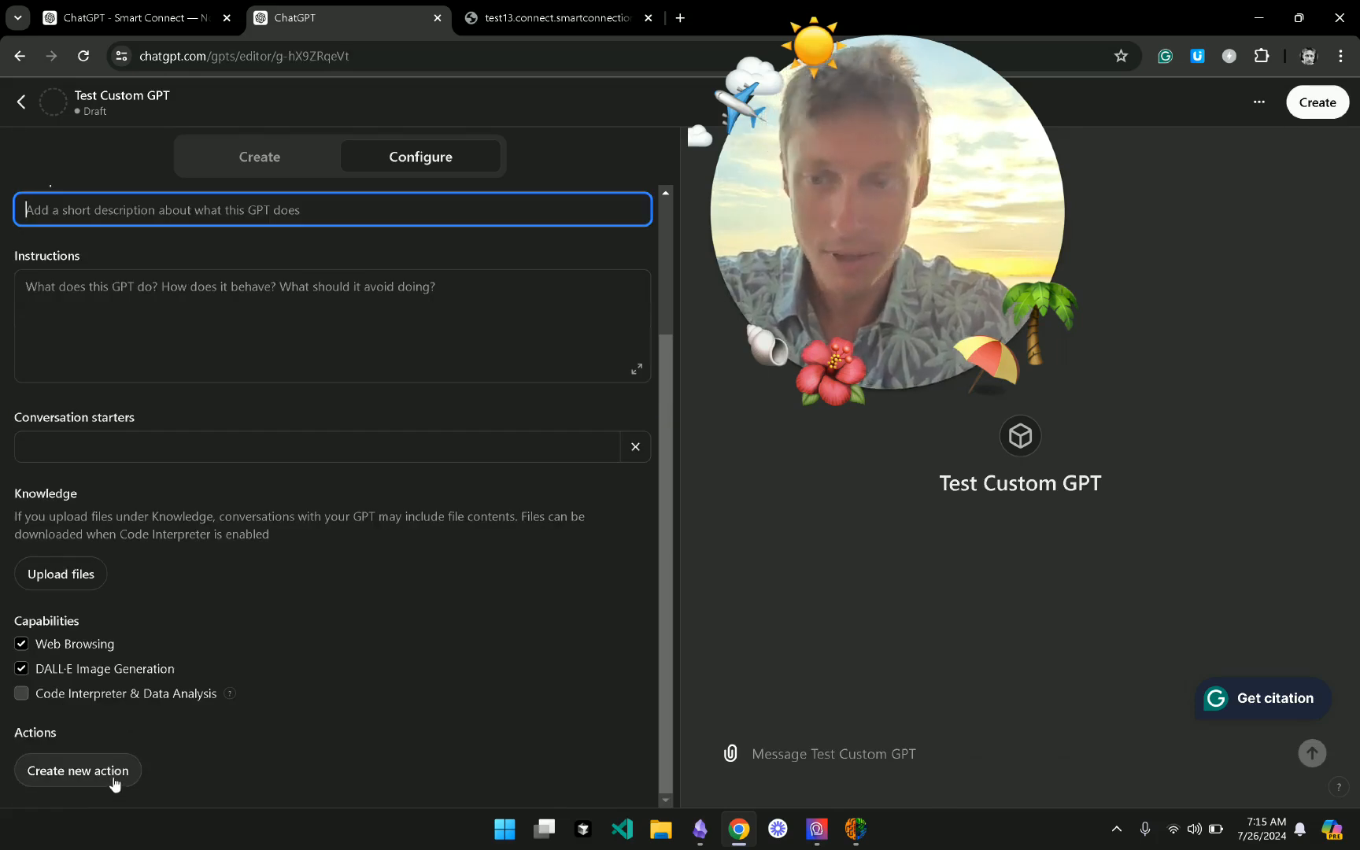
- Add a new action and import its schema from the pasted Smart Connect OpenAPI URL
left_click(113, 775)
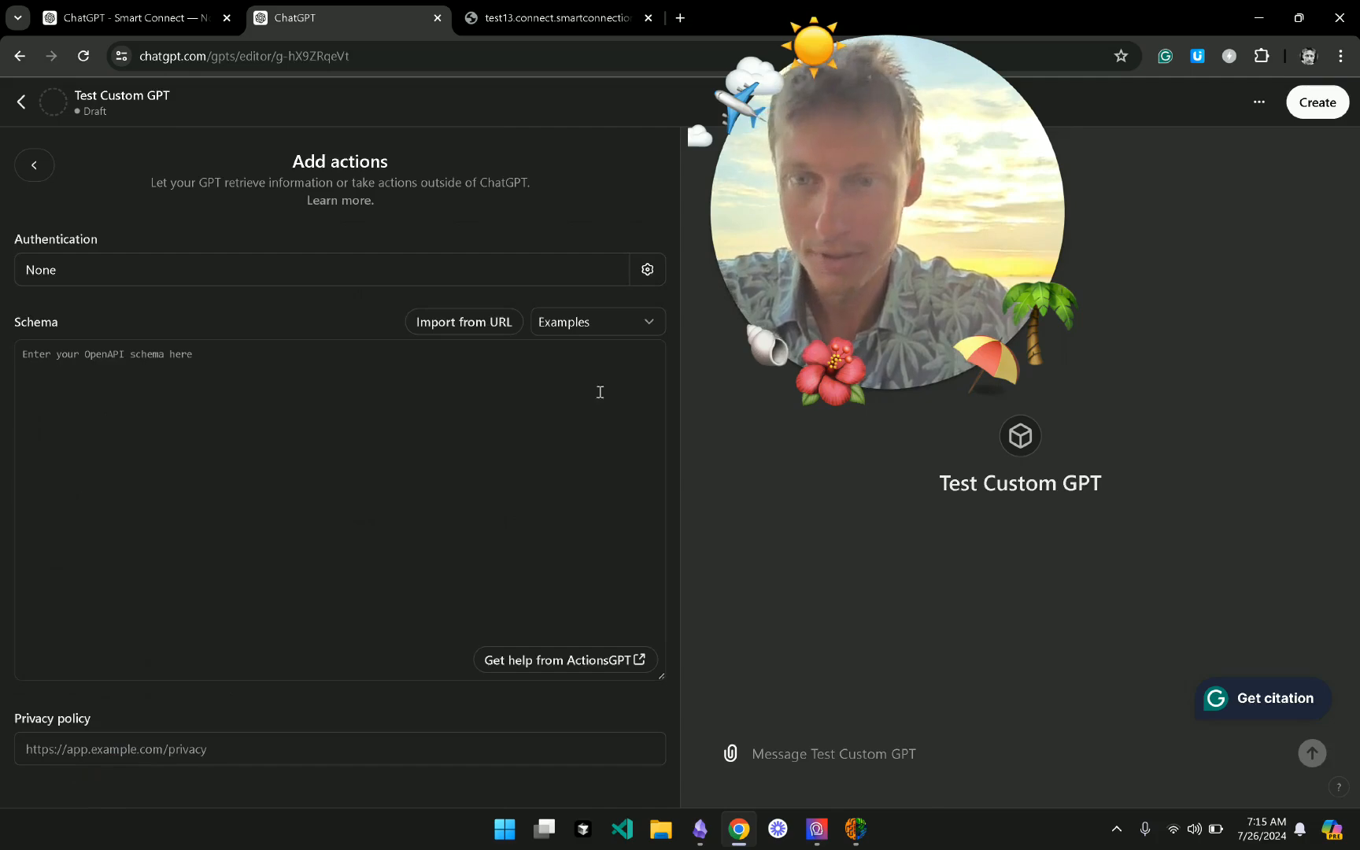
left_click(464, 321)
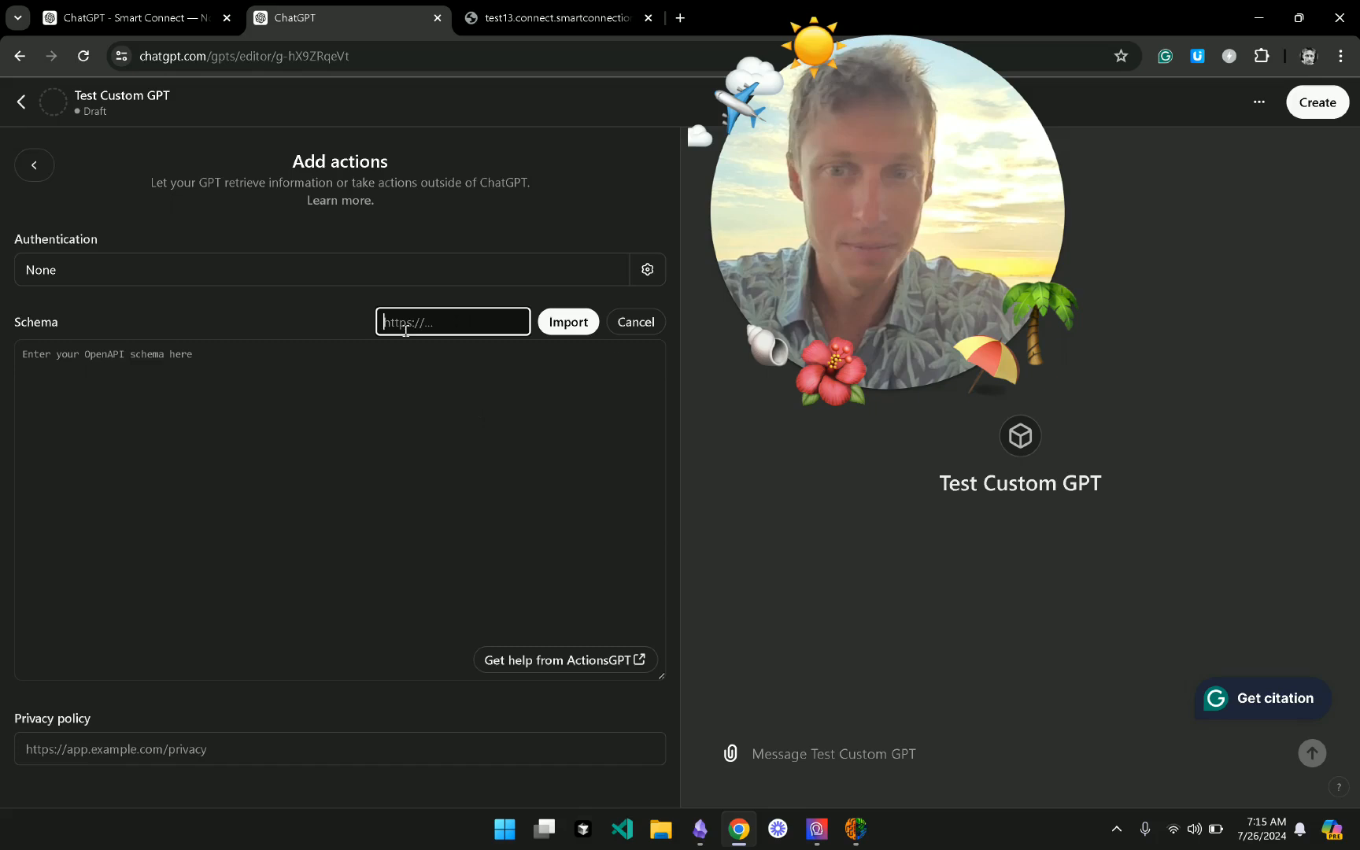
left_click(650, 329)
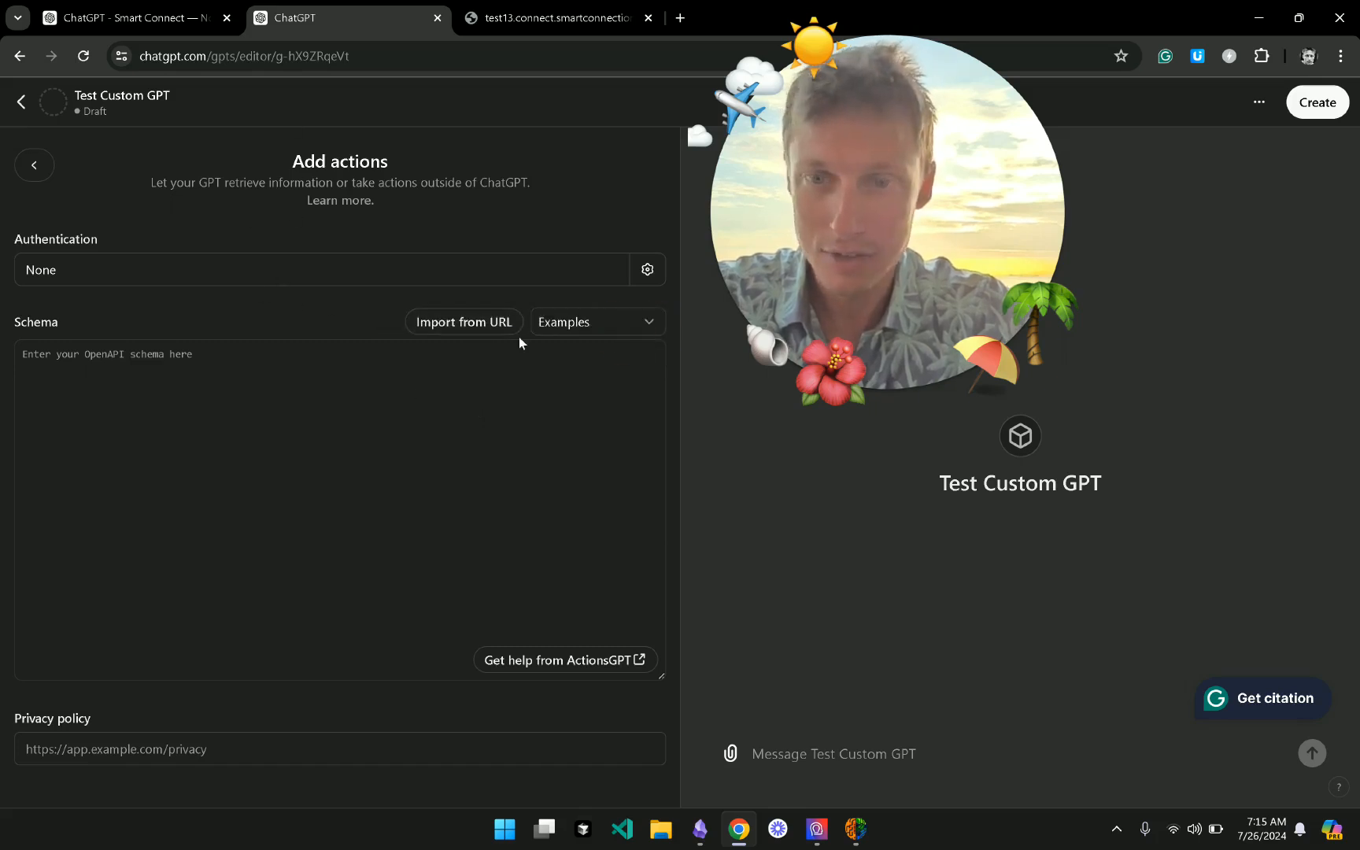
left_click(496, 323)
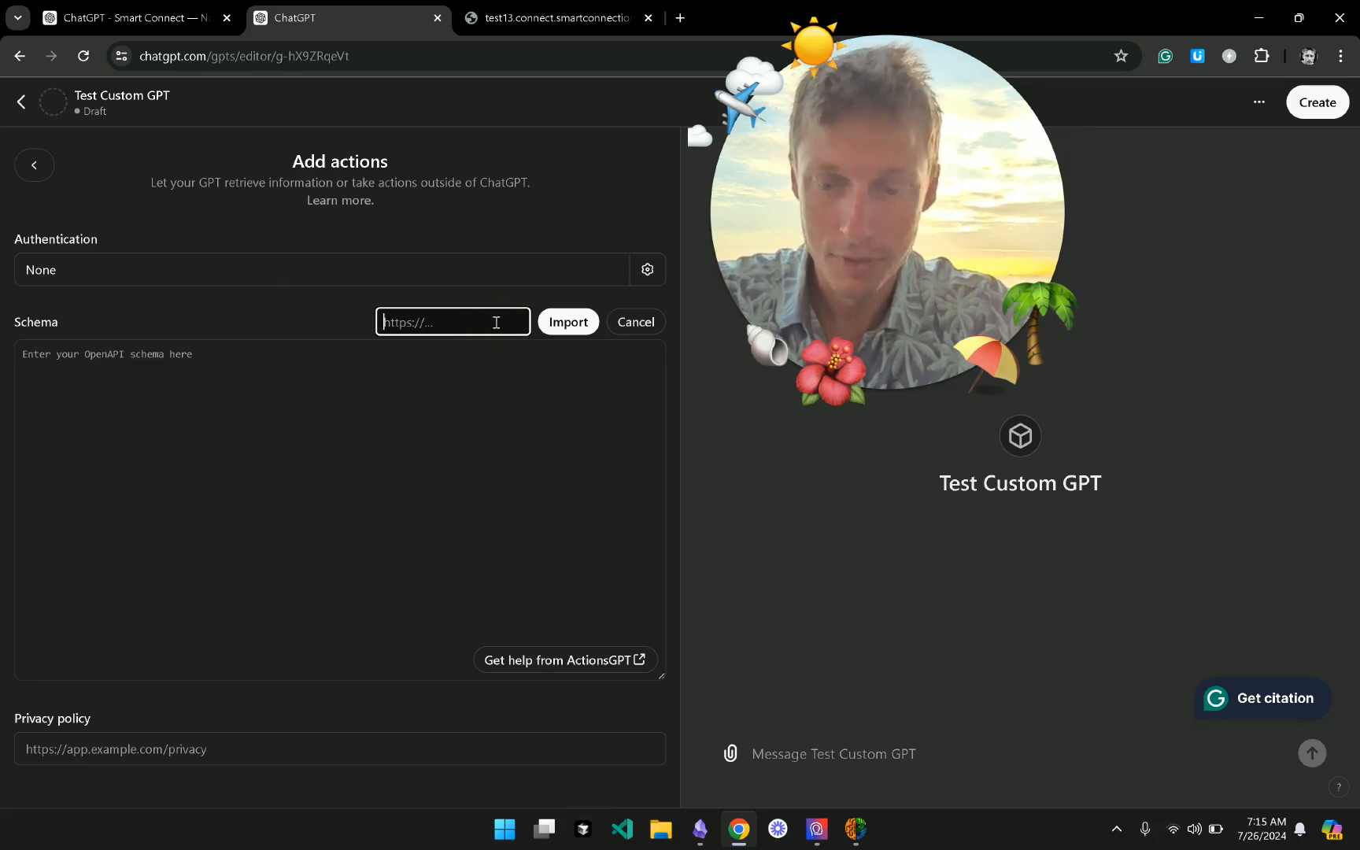
type("https://test13.connect.smartconnections.app/openapi.json")
left_click(563, 321)
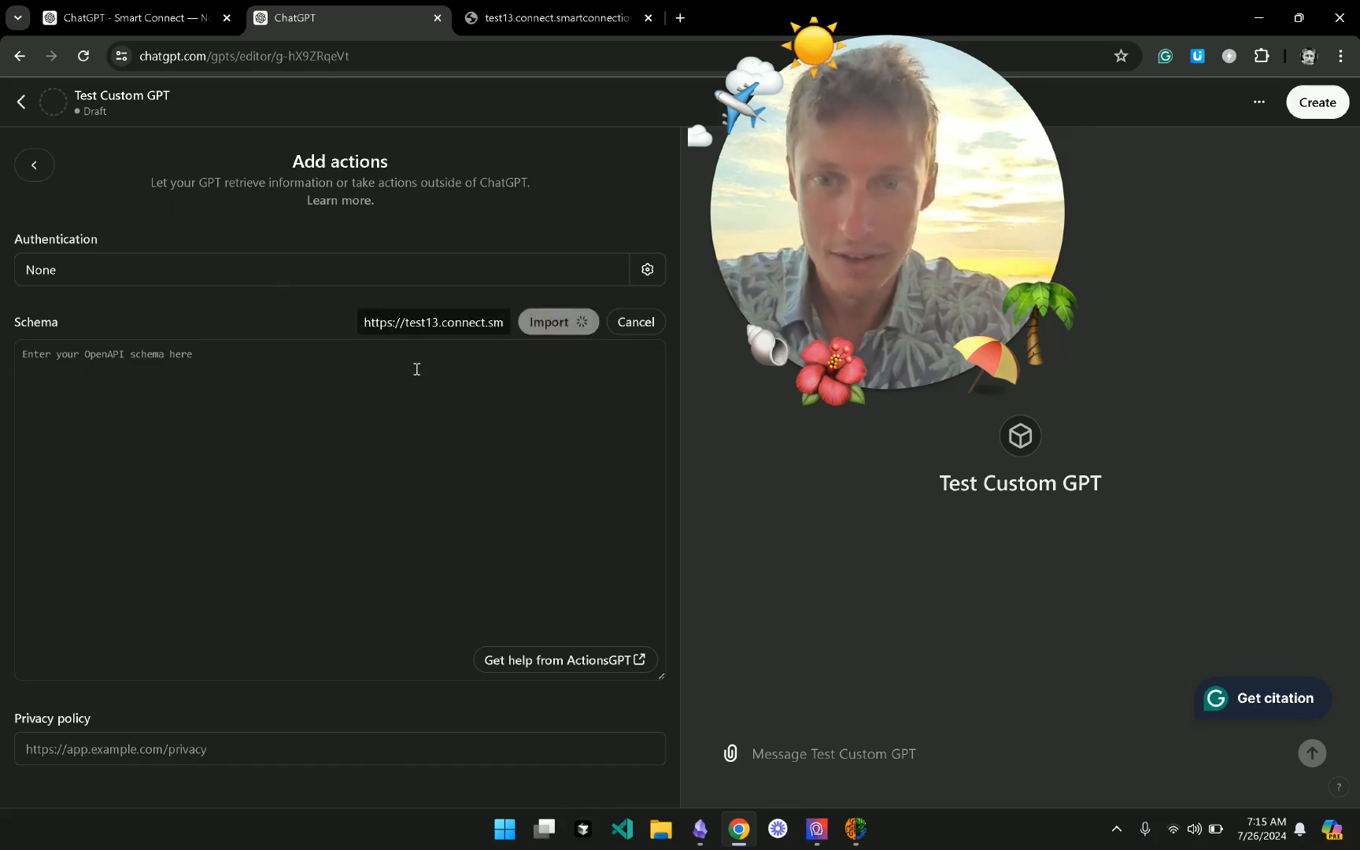
- Review the imported schema flagged over the 30-operation limit, then bring up Smart Connect
scroll(240, 477, "down", 3)
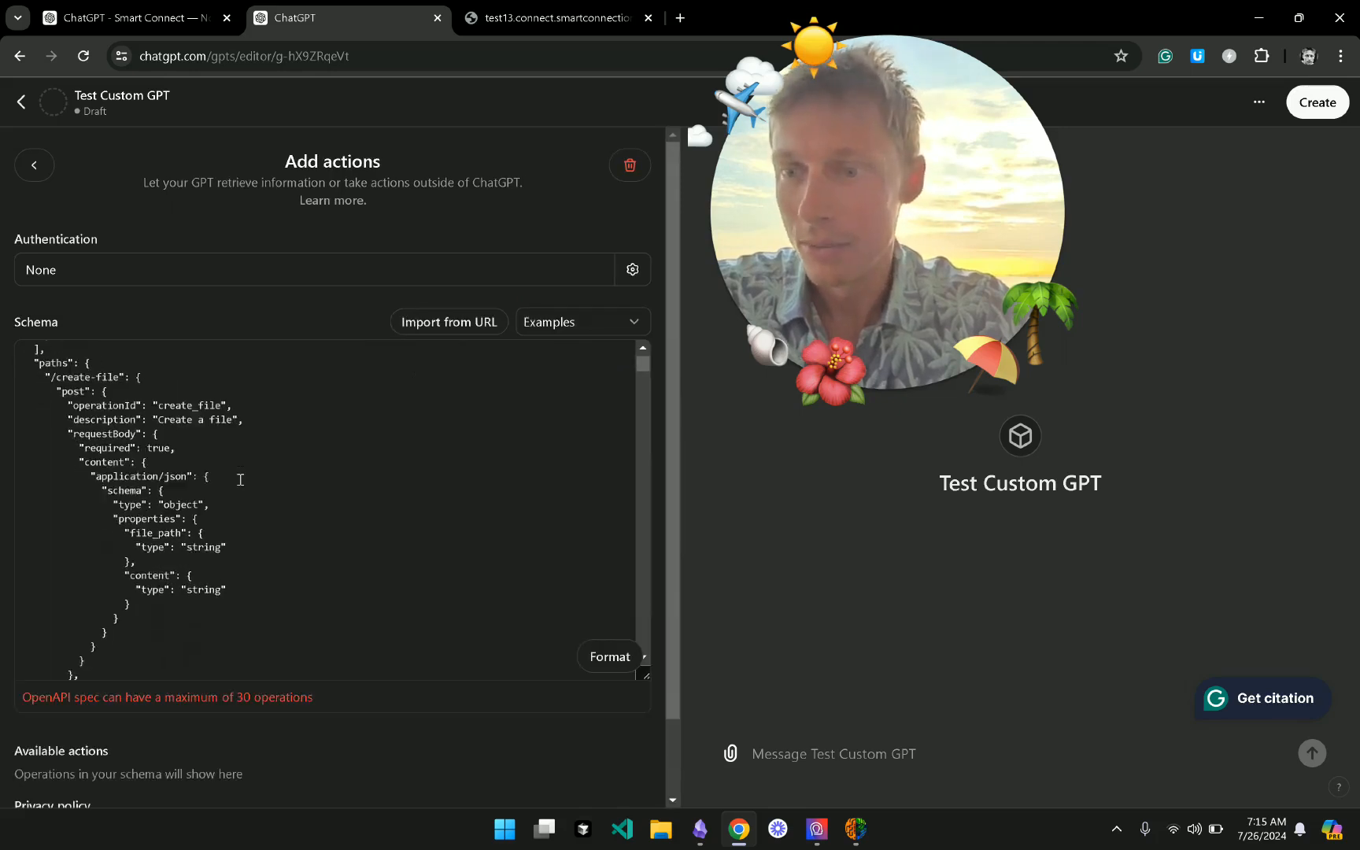
scroll(240, 478, "up", 3)
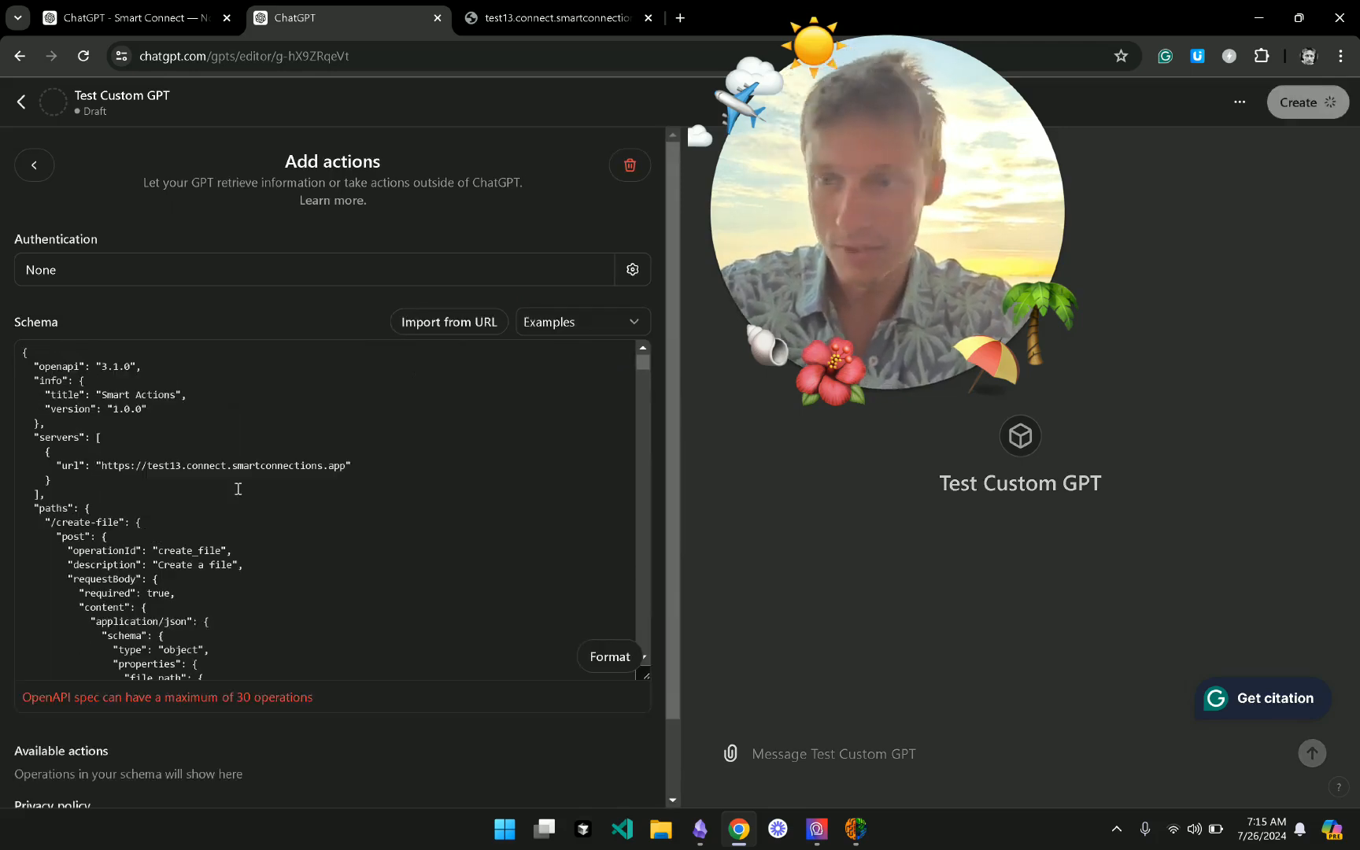
scroll(238, 489, "down", 3)
left_click(238, 489)
scroll(238, 488, "down", 3)
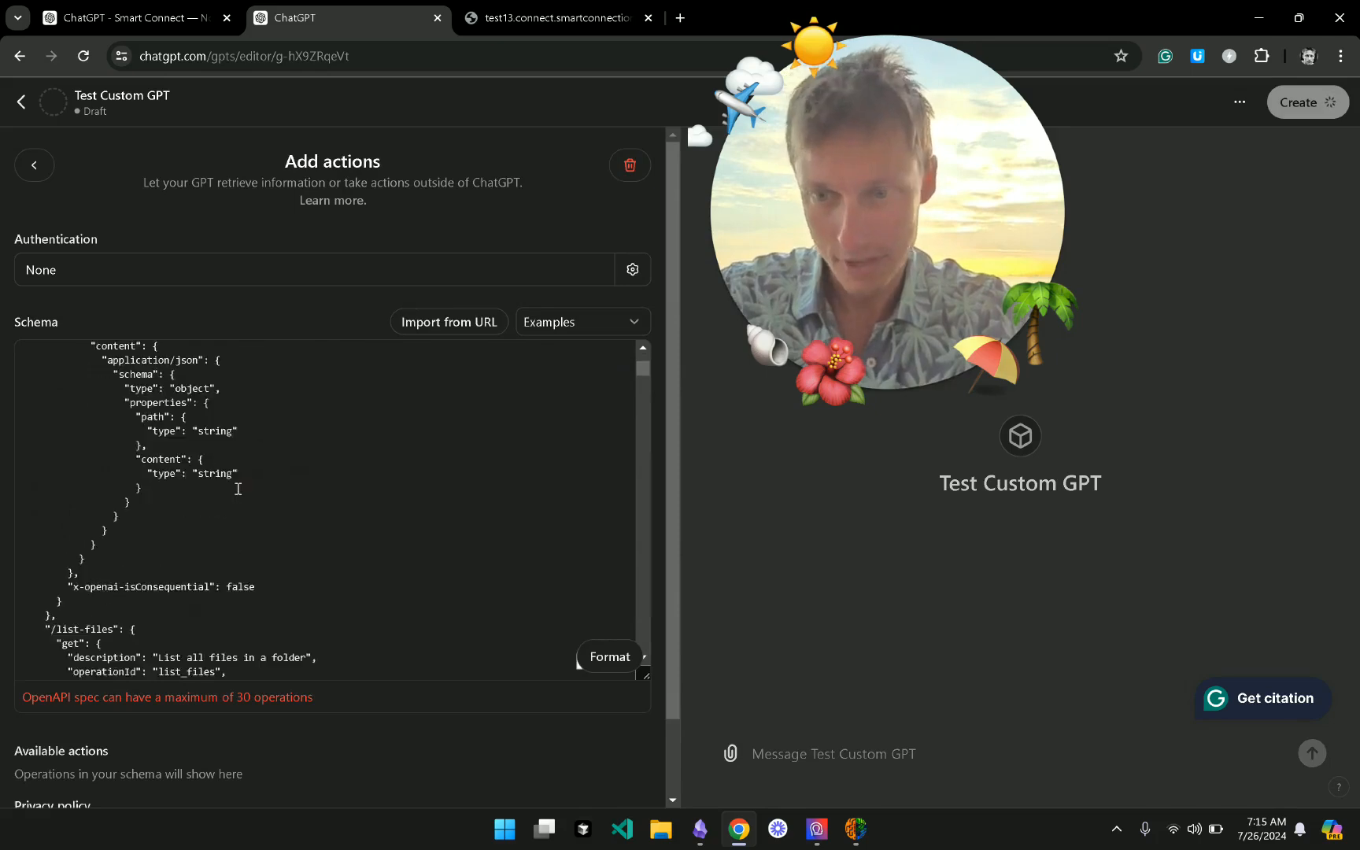
scroll(237, 489, "down", 5)
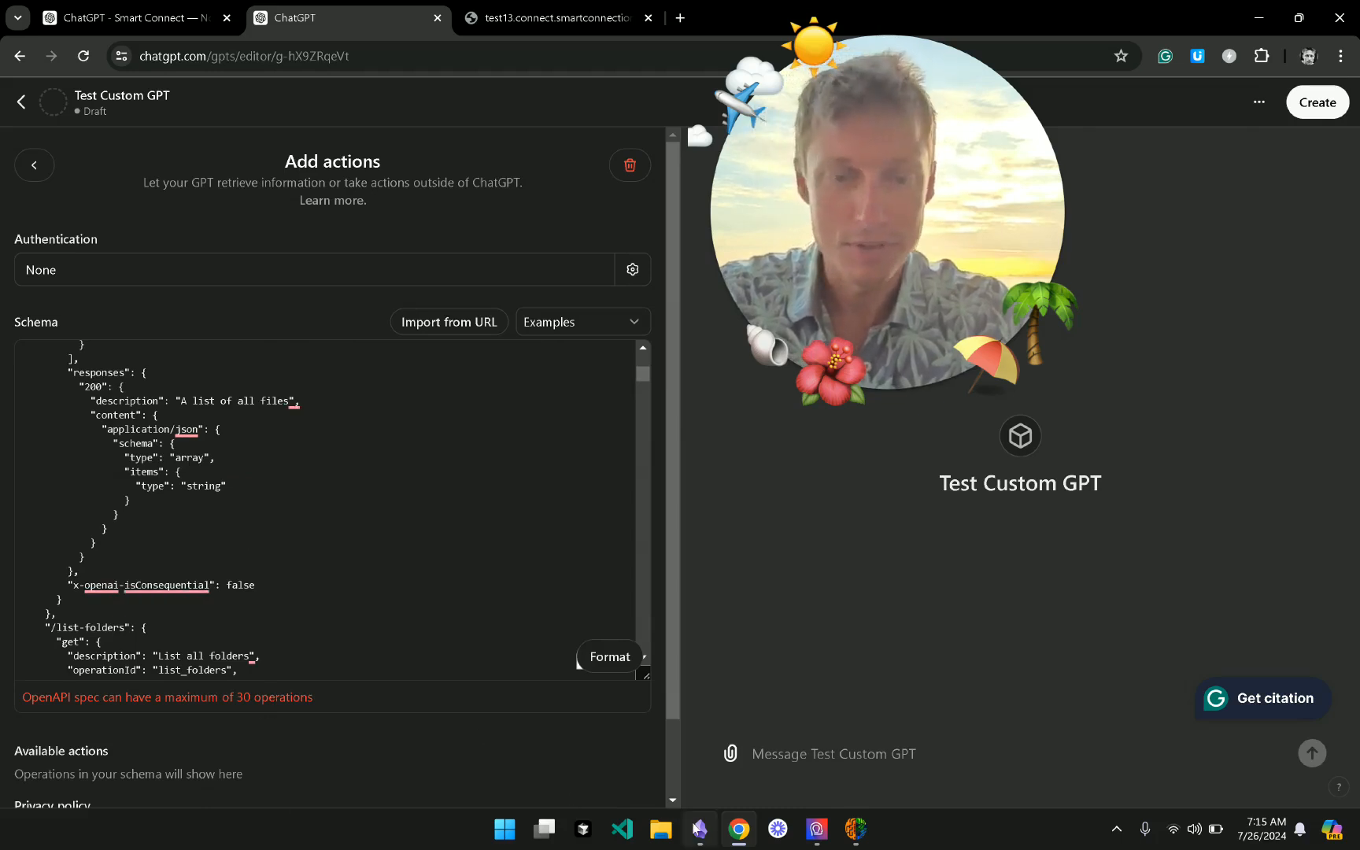
left_click(854, 839)
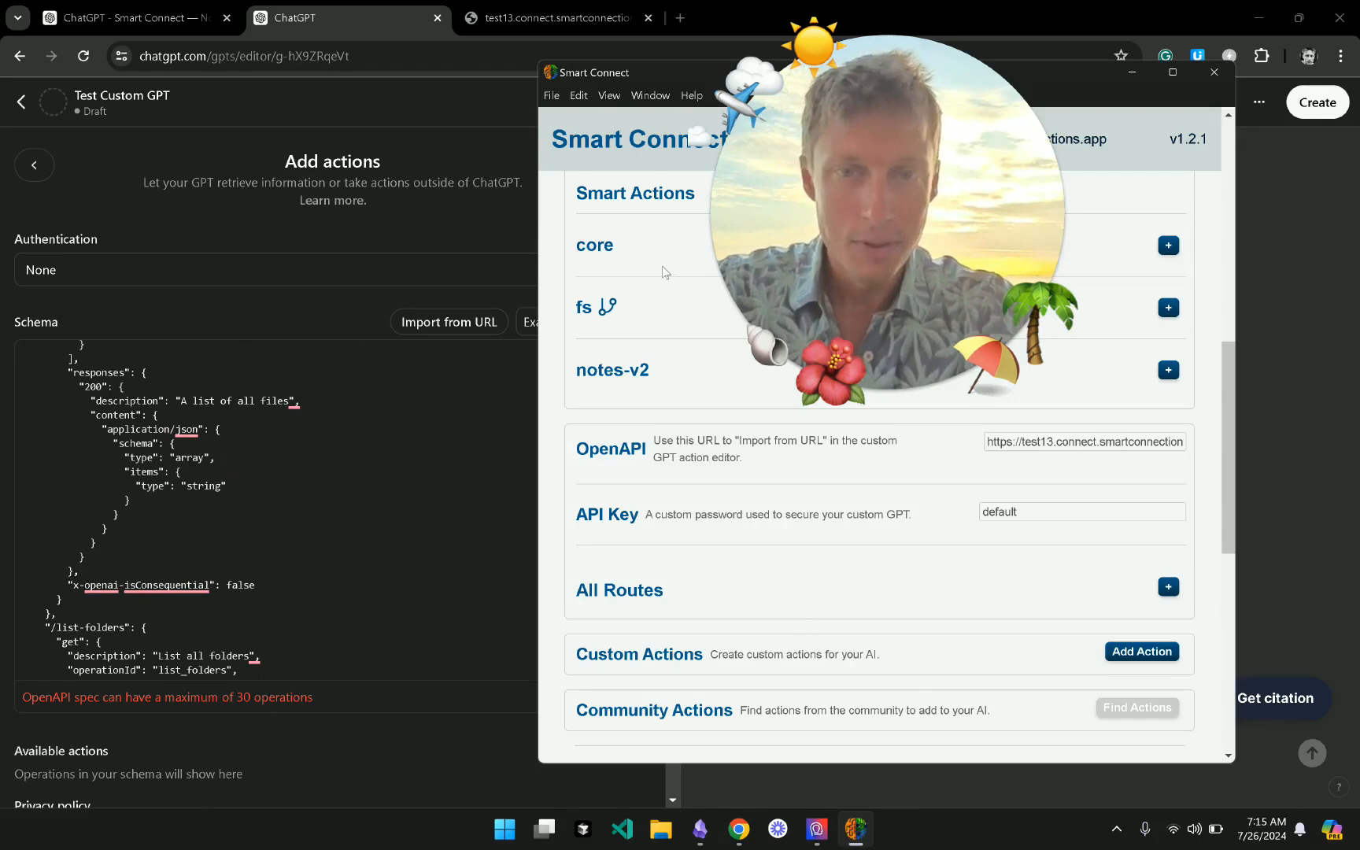
- Expand the All Routes list in Smart Connect's settings
mouse_move(699, 74)
left_mouse_down()
mouse_move(366, 57)
mouse_move(668, 85)
left_mouse_up()
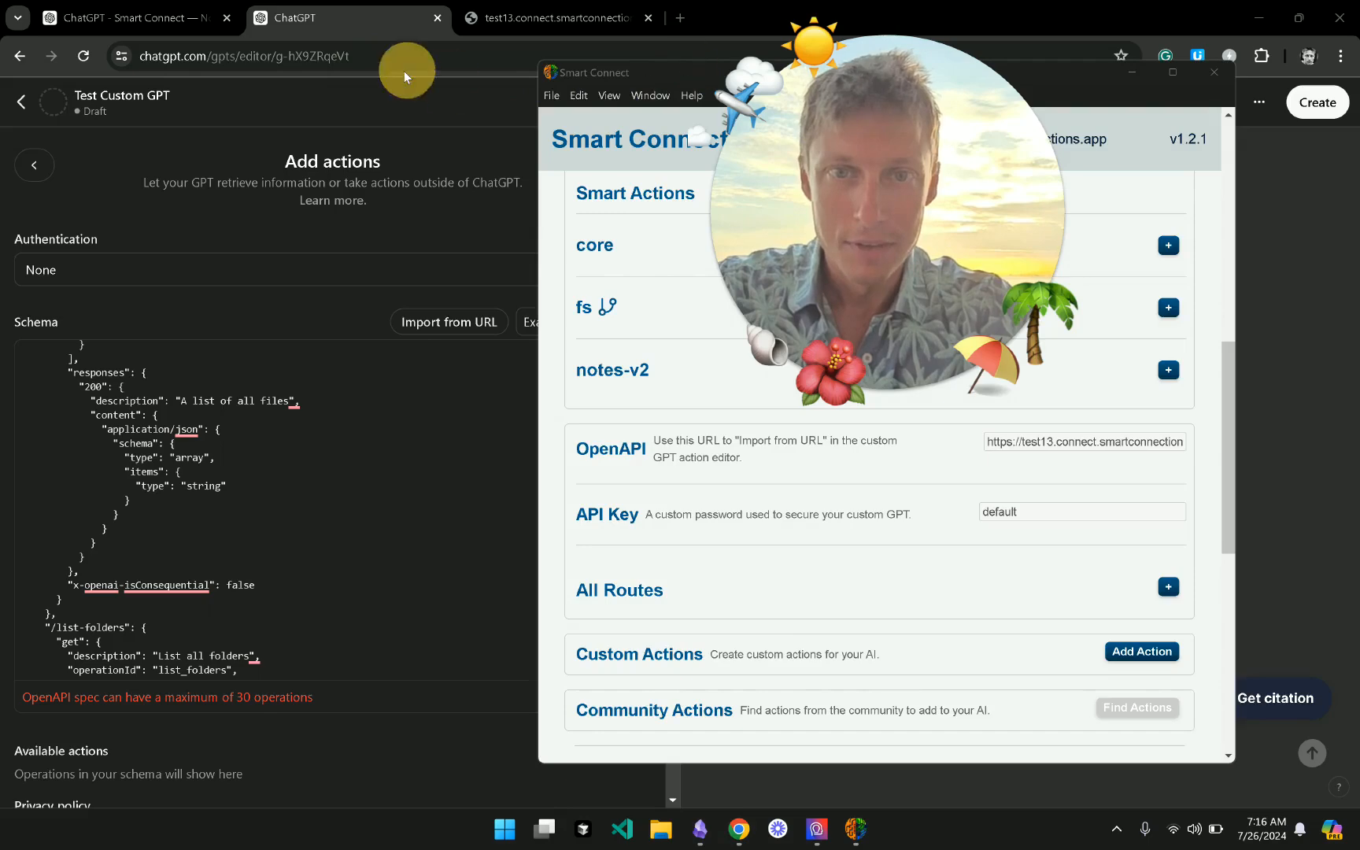
left_click_drag(985, 249, 410, 366)
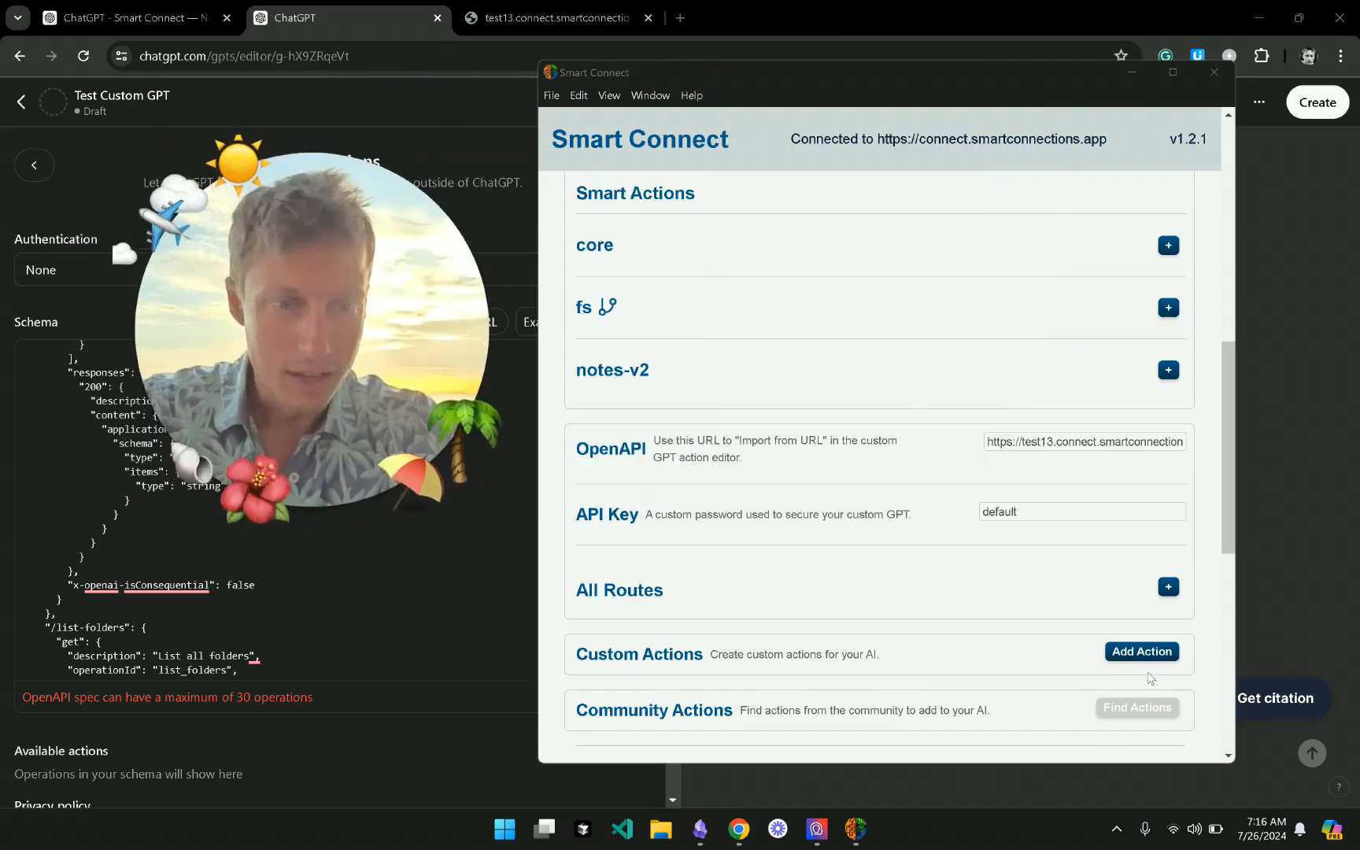
scroll(1008, 613, "down", 1)
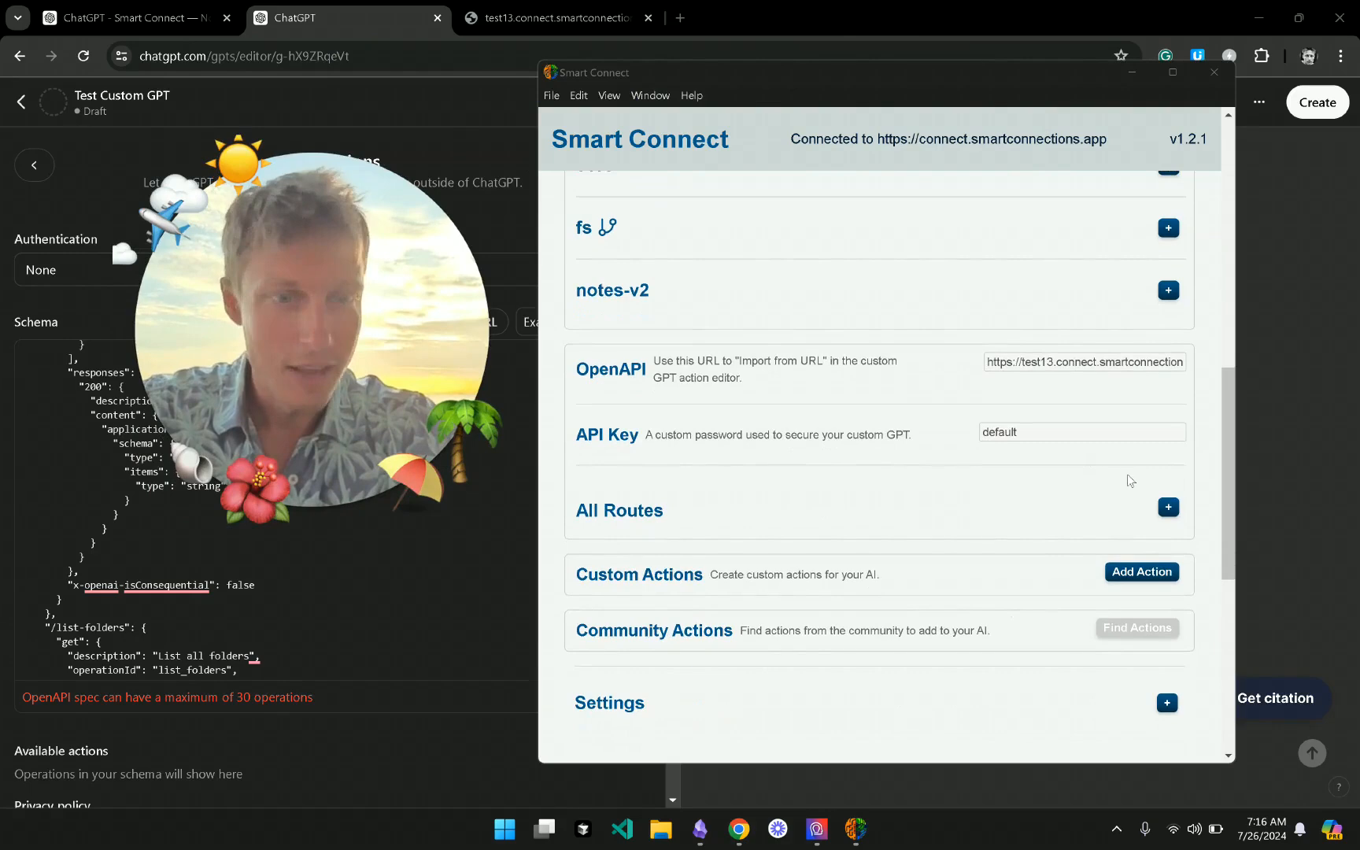
left_click(1168, 508)
scroll(601, 398, "down", 2)
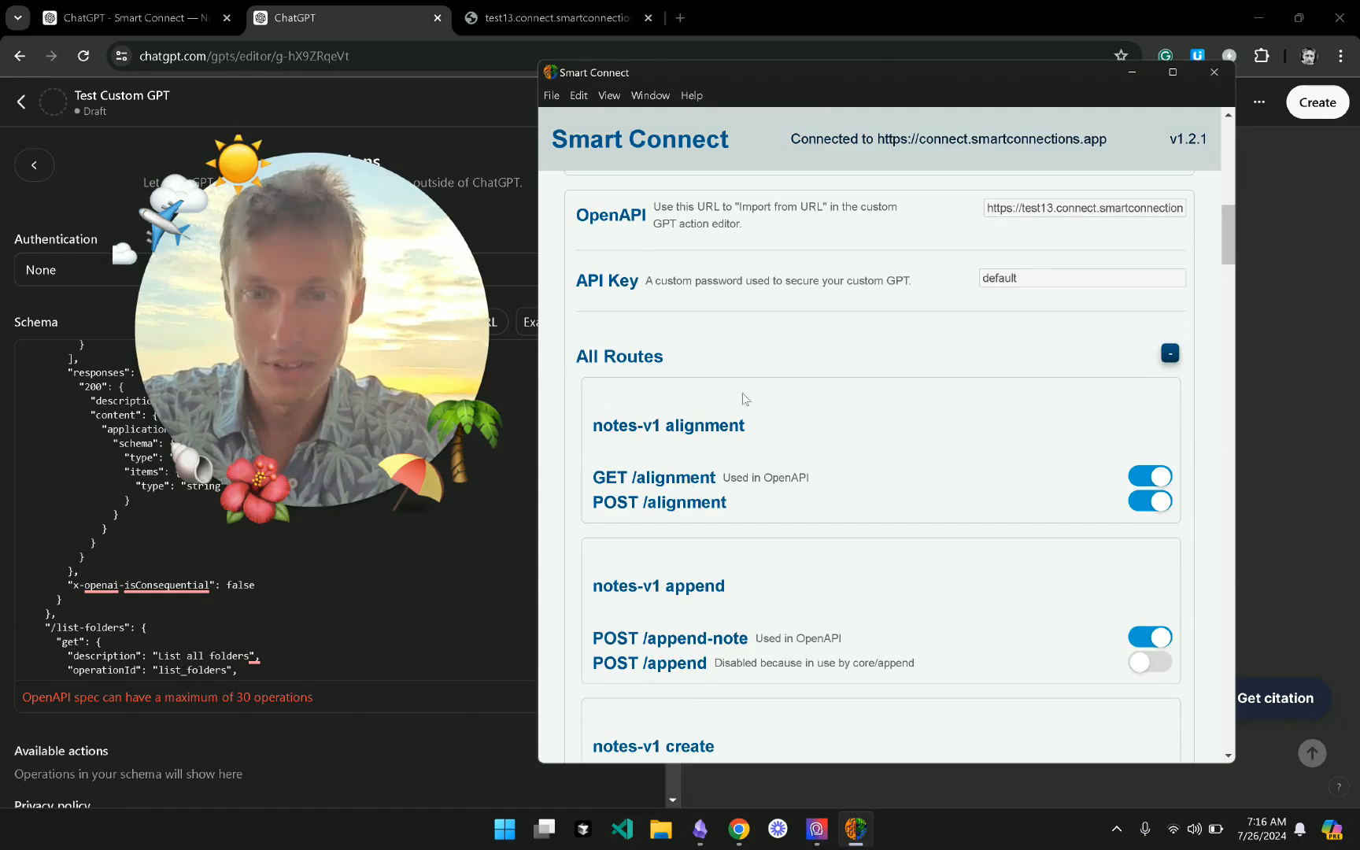
scroll(1006, 519, "down", 1)
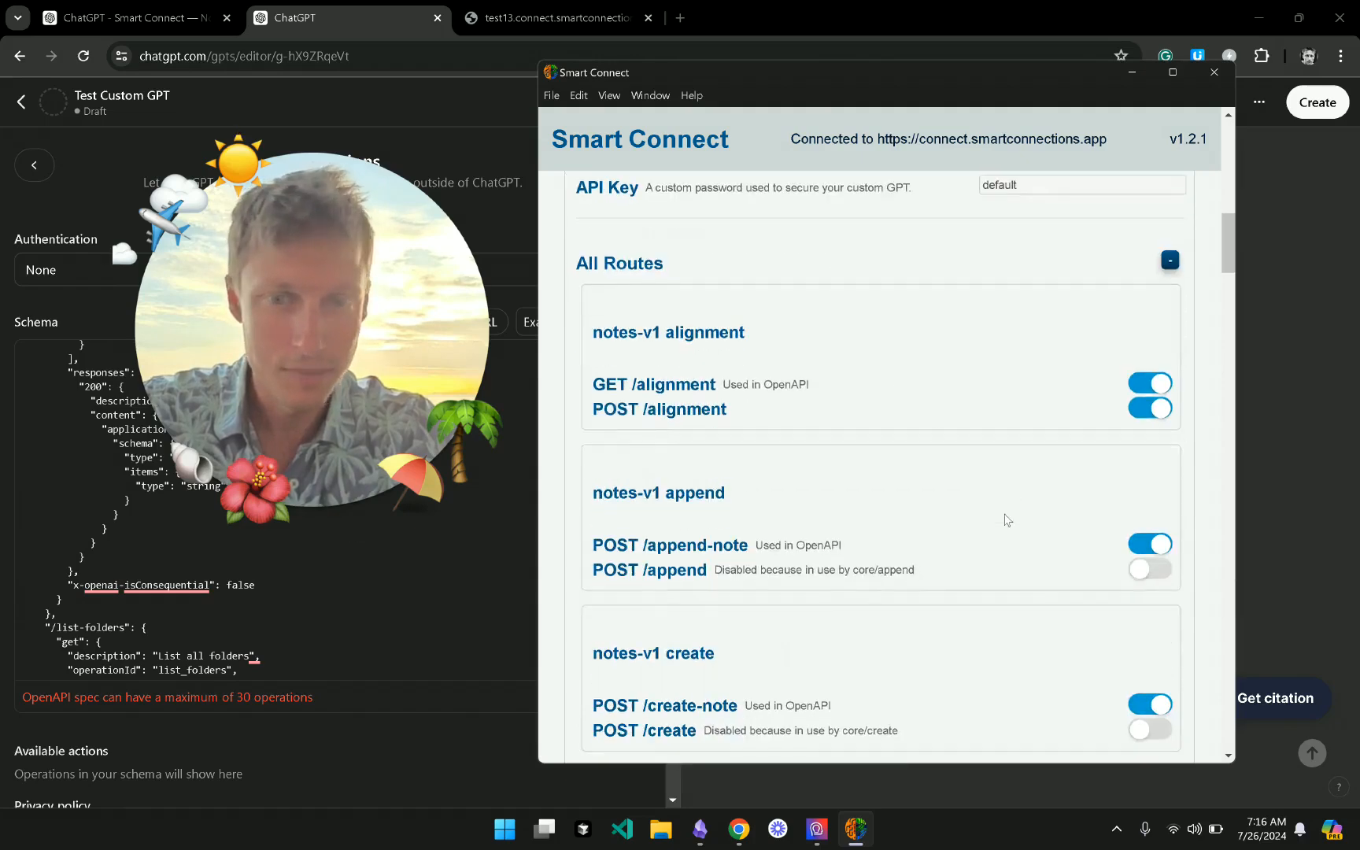
scroll(997, 557, "down", 3)
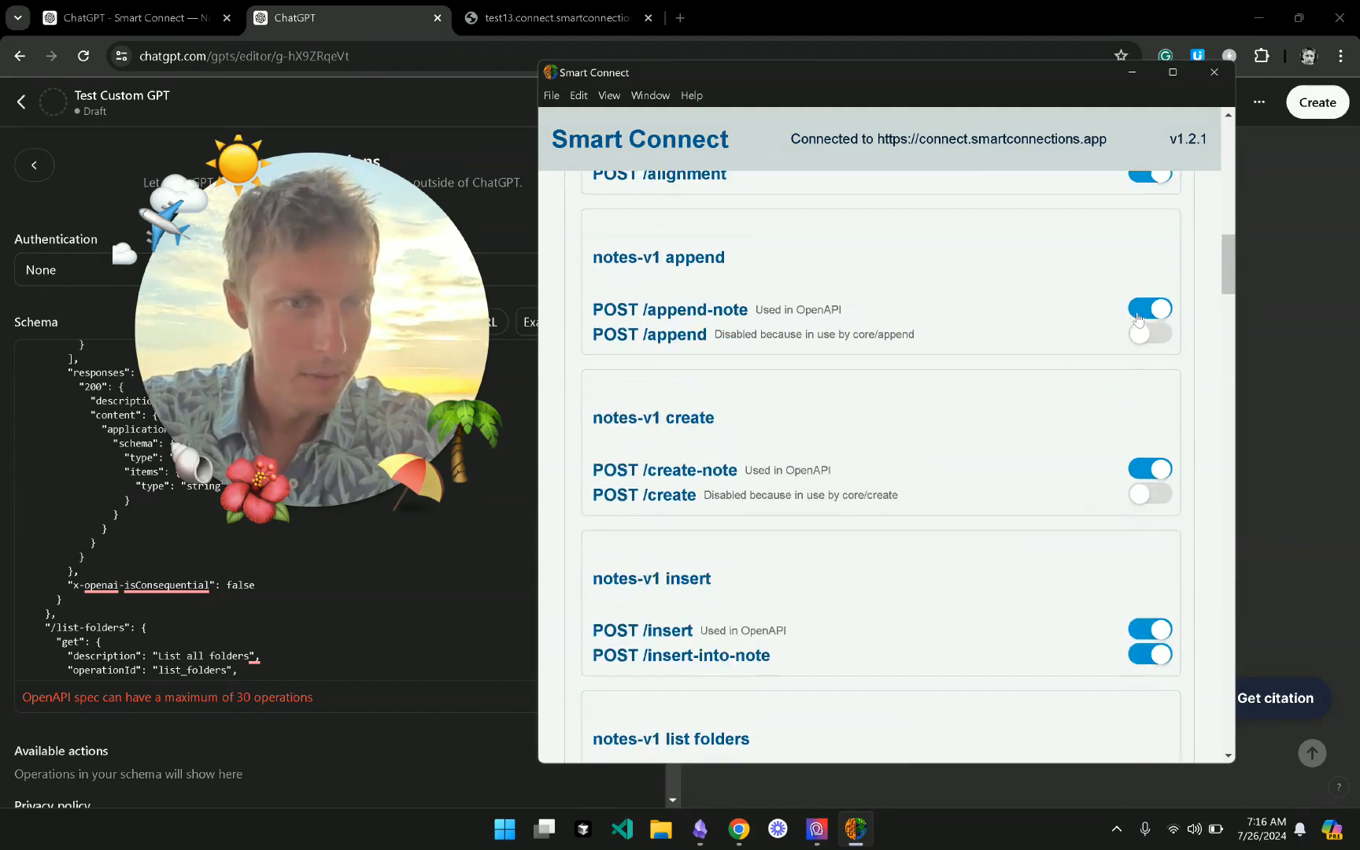
- Disable the append-note, create-note, insert, insert-into-note, list-note-folders, list-in-folder and list-recent routes
left_click(1143, 312)
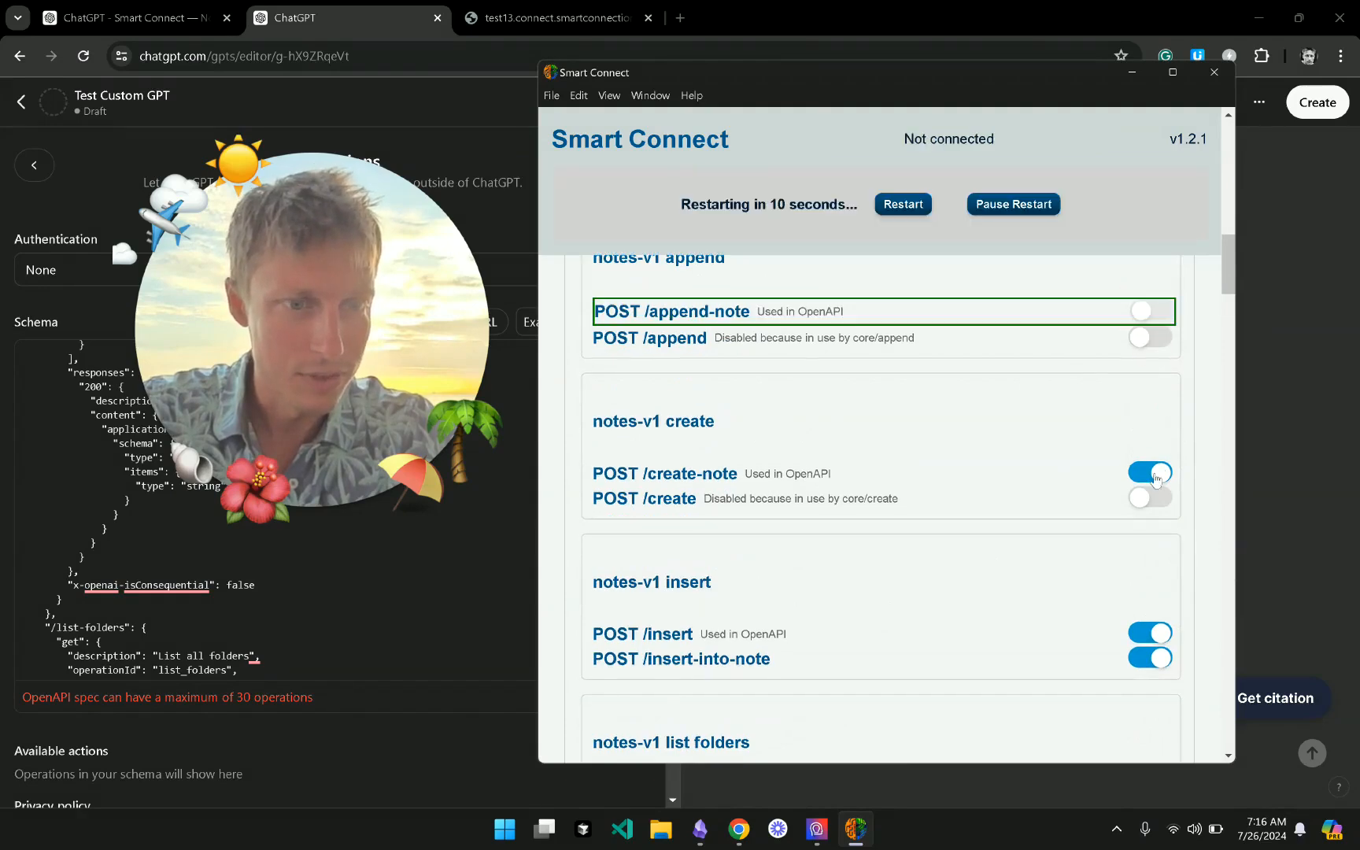
left_click(1149, 469)
scroll(1101, 554, "down", 2)
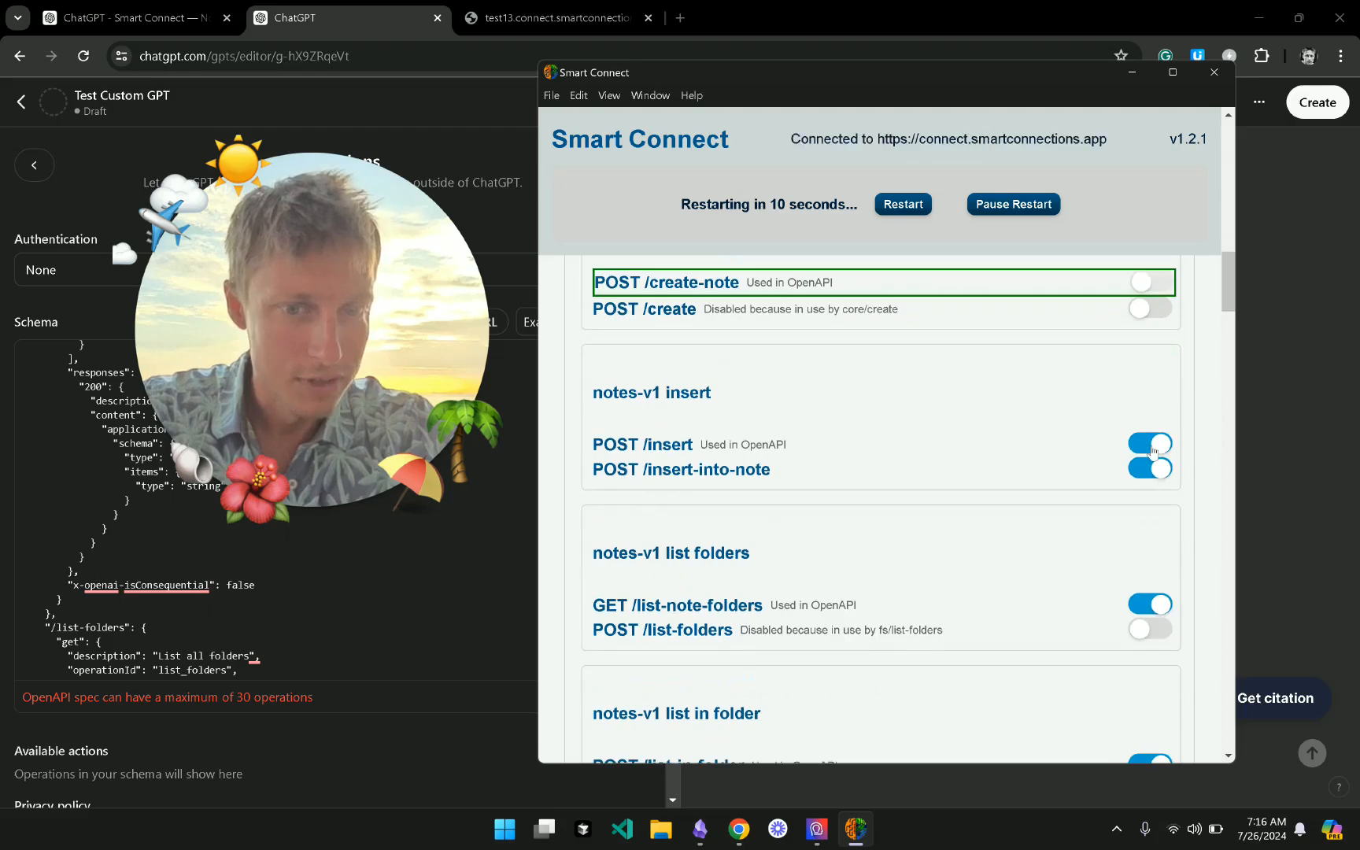
left_click(1151, 449)
left_click(1153, 470)
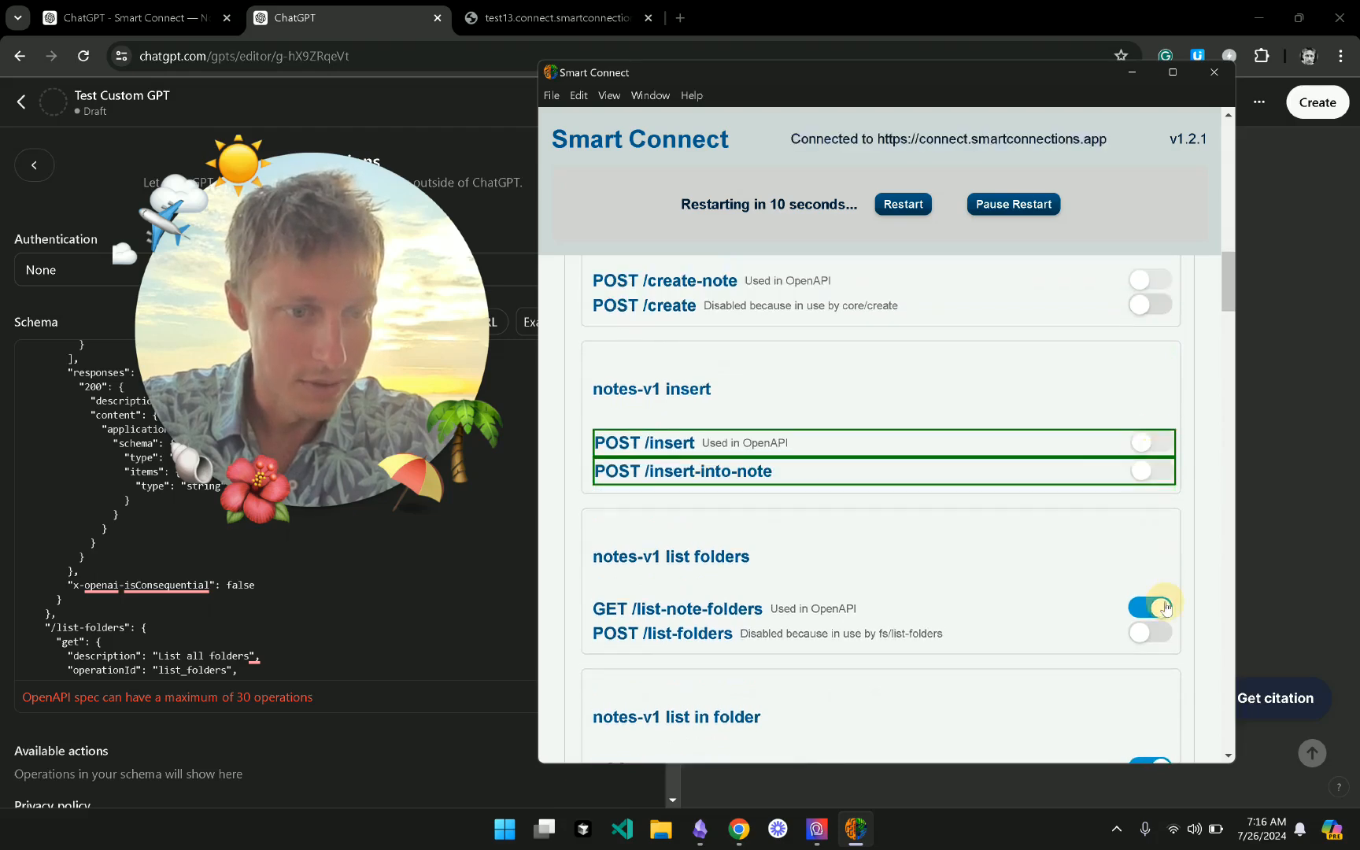
left_click(1156, 607)
scroll(1161, 583, "down", 4)
left_click(1150, 488)
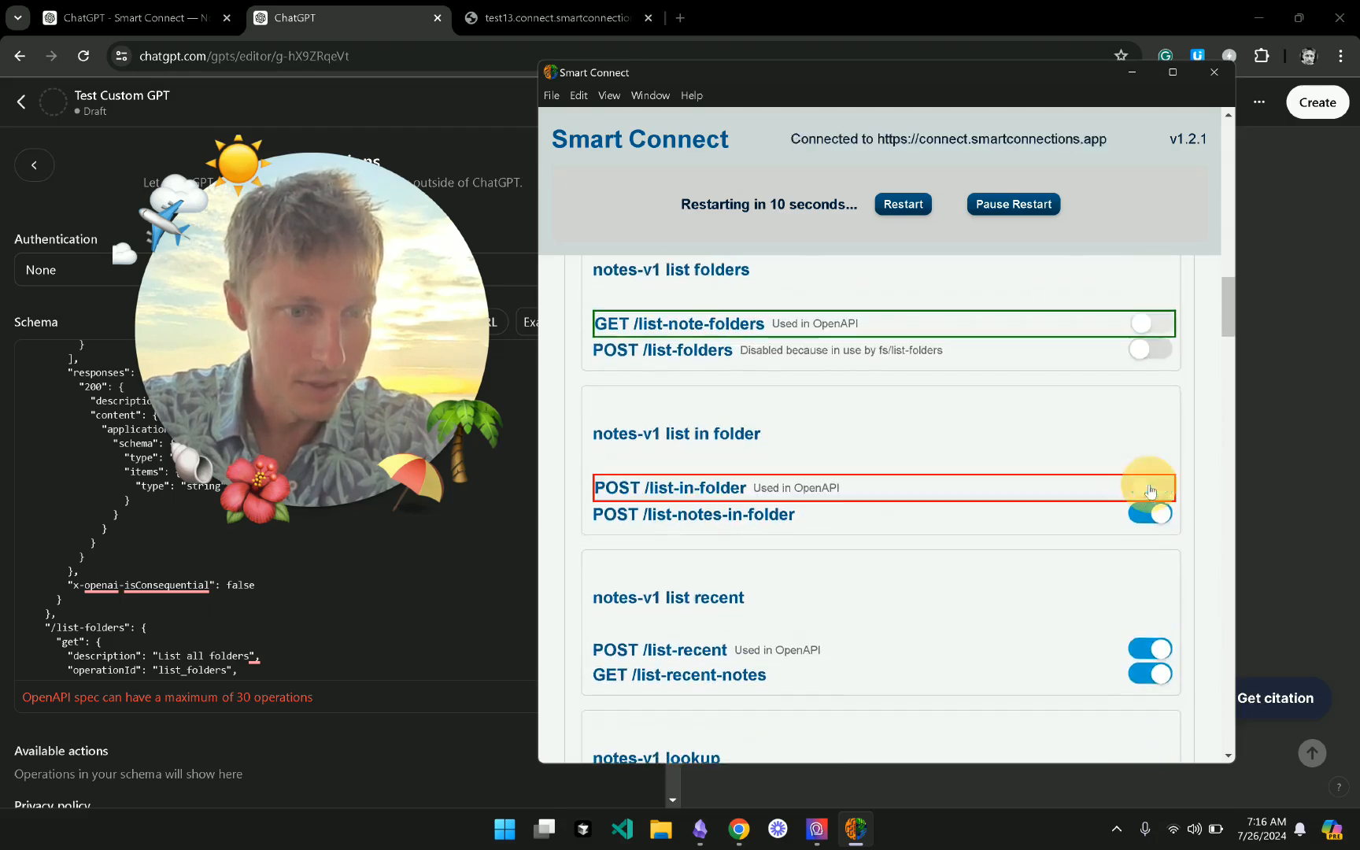
scroll(1150, 485, "down", 4)
left_click(1150, 335)
left_click(1150, 363)
scroll(1023, 486, "down", 2)
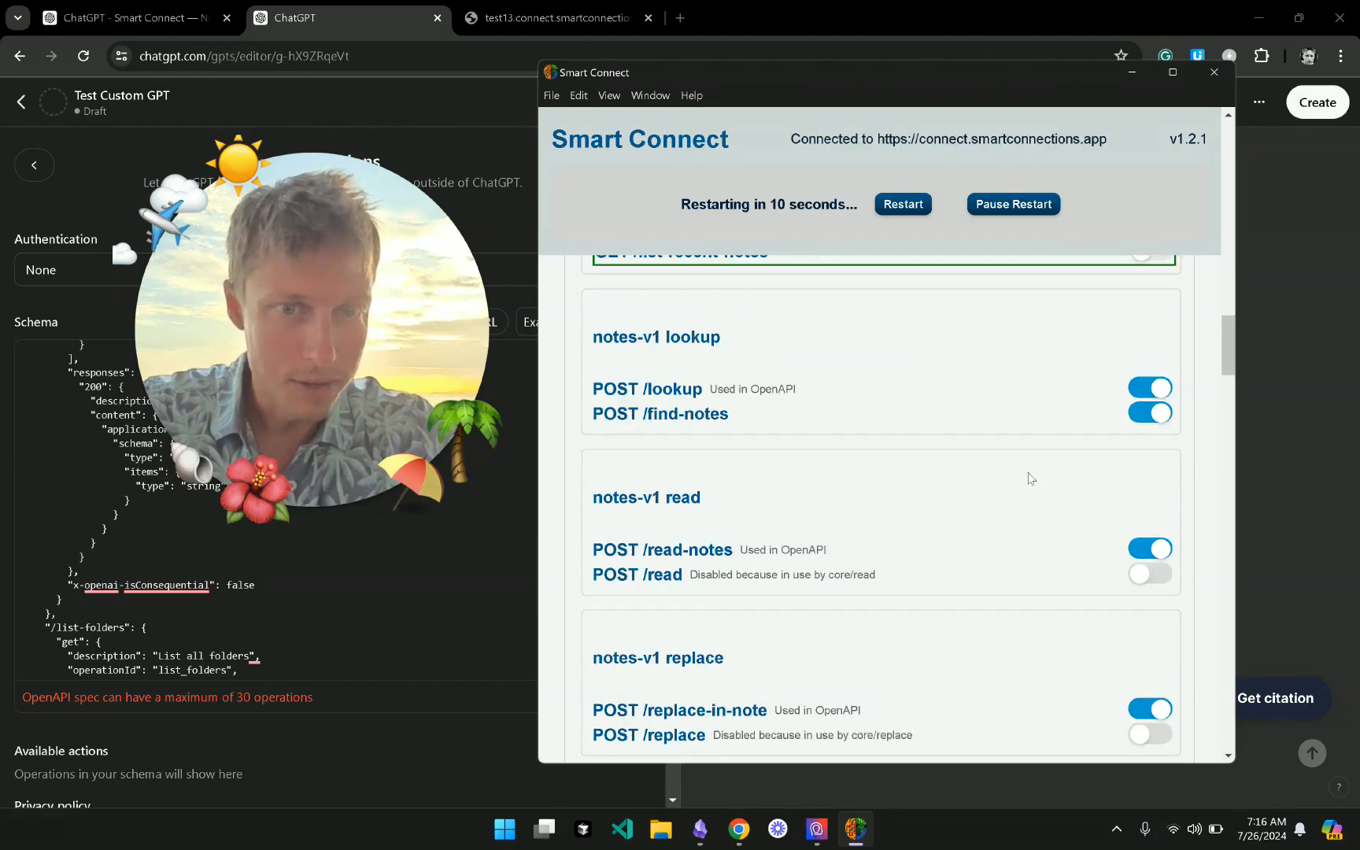
- Disable the lookup, find-notes, read-notes and replace-in-note routes, then restart the server
left_click(1141, 389)
left_click(1149, 412)
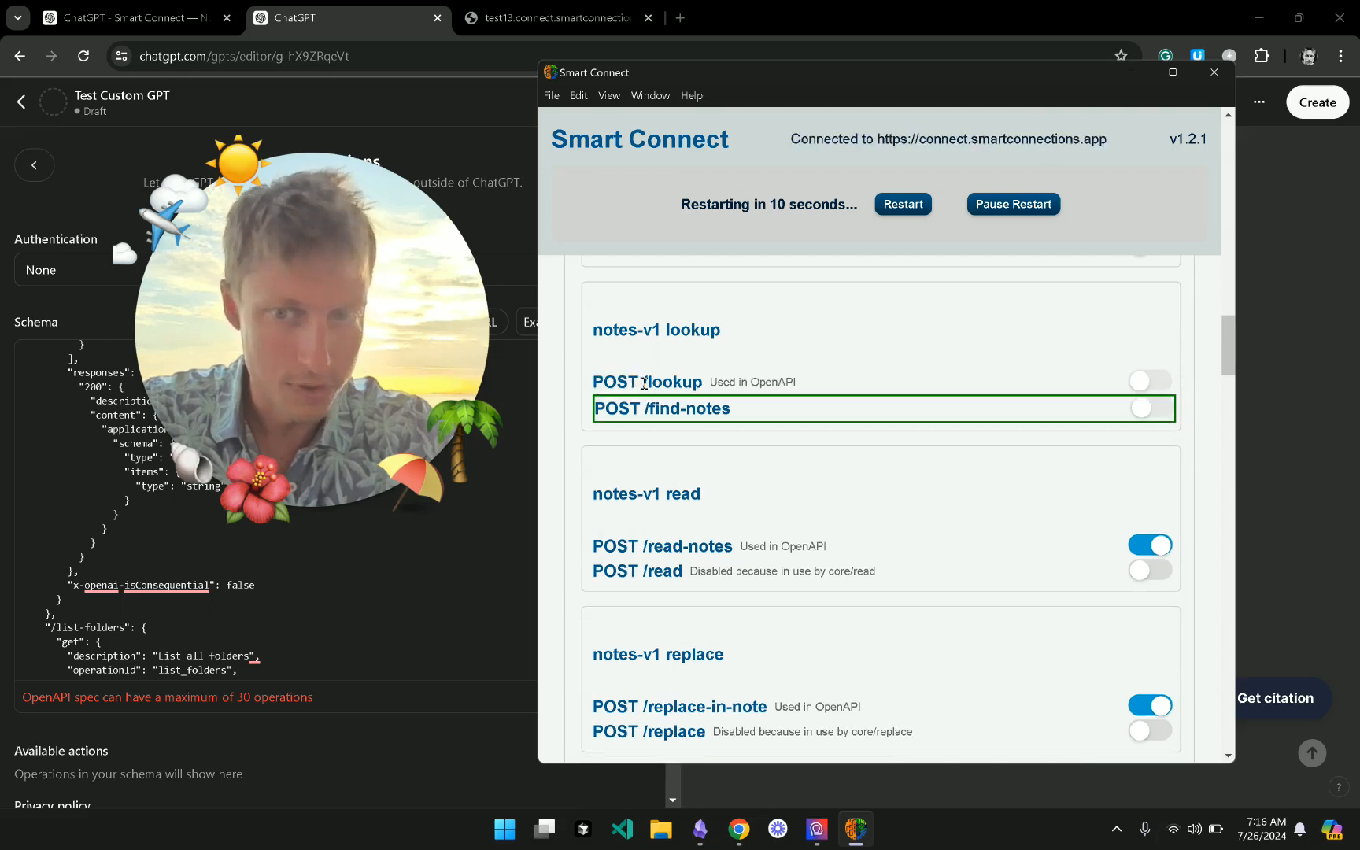
left_click(645, 382)
left_click_drag(673, 384, 694, 384)
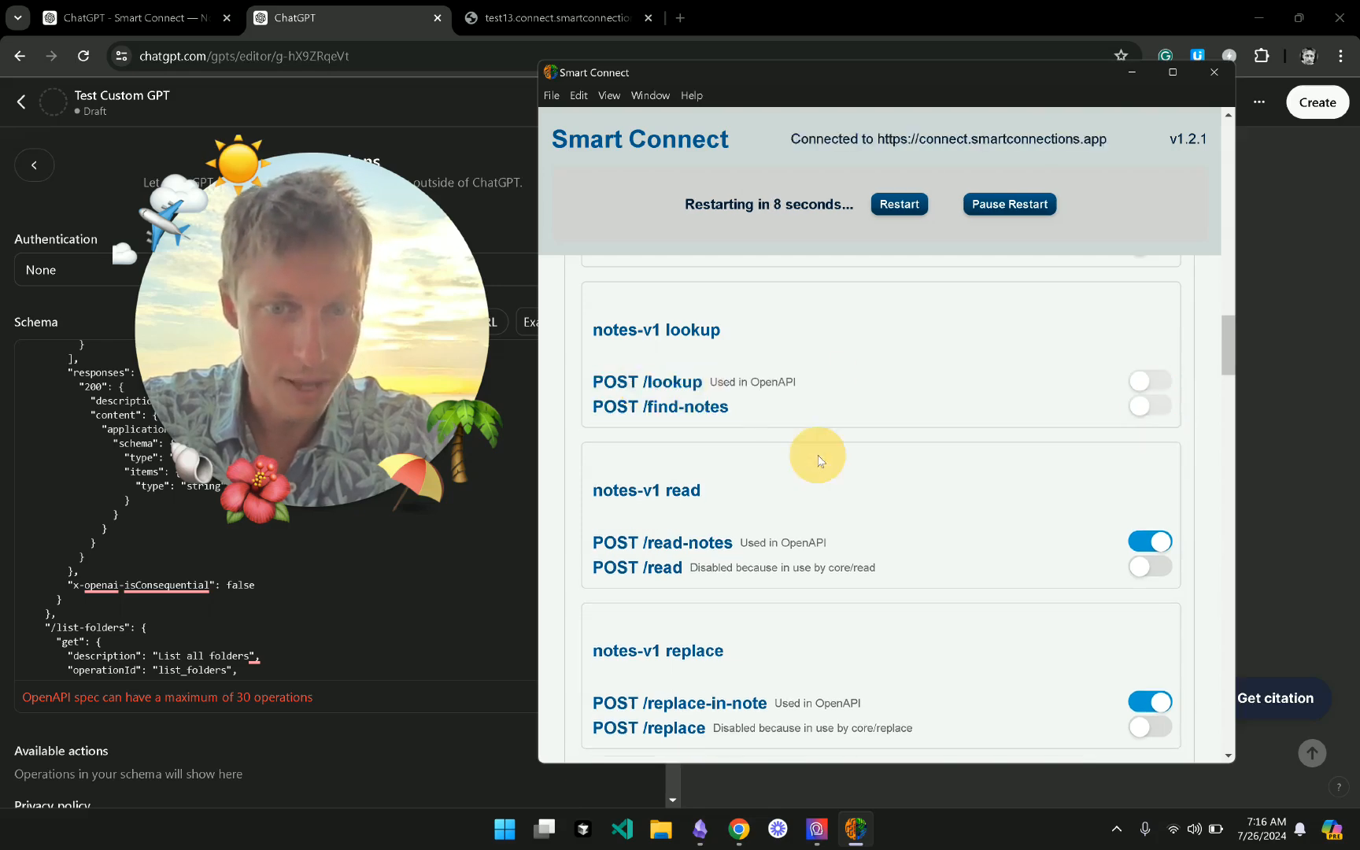
scroll(818, 460, "down", 2)
left_click(1148, 428)
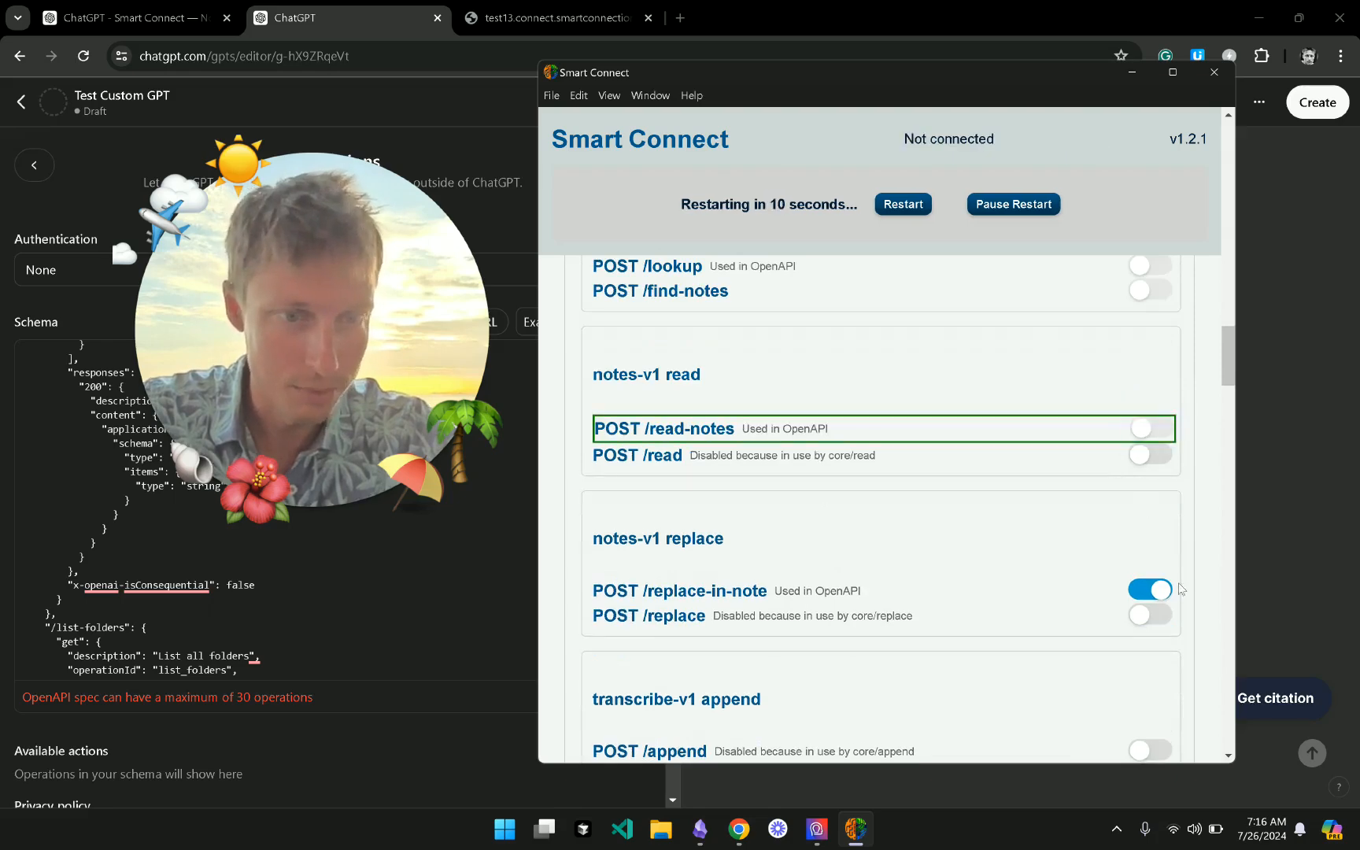
left_click(1158, 590)
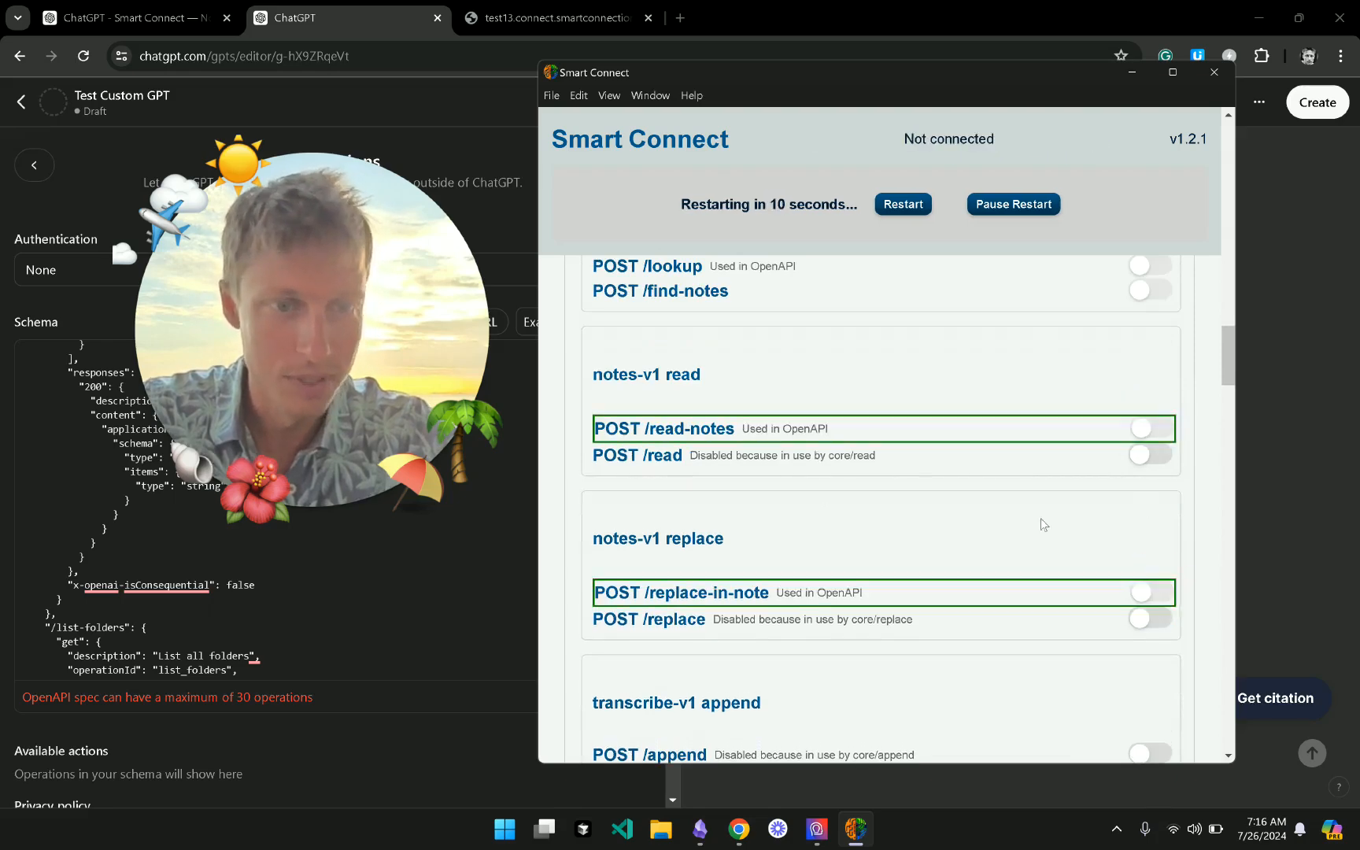
scroll(1044, 524, "down", 3)
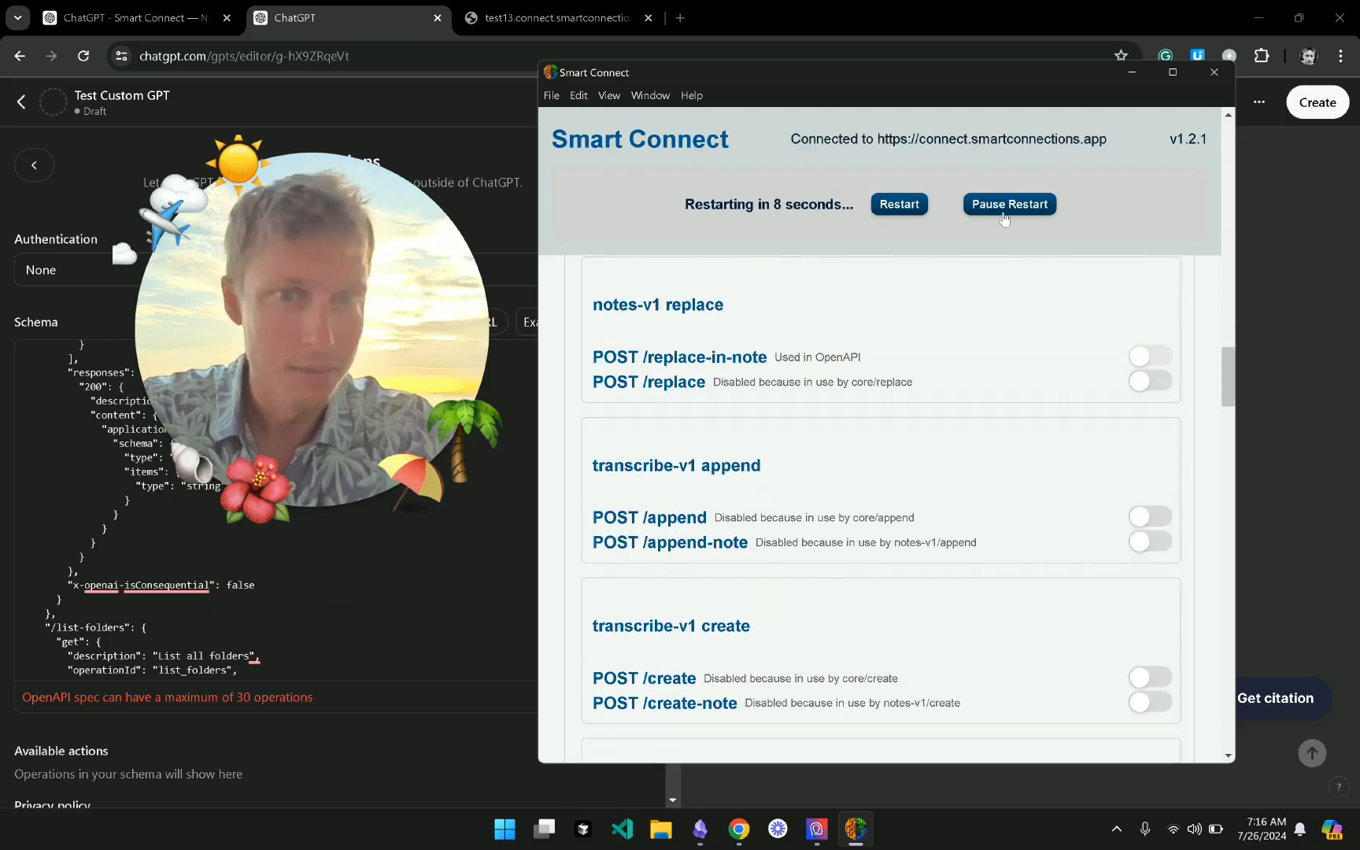
left_click(898, 204)
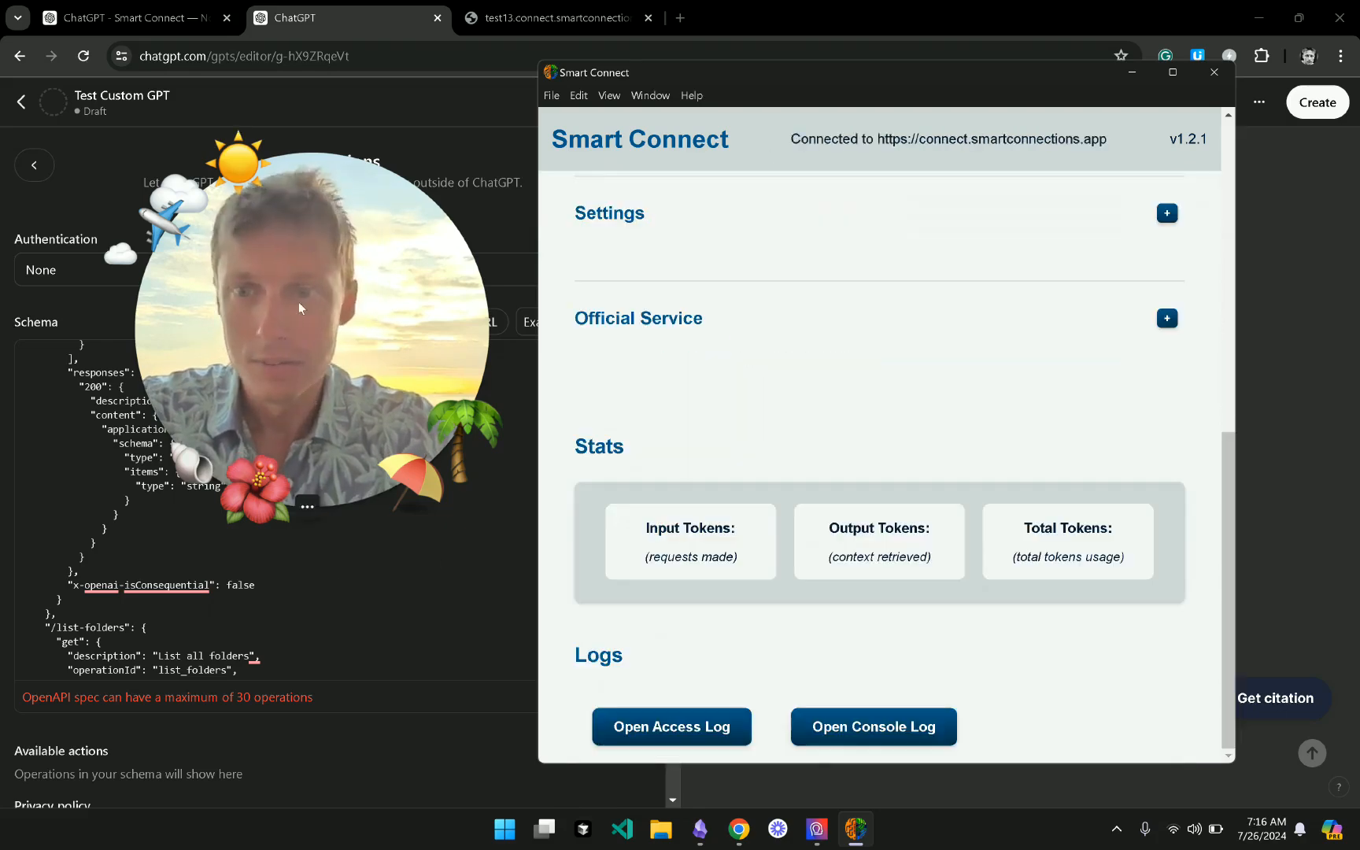
- Import the Smart Connect openapi.json schema into the ChatGPT action editor from its URL
left_click(299, 315)
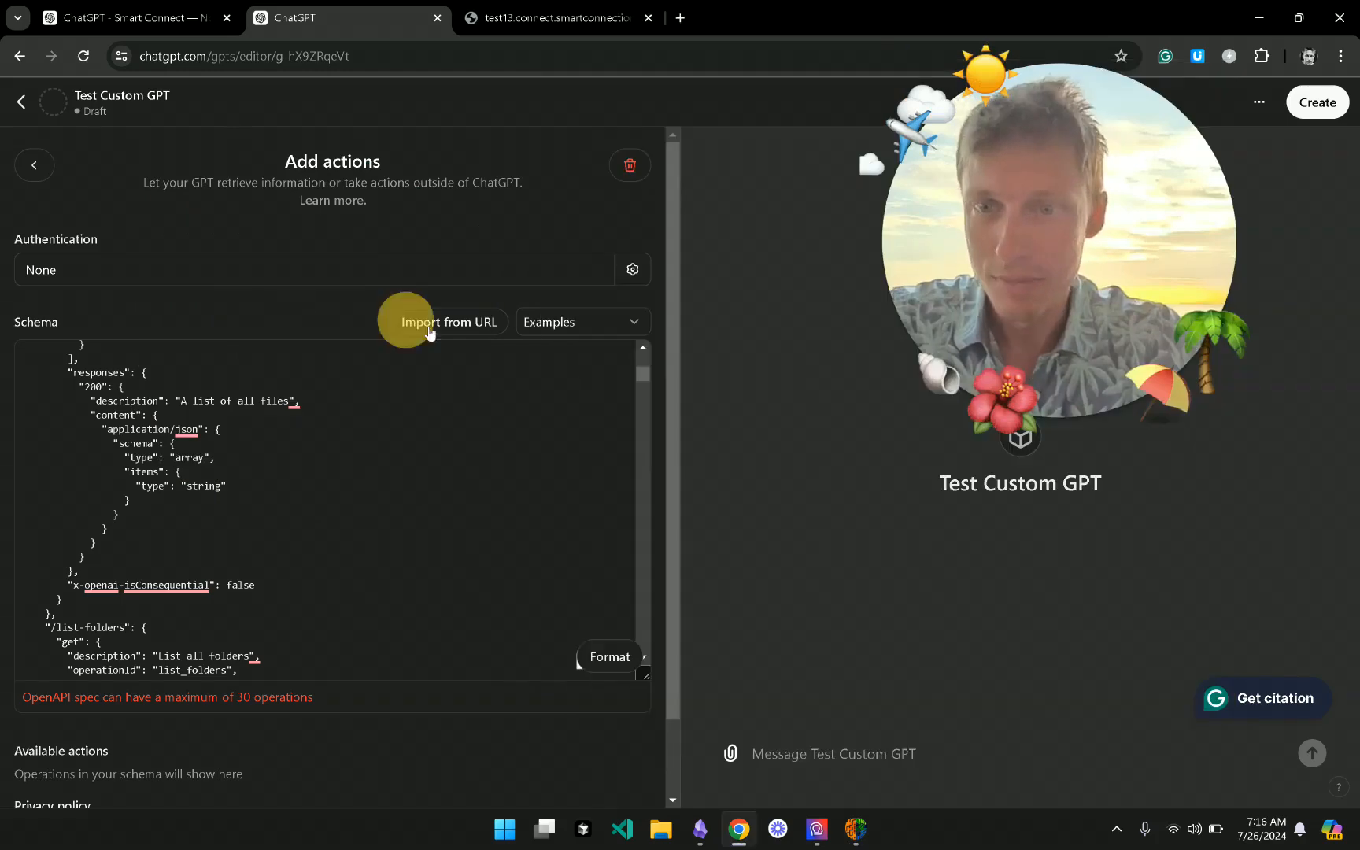
left_click(443, 332)
key("ctrl+v")
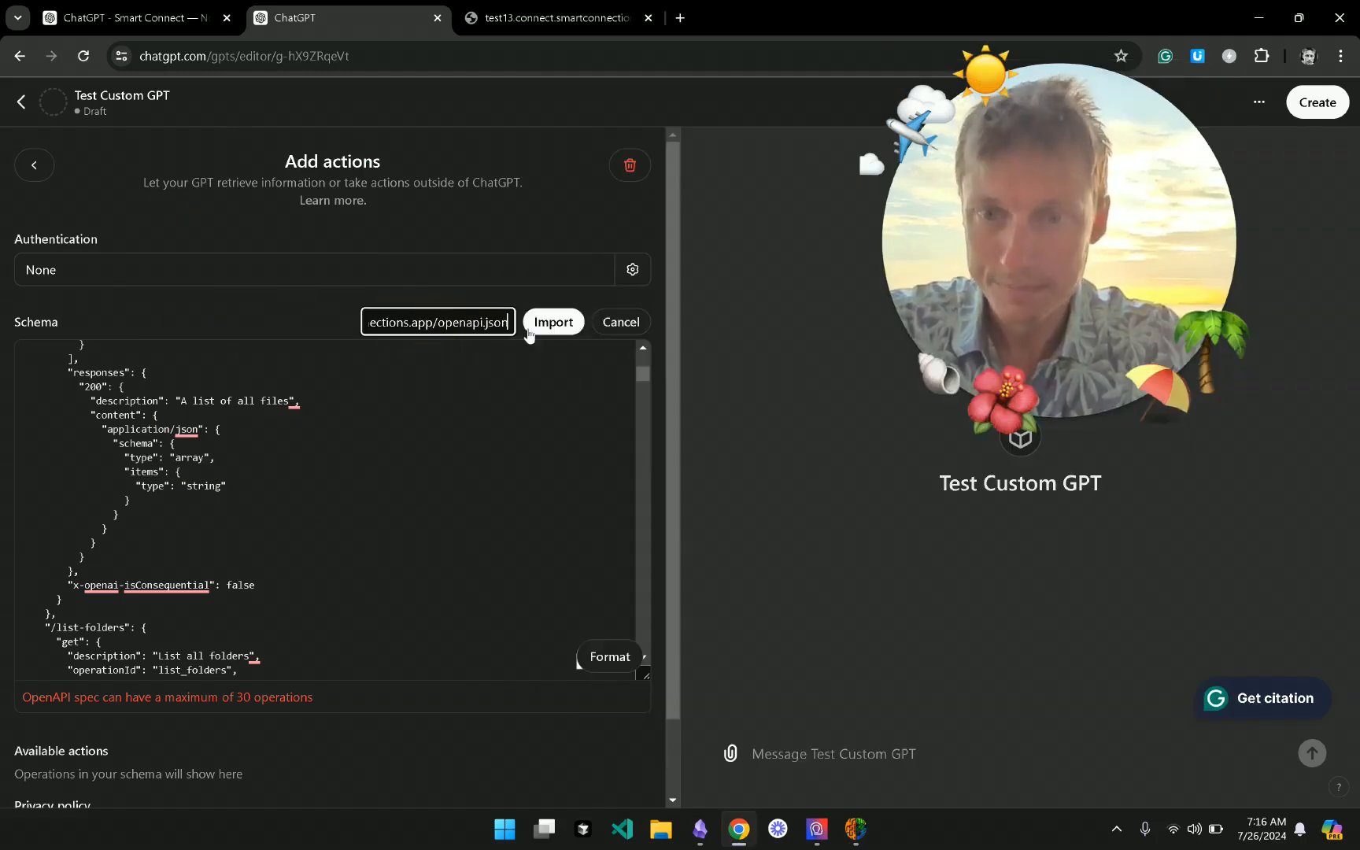
left_click(558, 328)
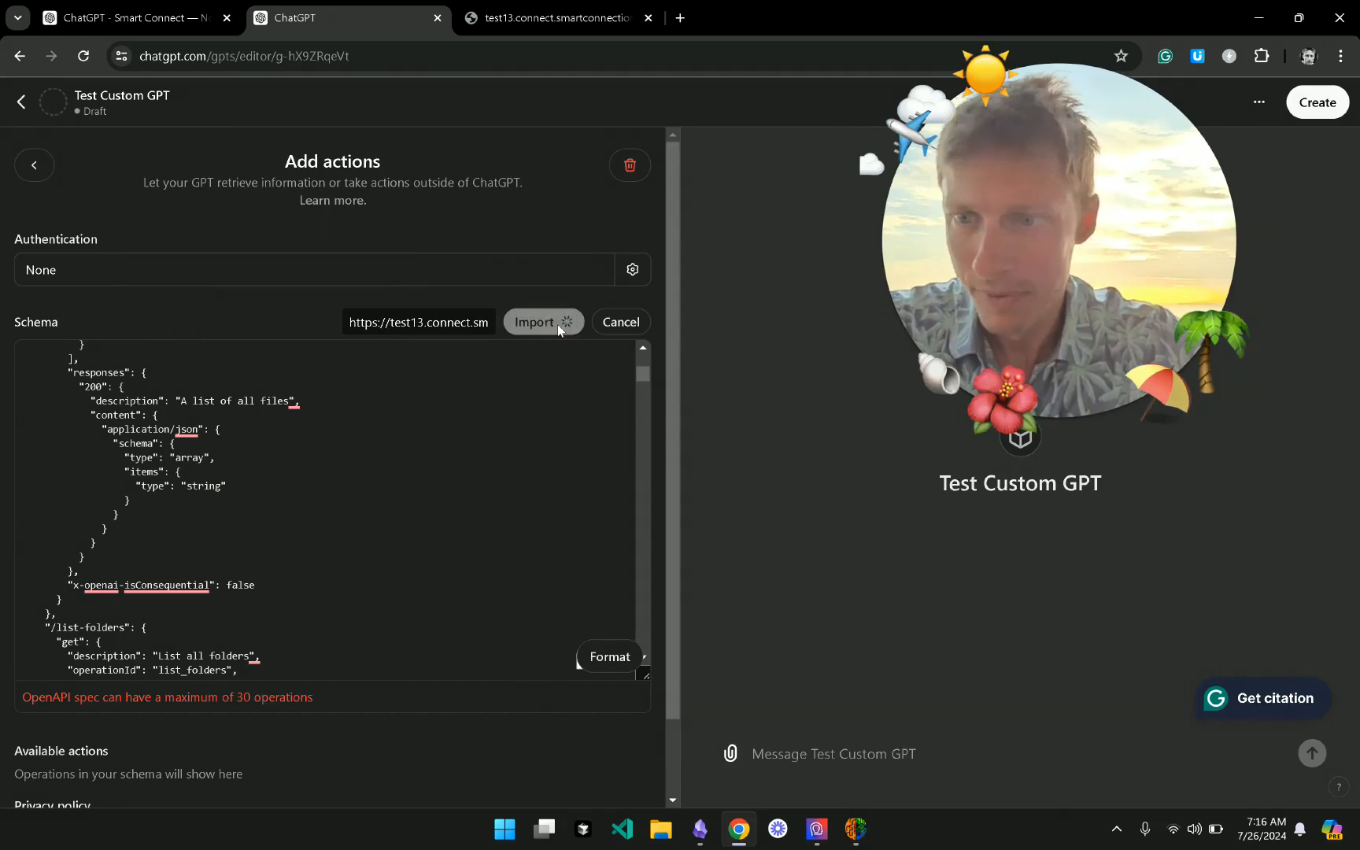
- Clear the whole schema text and re-import it from the same openapi.json URL
scroll(478, 452, "down", 6)
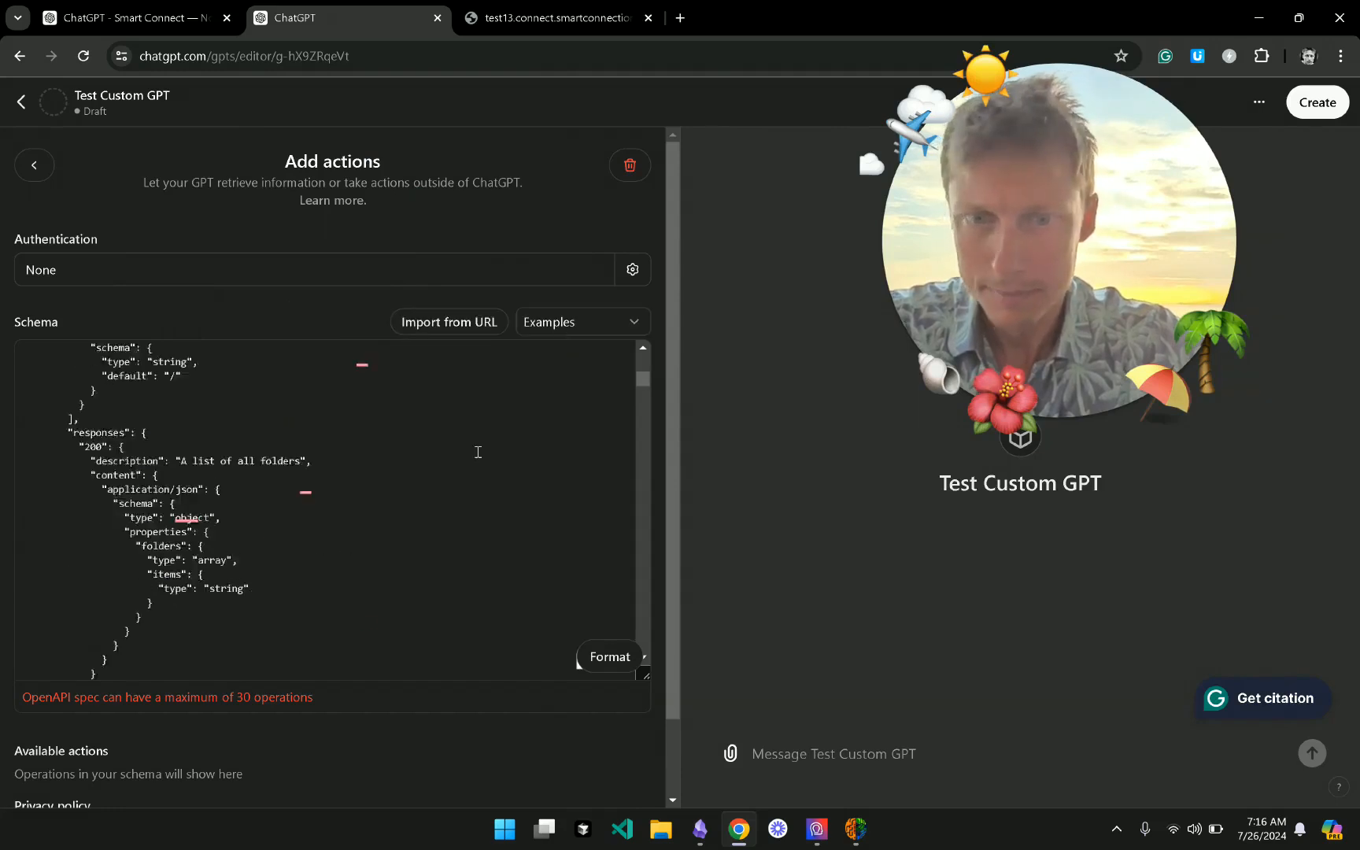
left_click(459, 534)
key("ctrl+a")
key("BackSpace")
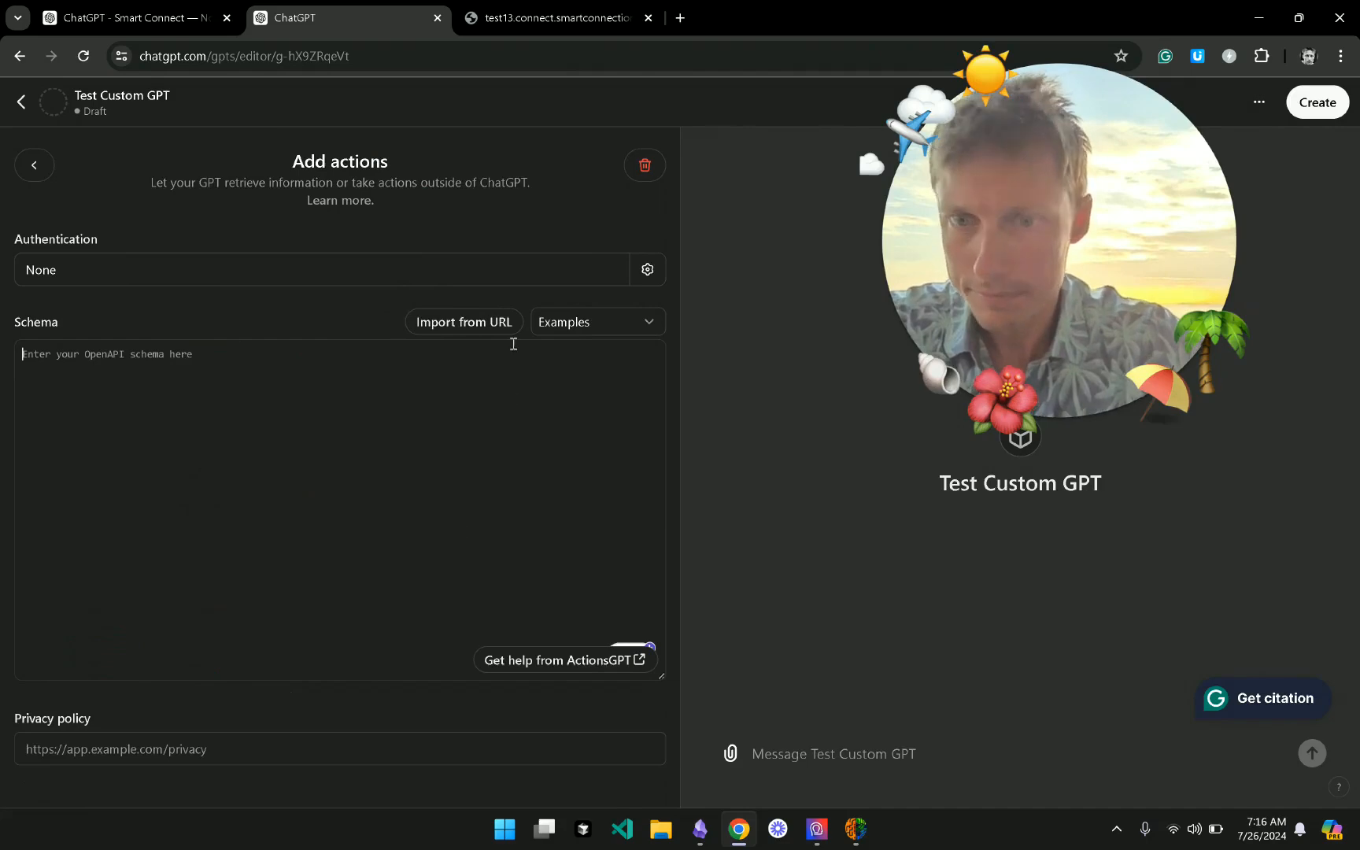
left_click(484, 323)
key("ctrl+v")
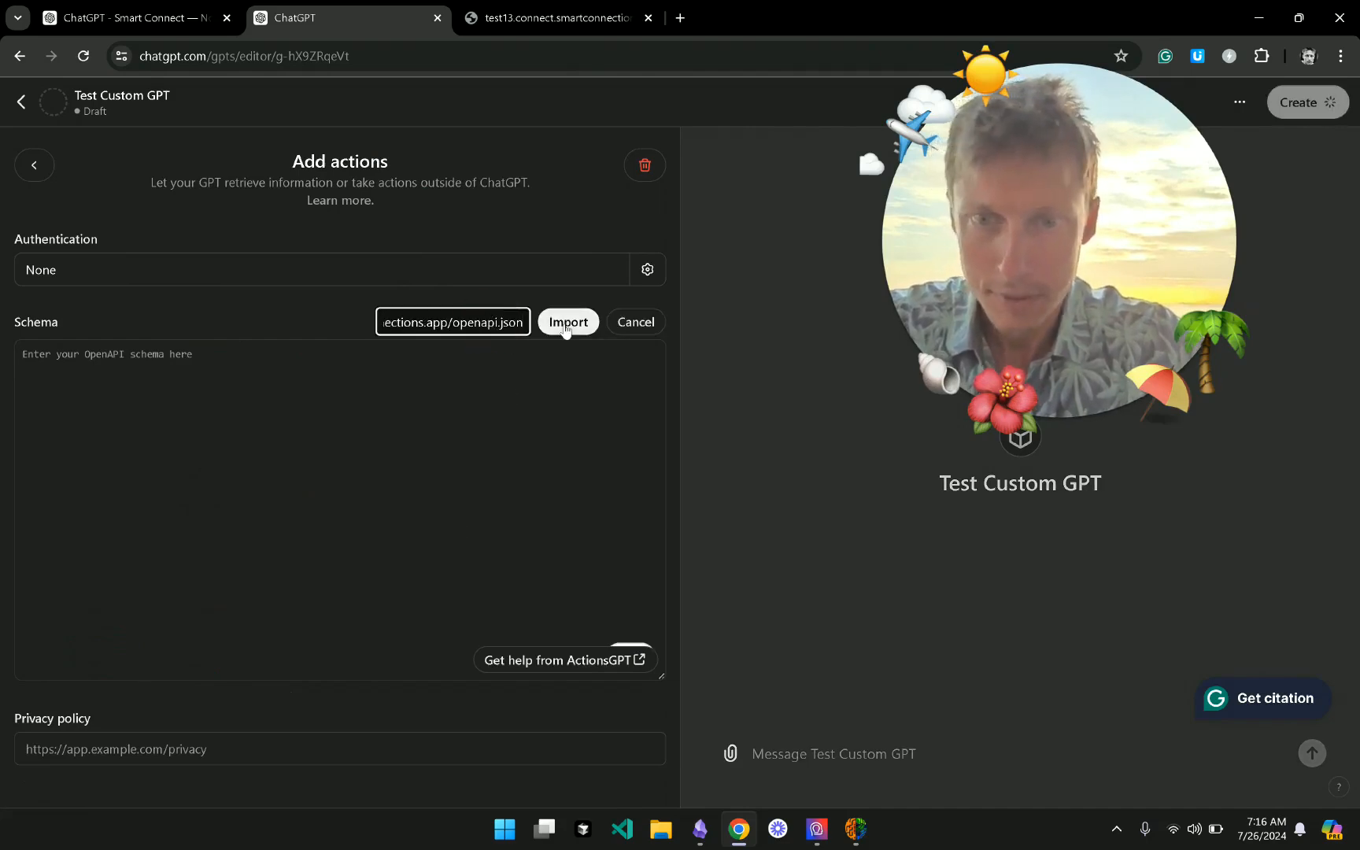
left_click(568, 321)
- Switch to Smart Connect from the taskbar, placing it over ChatGPT, and scroll up its settings
mouse_move(859, 836)
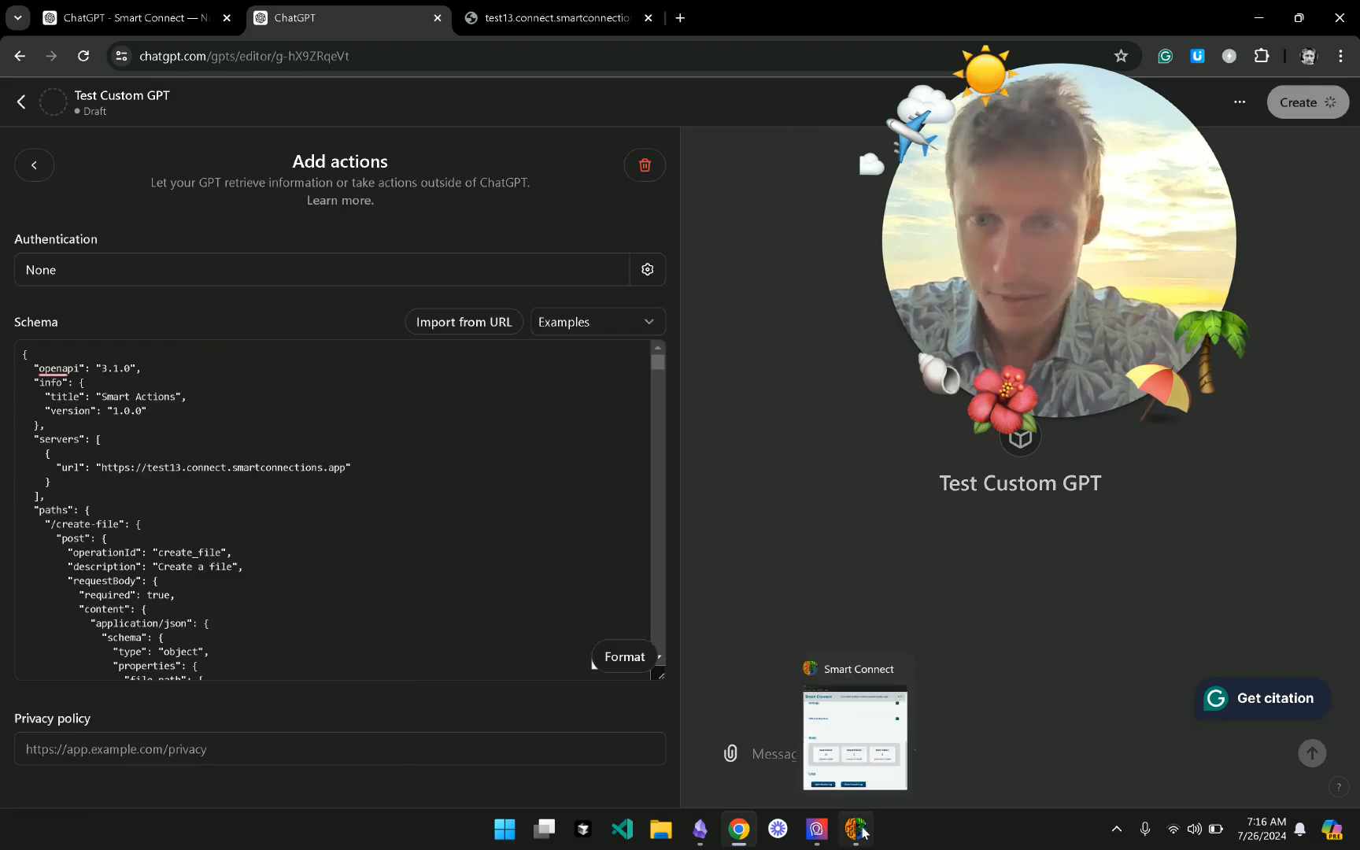
left_click(849, 838)
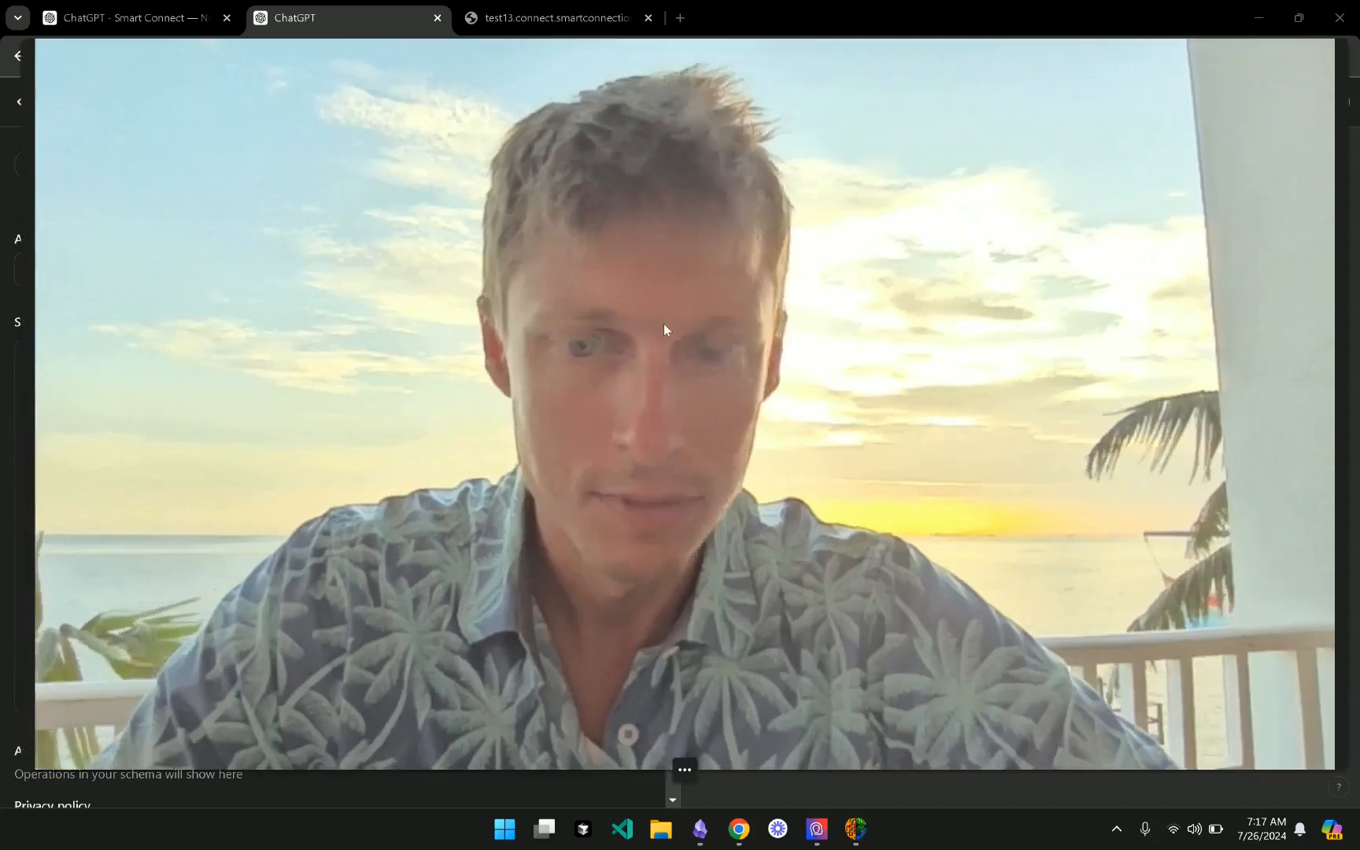
left_click(685, 773)
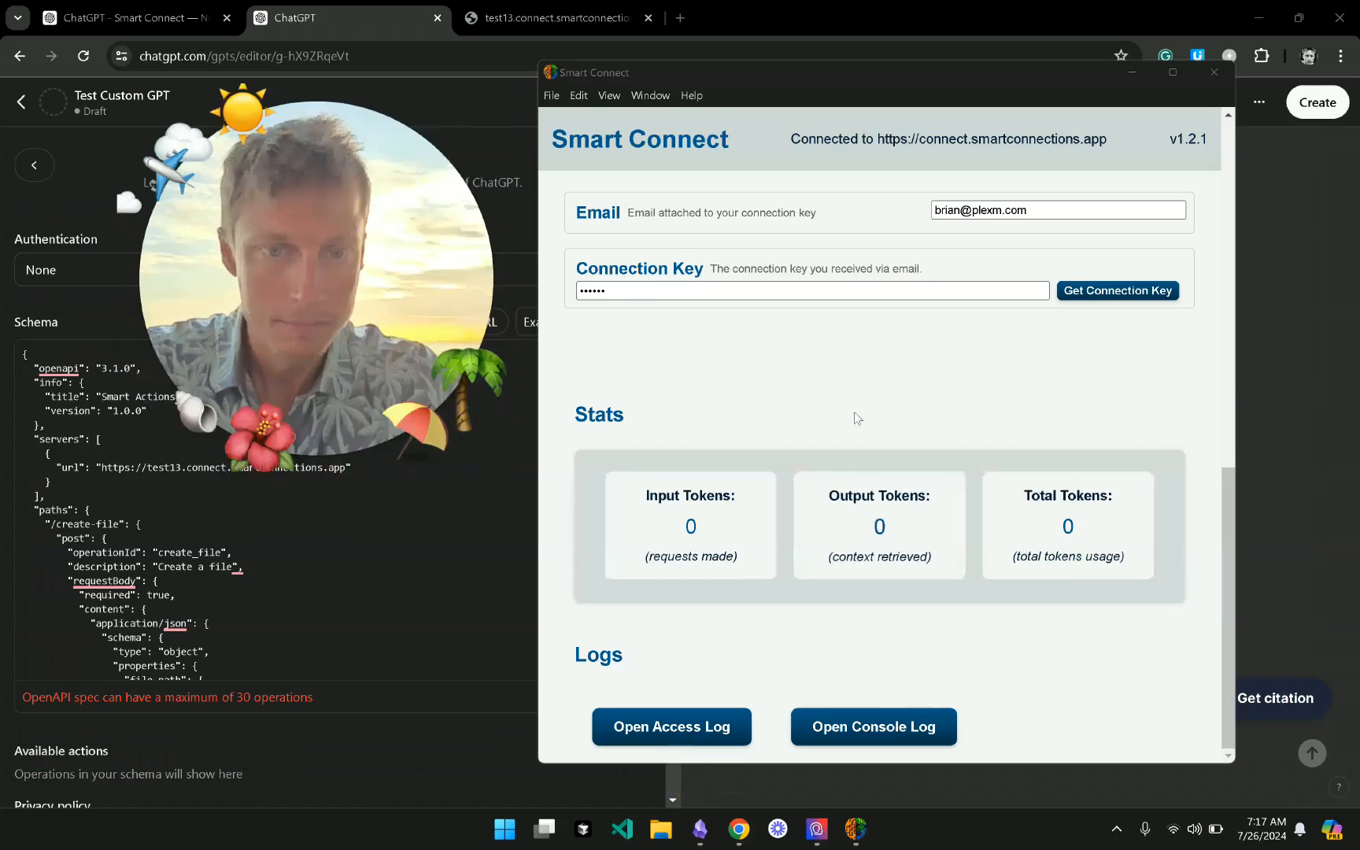
scroll(857, 417, "up", 6)
- Expand Custom GPT (default) and All Routes, review the route toggles, then return to ChatGPT
scroll(896, 222, "up", 4)
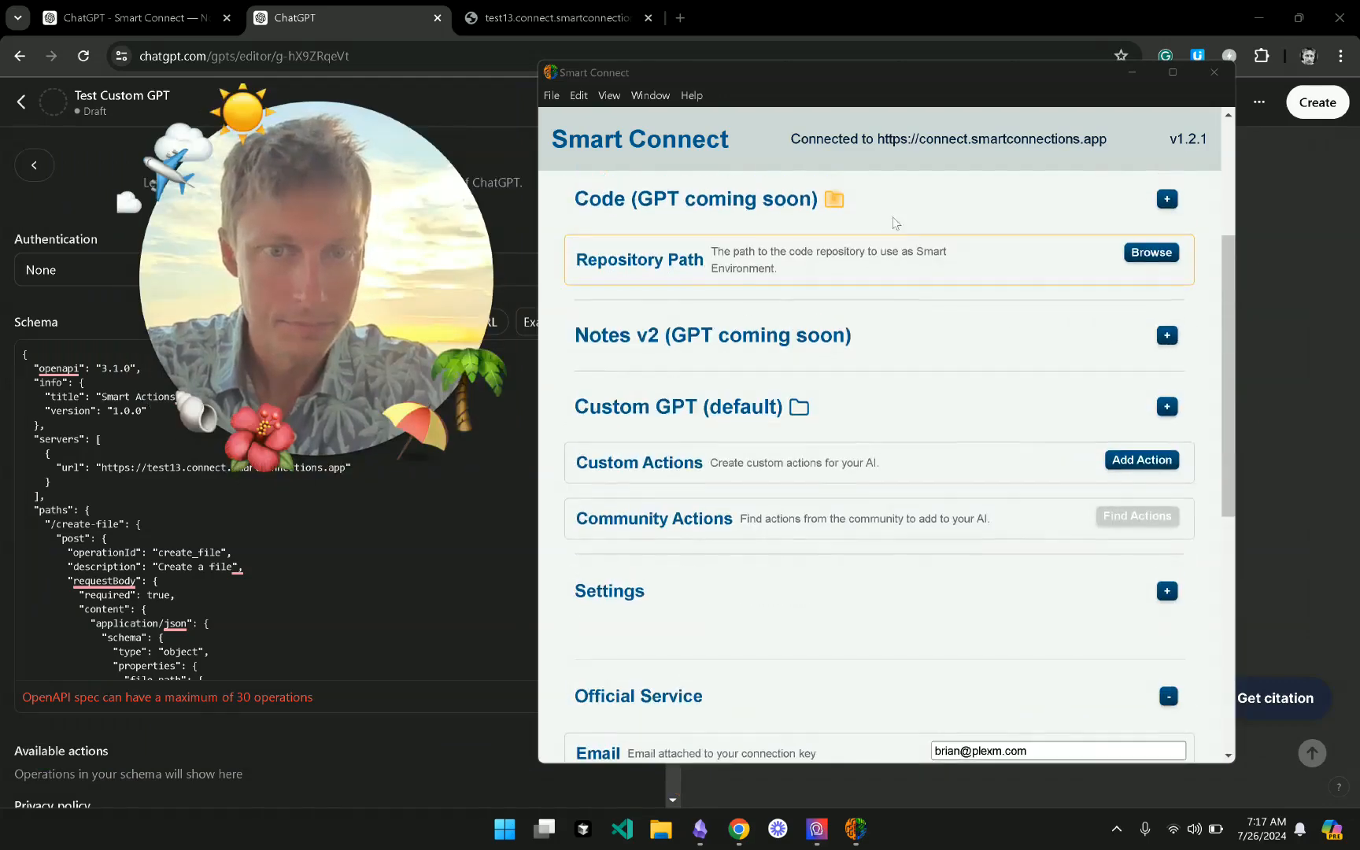
scroll(926, 252, "down", 2)
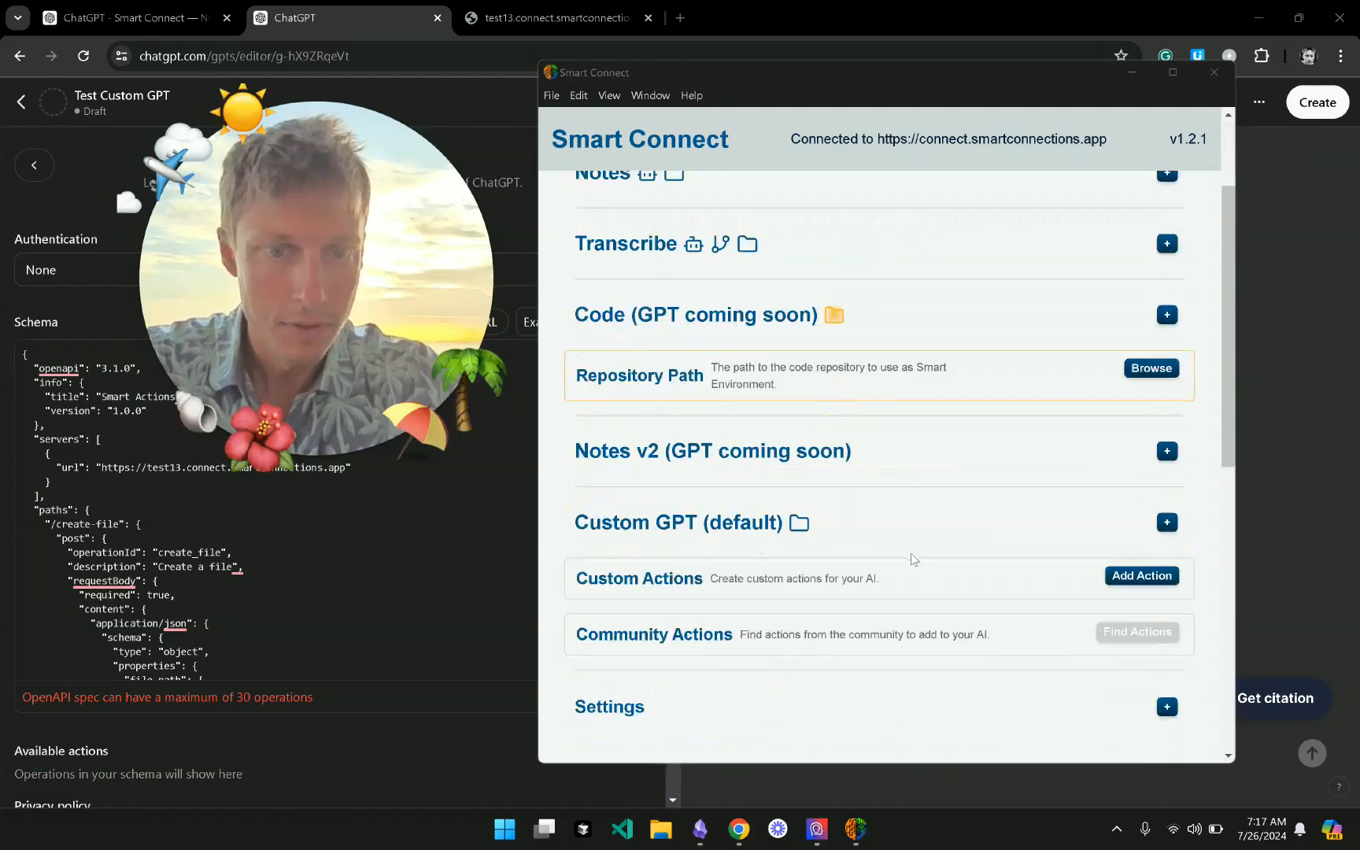
left_click(926, 523)
scroll(919, 504, "down", 7)
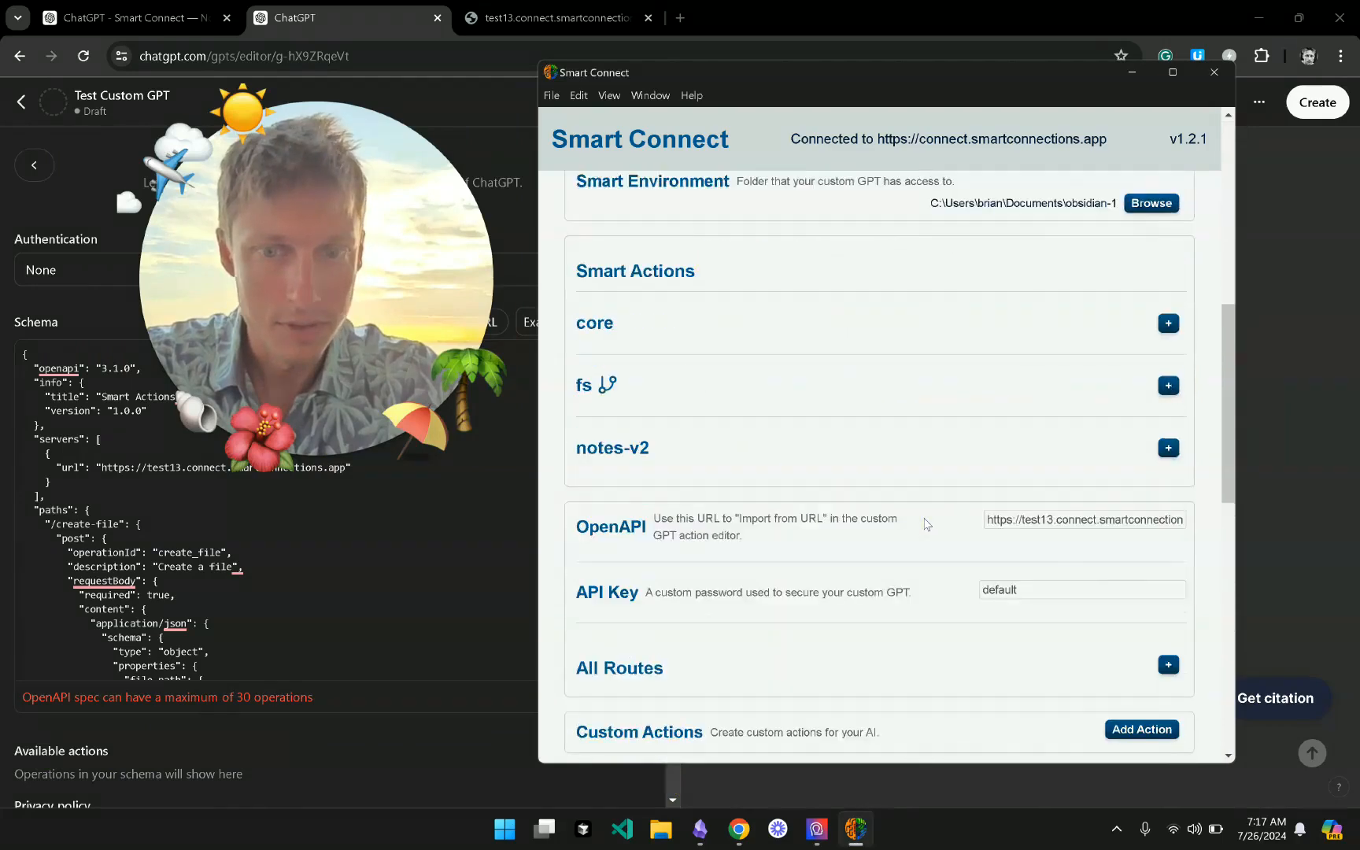
left_click(911, 530)
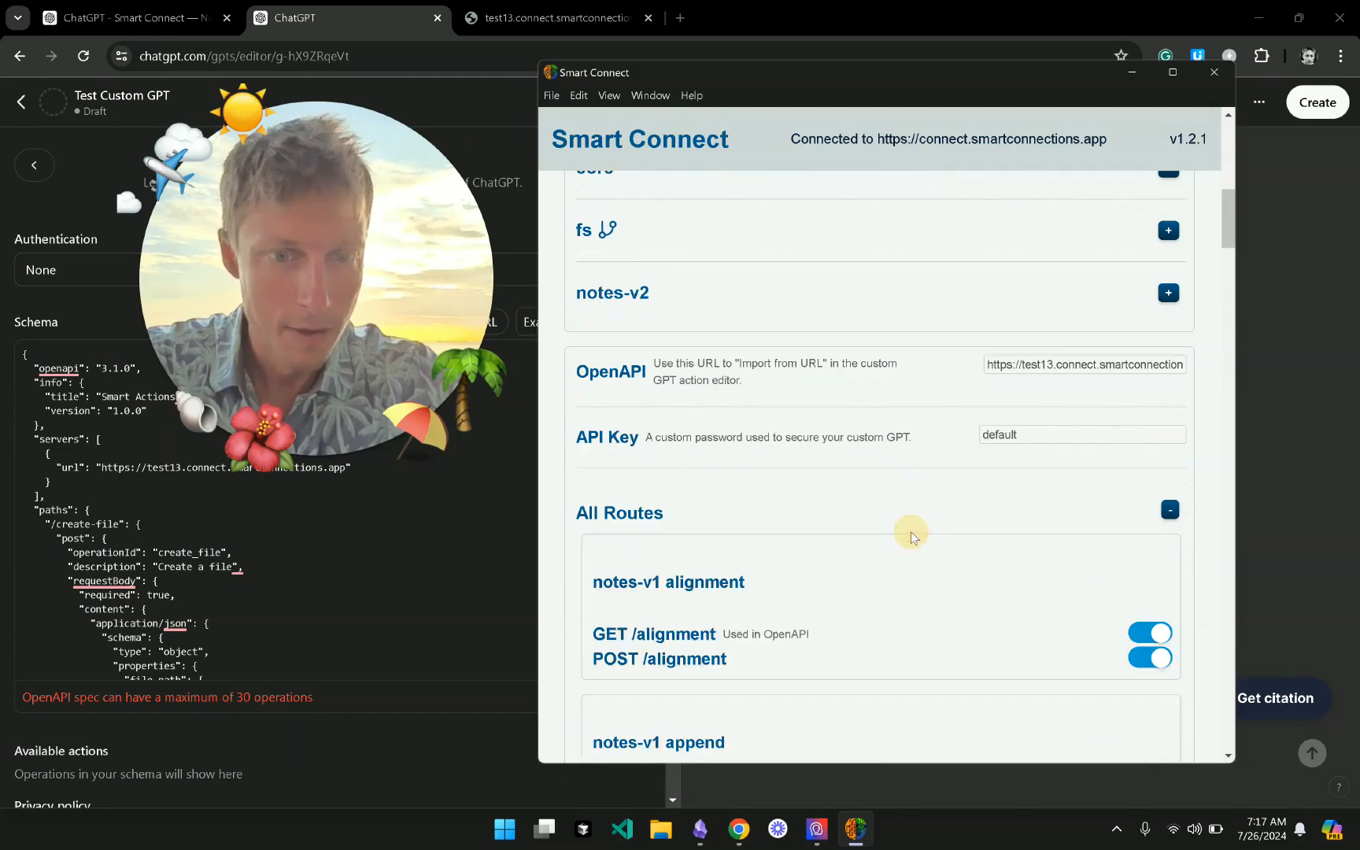
scroll(913, 538, "down", 5)
scroll(913, 537, "down", 5)
scroll(913, 537, "up", 10)
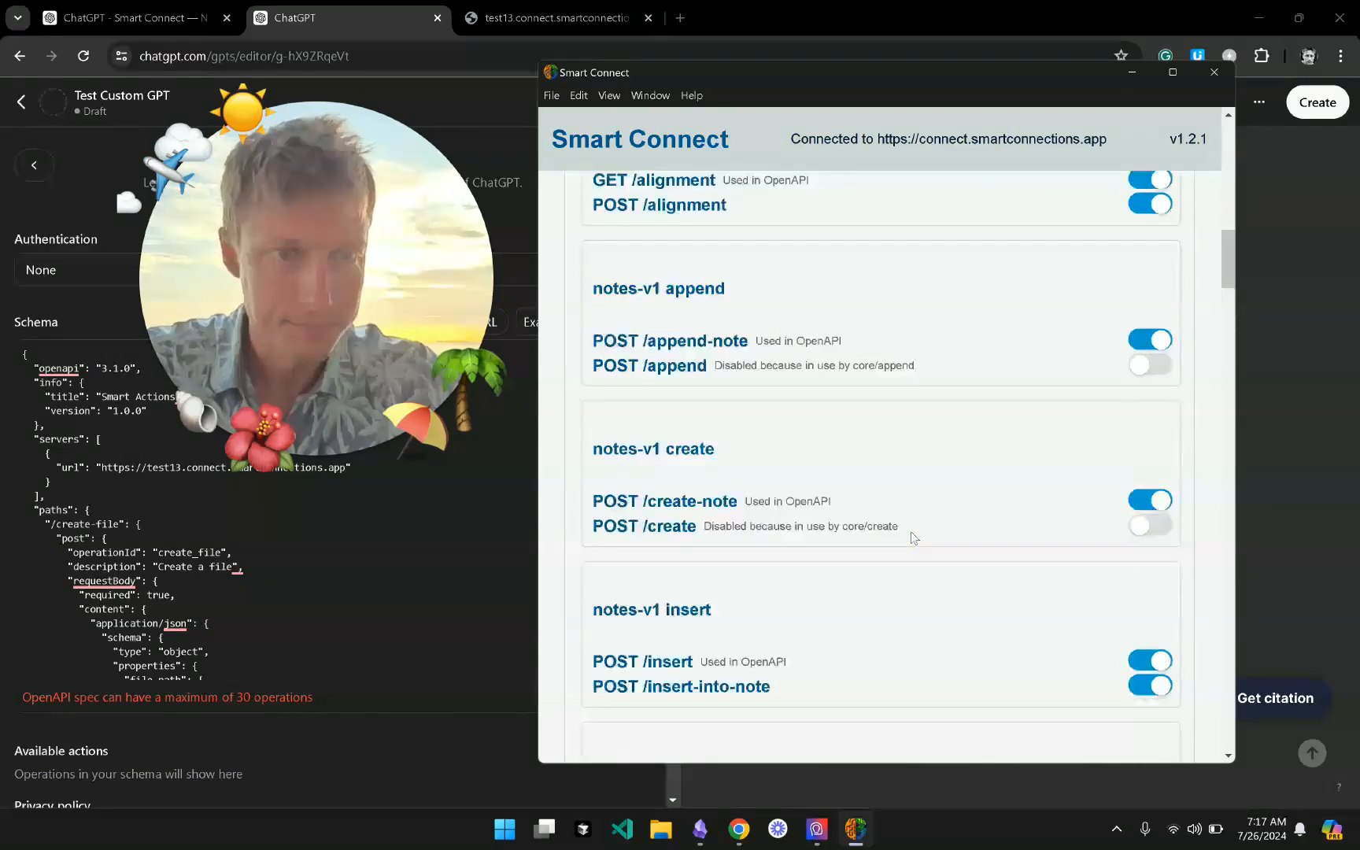
scroll(913, 537, "up", 3)
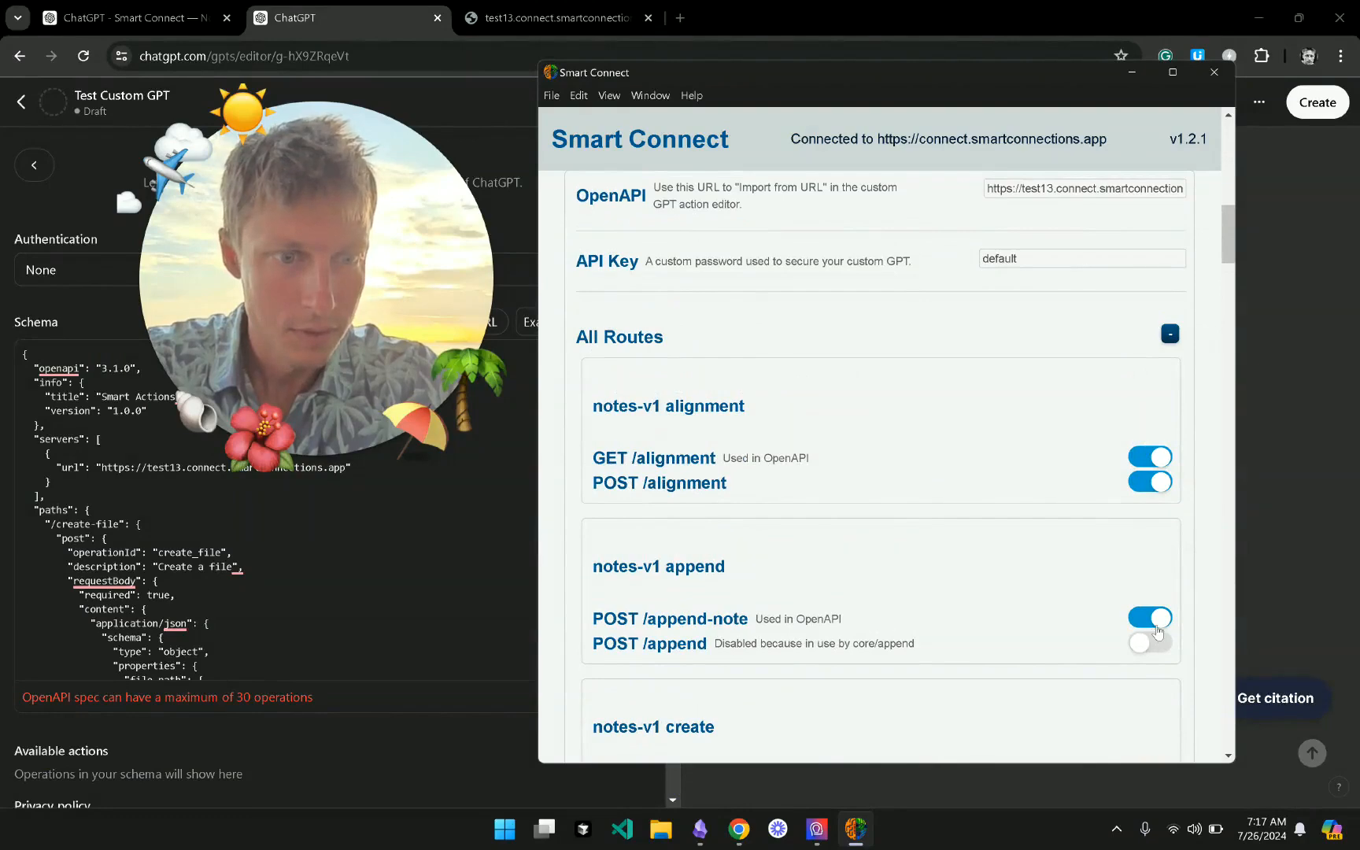
scroll(1157, 631, "down", 13)
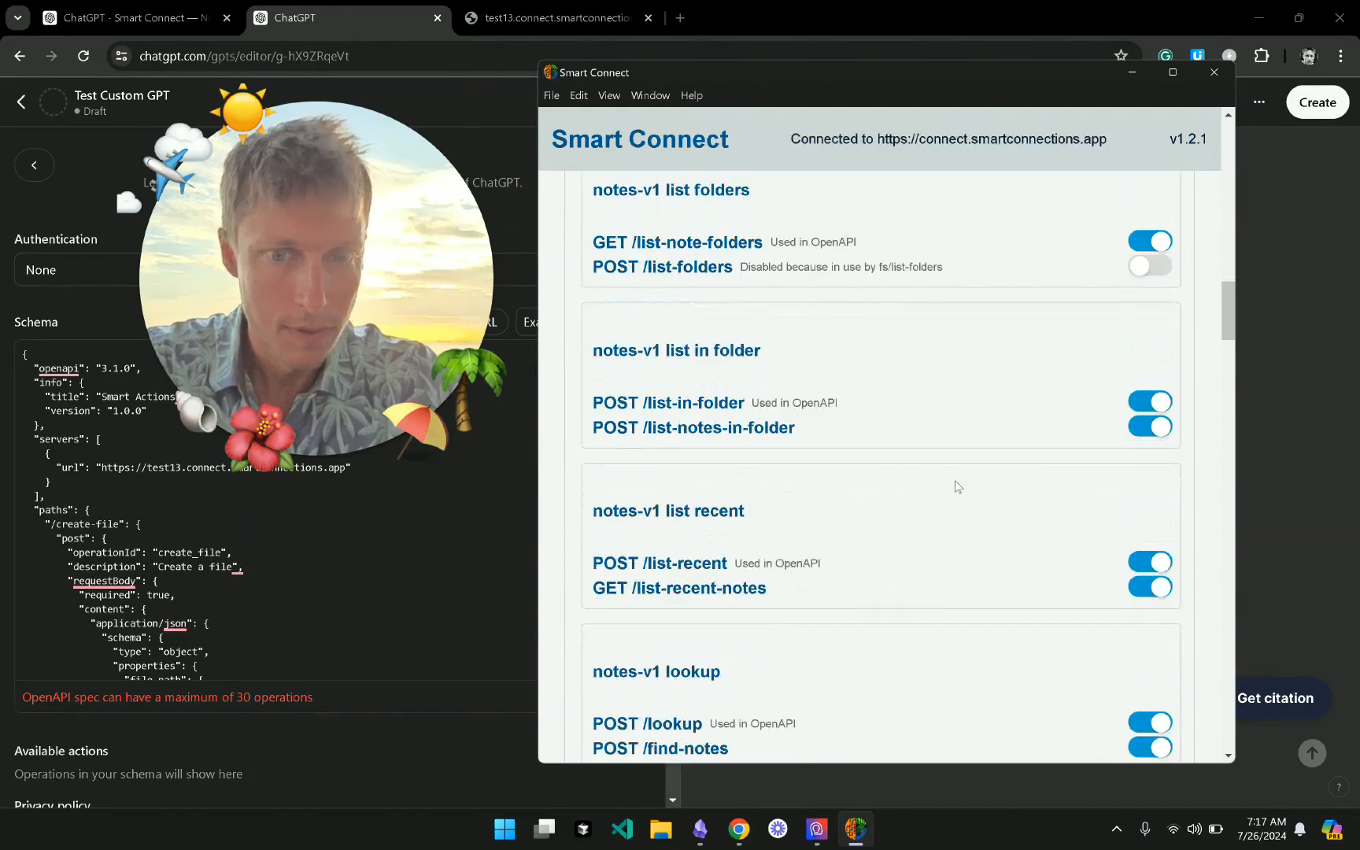
left_click(377, 627)
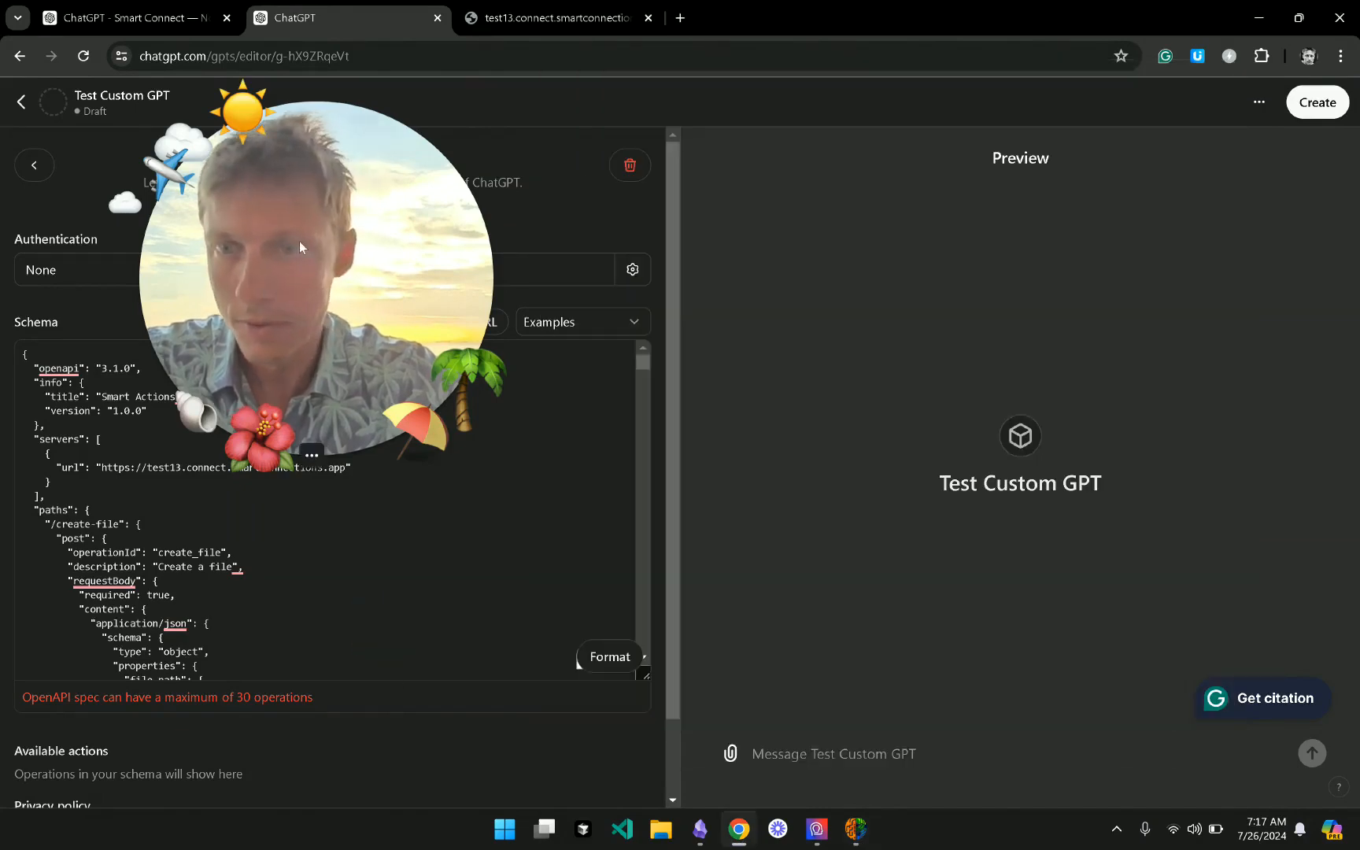
- Delete the /create-file and /list-files schema paths so /keywords-search comes first, then show all windows
left_click_drag(298, 240, 1016, 135)
scroll(314, 530, "down", 5)
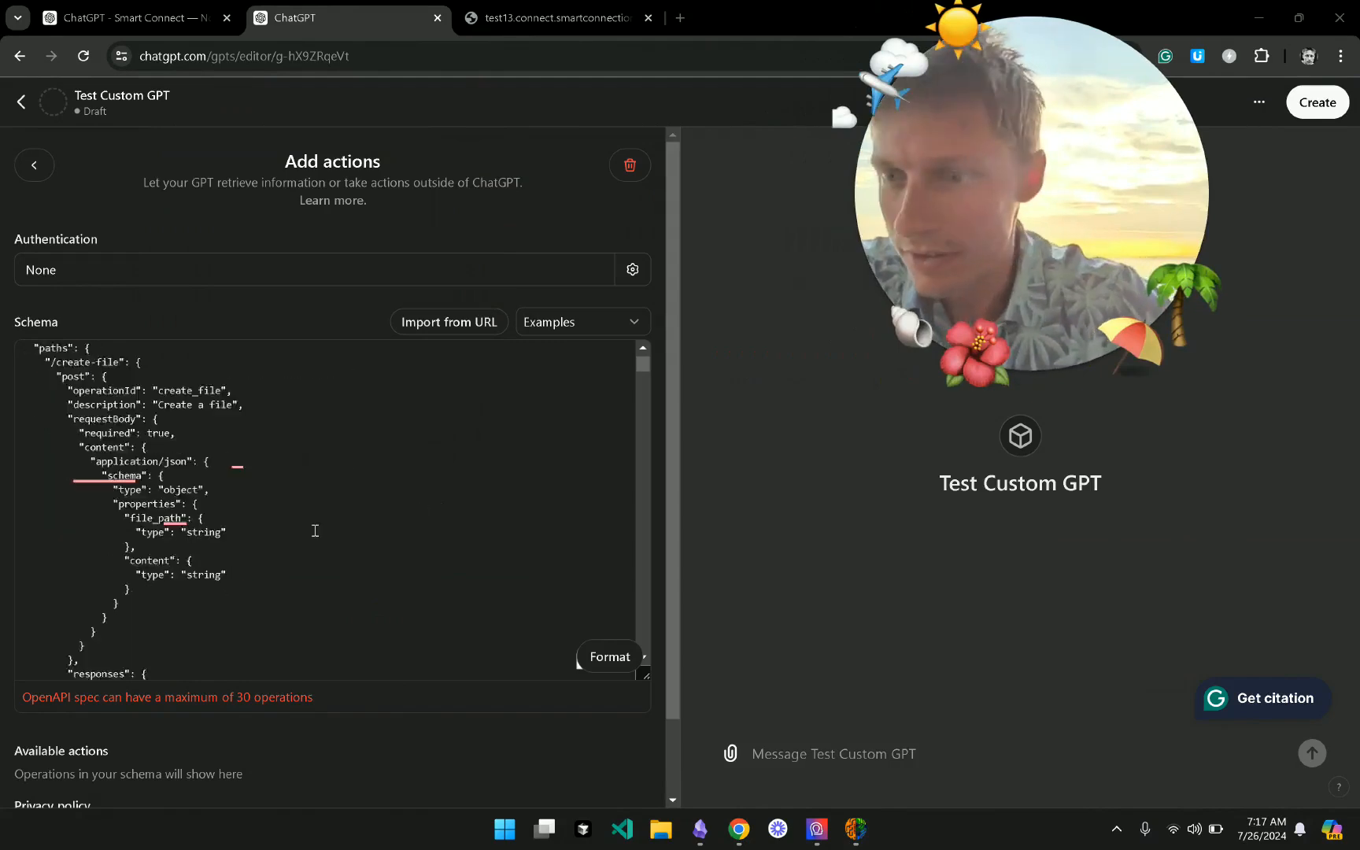
scroll(315, 530, "up", 4)
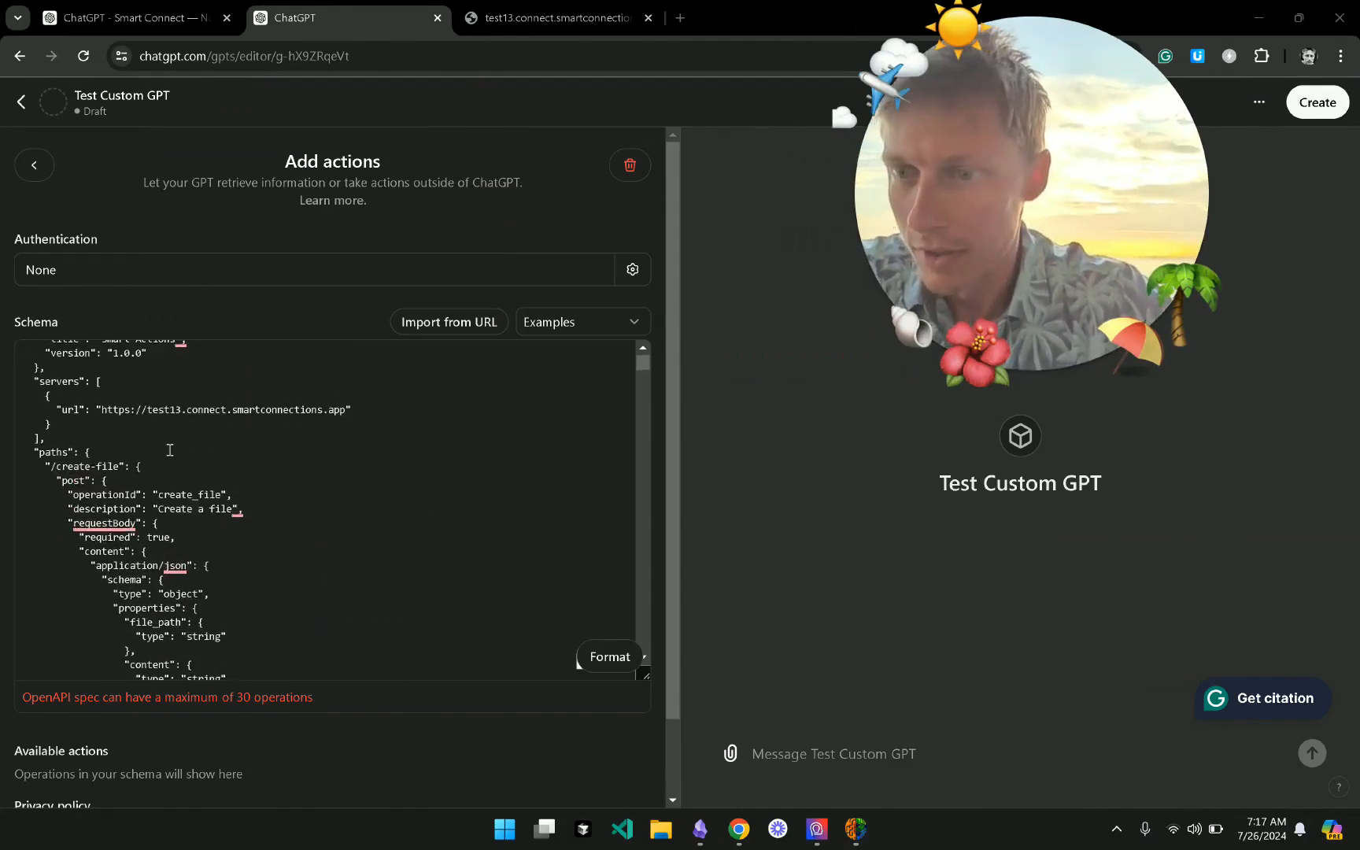
left_click(168, 449)
scroll(277, 496, "down", 10)
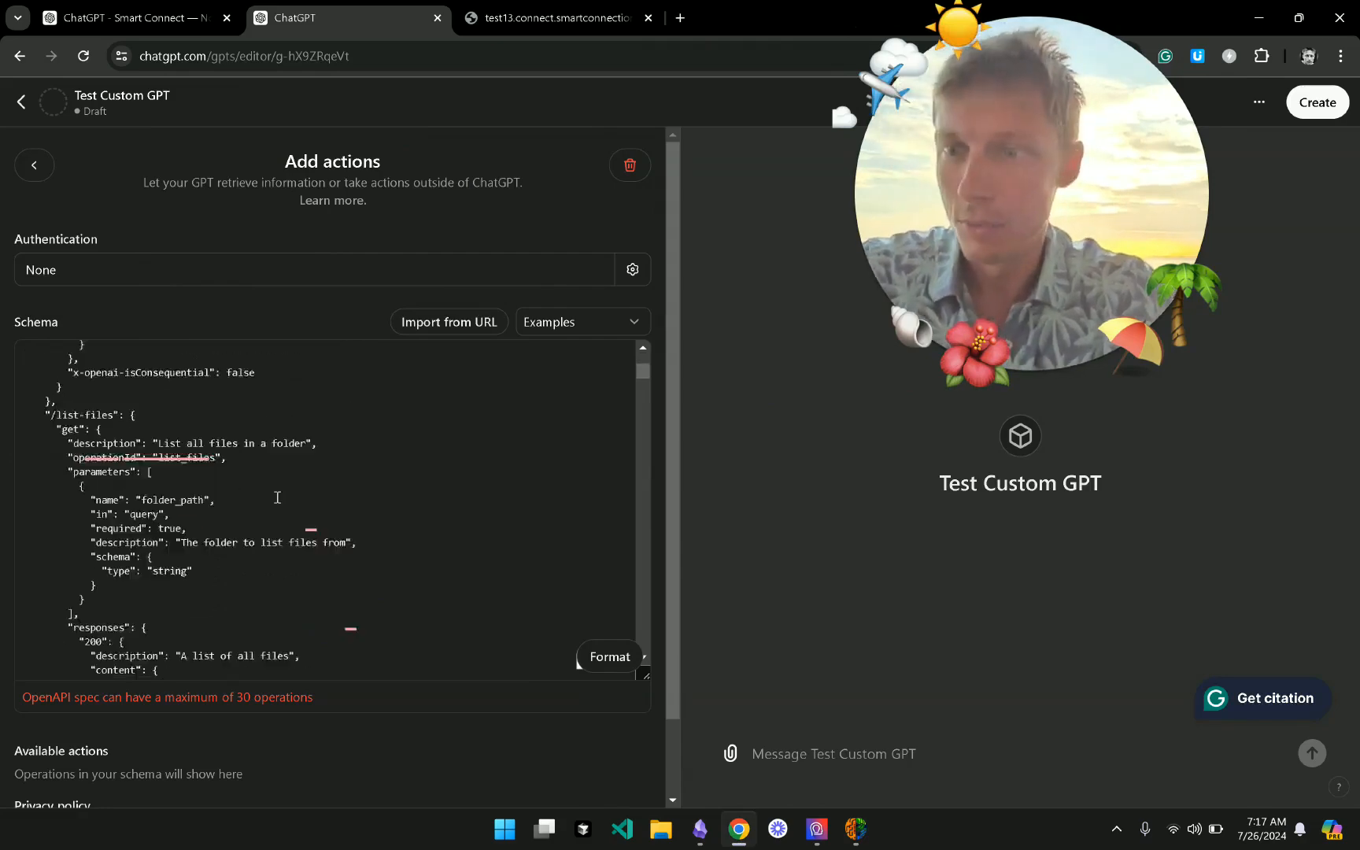
scroll(277, 497, "down", 5)
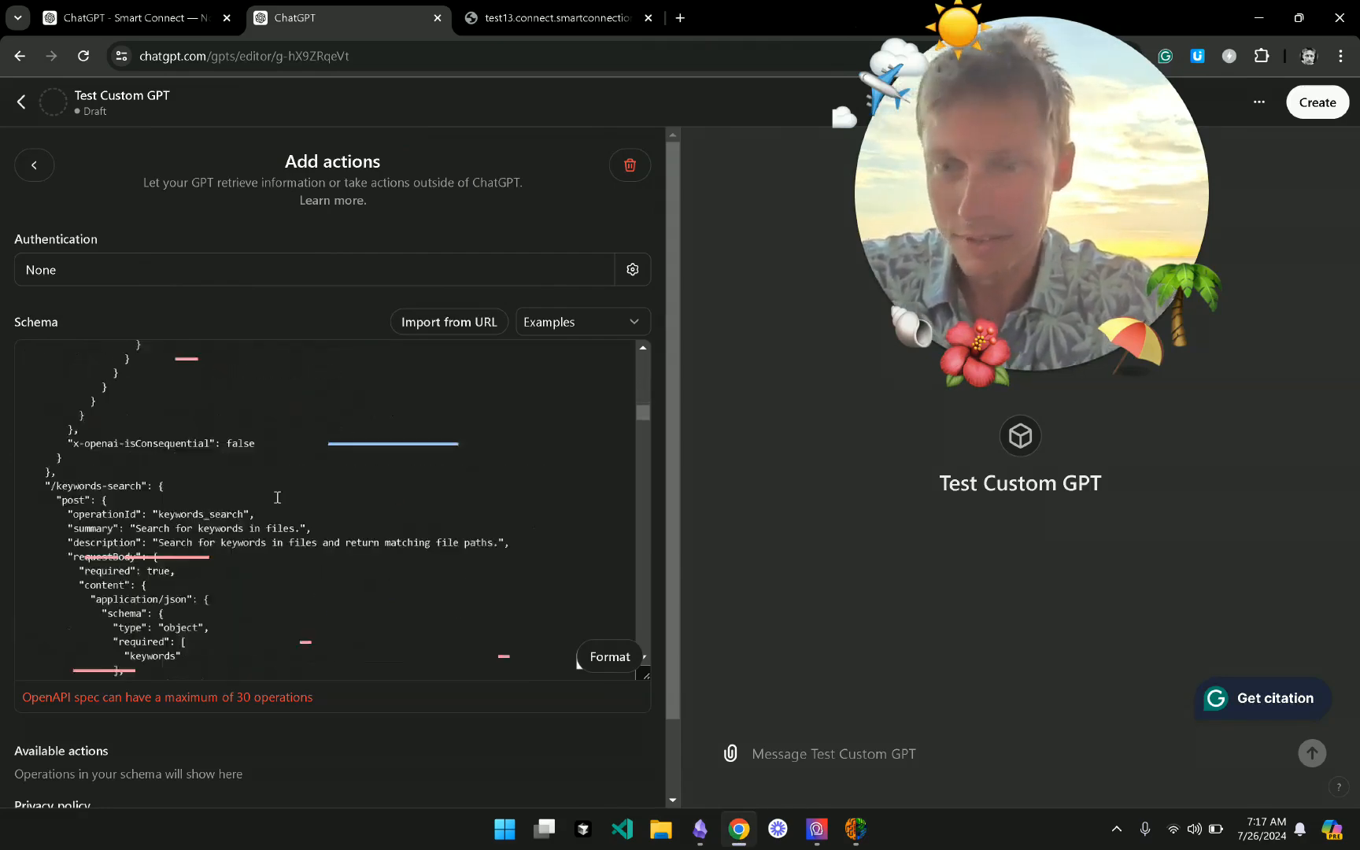
left_click(163, 428, "shift")
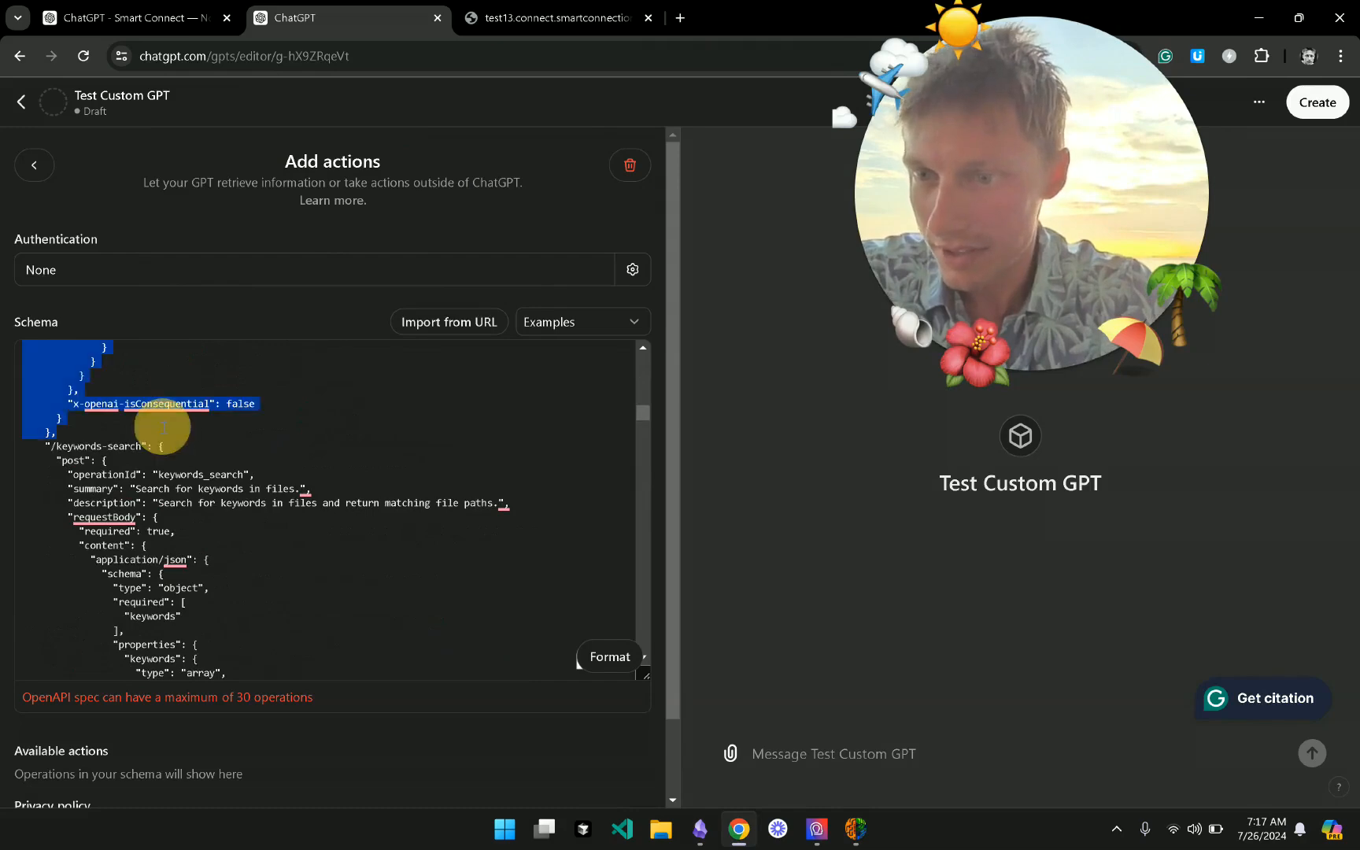
key("BackSpace")
scroll(332, 445, "up", 3)
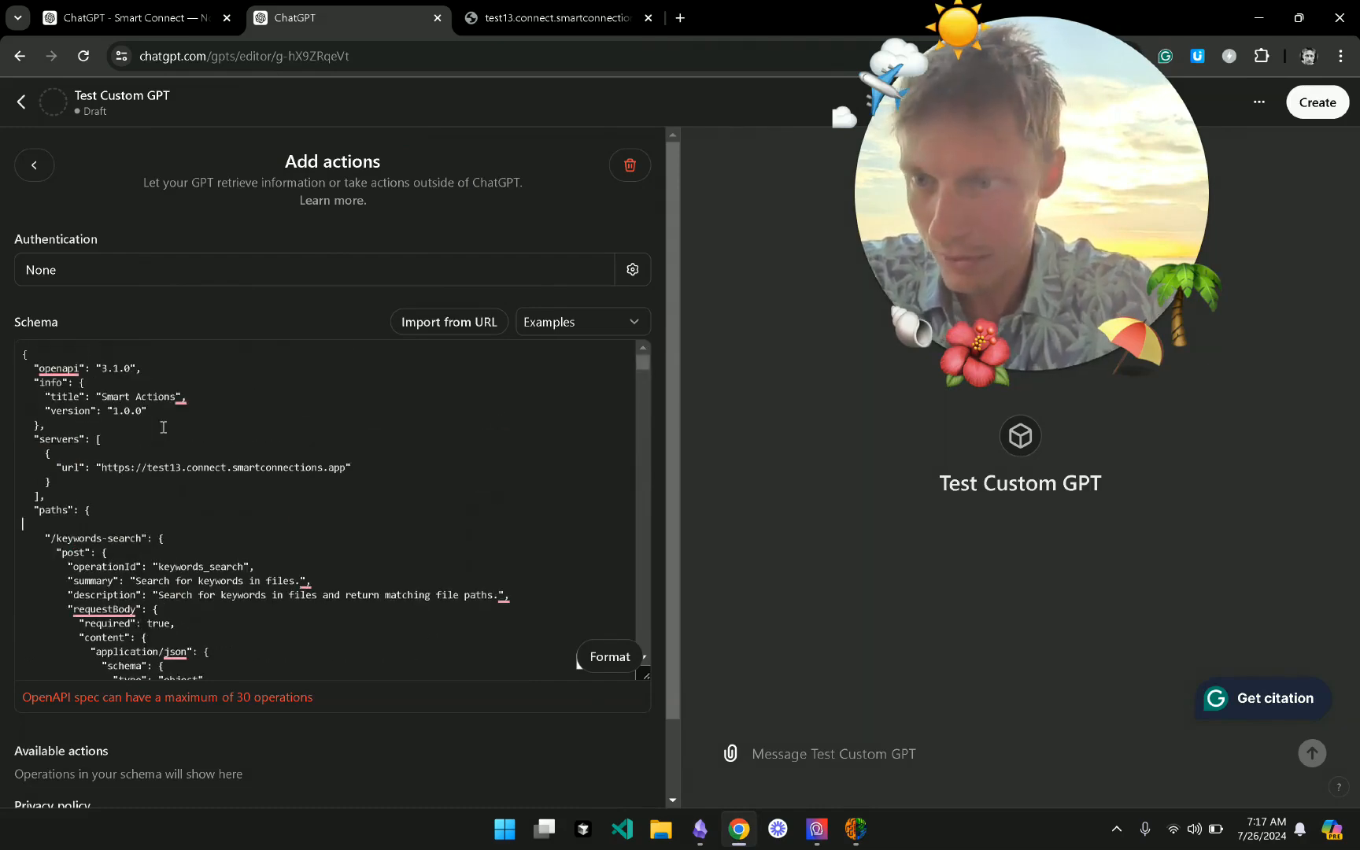
key("super+Tab")
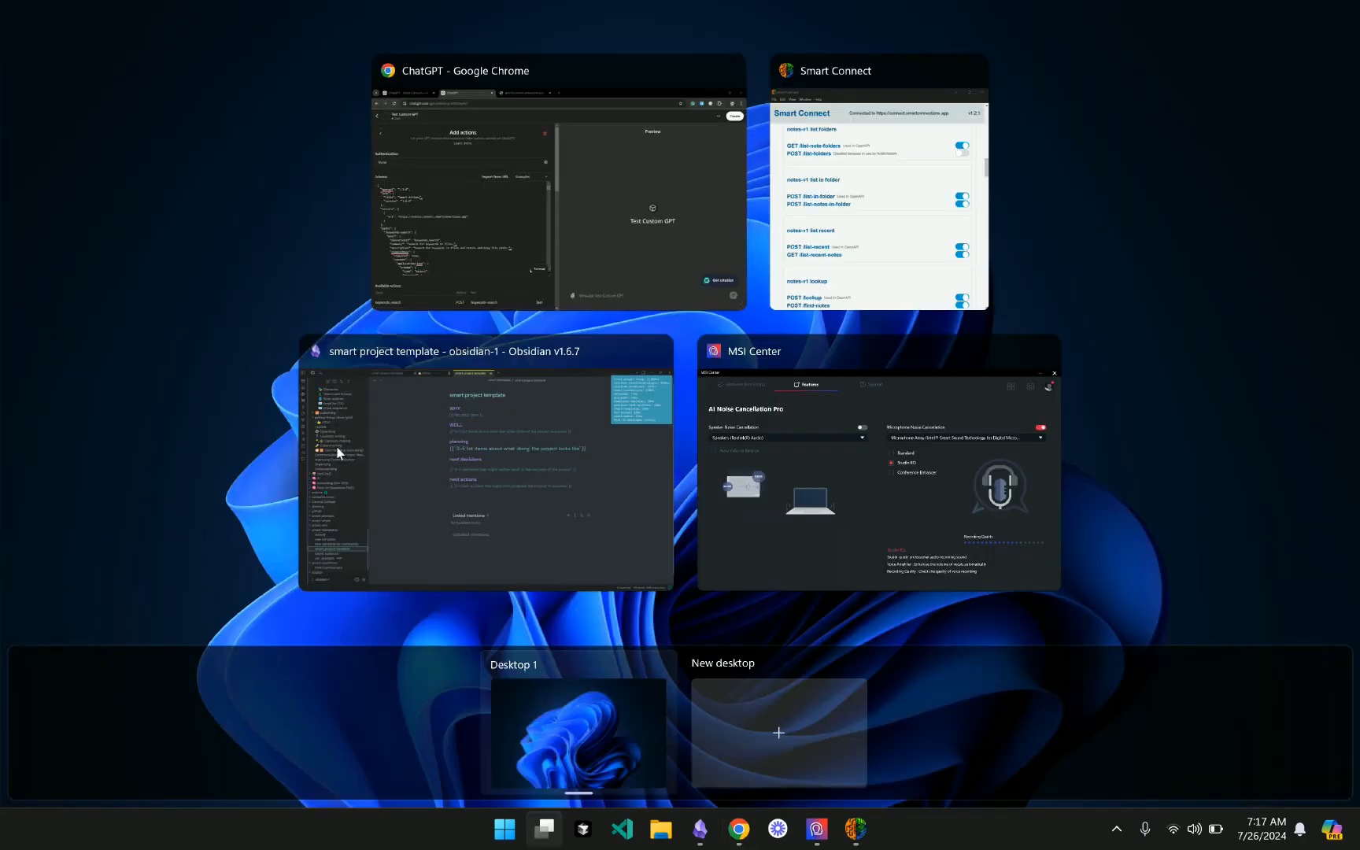
left_click(168, 441)
scroll(288, 587, "down", 10)
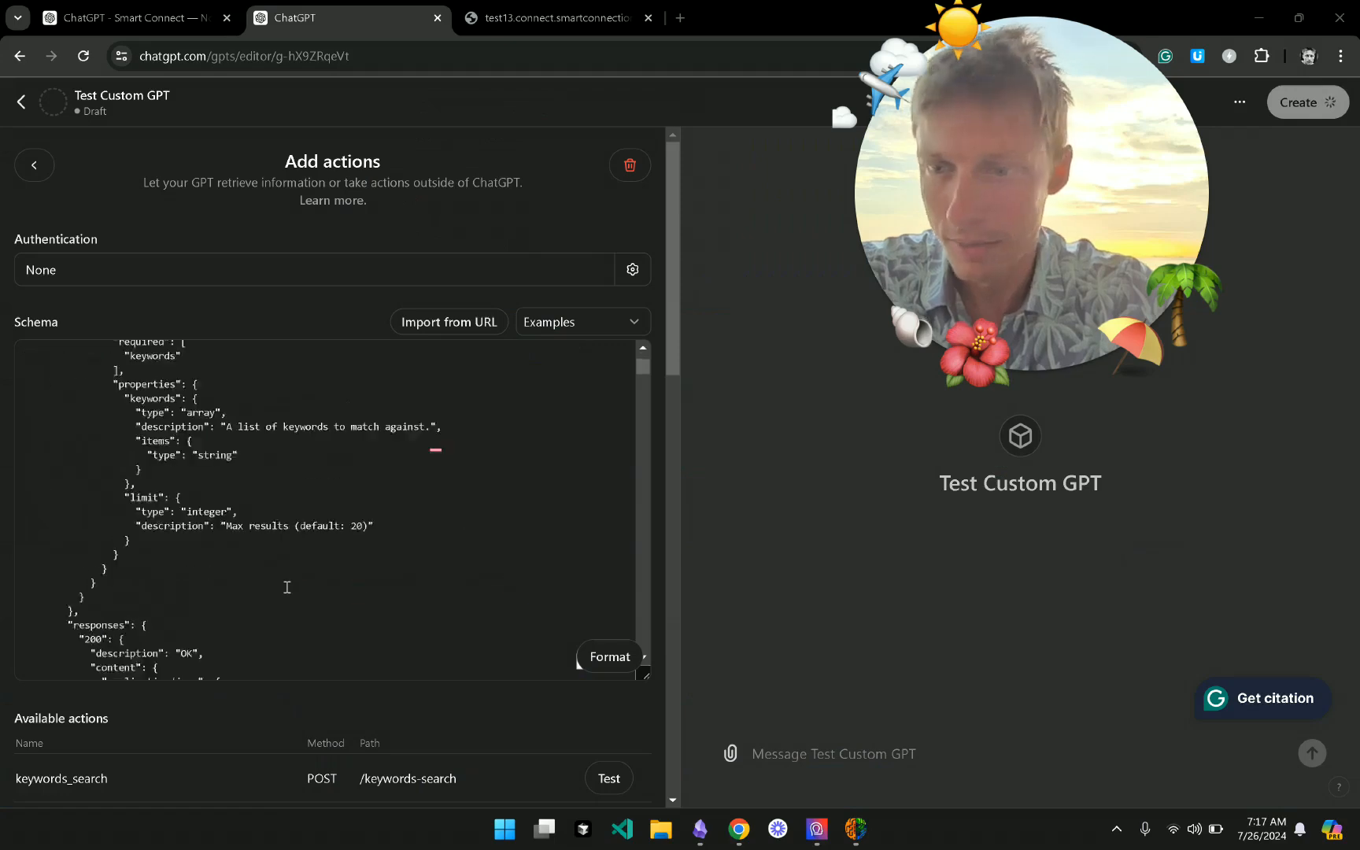
scroll(391, 740, "down", 2)
scroll(391, 739, "down", 6)
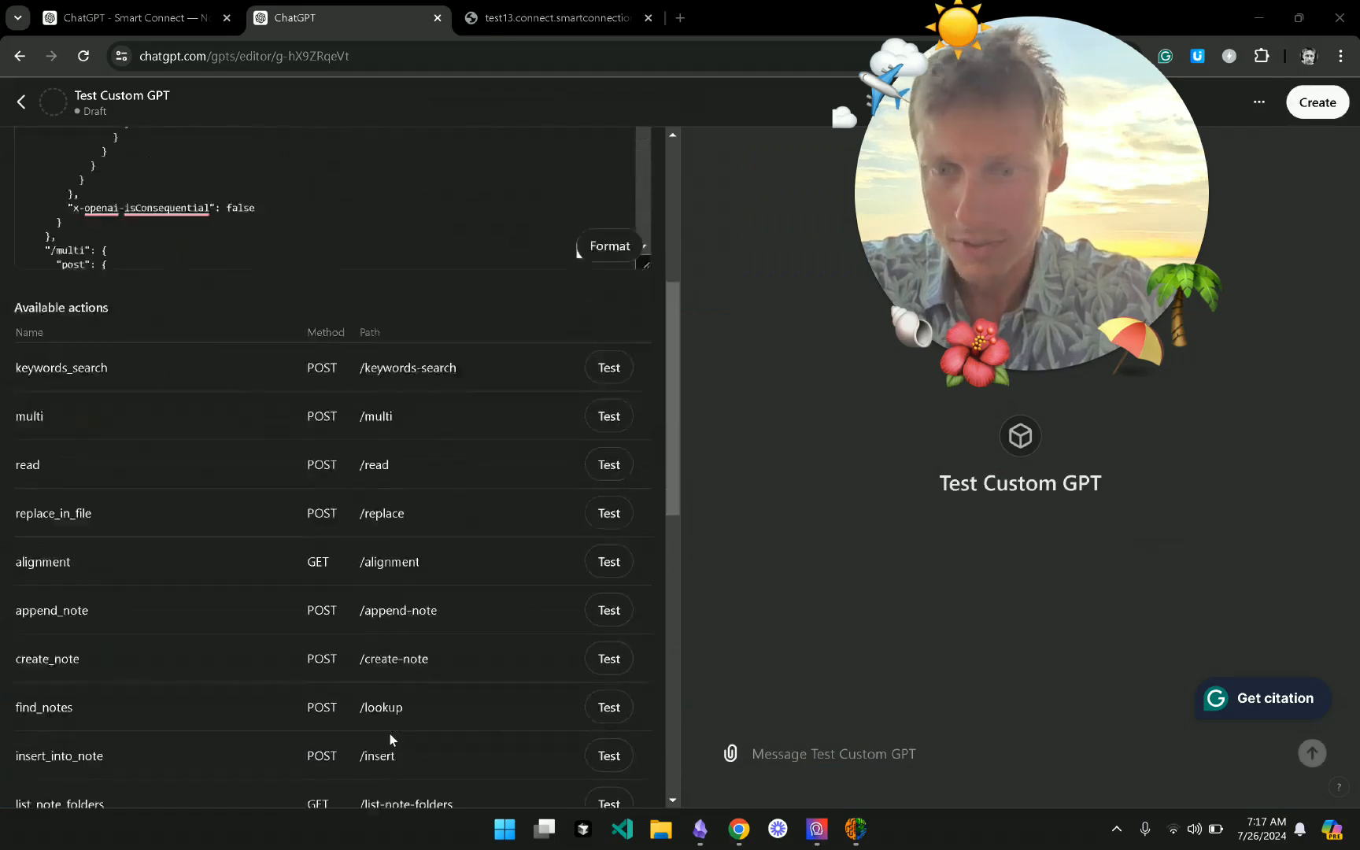
scroll(391, 740, "up", 2)
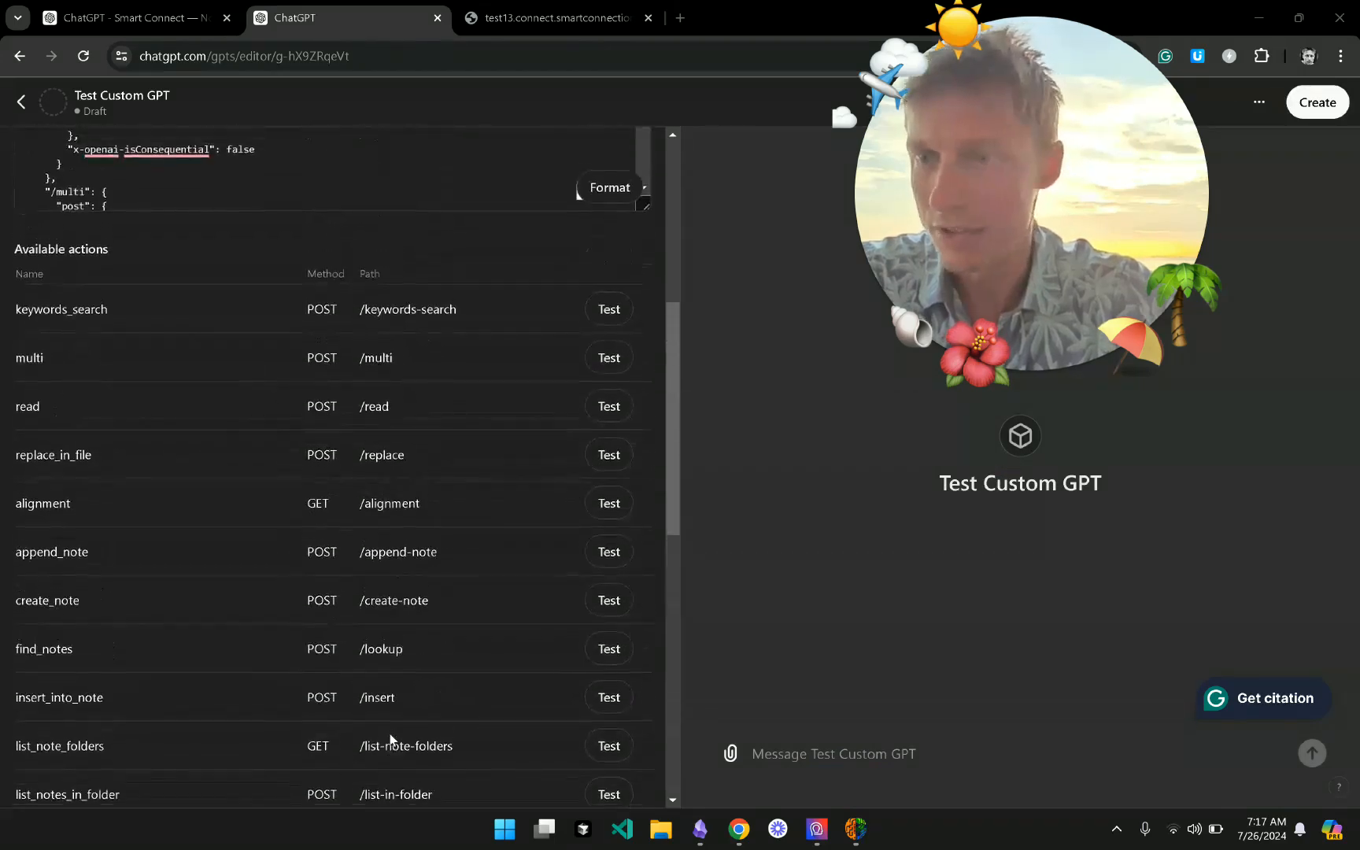
scroll(391, 739, "down", 1)
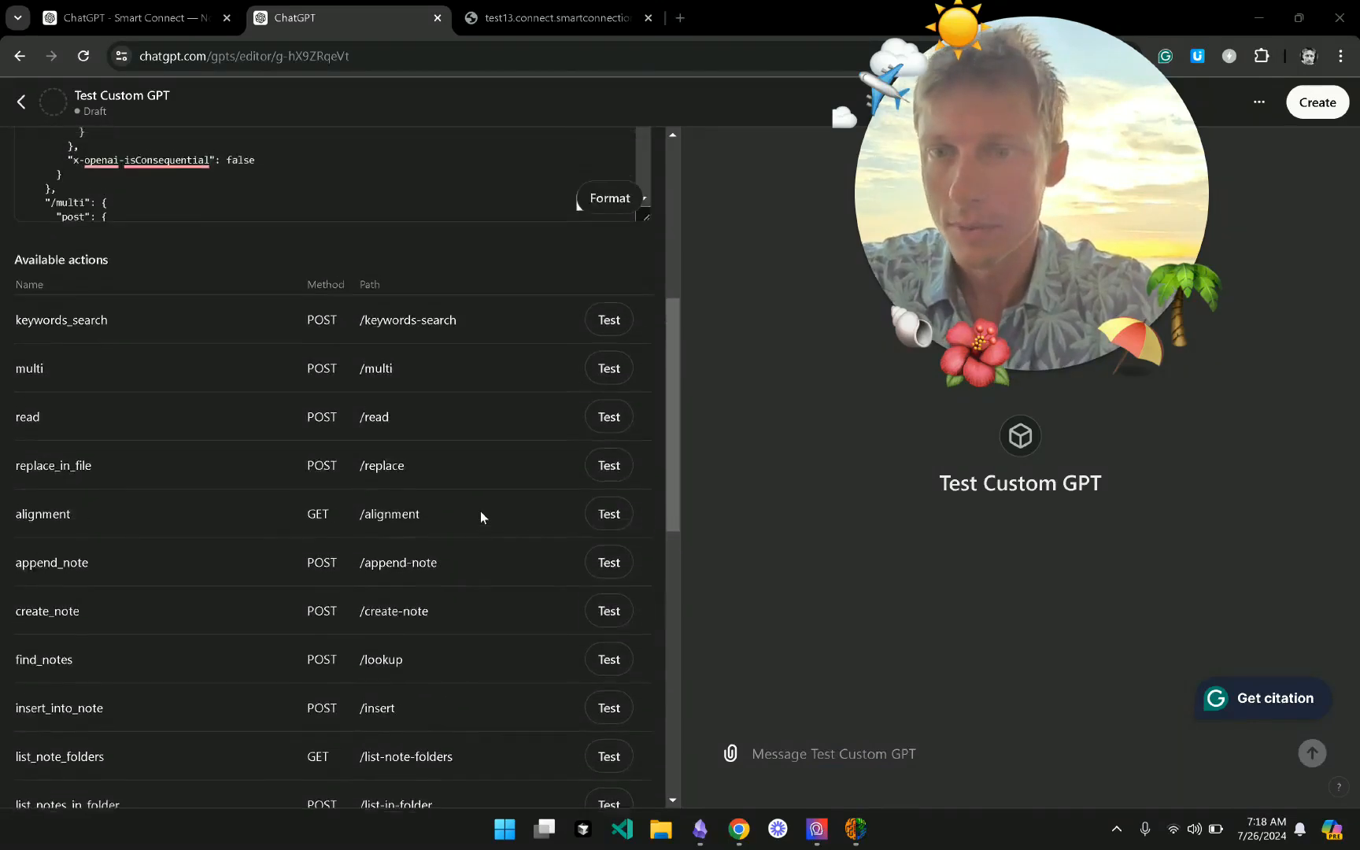
scroll(482, 516, "down", 7)
scroll(482, 516, "down", 1)
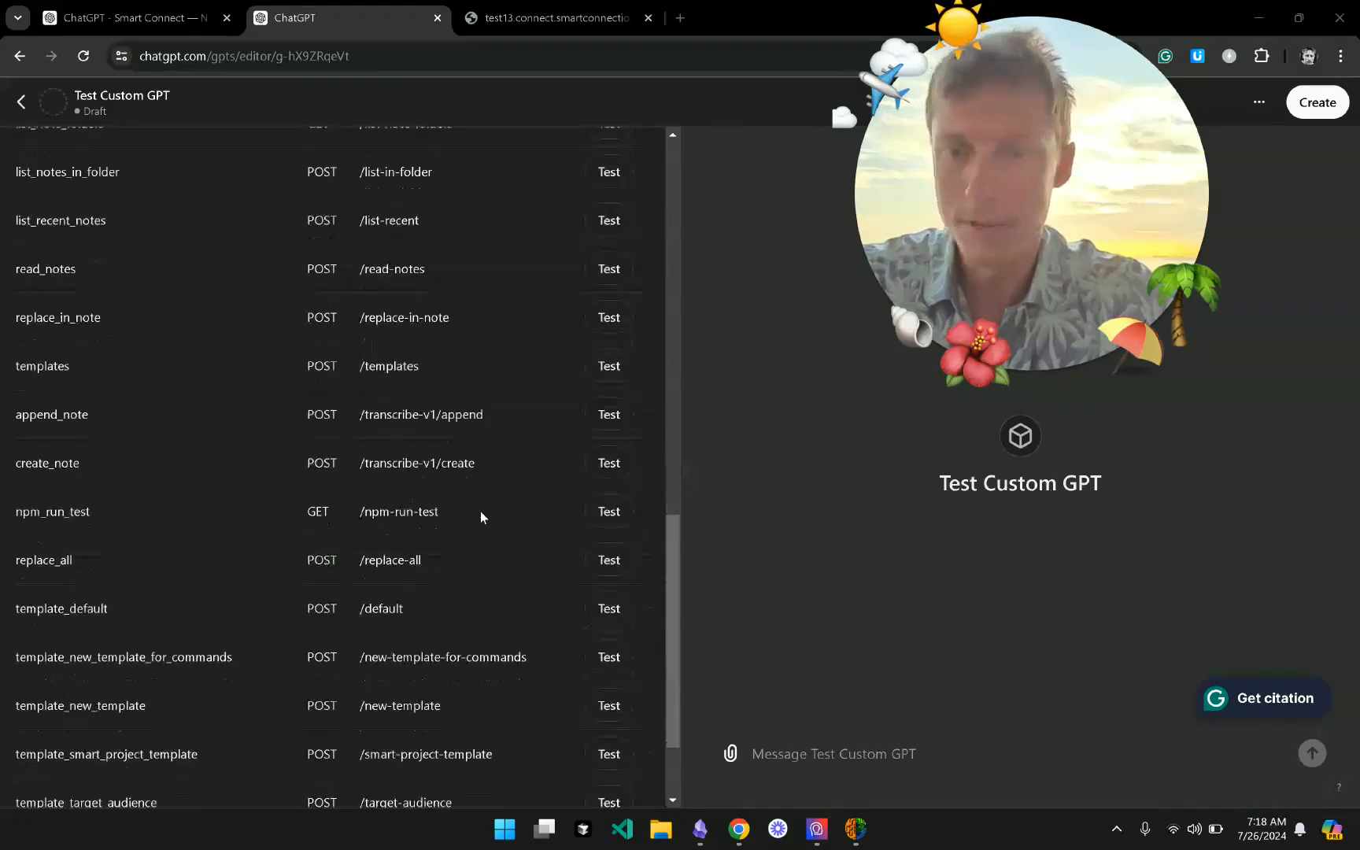
scroll(445, 440, "down", 3)
scroll(445, 441, "up", 12)
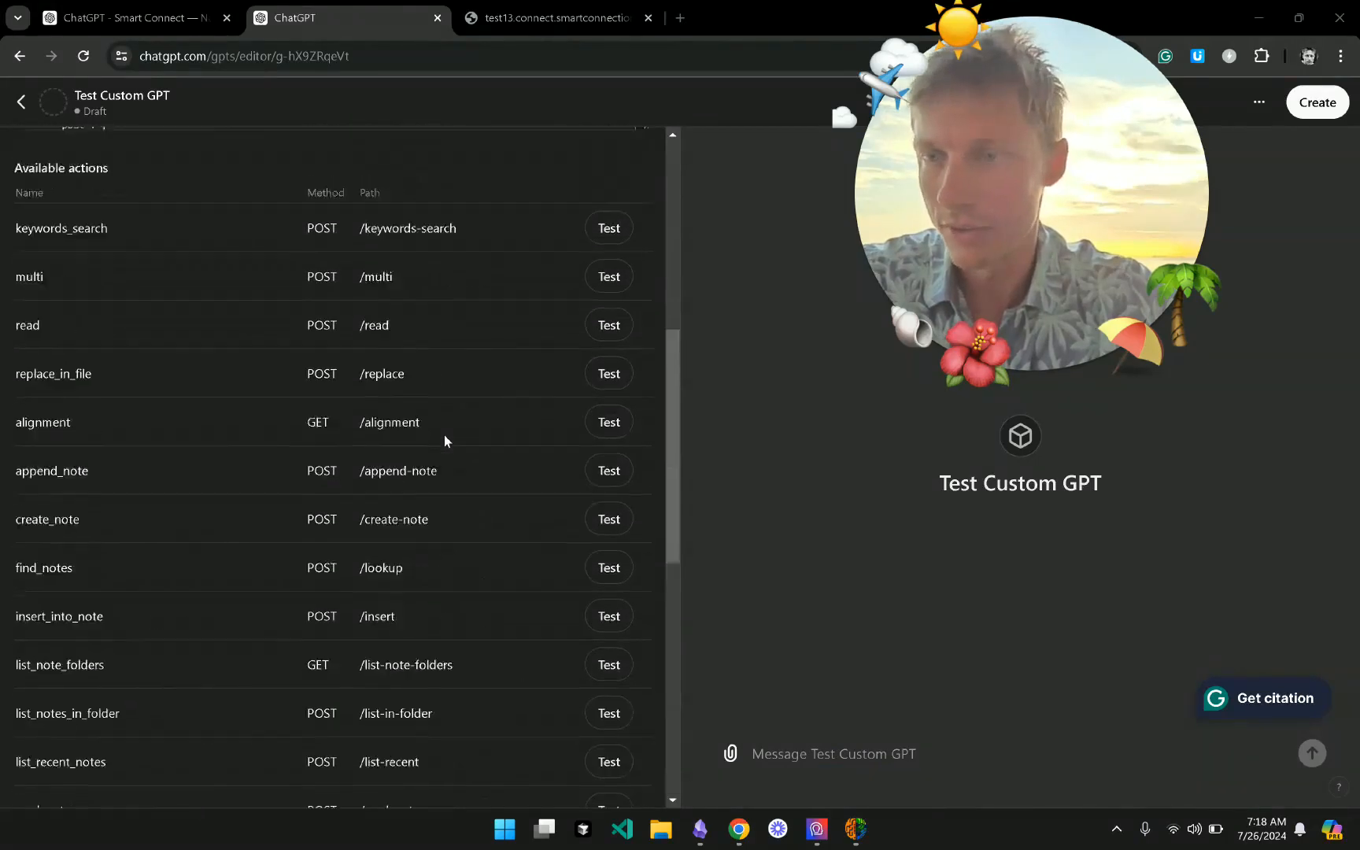
scroll(446, 441, "down", 12)
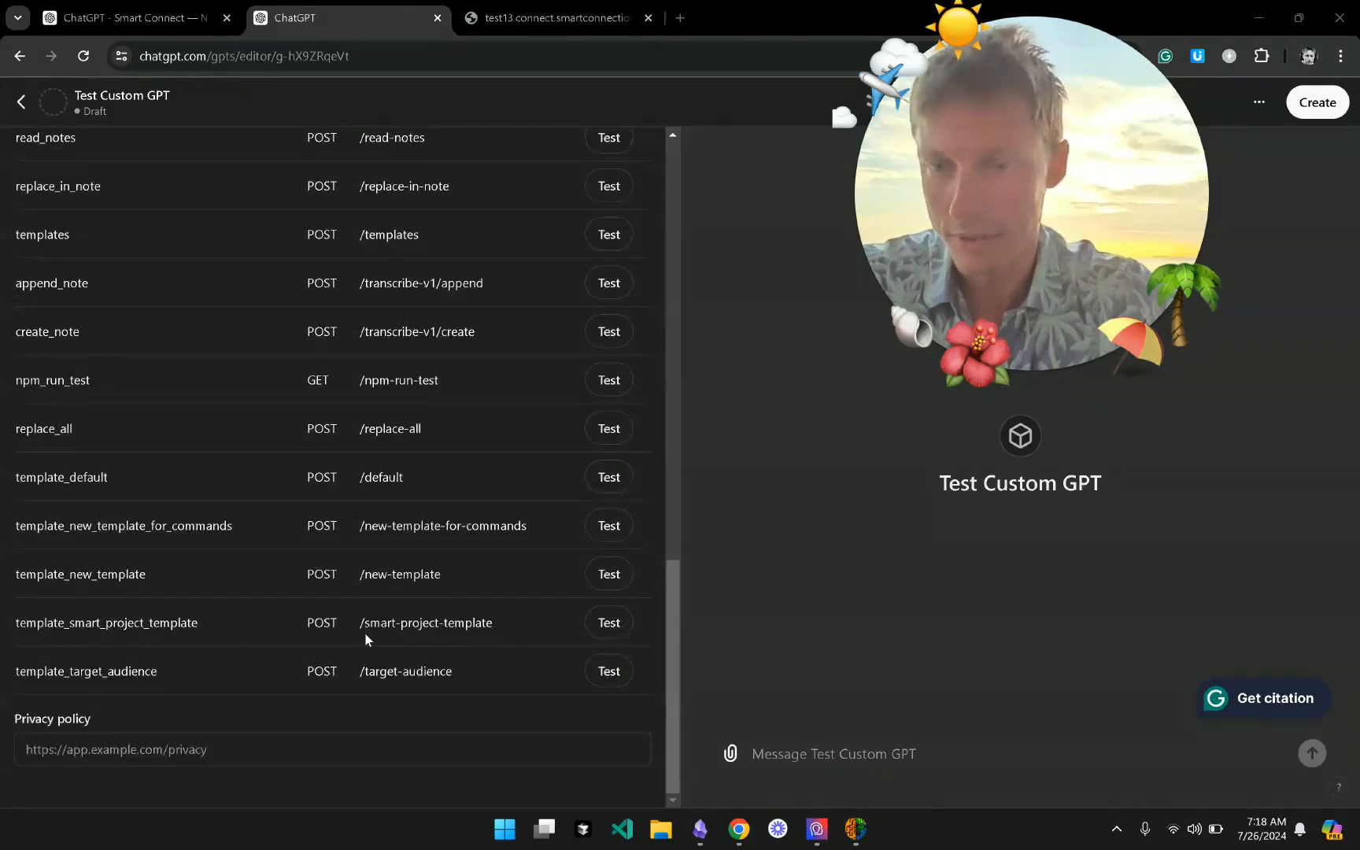
left_click_drag(370, 622, 537, 631)
left_click(540, 635)
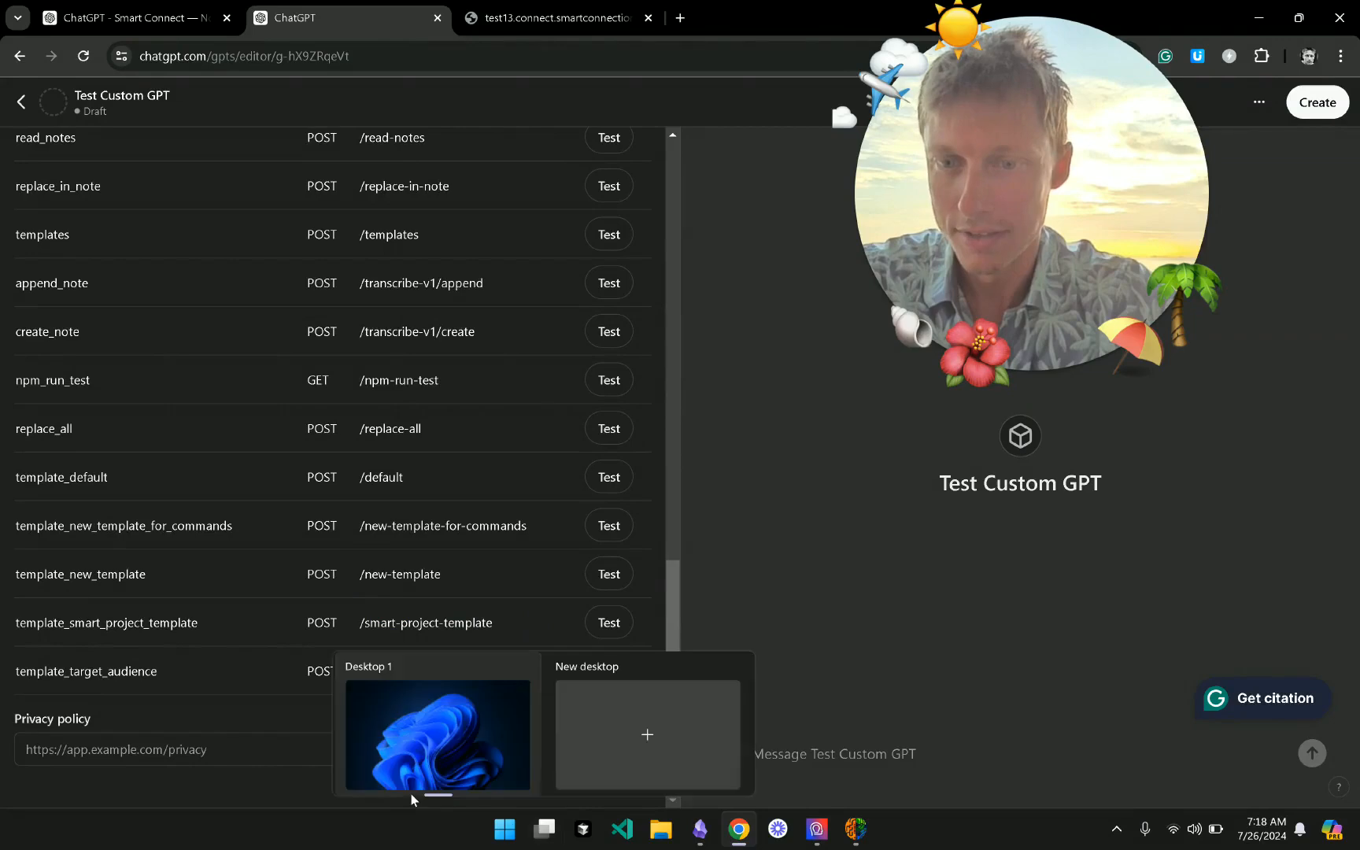
scroll(324, 550, "up", 8)
scroll(324, 549, "up", 6)
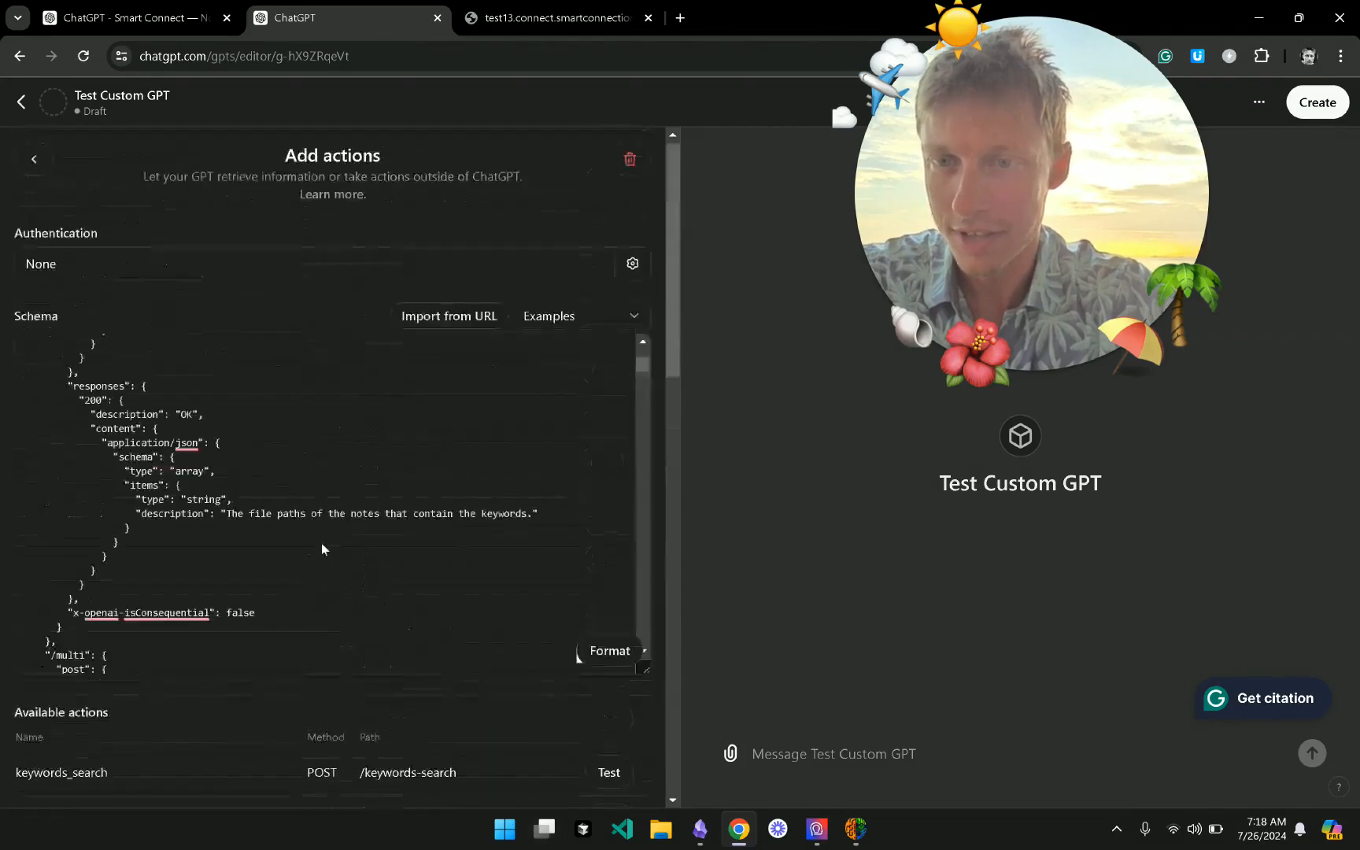
scroll(321, 546, "down", 5)
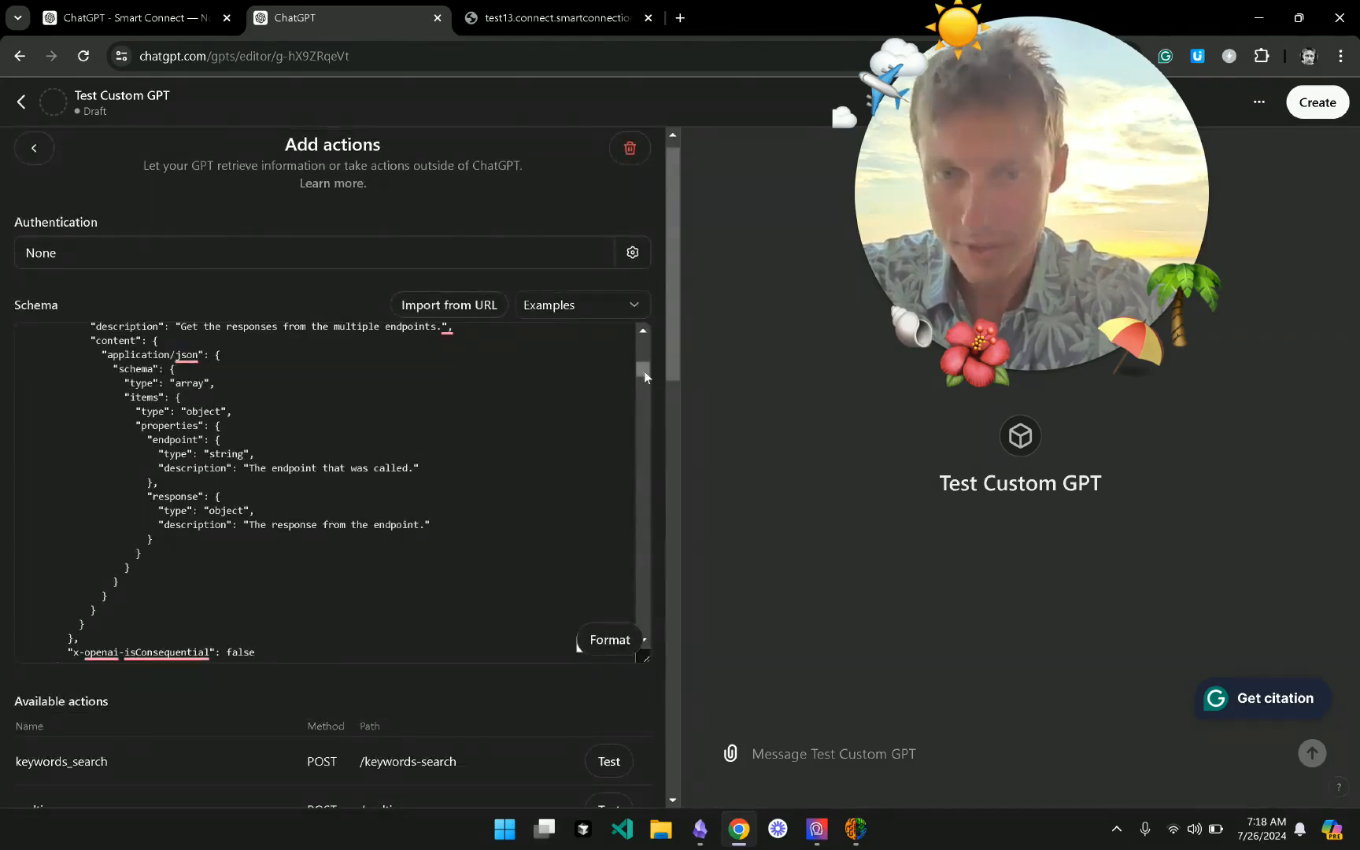
left_click_drag(653, 520, 662, 673)
scroll(387, 537, "up", 4)
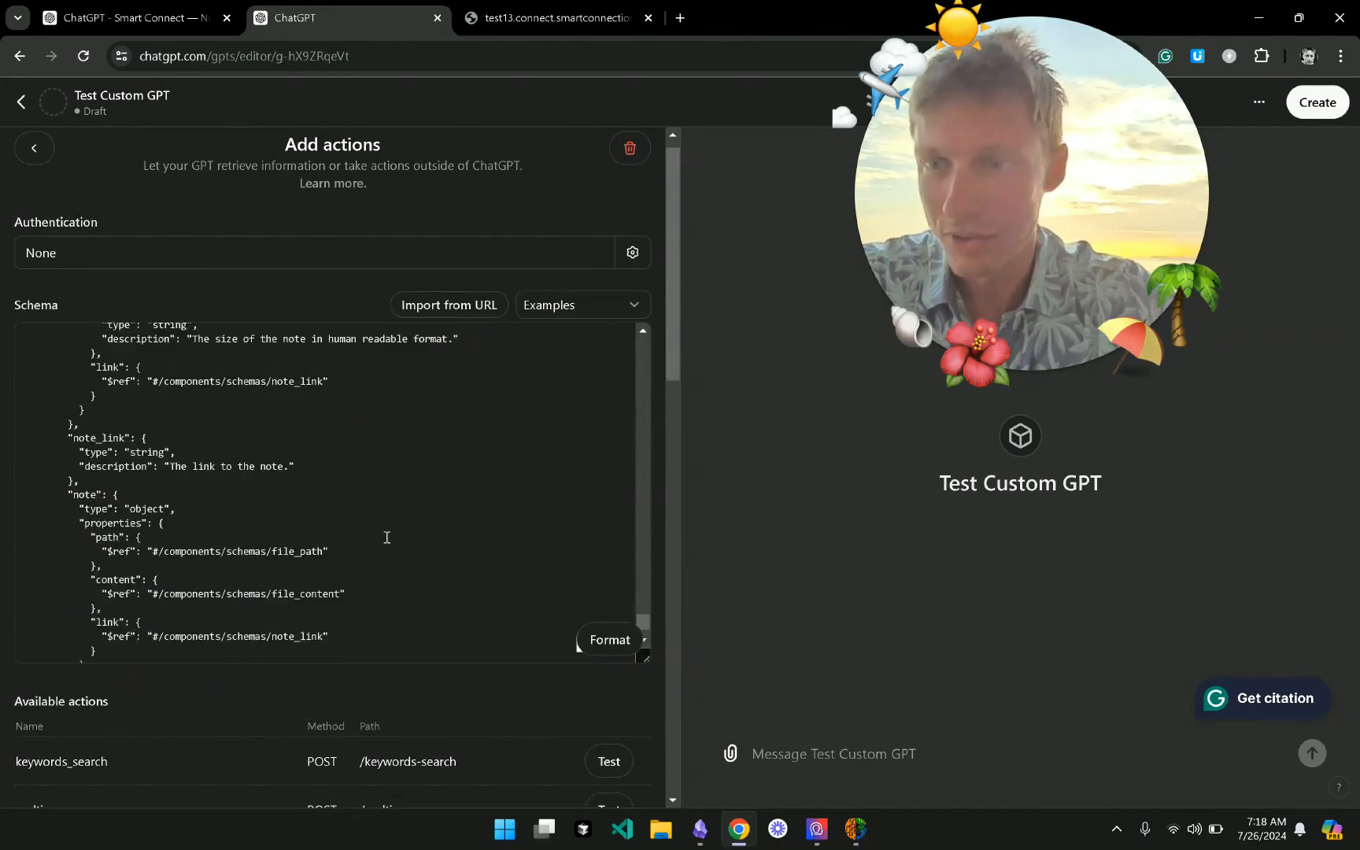
scroll(386, 537, "up", 10)
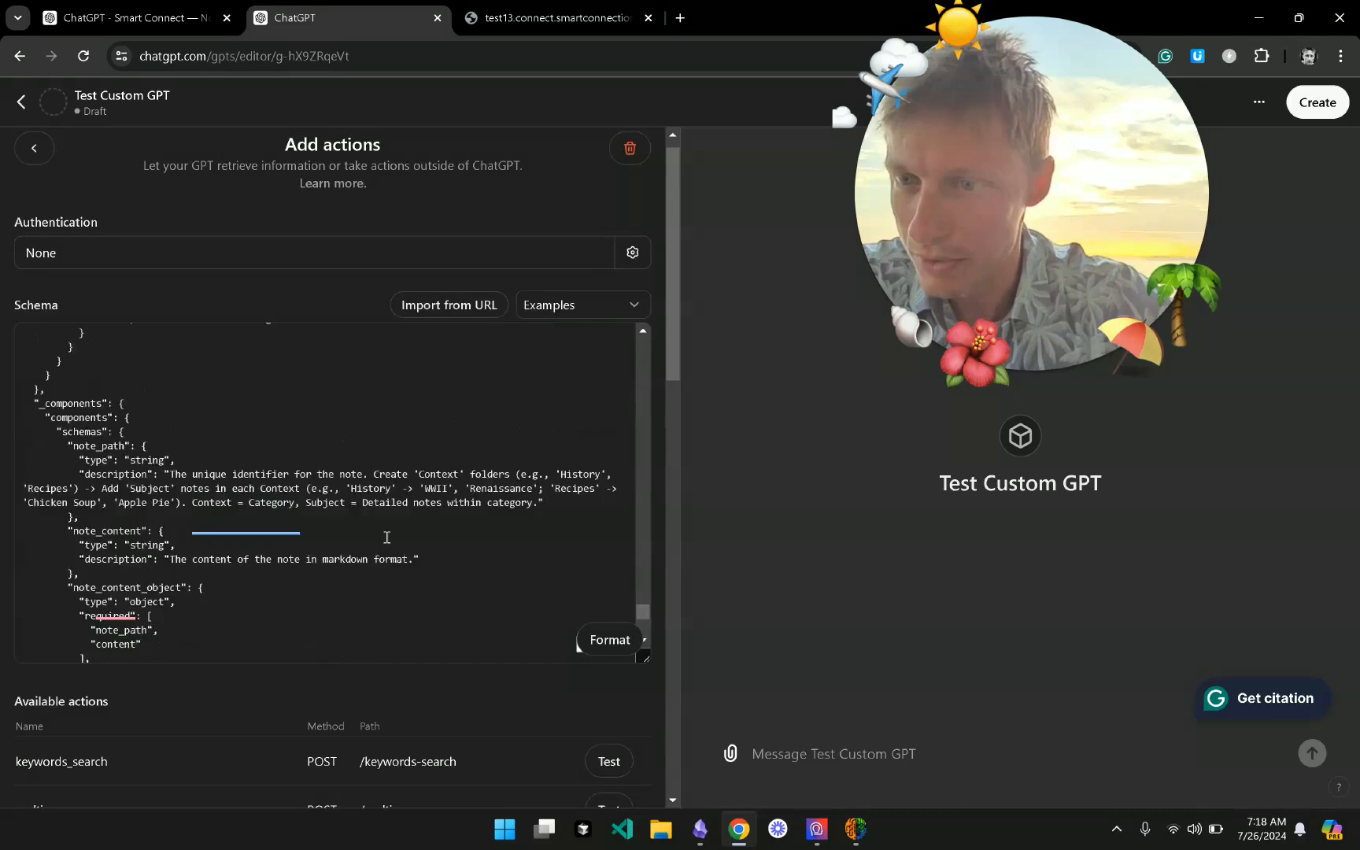
scroll(386, 537, "up", 10)
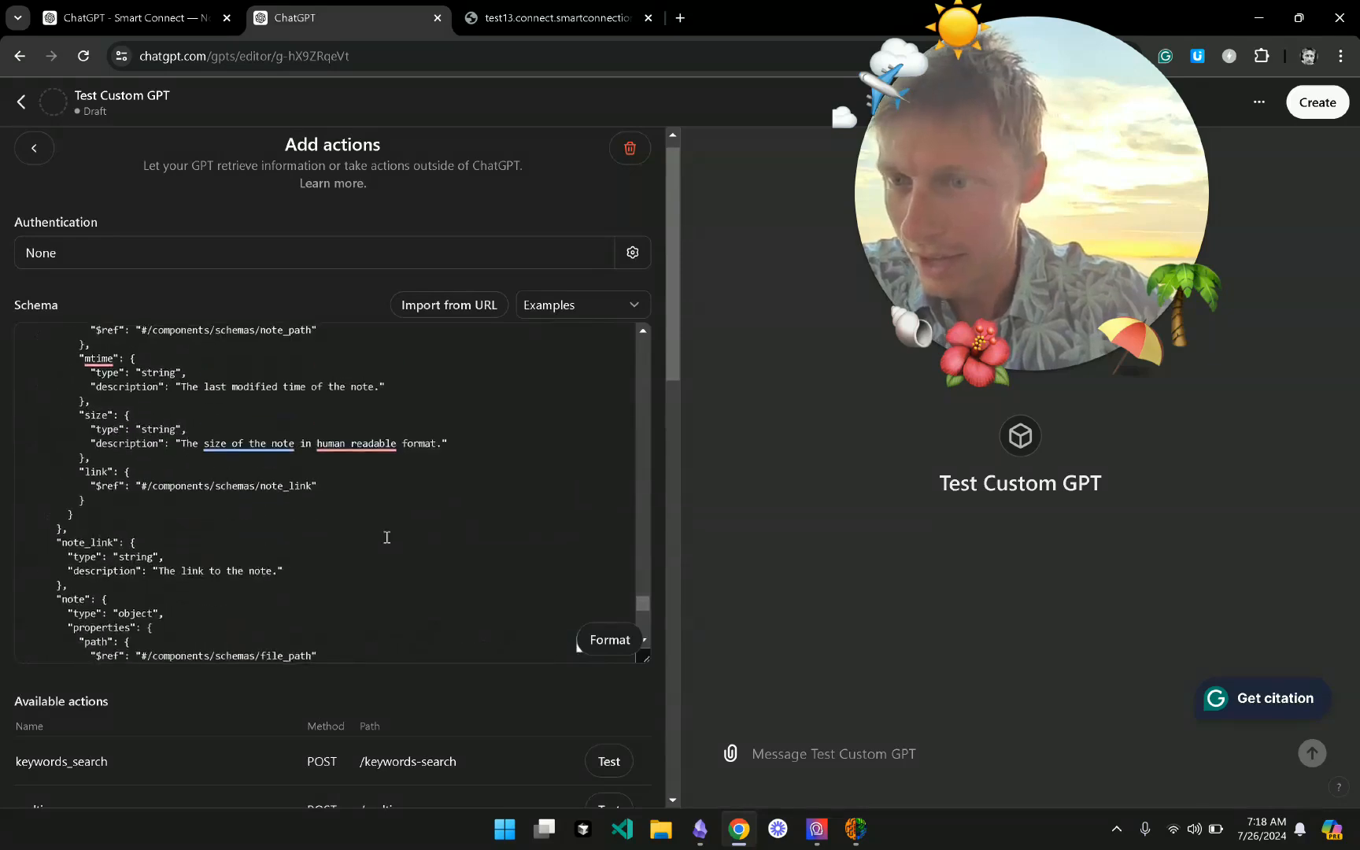
scroll(386, 537, "up", 10)
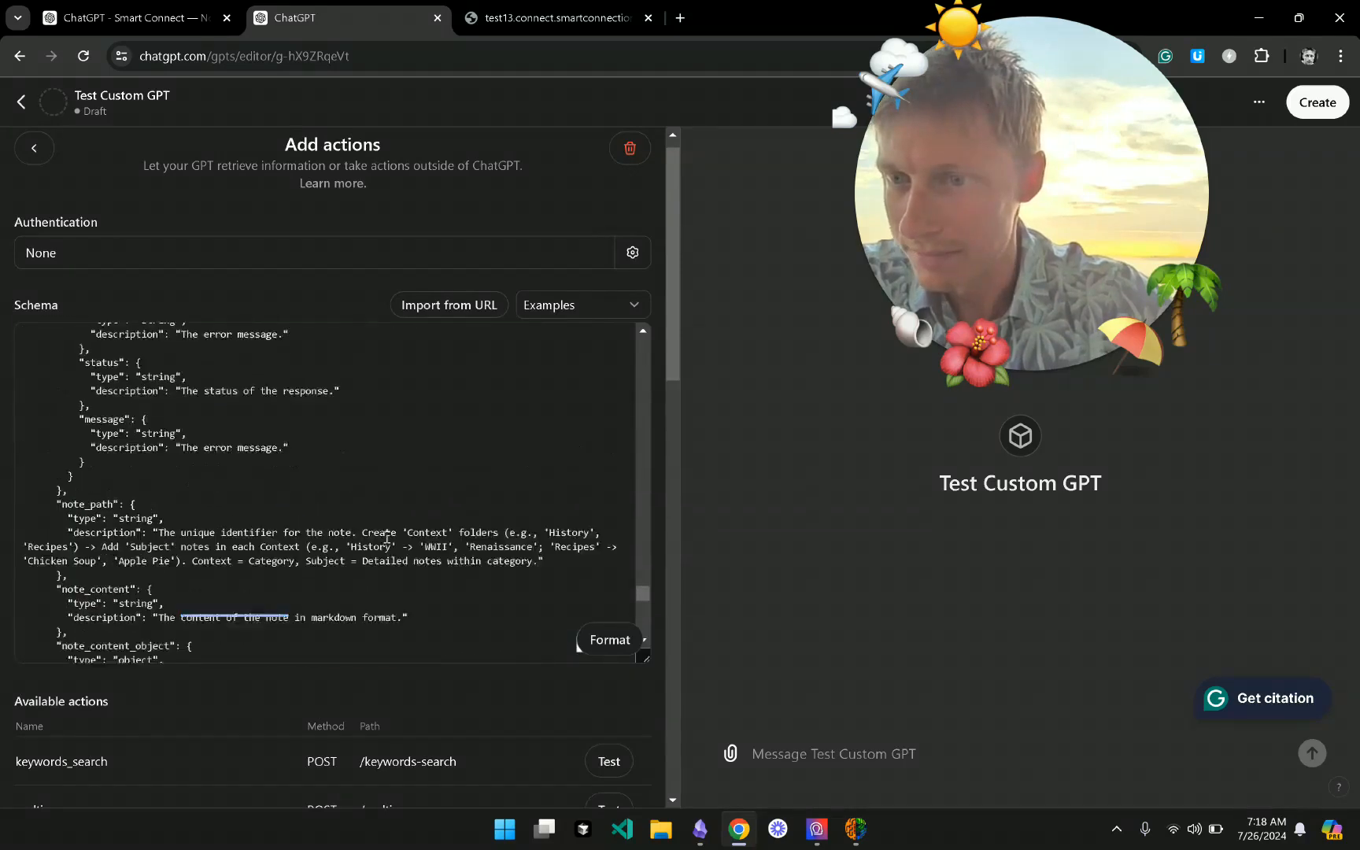
scroll(386, 538, "up", 10)
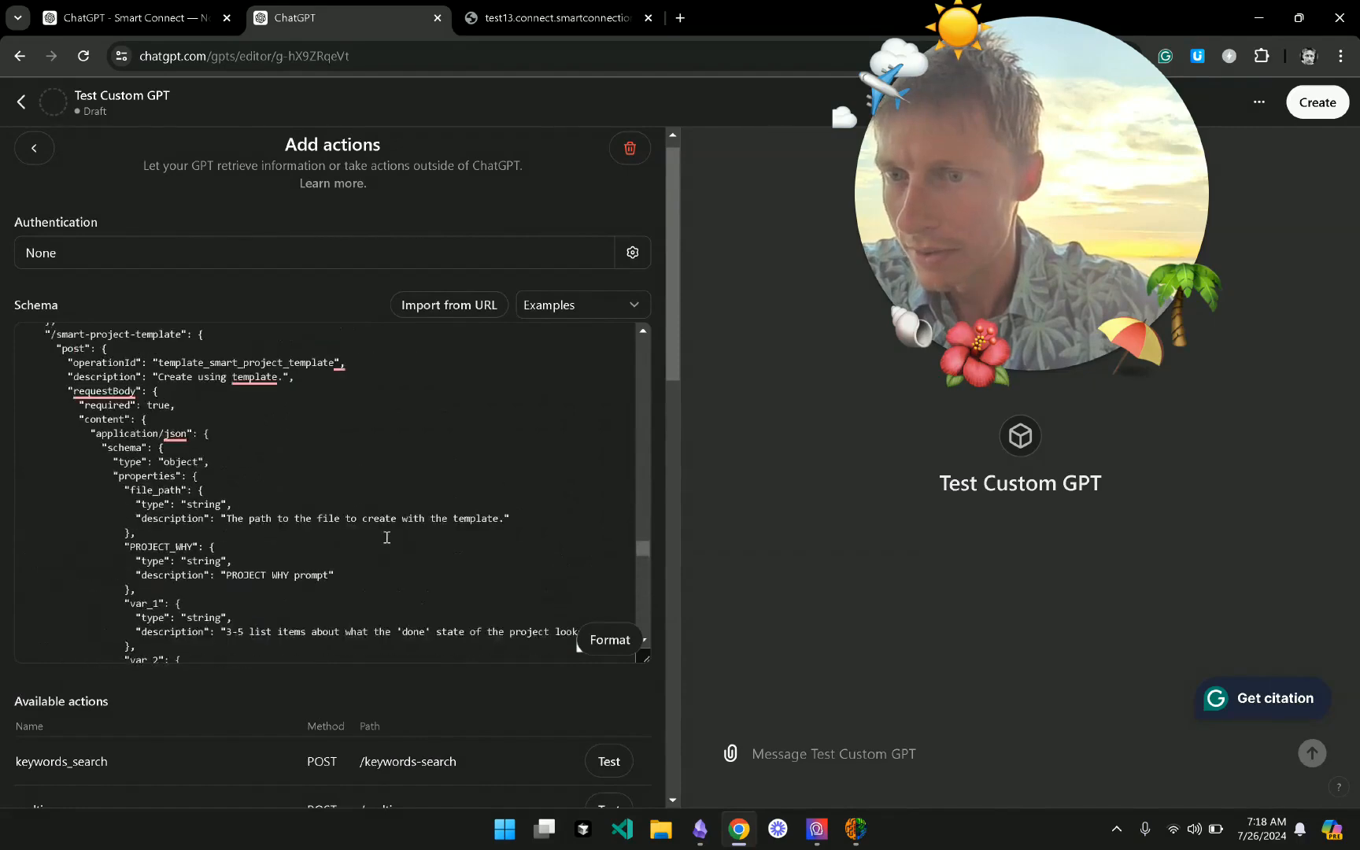
double_click(236, 408)
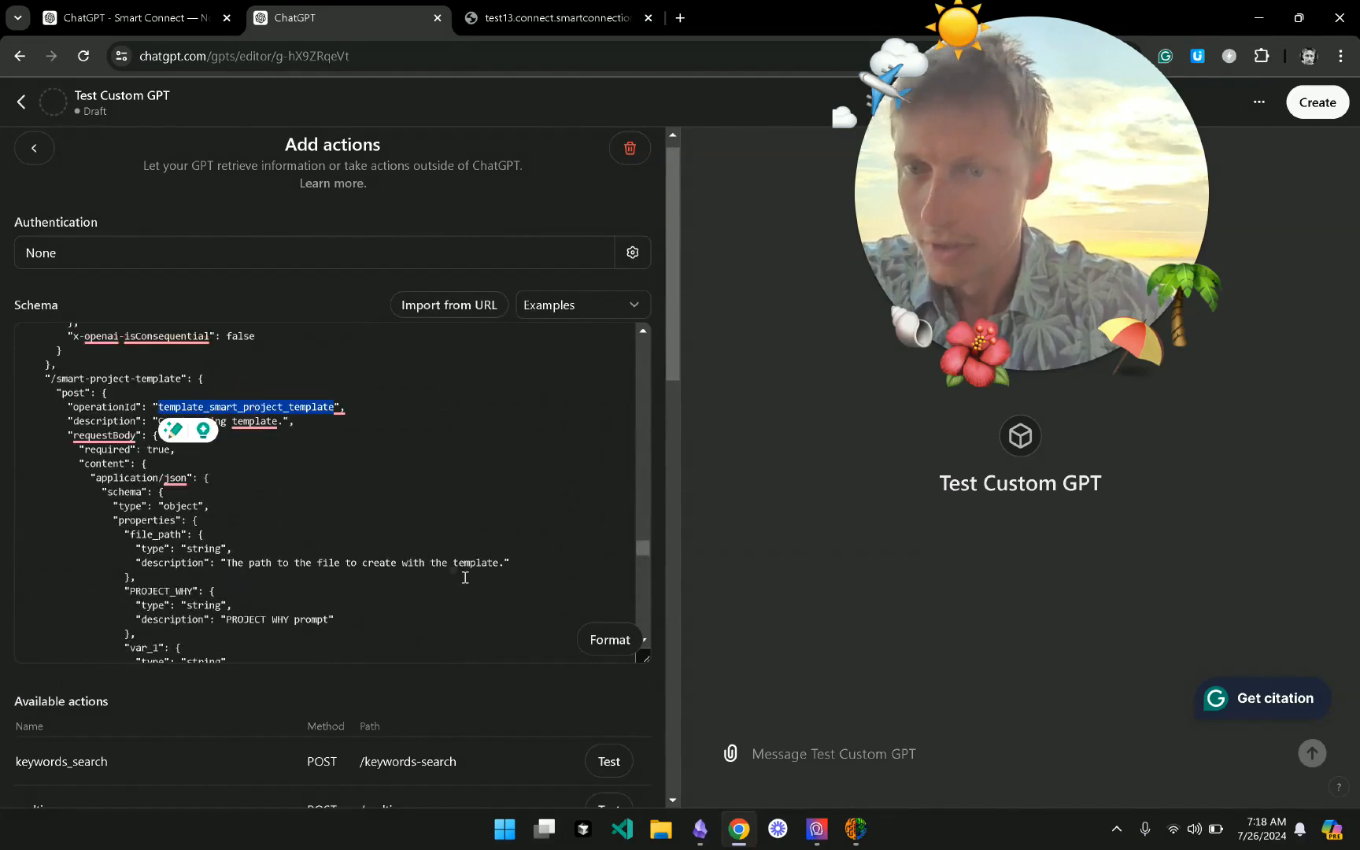
scroll(343, 505, "down", 2)
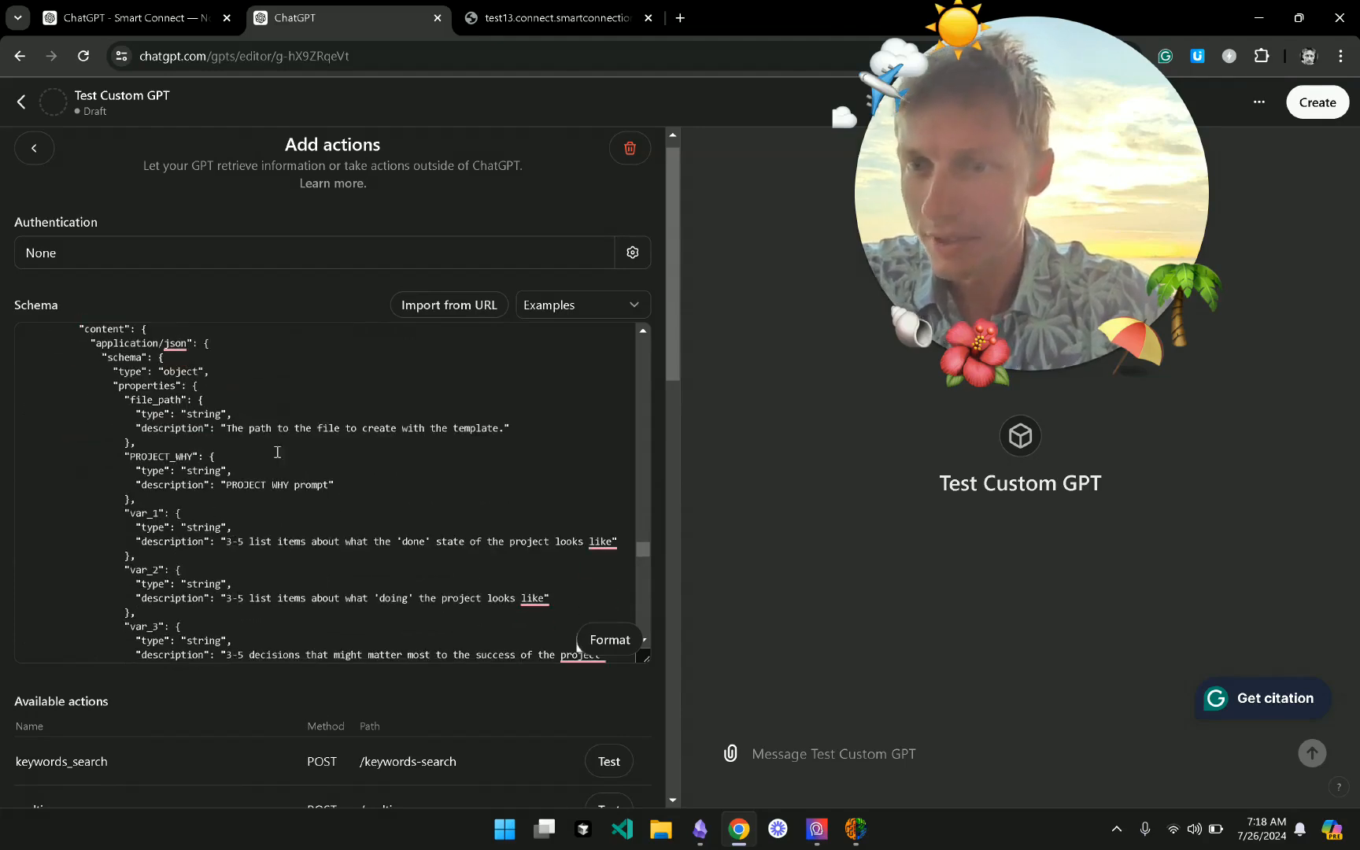
scroll(269, 522, "down", 2)
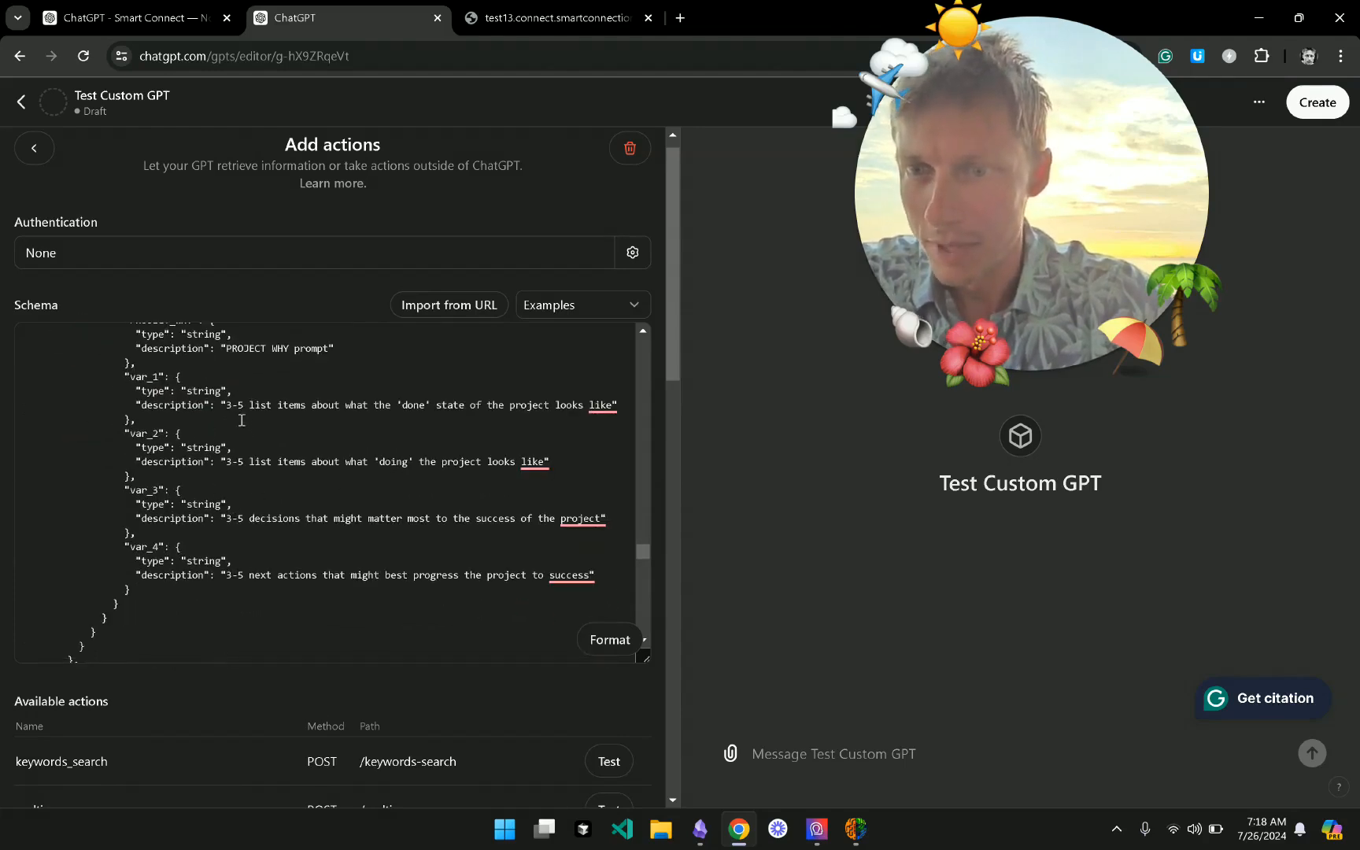
left_click_drag(231, 405, 554, 421)
left_click(333, 463)
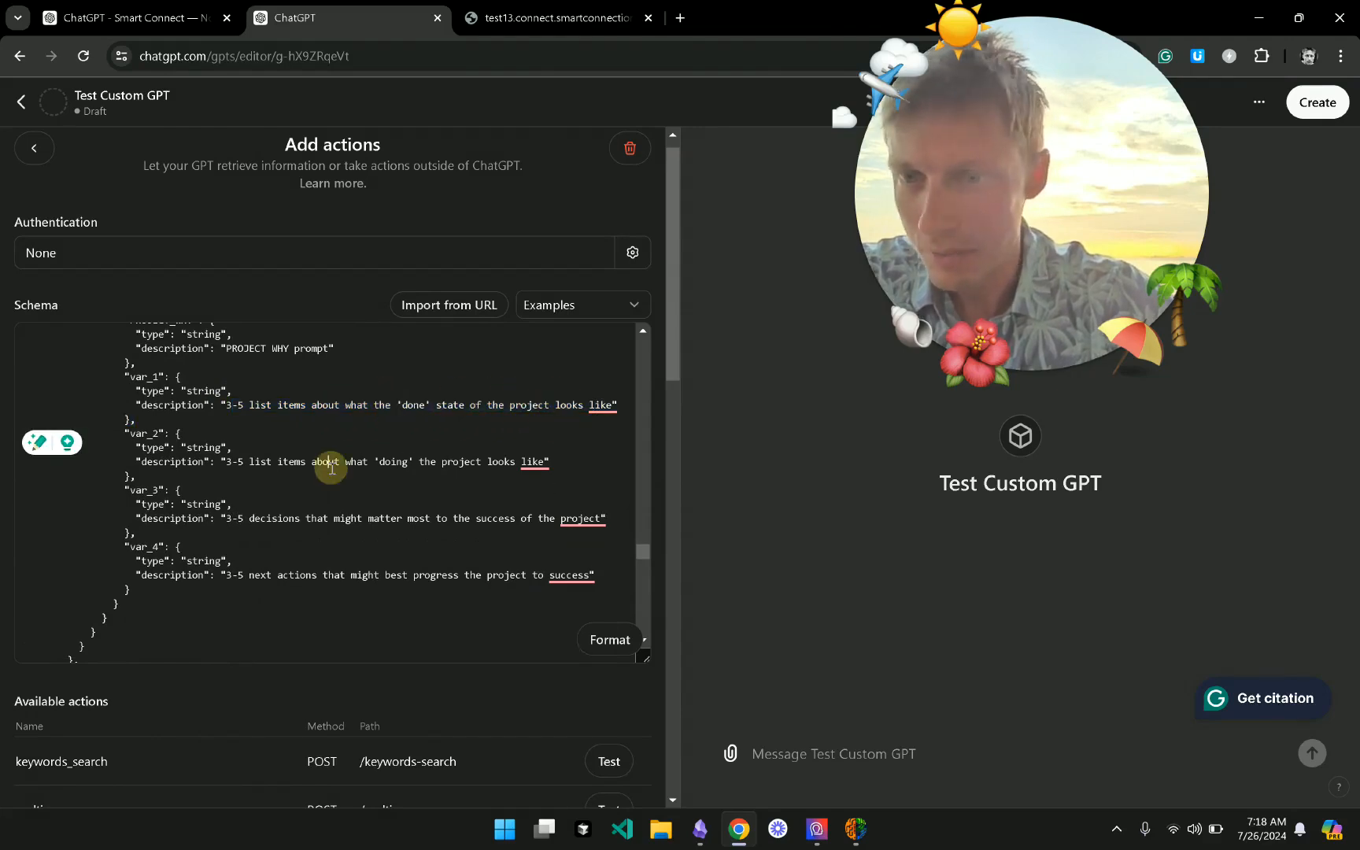
left_click_drag(227, 463, 556, 456)
left_click(556, 456)
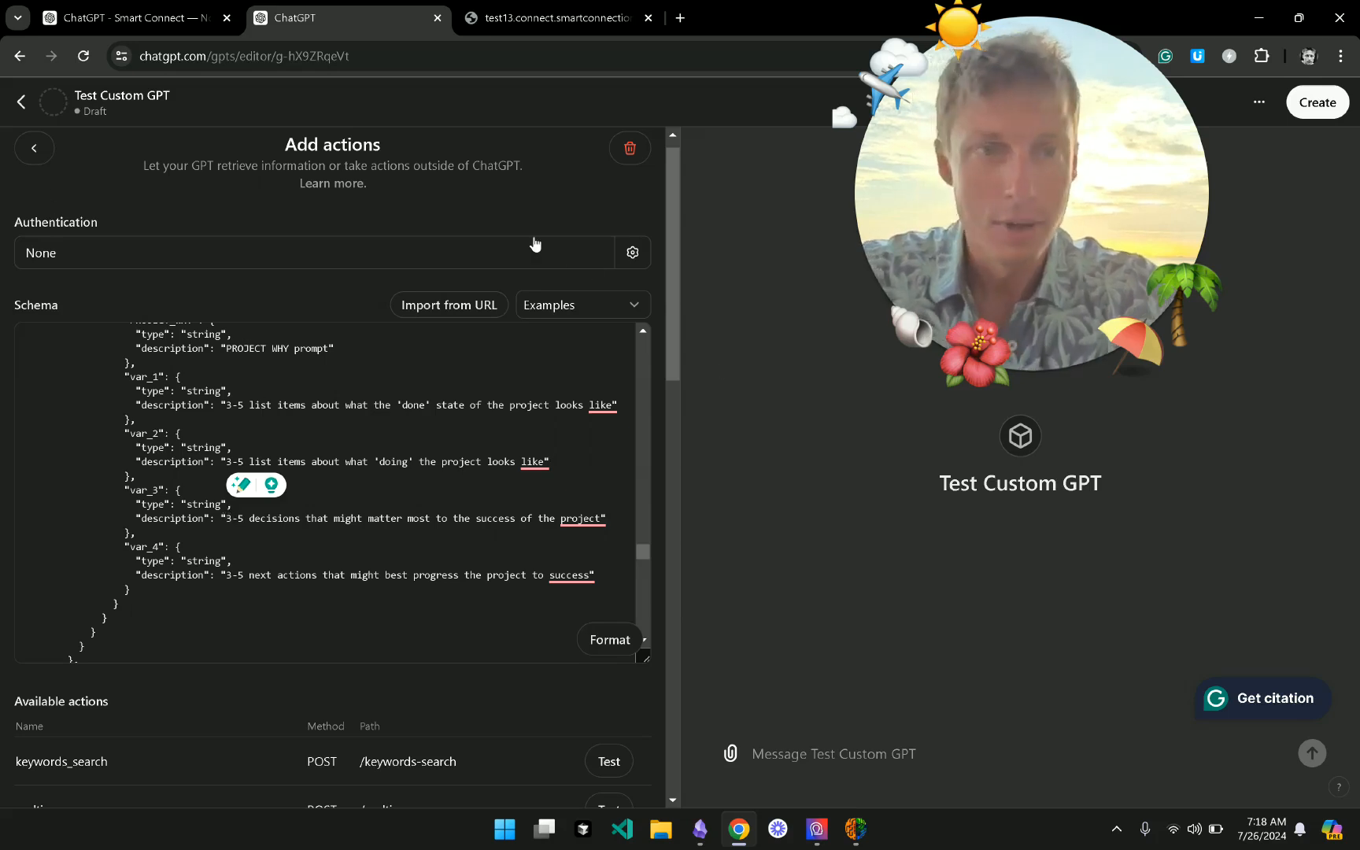
scroll(431, 431, "up", 2)
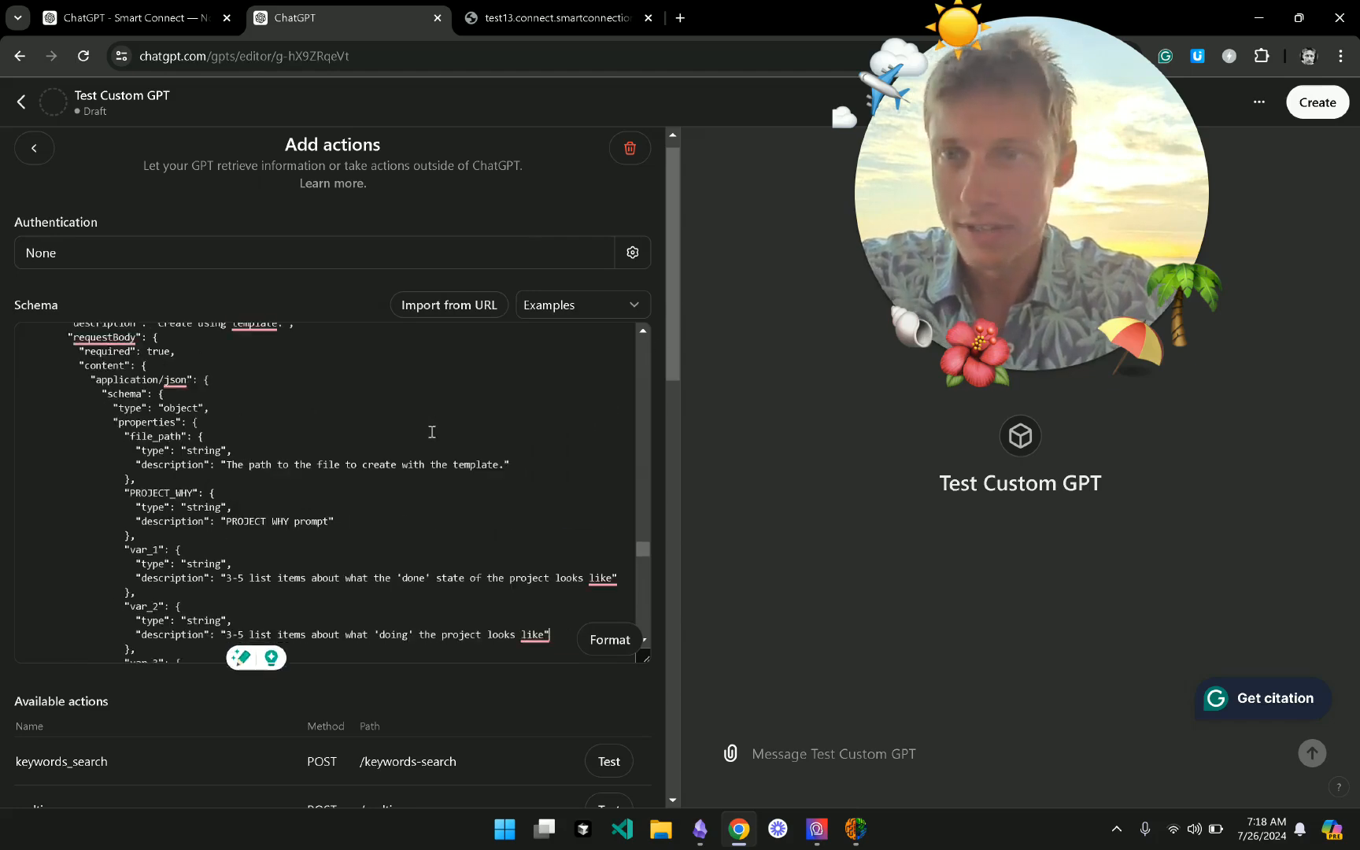
scroll(431, 431, "up", 3)
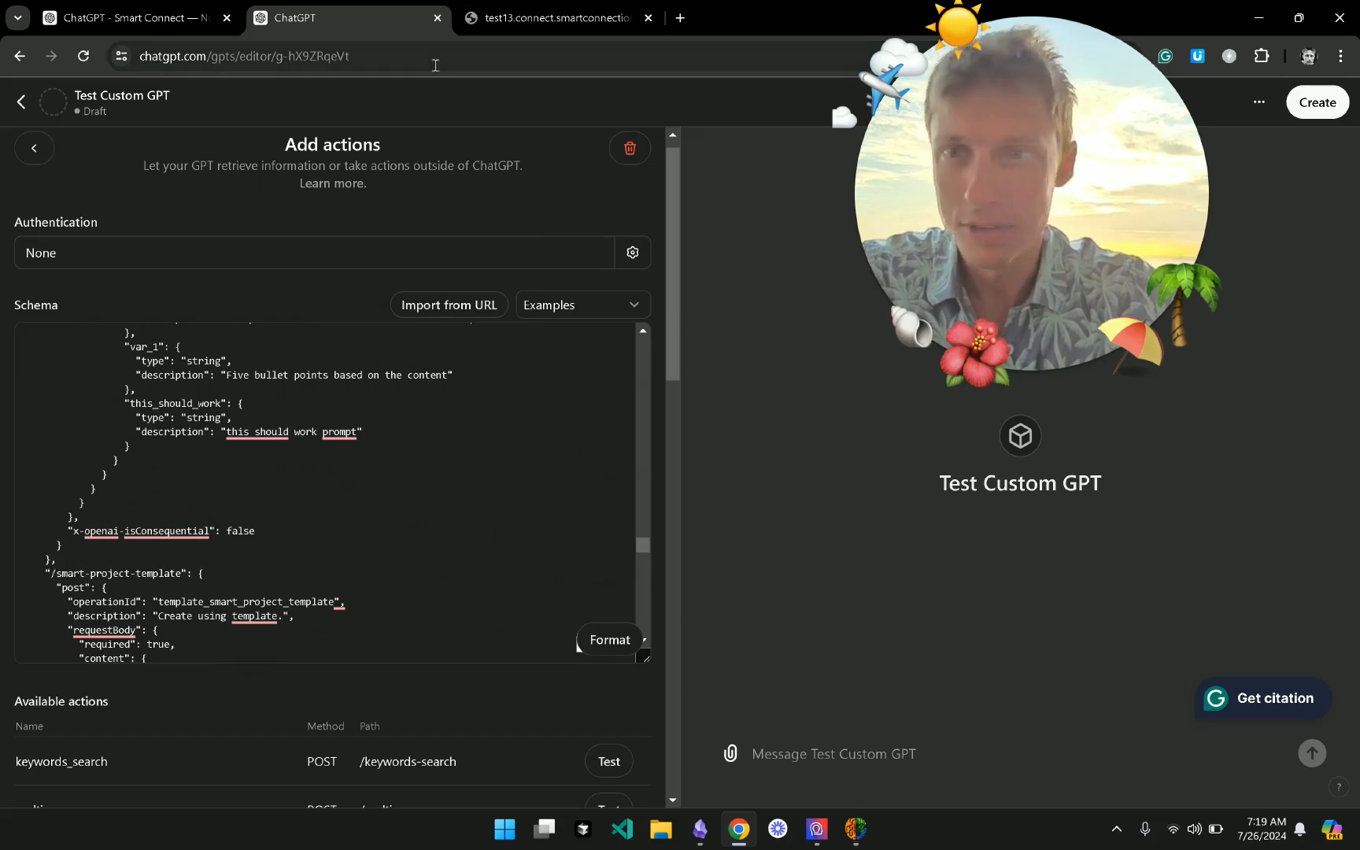
- Bring Smart Connect to the front and move its window to the left
left_click(856, 838)
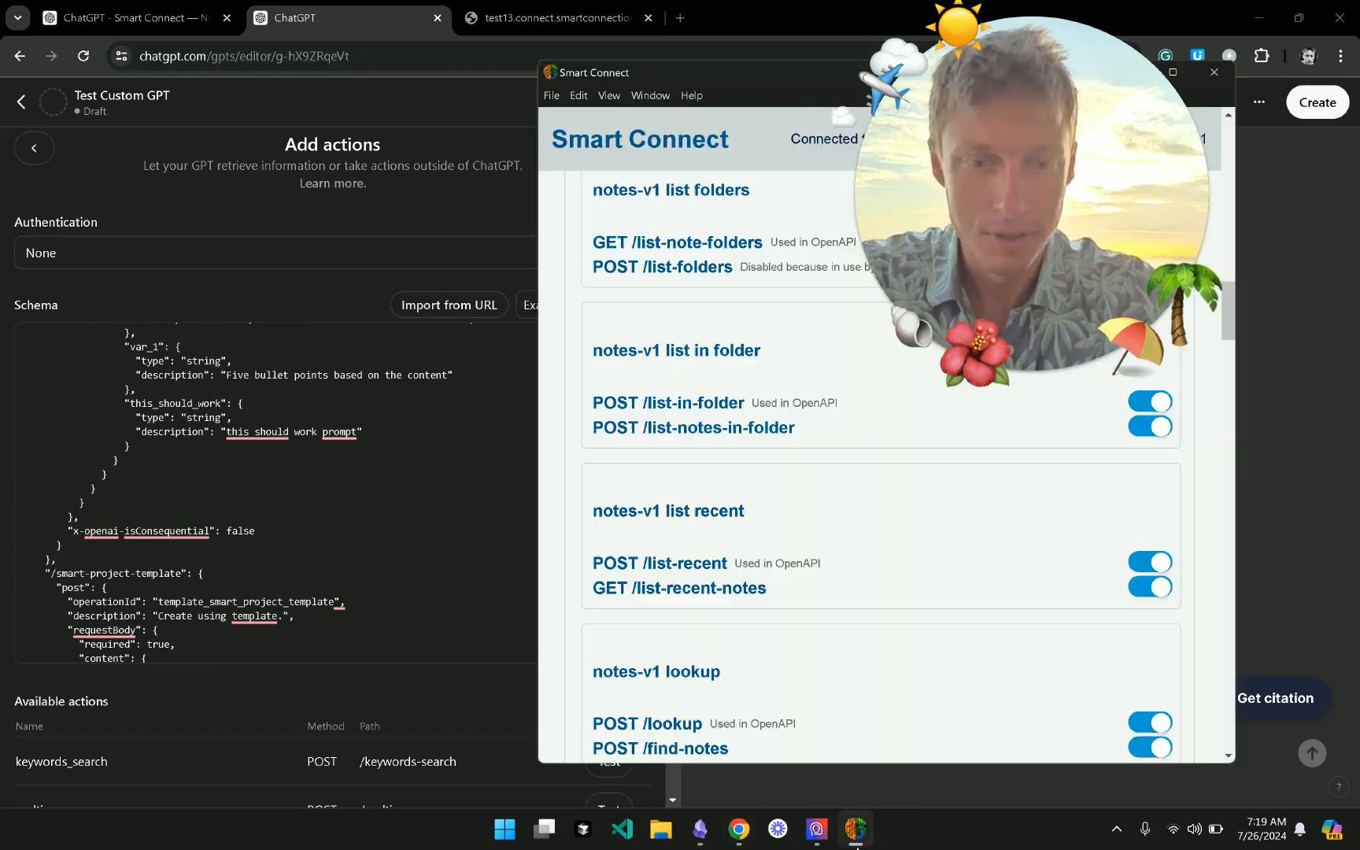
left_click_drag(716, 82, 297, 82)
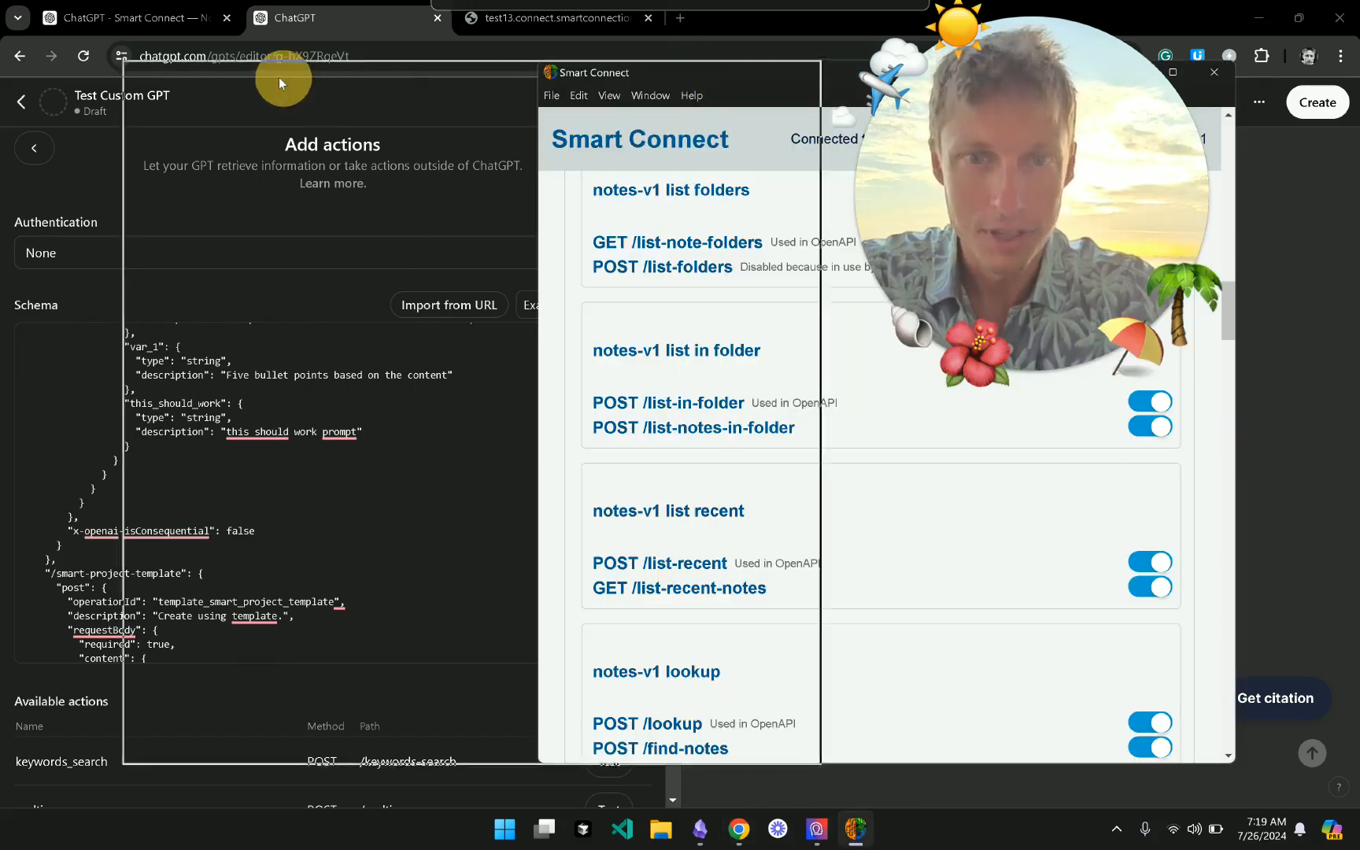
scroll(361, 394, "up", 15)
scroll(409, 388, "up", 2)
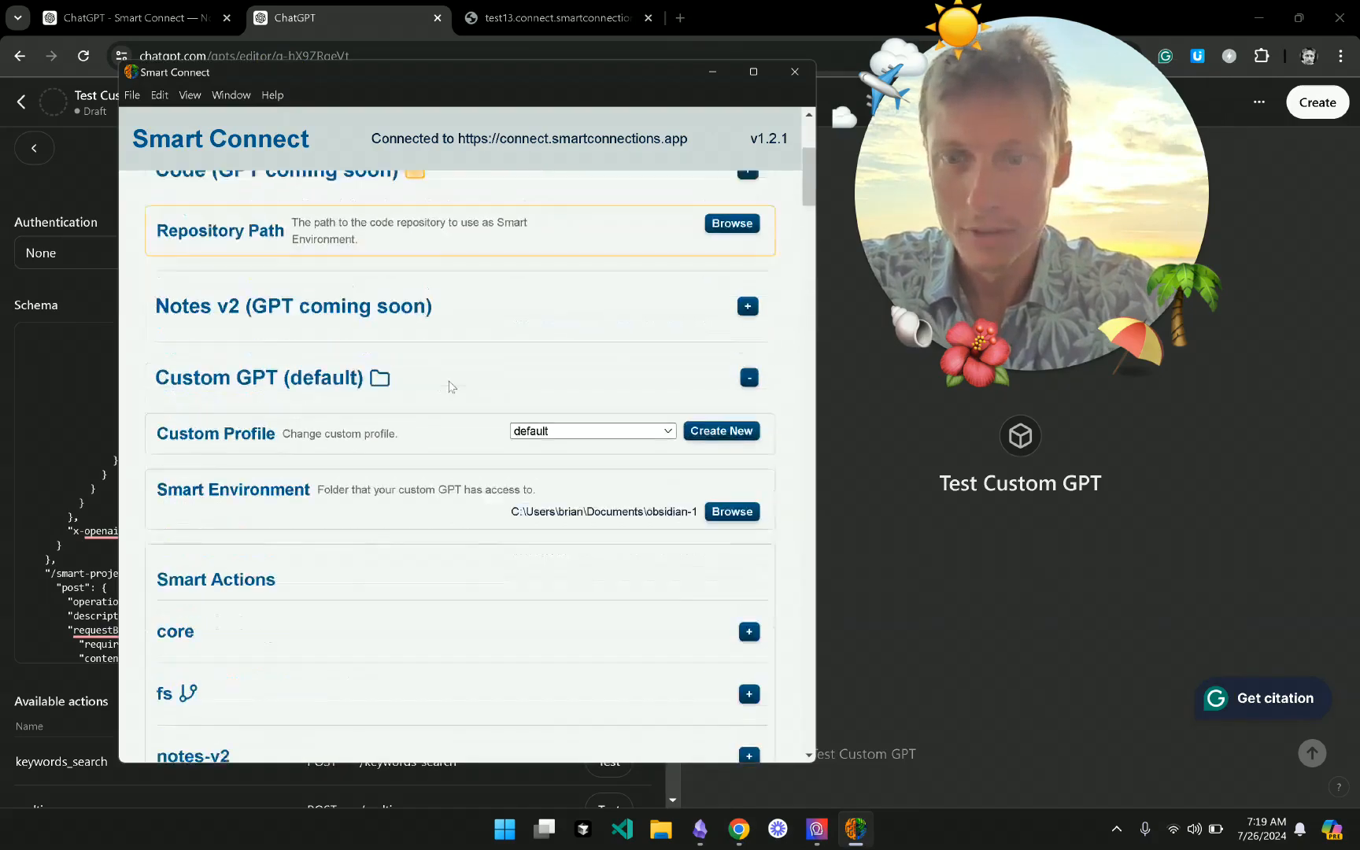
scroll(450, 386, "down", 3)
- Collapse All Routes and re-expand Custom GPT (default) to show Smart Actions, OpenAPI and API key
left_click(583, 701)
scroll(538, 574, "up", 2)
scroll(538, 574, "up", 3)
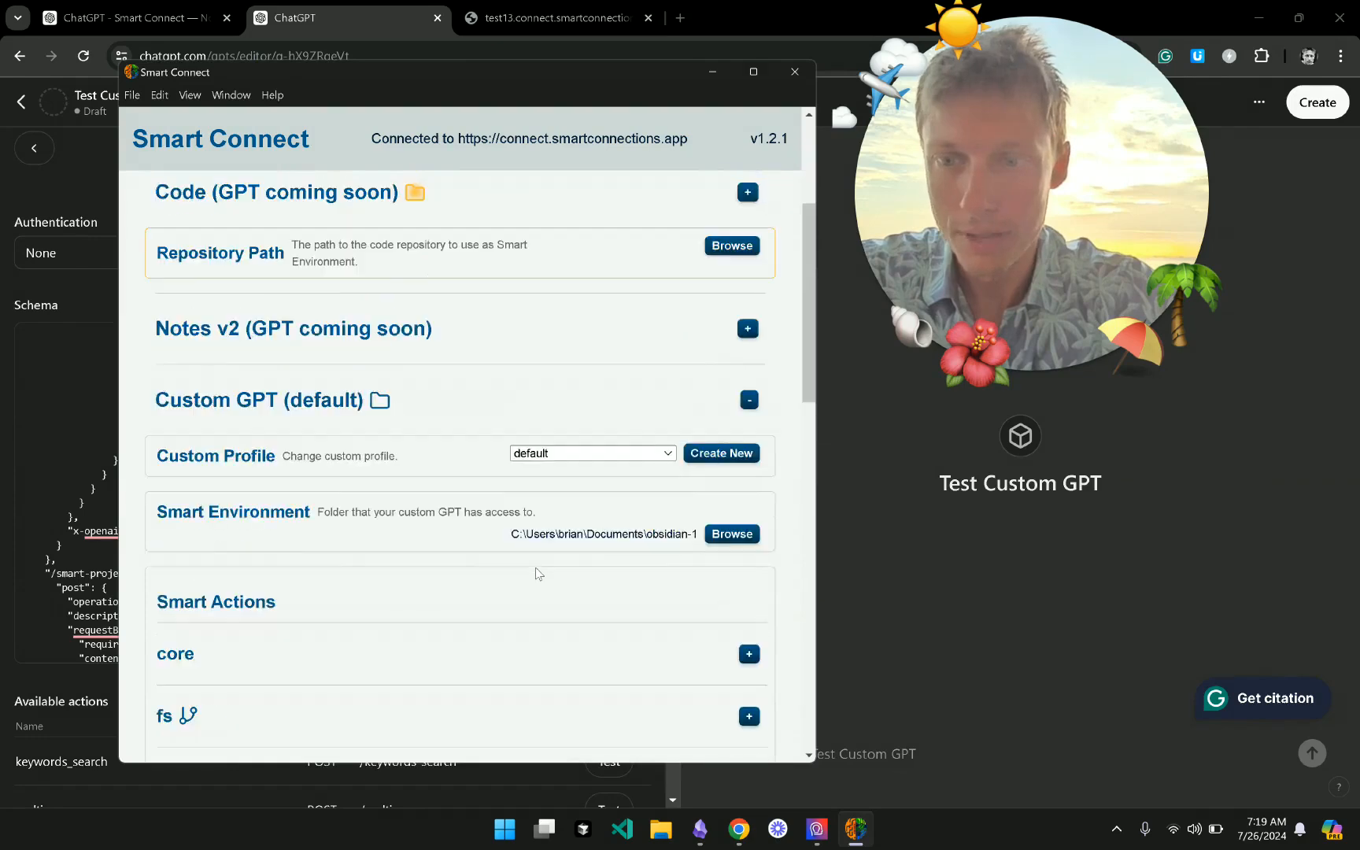
left_click(434, 500)
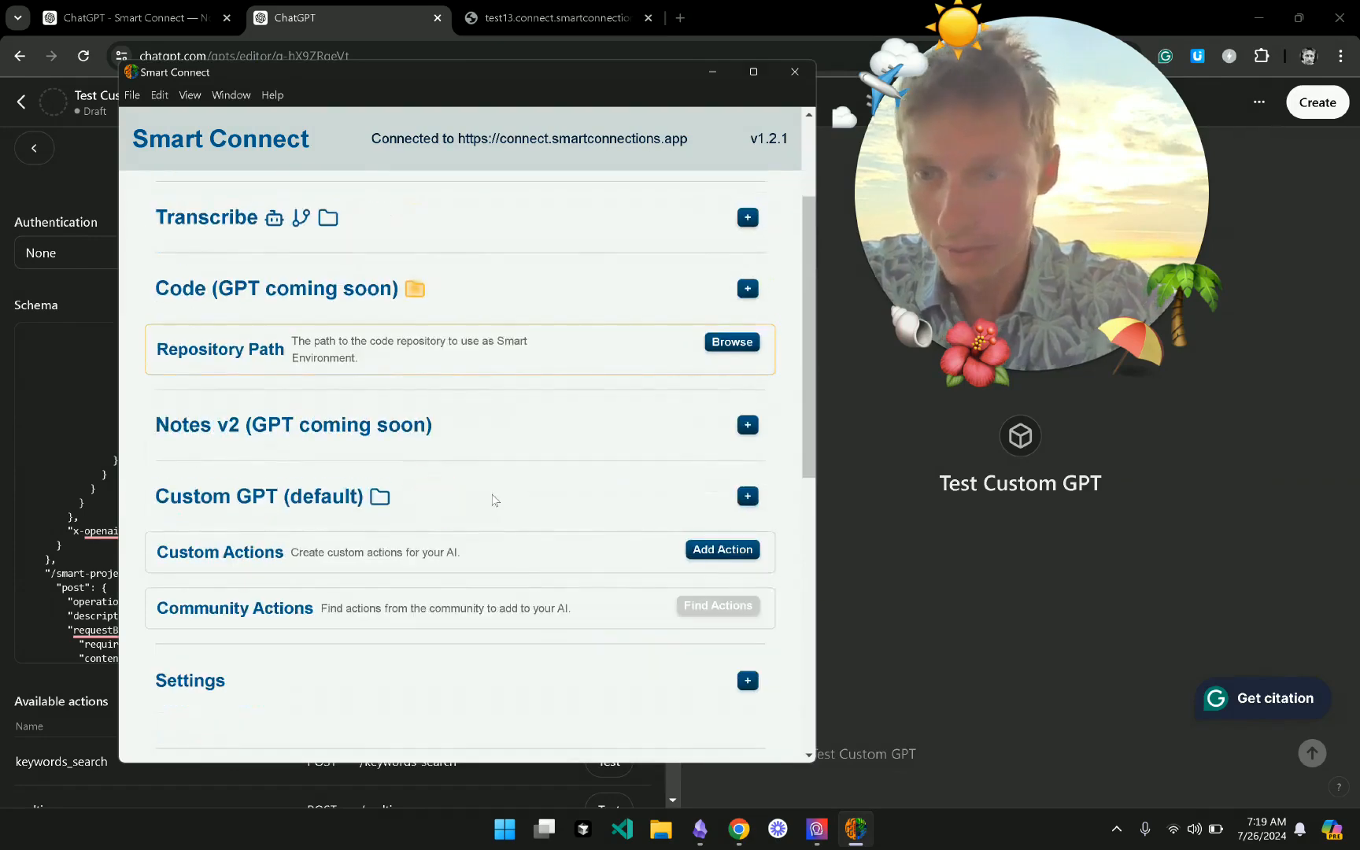
left_click(502, 510)
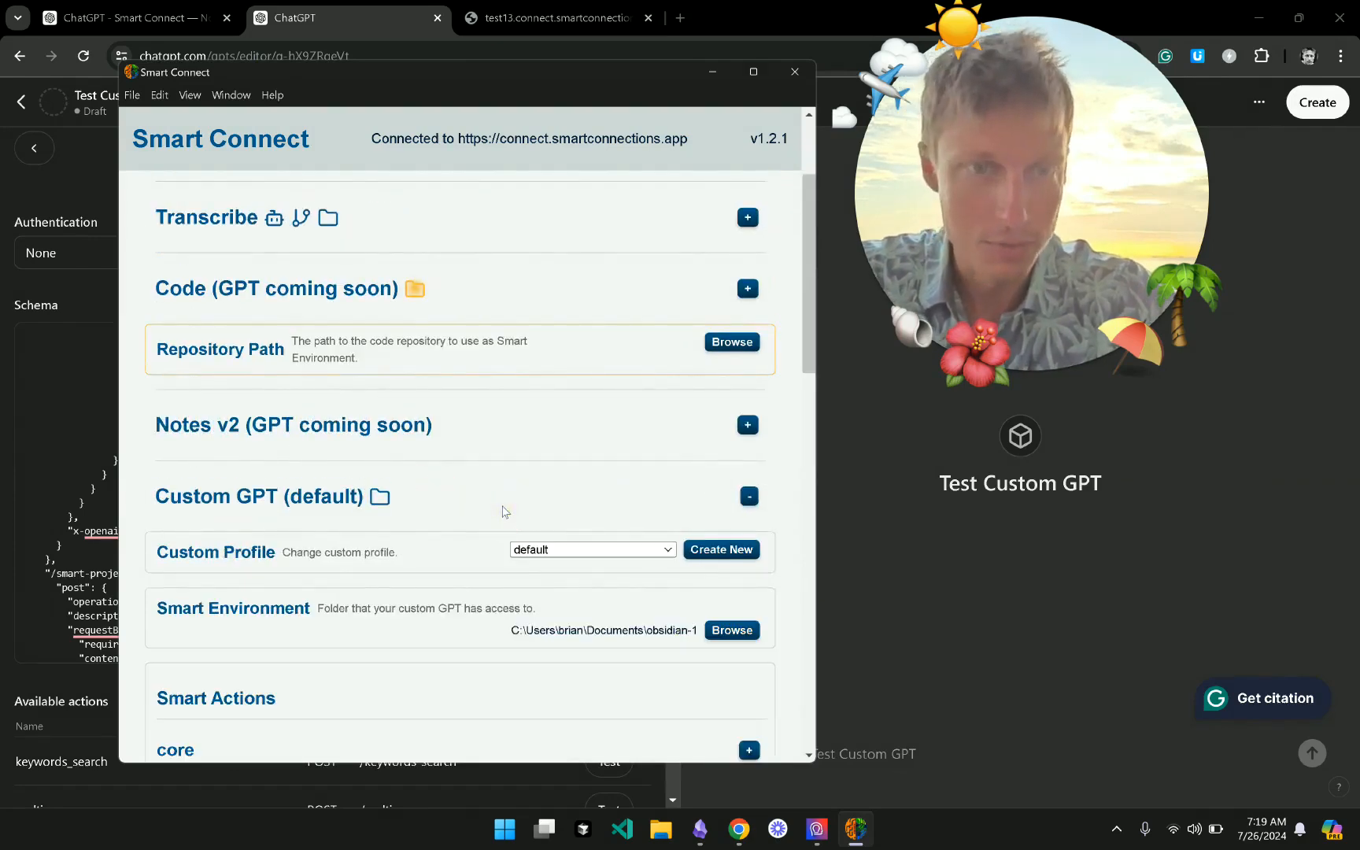
scroll(502, 512, "down", 4)
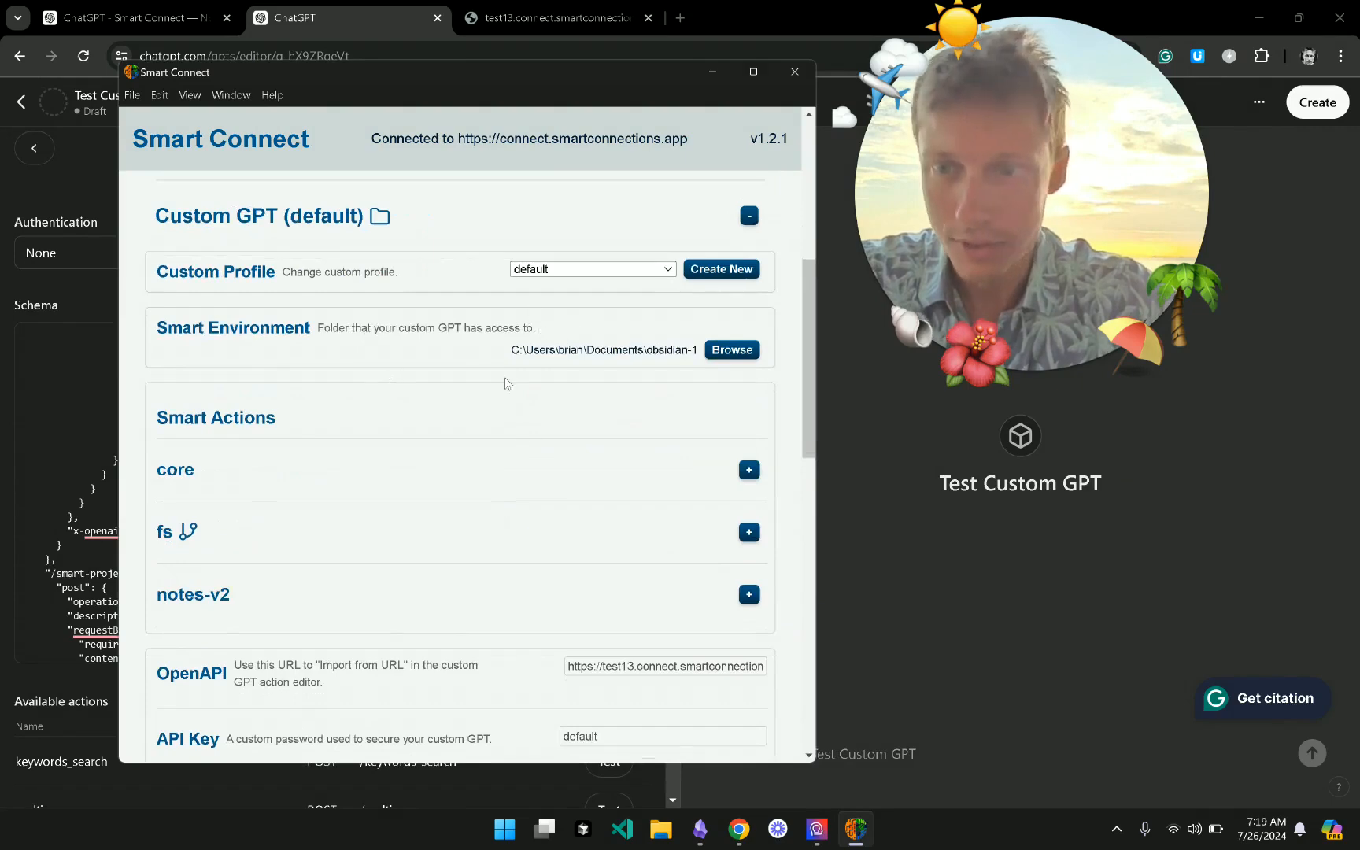
scroll(508, 383, "down", 3)
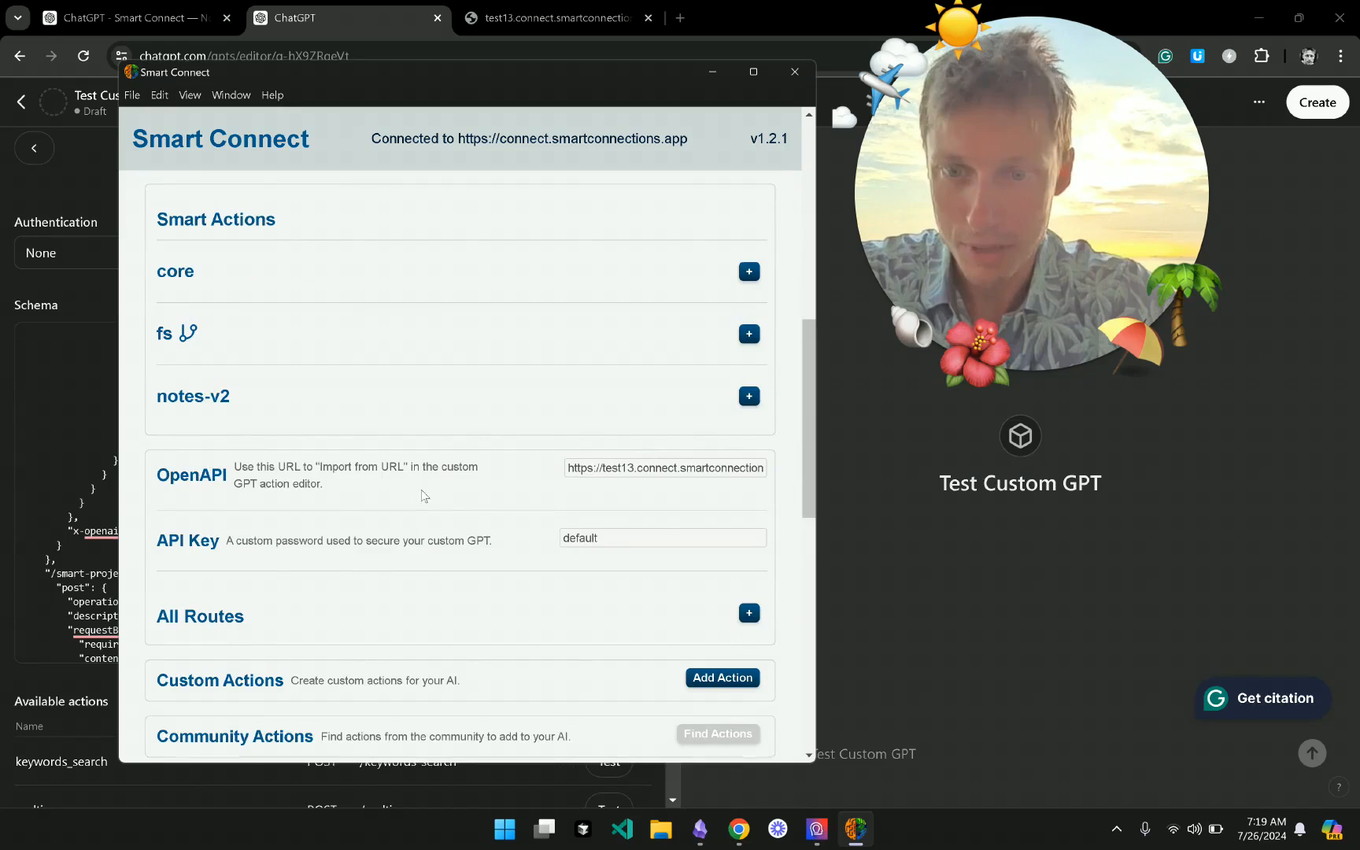
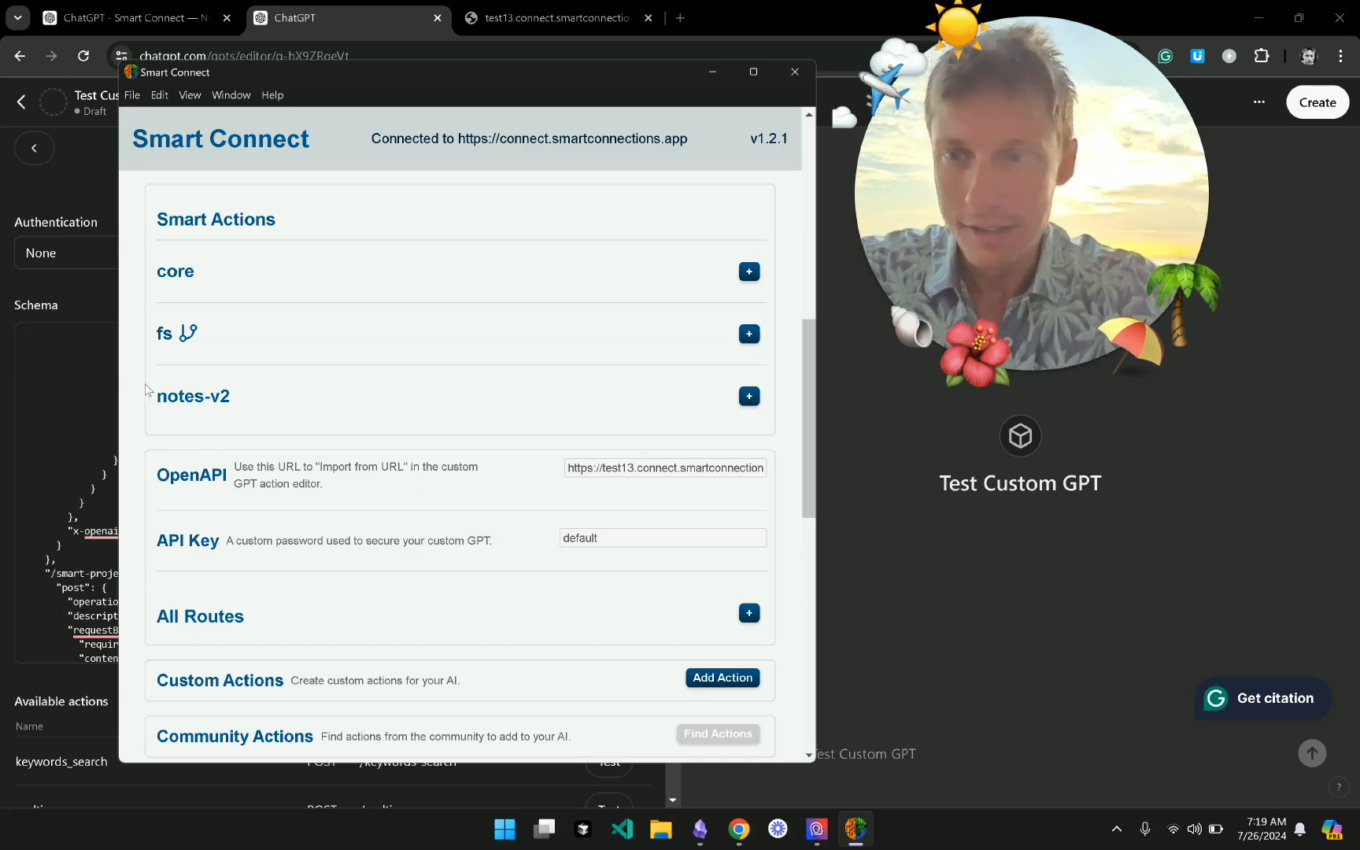
- Bring the ChatGPT custom GPT's Add actions editor in Chrome to the front
left_click(82, 309)
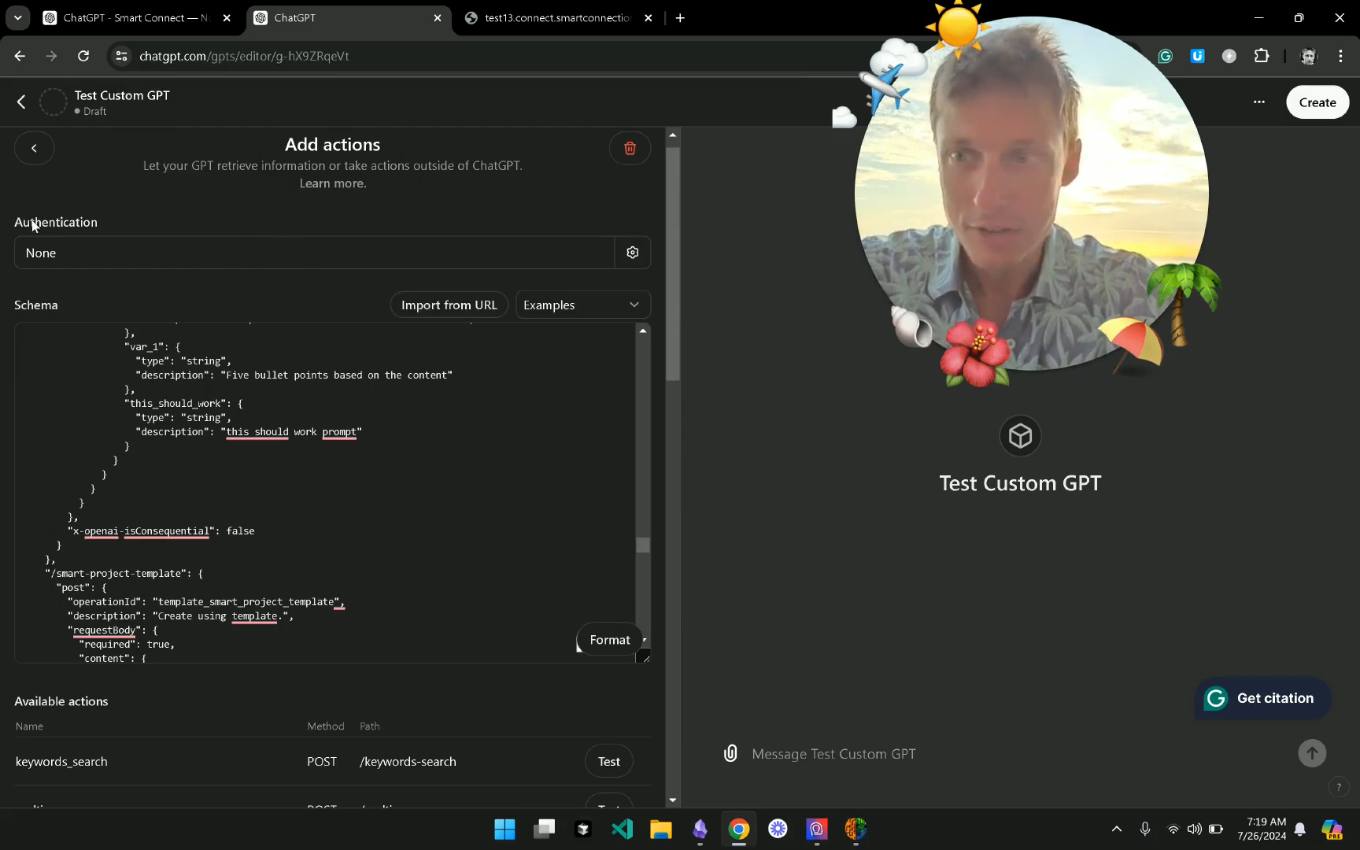
- Try API Key authentication with Bearer type, cancel it, and return to Smart Connect
left_click(233, 269)
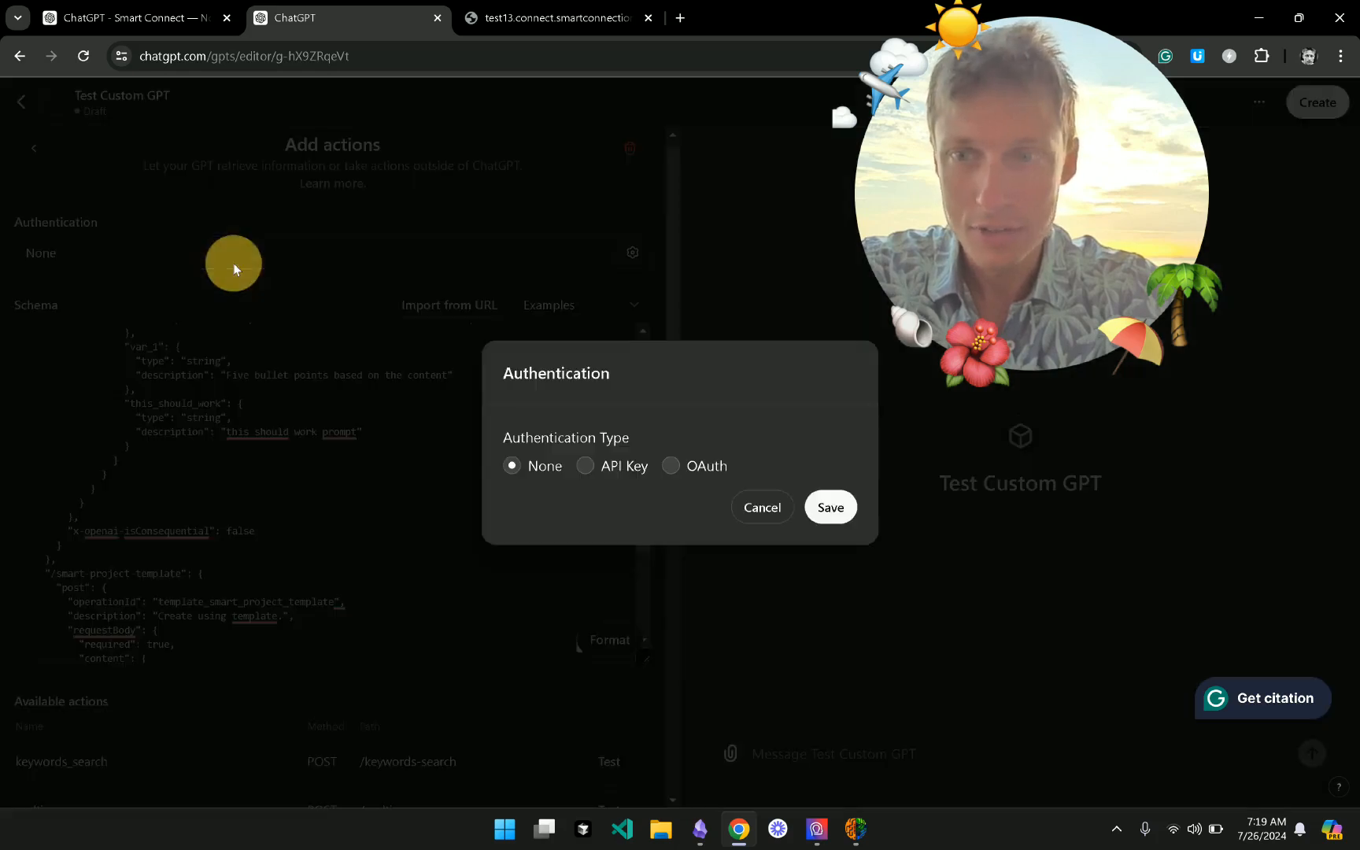
left_click(586, 467)
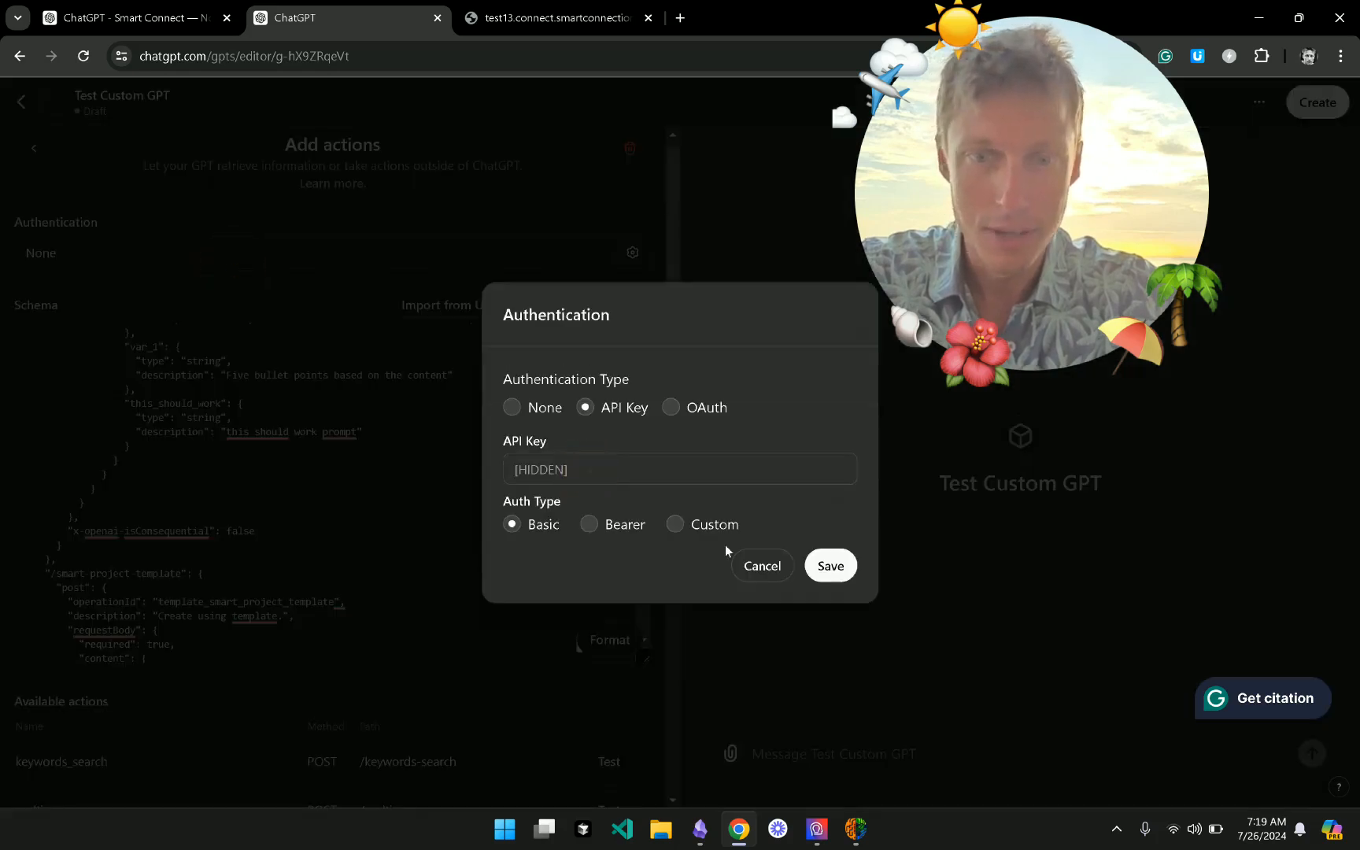
left_click(682, 474)
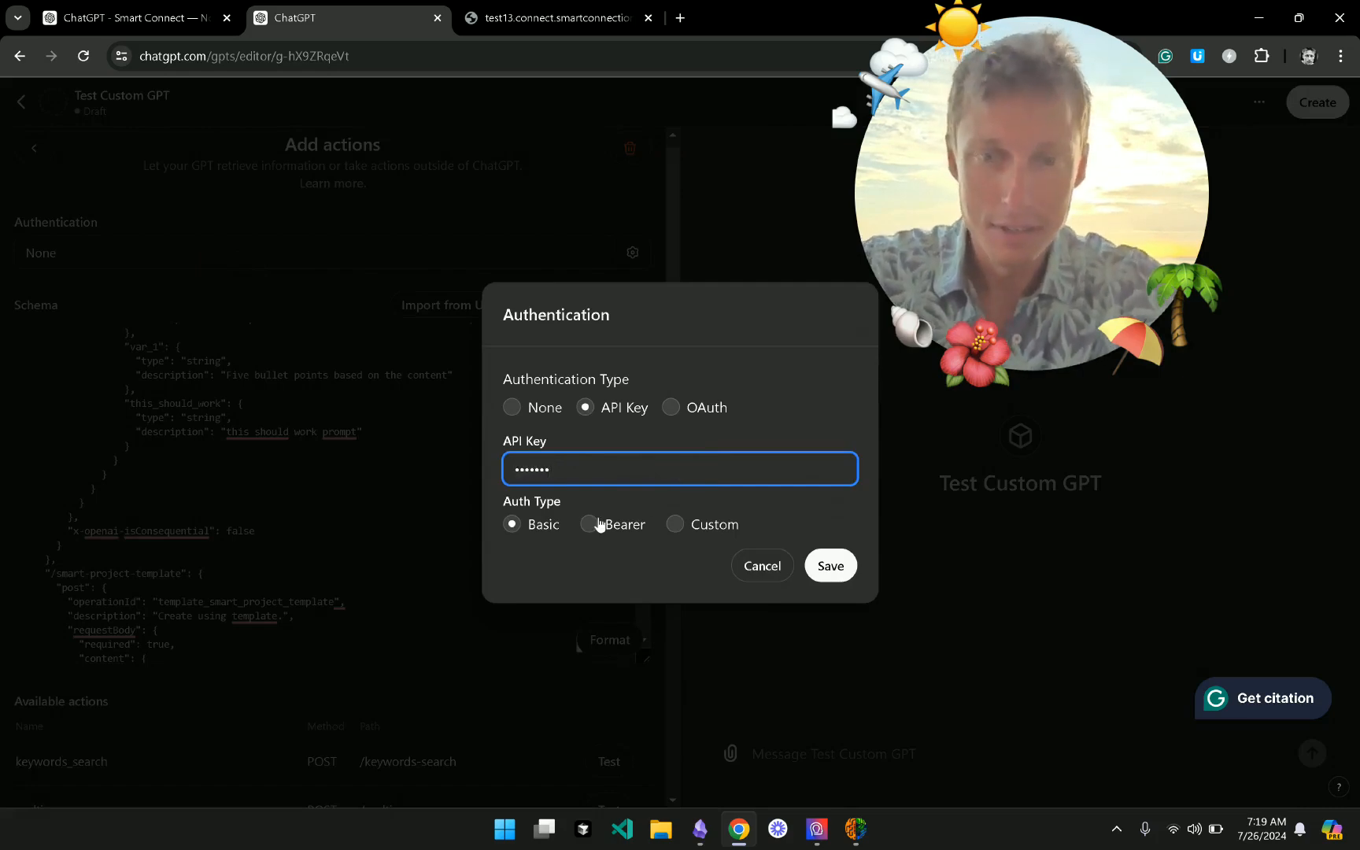
left_click(587, 525)
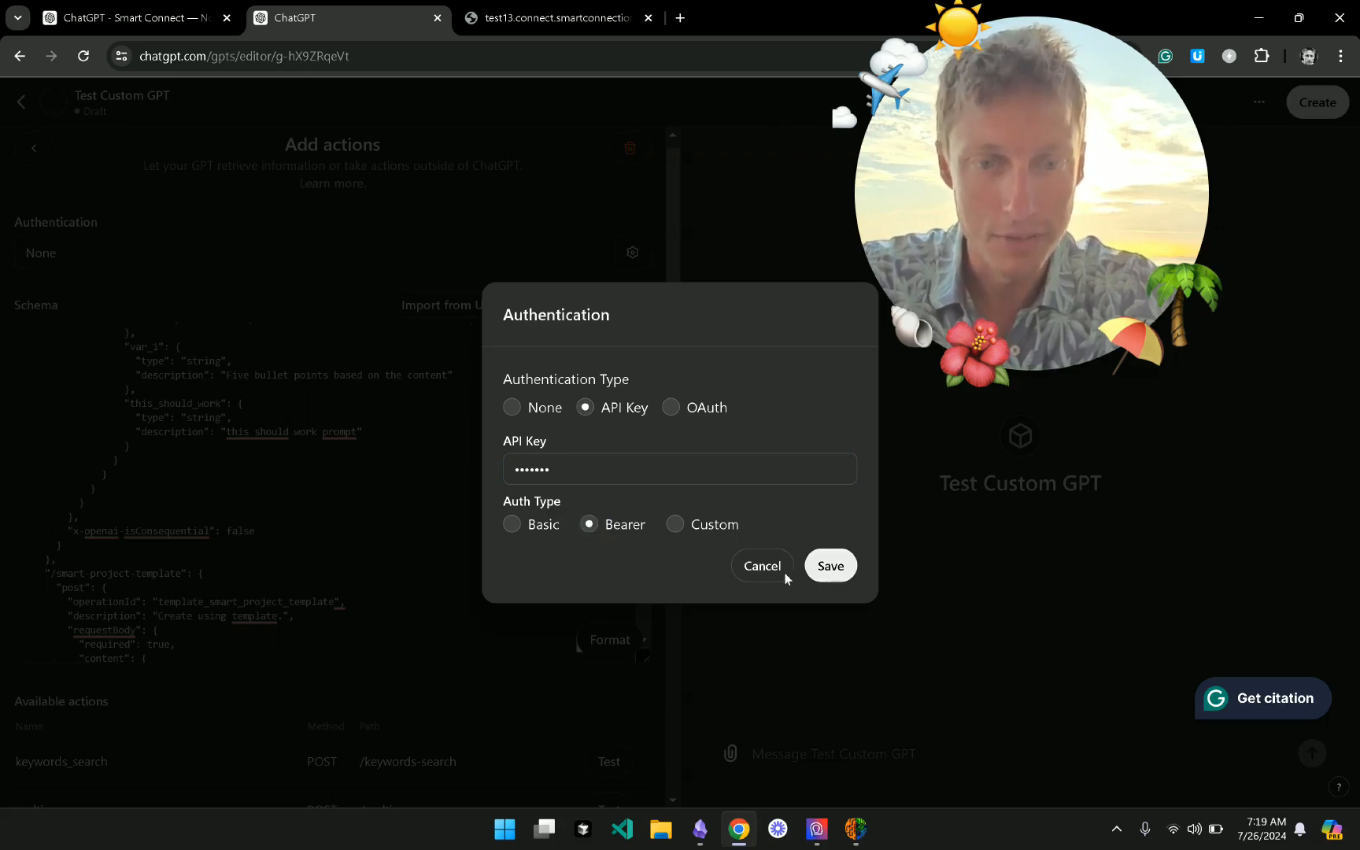
left_click(763, 566)
left_click(856, 833)
scroll(396, 446, "up", 3)
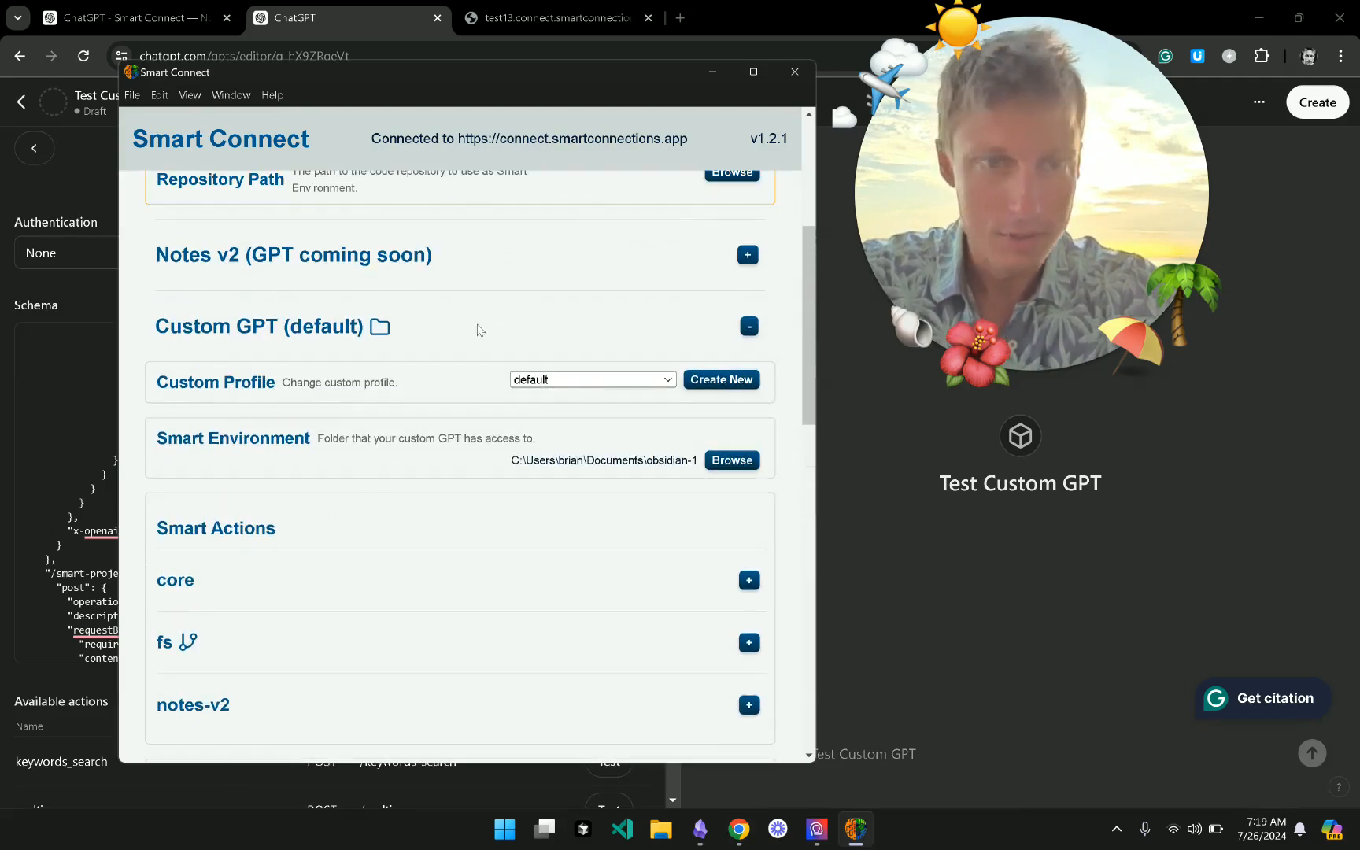
- Expand the core actions group and review the Notes section's vault settings and actions
scroll(376, 564, "down", 2)
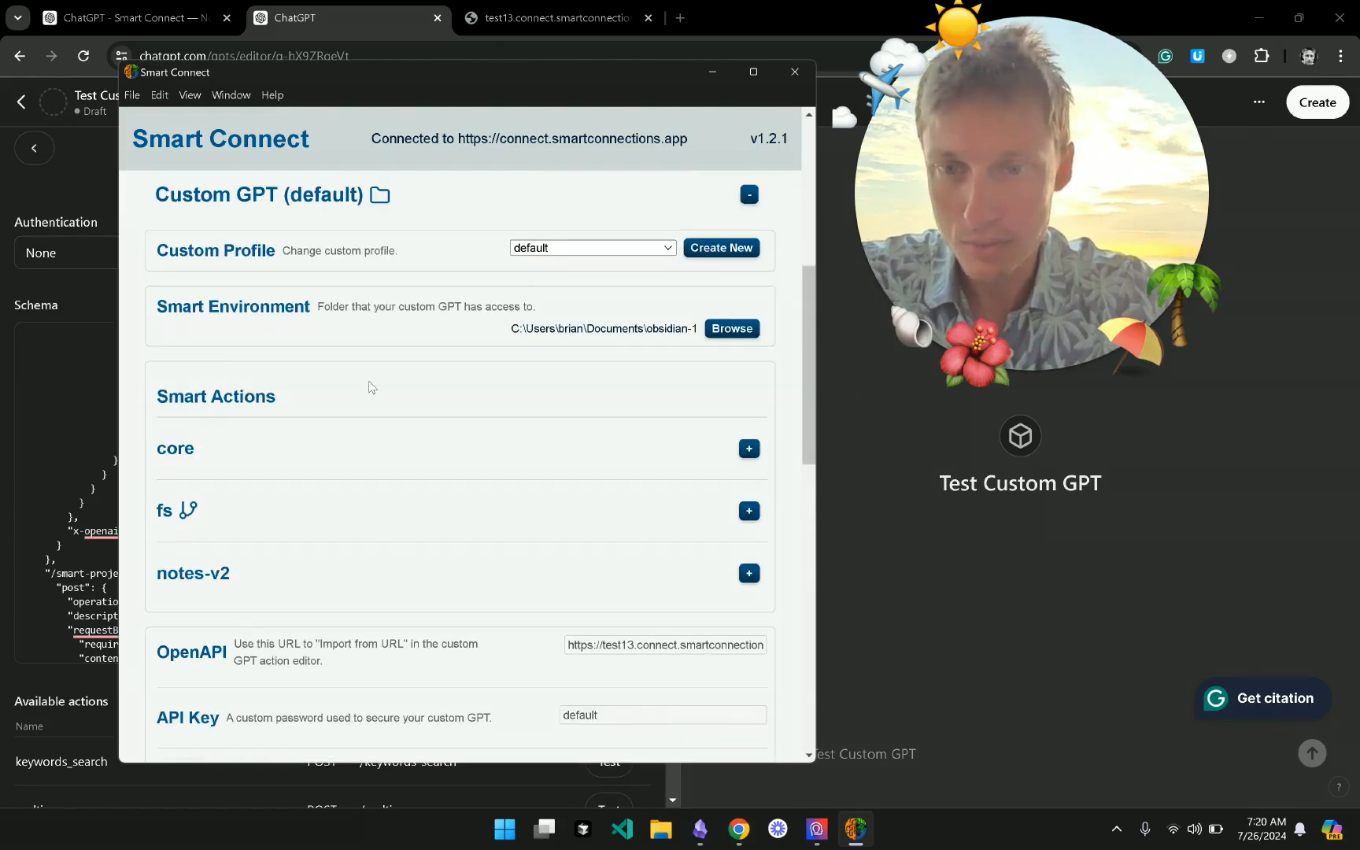
left_click(641, 445)
scroll(516, 456, "up", 1)
scroll(516, 456, "down", 2)
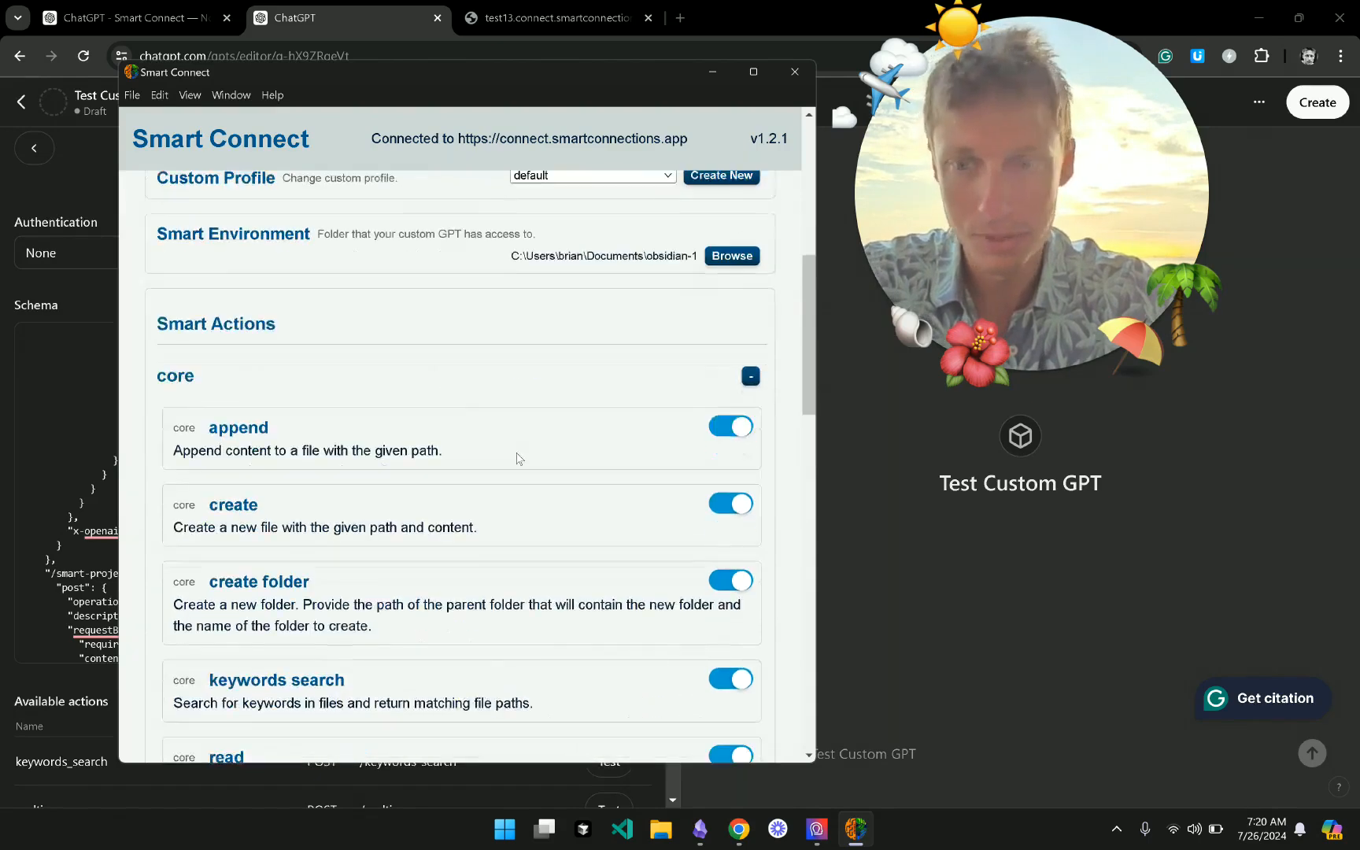
scroll(516, 458, "up", 5)
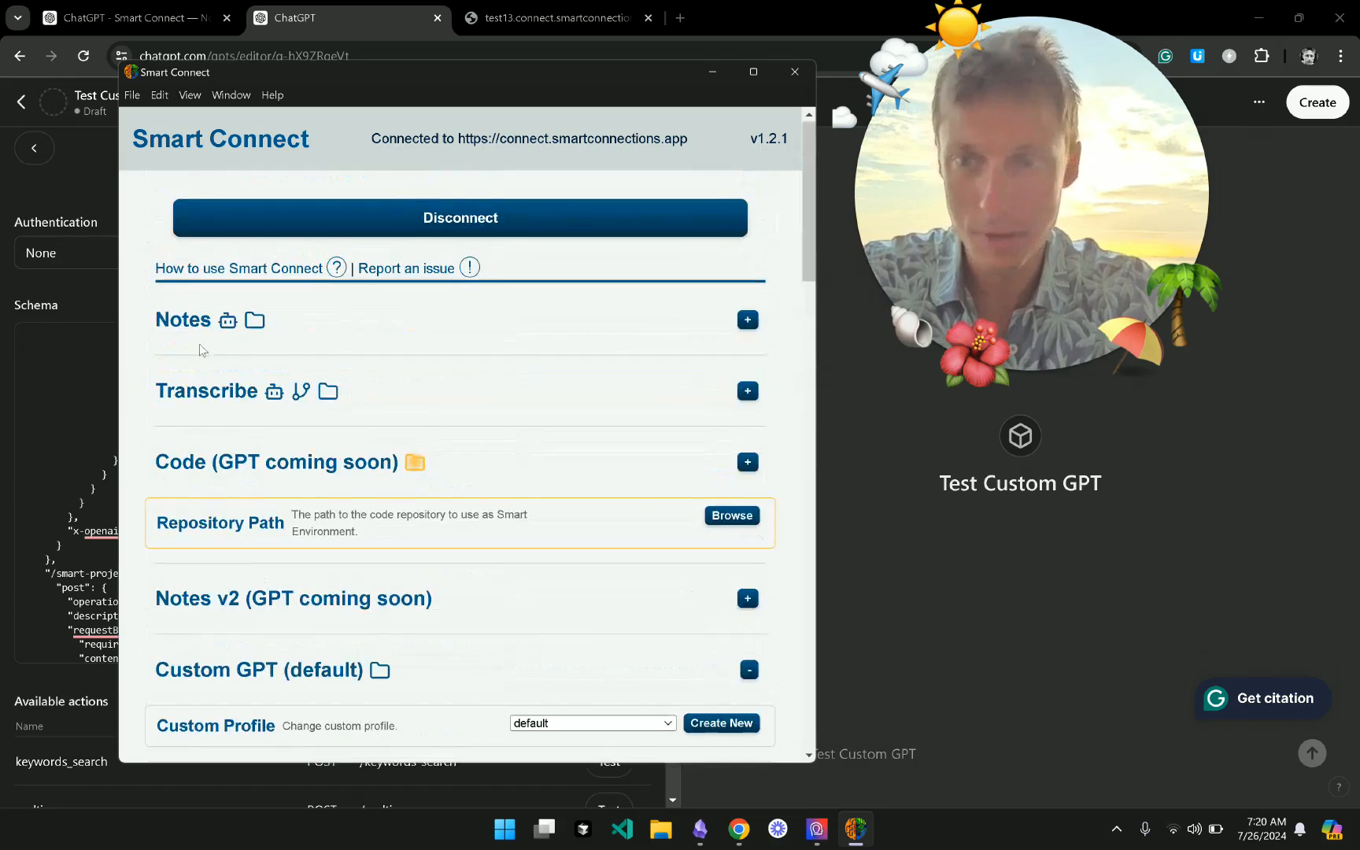
left_click(343, 326)
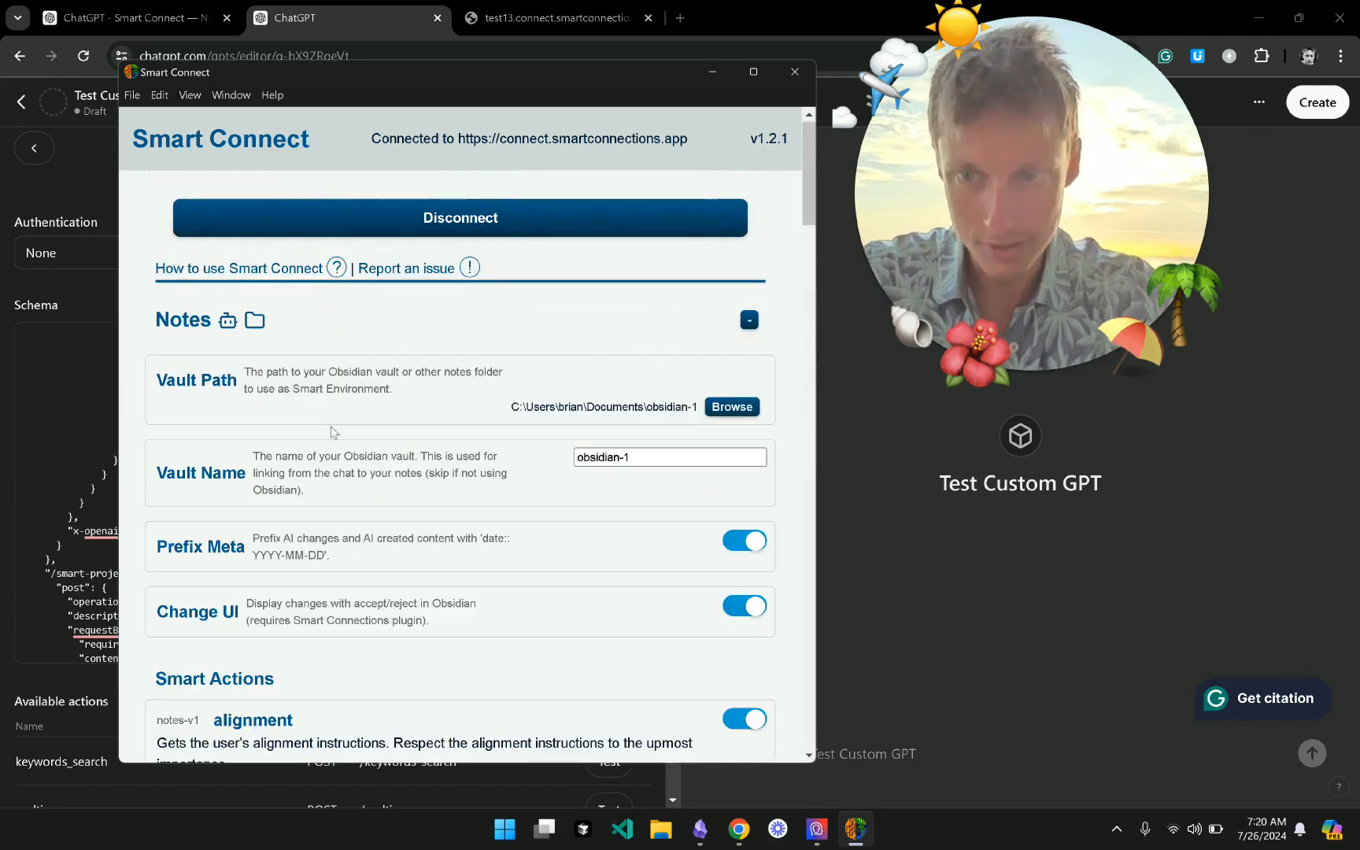
scroll(330, 431, "down", 4)
scroll(220, 327, "up", 4)
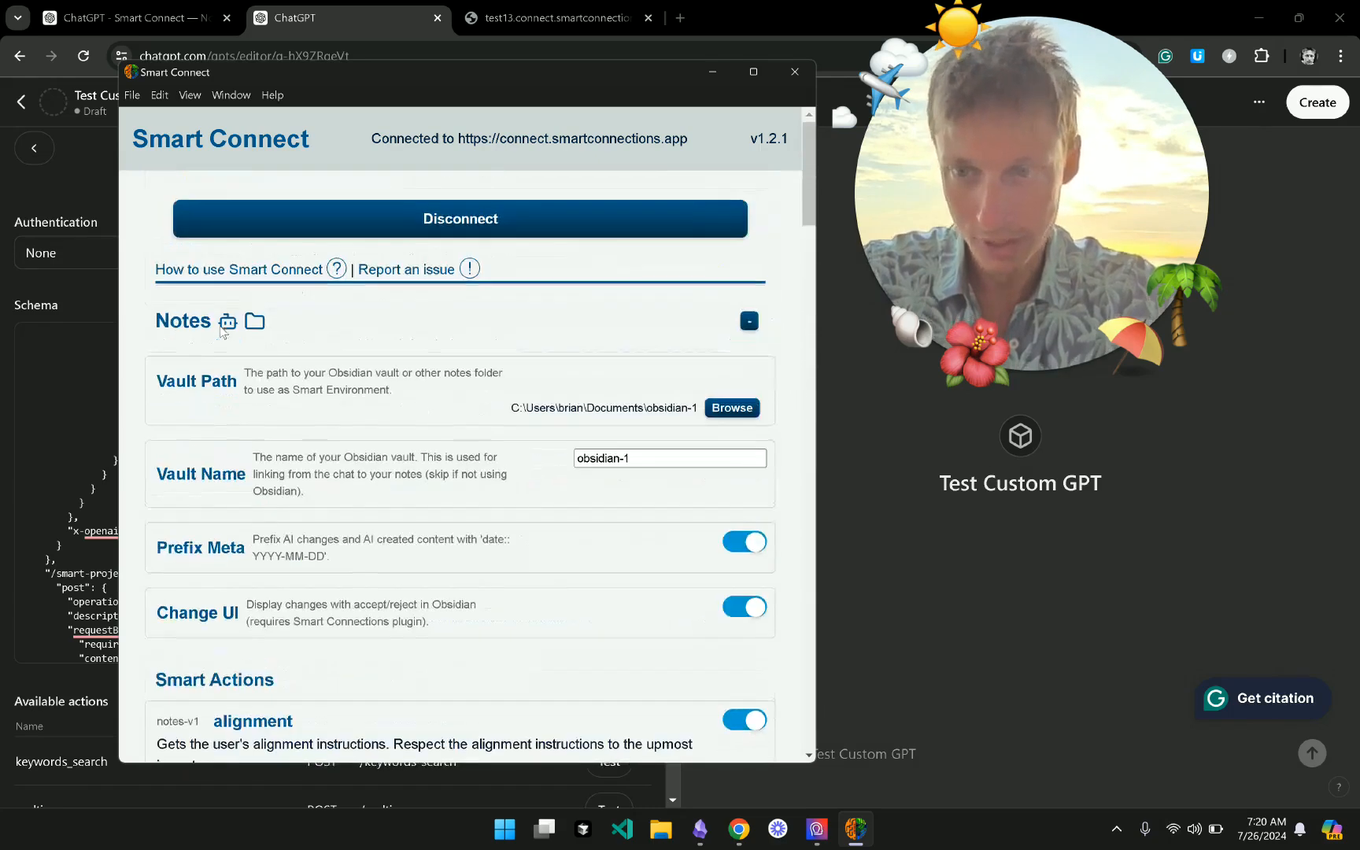
left_click(437, 323)
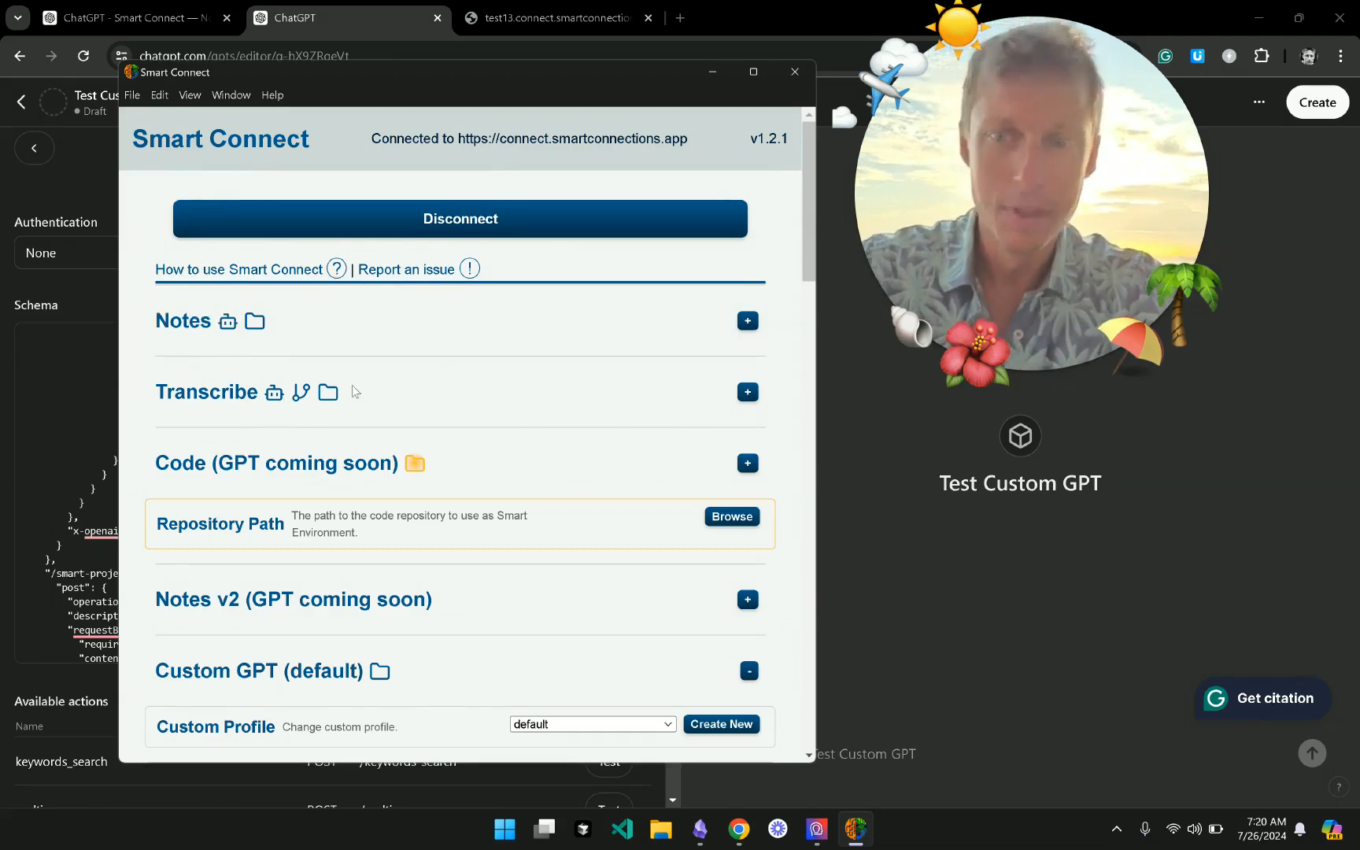
- Review the Transcribe, Code and Notes v2 (templates) sections, collapsing each afterwards
left_click(417, 409)
scroll(416, 403, "down", 1)
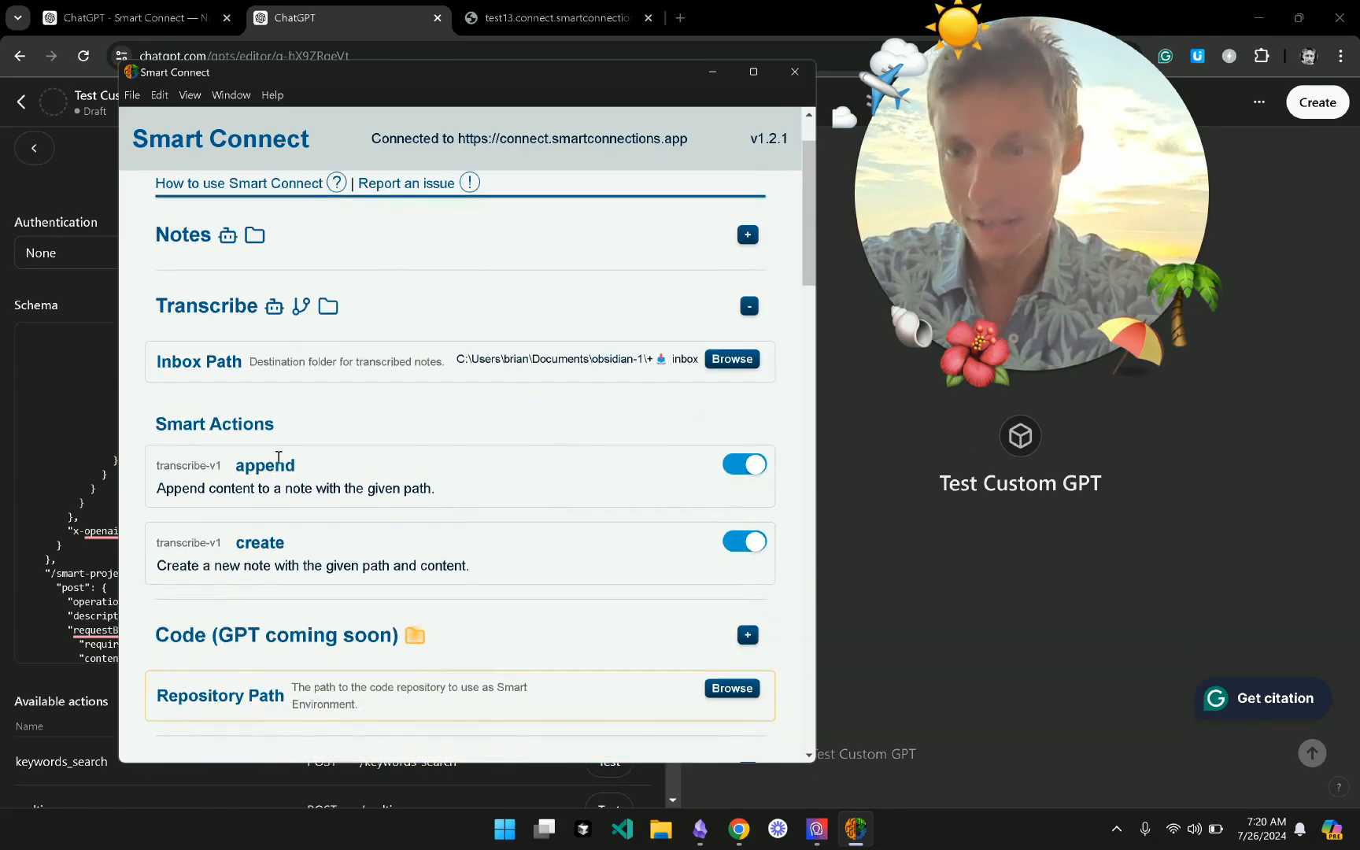
scroll(306, 474, "down", 1)
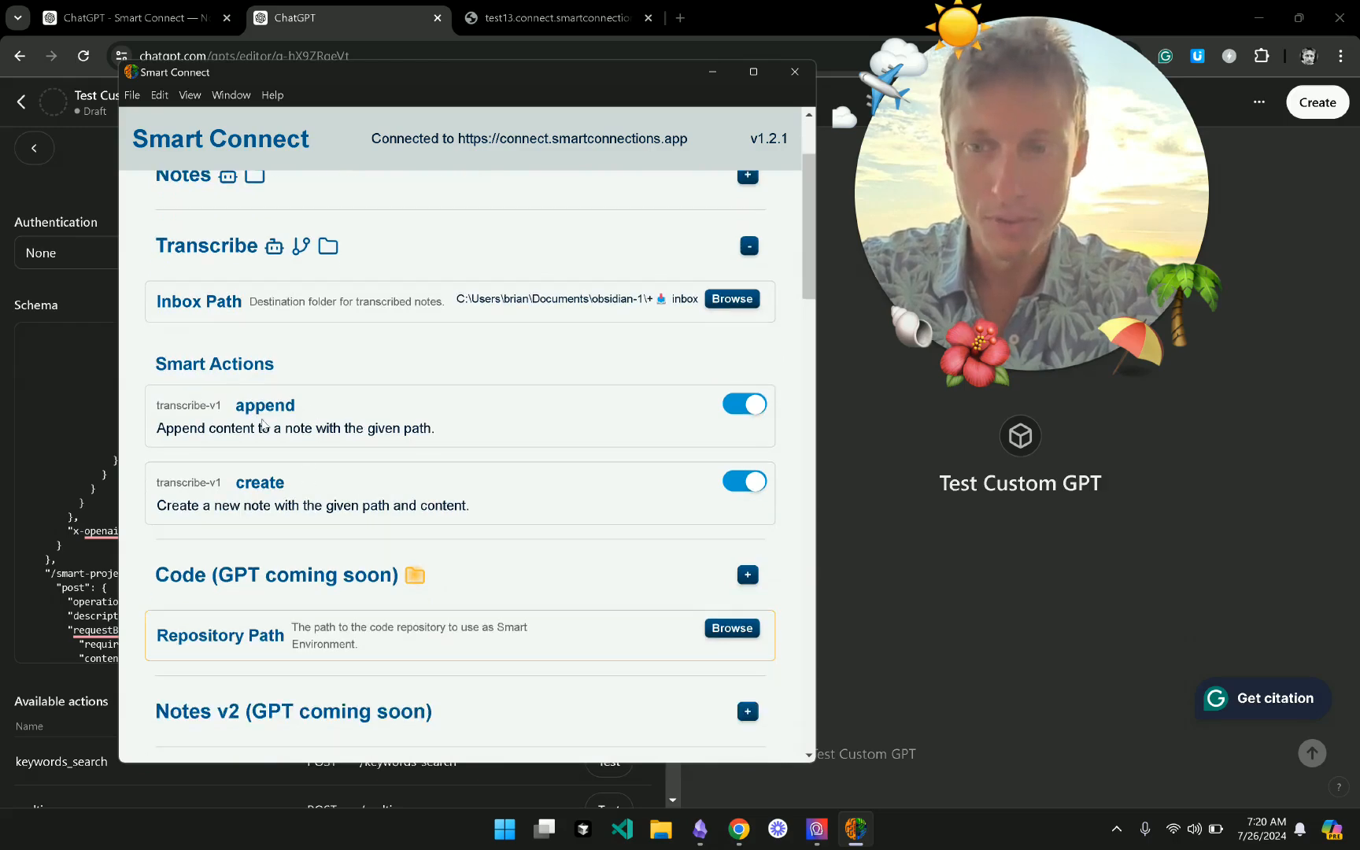
left_click(398, 262)
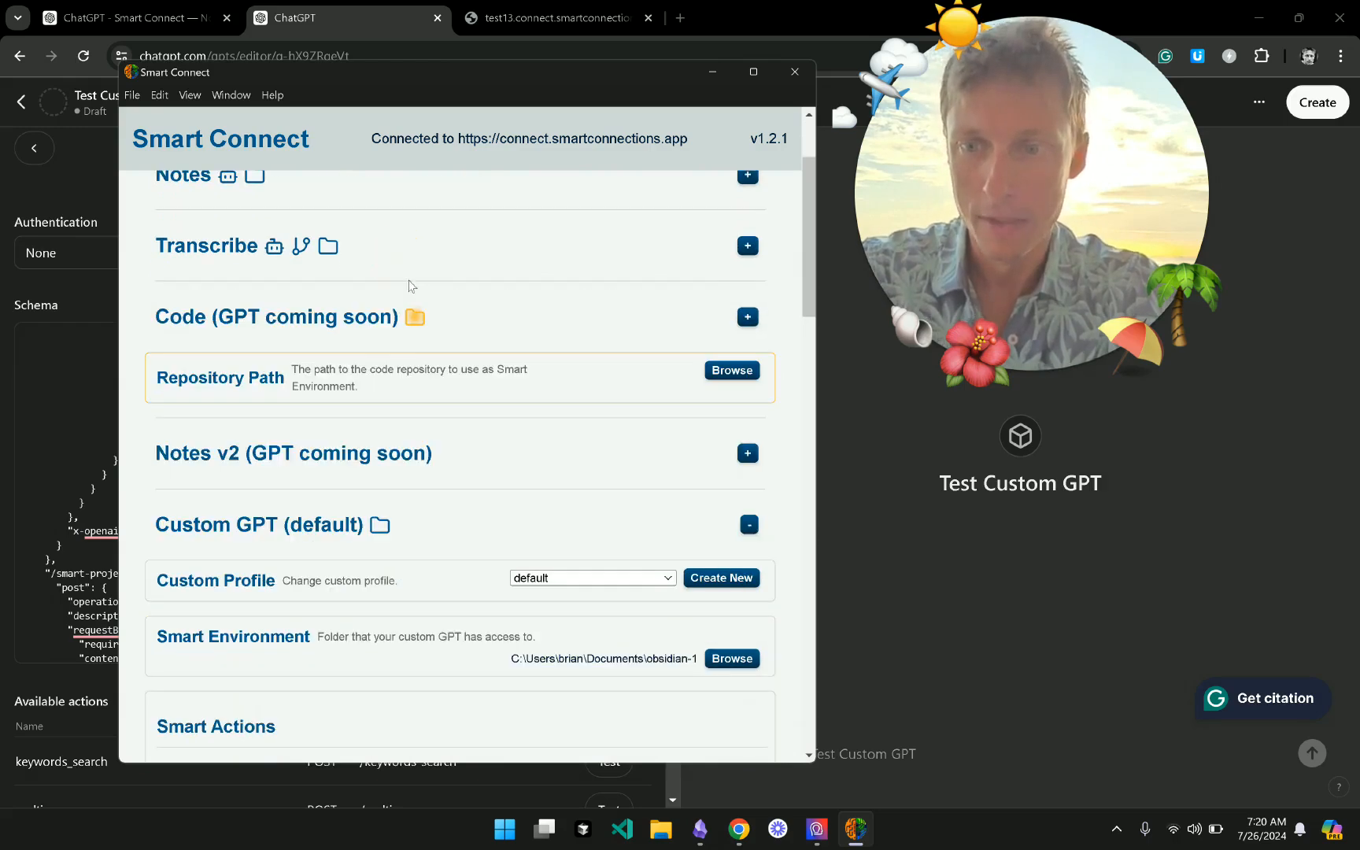
left_click(516, 328)
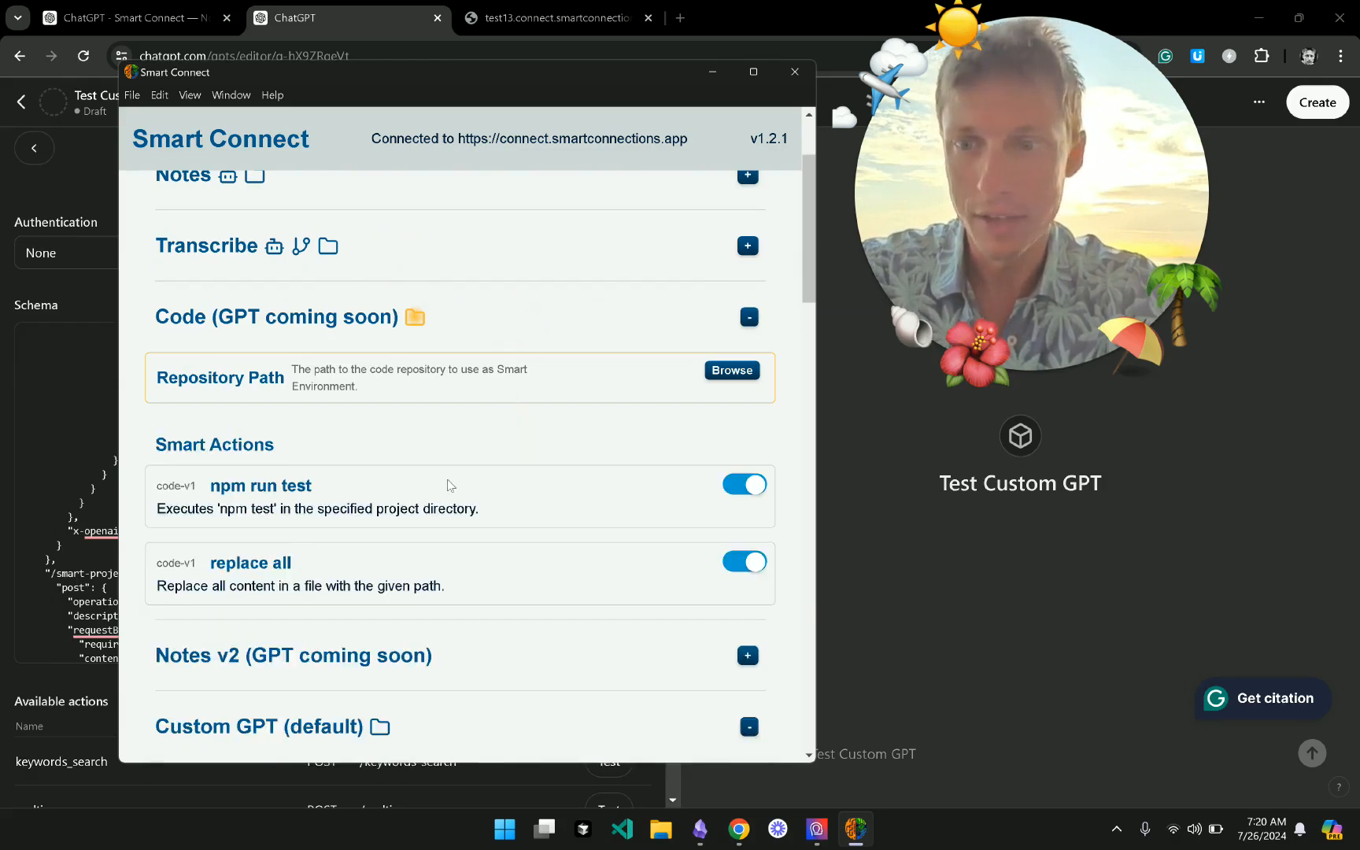
scroll(450, 486, "down", 2)
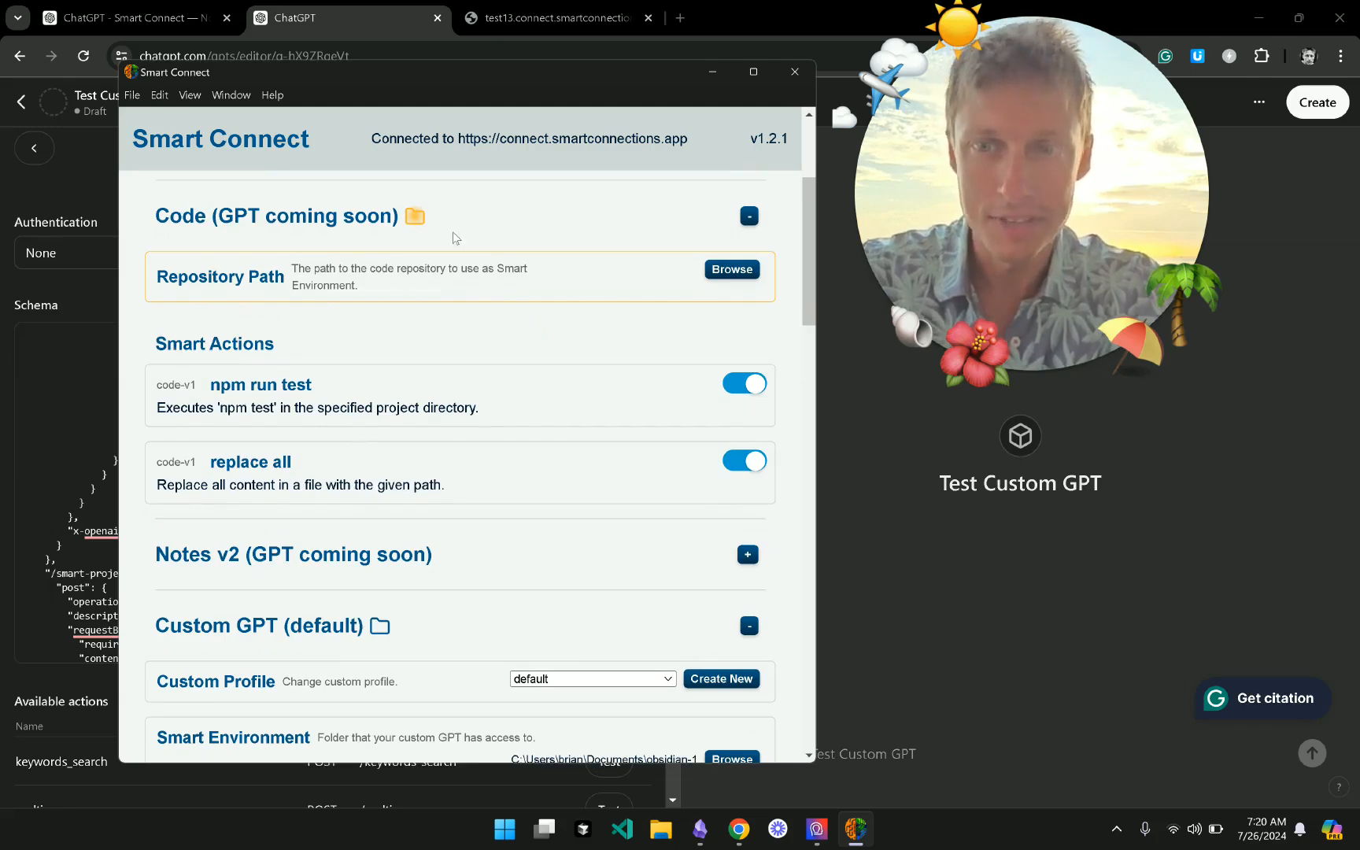
left_click(472, 217)
scroll(476, 379, "down", 2)
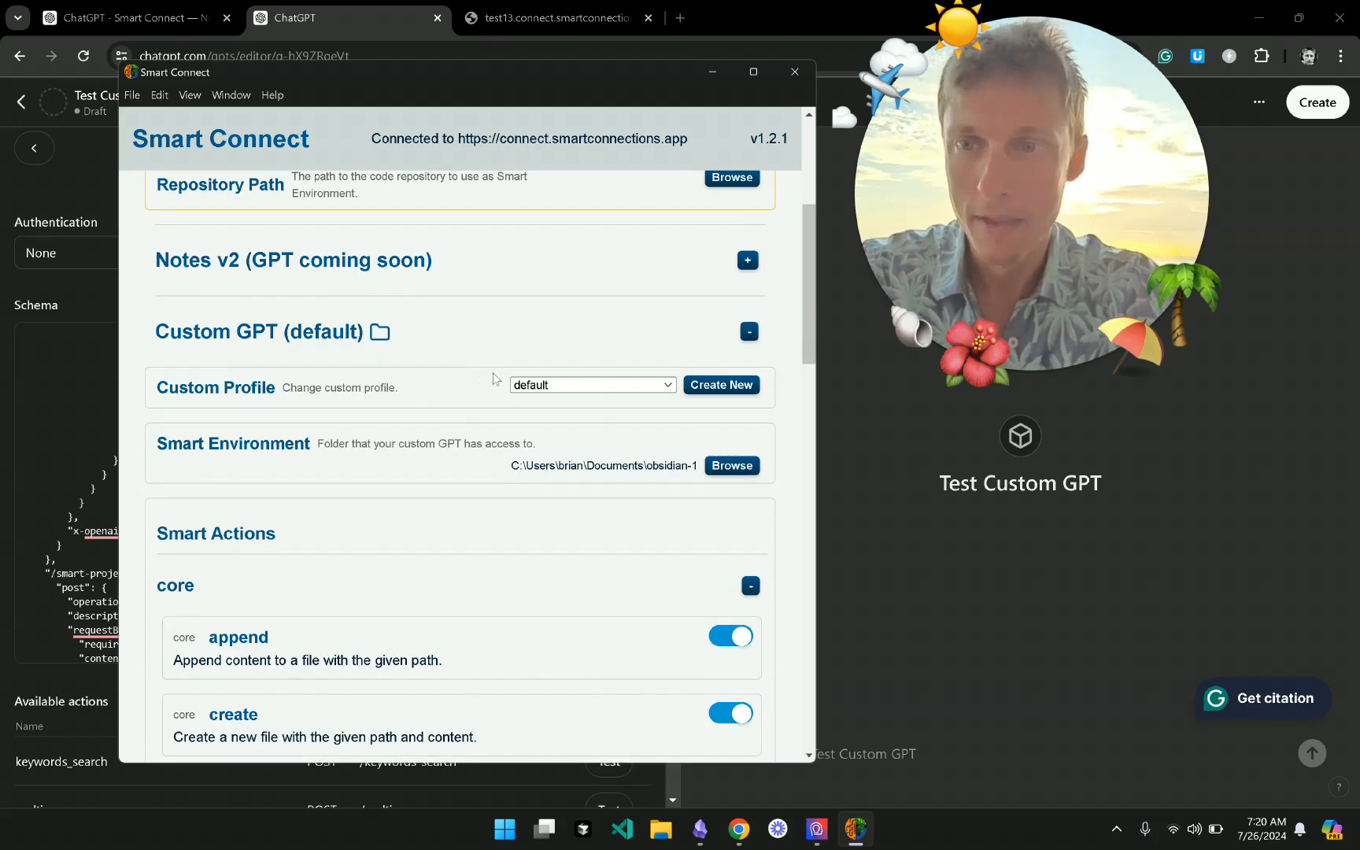
left_click(478, 267)
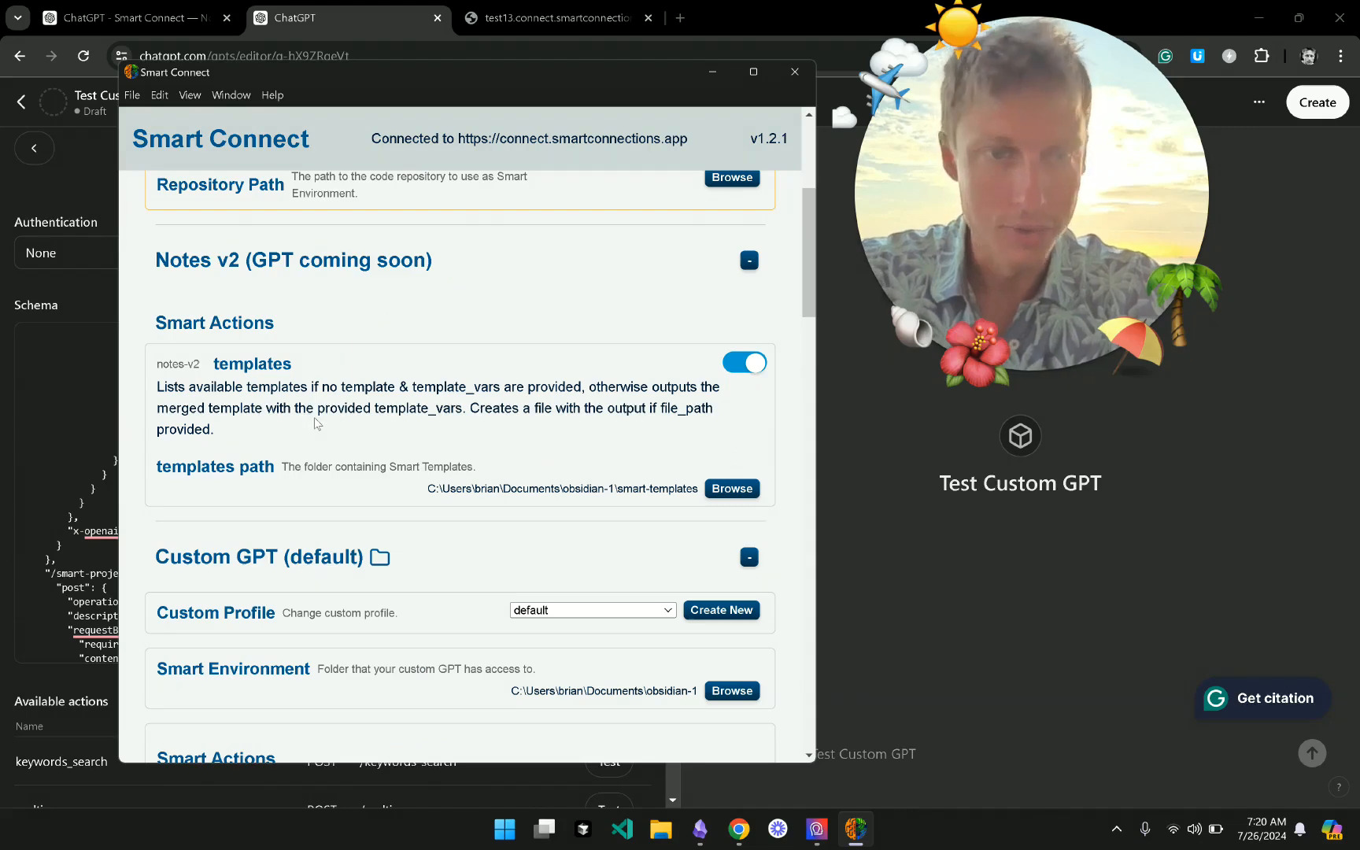
left_click(446, 280)
- Toggle the core actions list, expand fs, and open its smart-actions-fs GitHub repository
scroll(465, 312, "down", 1)
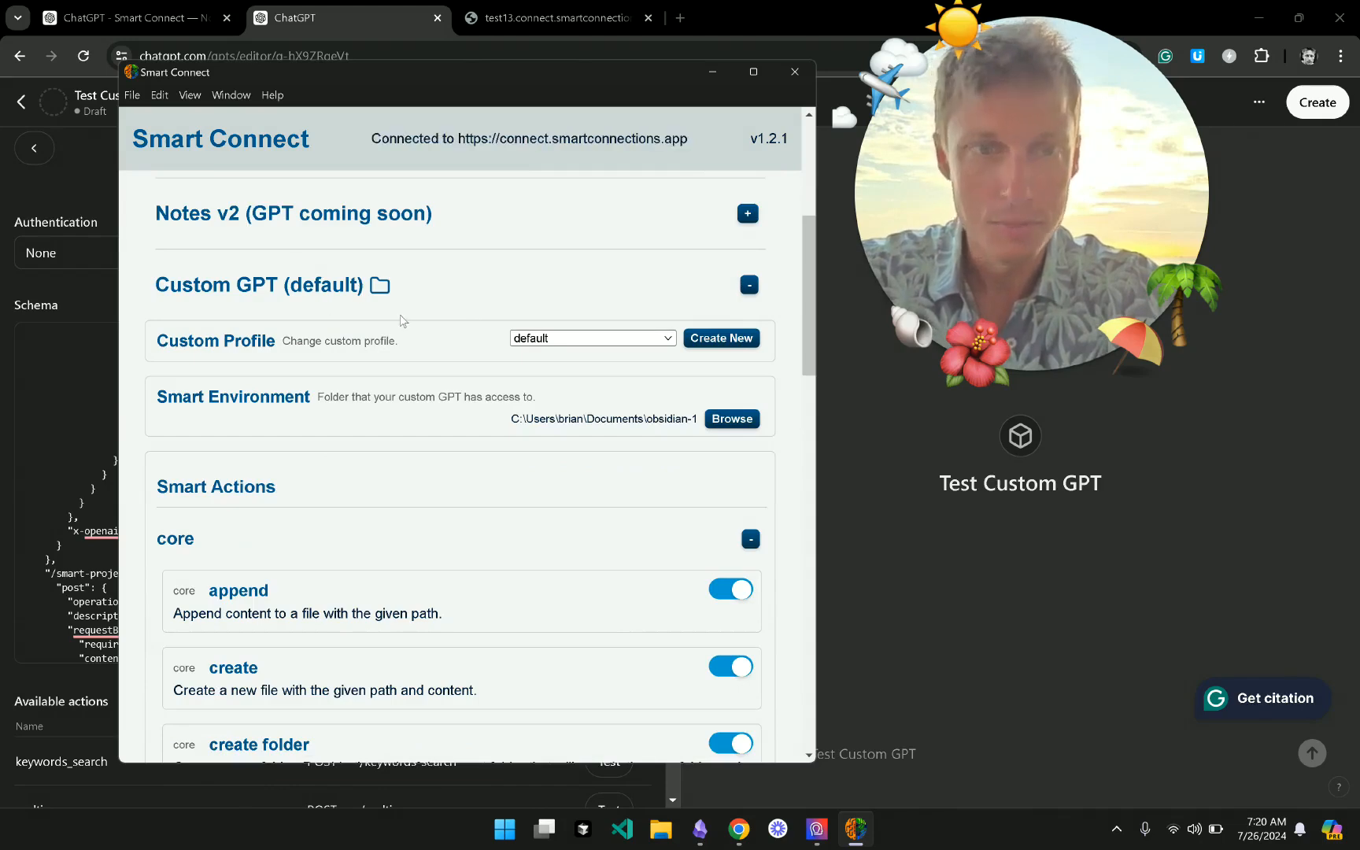
scroll(403, 330, "down", 4)
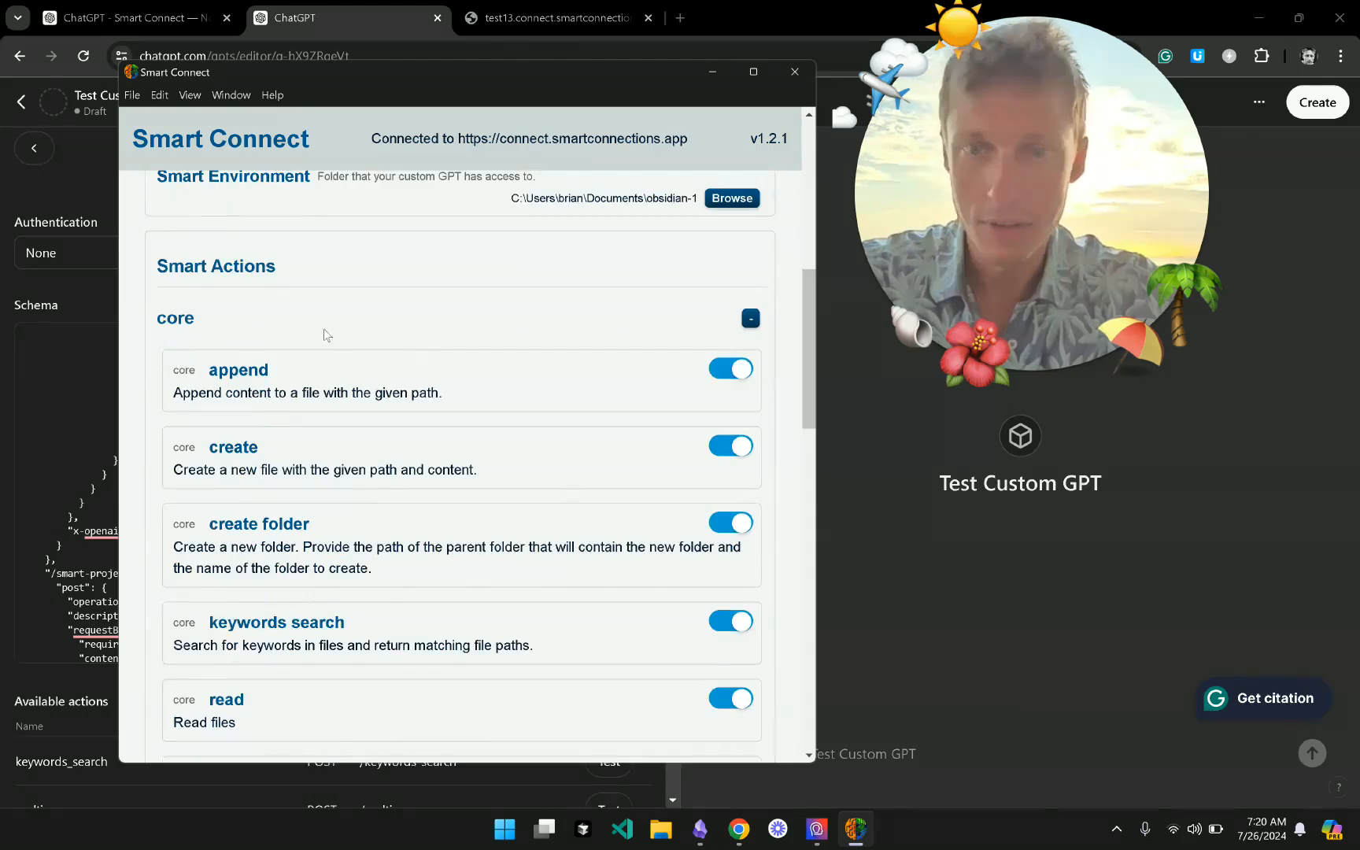
left_click(322, 328)
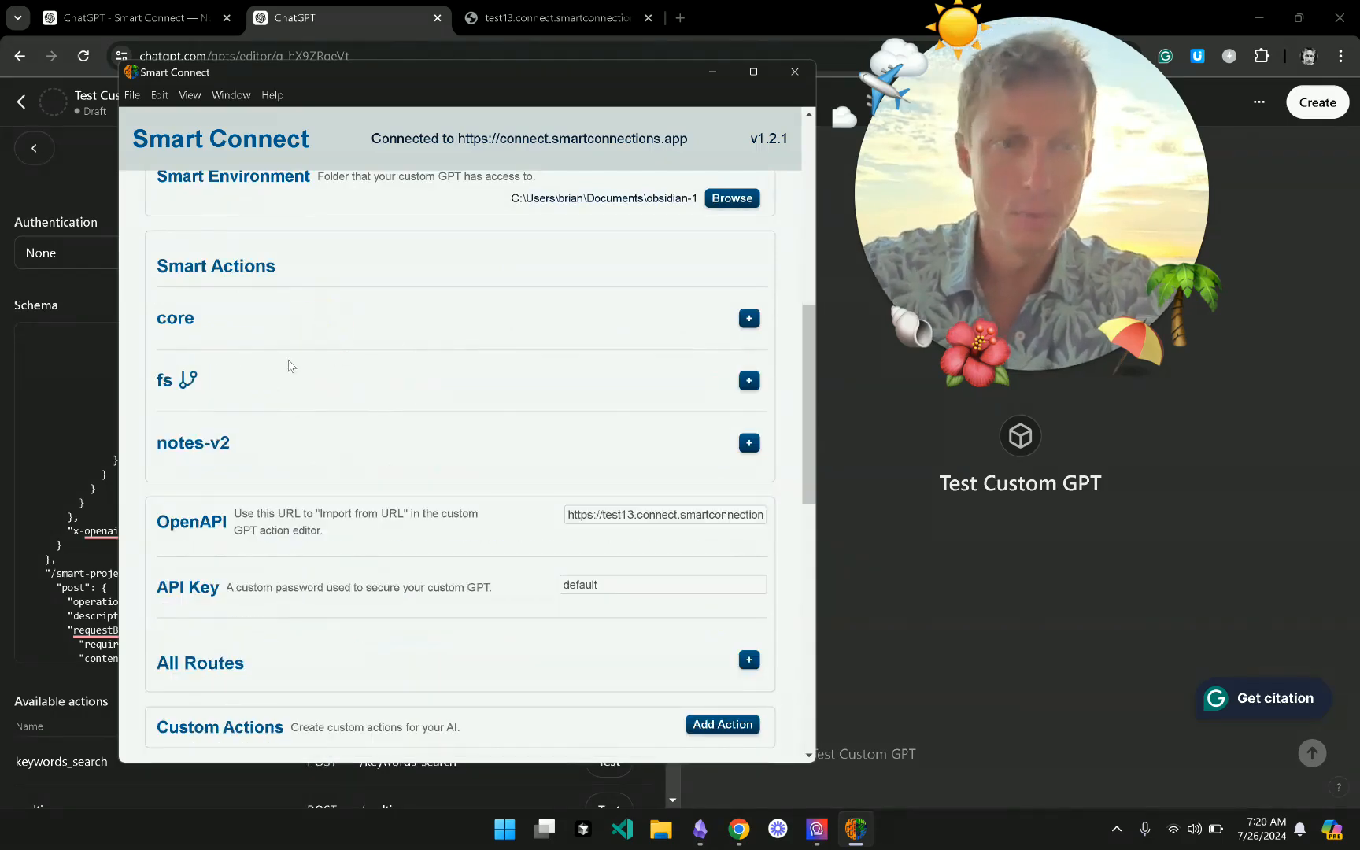
left_click(220, 321)
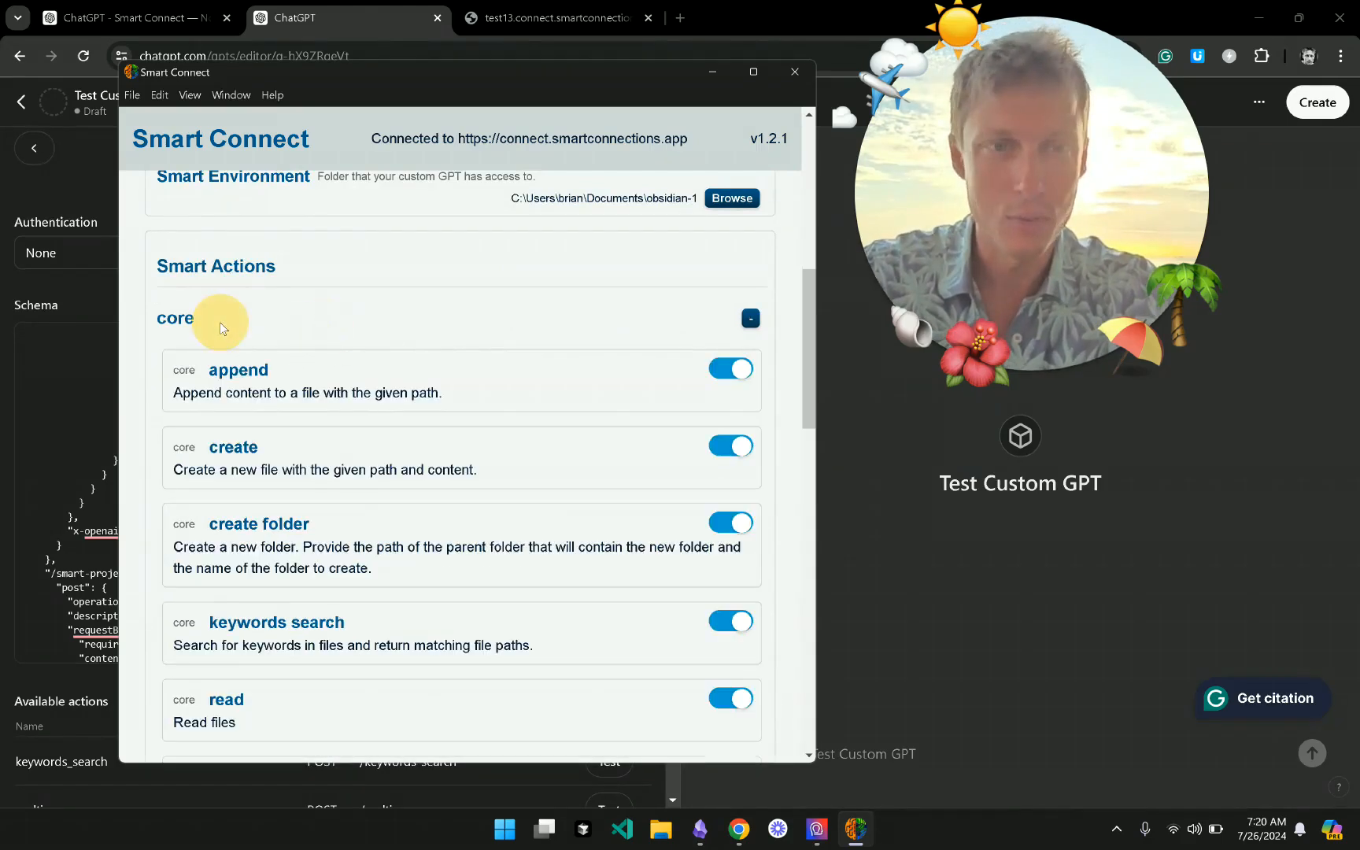
left_click(219, 322)
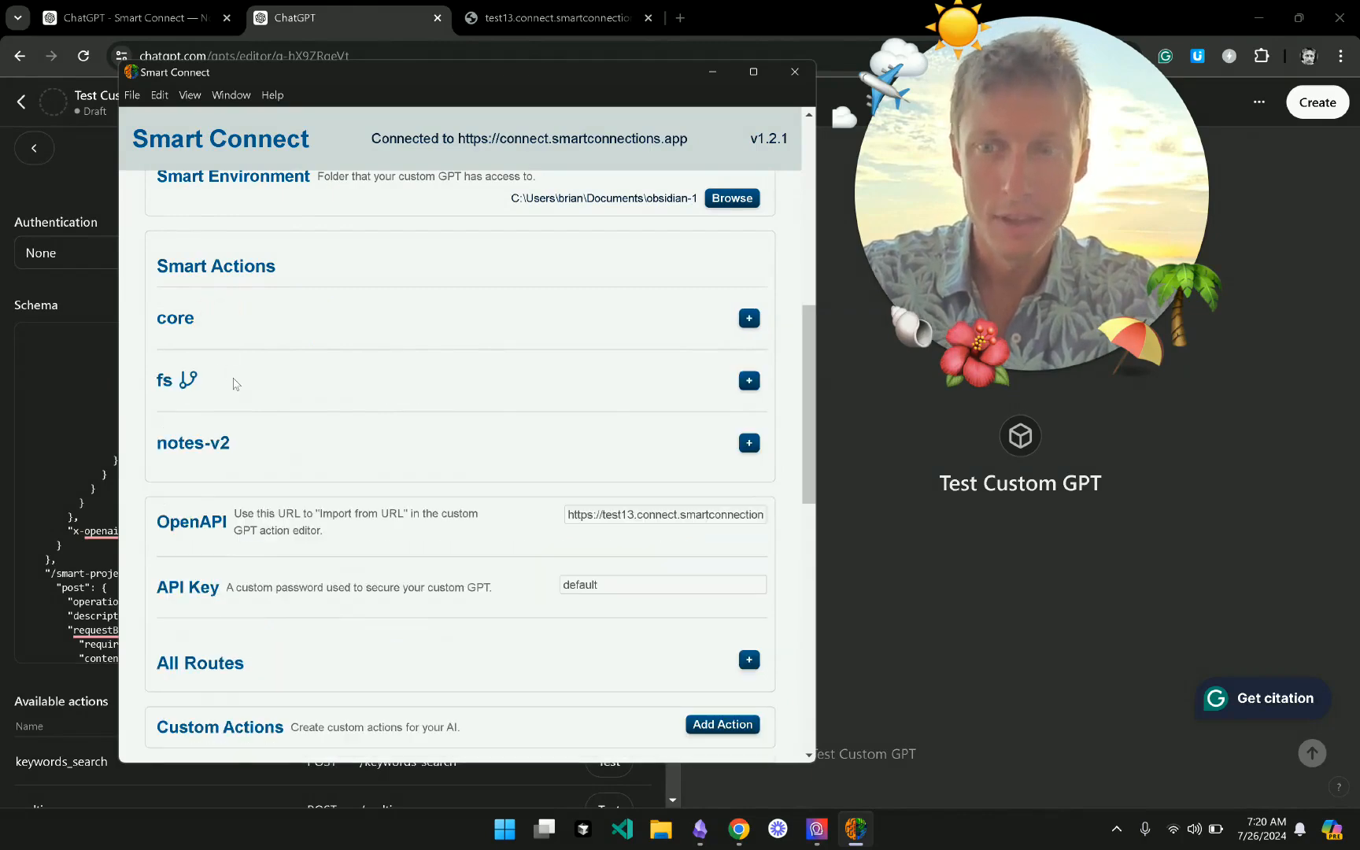
left_click(234, 384)
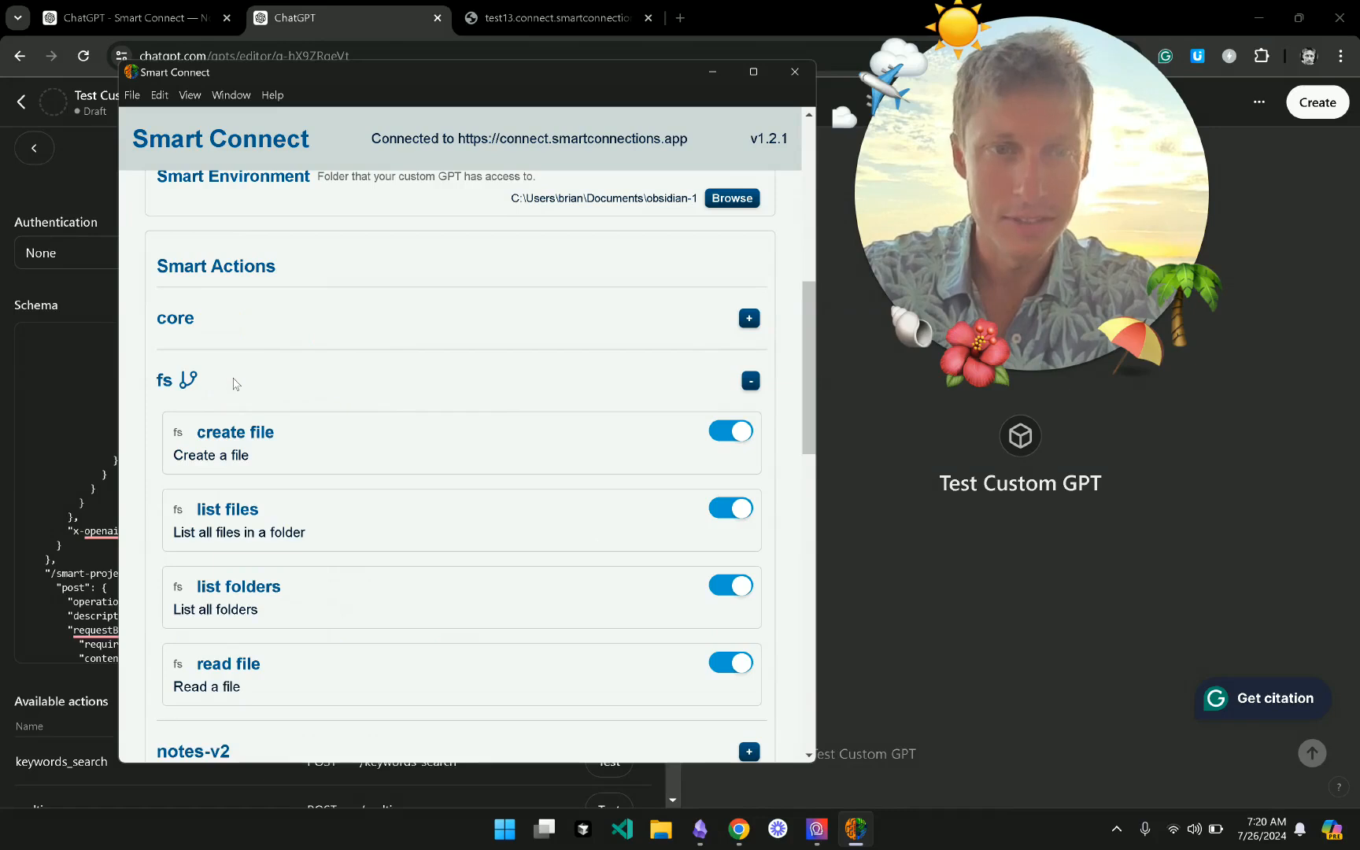
left_click(189, 381)
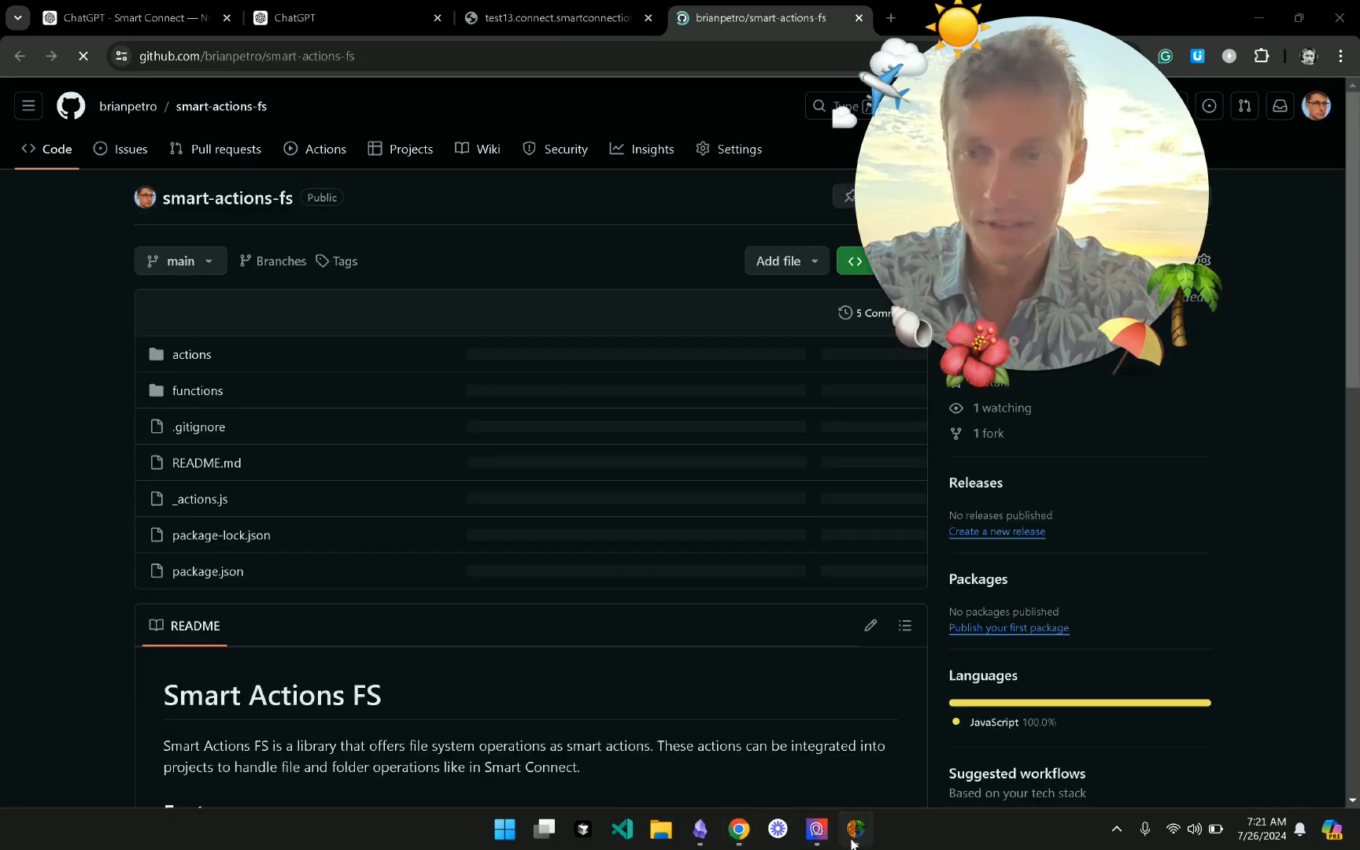
- Open actions/create_file.js in the smart-actions-fs repository and scroll through its source
left_click(853, 842)
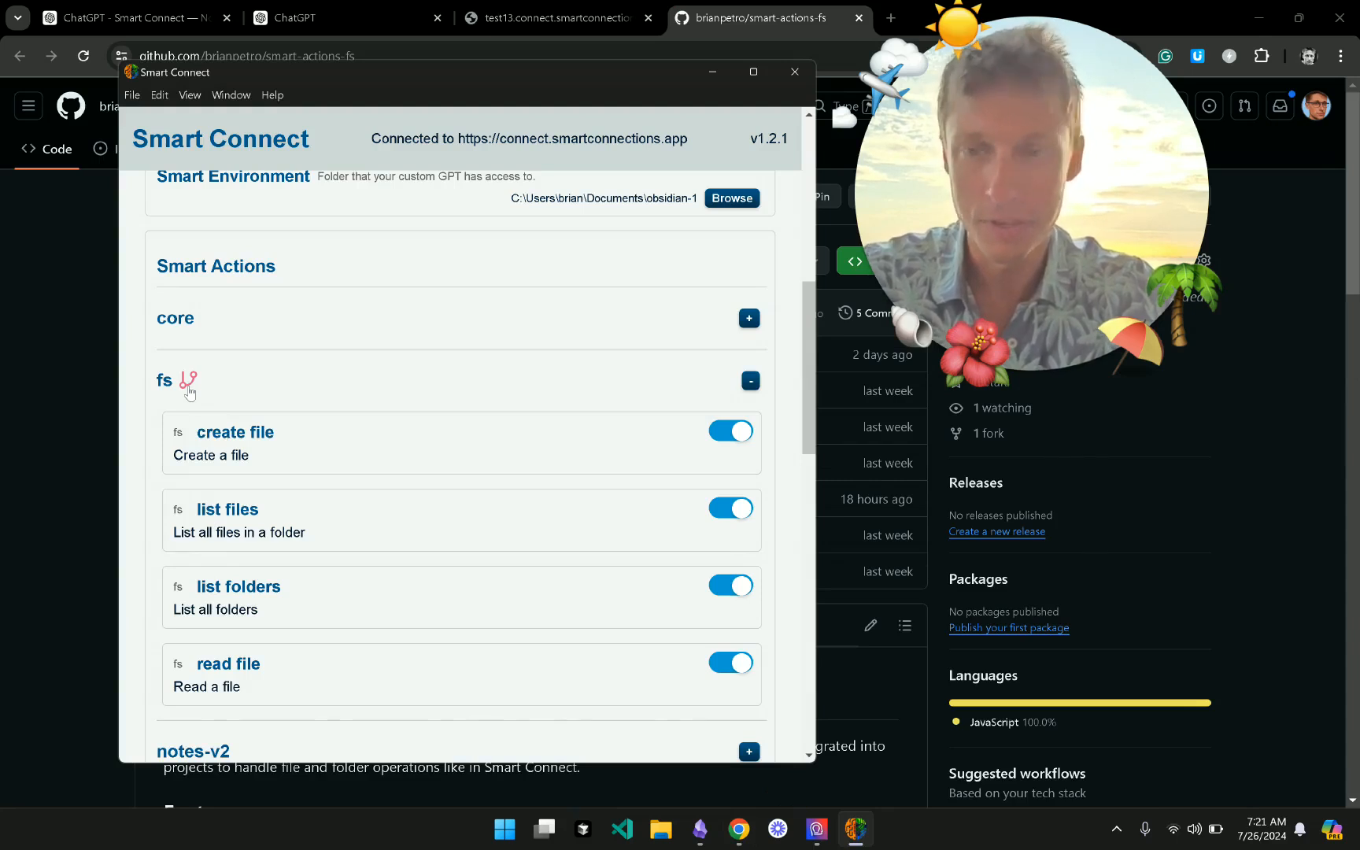
left_click(711, 22)
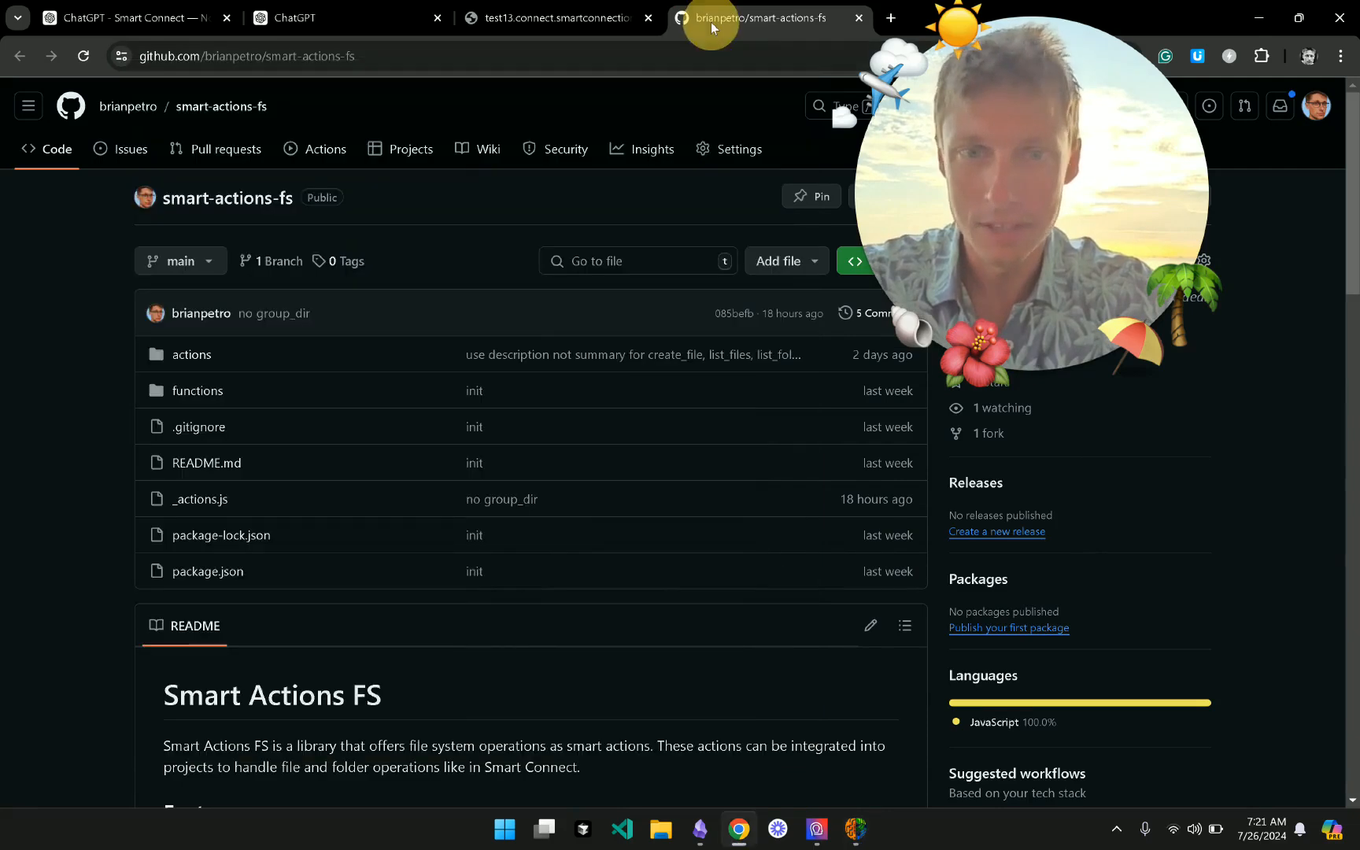
left_click(197, 356)
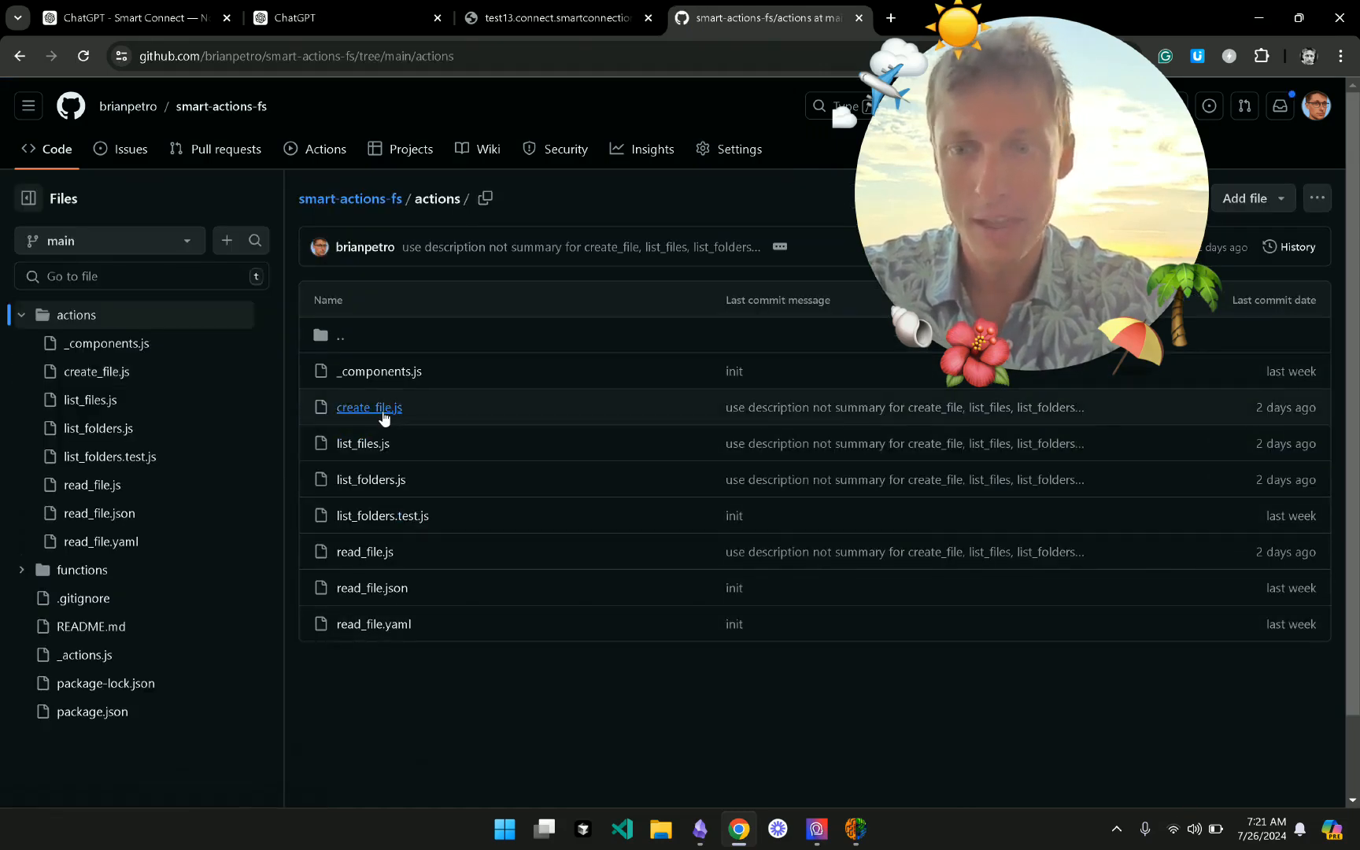
left_click(378, 415)
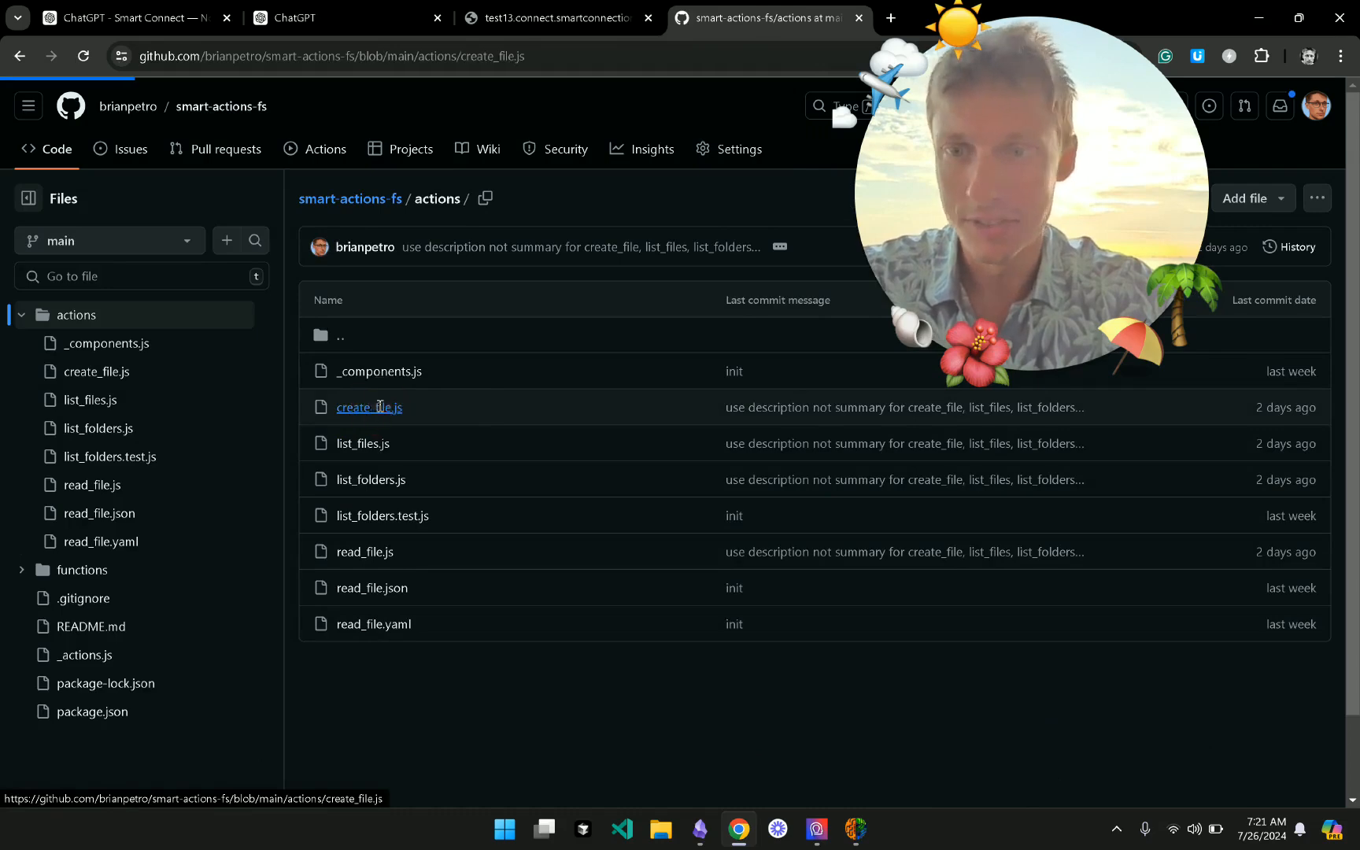
scroll(499, 541, "down", 5)
scroll(500, 540, "down", 6)
scroll(499, 541, "up", 2)
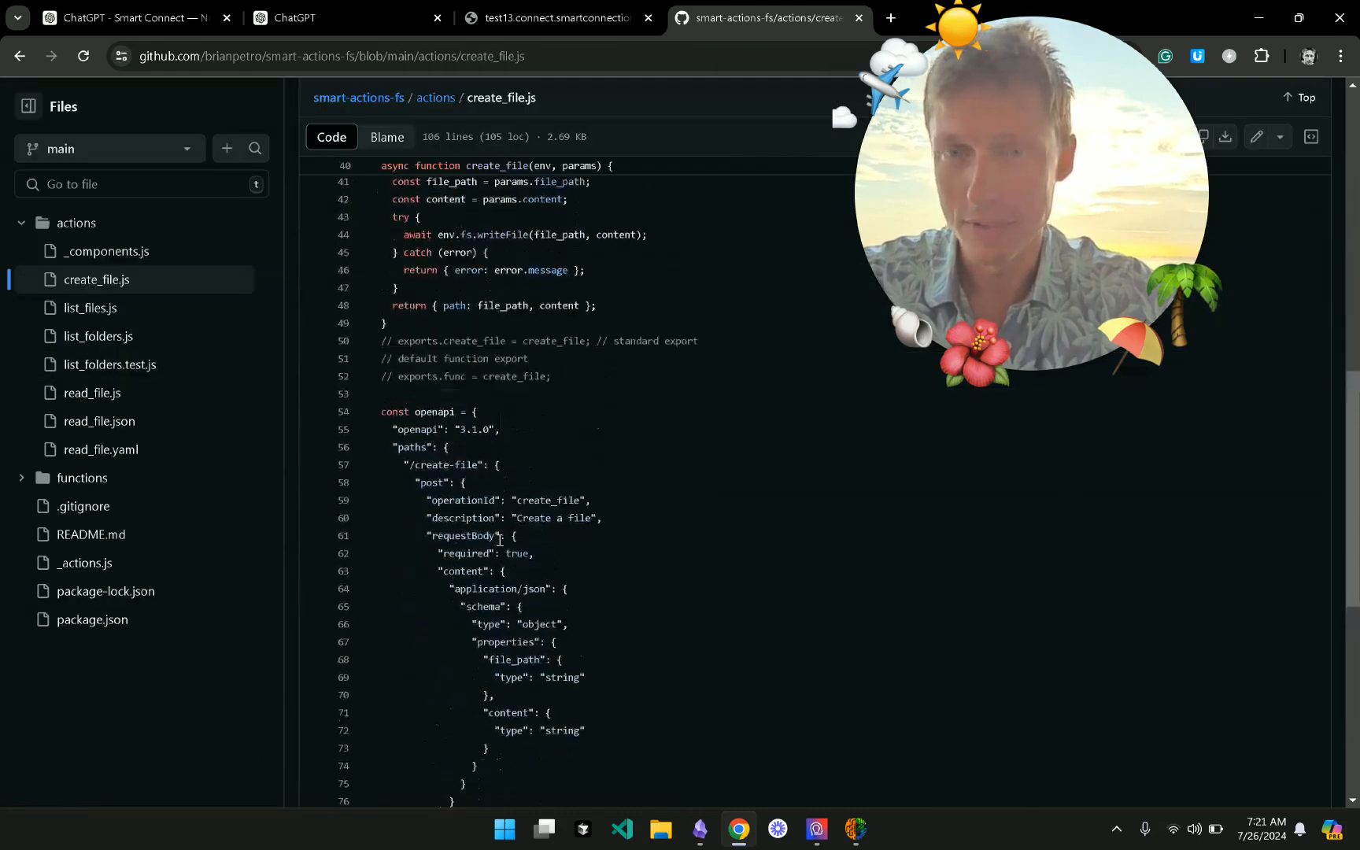
scroll(579, 444, "up", 1)
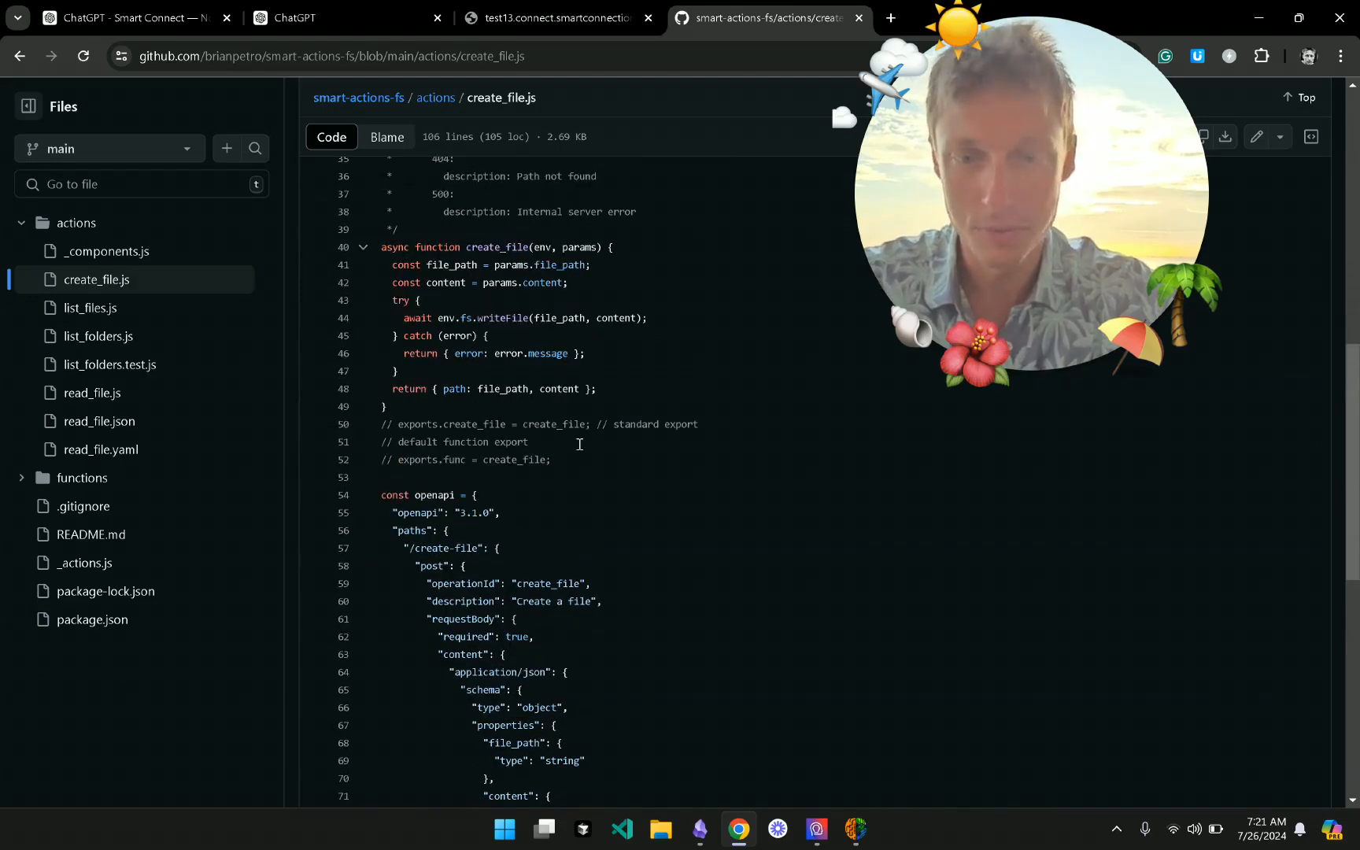
- Highlight the create_file function body in the code, then clear the selection
left_click(862, 840)
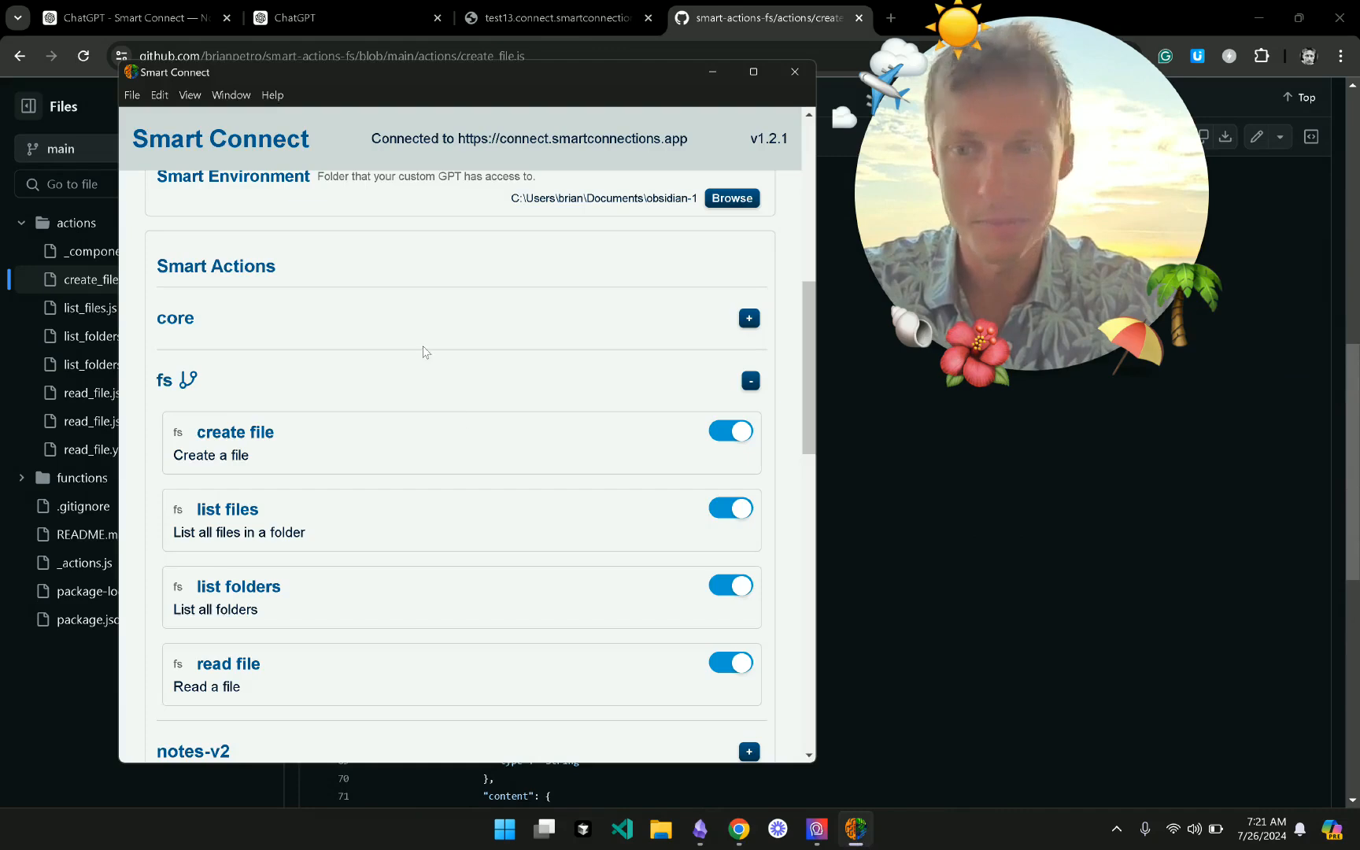
left_click(920, 428)
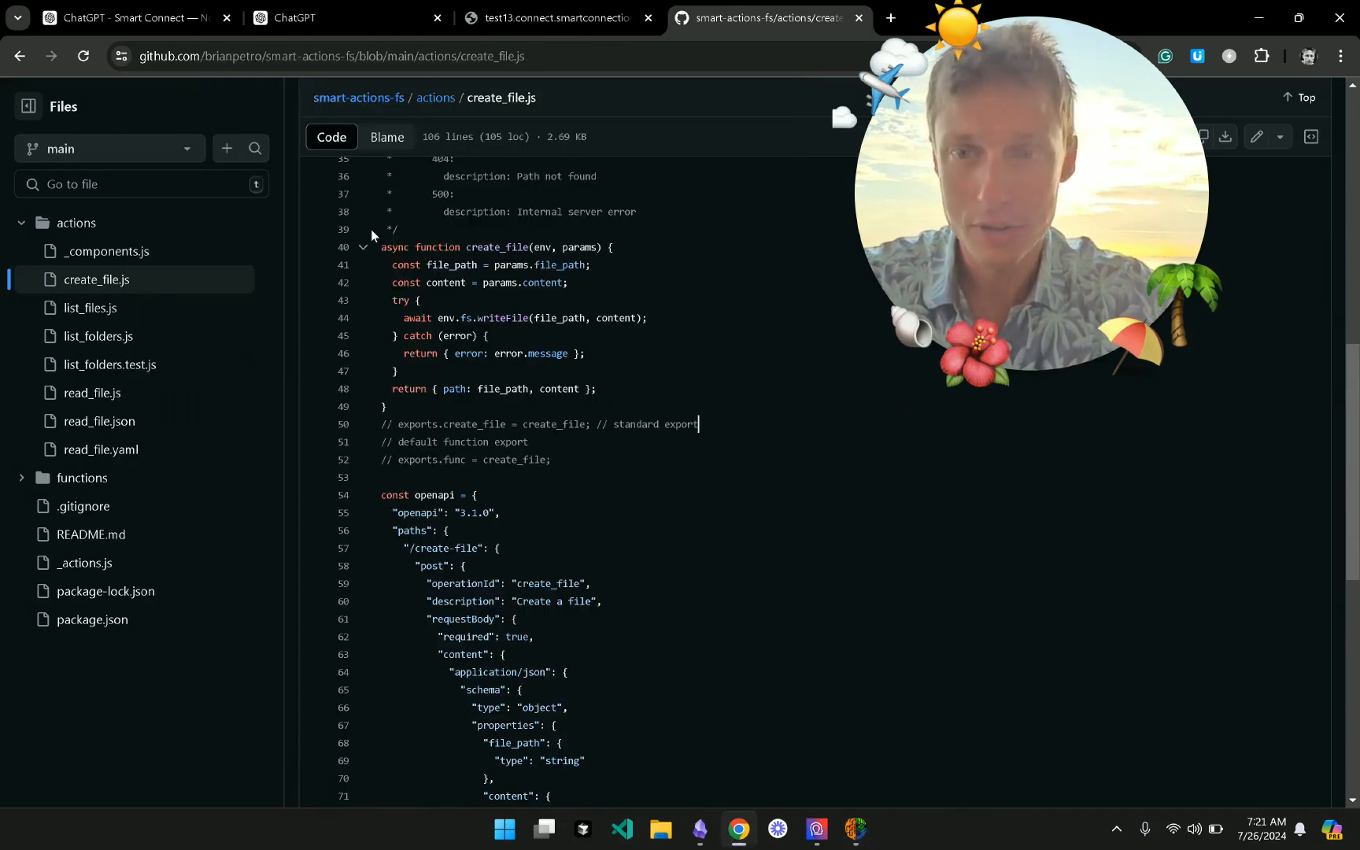
left_click_drag(415, 247, 562, 404)
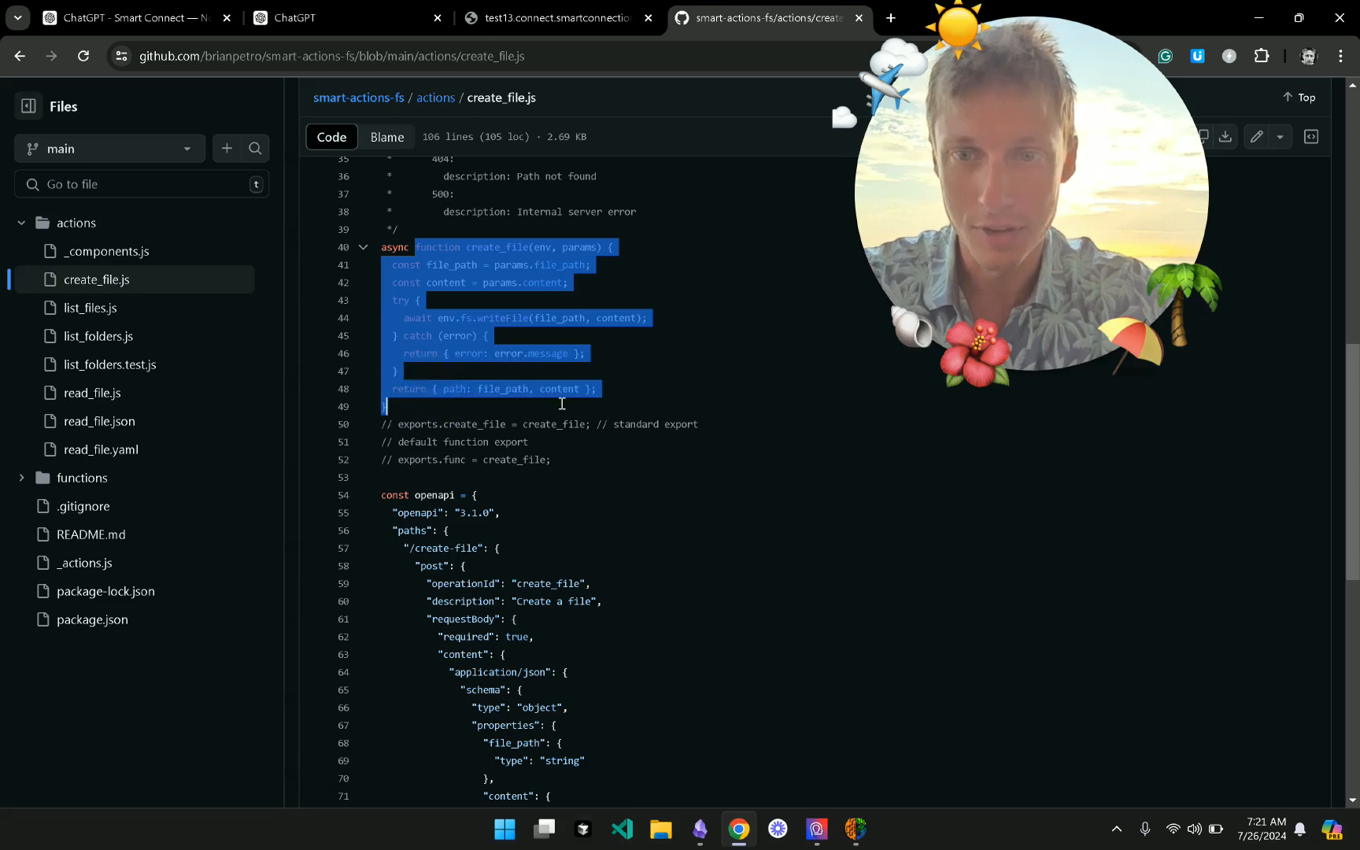
left_click(586, 532)
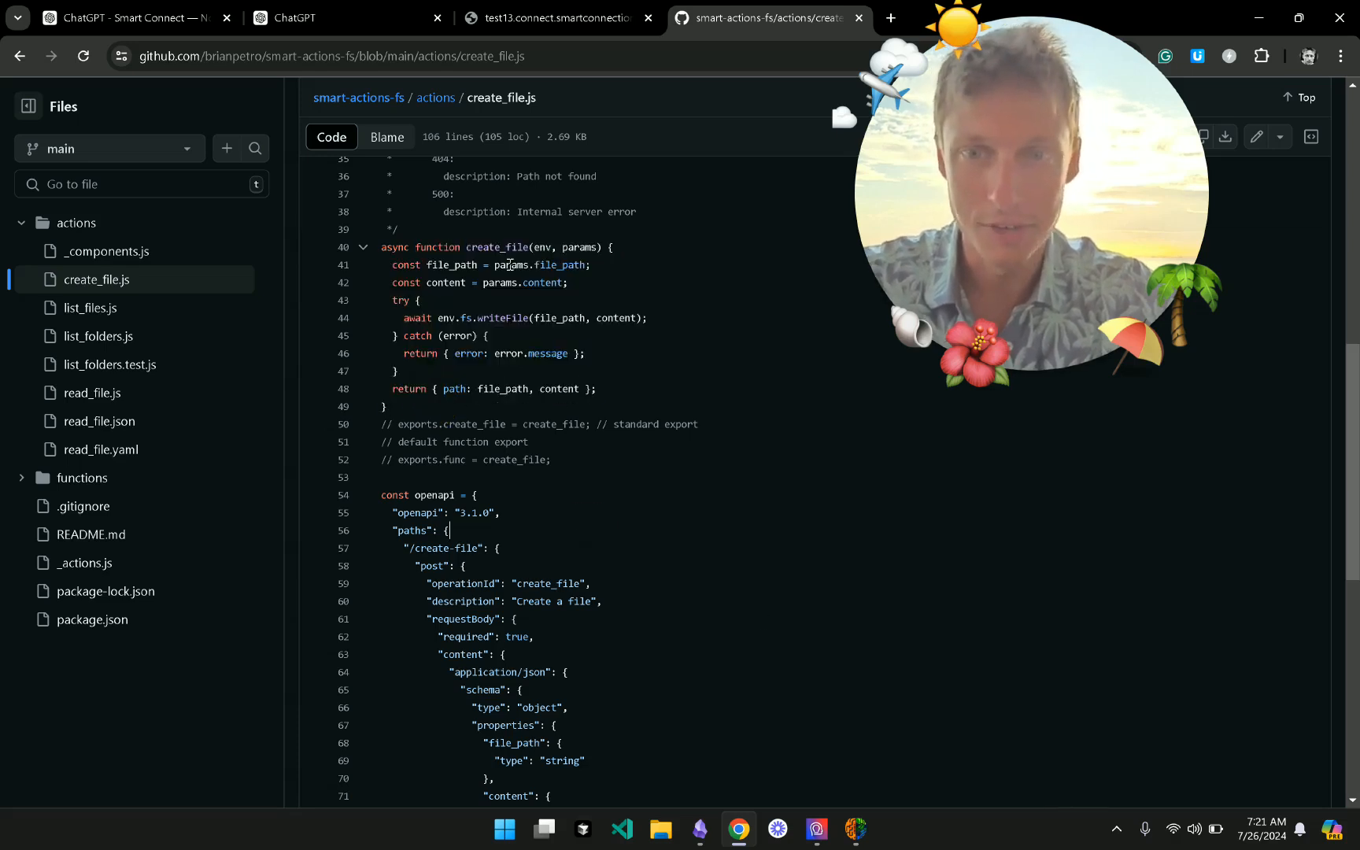
- Collapse the fs actions list and expand, then collapse, the core actions list
left_click(868, 827)
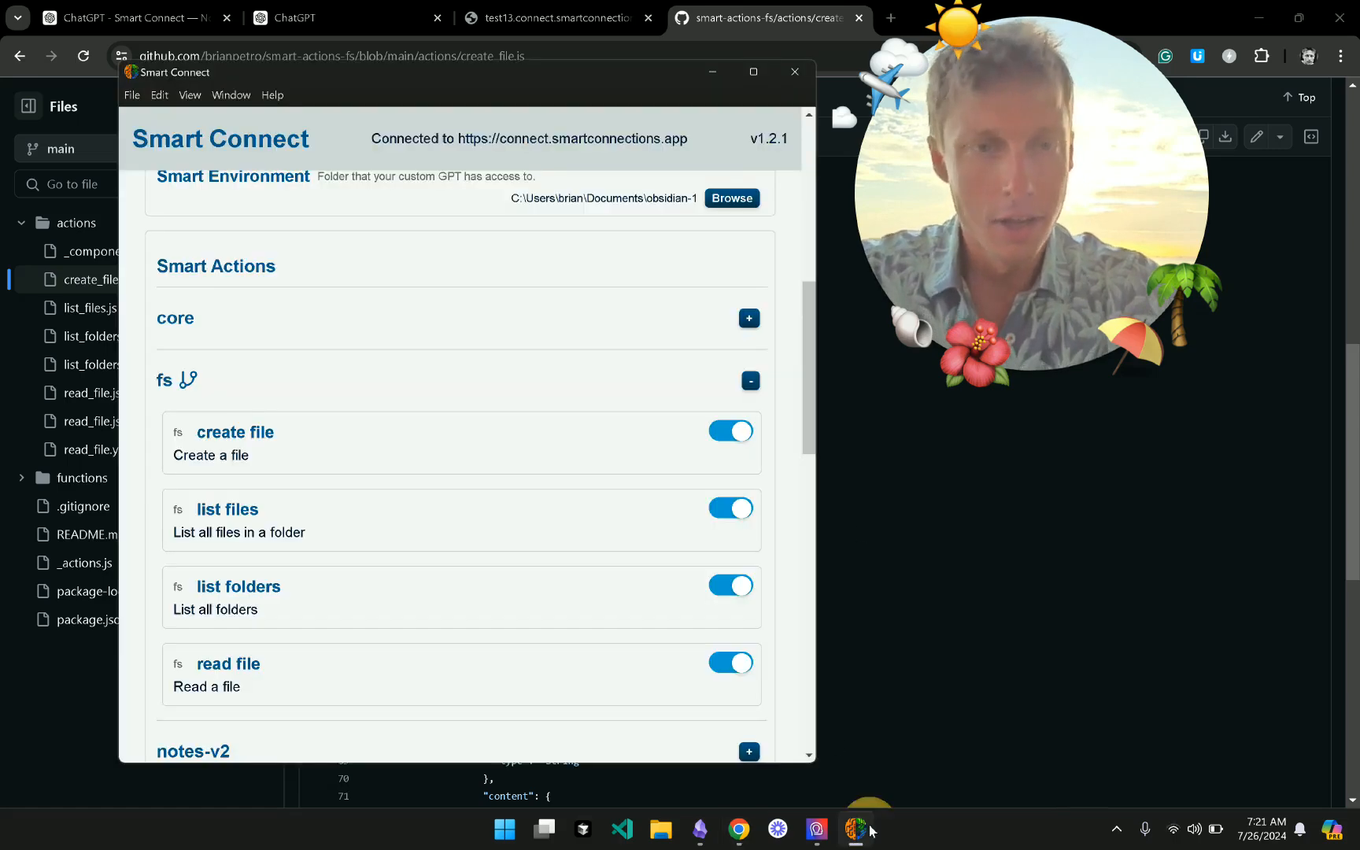
scroll(302, 355, "down", 1)
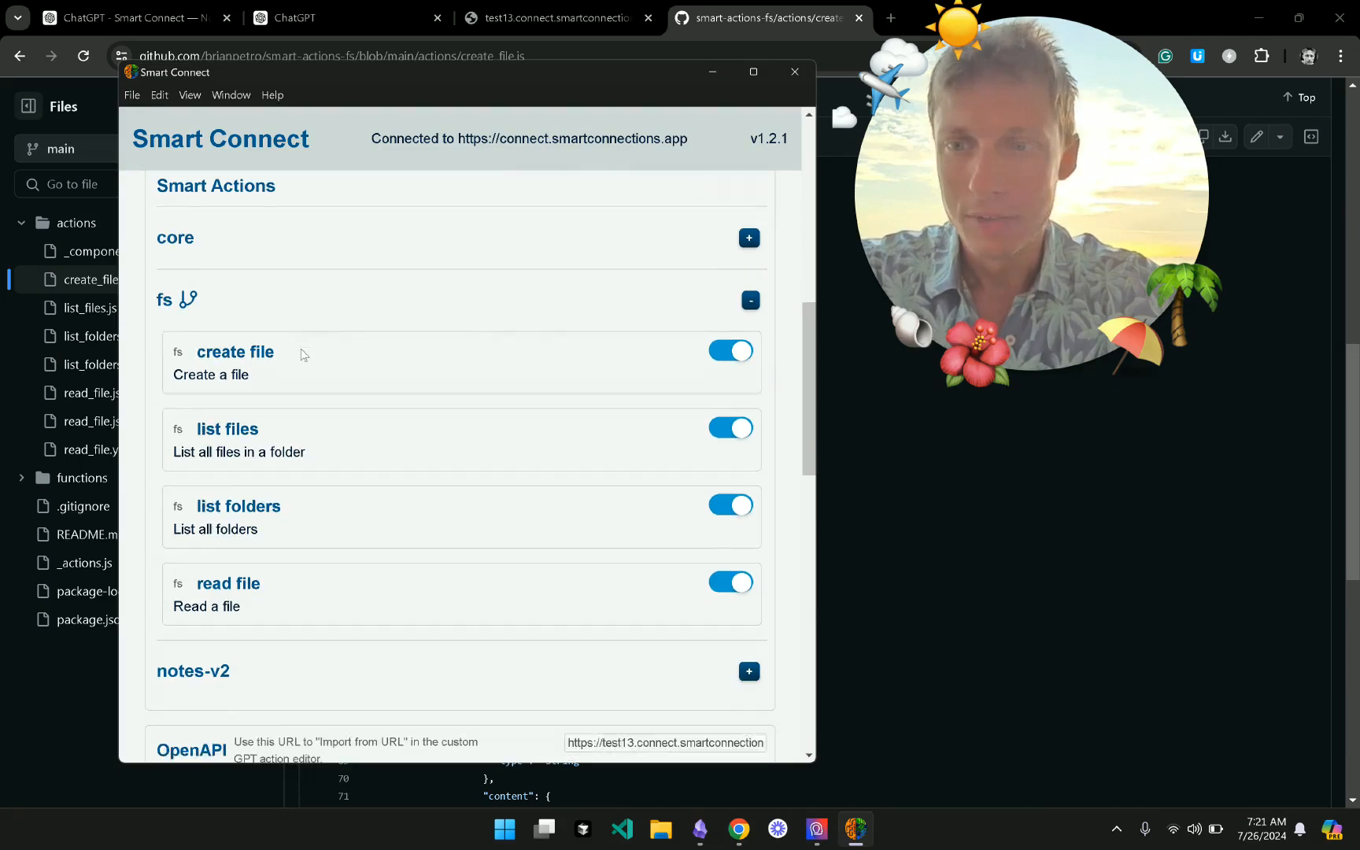
left_click(435, 291)
left_click(308, 240)
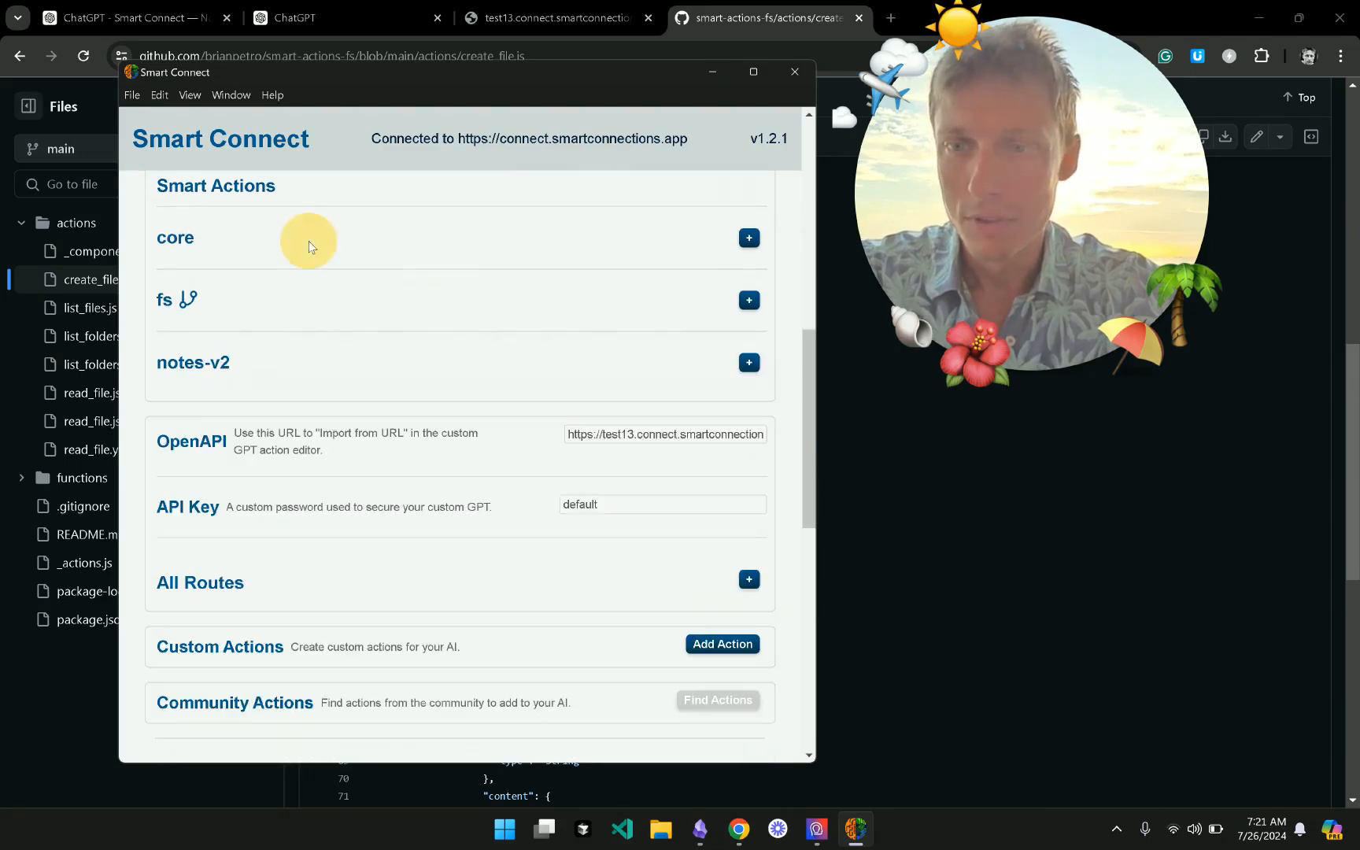
scroll(315, 381, "down", 4)
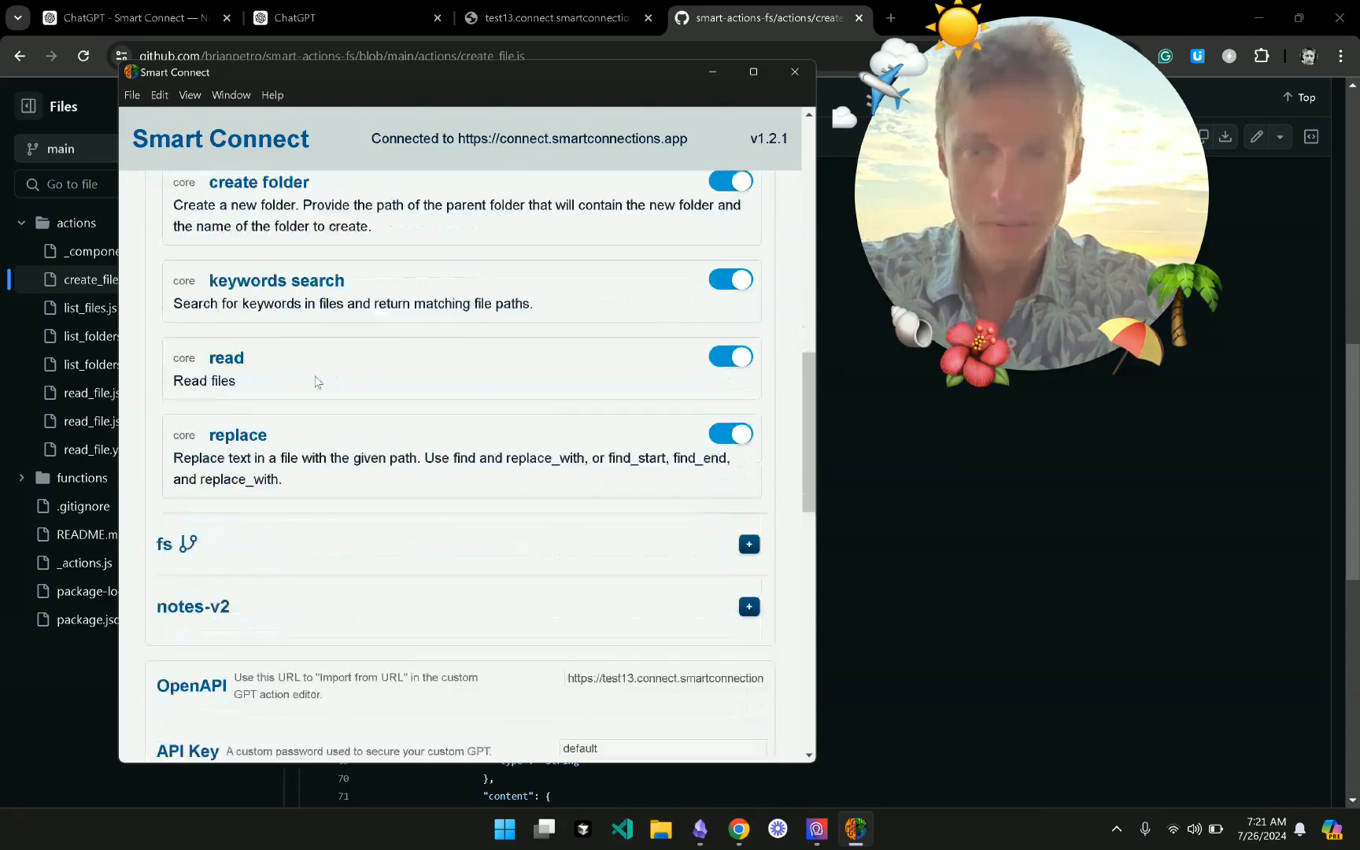
scroll(316, 379, "up", 3)
scroll(315, 376, "up", 1)
left_click(317, 350)
- Expand the fs actions list, look through its actions, and collapse it again
scroll(331, 284, "down", 1)
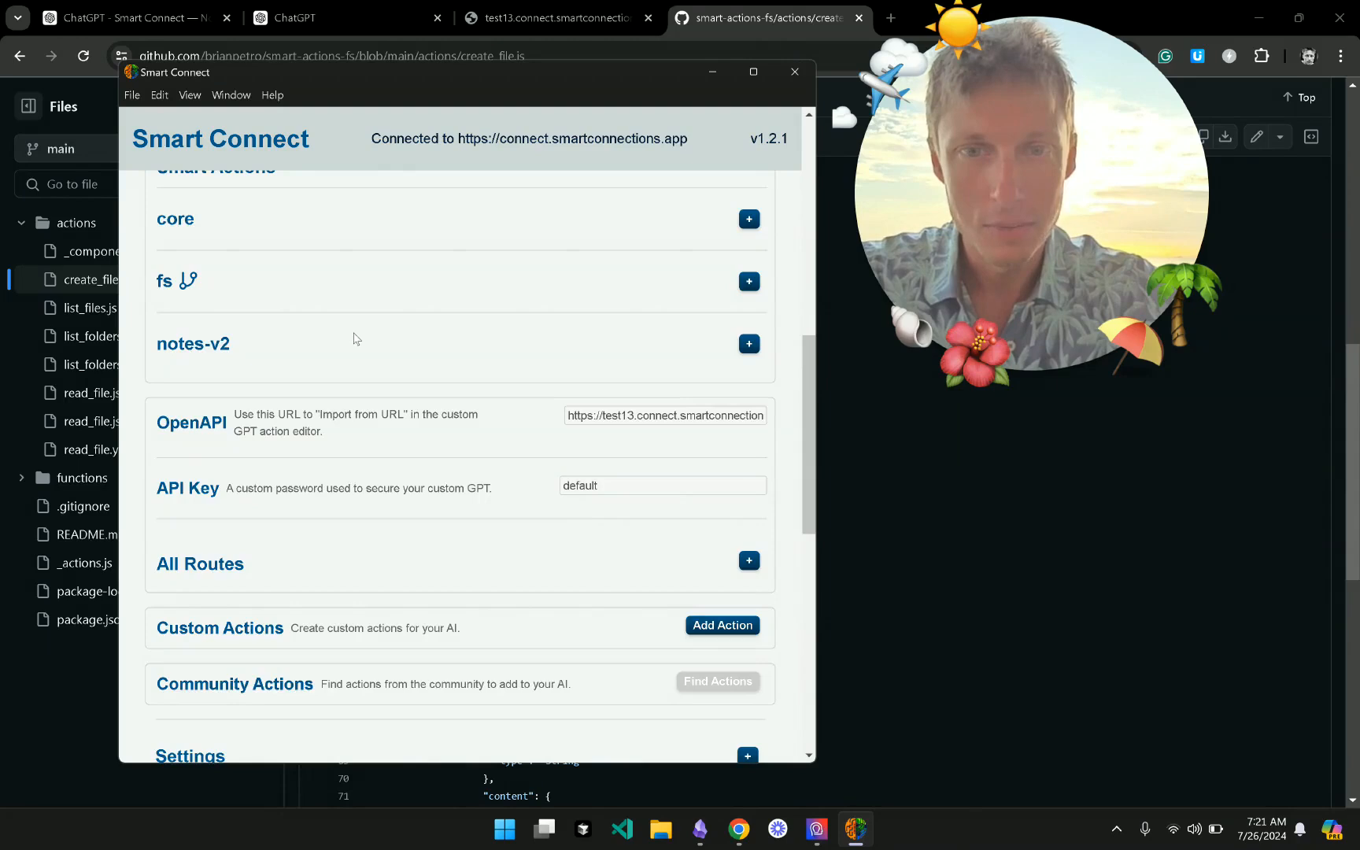
left_click(408, 292)
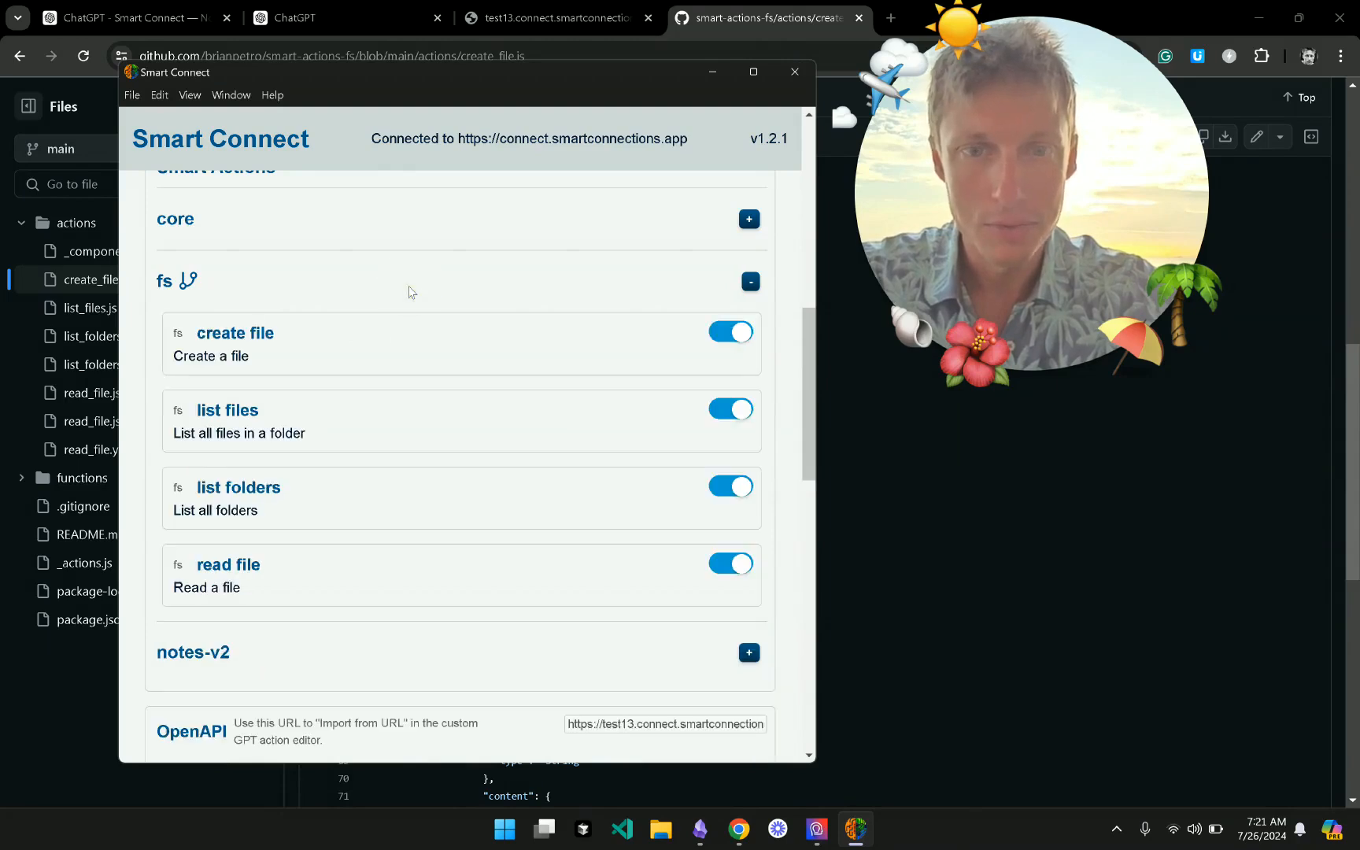
scroll(467, 450, "down", 1)
scroll(466, 450, "down", 2)
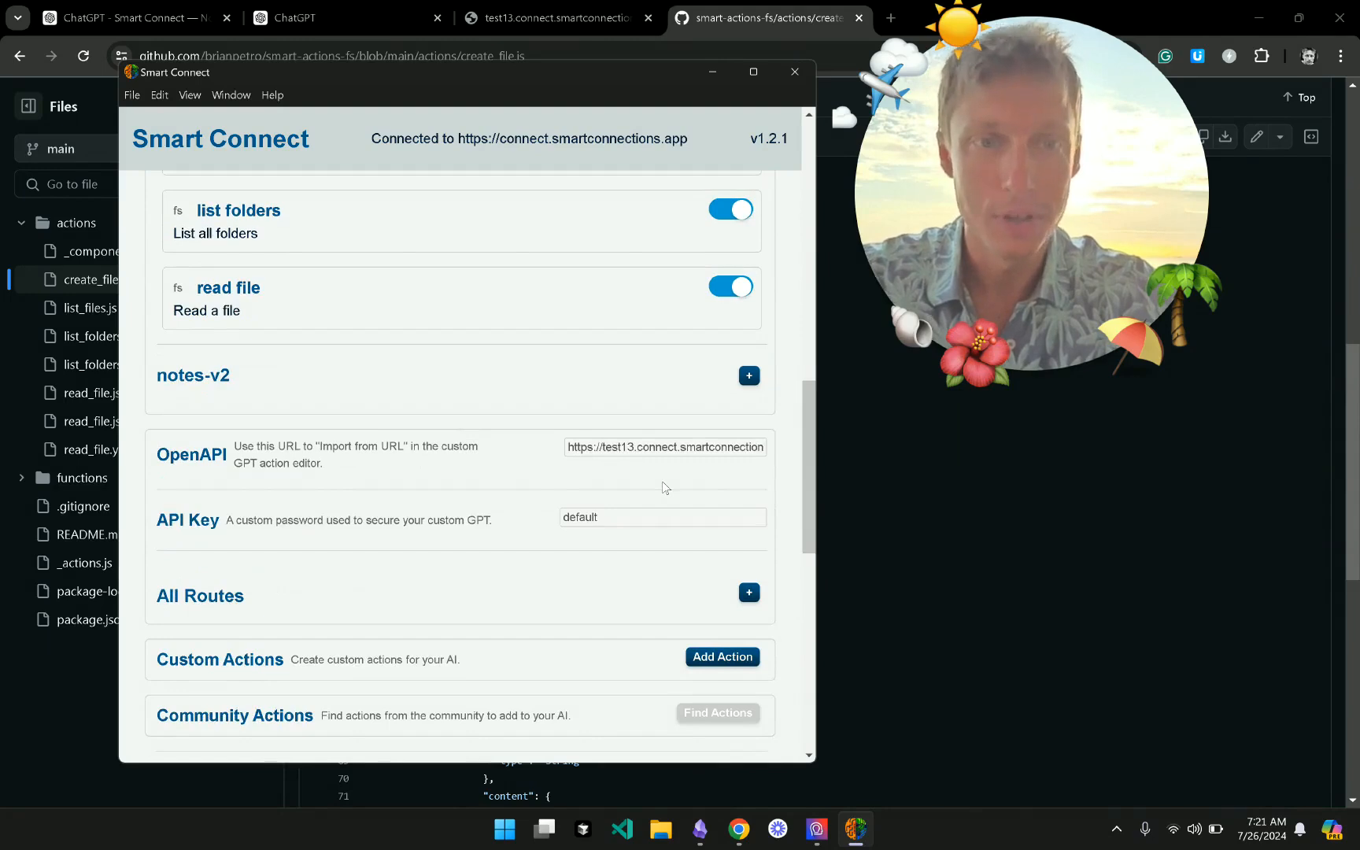
scroll(662, 487, "up", 4)
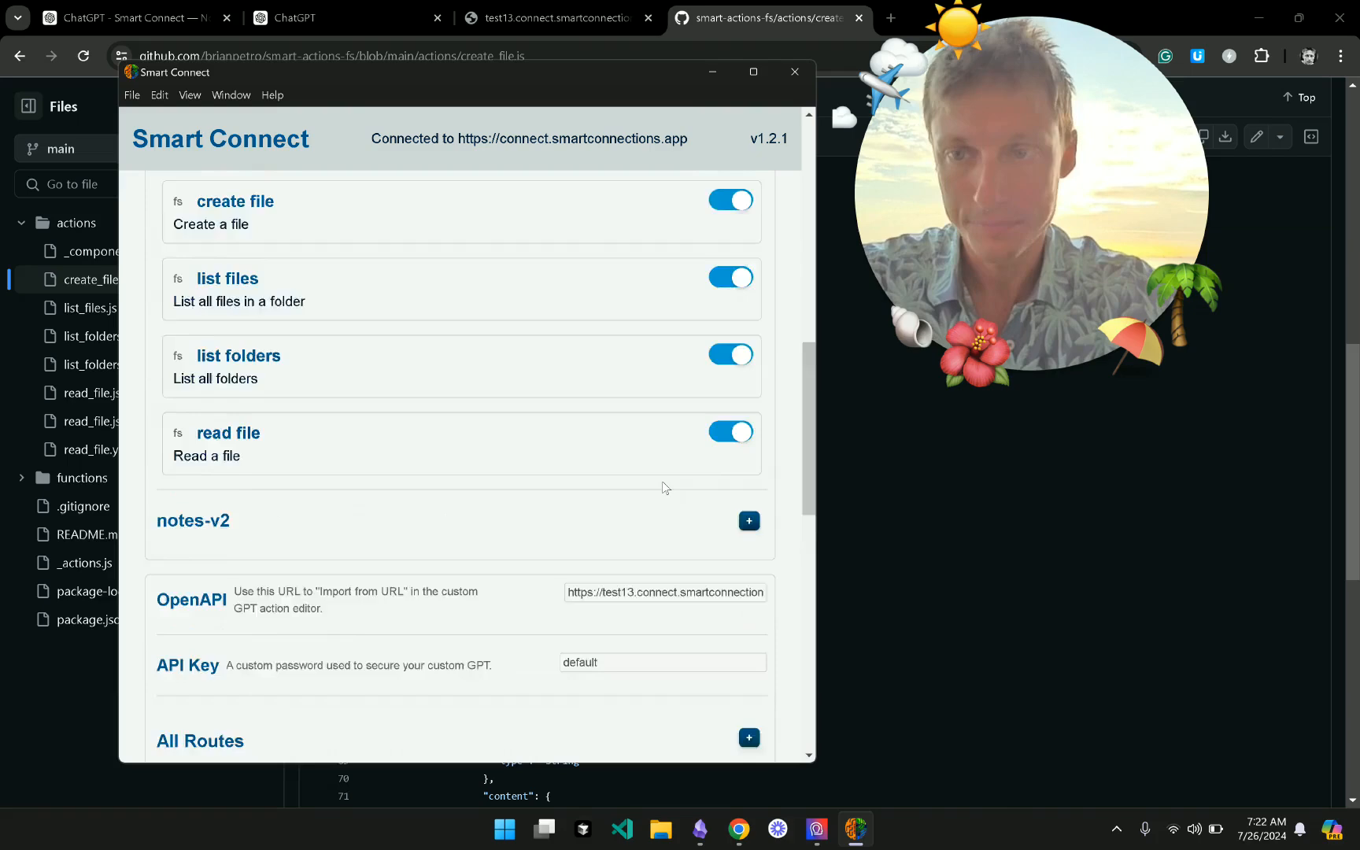
left_click(707, 355)
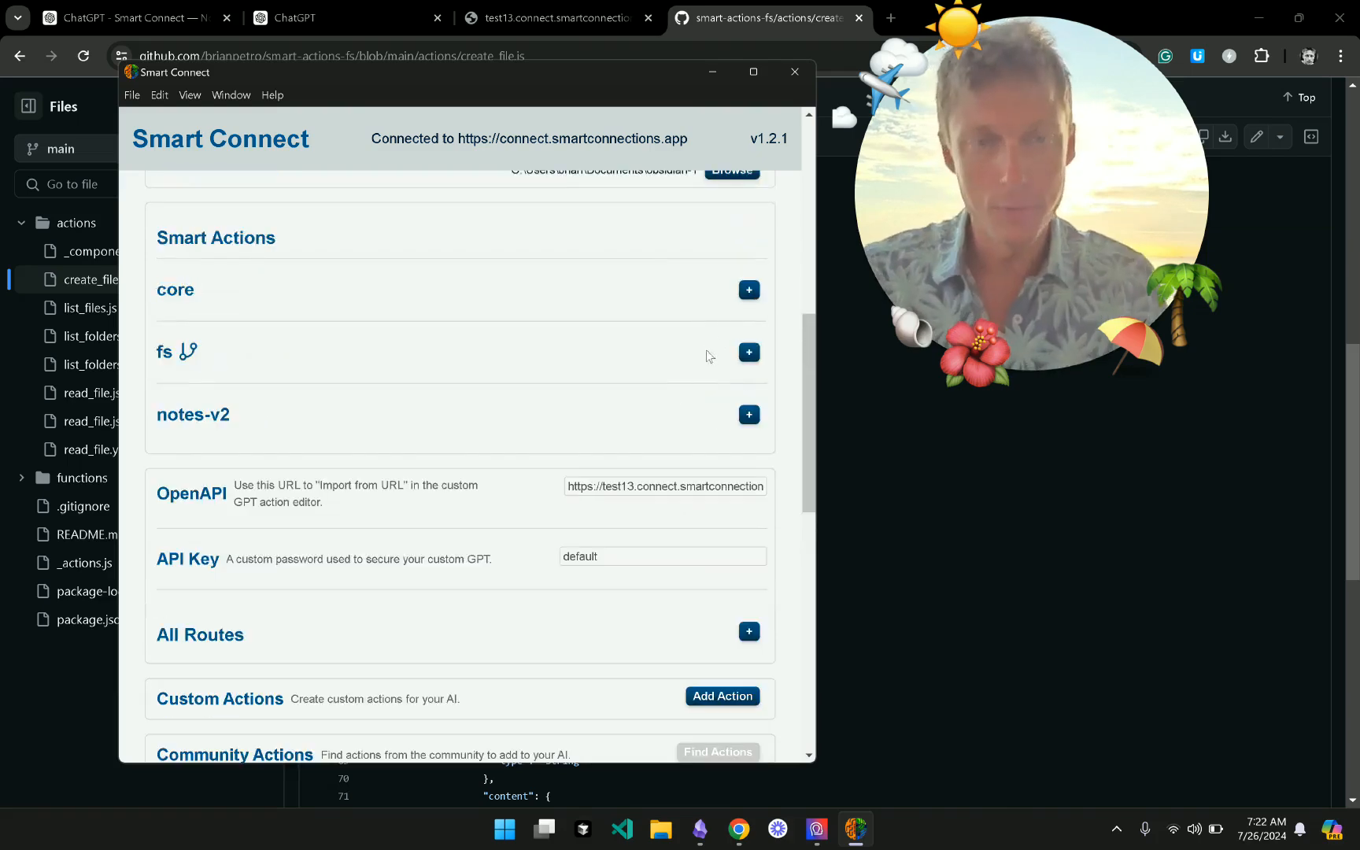
scroll(705, 349, "up", 6)
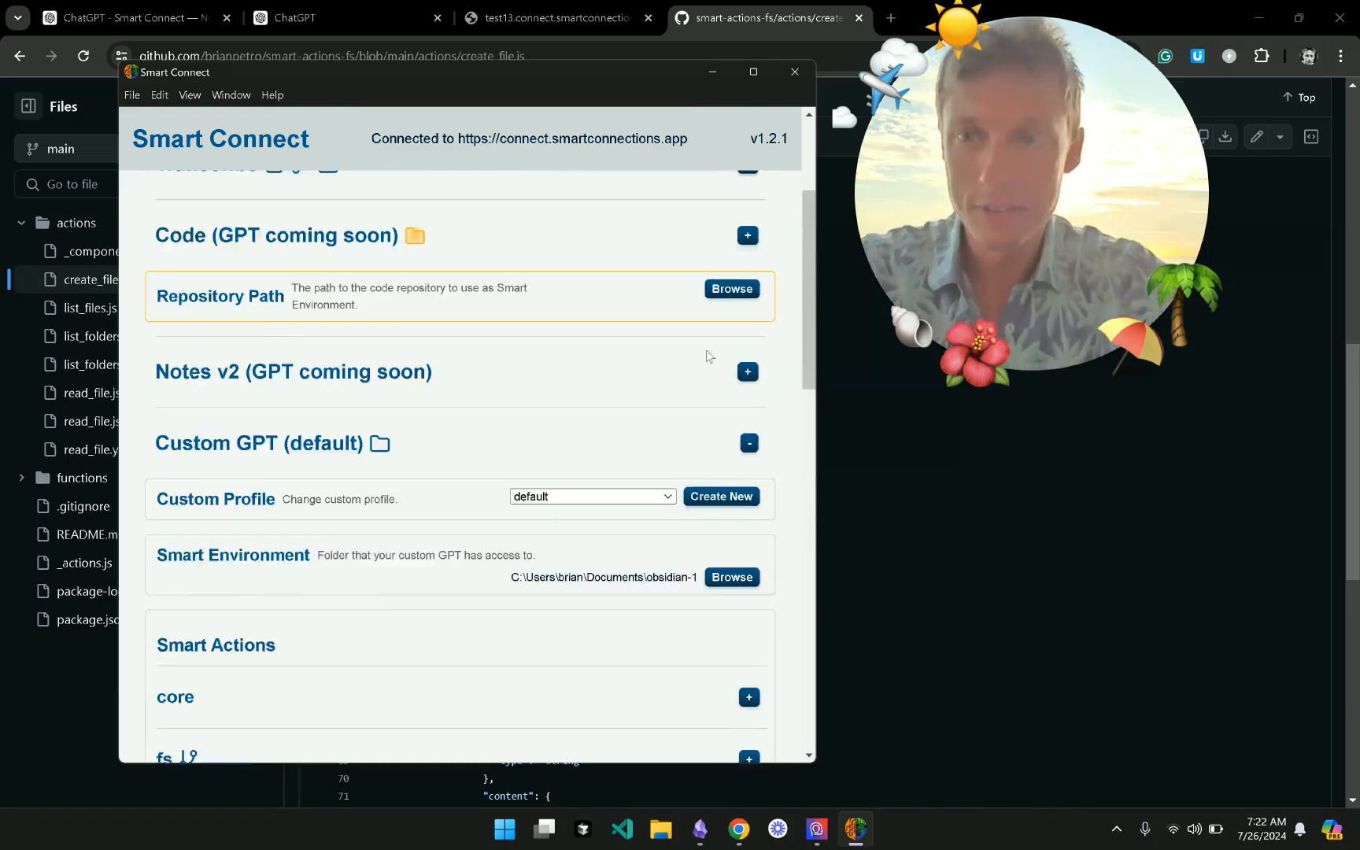
scroll(705, 349, "up", 1)
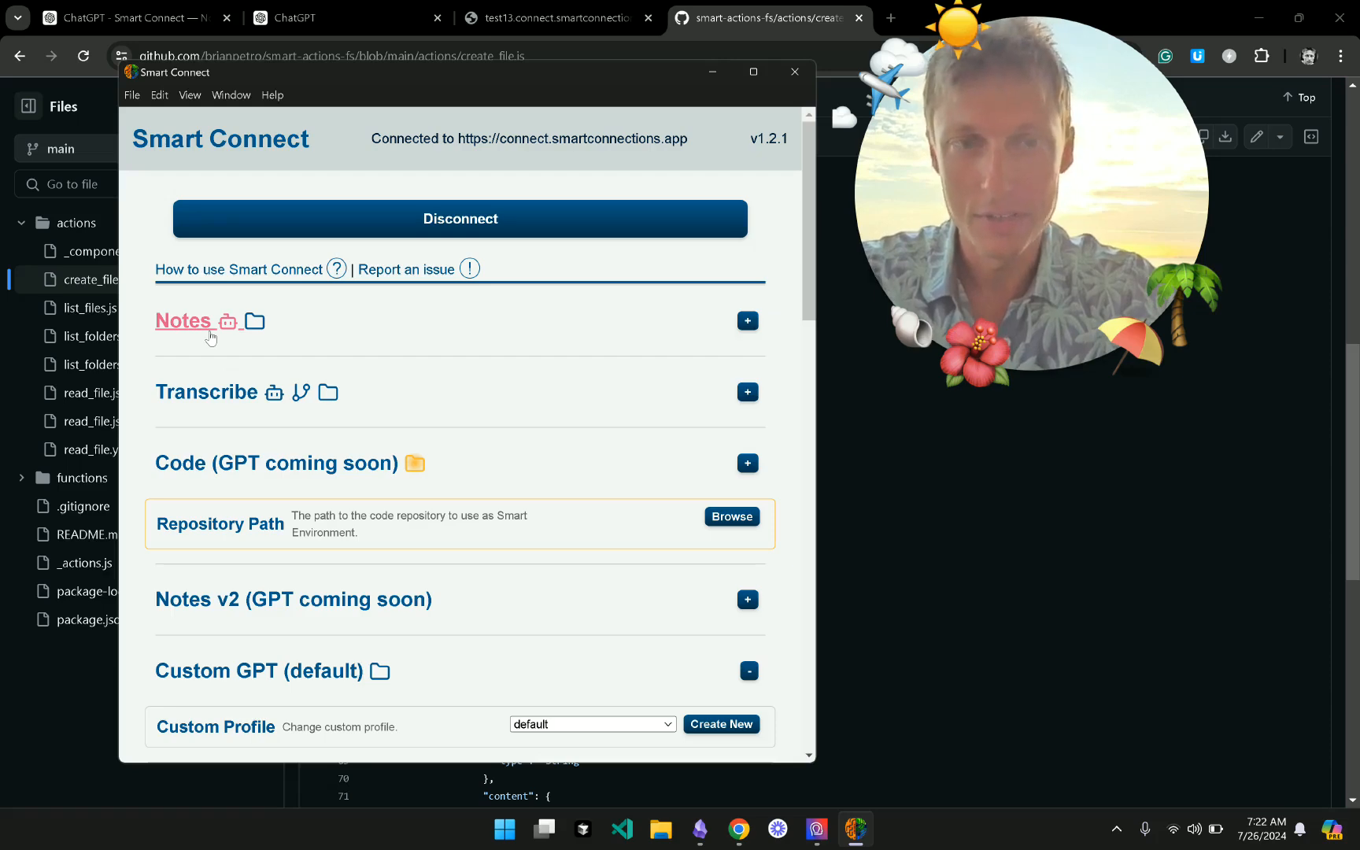
- Create a new custom profile and restart Smart Connect
scroll(313, 424, "down", 2)
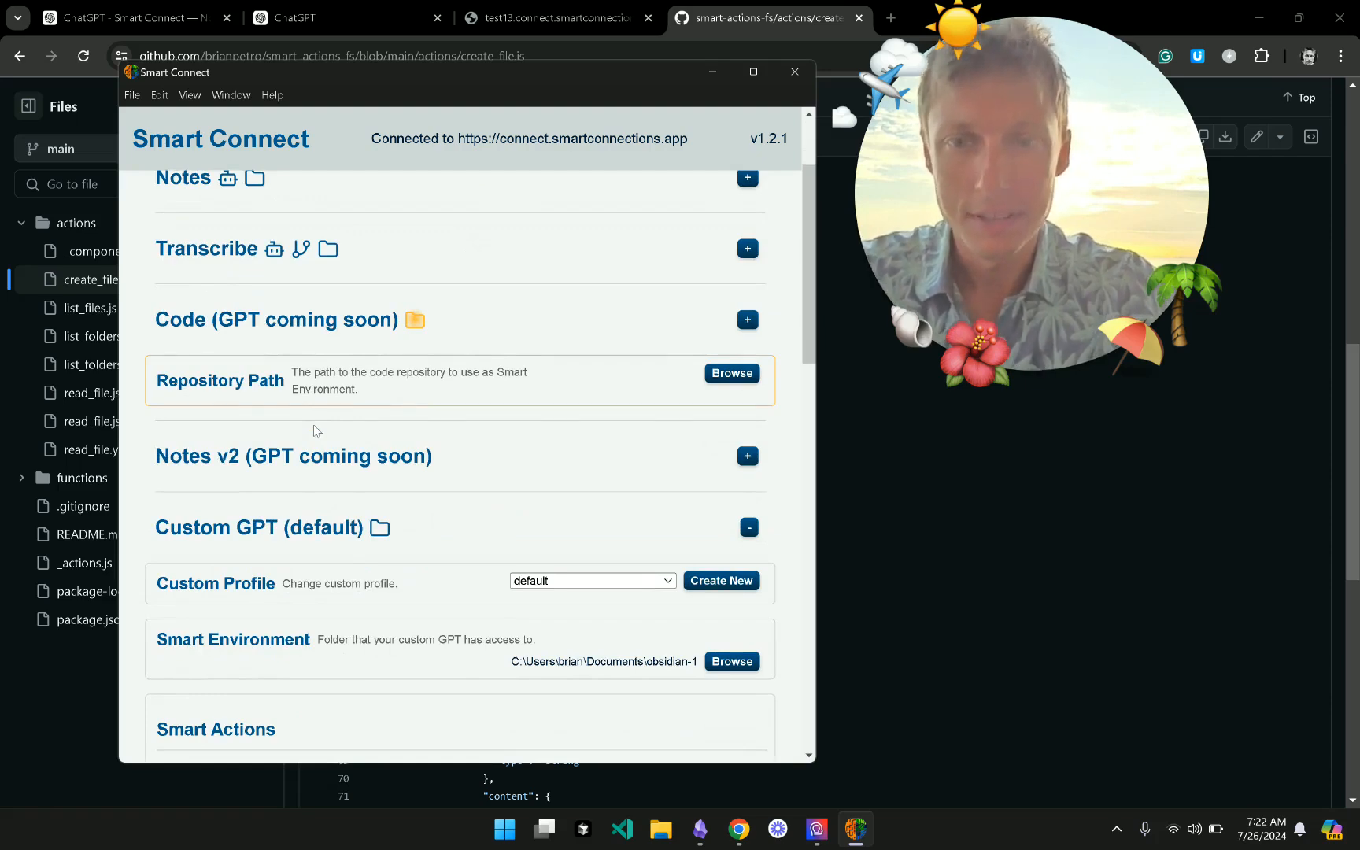
scroll(313, 425, "down", 1)
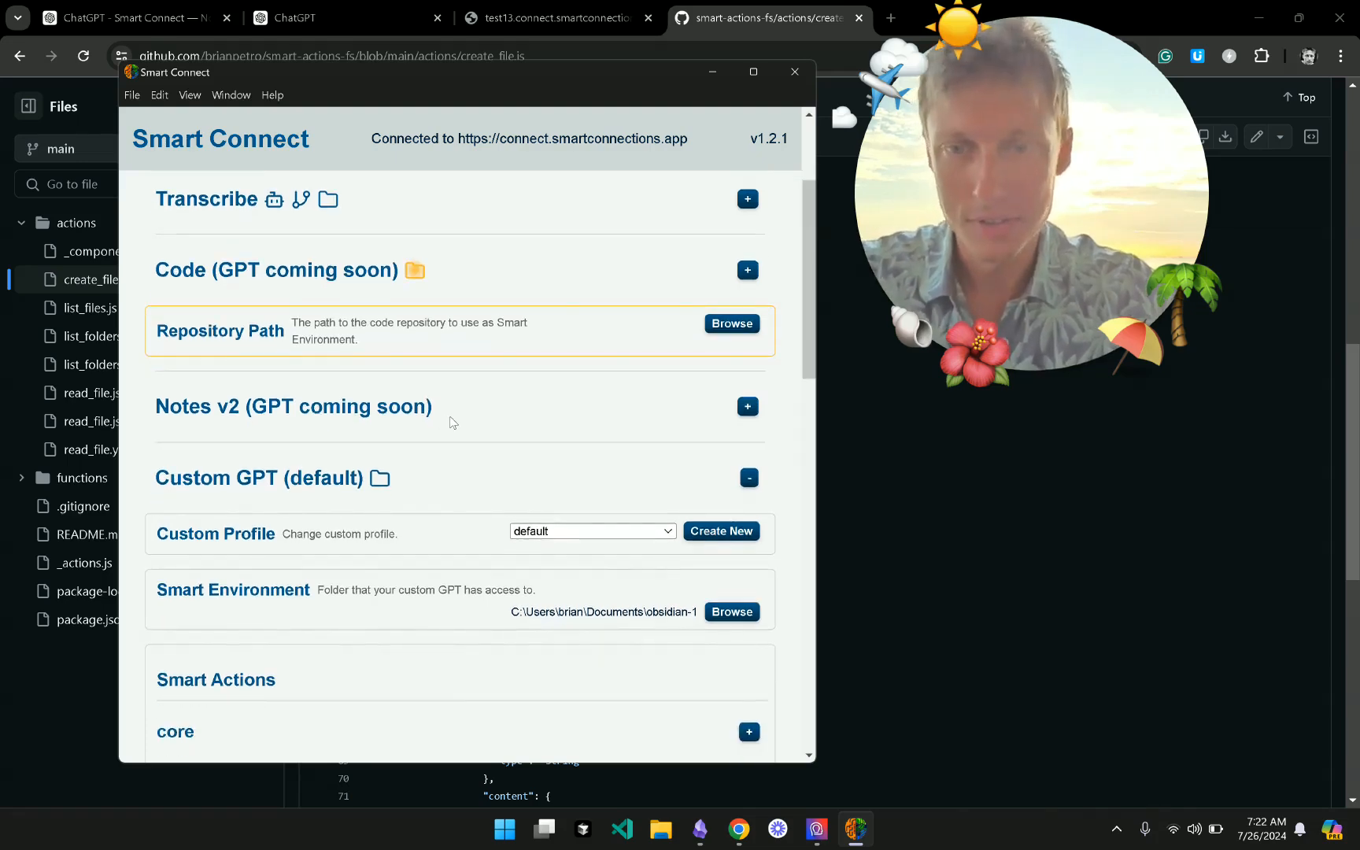
scroll(453, 494, "down", 3)
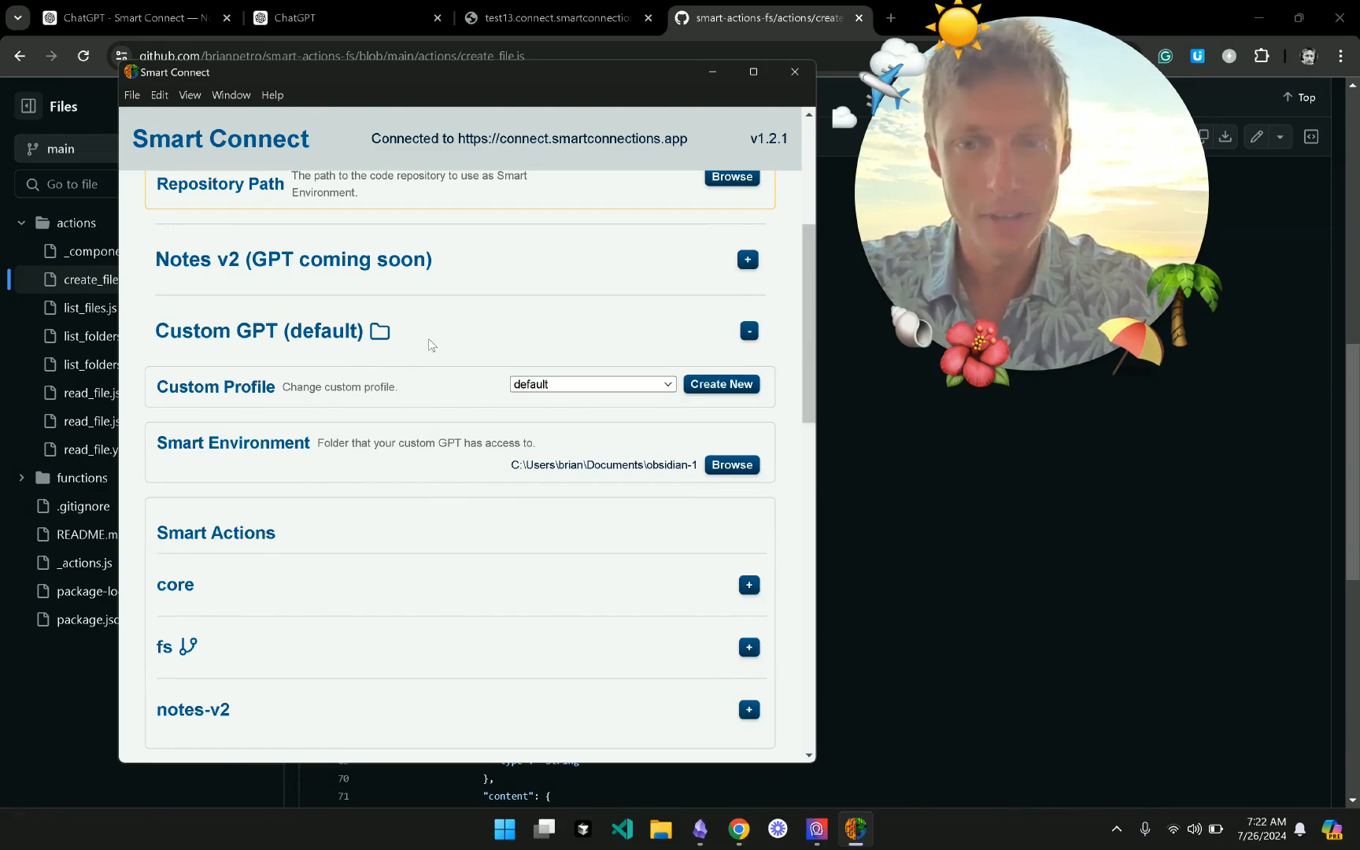
scroll(417, 338, "down", 3)
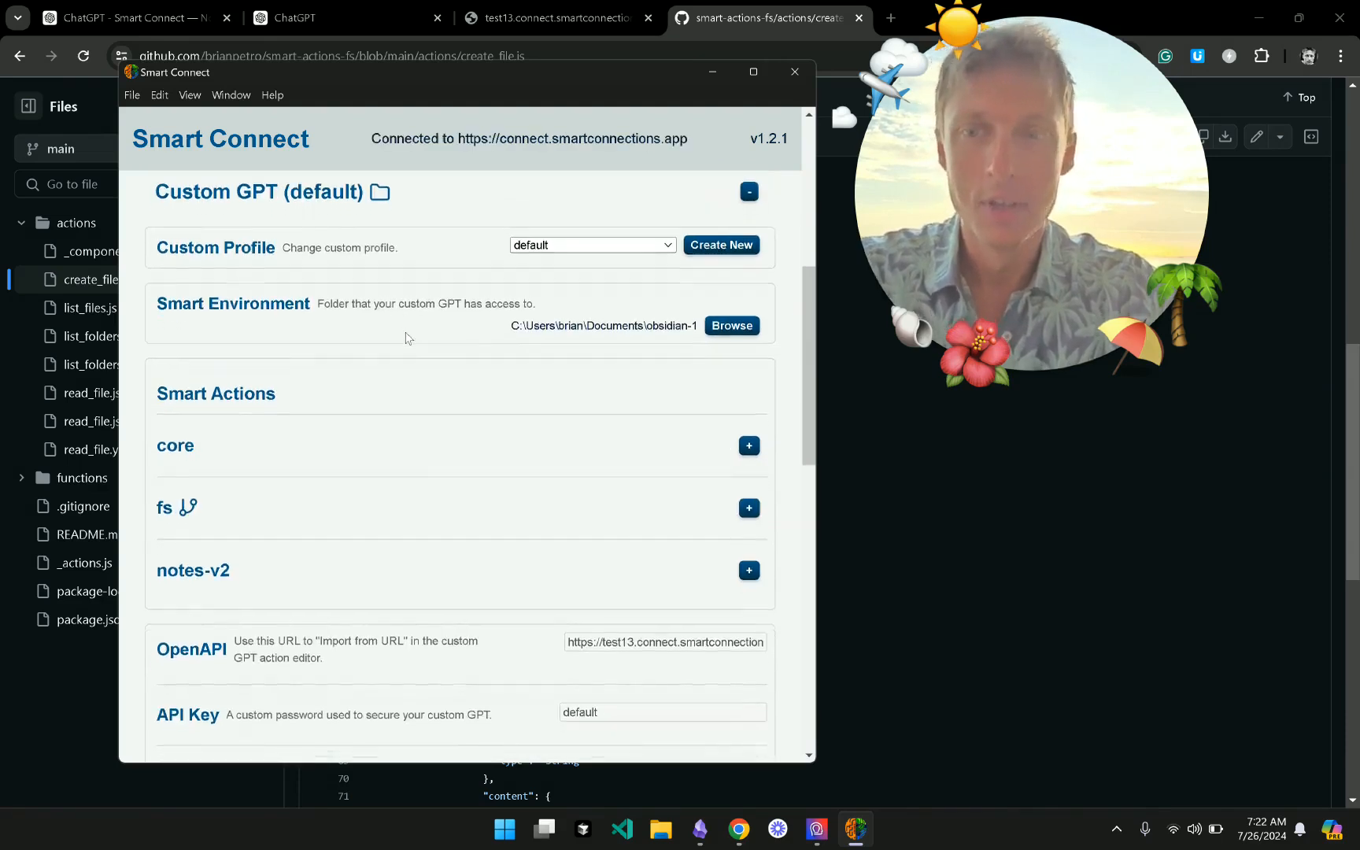
scroll(407, 337, "up", 2)
scroll(407, 336, "down", 1)
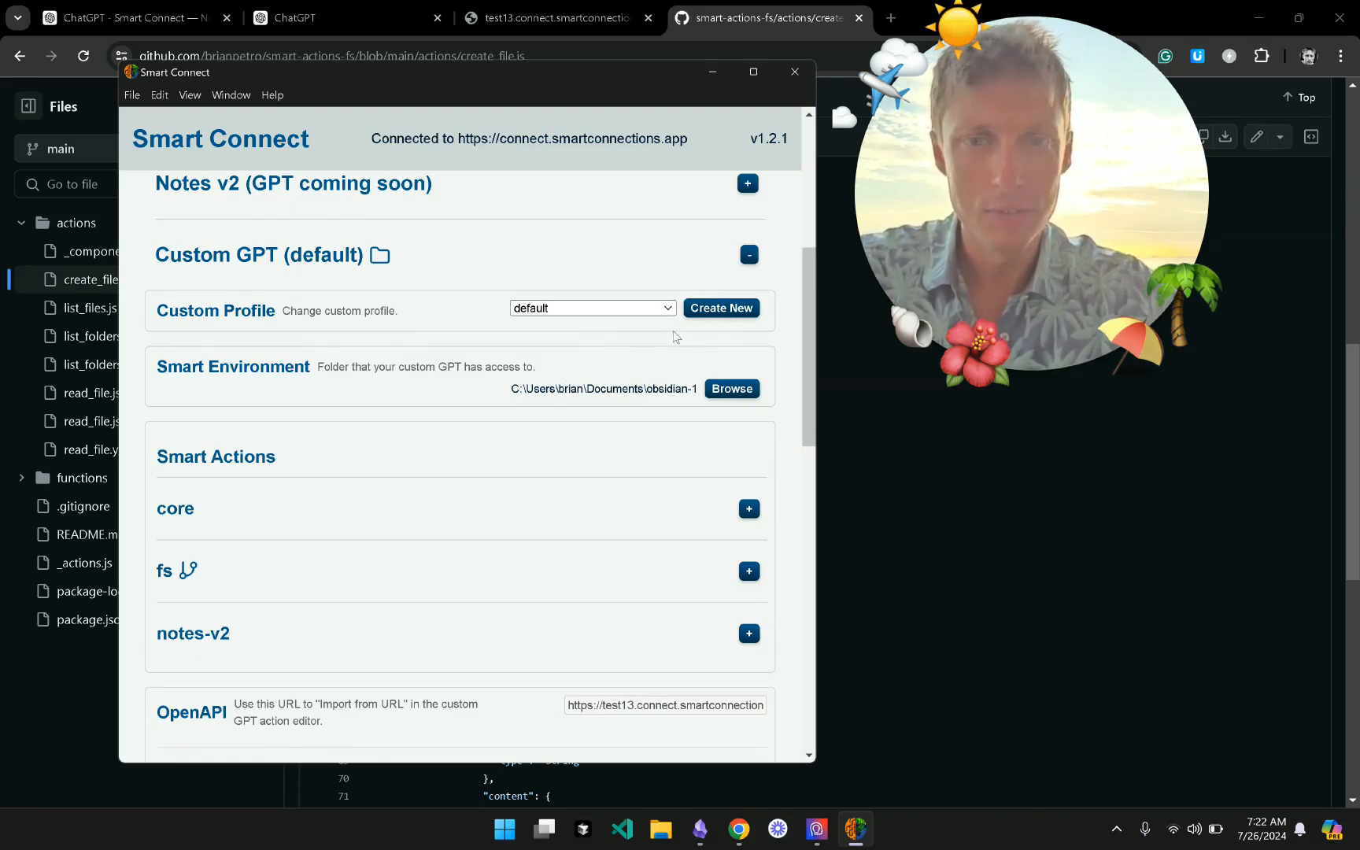
left_click(721, 311)
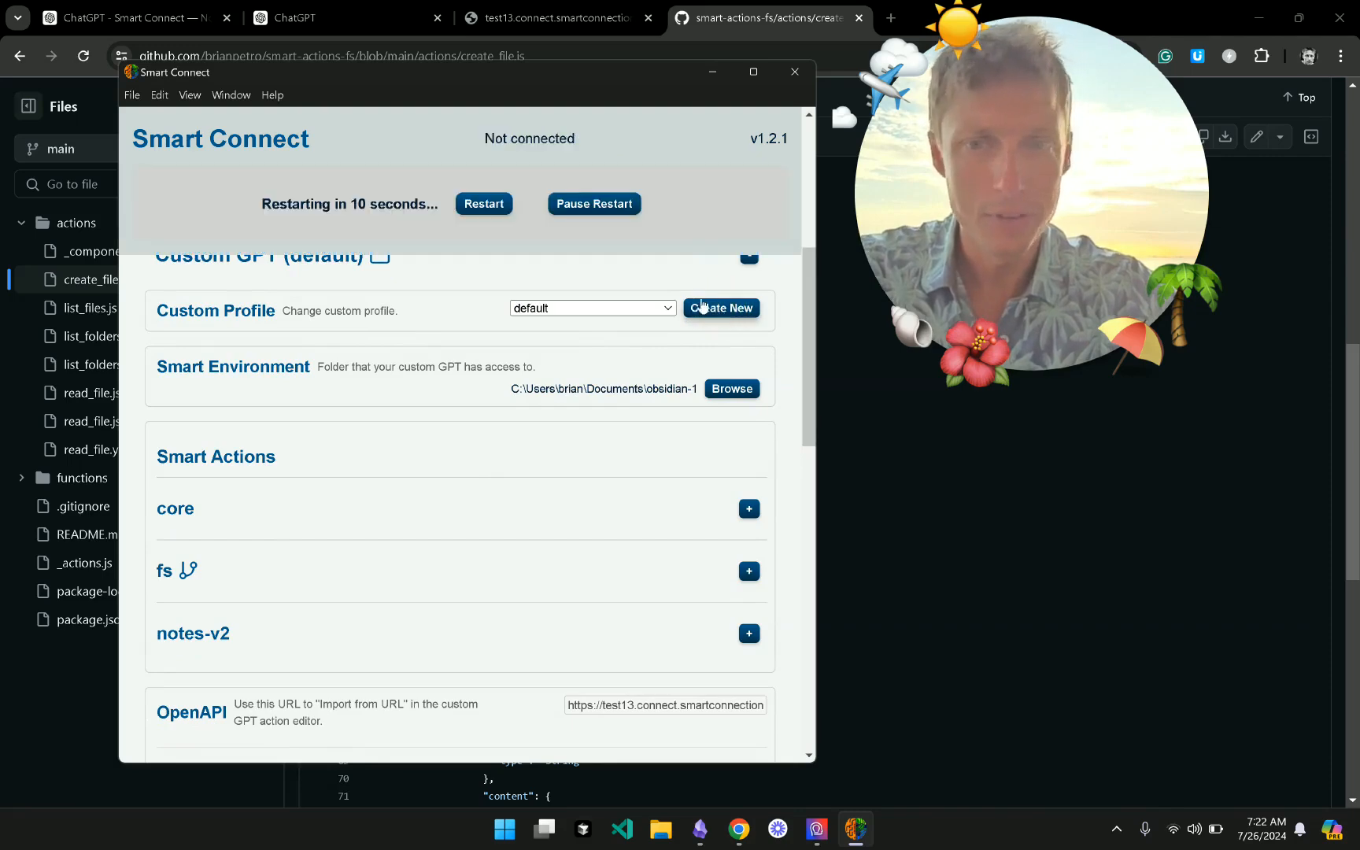
left_click(471, 200)
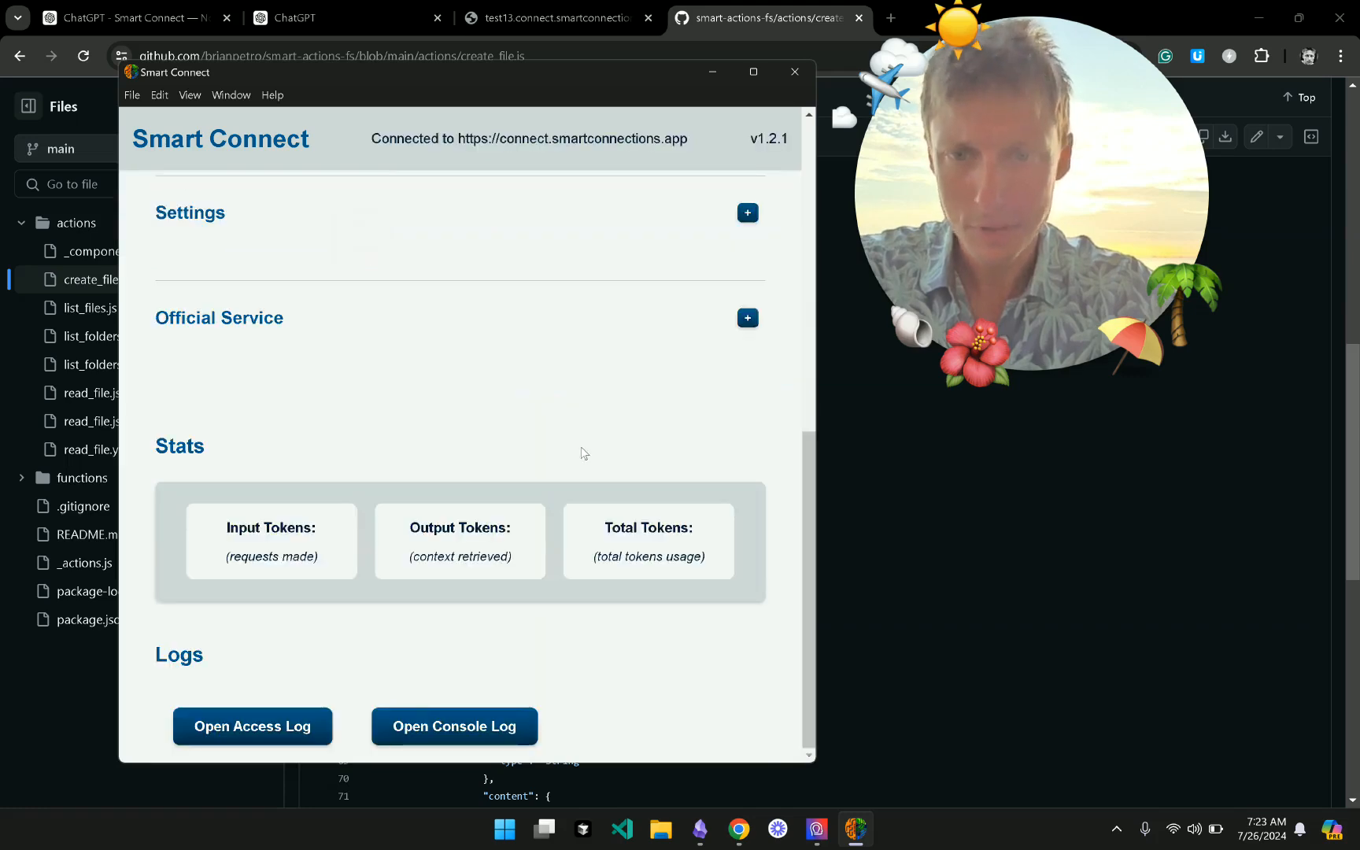
- Switch the Custom GPT custom profile to Profile 5 and restart
scroll(581, 453, "up", 6)
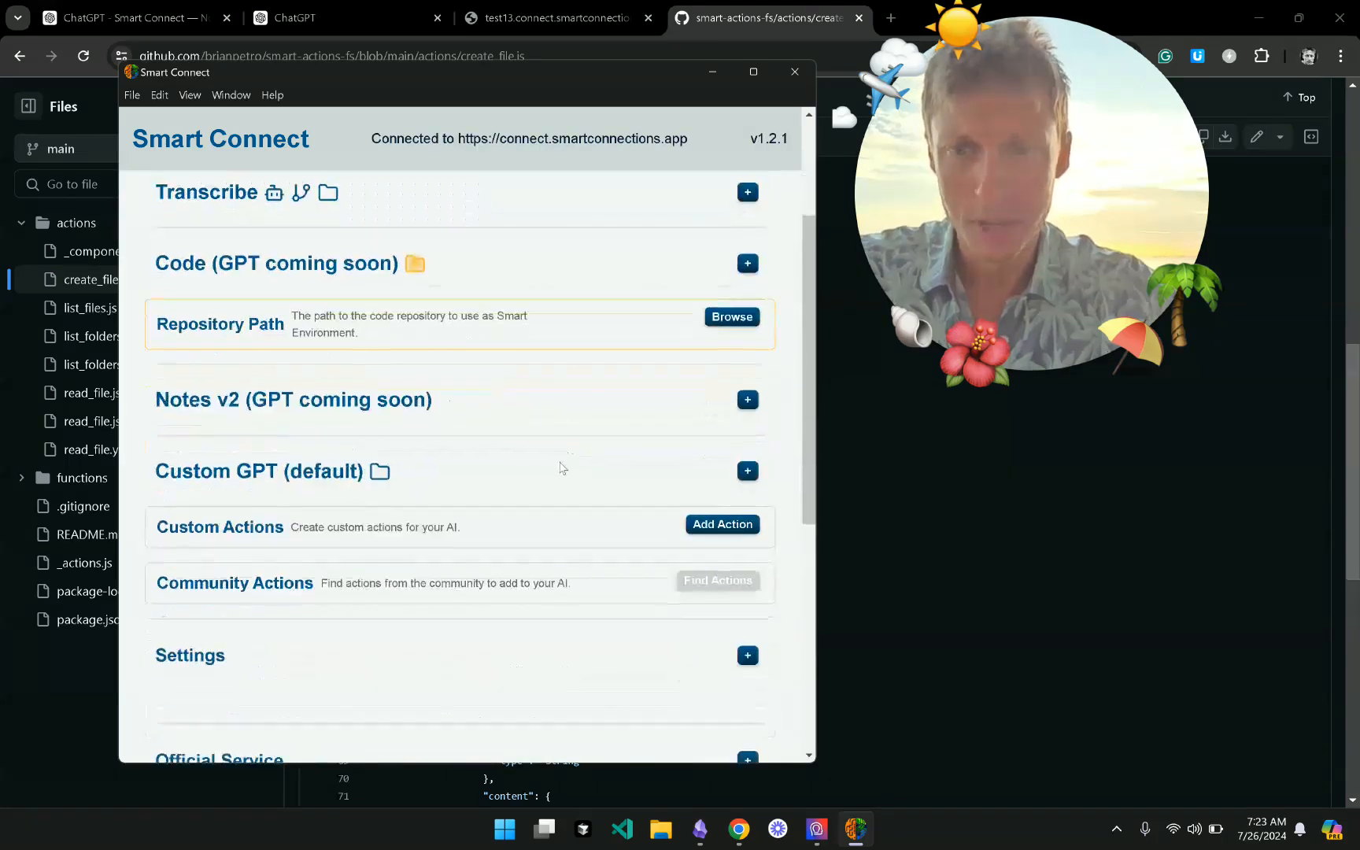
left_click(558, 464)
scroll(558, 465, "down", 1)
left_click(582, 438)
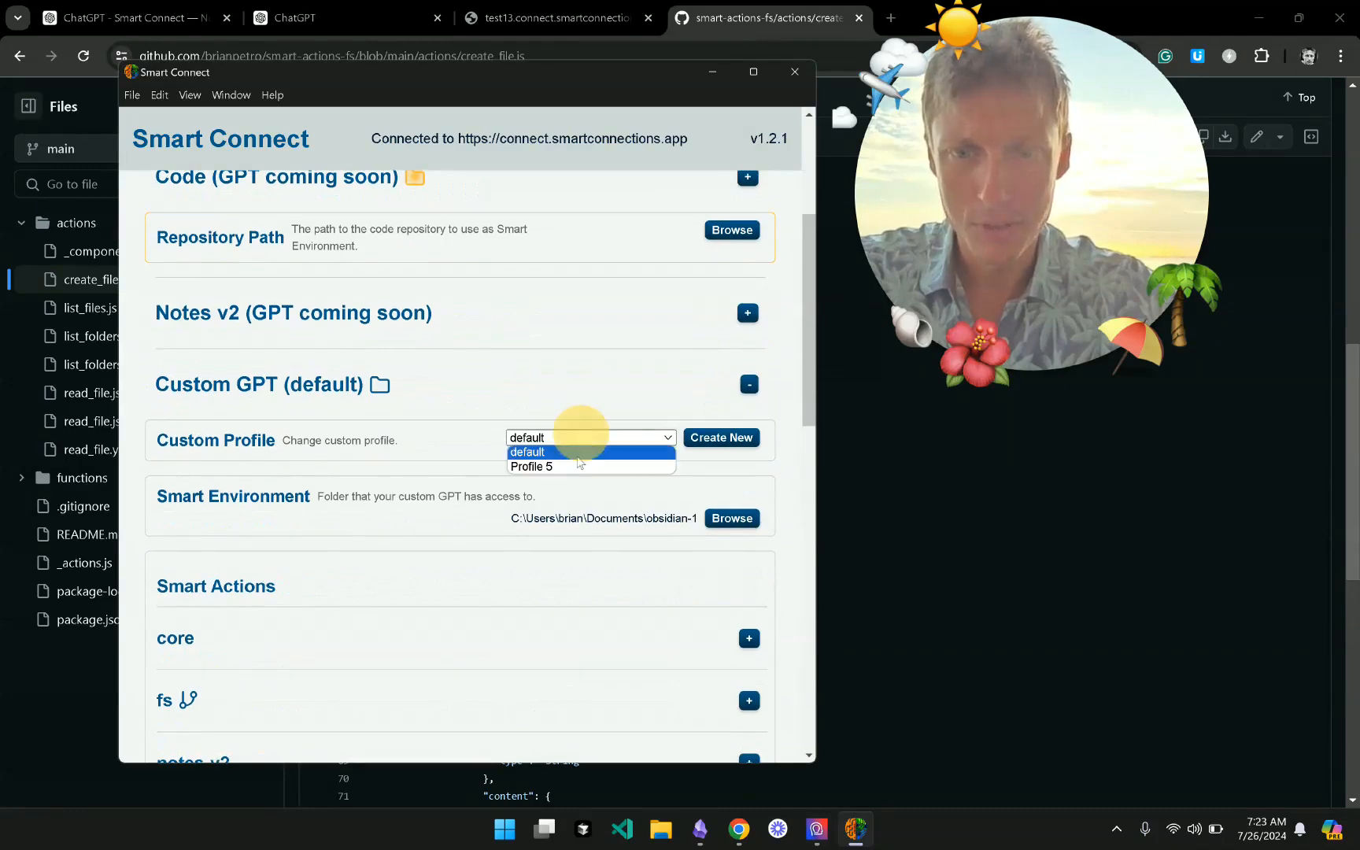
left_click(568, 464)
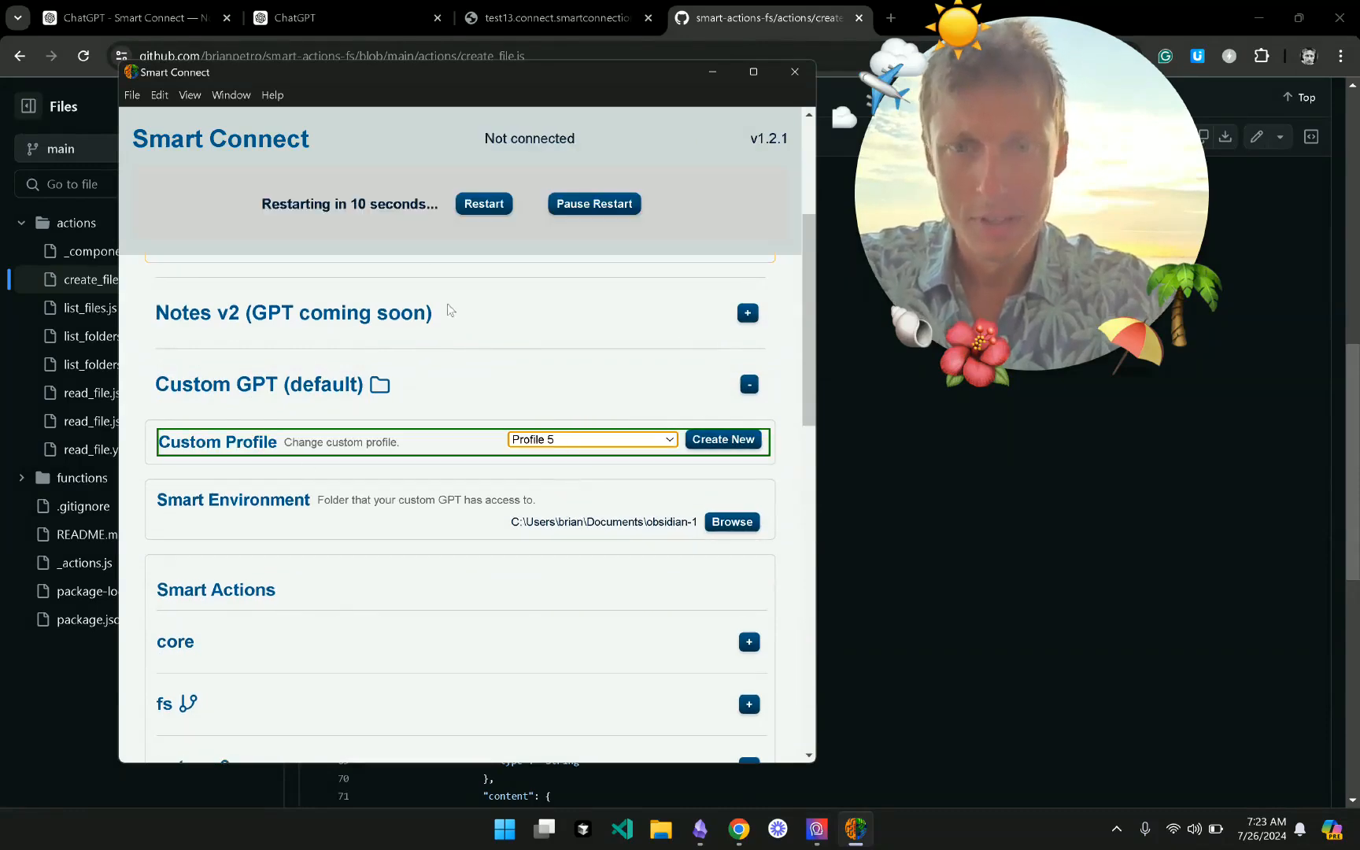
left_click(490, 201)
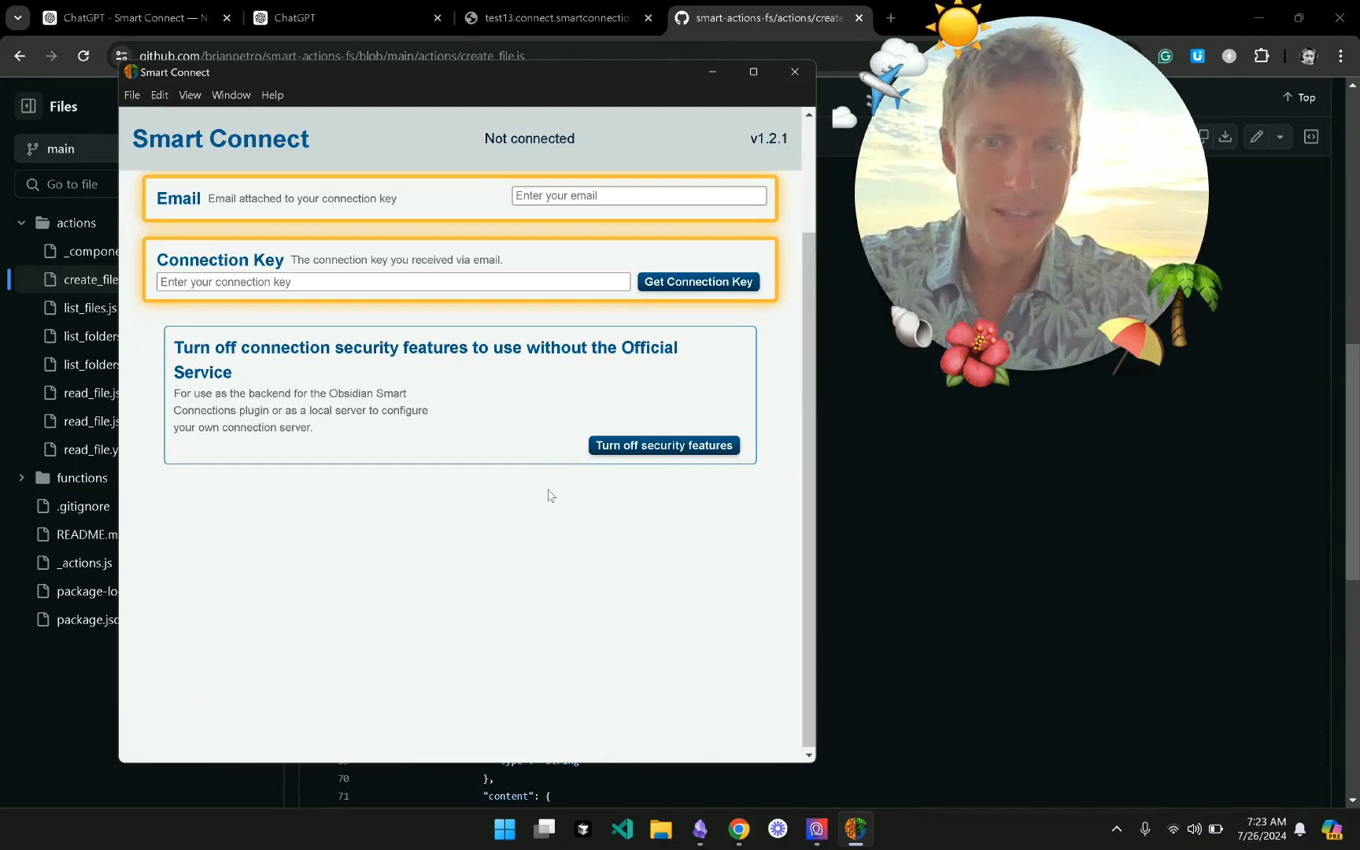
- Enter the account e-mail and connection key, then restart to connect to the service
left_click(582, 194)
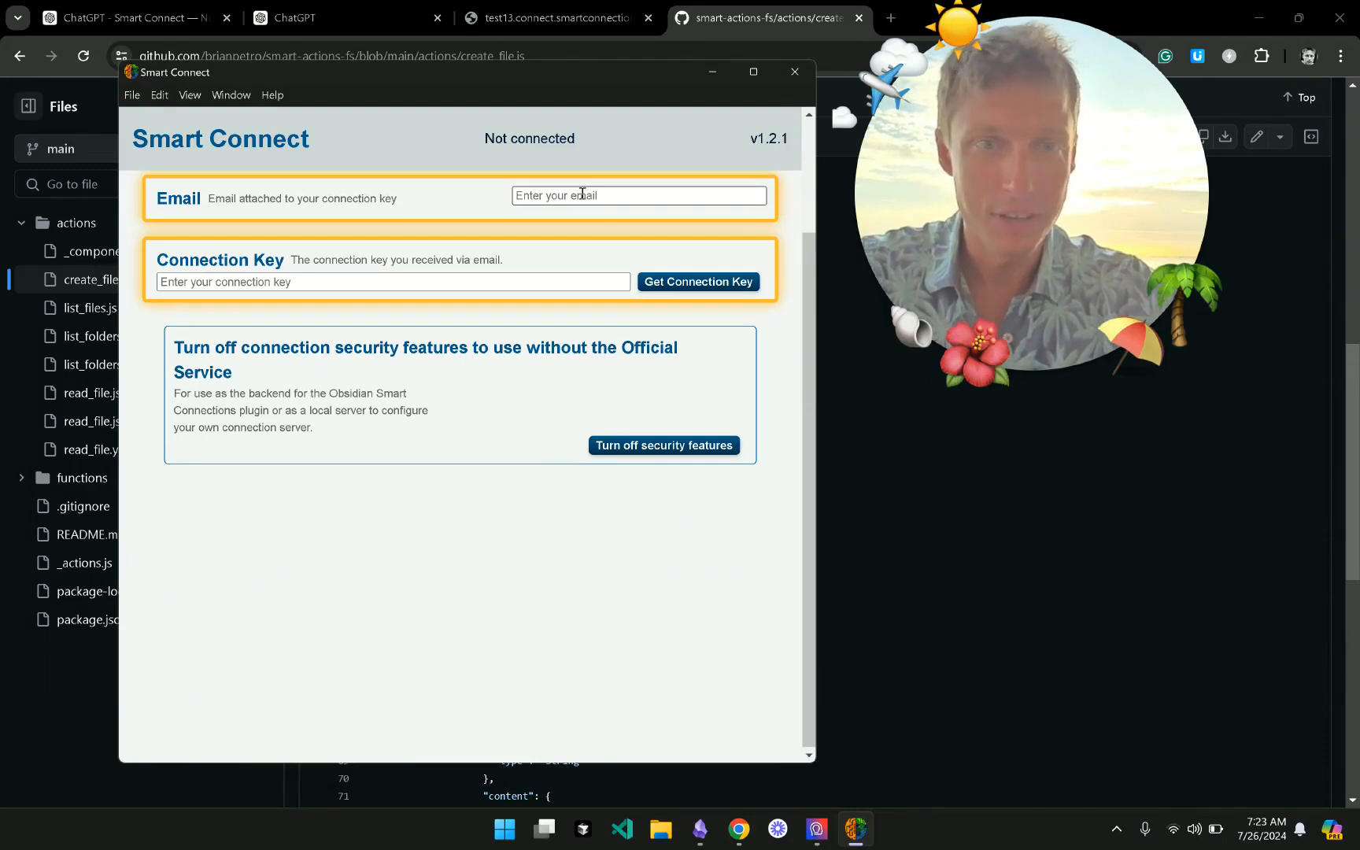
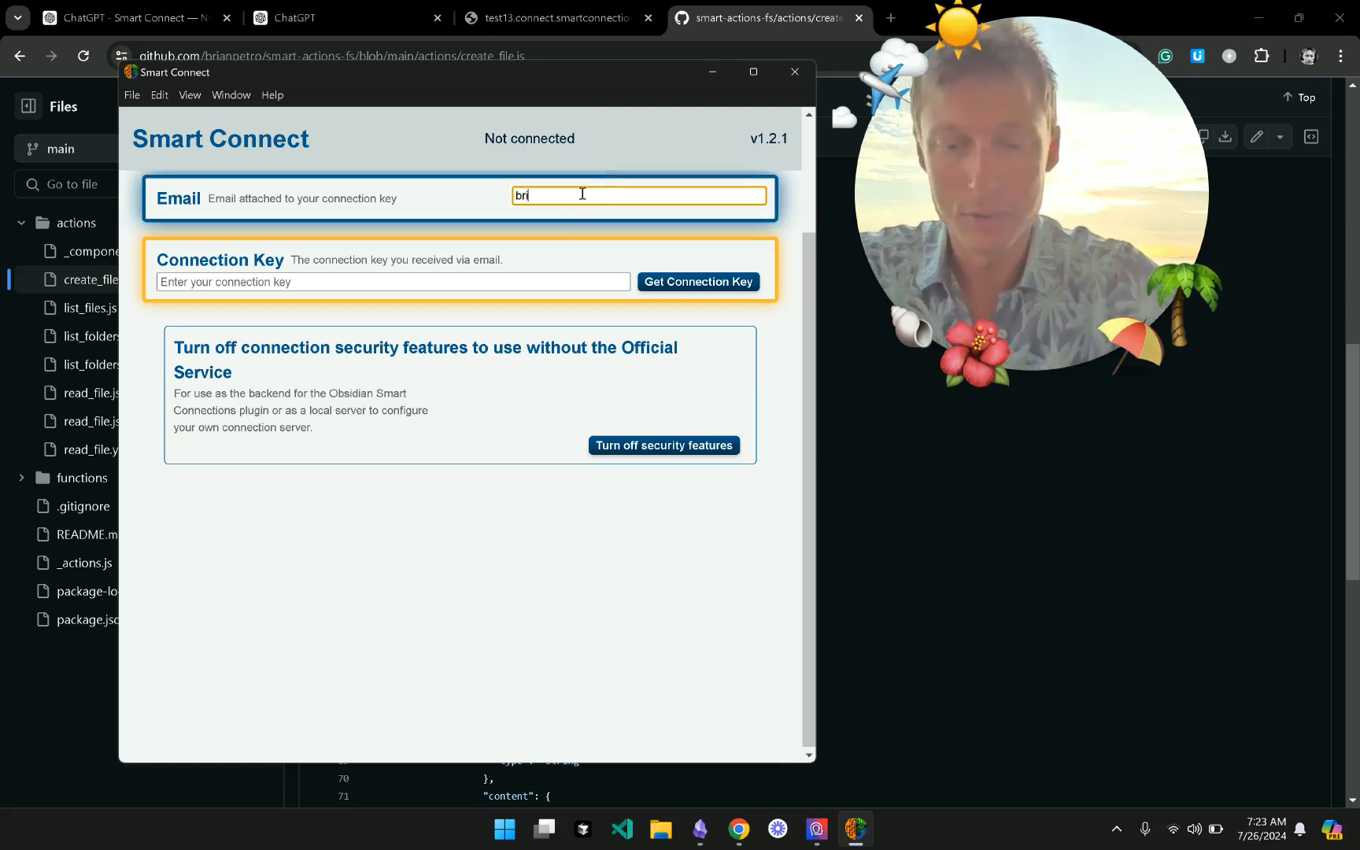
key("Tab")
type("••••")
type("•")
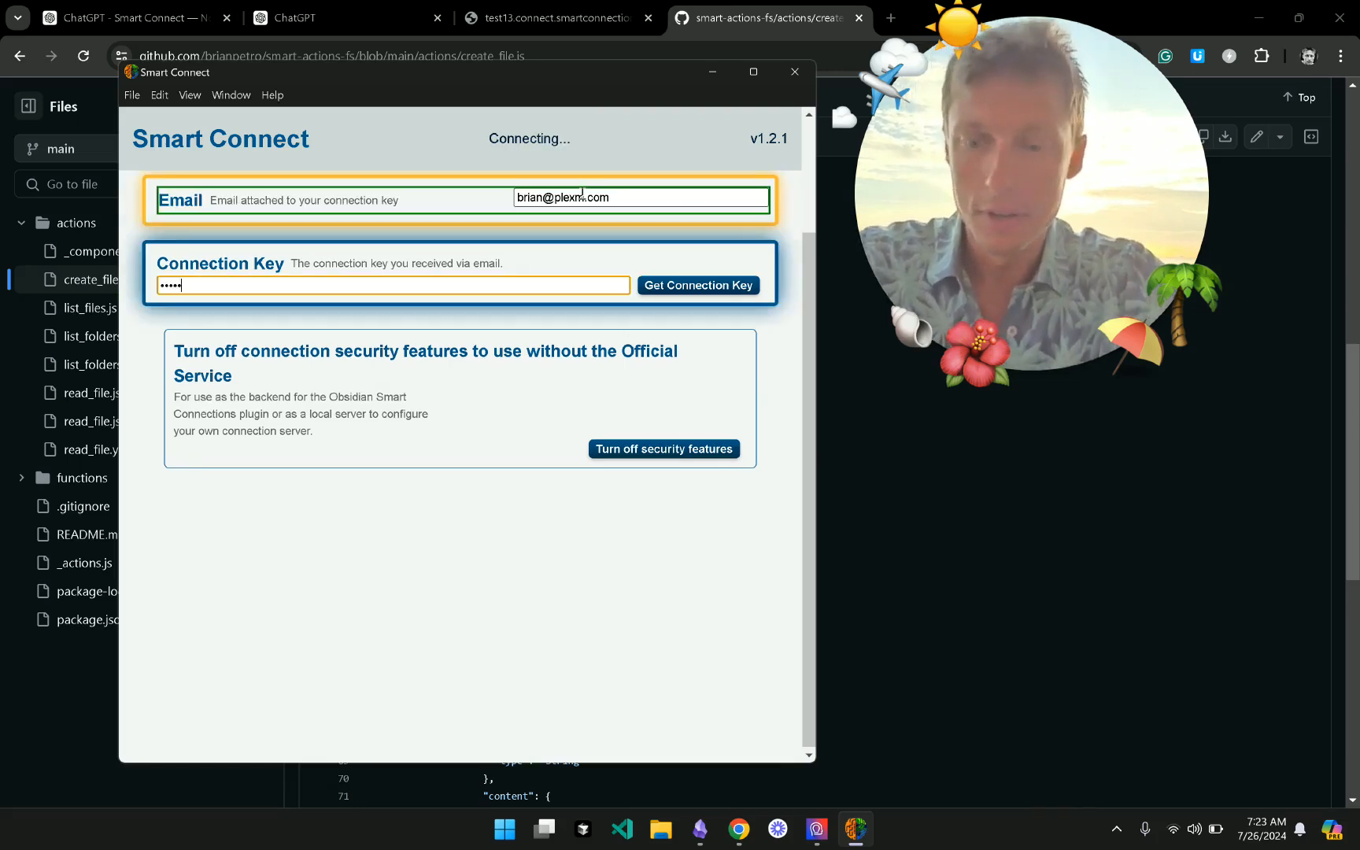
type("•")
left_click(555, 559)
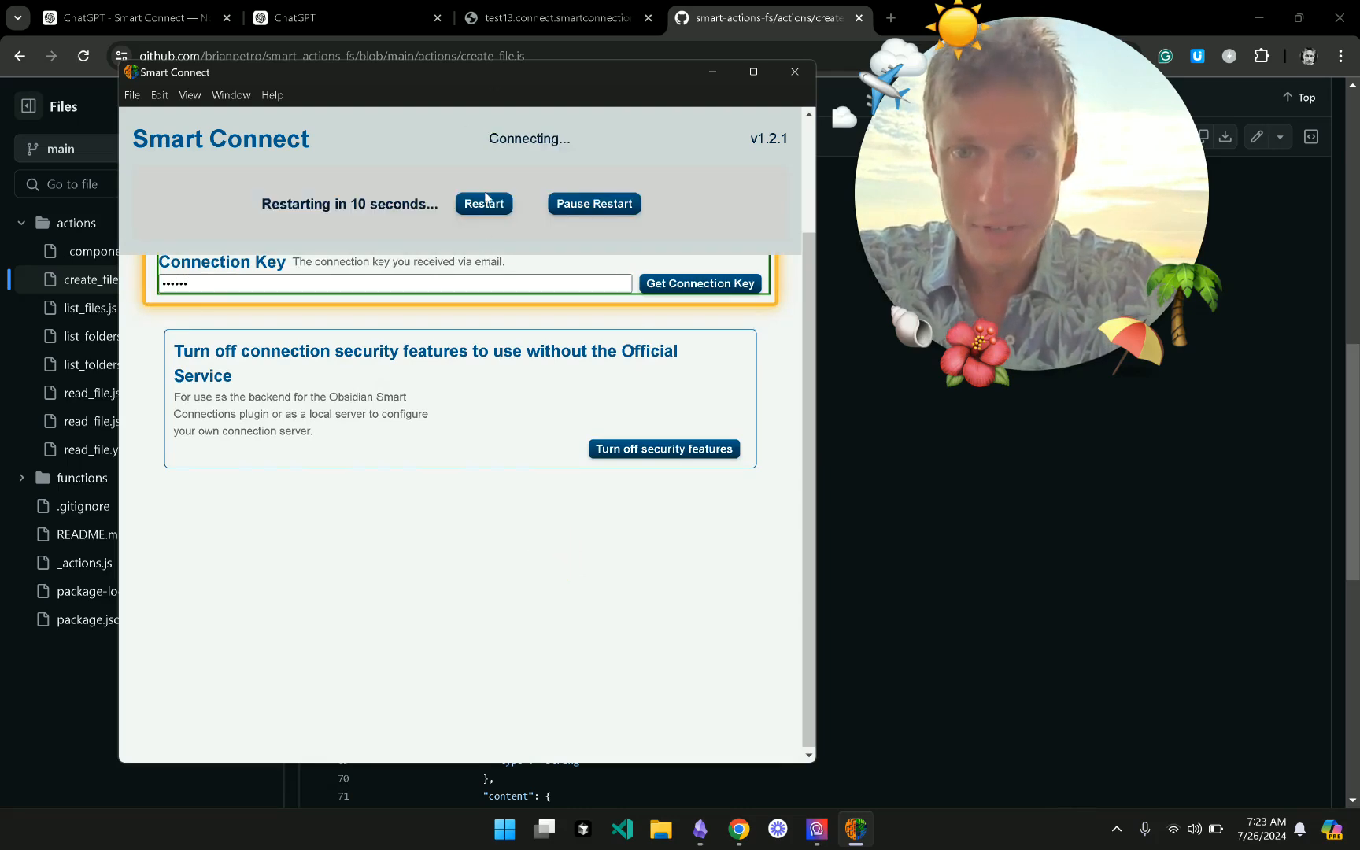
left_click(484, 202)
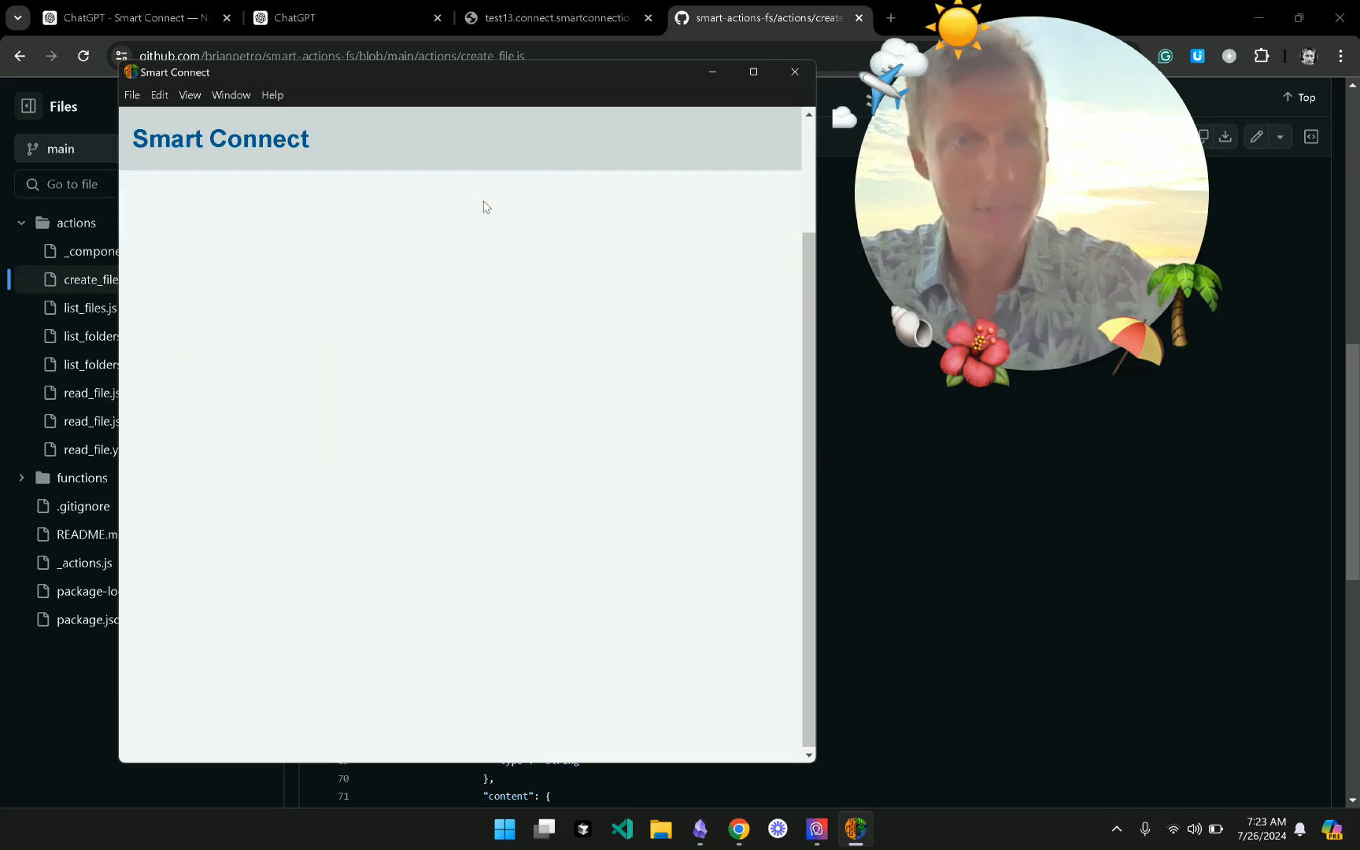
scroll(450, 410, "up", 5)
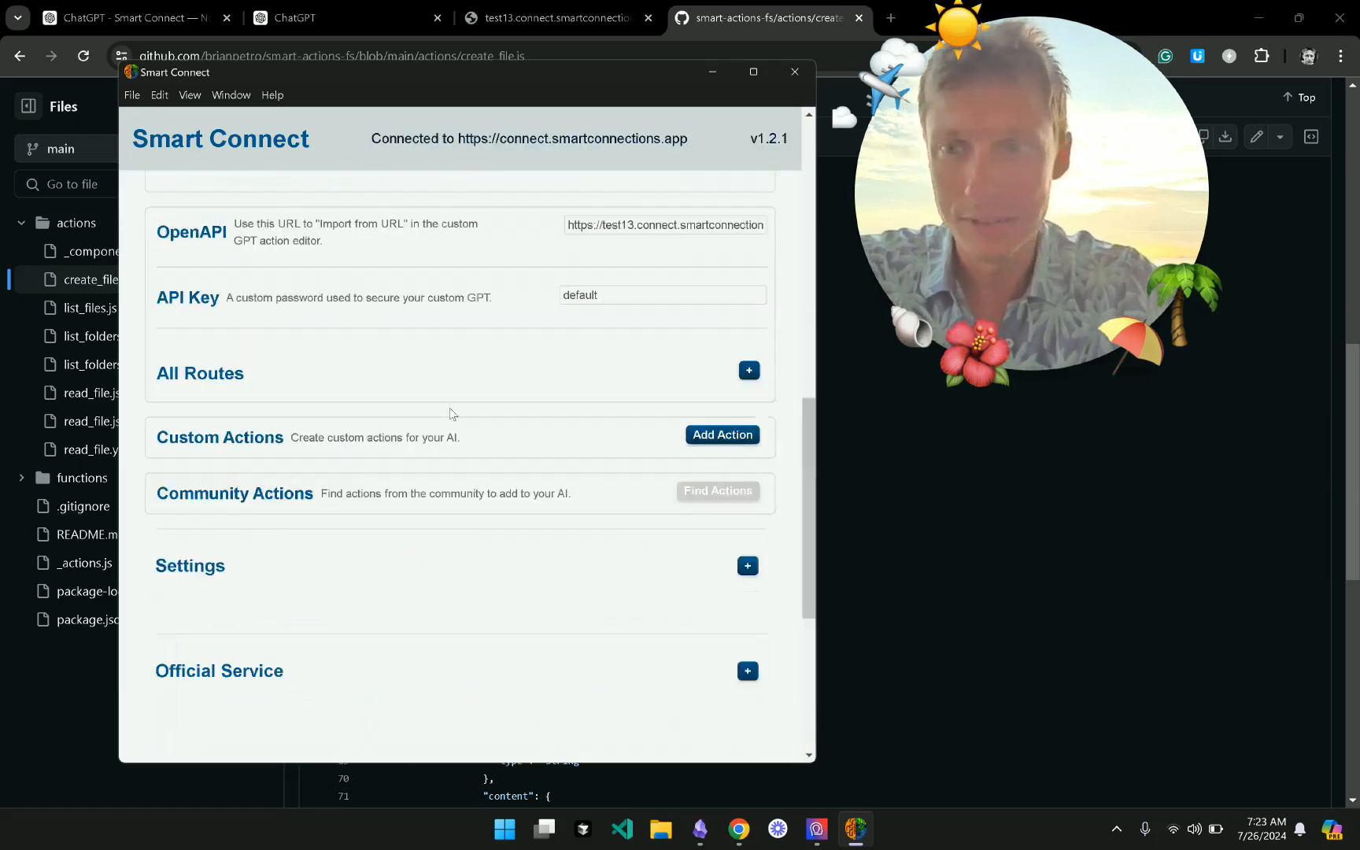
- Set the Smart Environment folder to jsbrains in Documents
scroll(451, 413, "up", 2)
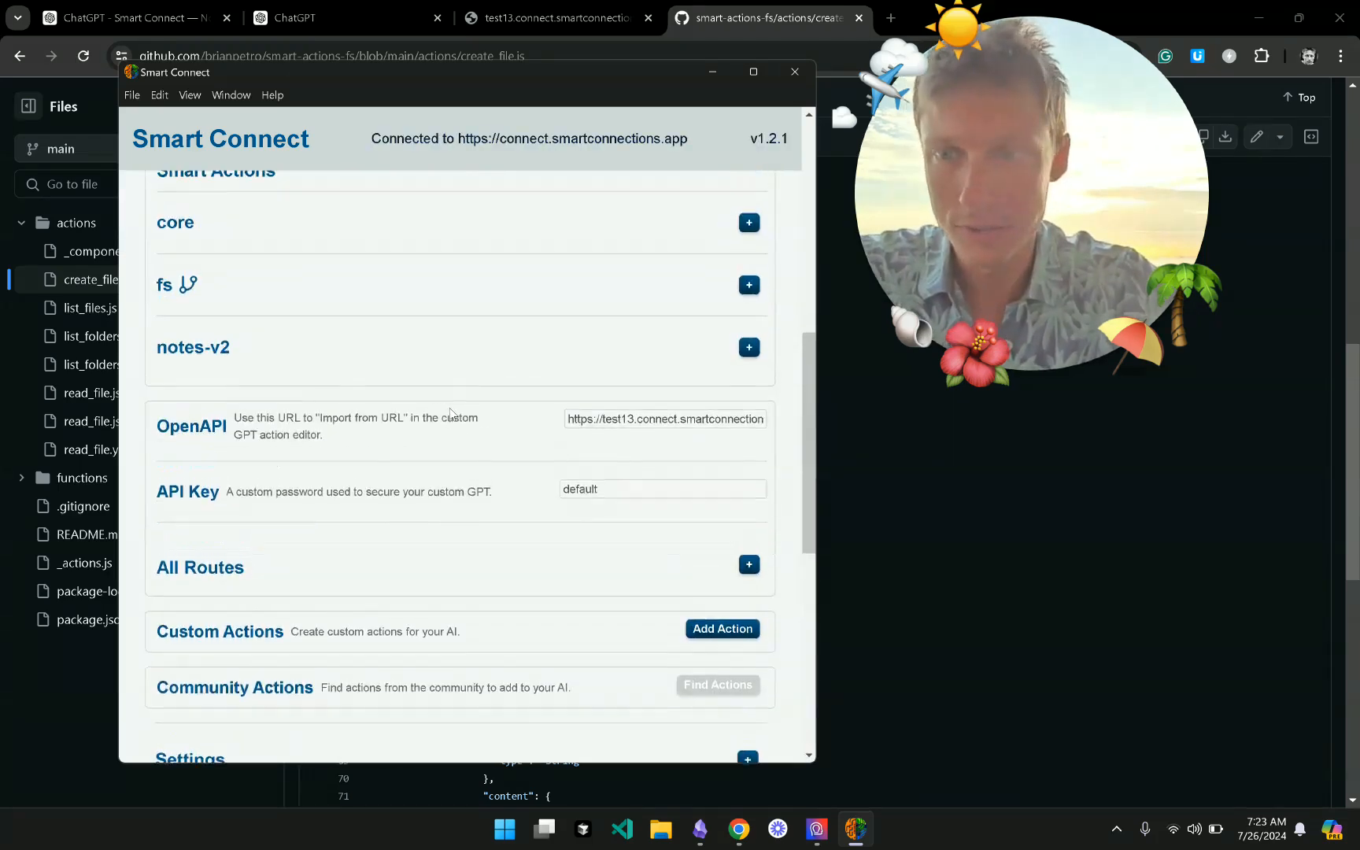
scroll(389, 541, "up", 5)
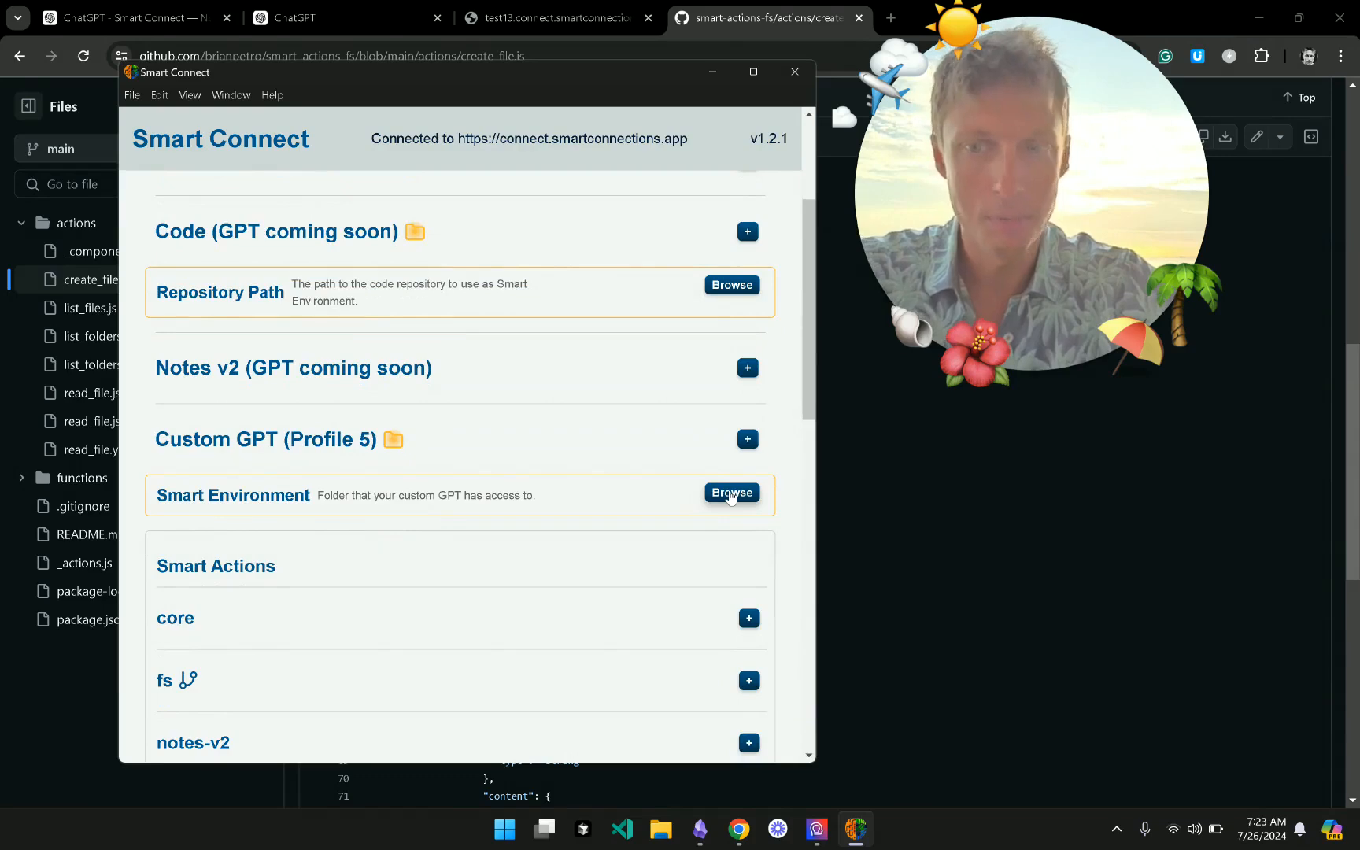
left_click(730, 494)
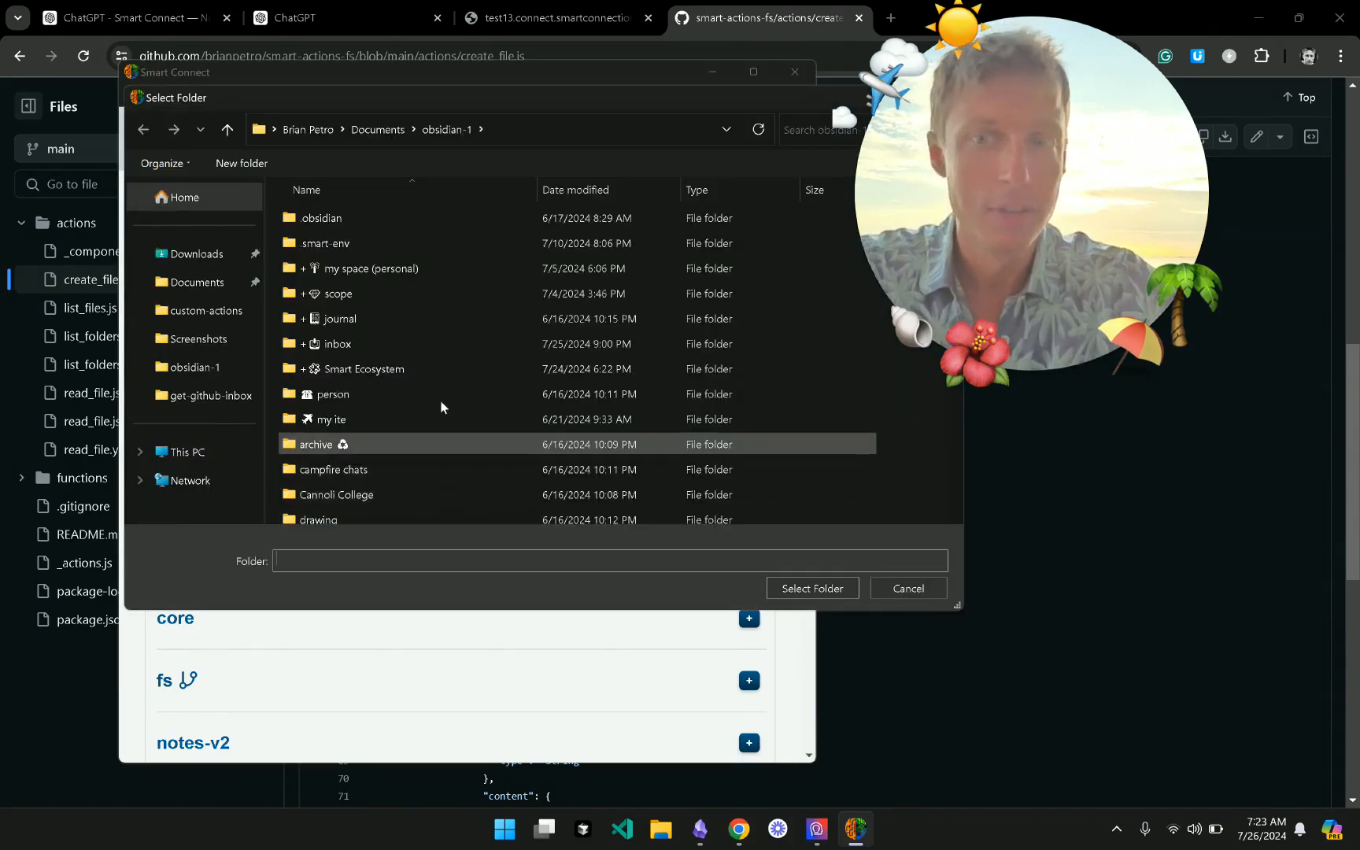
left_click(197, 283)
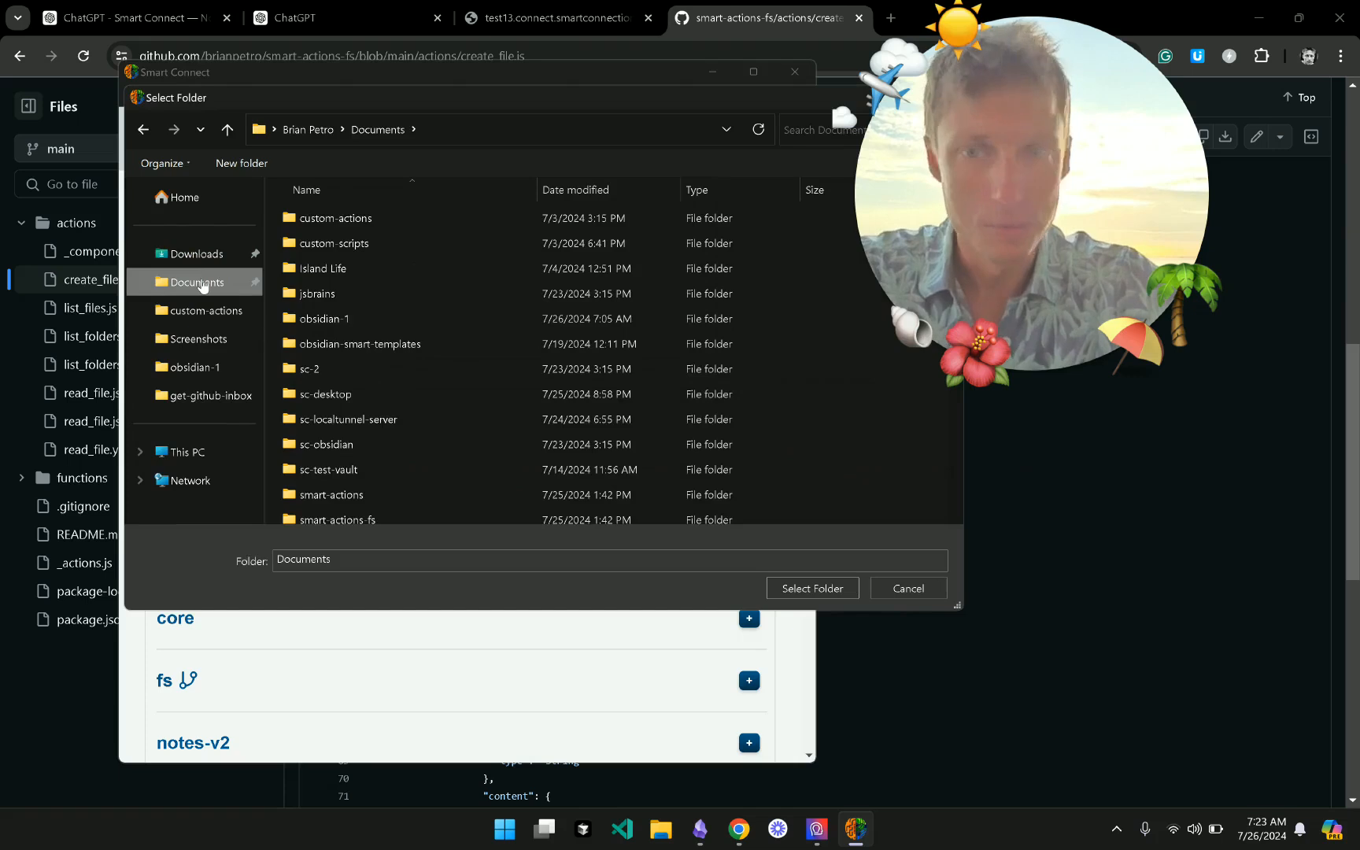
left_click(374, 292)
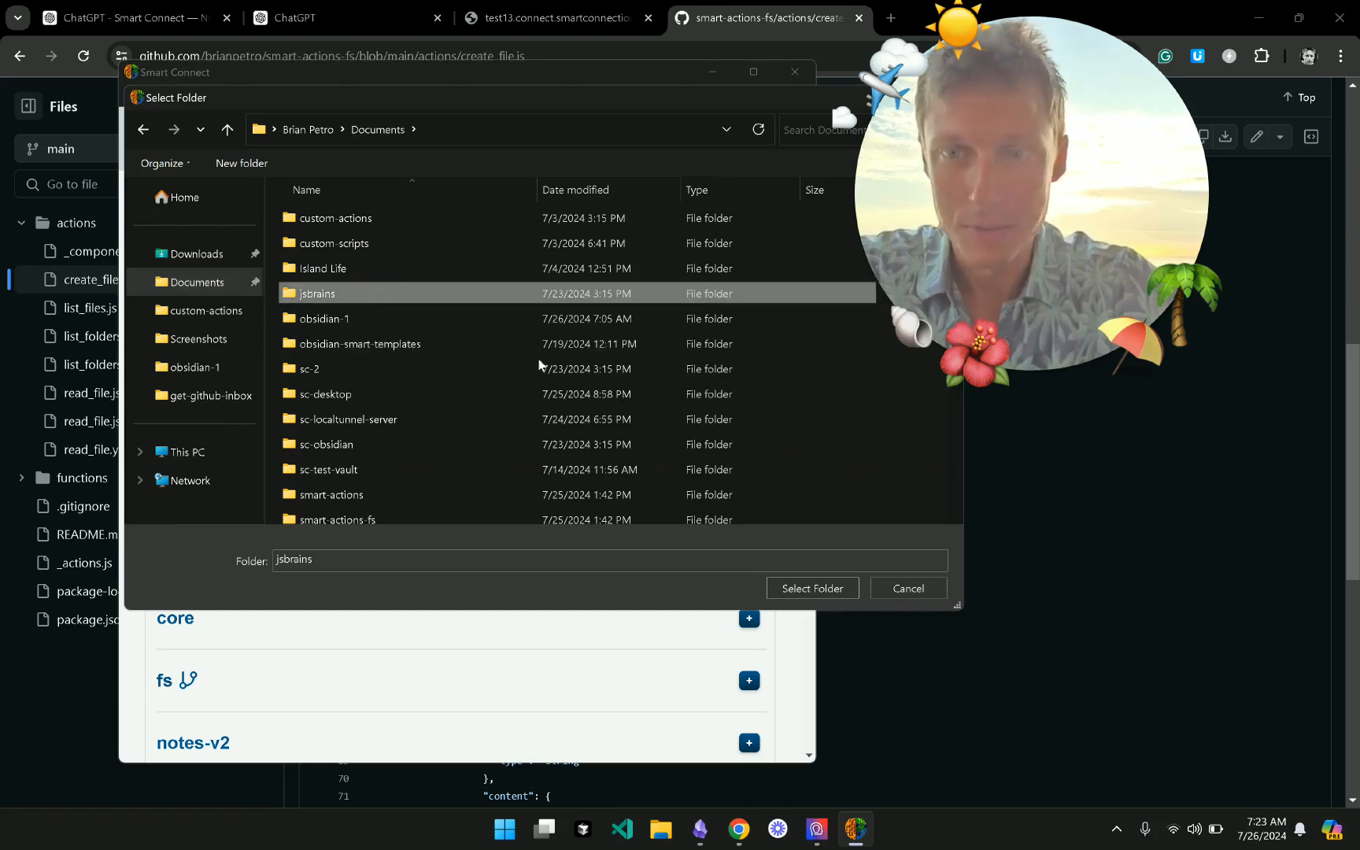
left_click(803, 591)
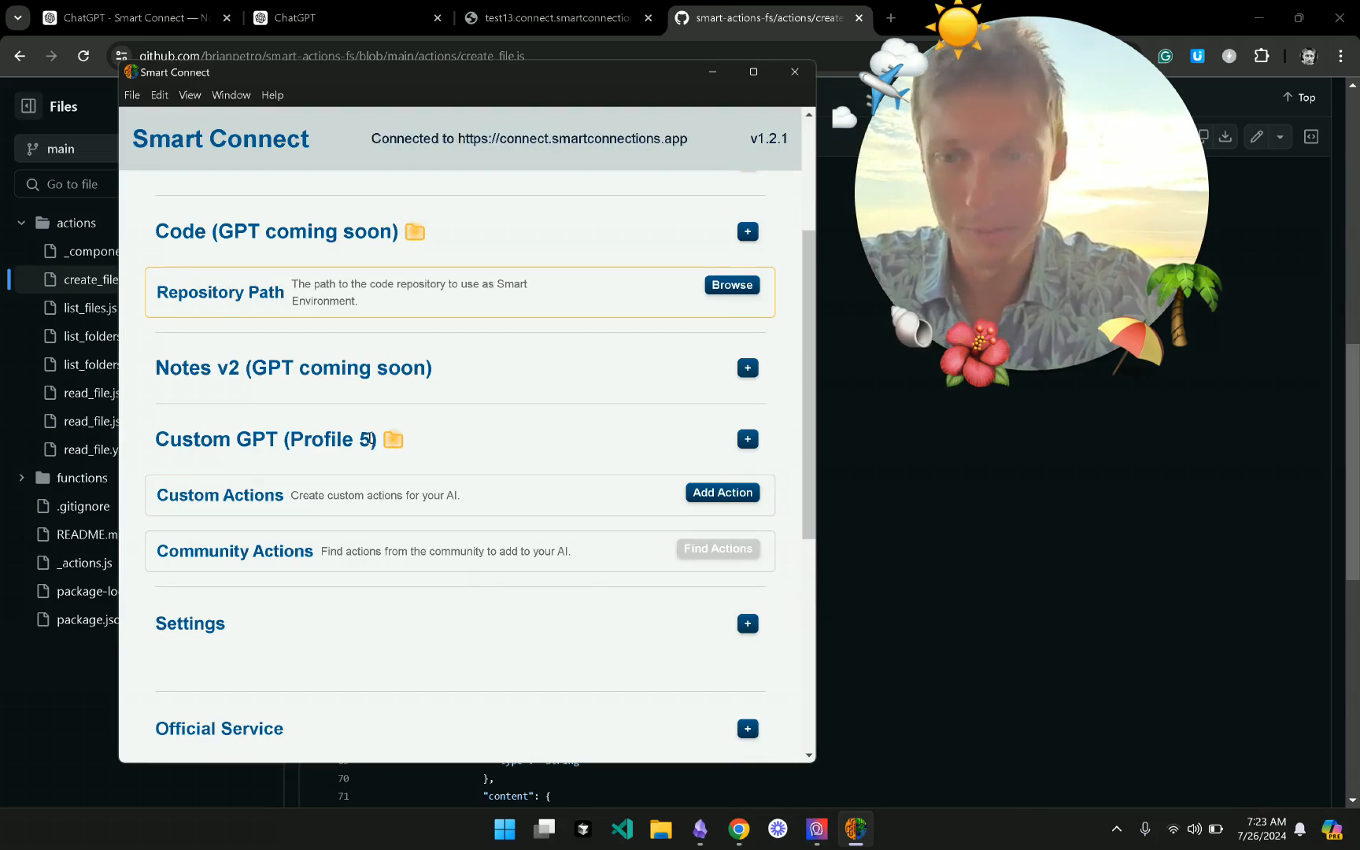
- Reopen the Custom GPT settings, leave the environment folder unchanged, and open the custom profile list
scroll(368, 437, "down", 2)
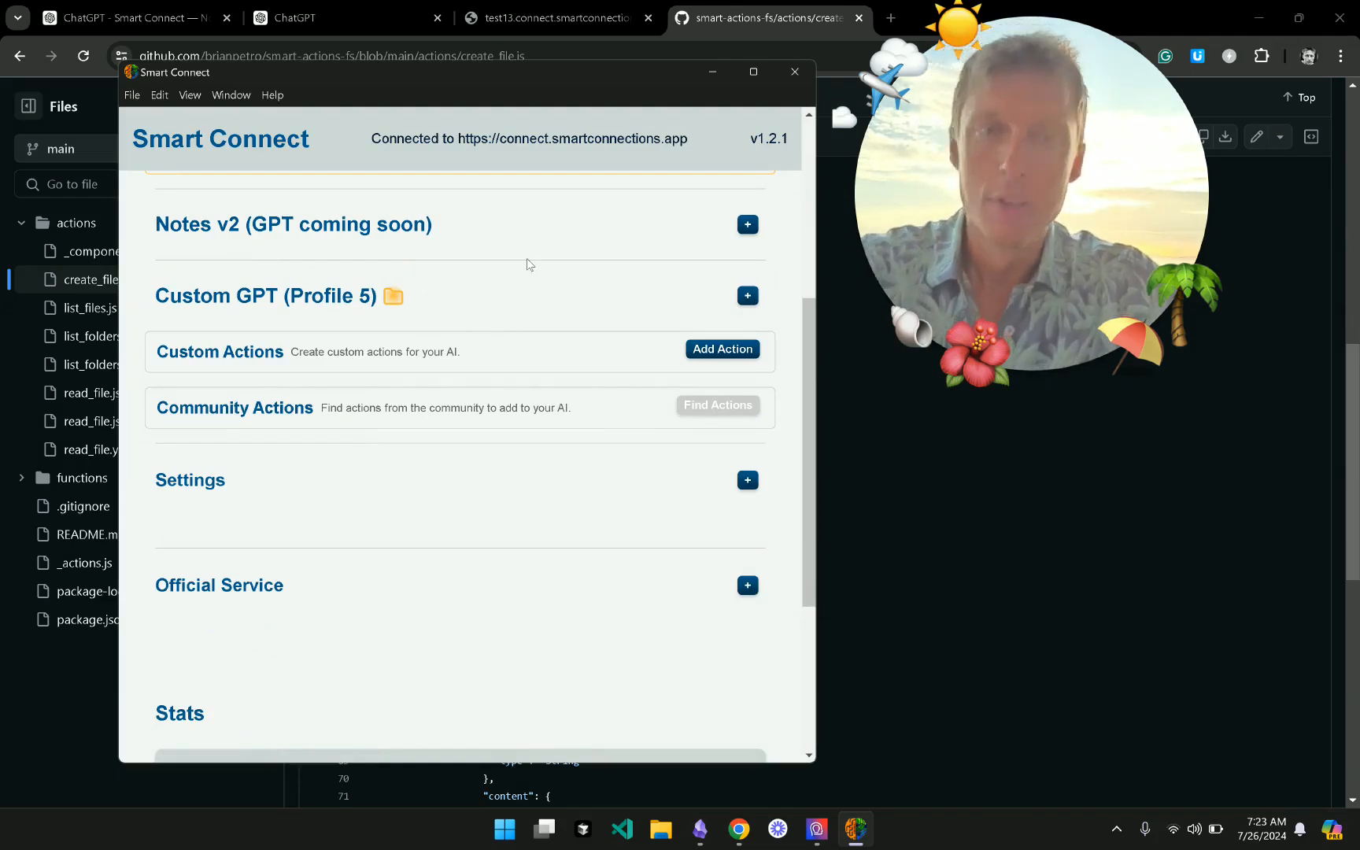
scroll(527, 265, "up", 5)
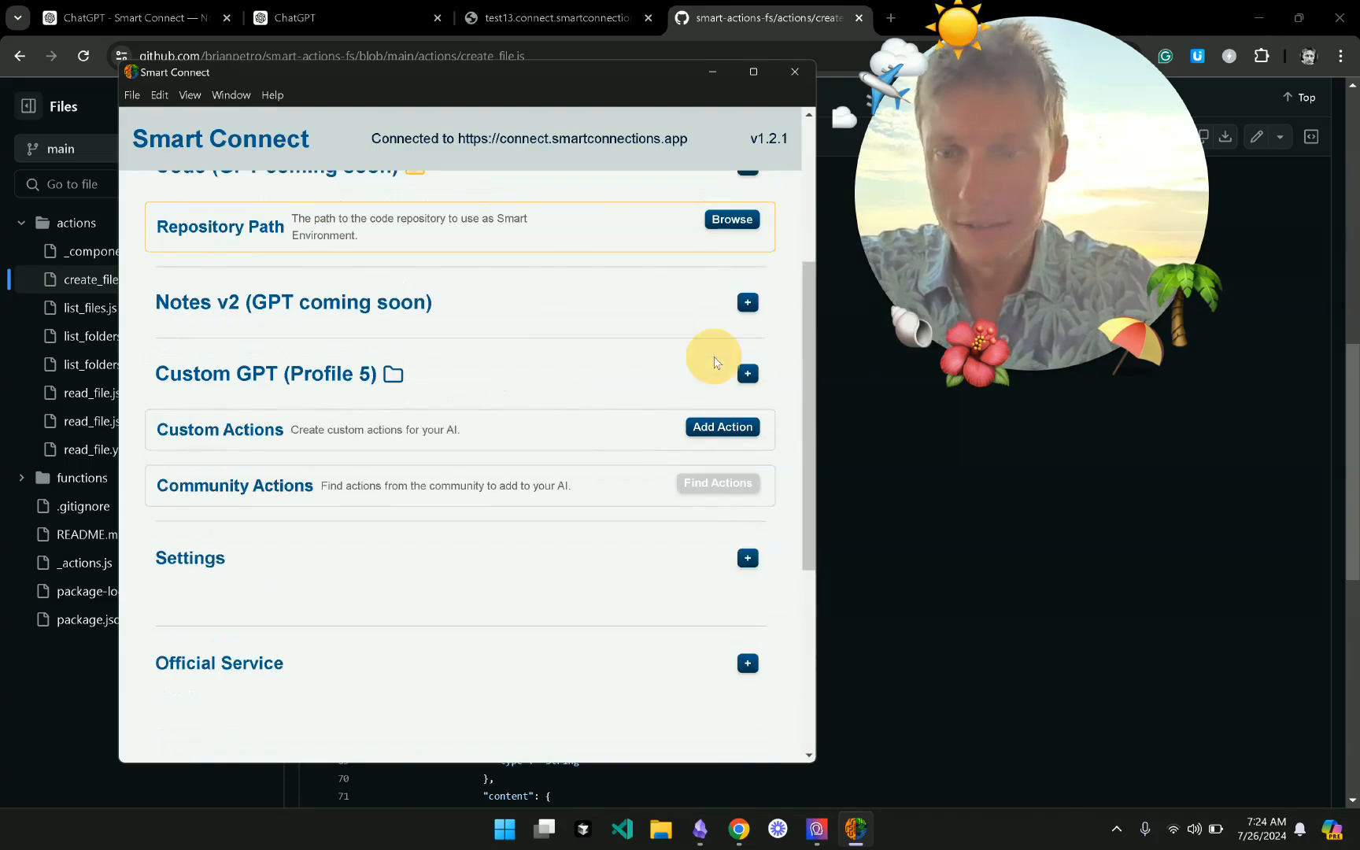
left_click(748, 373)
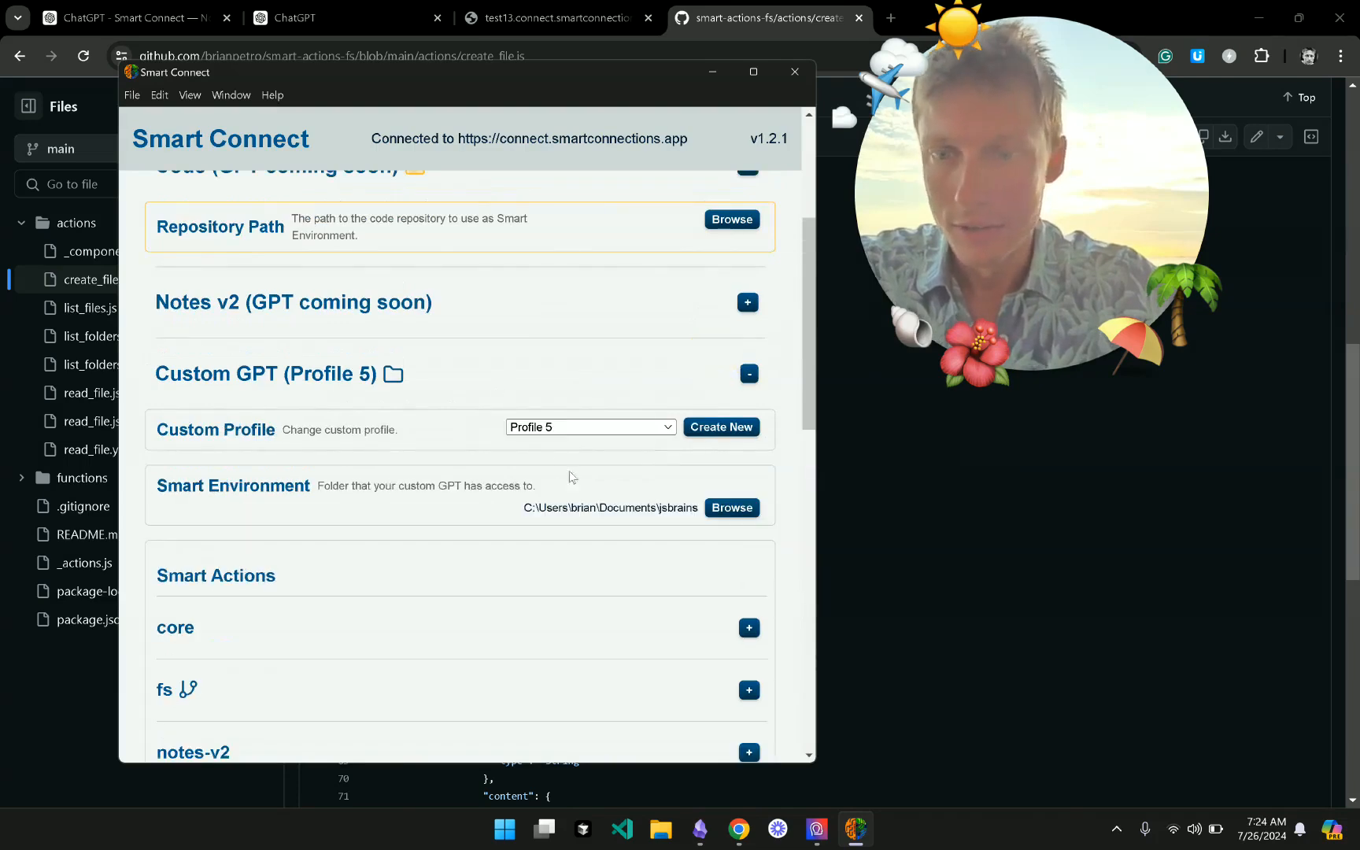
left_click(696, 510)
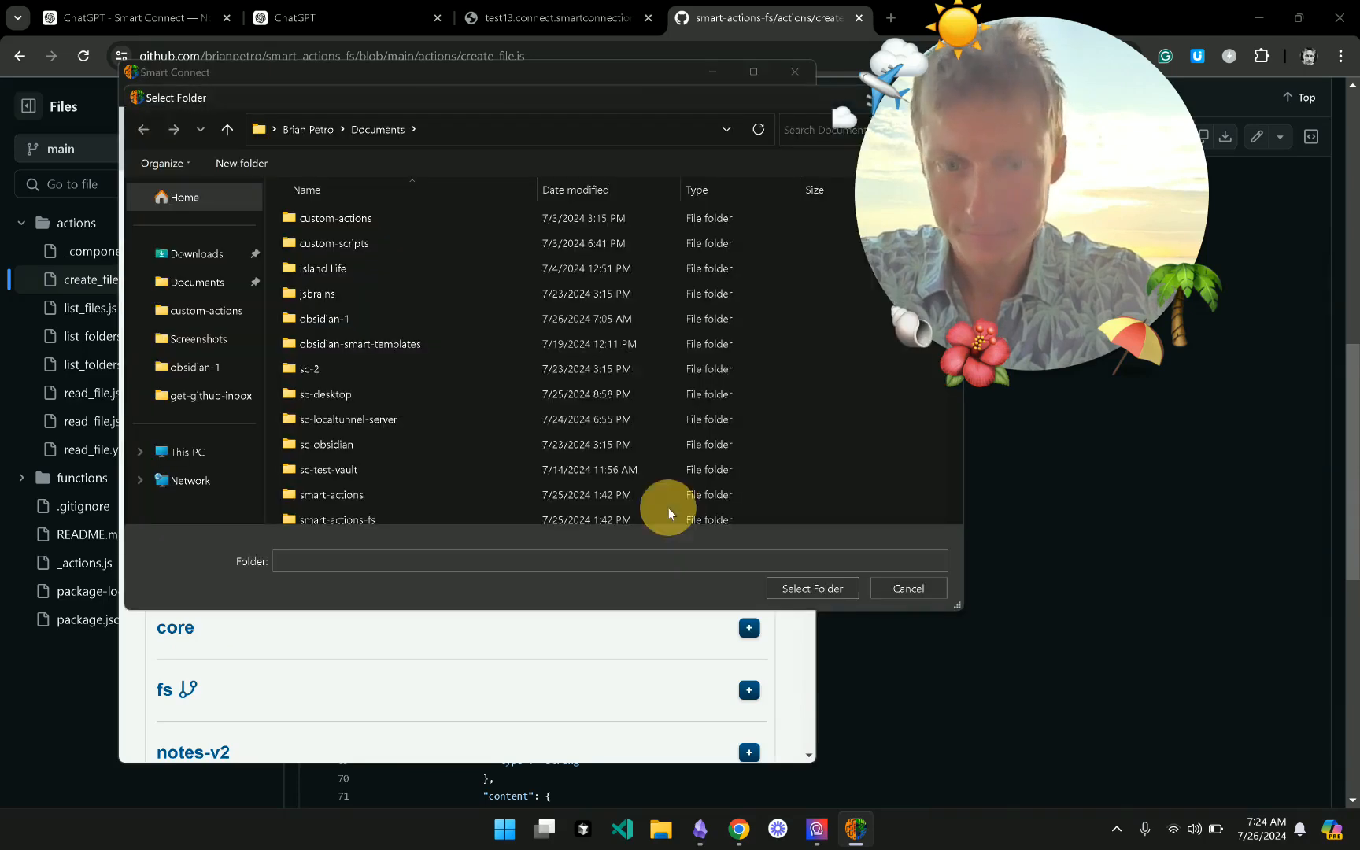
left_click(892, 587)
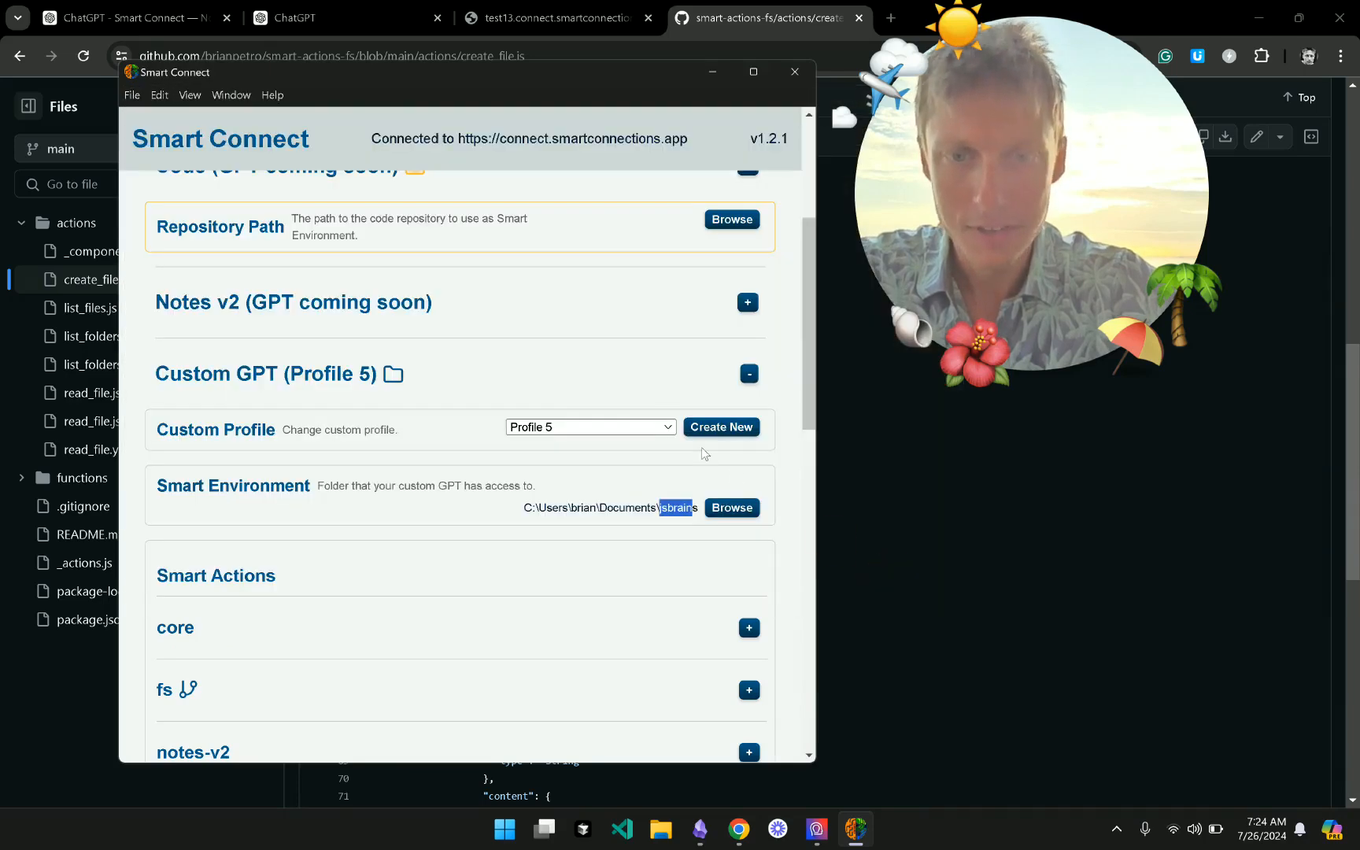
left_click(650, 425)
- Choose the default custom profile and restart Smart Connect
left_click(626, 443)
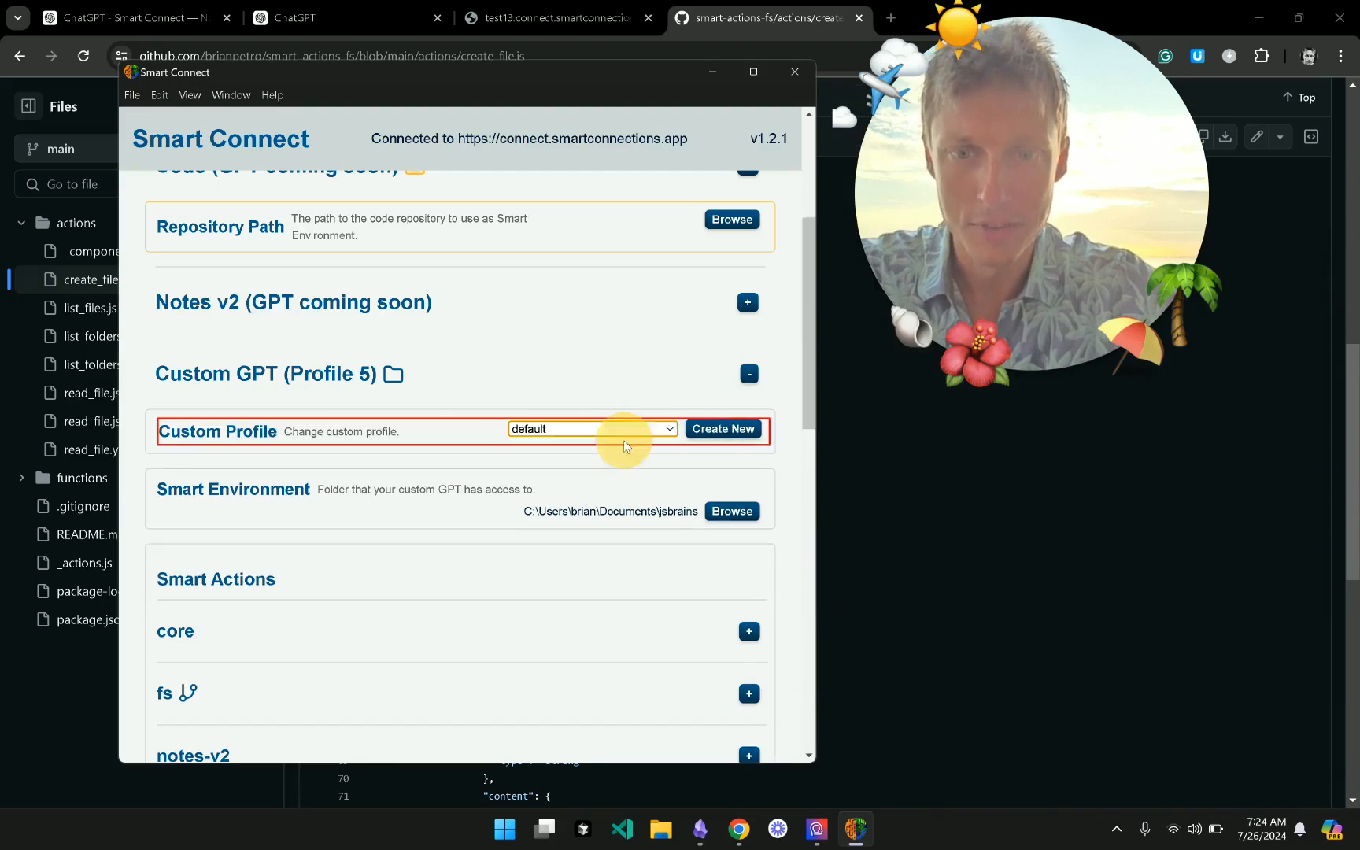
left_click(490, 208)
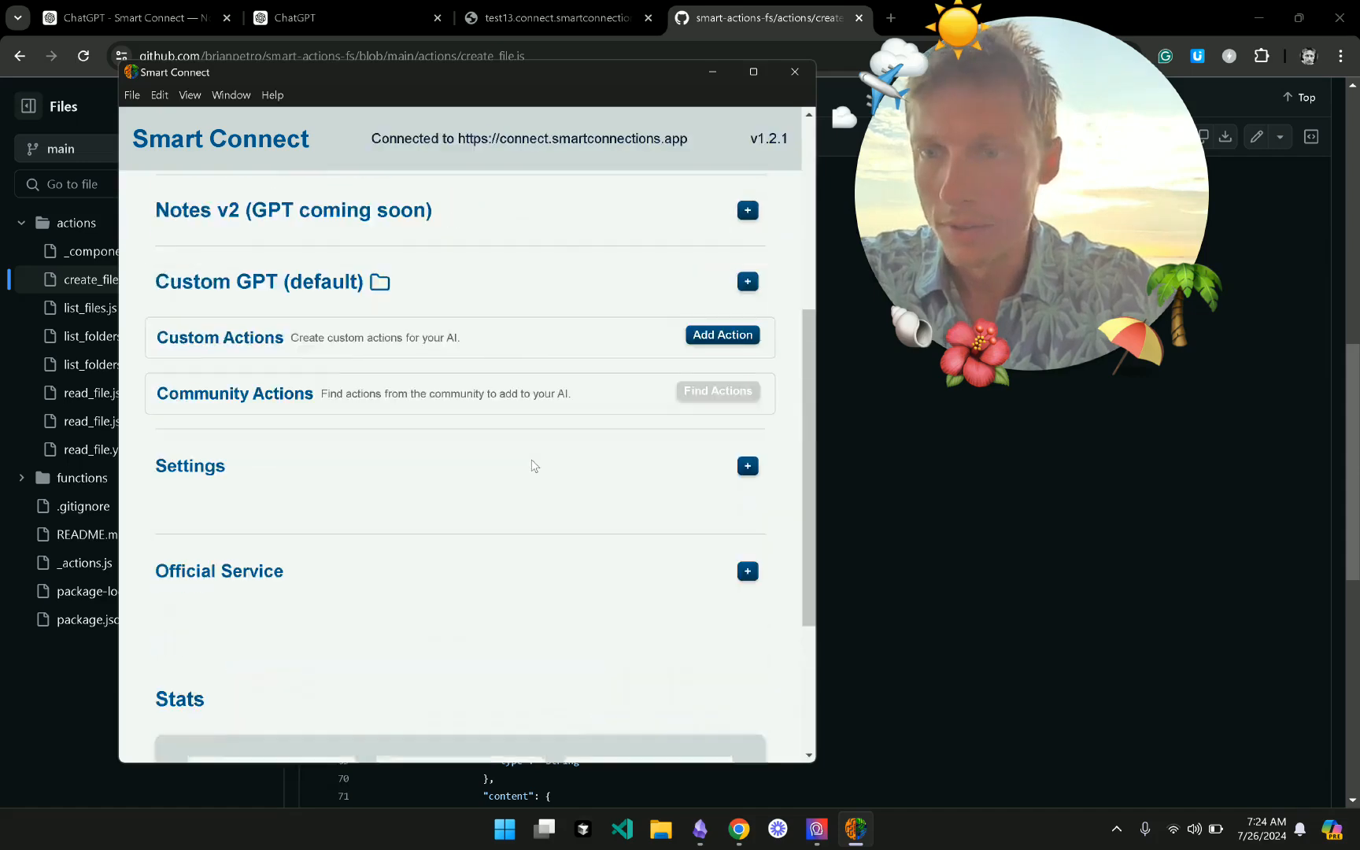
scroll(532, 465, "up", 2)
- Check that Custom GPT (default)'s environment path is obsidian-1 in Documents, leaving it unchanged
left_click(523, 456)
scroll(522, 462, "down", 2)
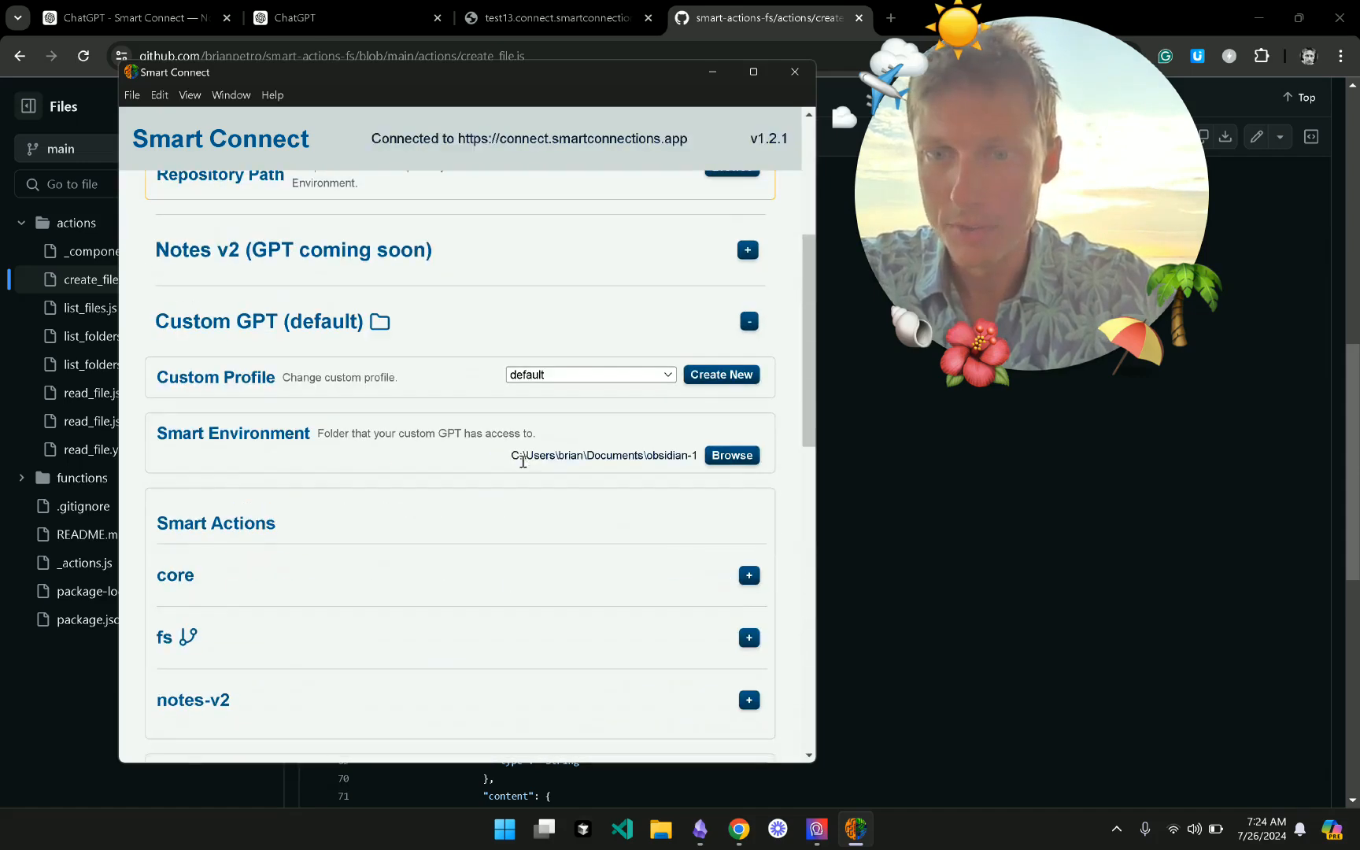
left_click_drag(513, 456, 693, 455)
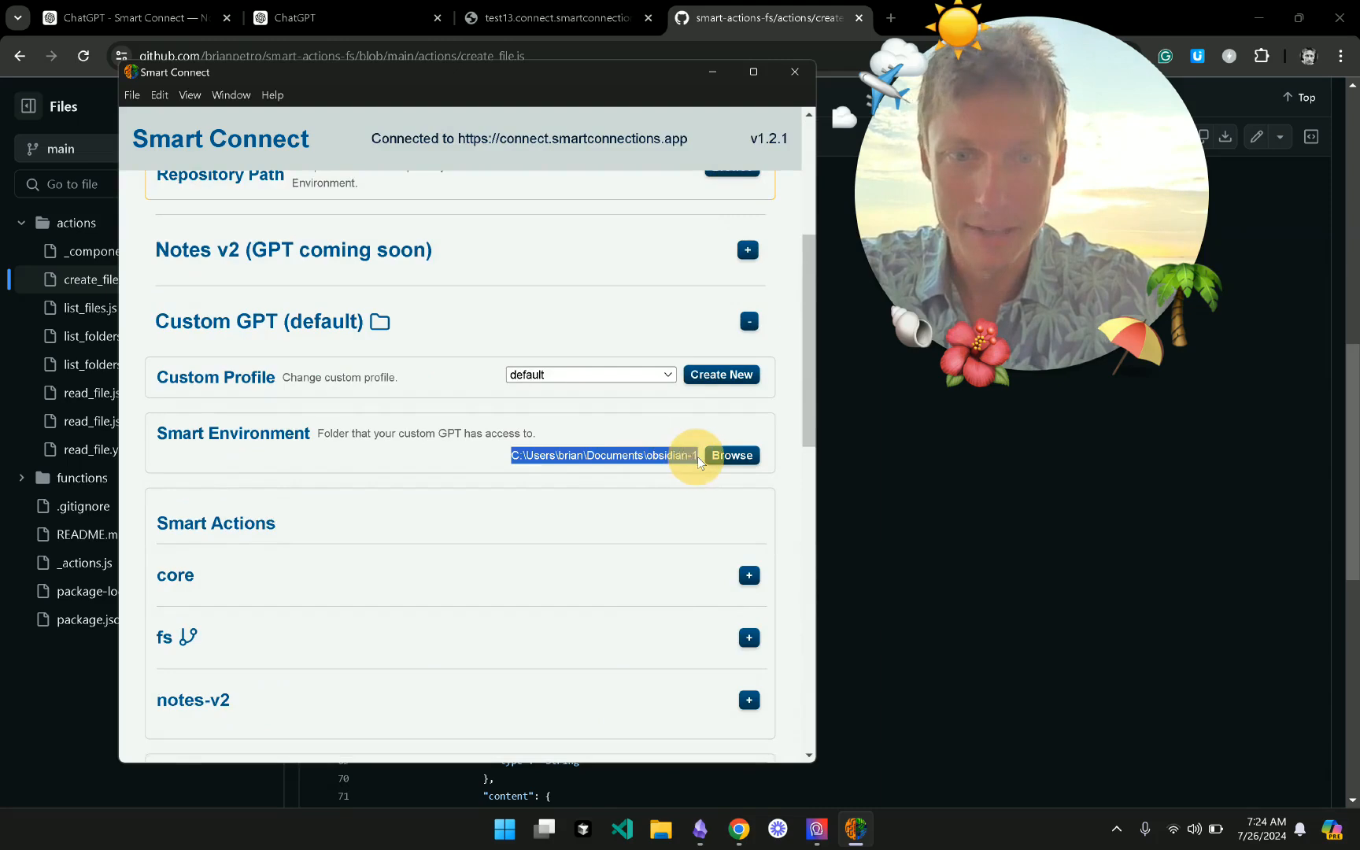
left_click(731, 455)
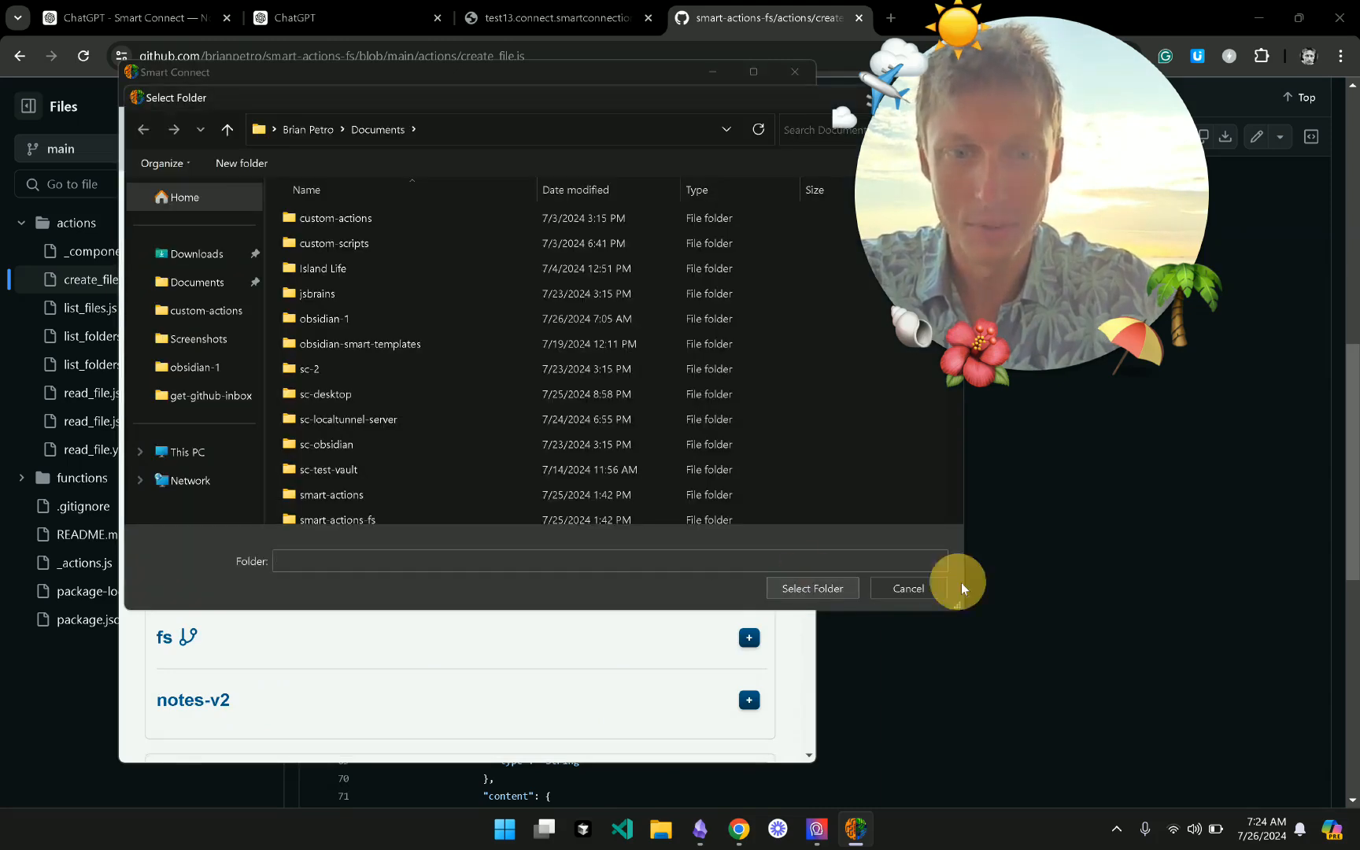
left_click(911, 591)
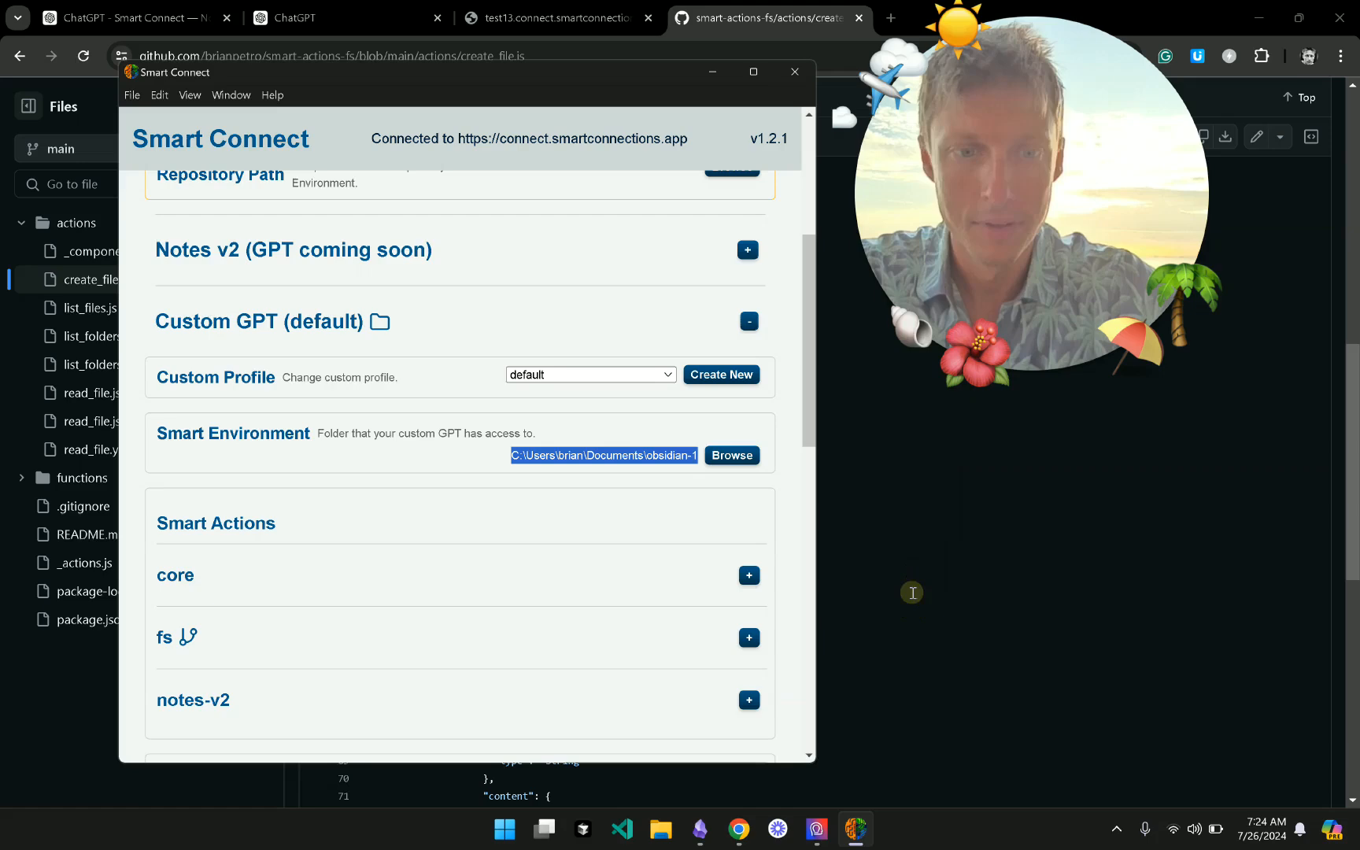
left_click(619, 481)
scroll(617, 474, "down", 4)
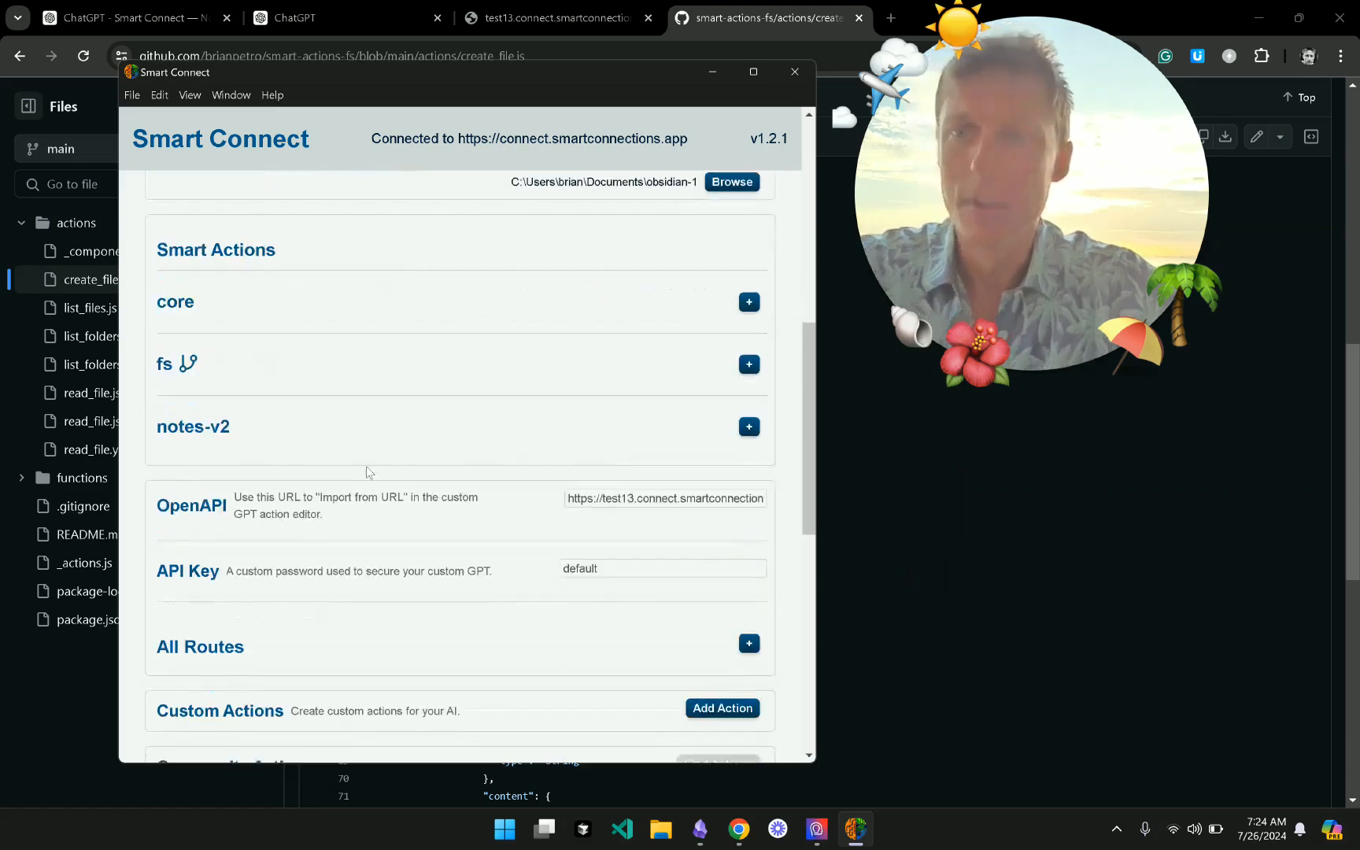
scroll(367, 472, "up", 9)
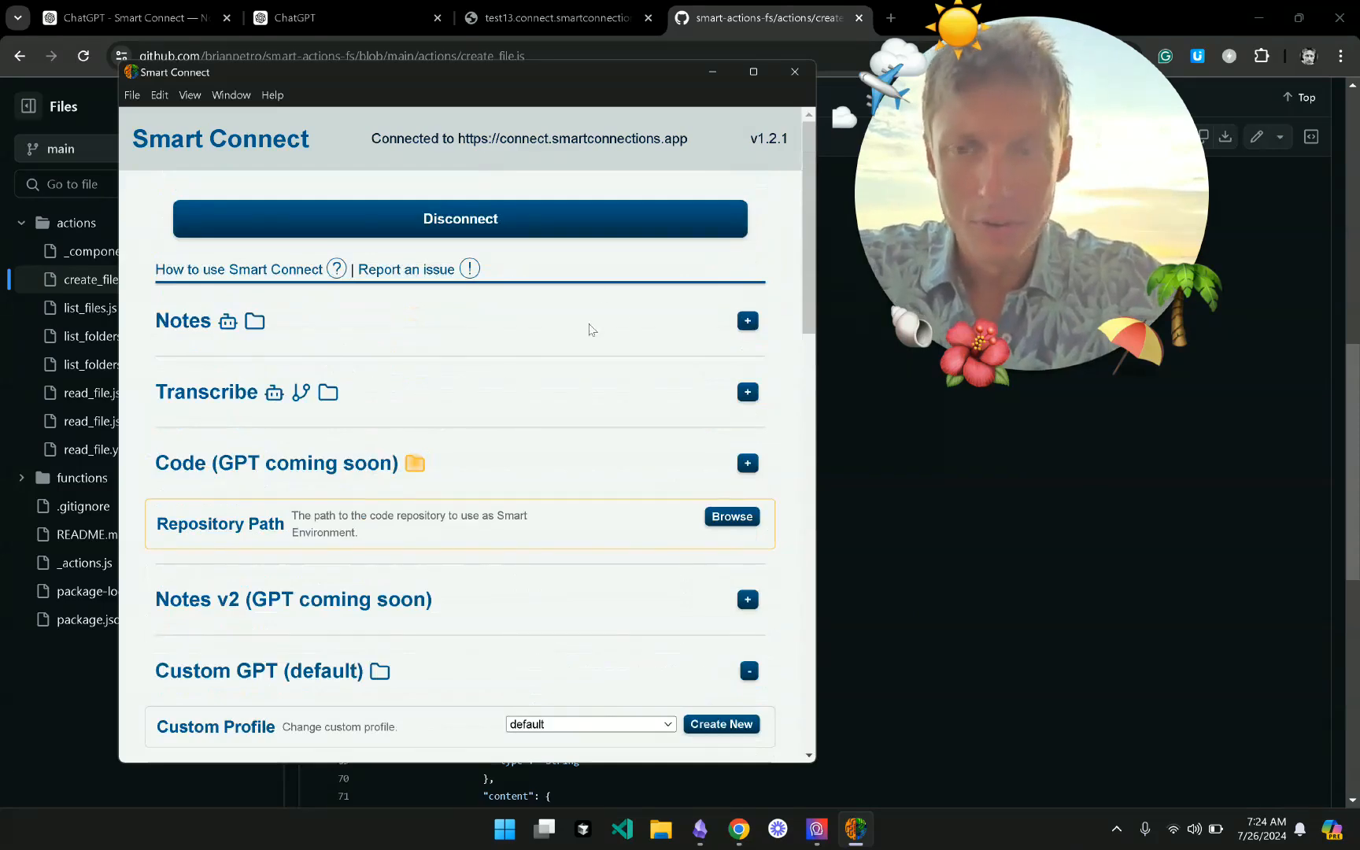
- Turn off the Notes create action and restart Smart Connect
left_click(748, 322)
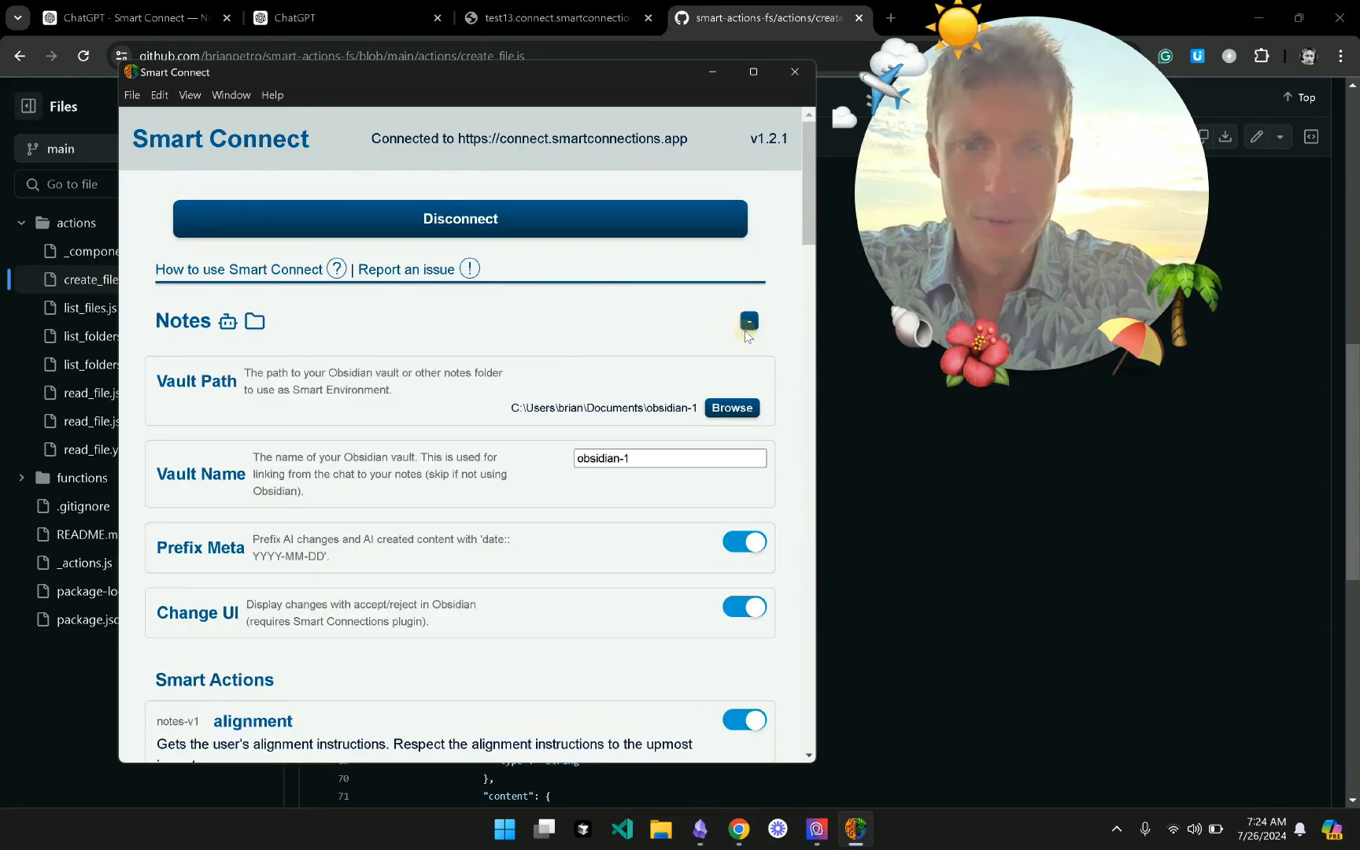
scroll(511, 566, "down", 5)
scroll(512, 567, "down", 4)
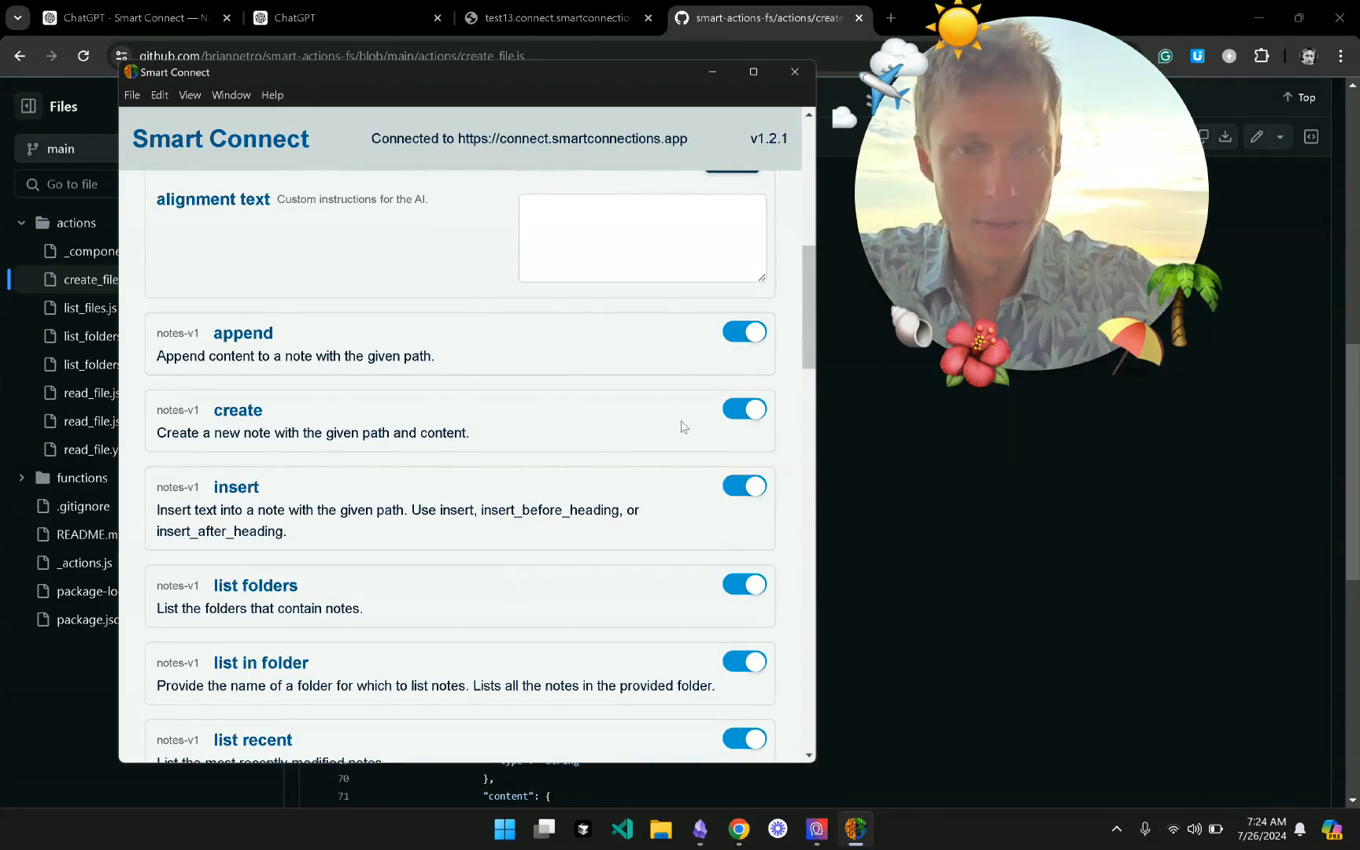
left_click(738, 411)
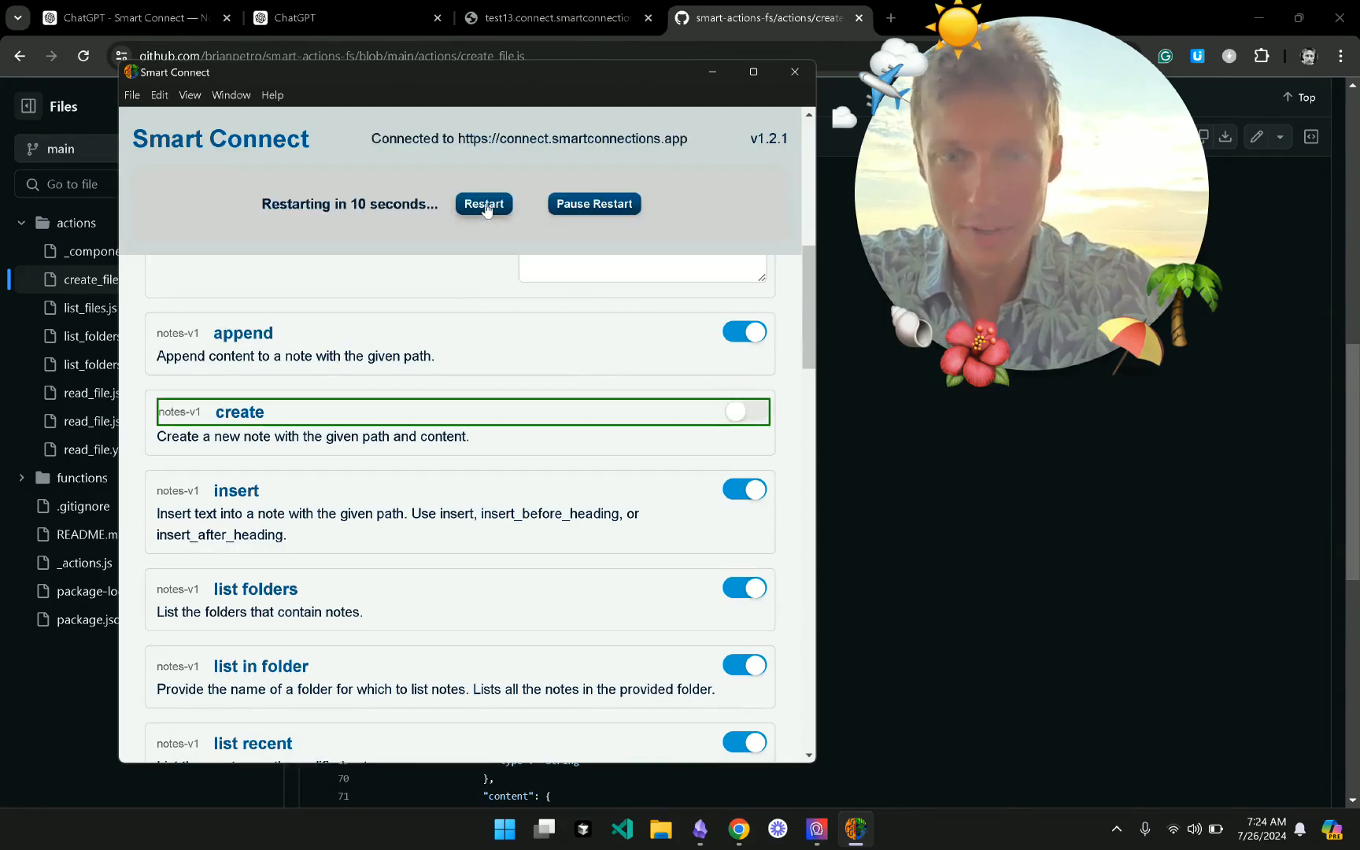
left_click(486, 203)
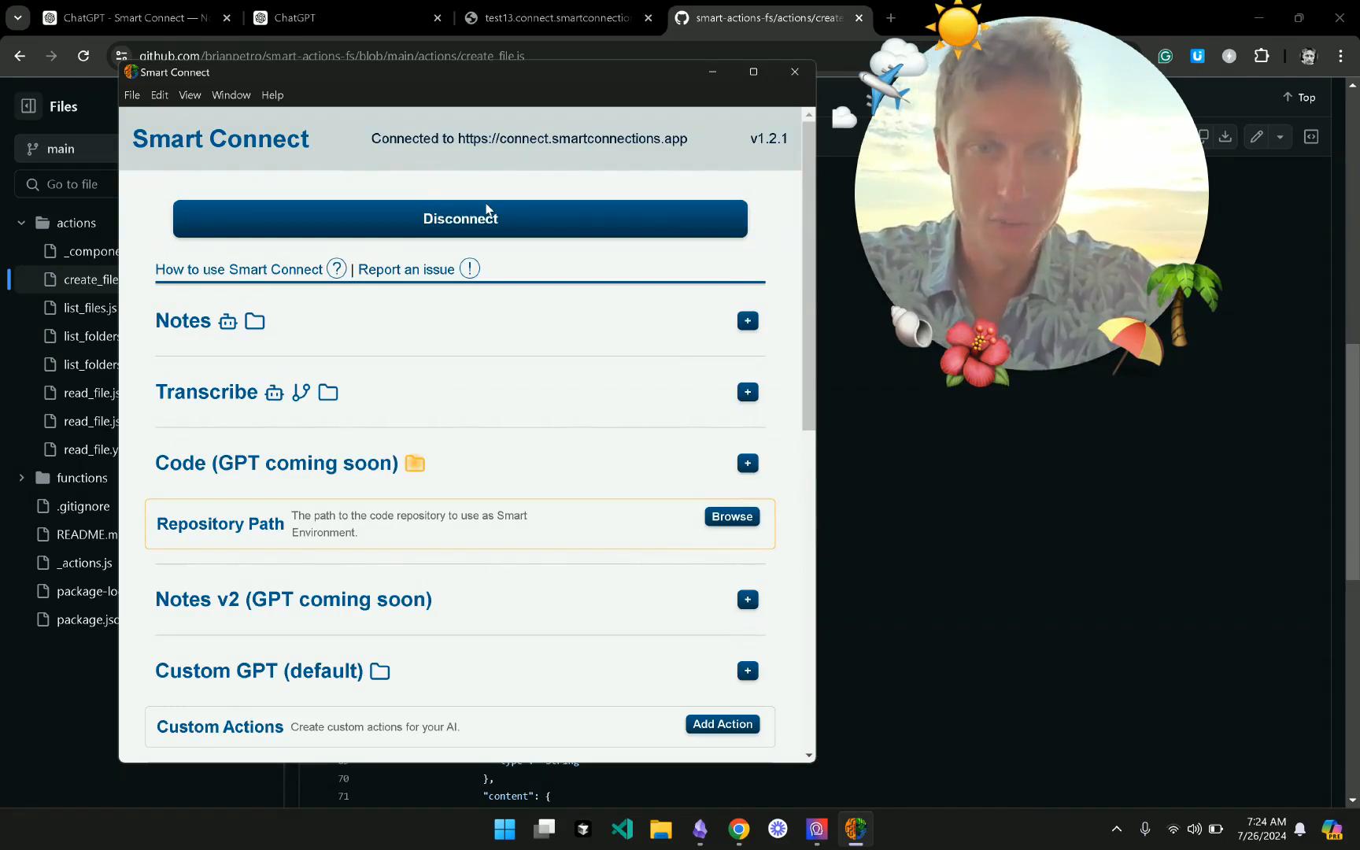
- Expand Notes v2 and Custom GPT settings and scroll down to Custom and Community Actions
left_click(254, 555)
scroll(268, 535, "down", 1)
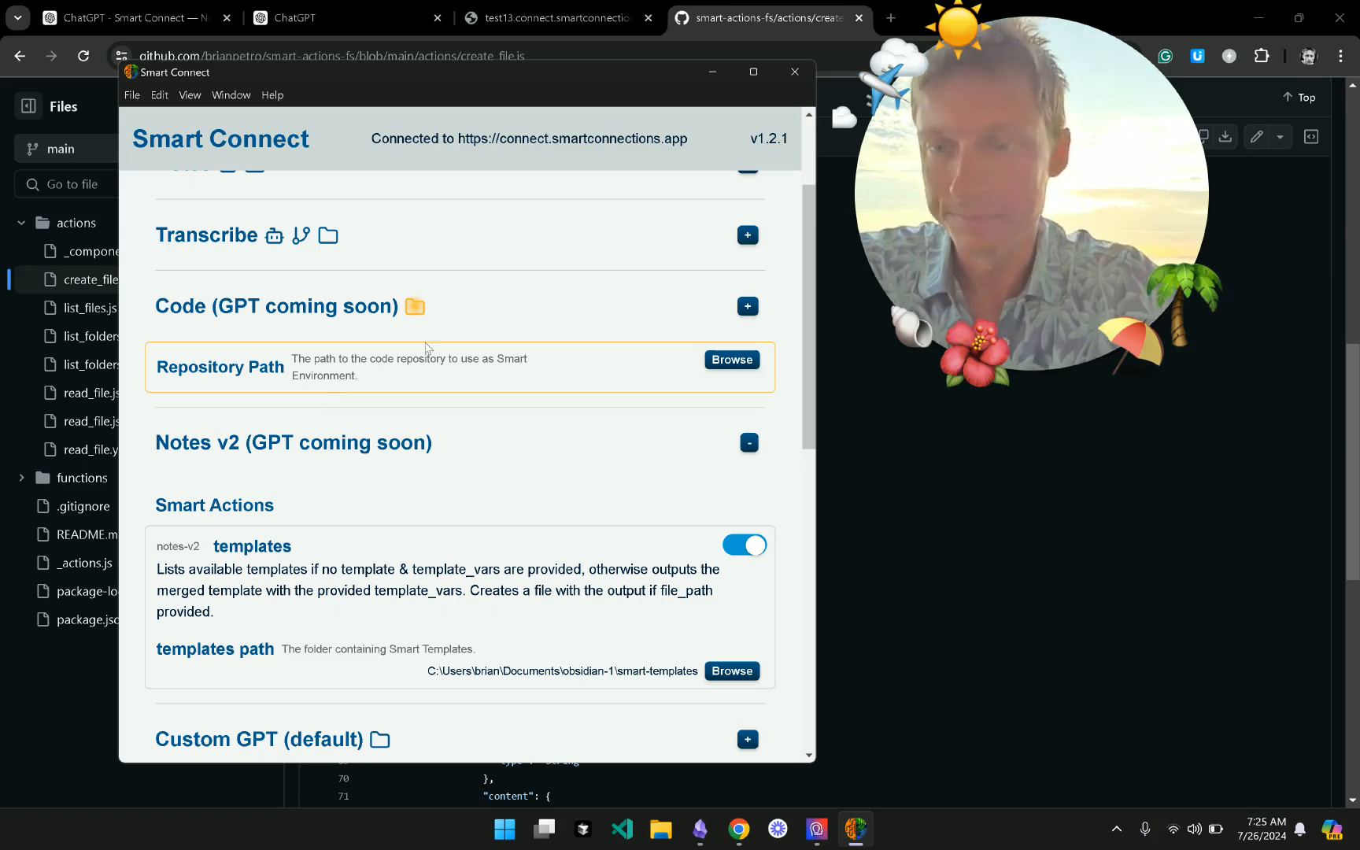
scroll(425, 347, "down", 5)
left_click(426, 347)
scroll(427, 348, "down", 1)
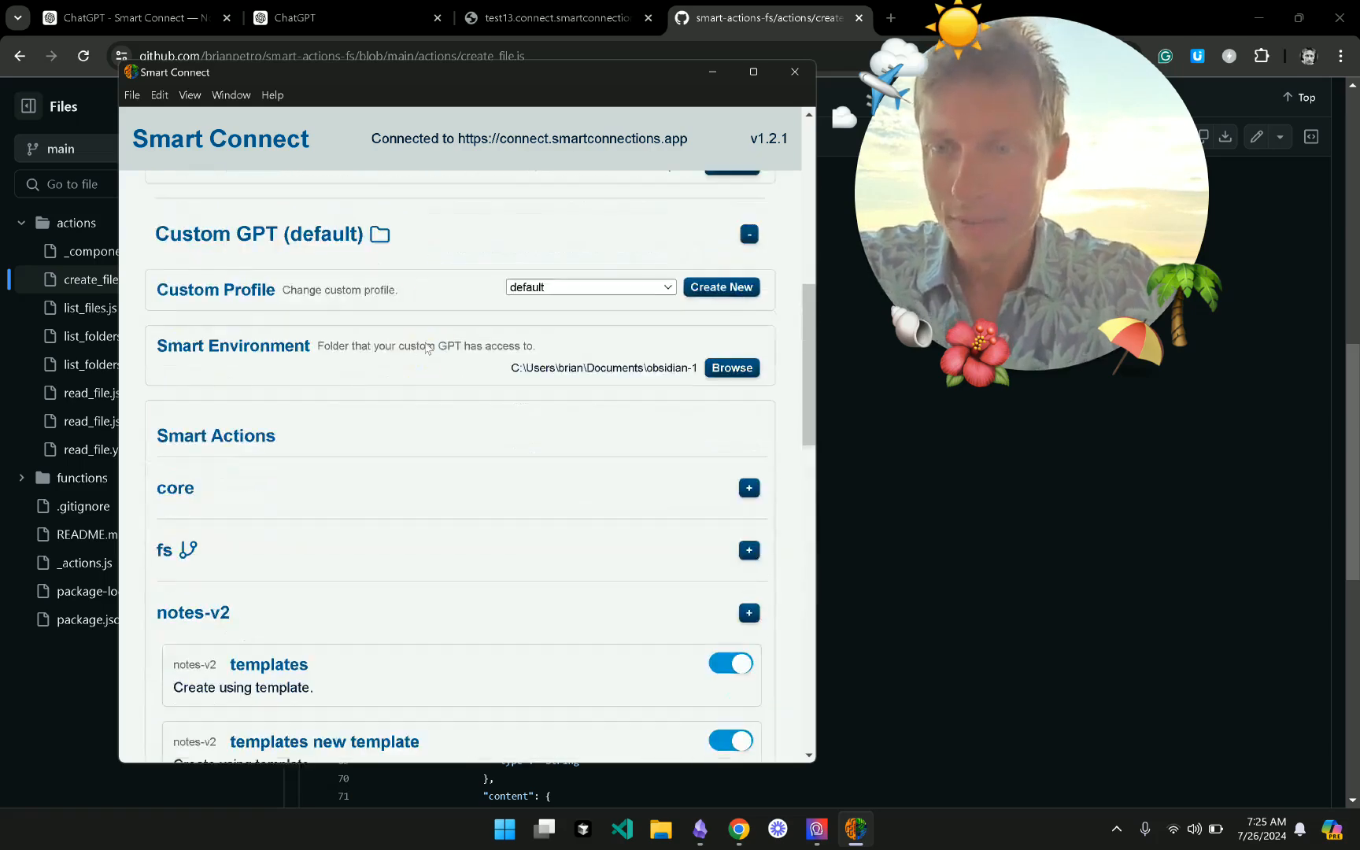
scroll(424, 349, "down", 10)
scroll(393, 425, "up", 2)
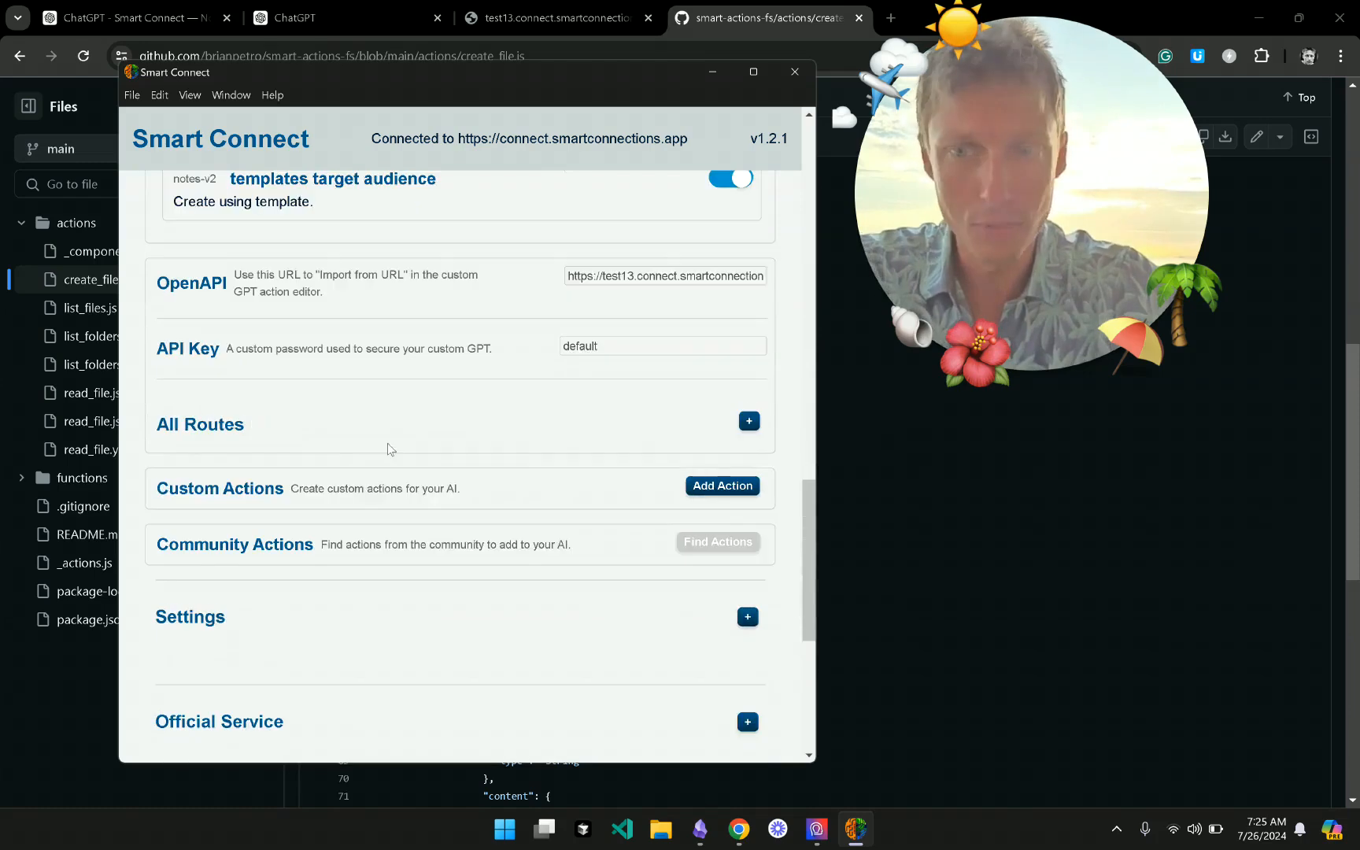
scroll(441, 394, "down", 1)
scroll(519, 366, "down", 1)
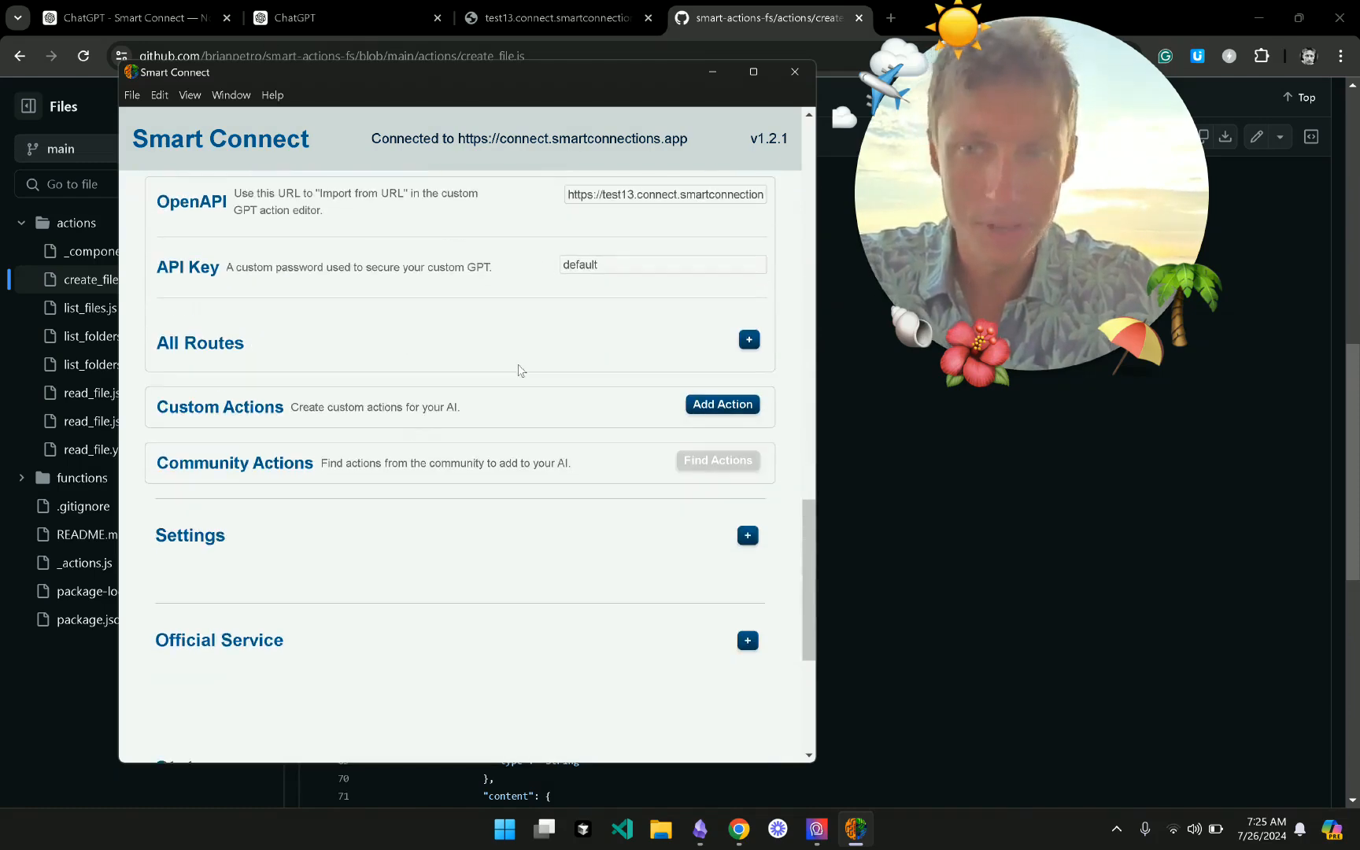
scroll(519, 370, "down", 2)
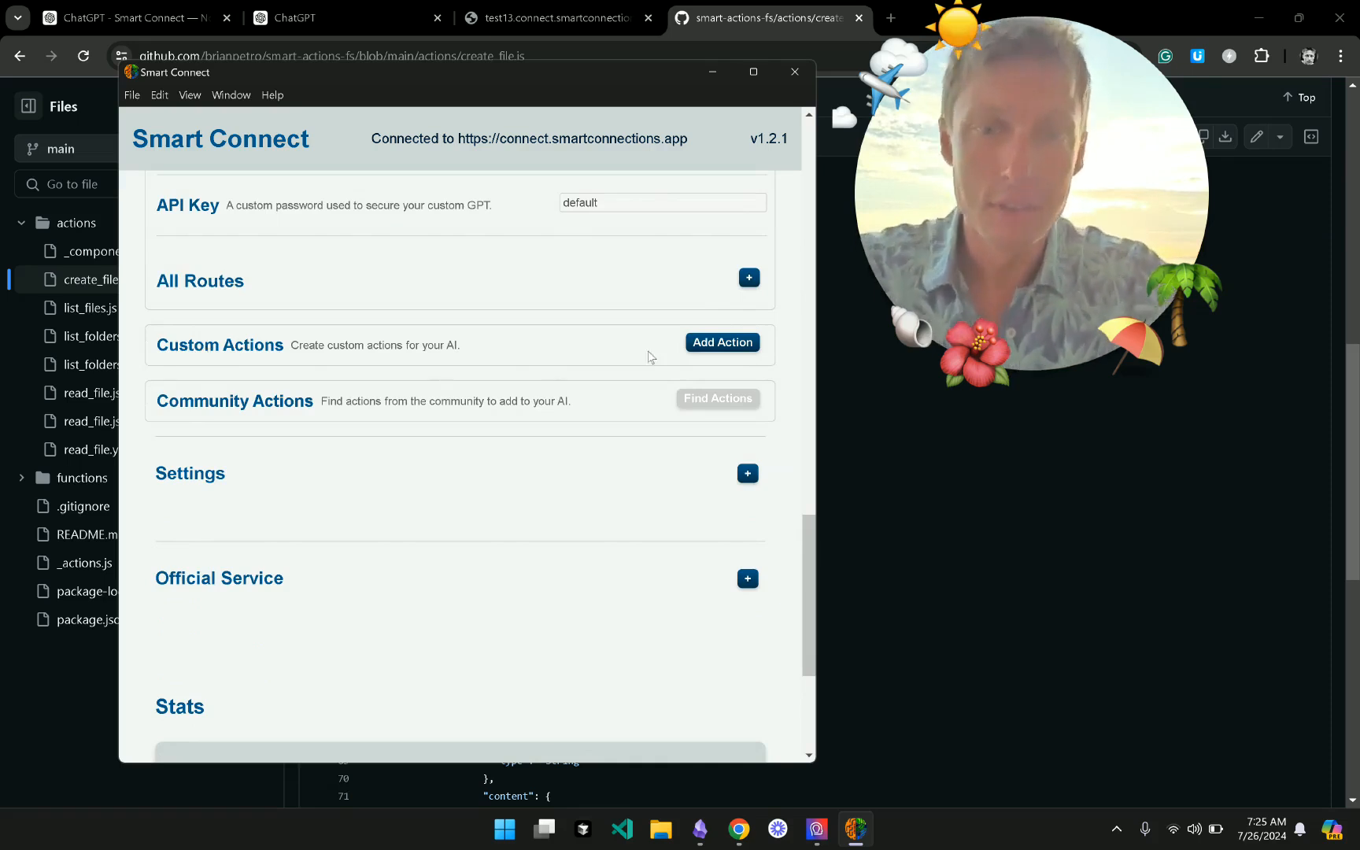
- Add Documents/custom-actions/get-github-inbox/get_github_inbox.js as a custom action and restart
left_click(705, 345)
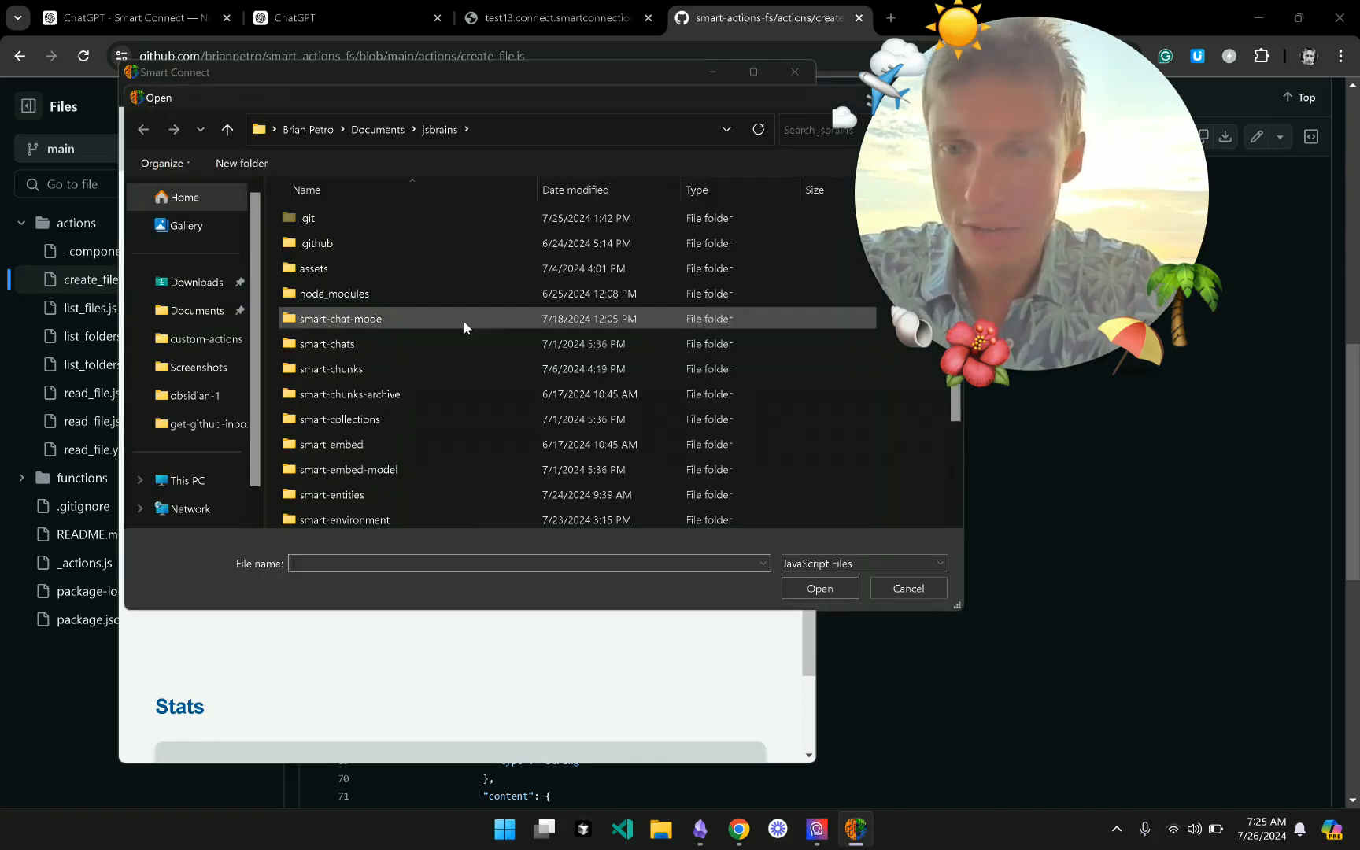
left_click(382, 131)
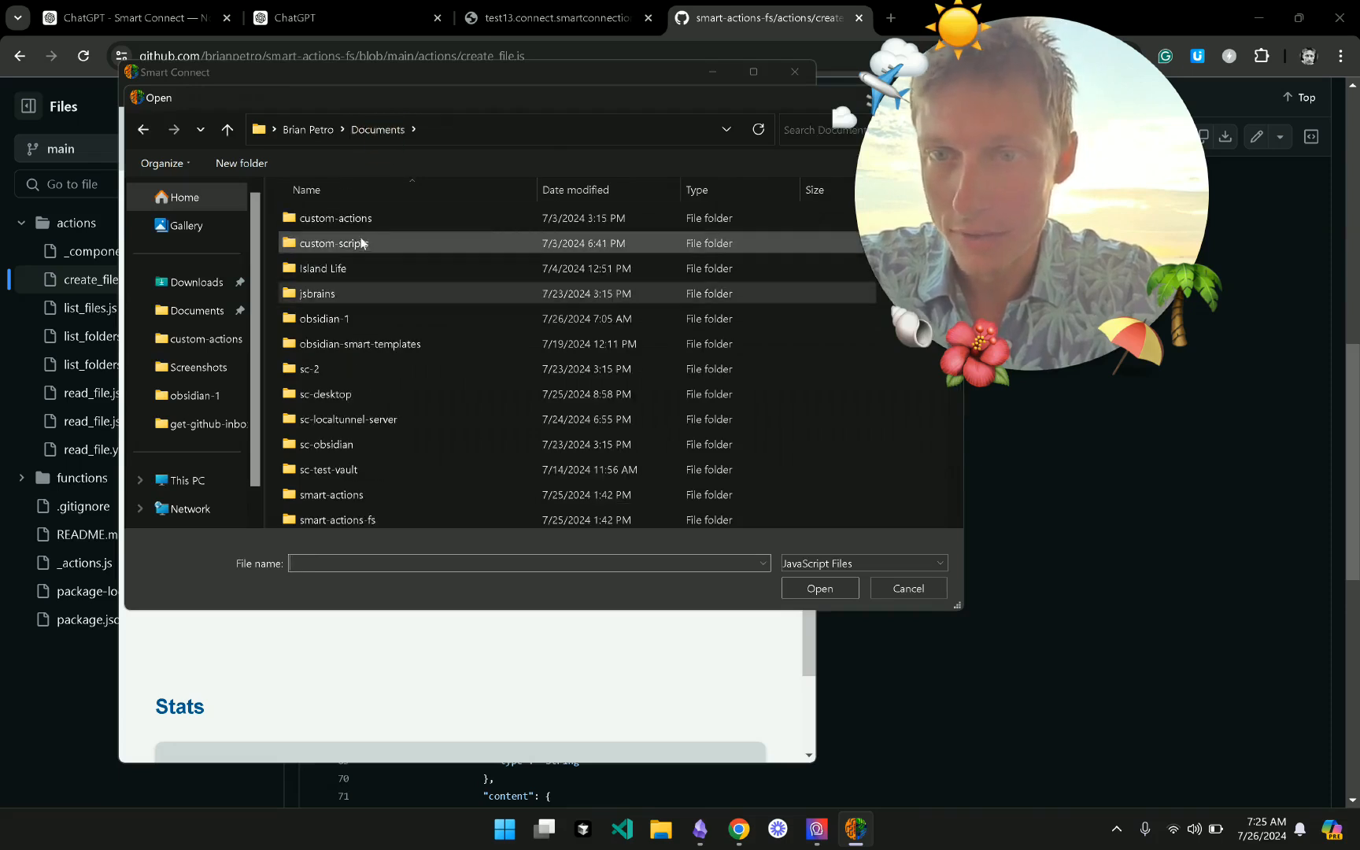
double_click(361, 218)
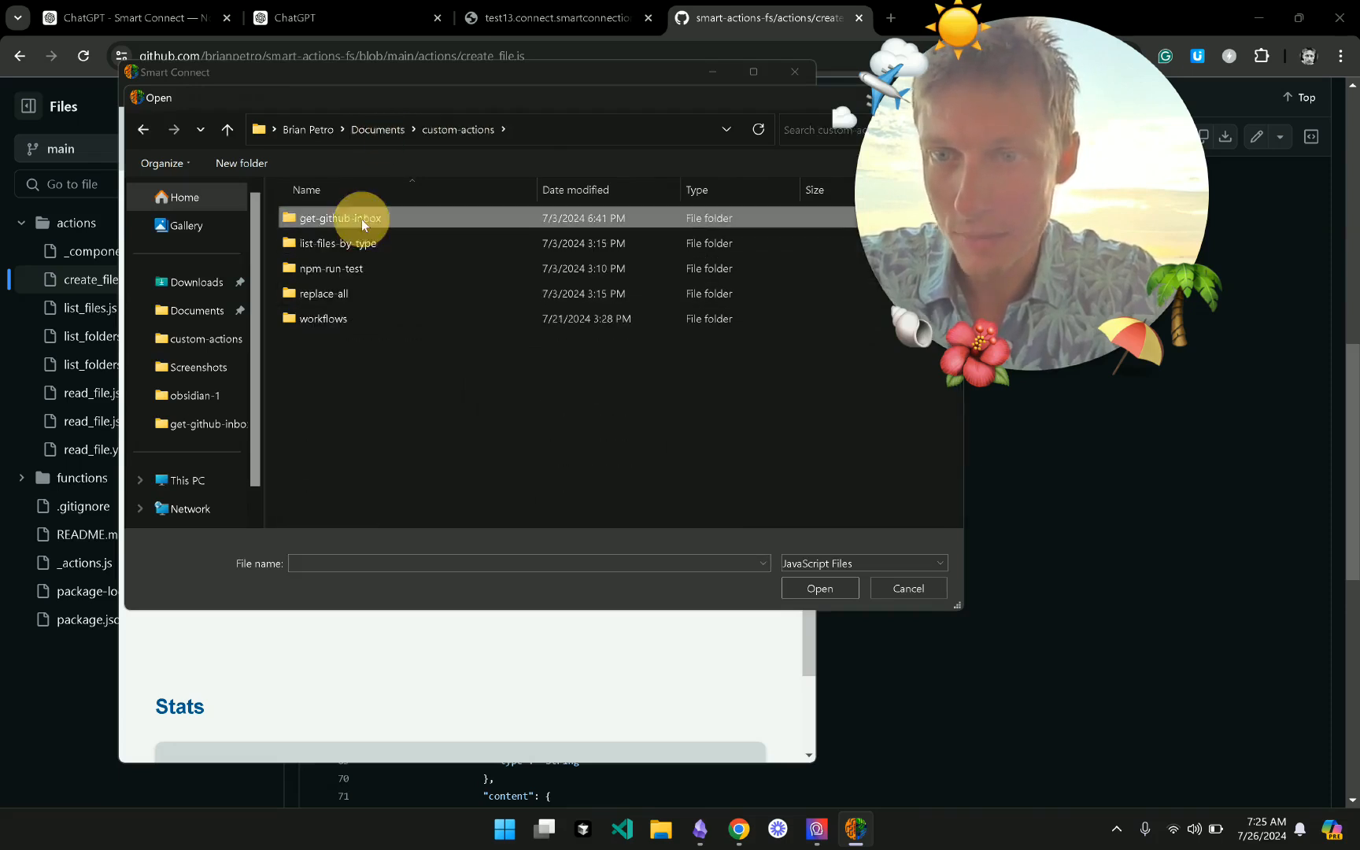
double_click(361, 219)
double_click(410, 268)
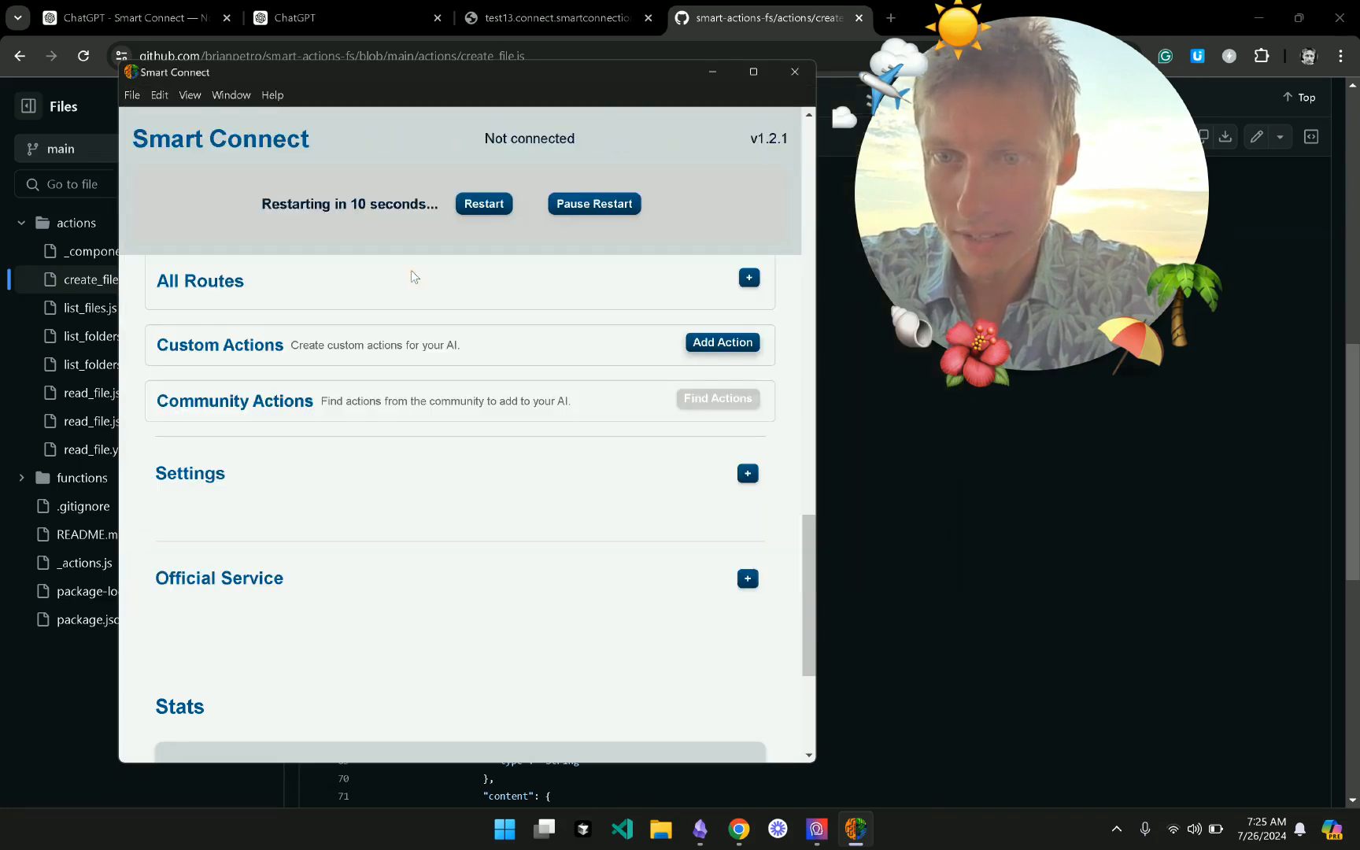
left_click(484, 204)
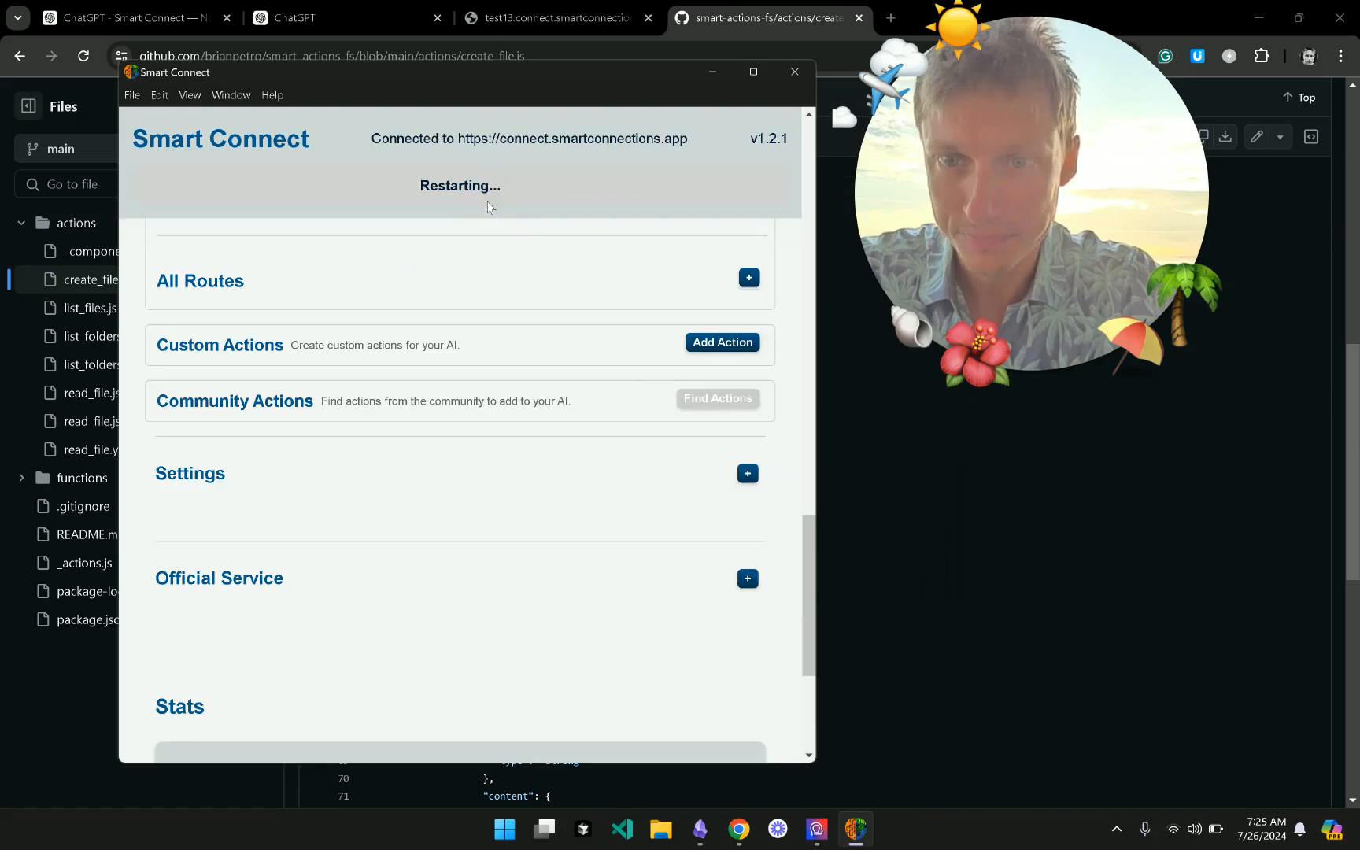
- Check the added action's file path and expand the Custom GPT (default) section
scroll(467, 406, "up", 5)
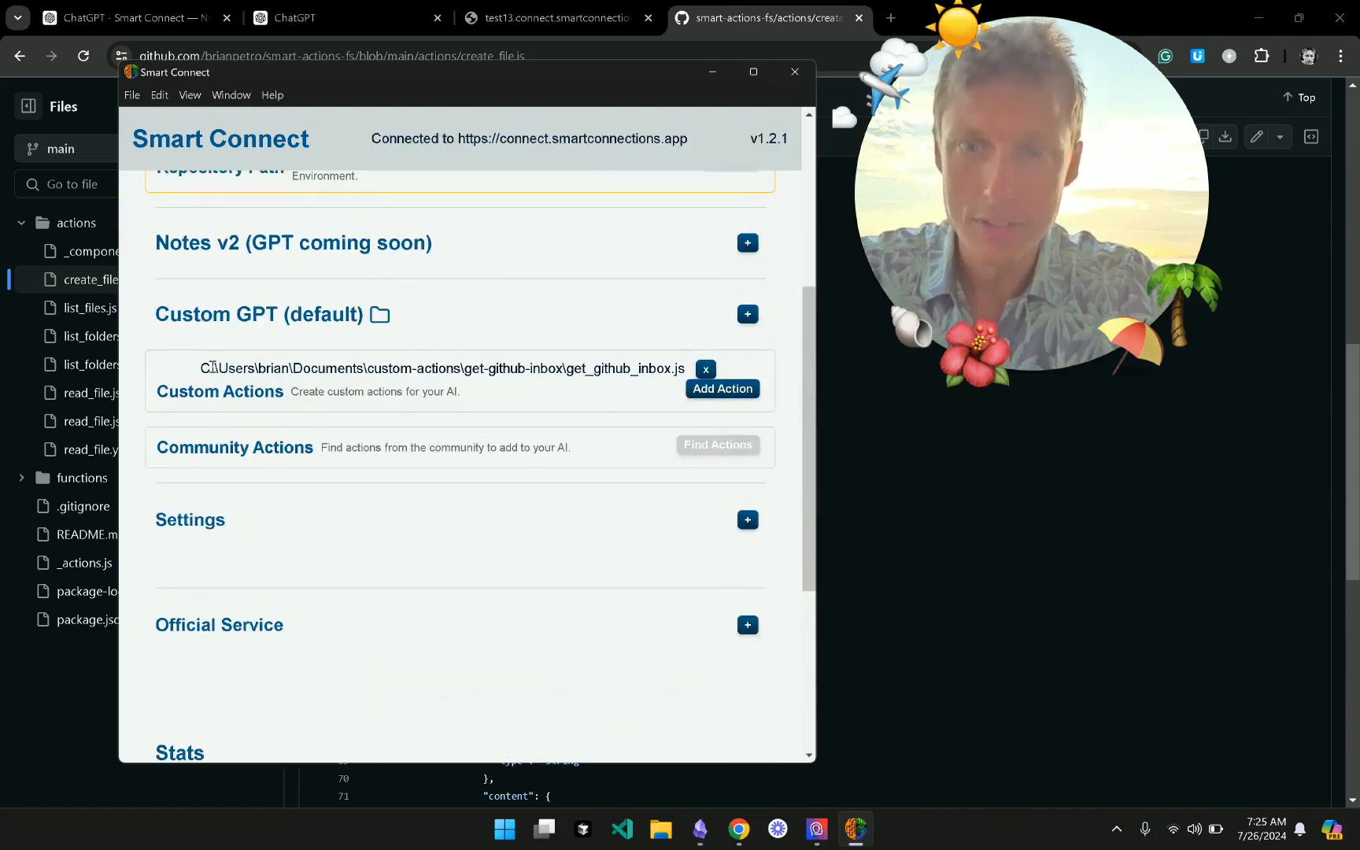
left_click_drag(210, 368, 665, 366)
left_click(661, 367)
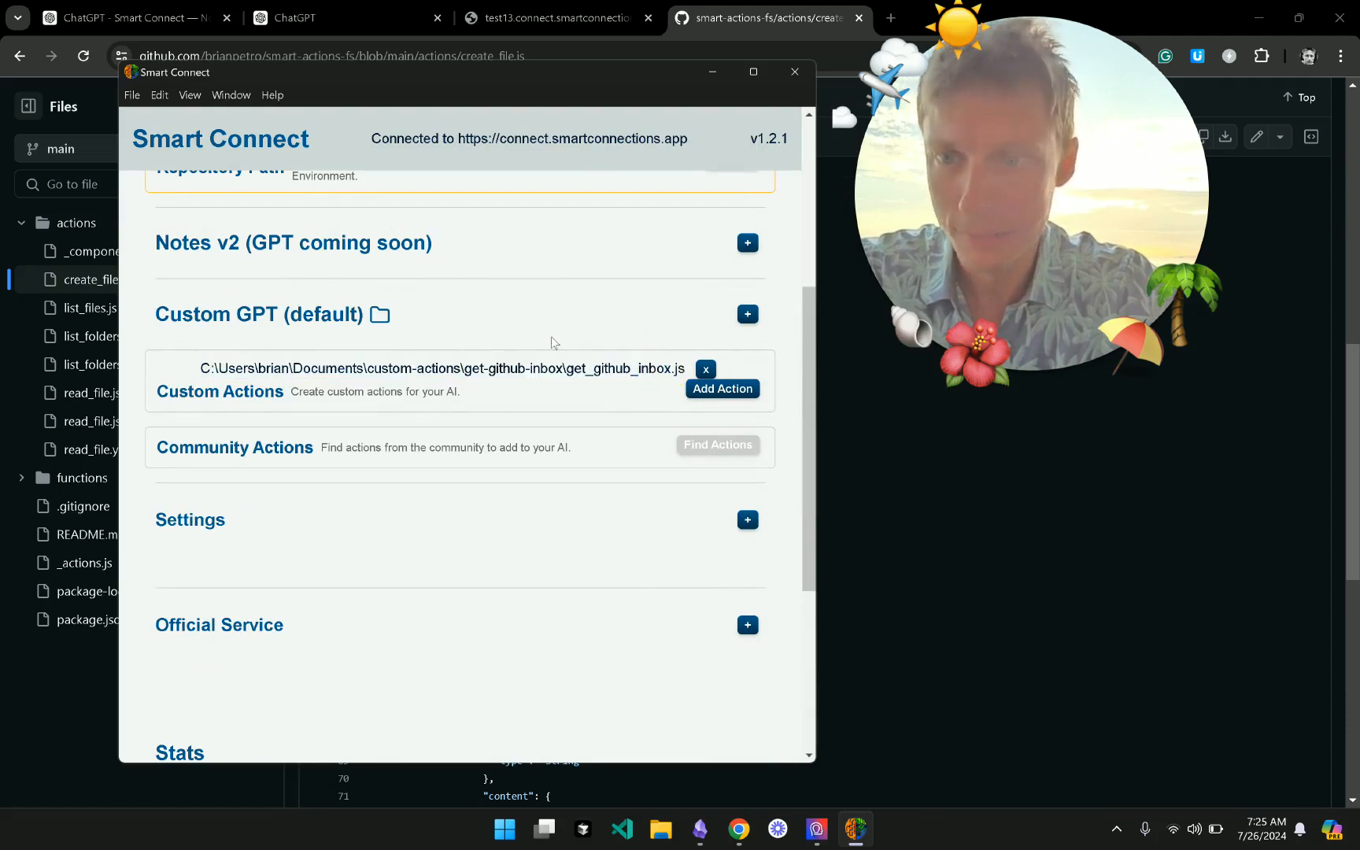
scroll(553, 343, "up", 2)
left_click(525, 420)
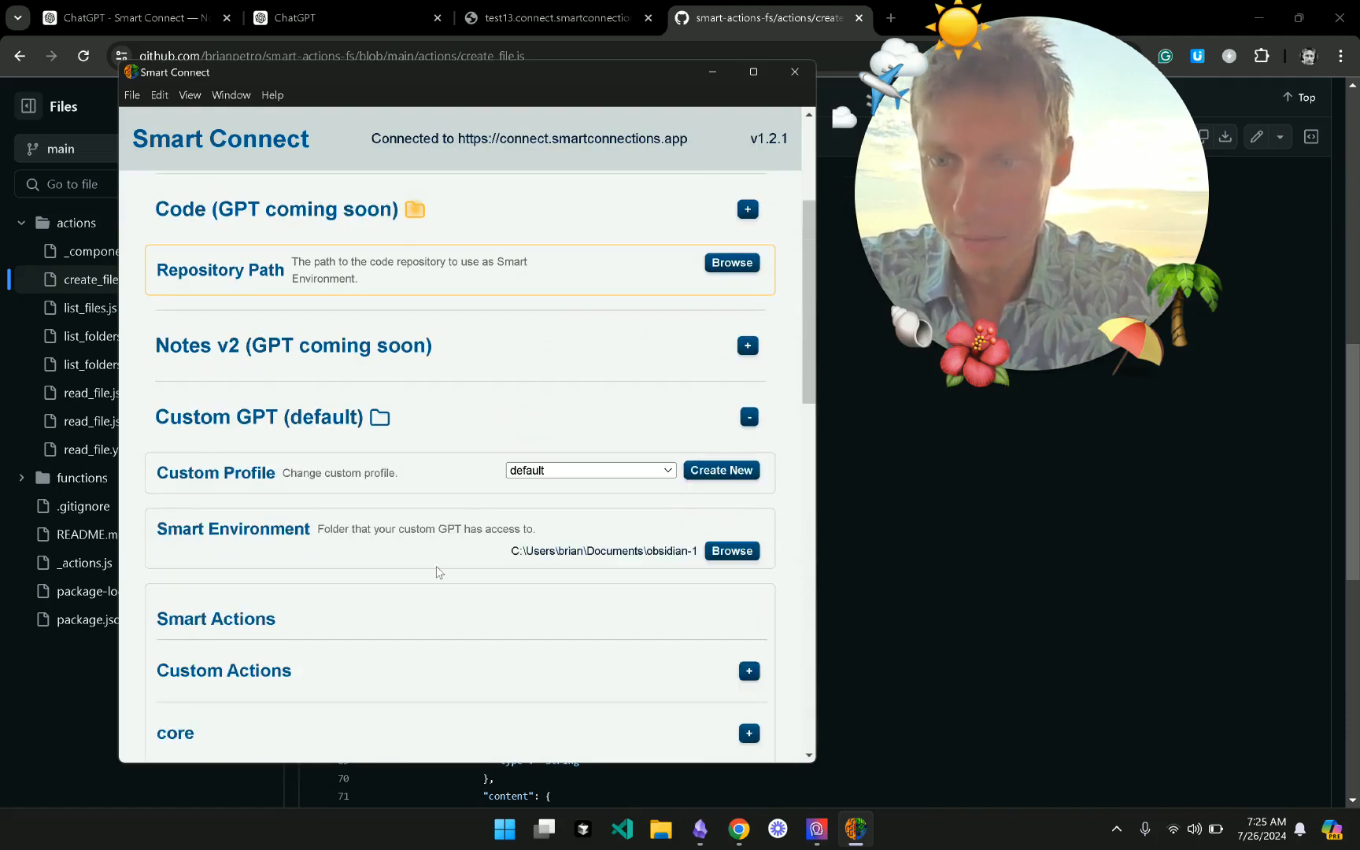
- Expand the Custom Actions list under Smart Actions
scroll(438, 571, "down", 3)
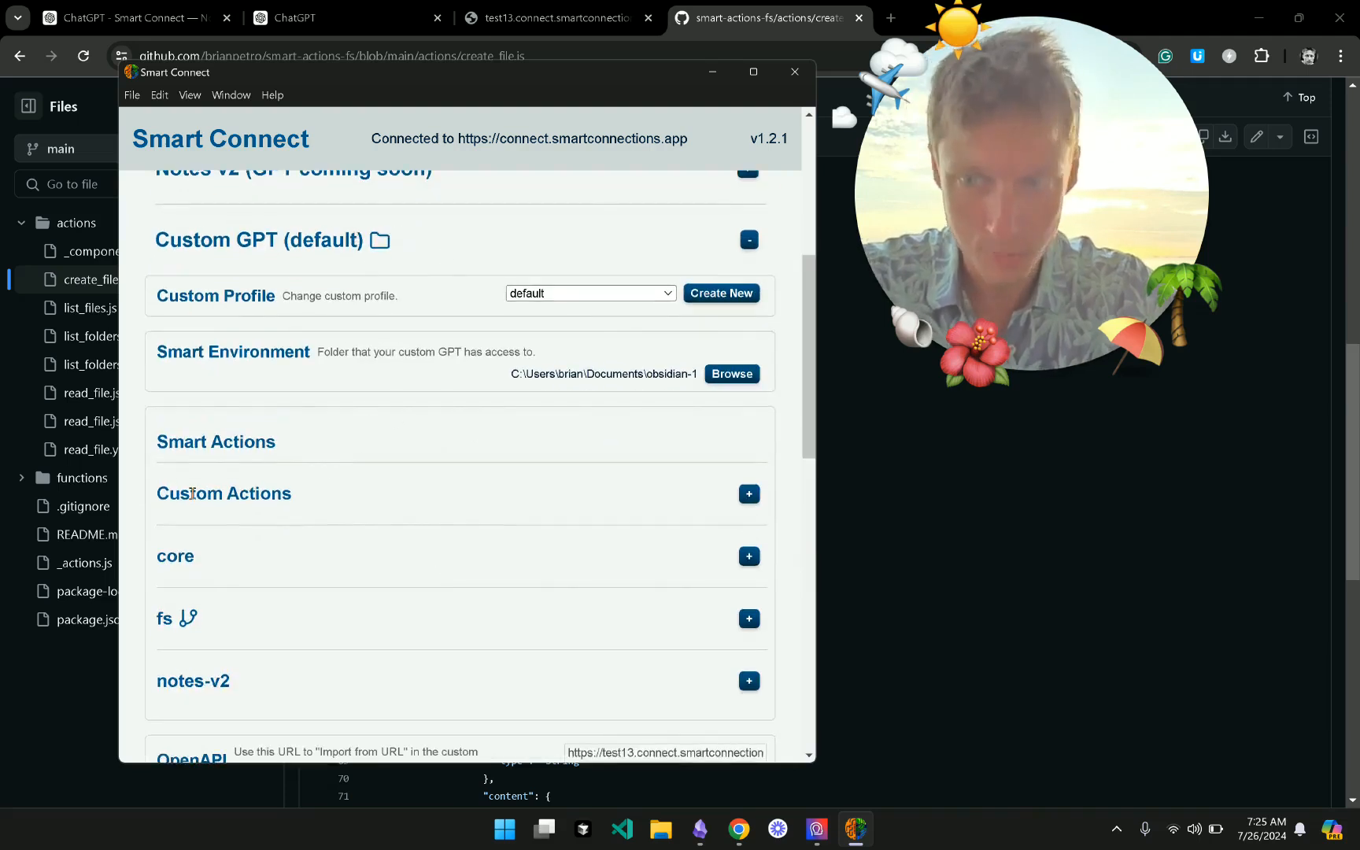
left_click_drag(156, 494, 294, 494)
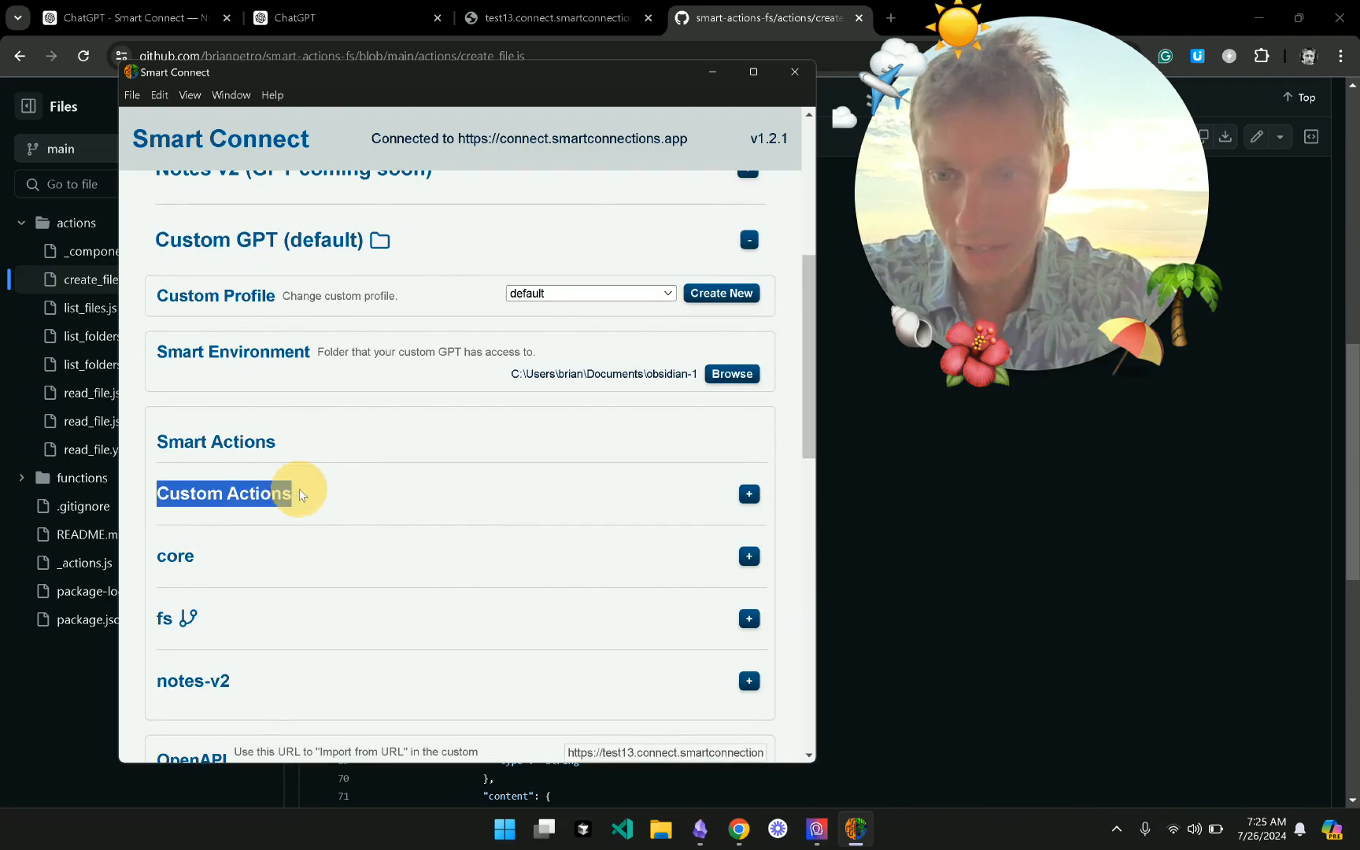
left_click(601, 498)
scroll(470, 533, "down", 2)
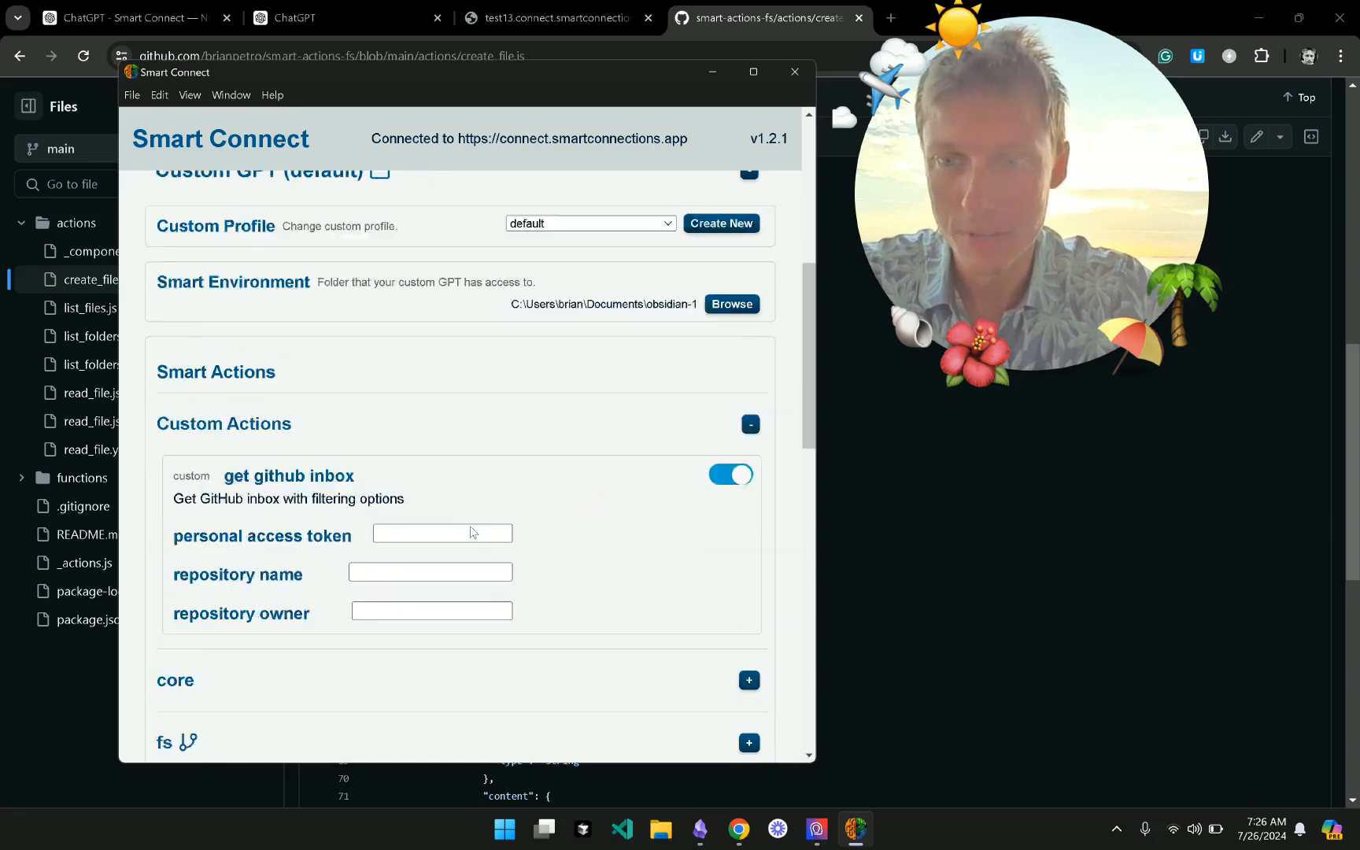
- Inspect the get github inbox action's personal access token, repository name and repository owner fields
left_click_drag(223, 395, 388, 391)
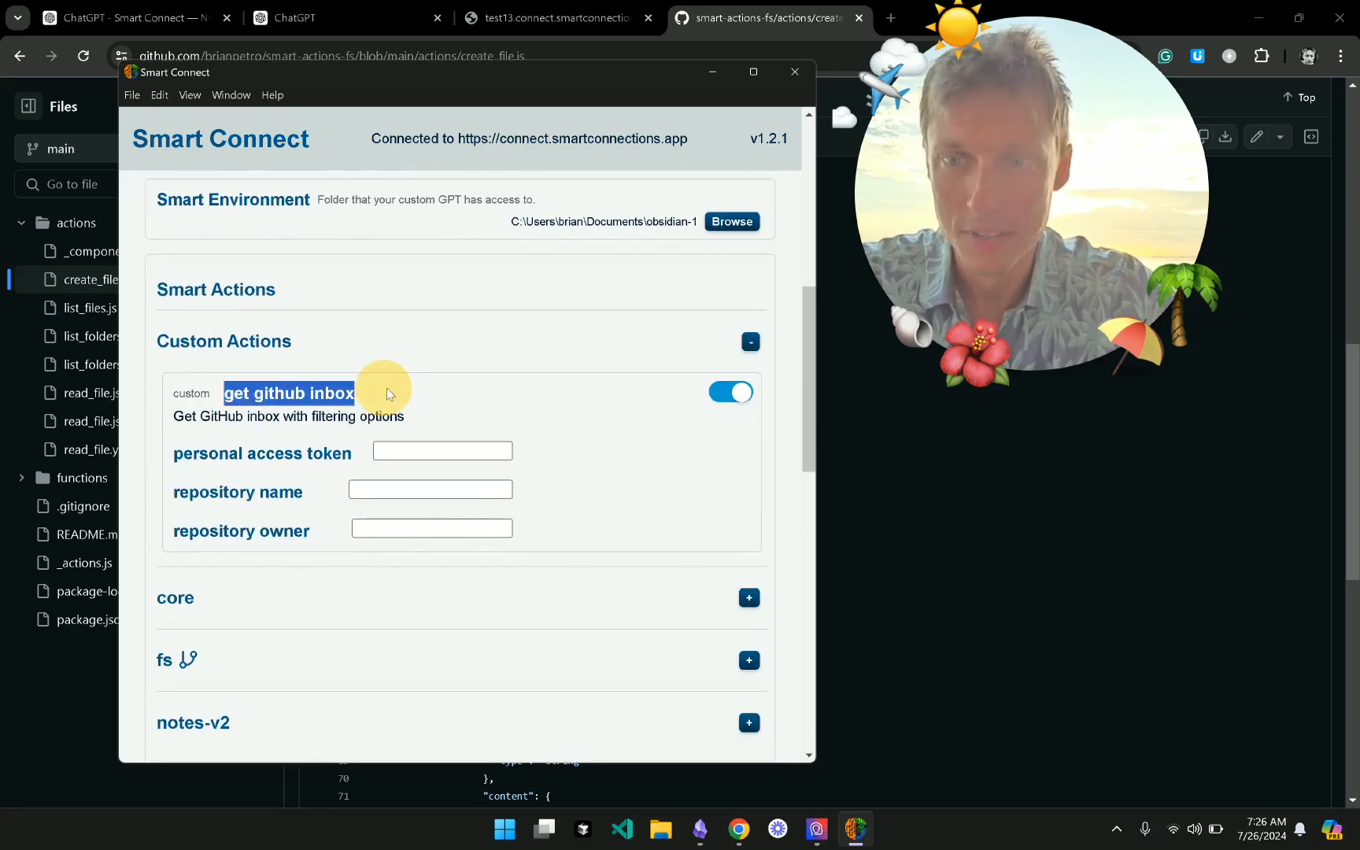
left_click(457, 404)
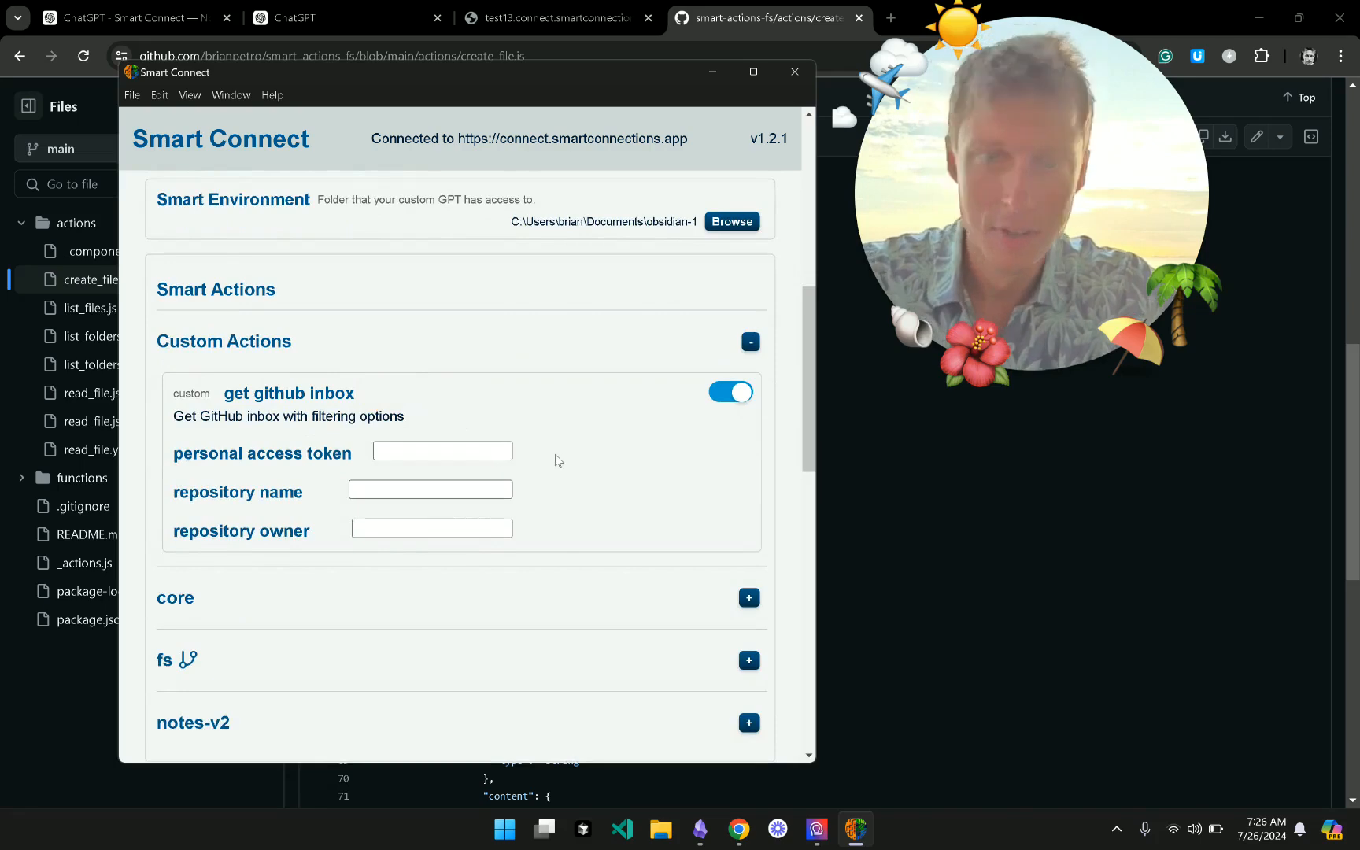
left_click(451, 444)
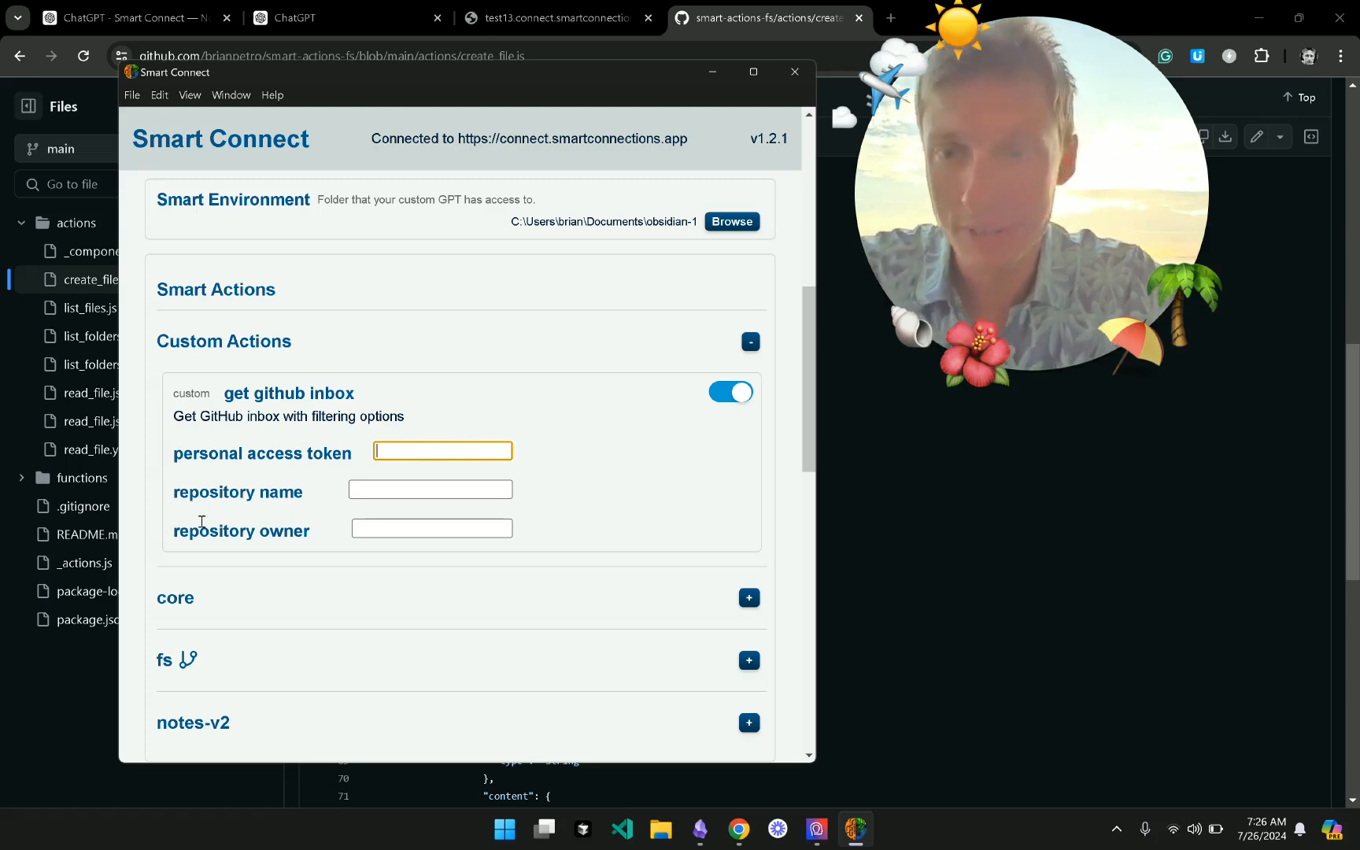
left_click_drag(188, 497, 309, 502)
left_click(310, 503)
left_click_drag(202, 533, 309, 532)
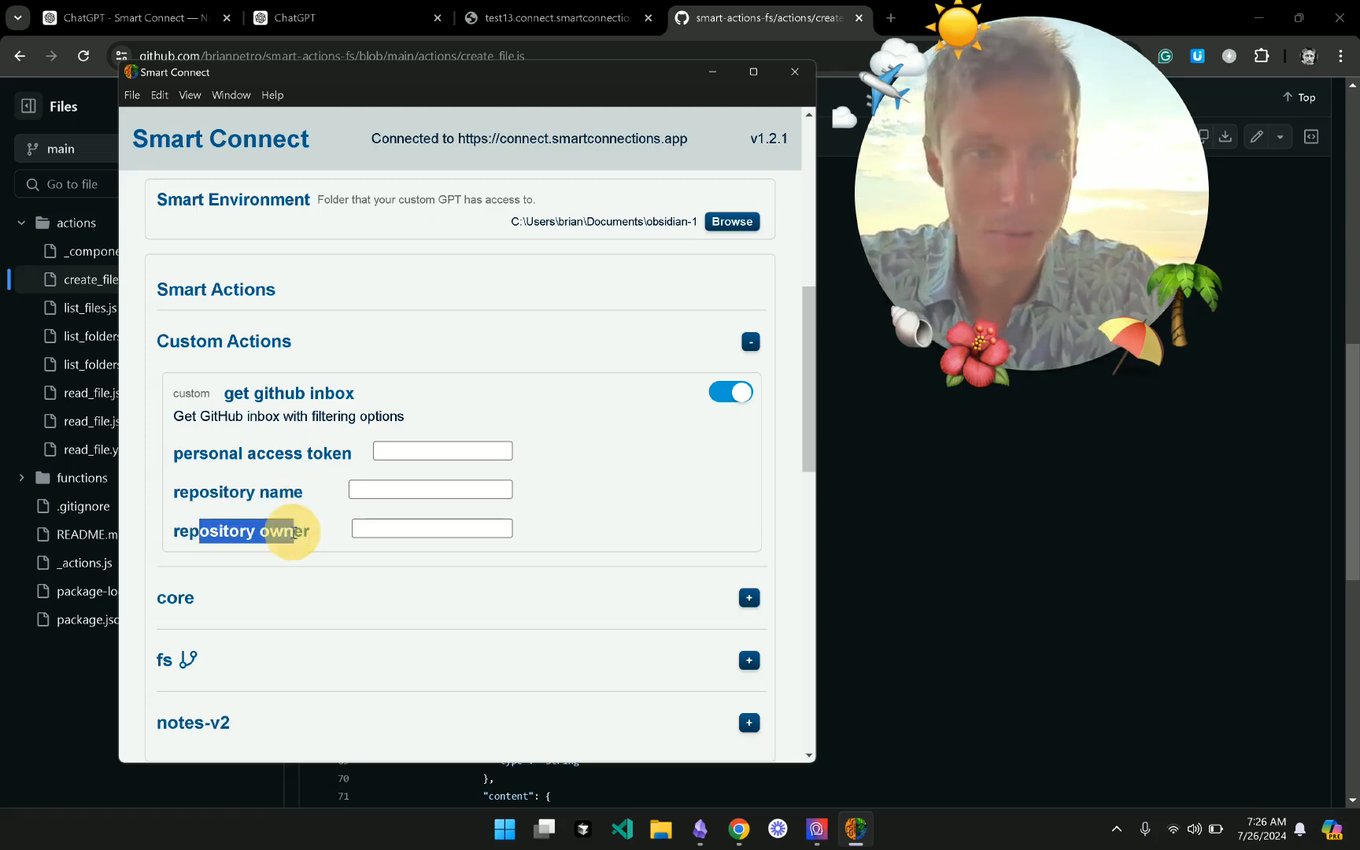
left_click(299, 534)
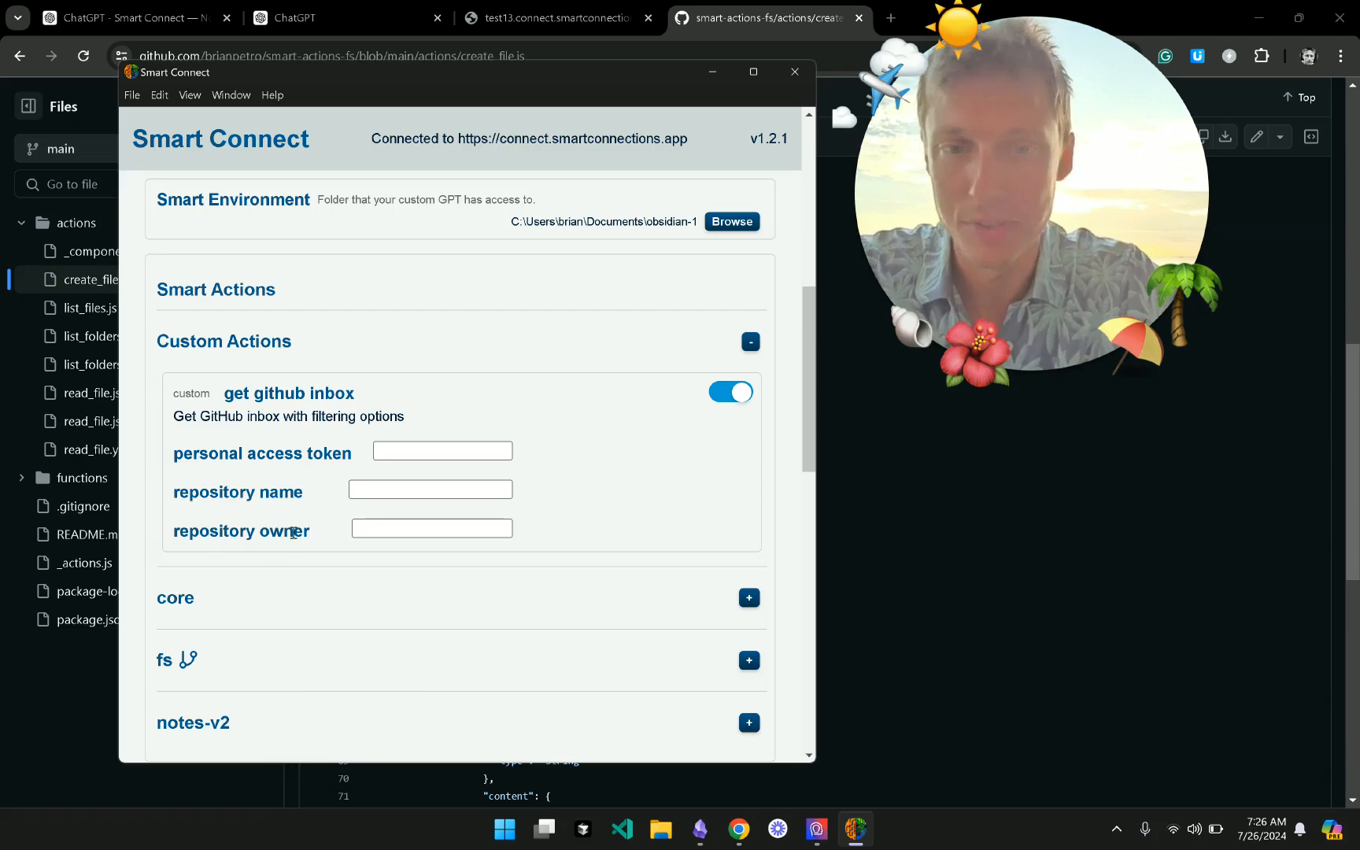
scroll(292, 533, "down", 7)
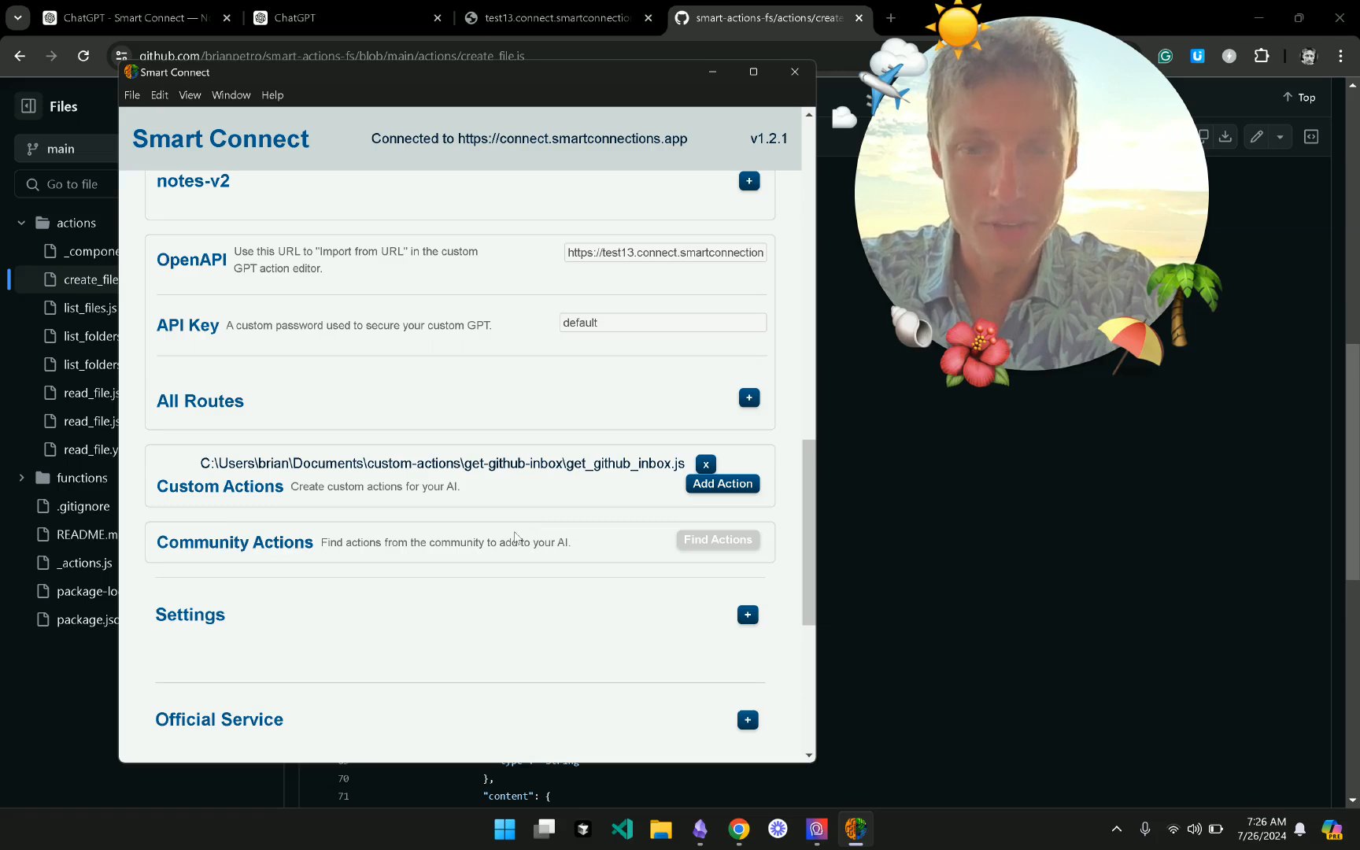
left_click_drag(157, 543, 561, 557)
left_click(576, 555)
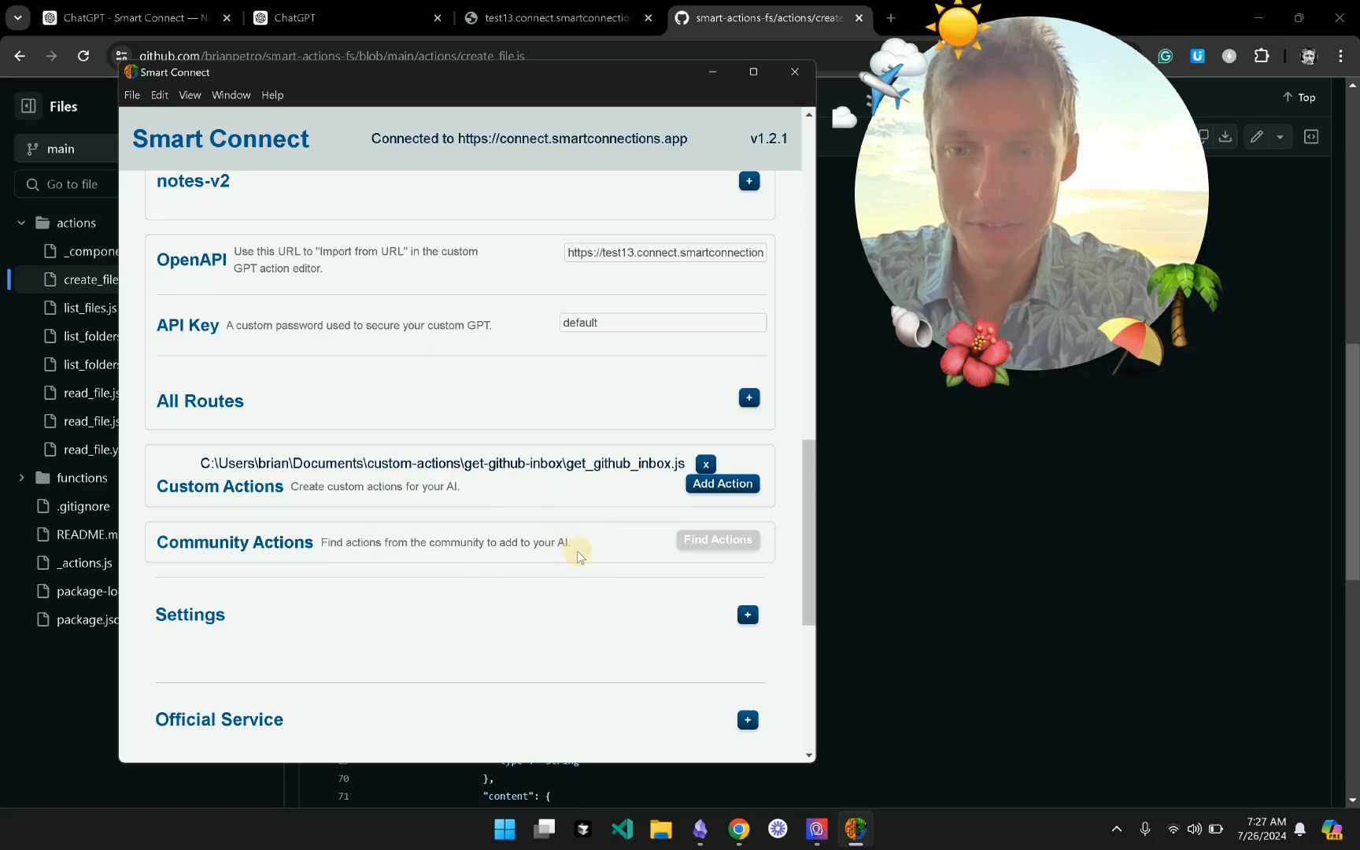
scroll(577, 554, "down", 2)
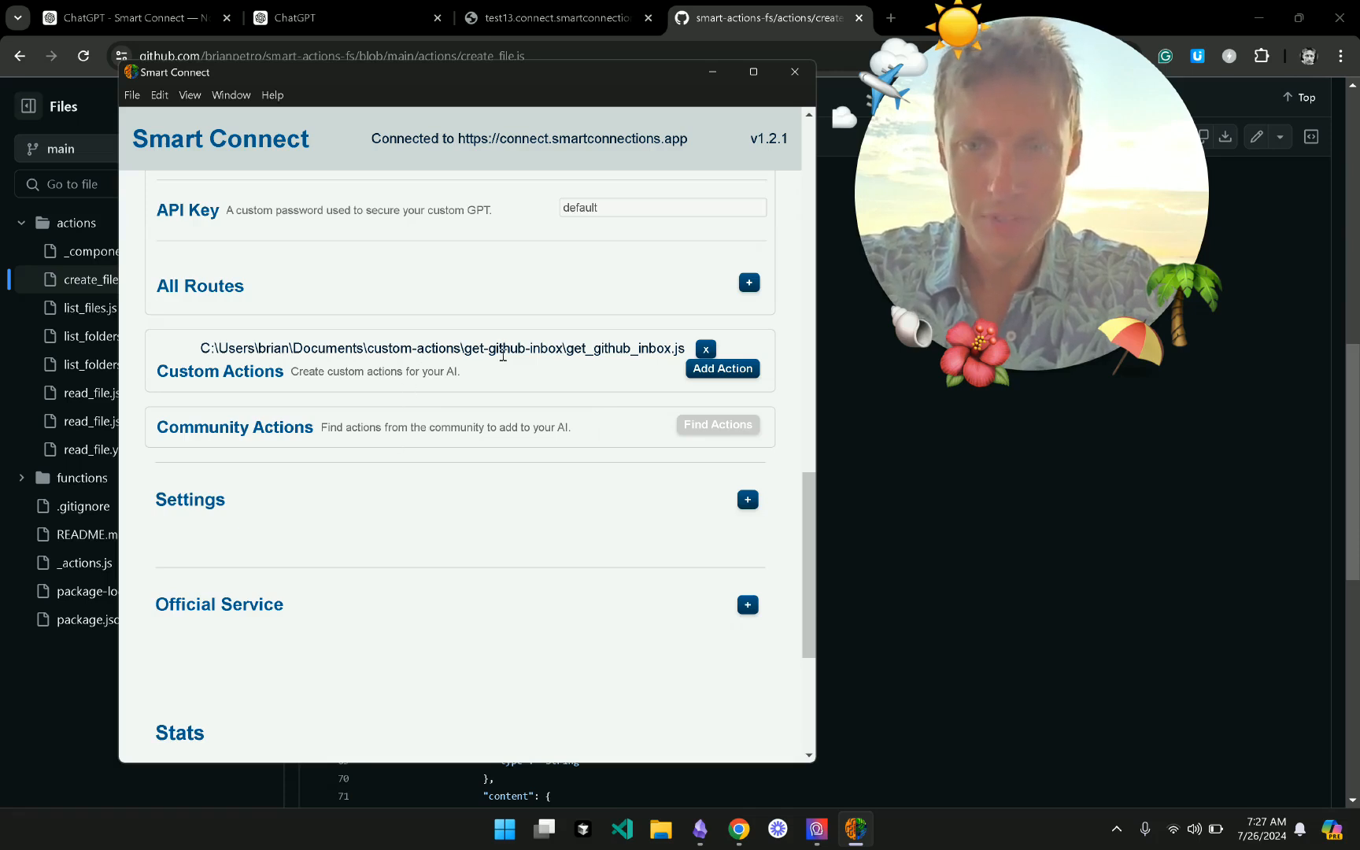
double_click(580, 350)
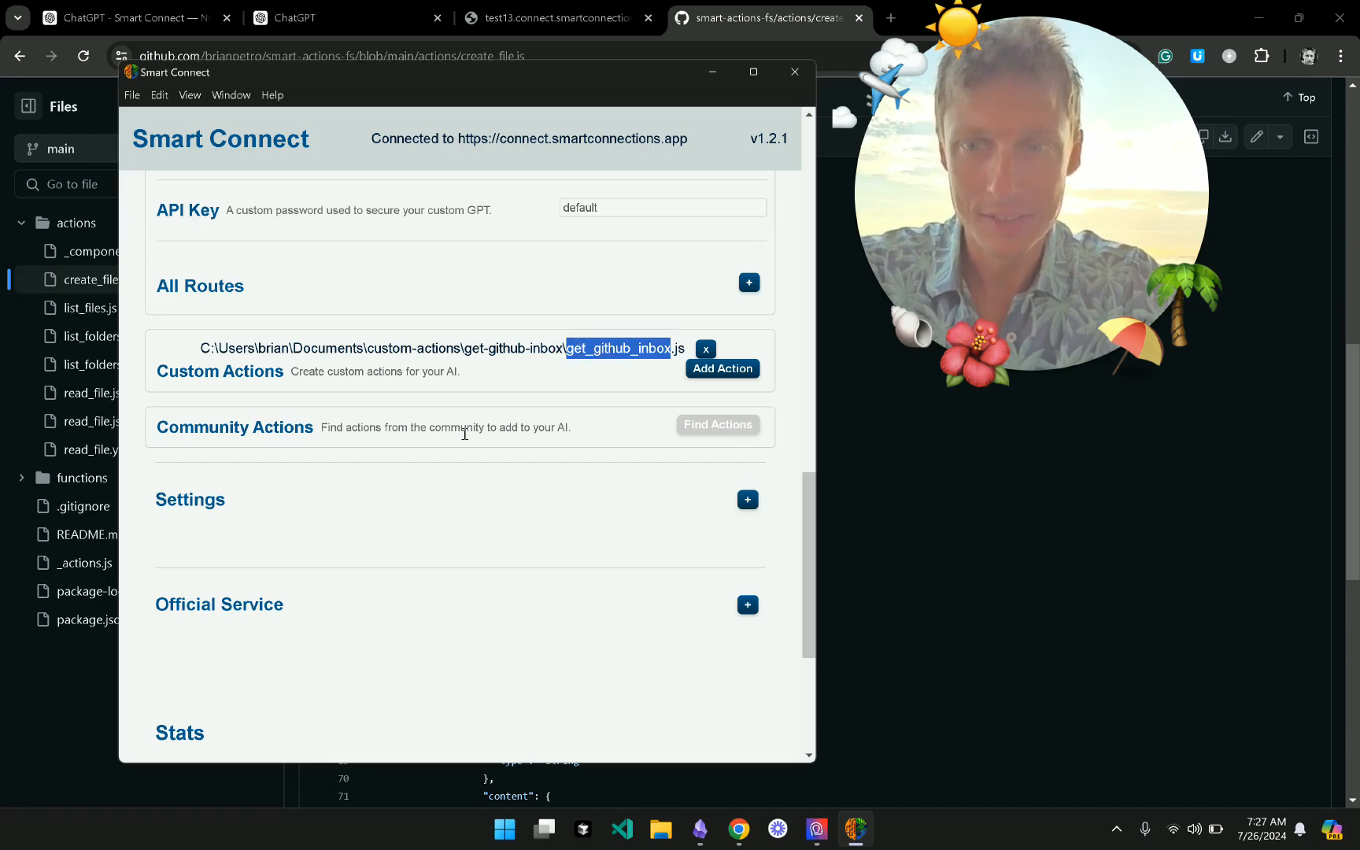
left_click_drag(155, 435, 599, 433)
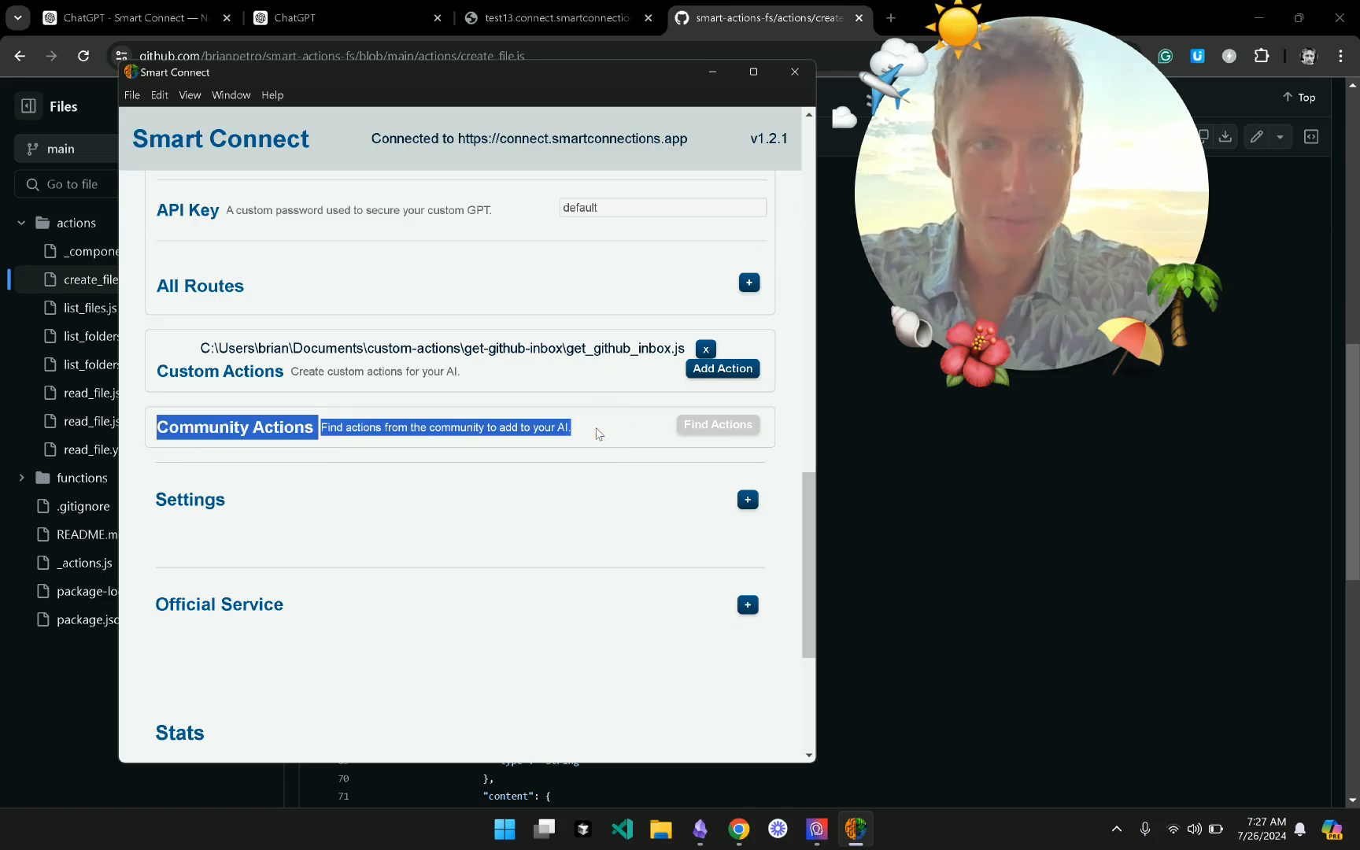
left_click(596, 431)
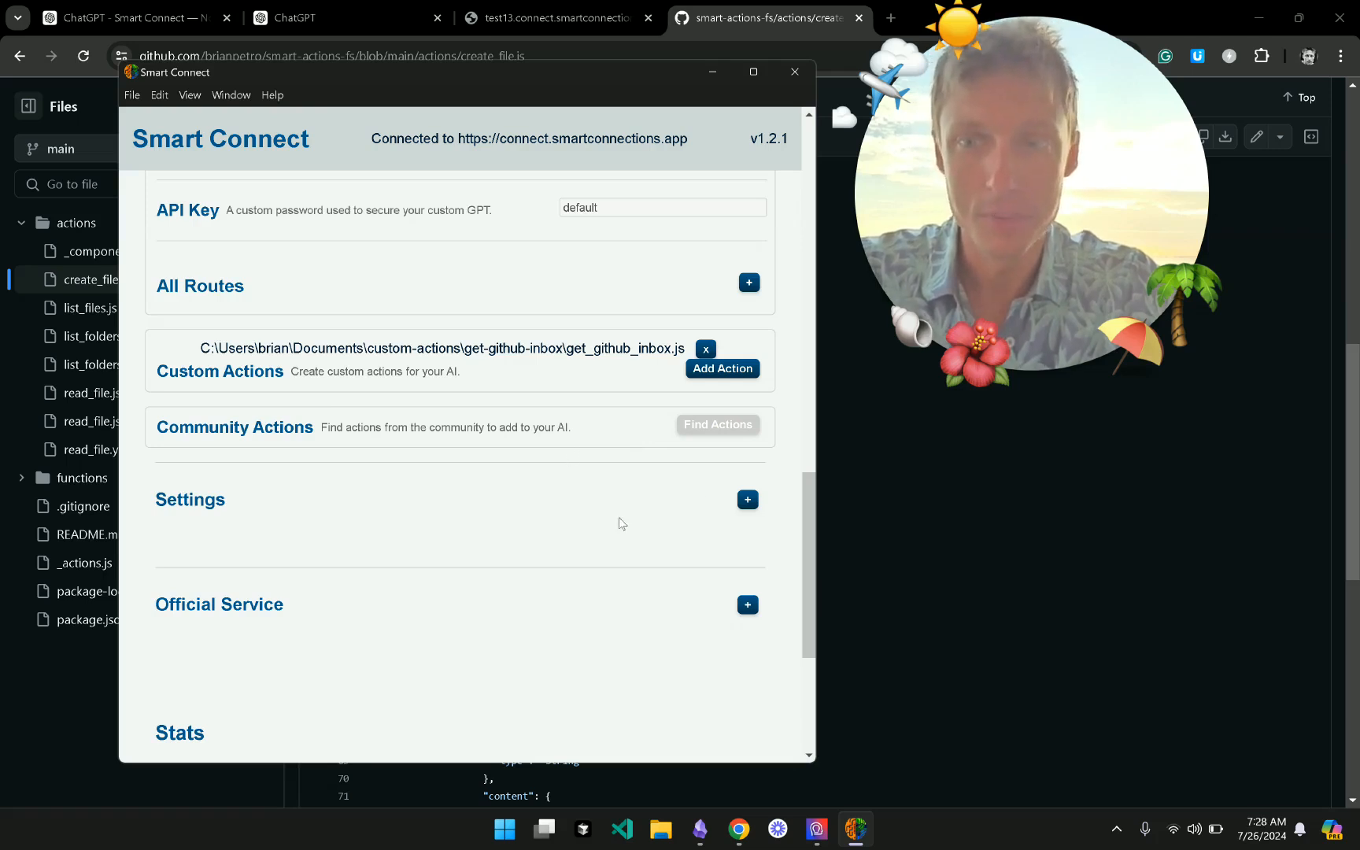
scroll(621, 523, "down", 1)
- Expand Settings to show the GPT URL, security and global options
left_click(418, 449)
scroll(421, 450, "down", 1)
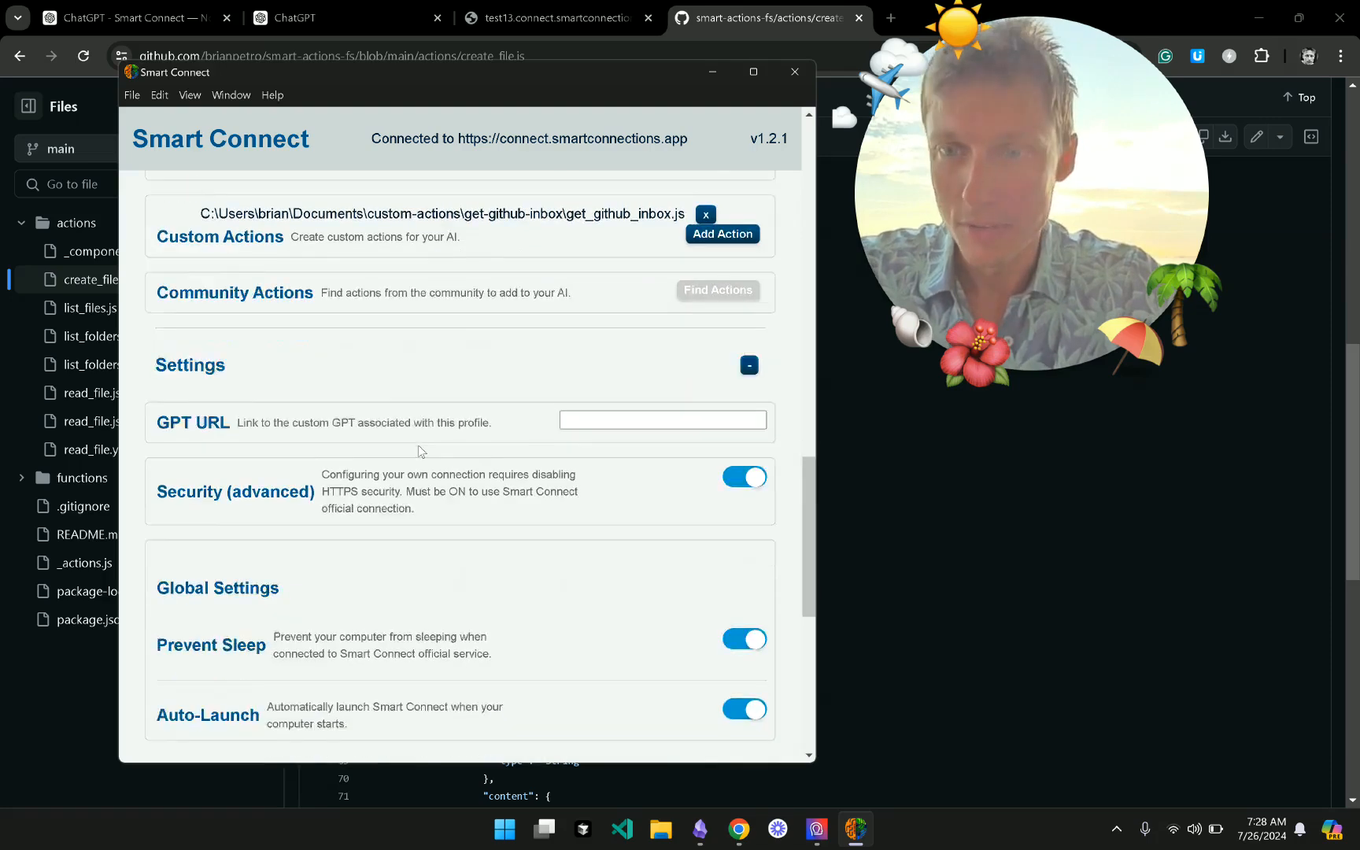
scroll(389, 403, "down", 1)
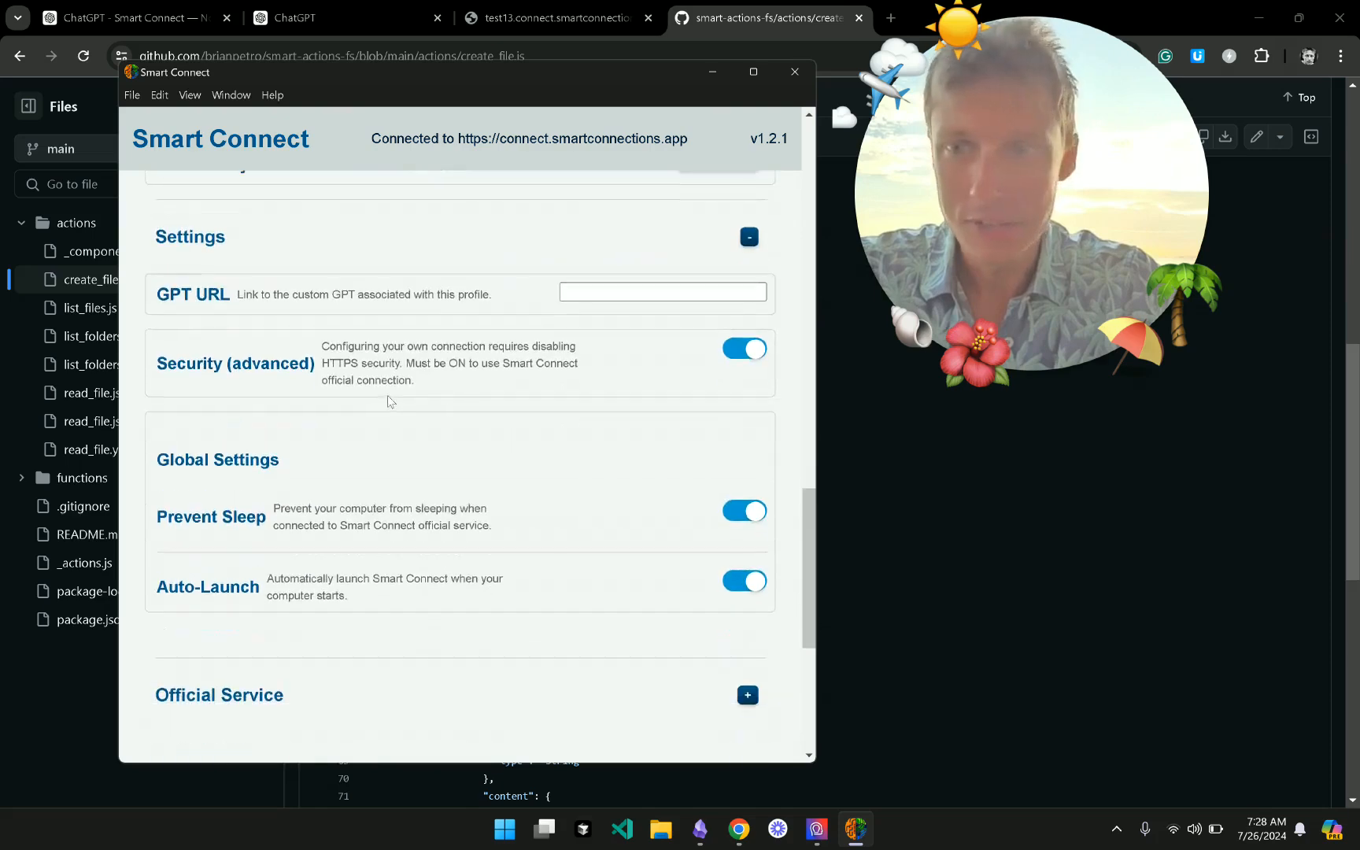
scroll(408, 291, "up", 4)
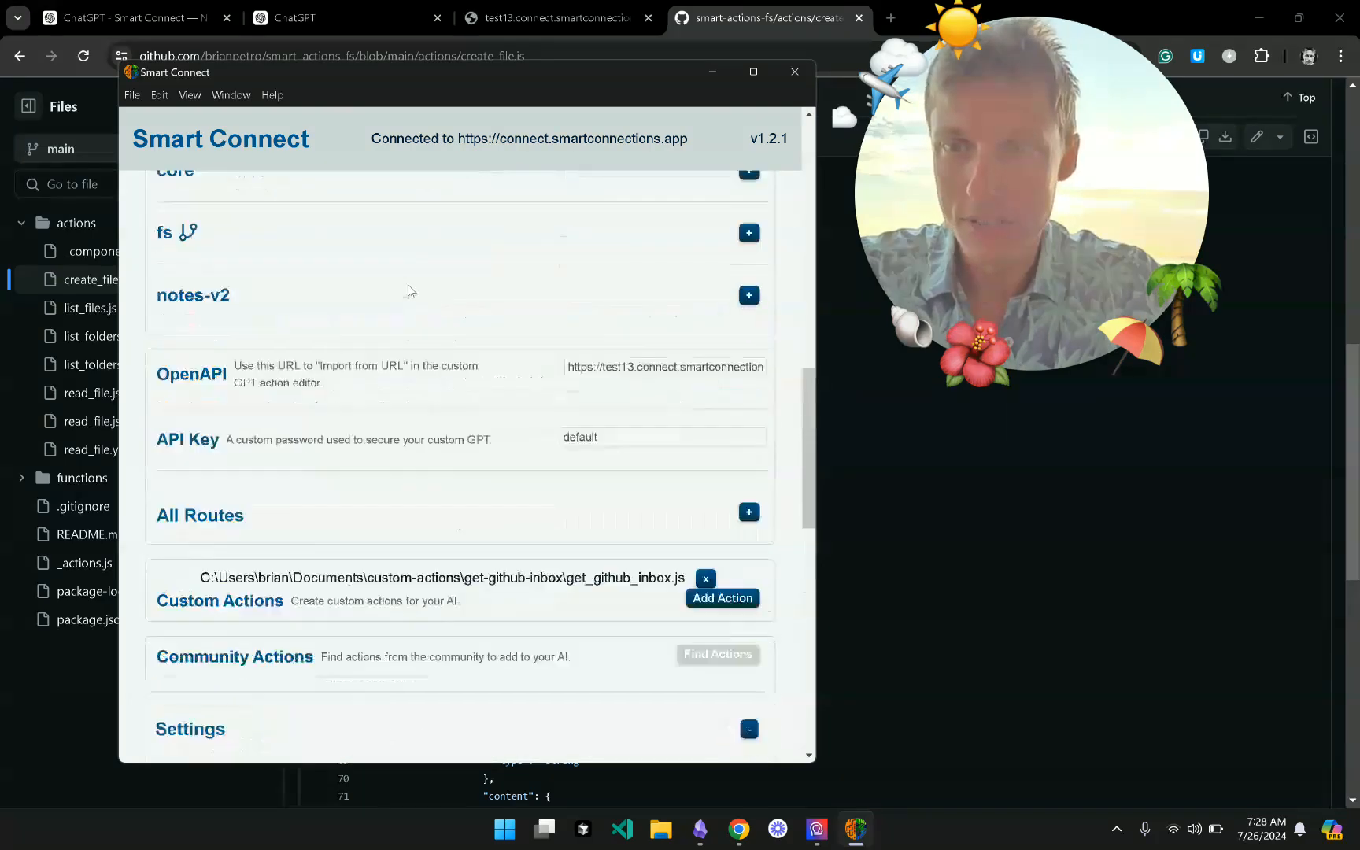
scroll(407, 291, "up", 6)
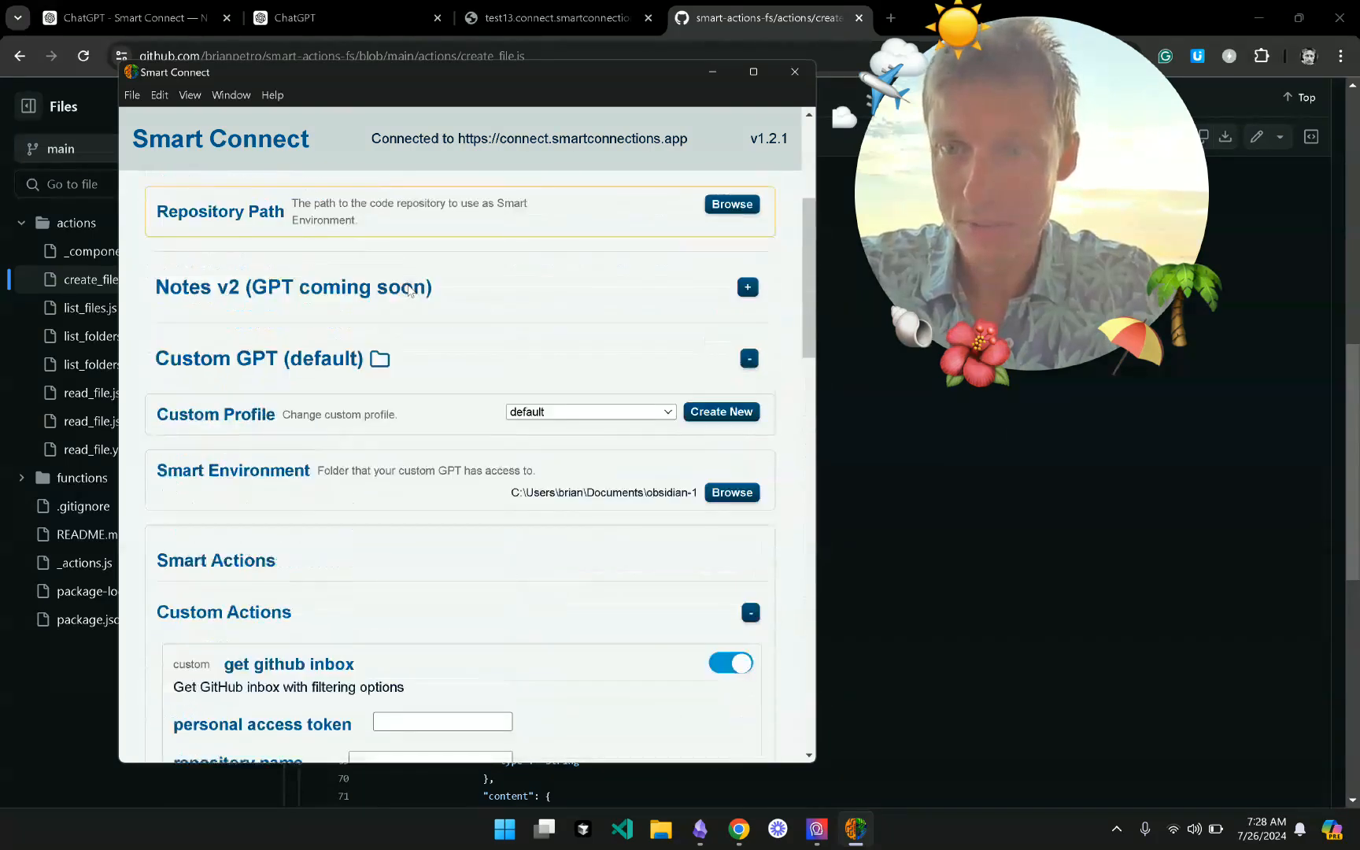
scroll(410, 291, "up", 1)
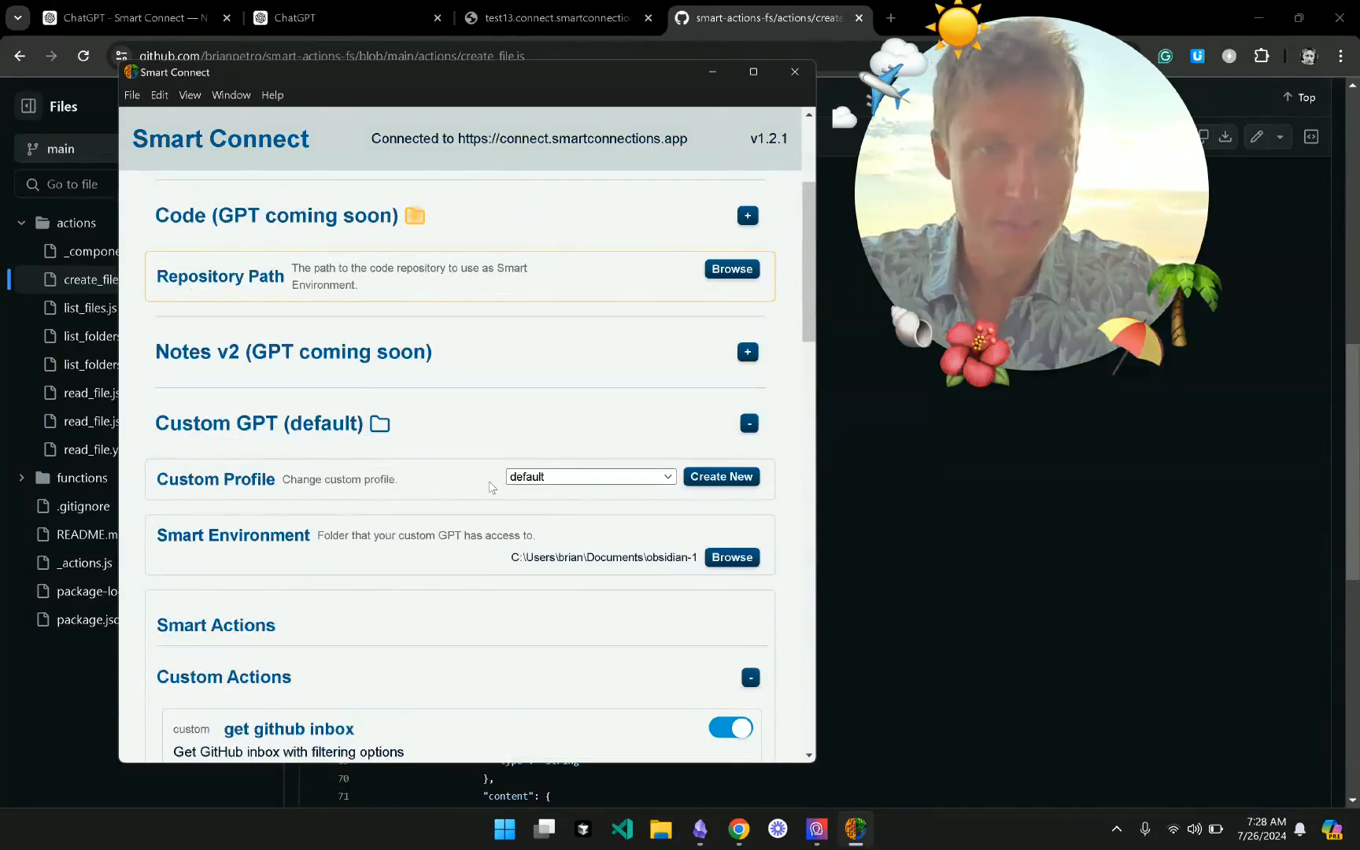
scroll(489, 486, "down", 11)
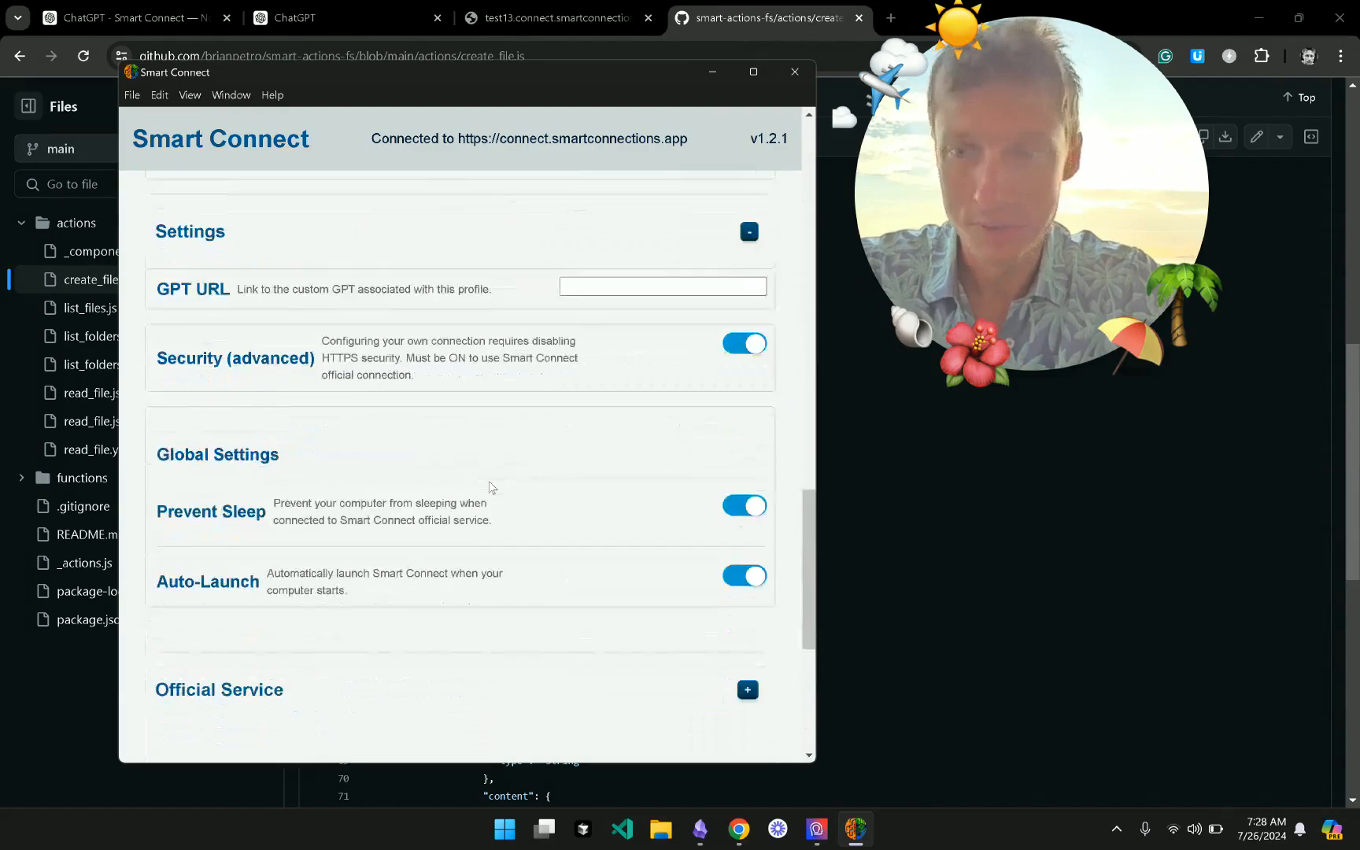
scroll(489, 487, "down", 2)
- Peek into the Official Service section, then bring back the GitHub create_file.js page
left_click(475, 538)
scroll(373, 540, "down", 1)
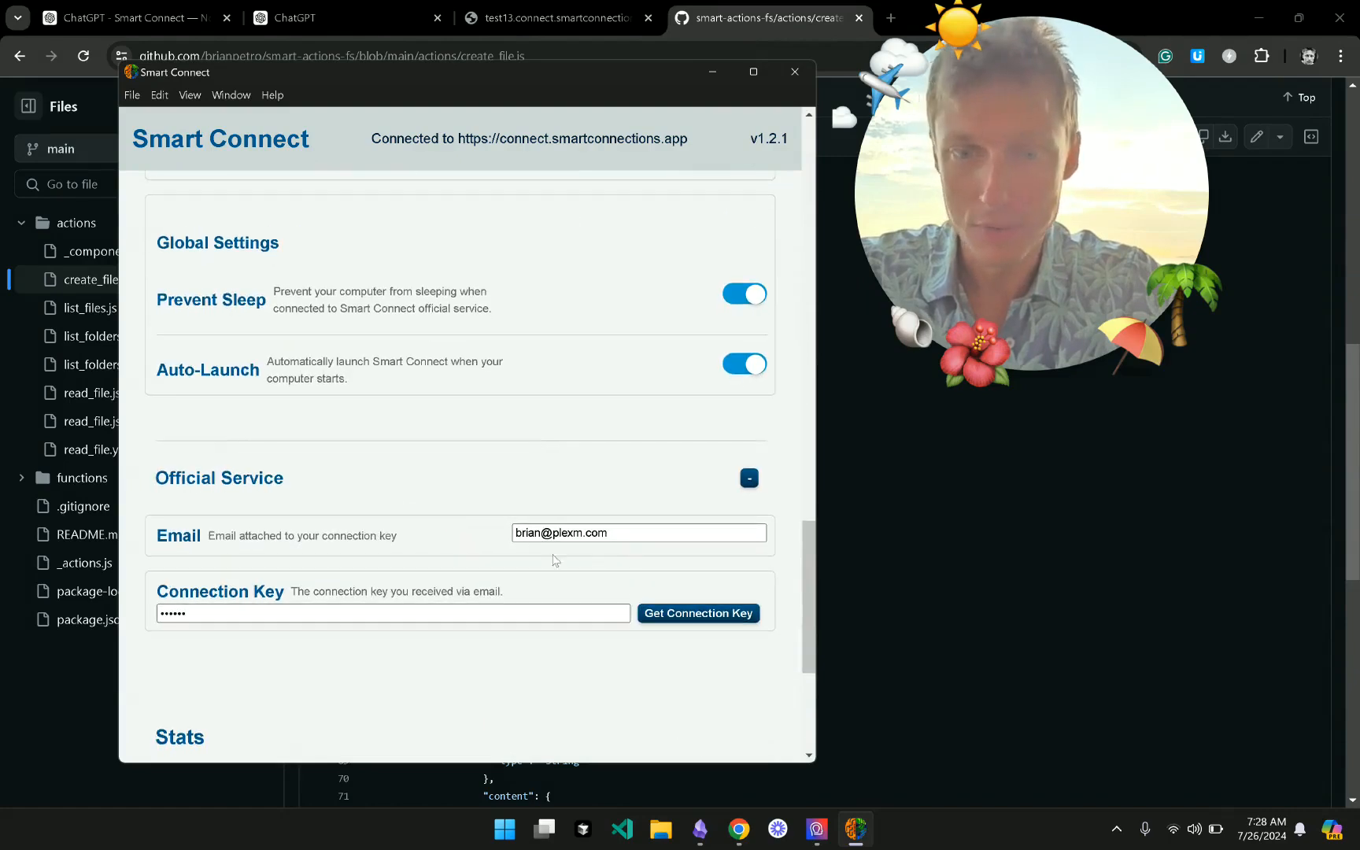
left_click(501, 477)
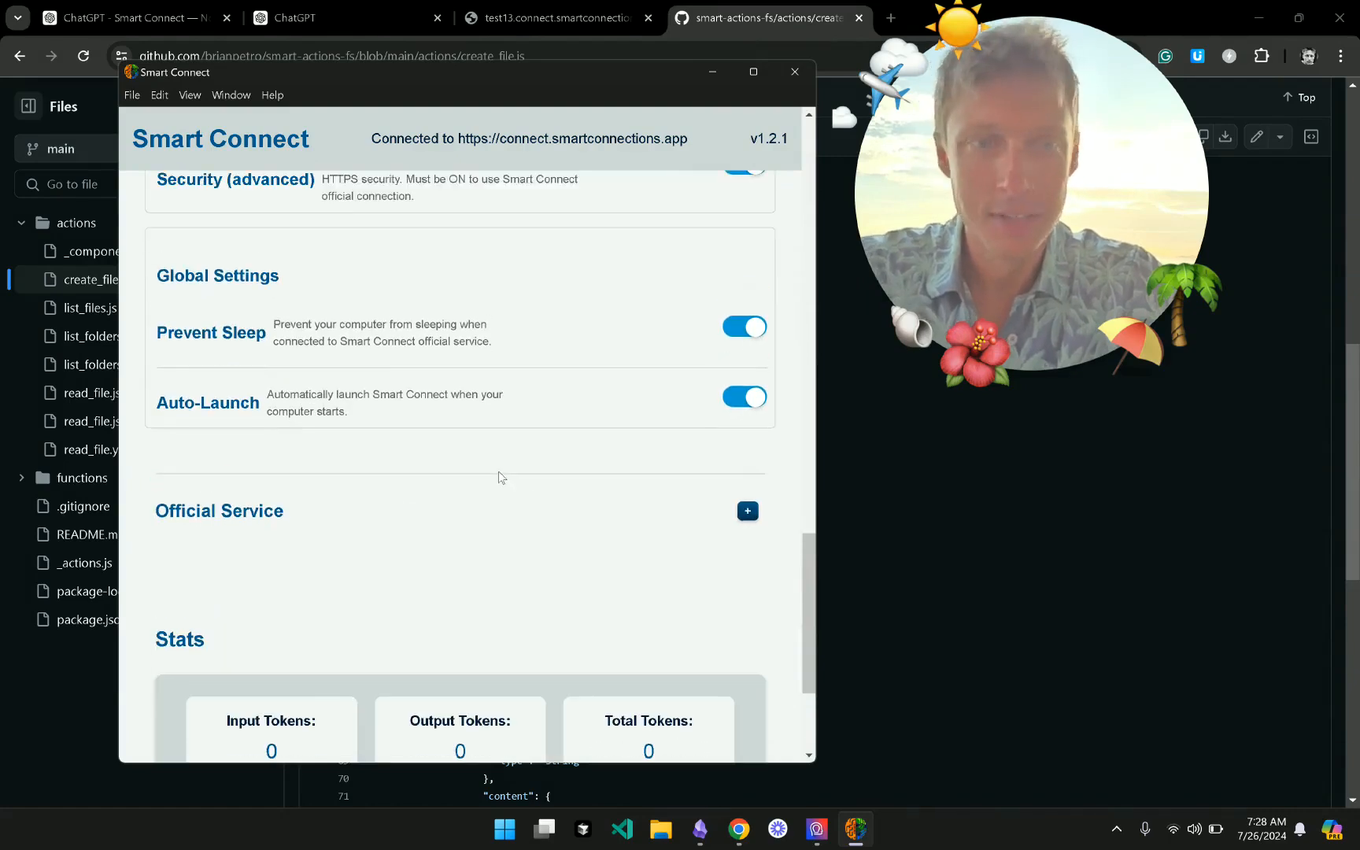
scroll(500, 477, "up", 3)
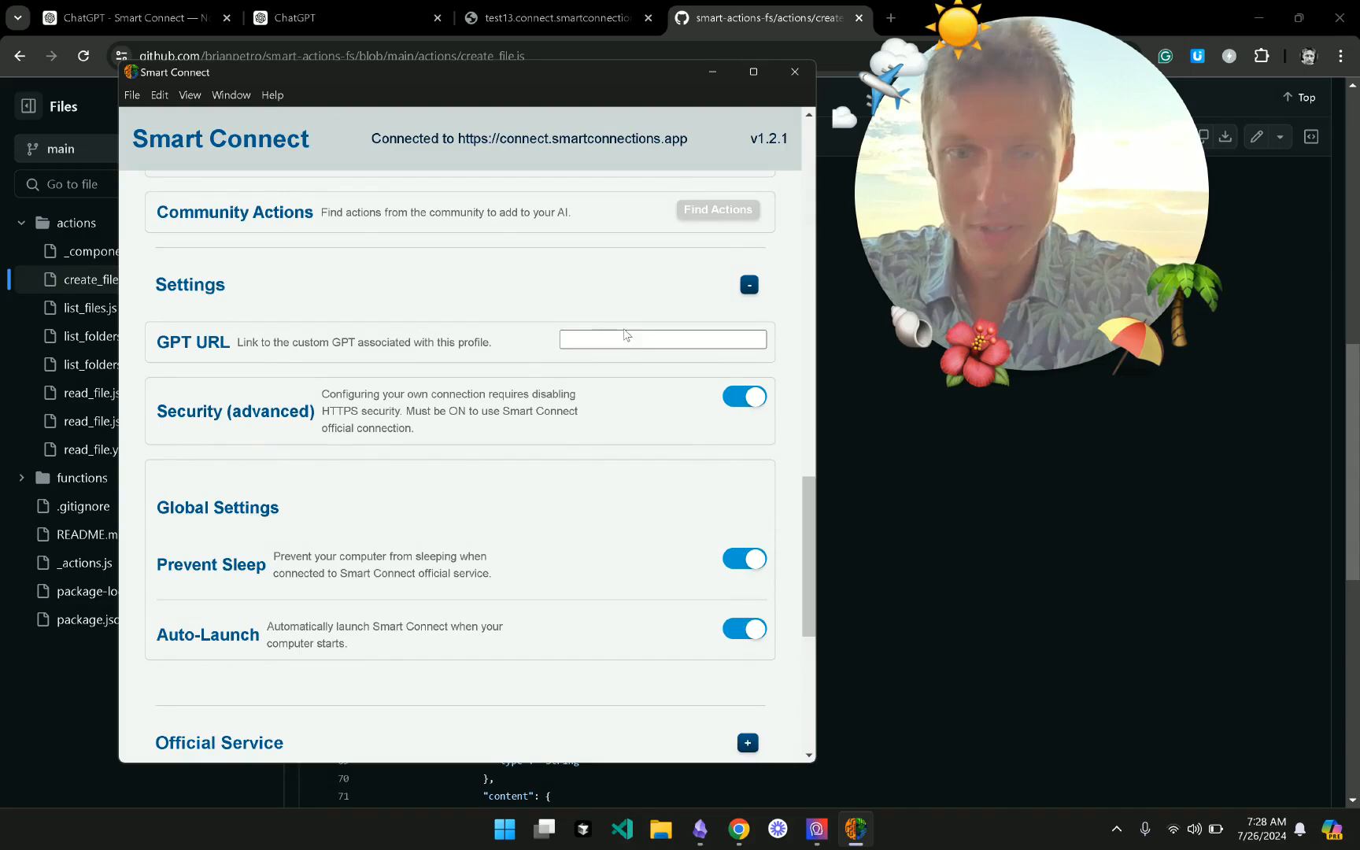
left_click(974, 511)
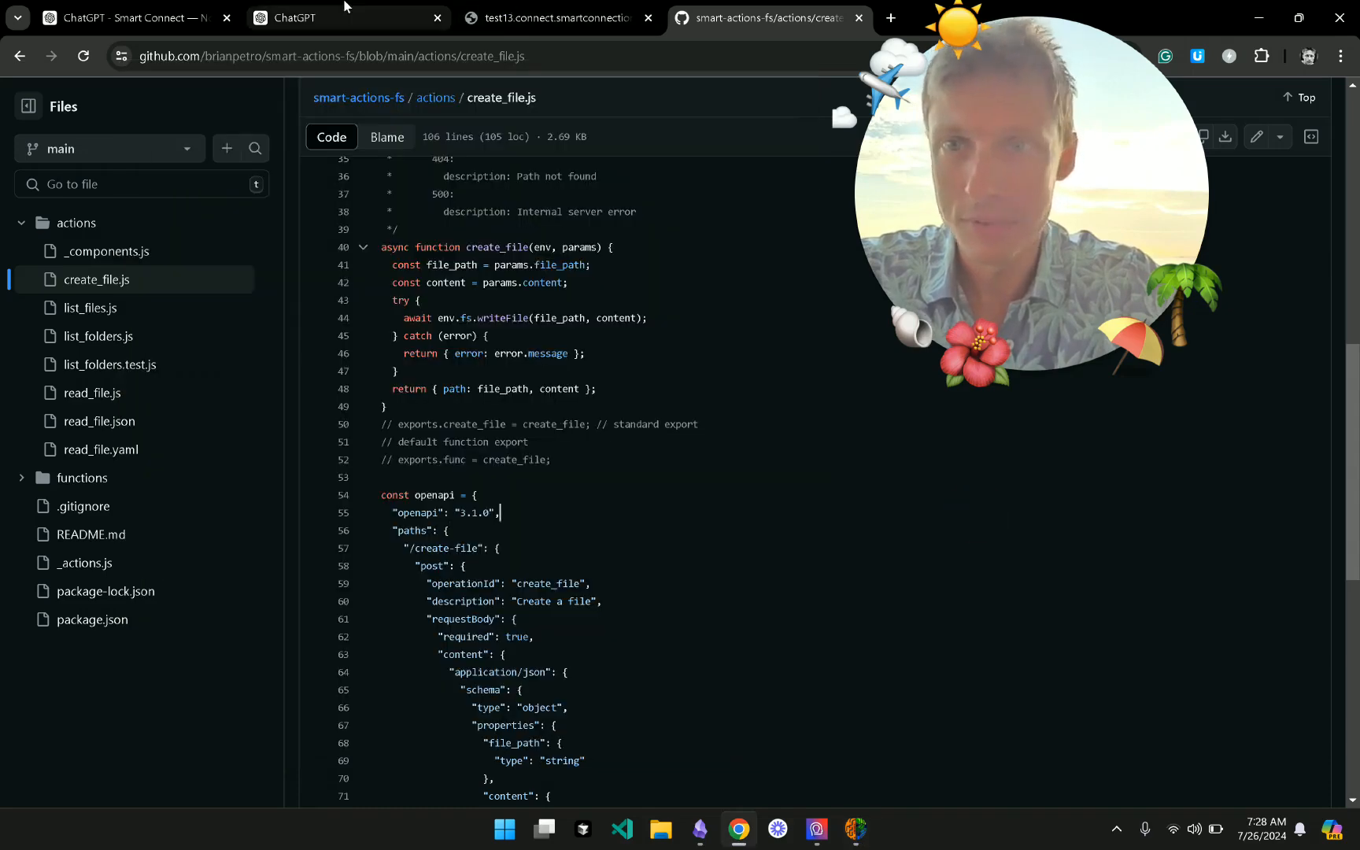
- Start a new chat with the Smart Connect — Notes GPT and copy its chatgpt.com address
left_click(344, 6)
left_click(197, 16)
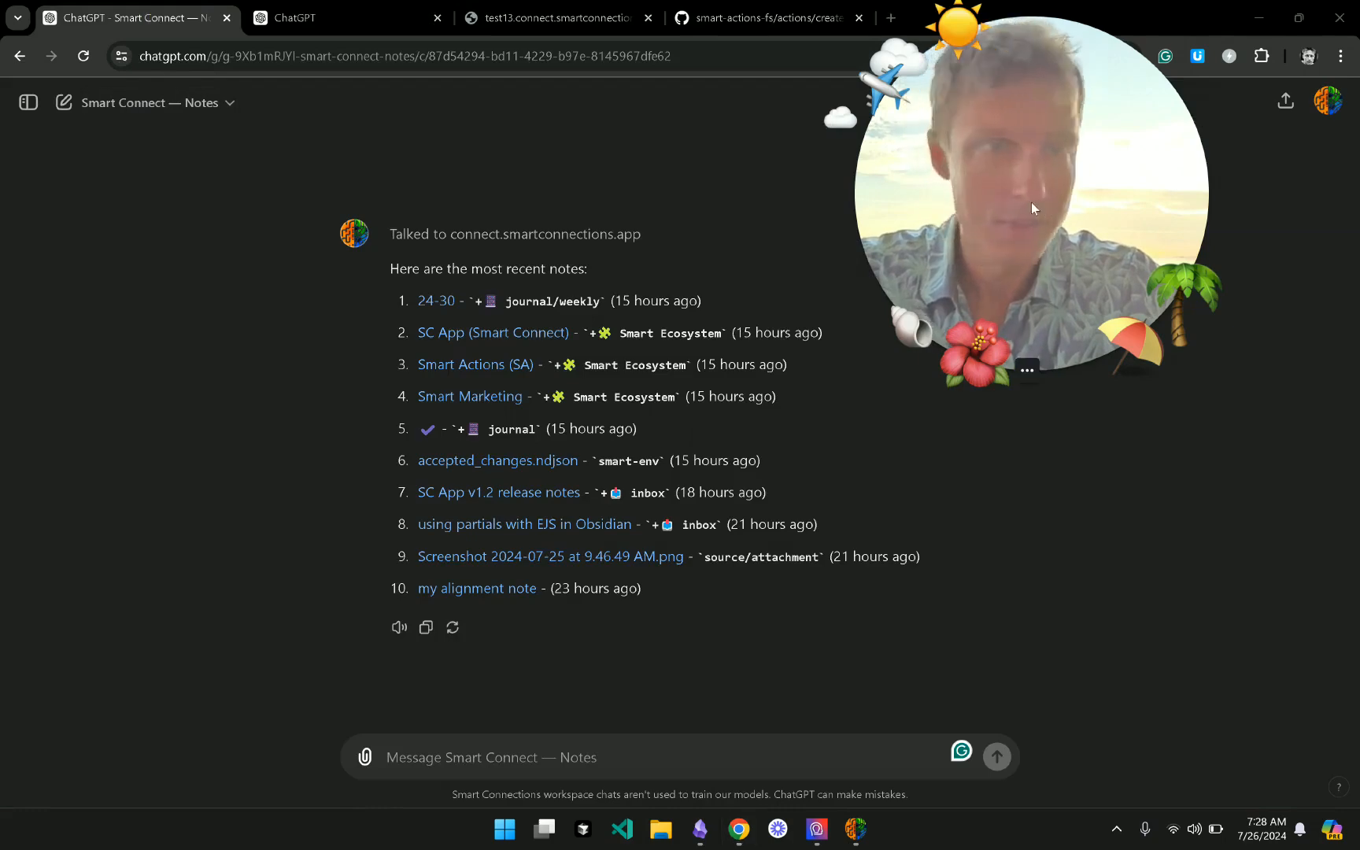
left_click_drag(1031, 201, 768, 223)
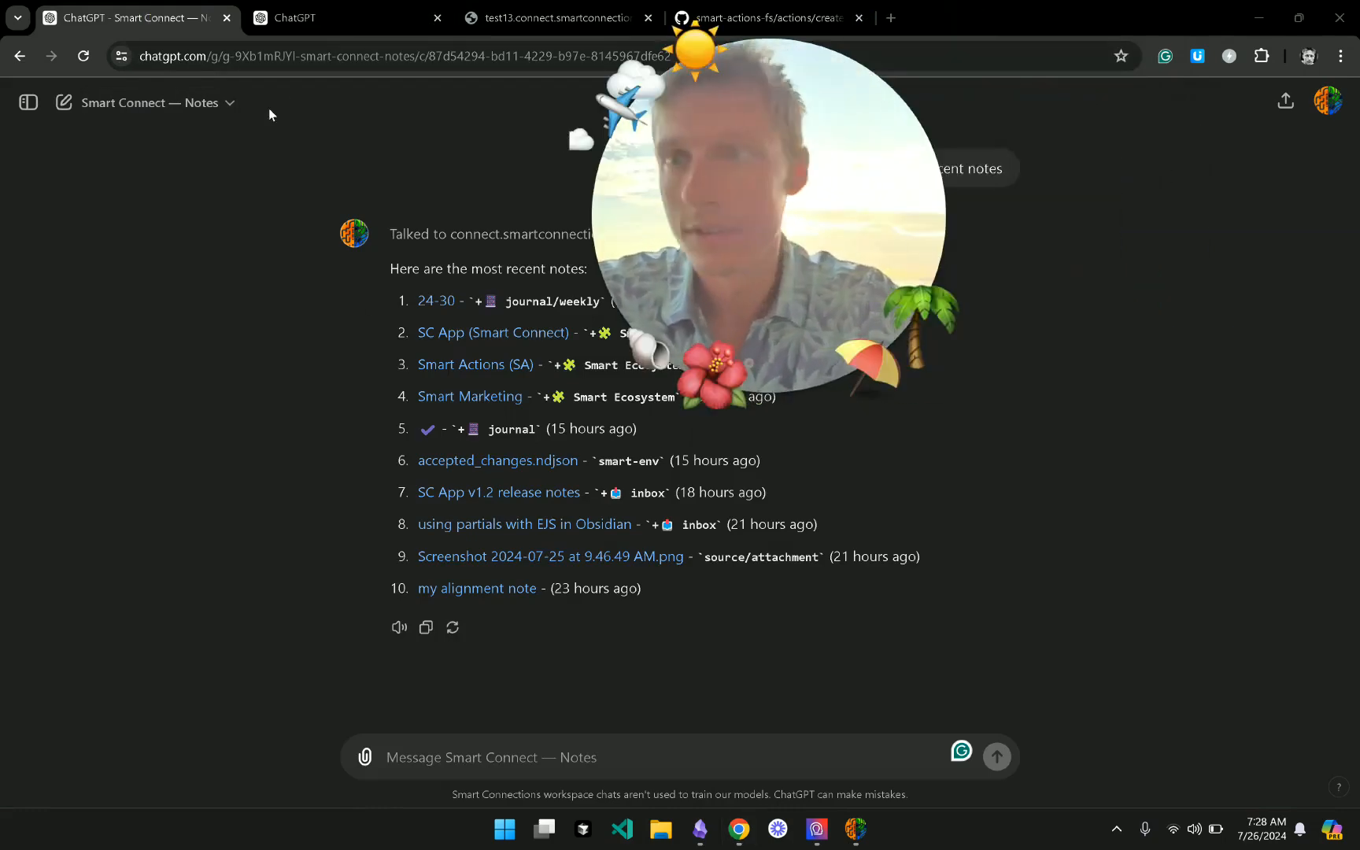
left_click(219, 103)
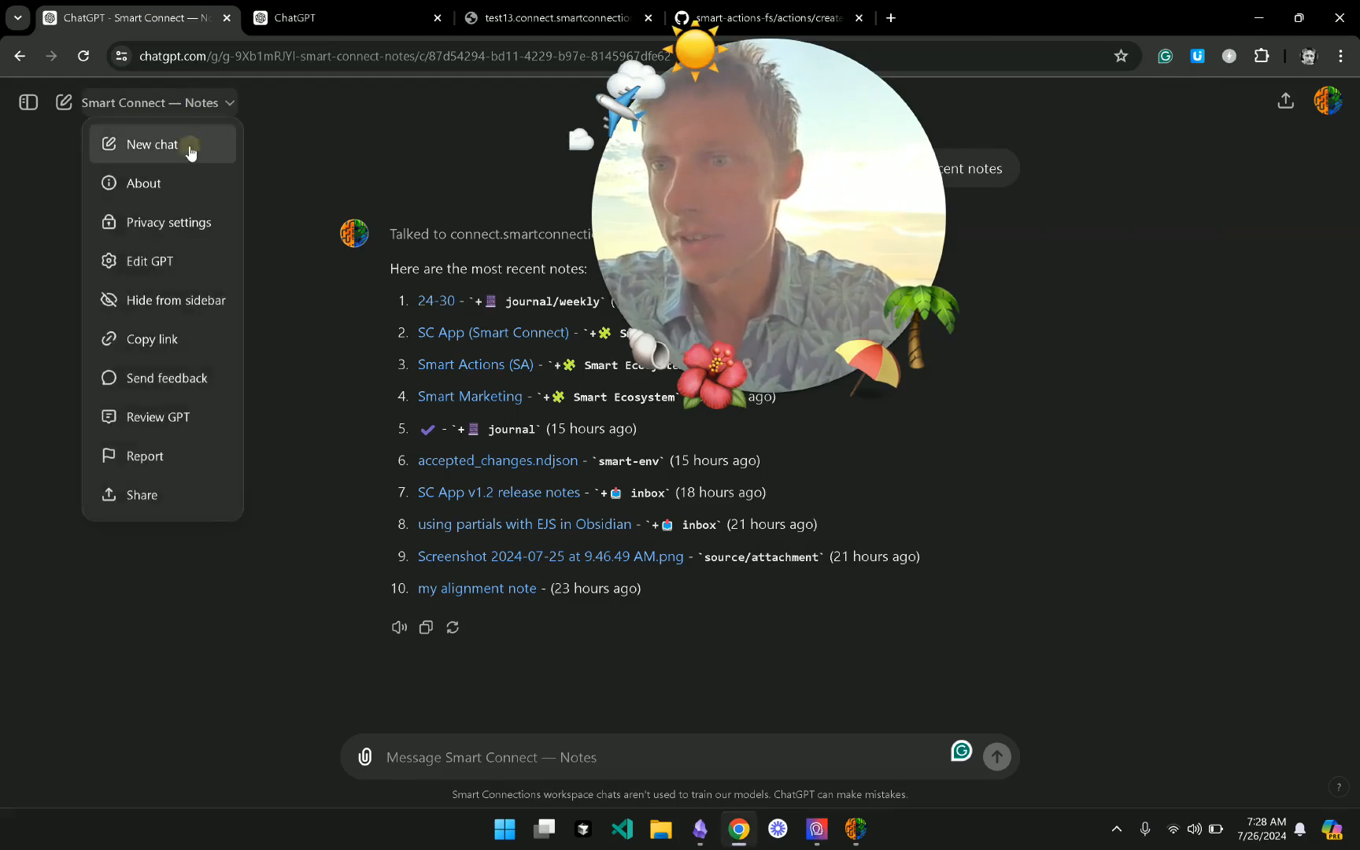
left_click(189, 150)
left_click(244, 56)
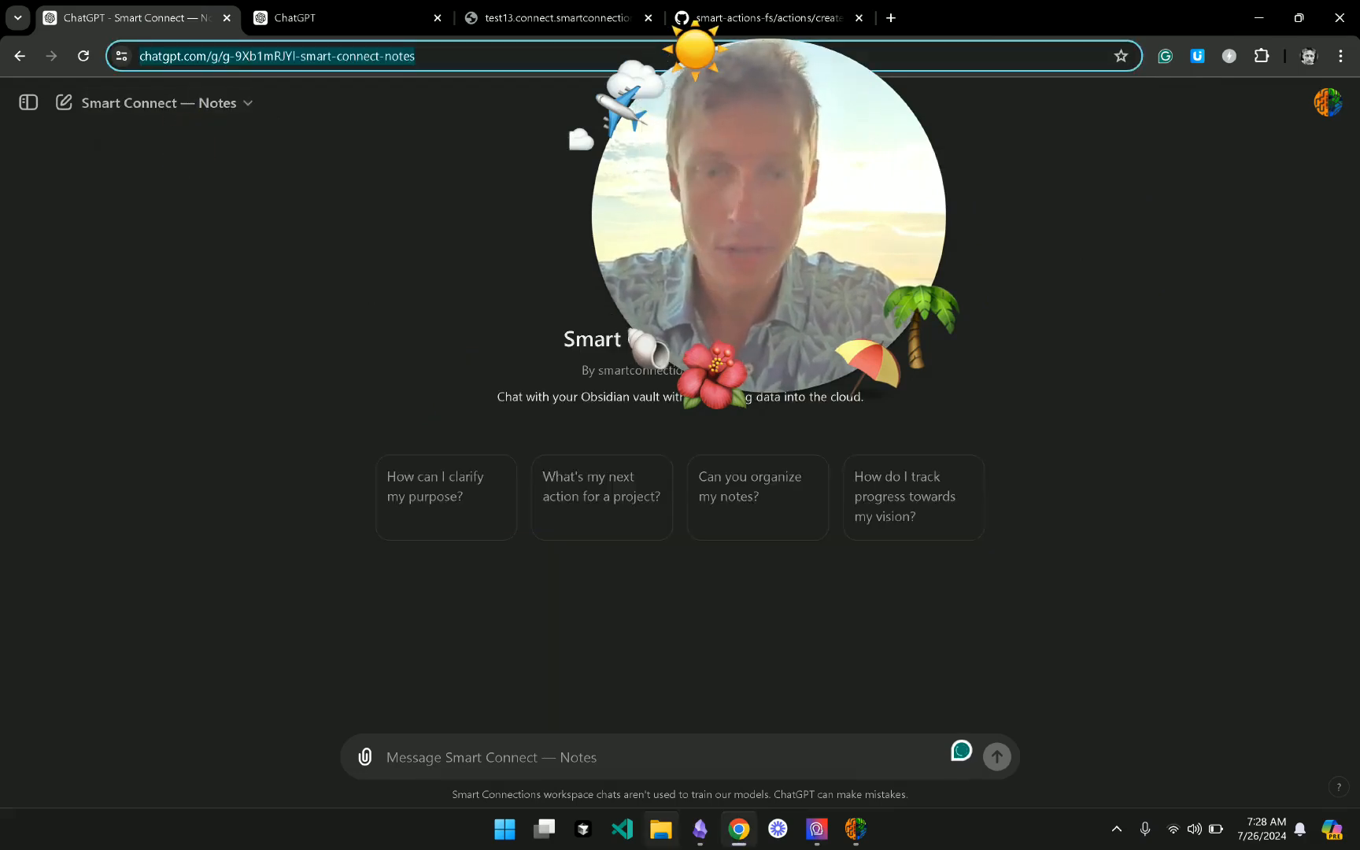
- Paste the Notes GPT address into Smart Connect's GPT URL field and commit it
key("alt+Tab")
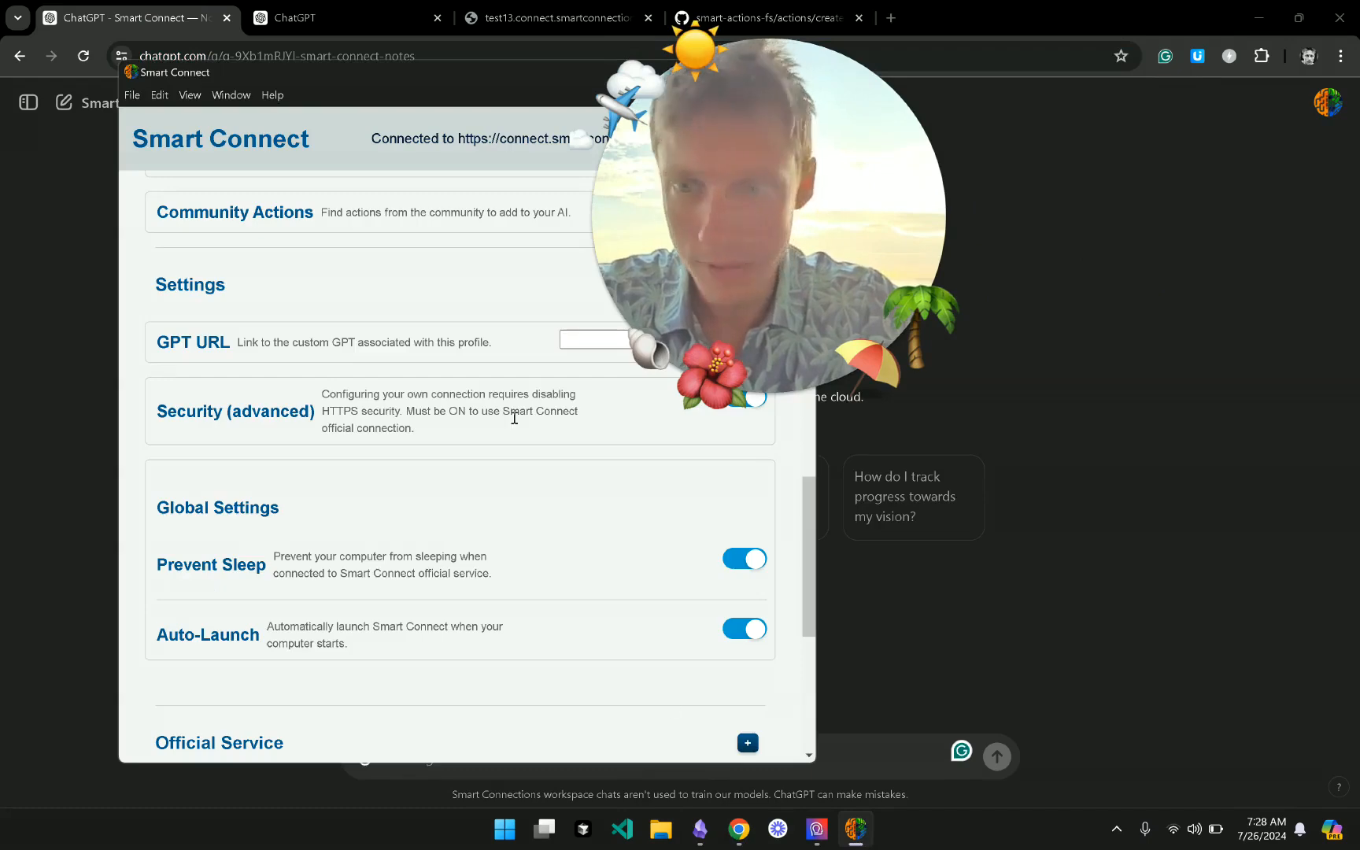
left_click(582, 341)
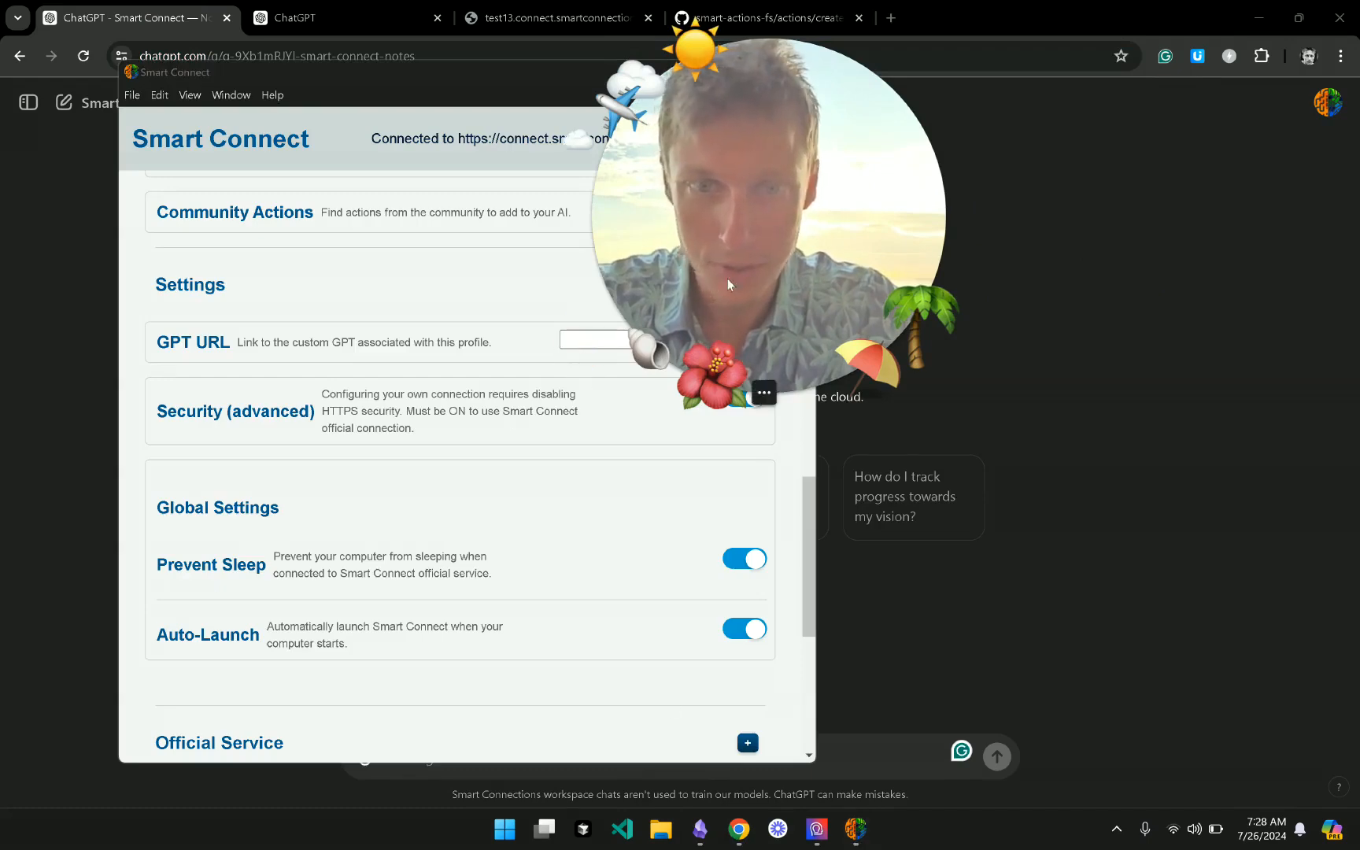
left_click(614, 331)
type("https://chatgpt.com/g/g-9Xb1mRJYI-smart-connect-notes")
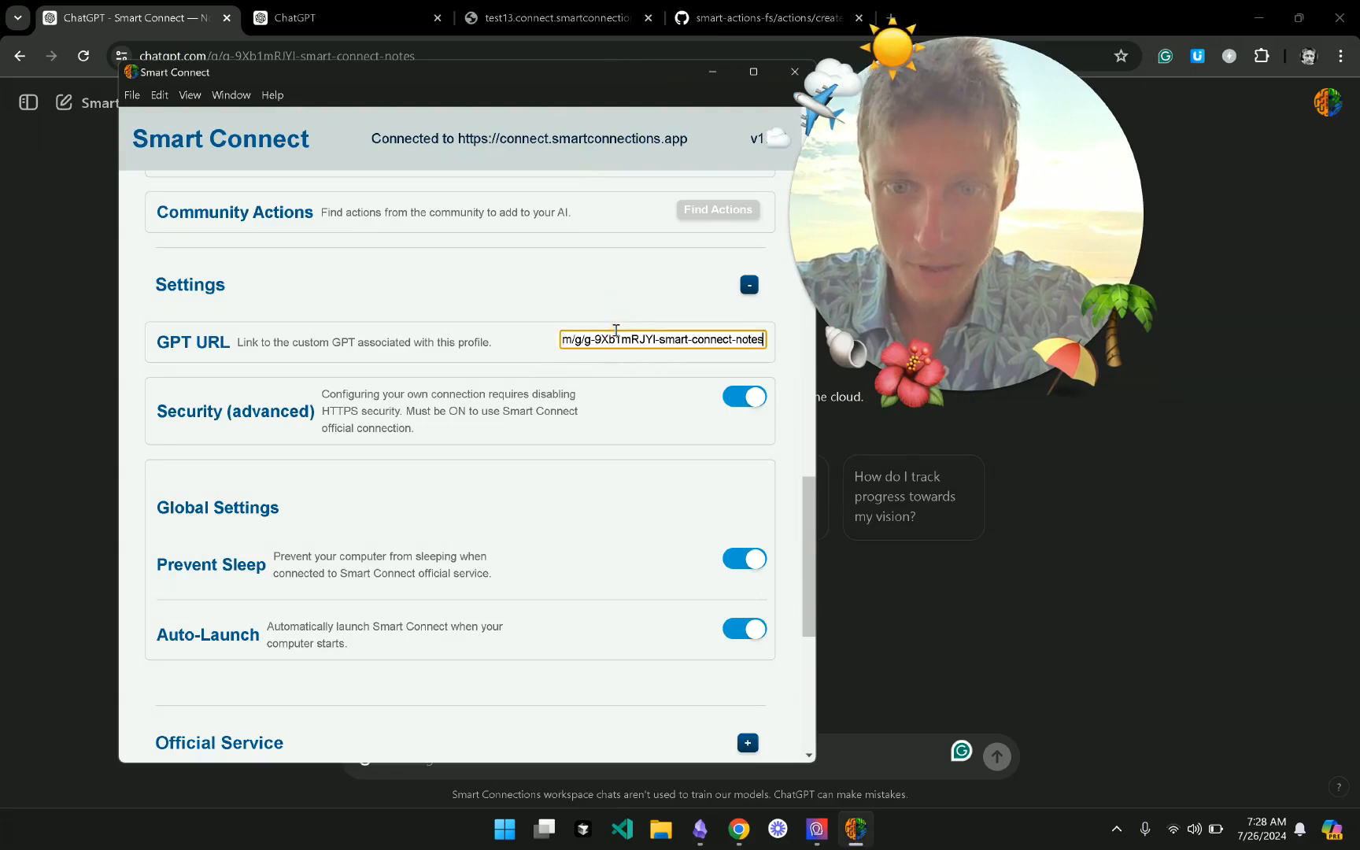
left_click(489, 289)
- Open the linked Custom GPT from Smart Connect in a new browser tab
left_click(488, 289)
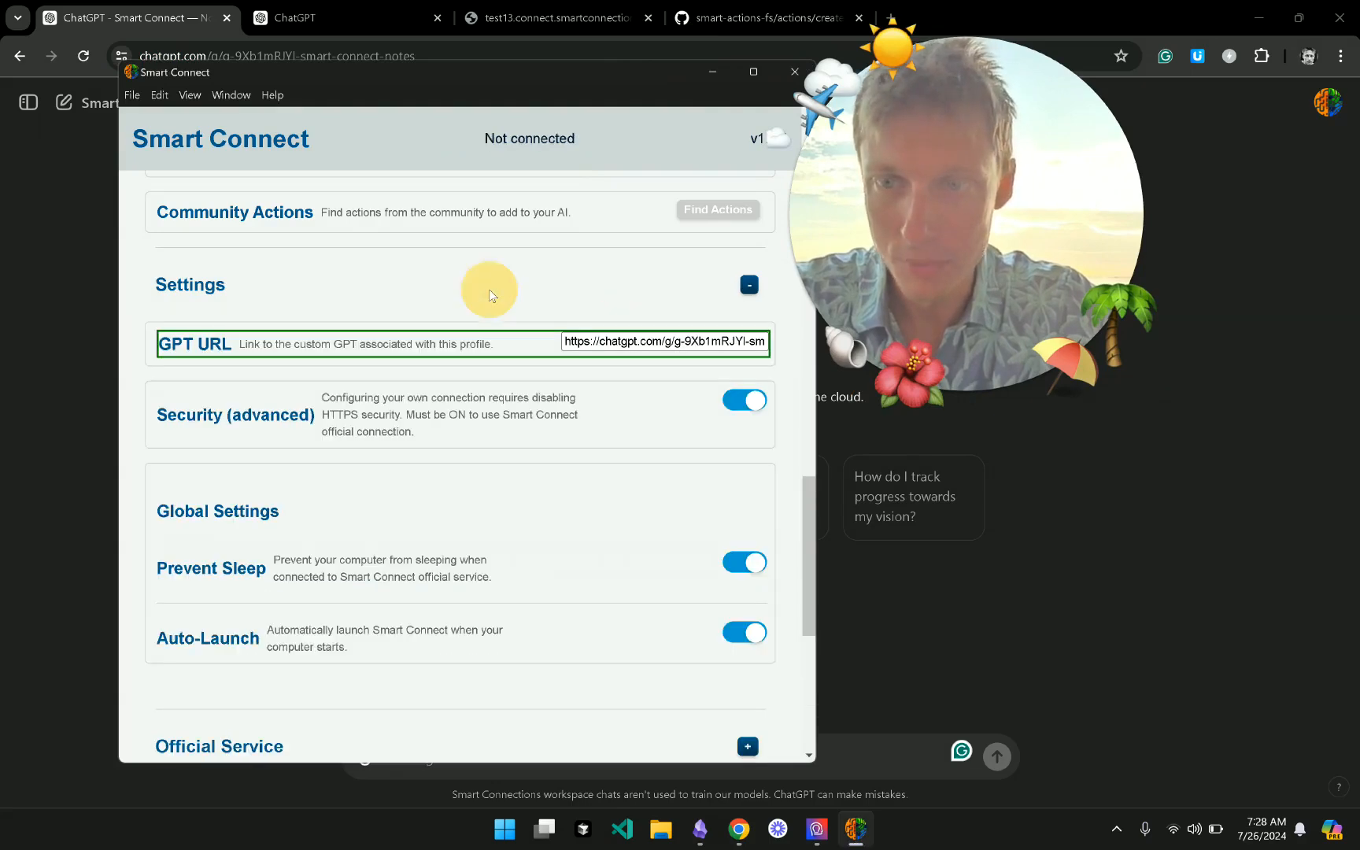
left_click(489, 289)
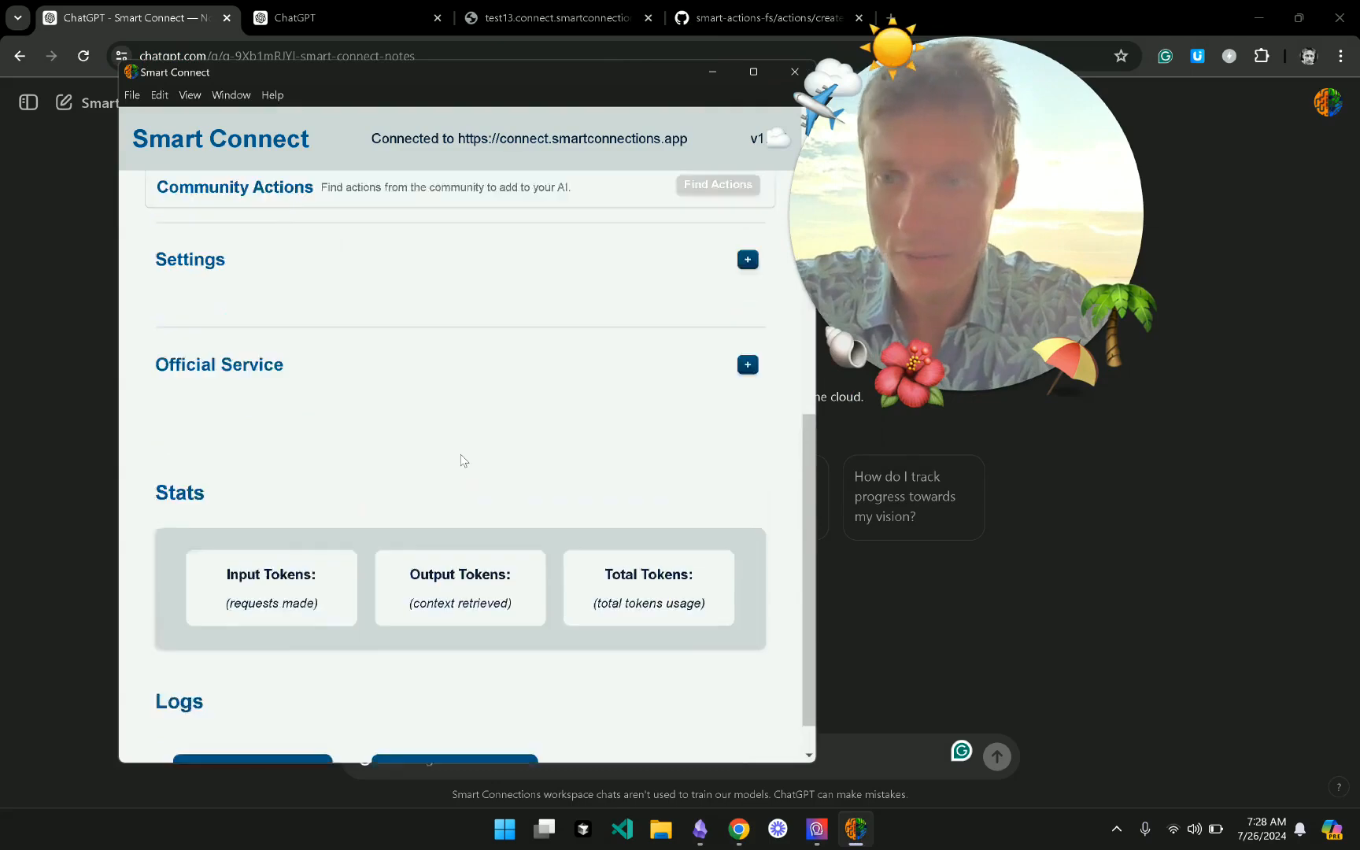
scroll(462, 460, "up", 4)
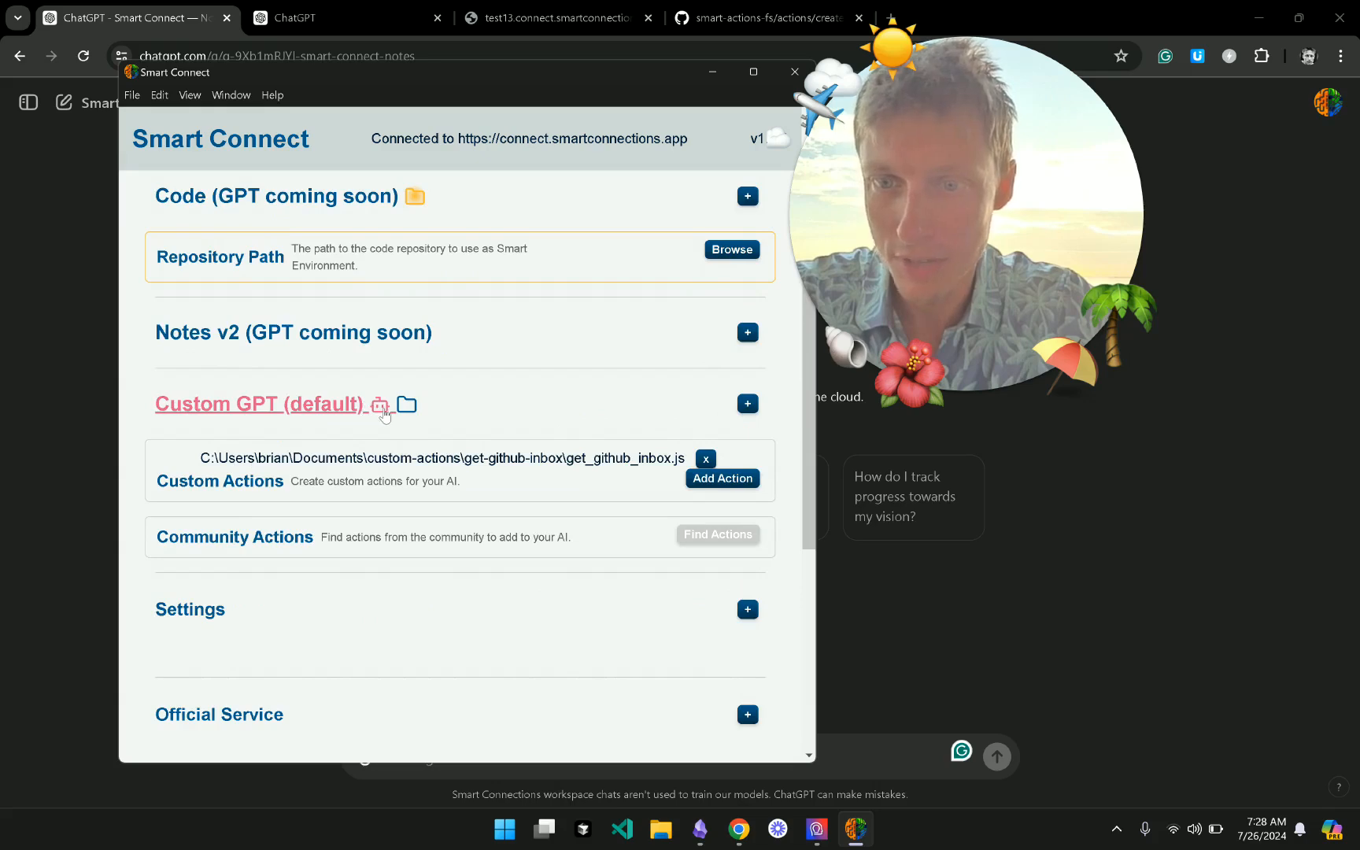
scroll(358, 385, "up", 3)
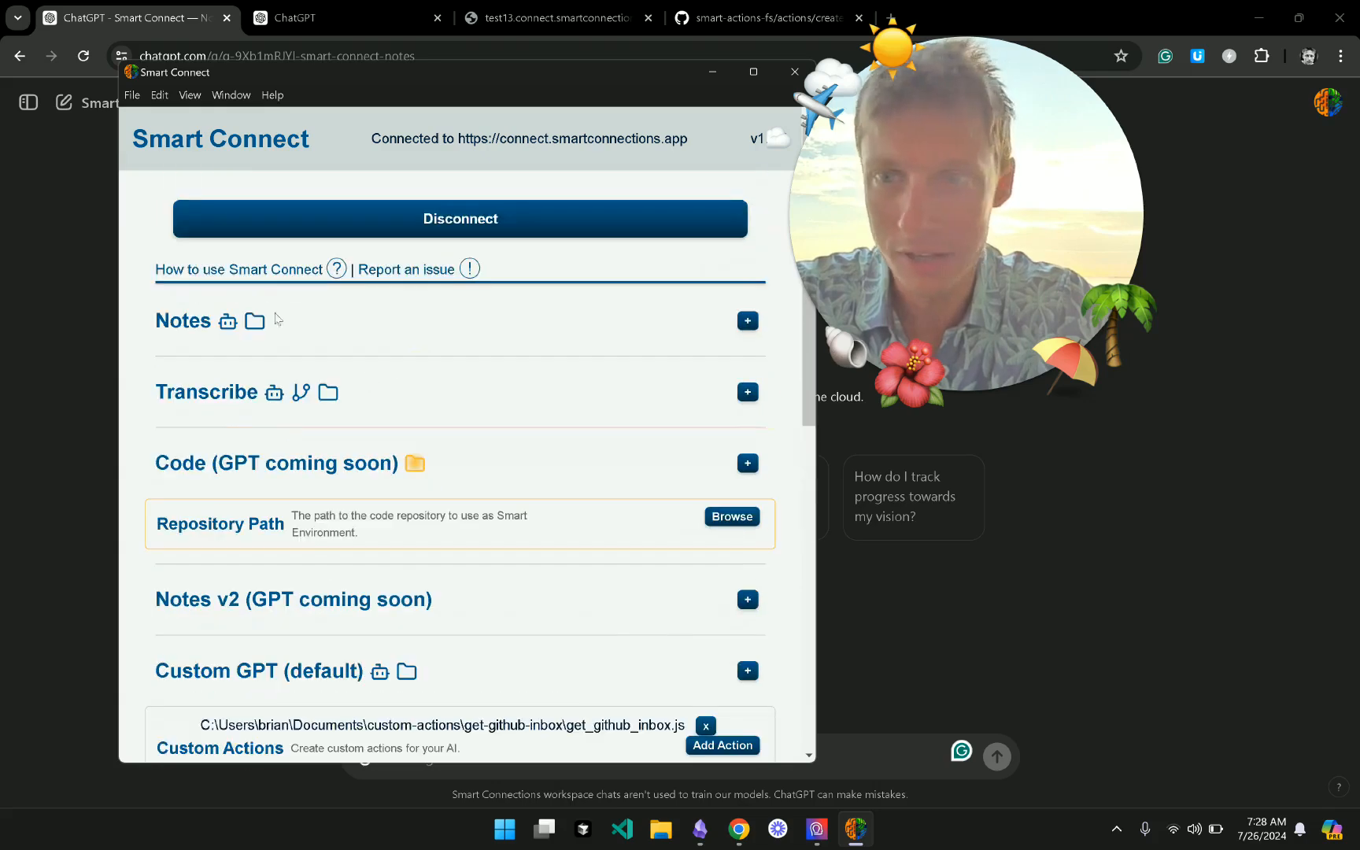
scroll(256, 399, "down", 4)
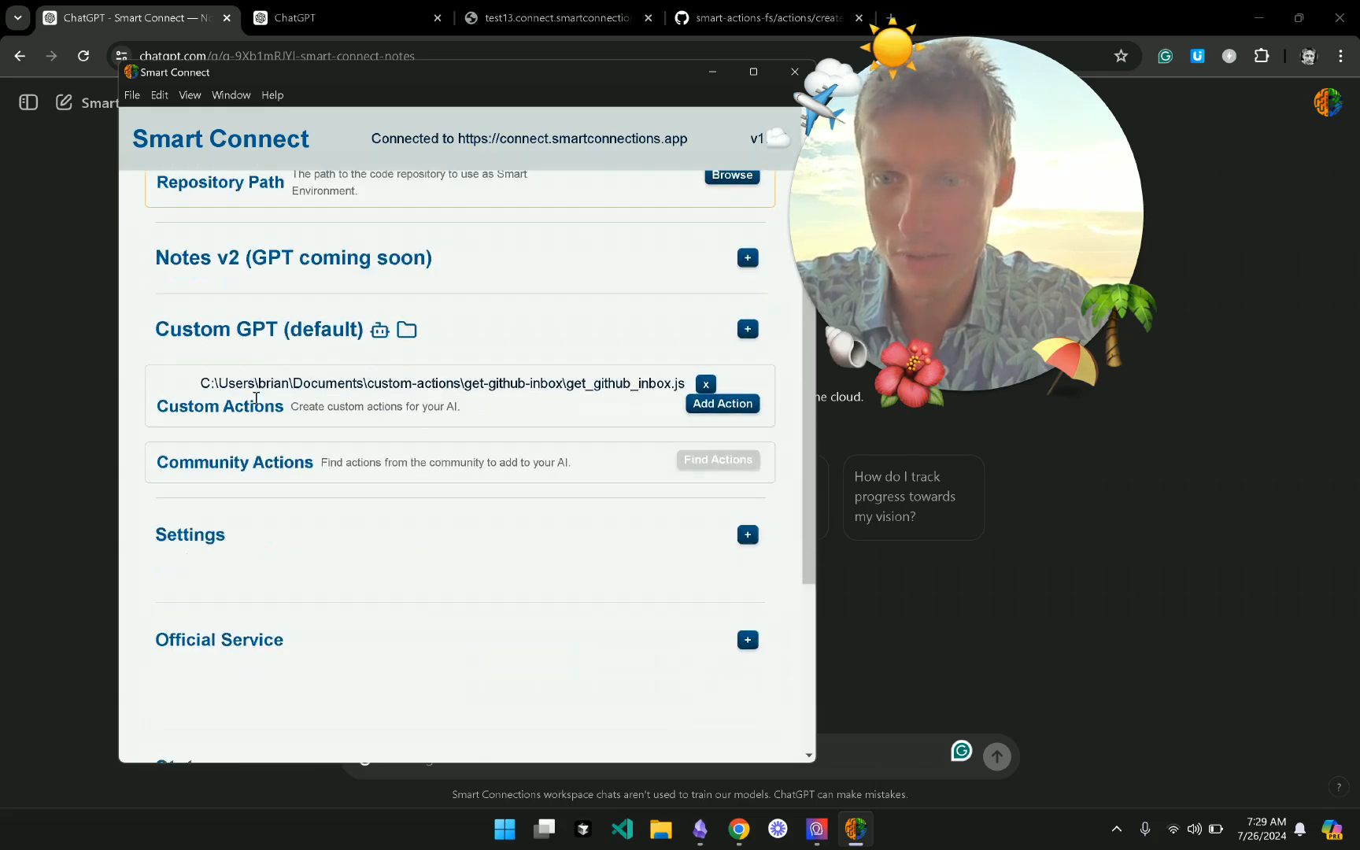
left_click(318, 333)
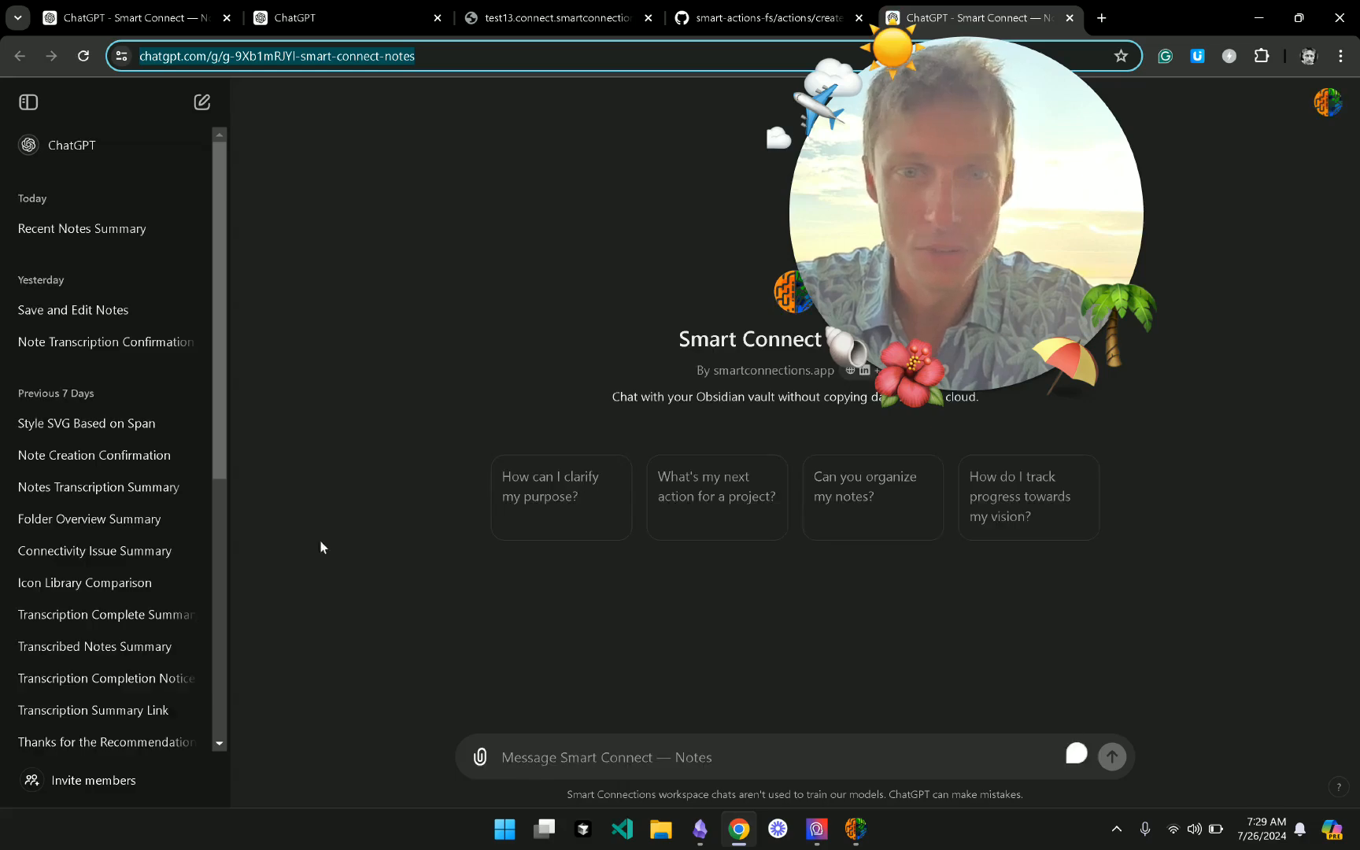
- Back in Smart Connect, review the Custom GPT profiles and keep the default profile
left_click(857, 840)
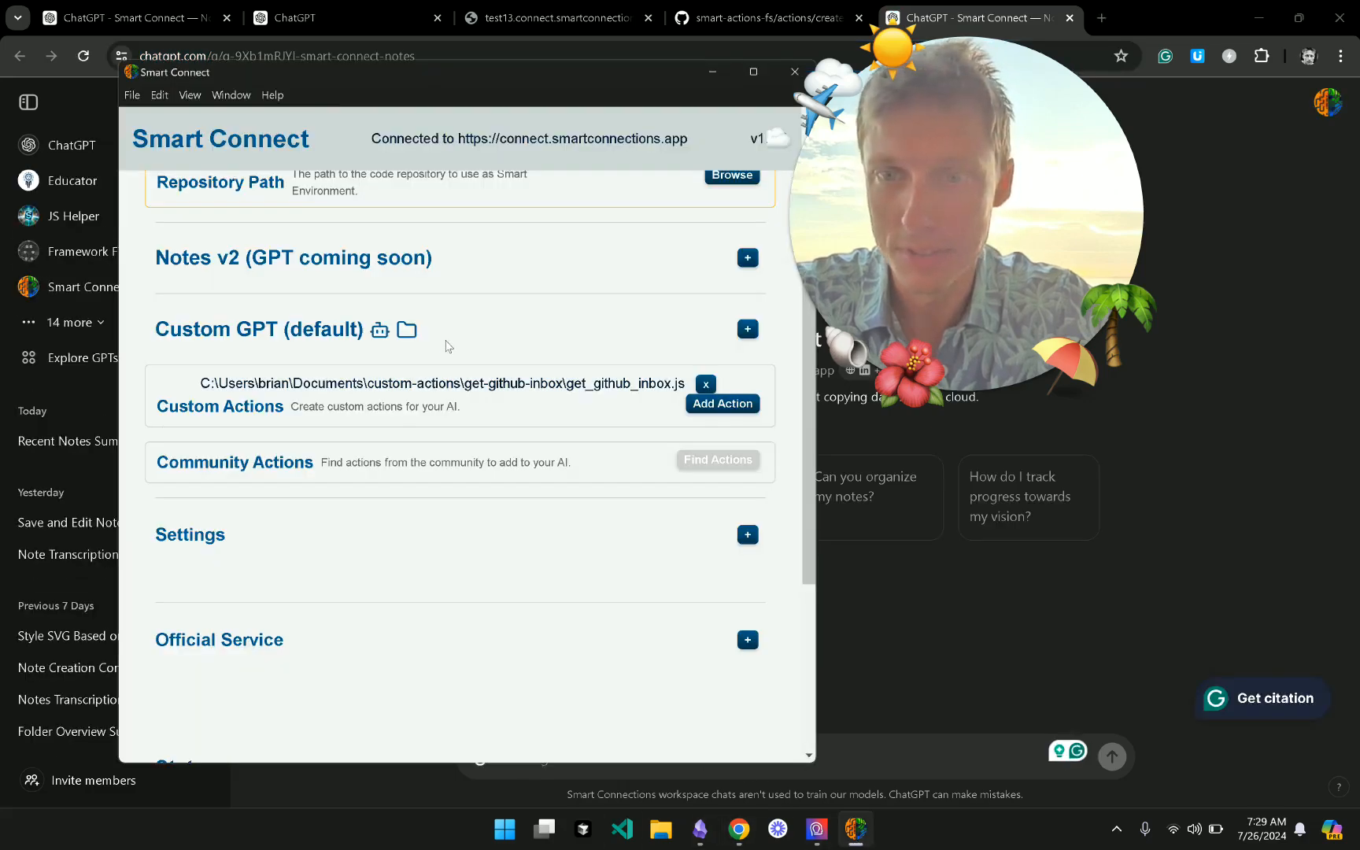
left_click(449, 345)
left_click(604, 382)
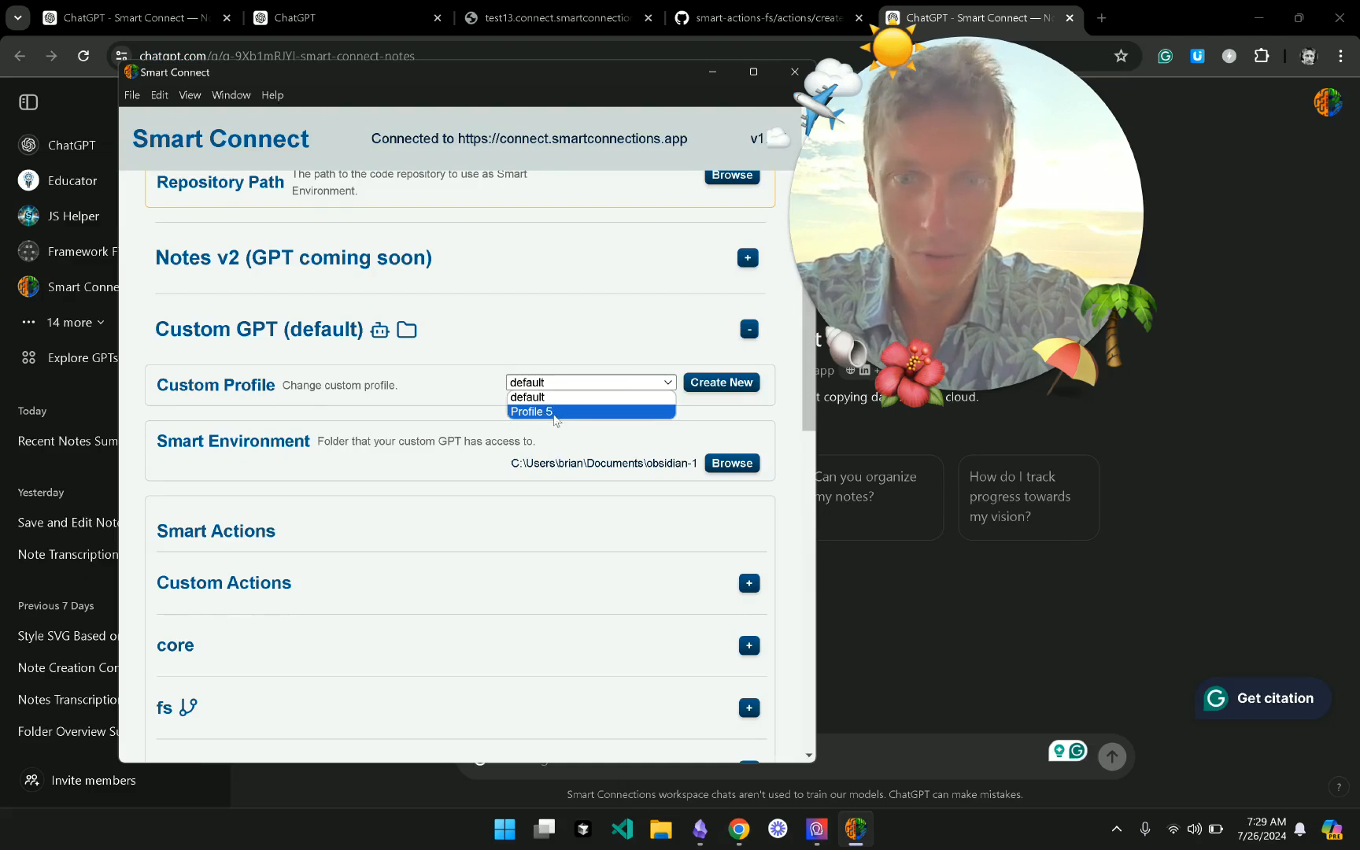
left_click(478, 337)
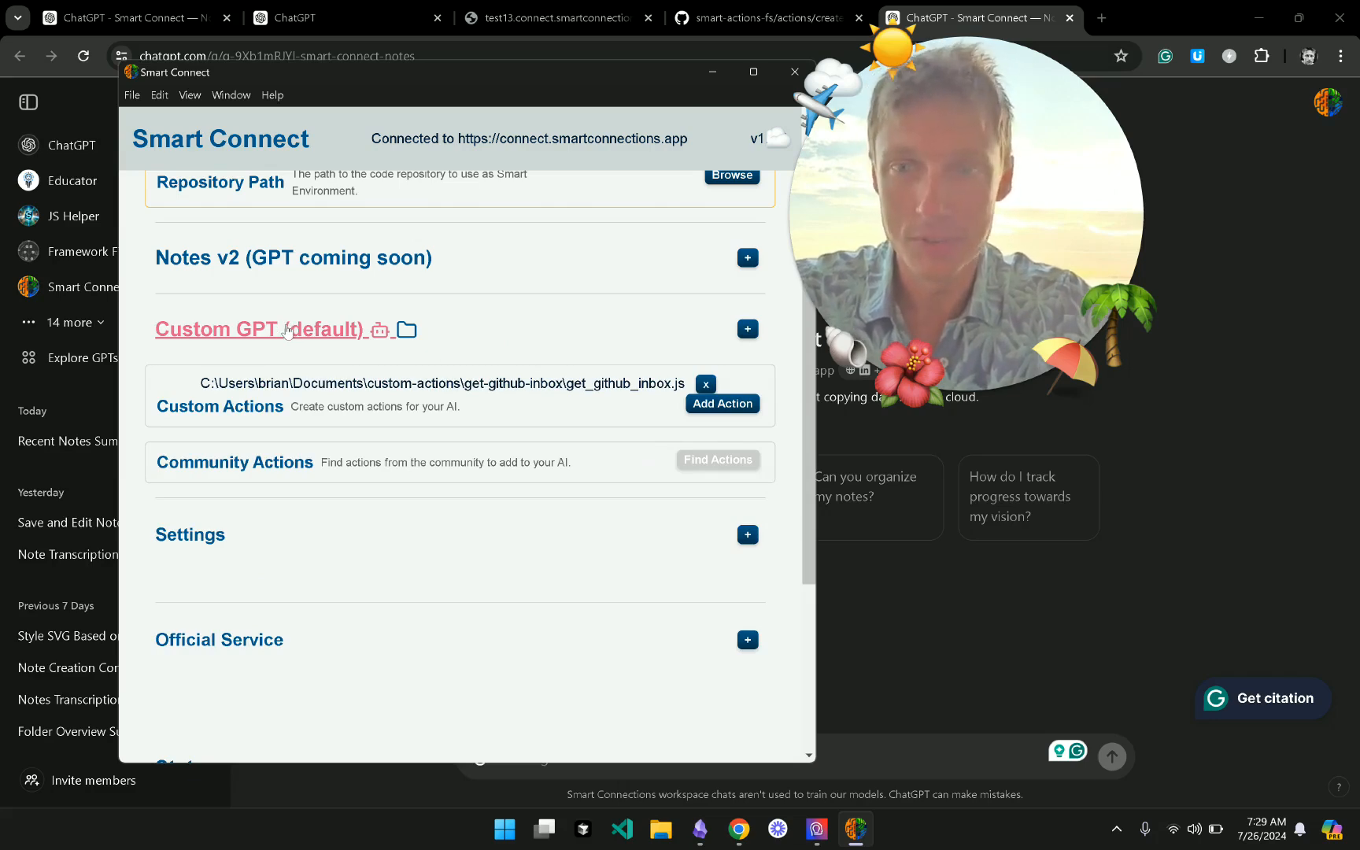
- Expand Settings and look over the GPT URL and Security (advanced) options
scroll(382, 496, "down", 1)
left_click(382, 486)
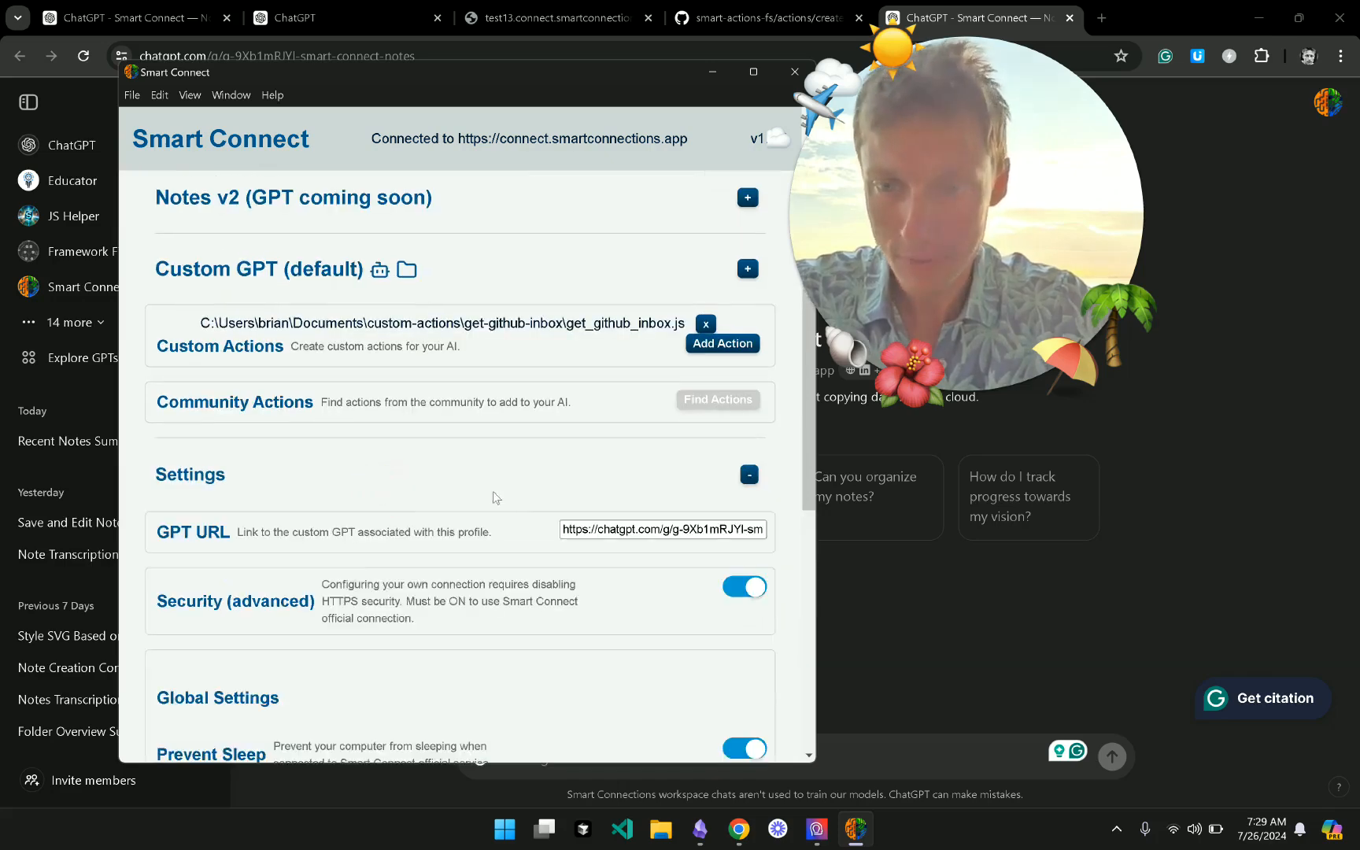
scroll(523, 499, "down", 2)
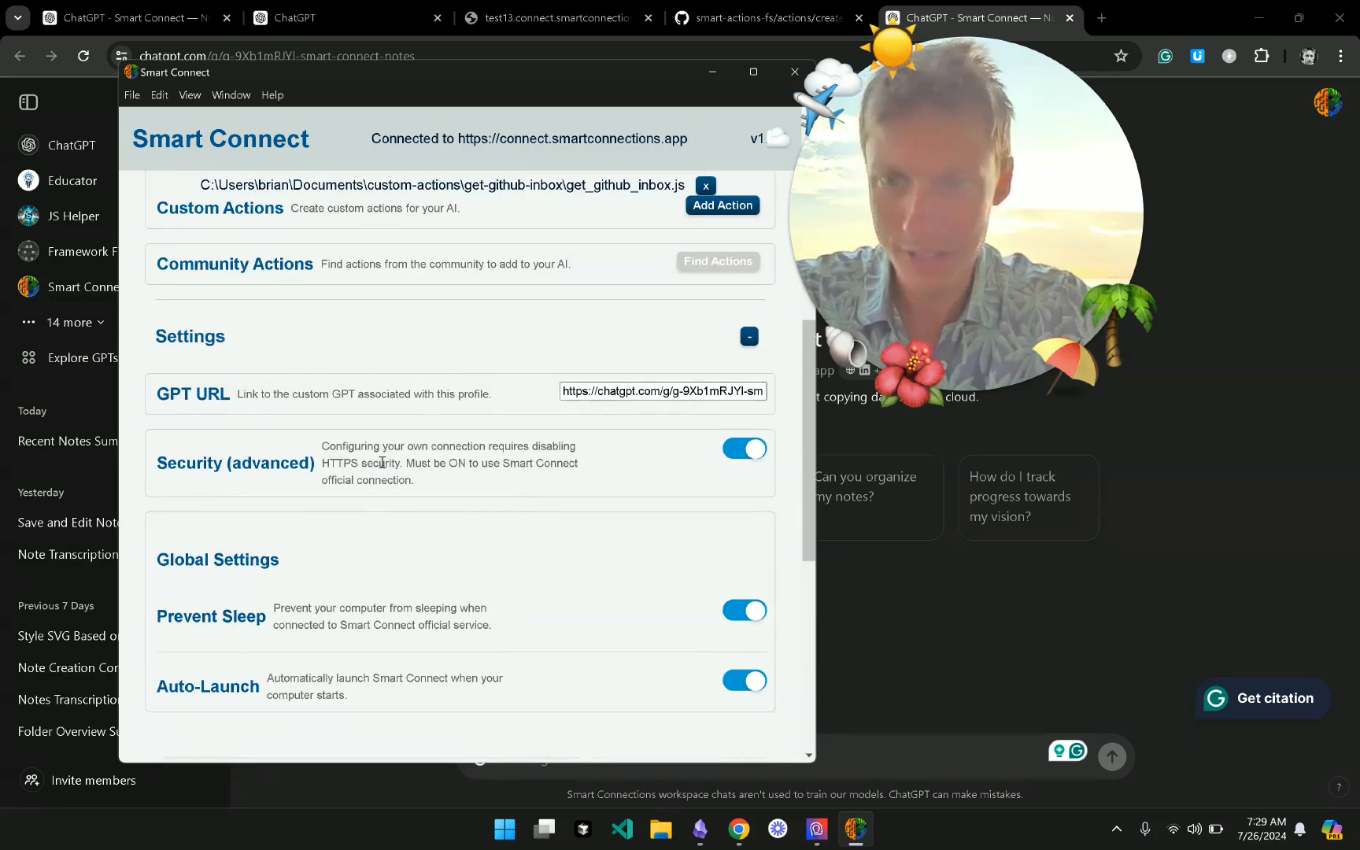
scroll(382, 462, "down", 3)
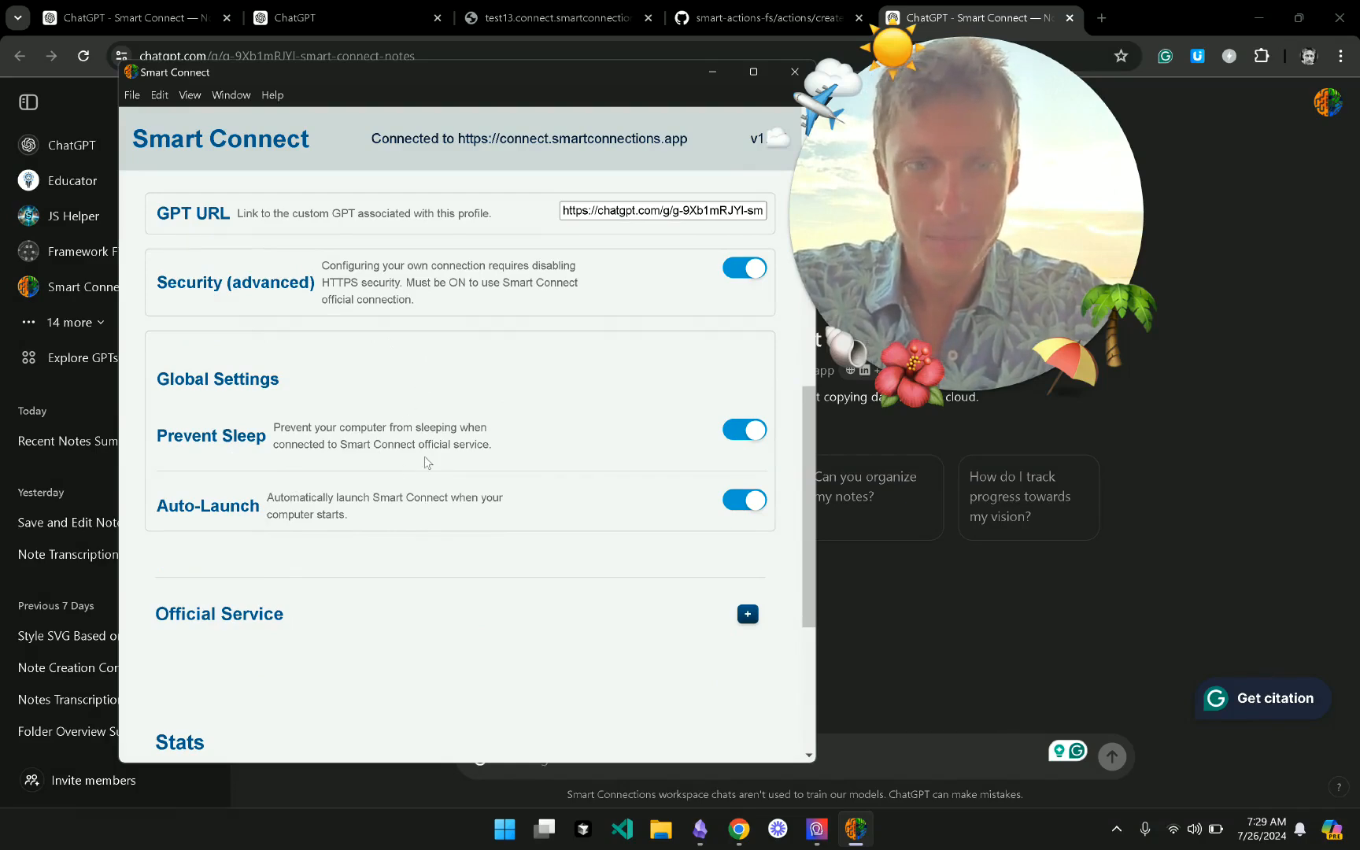
scroll(375, 474, "up", 3)
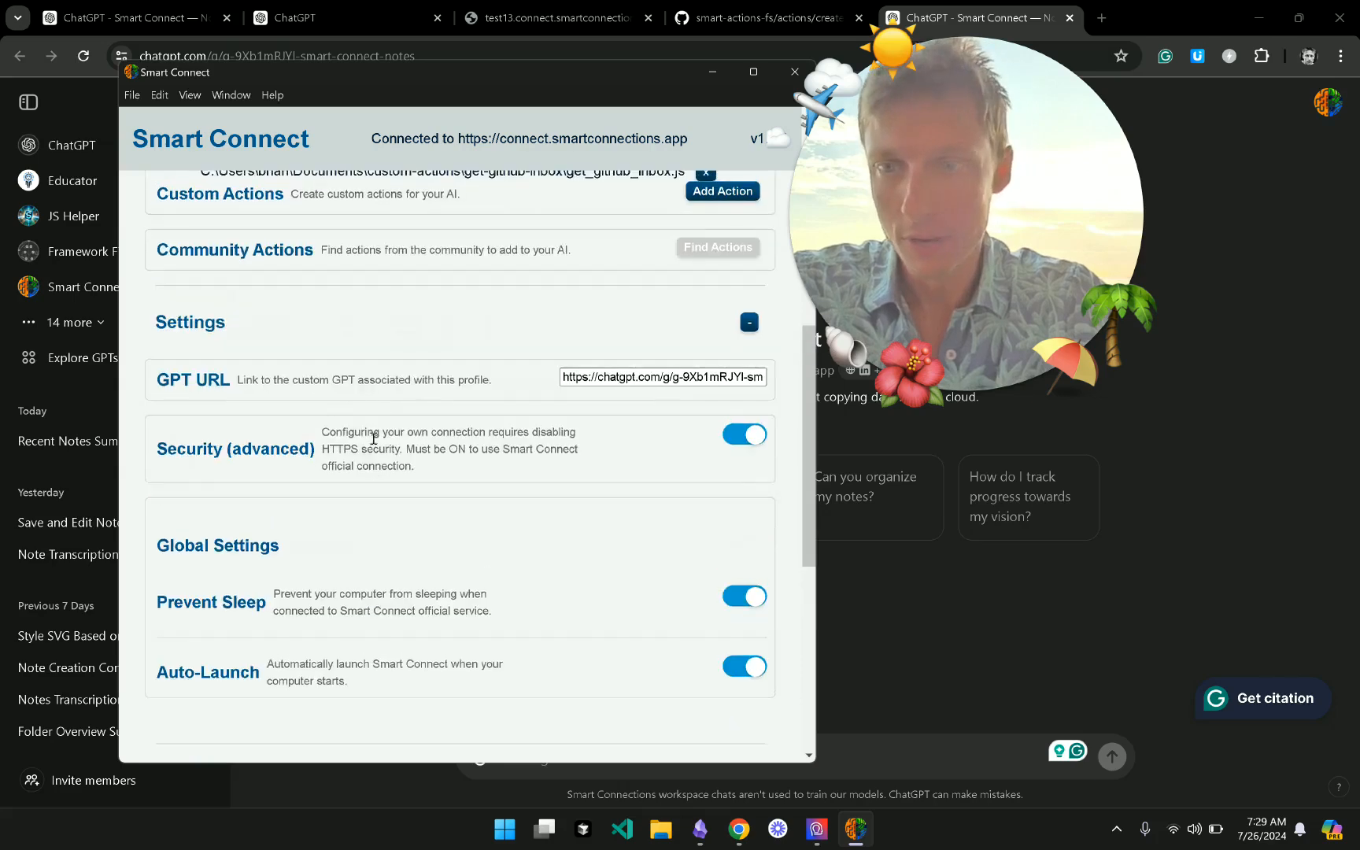
scroll(339, 359, "up", 2)
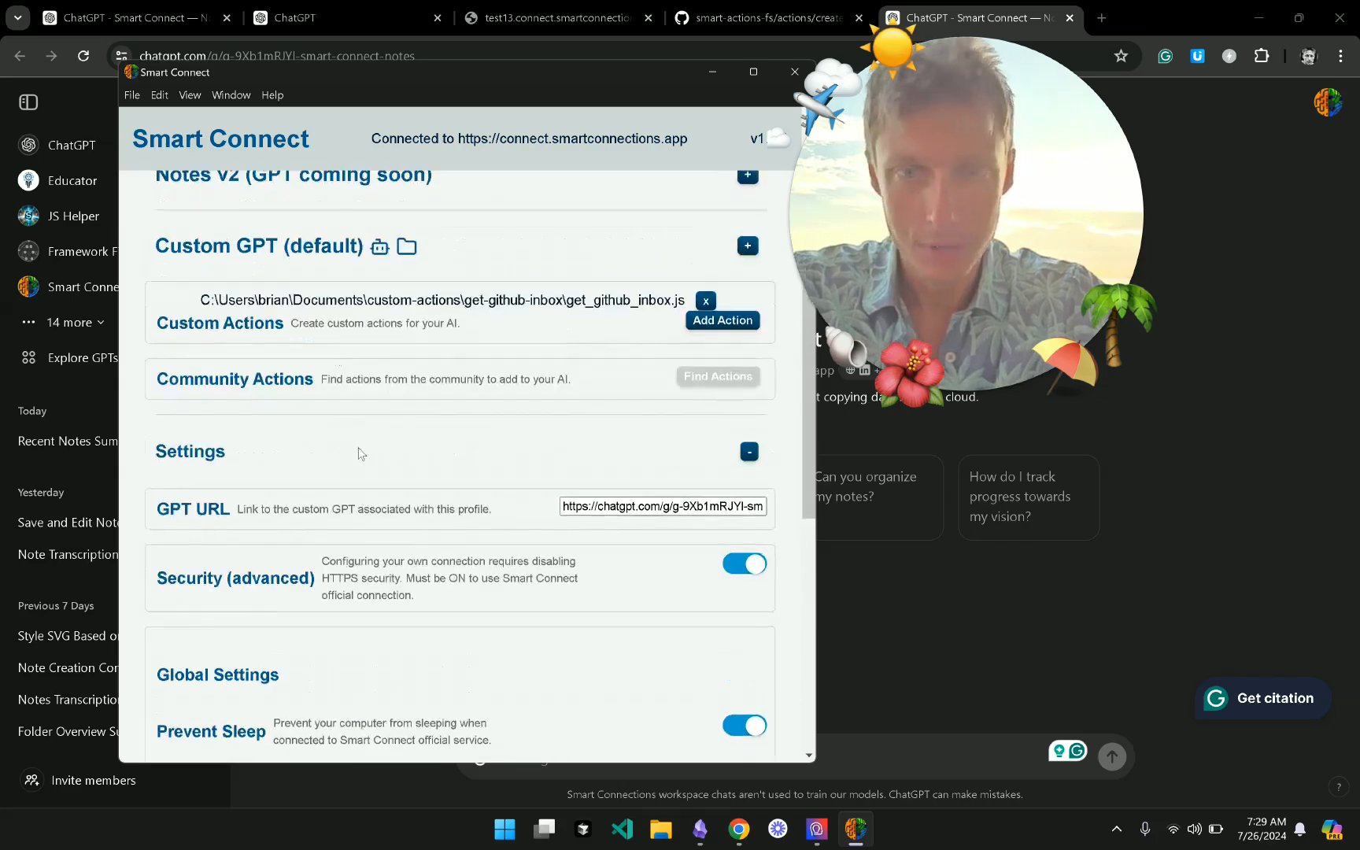
scroll(360, 453, "down", 2)
scroll(360, 454, "up", 4)
scroll(360, 453, "up", 3)
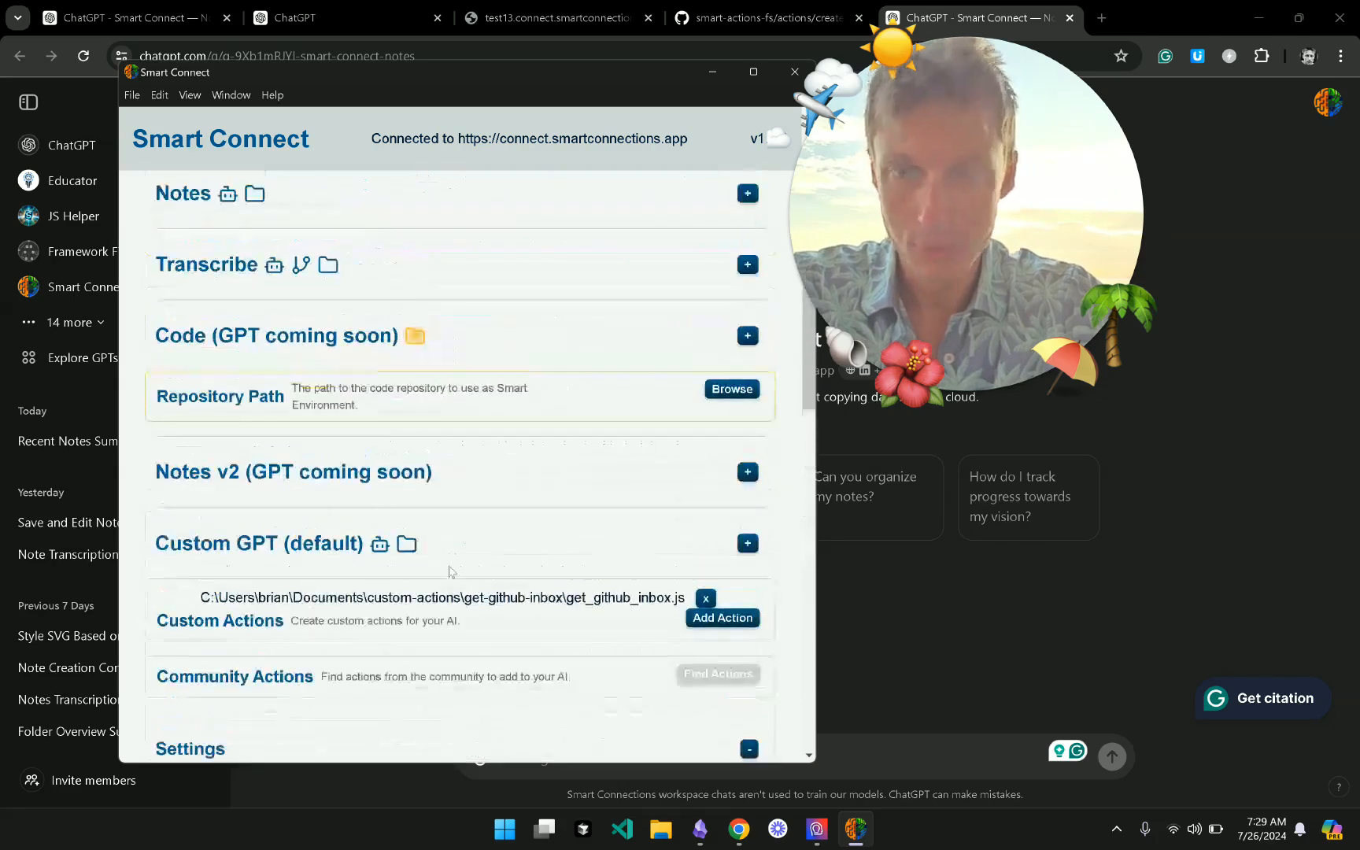
- Check the Custom GPT profile dropdown and keep the default profile
left_click(465, 543)
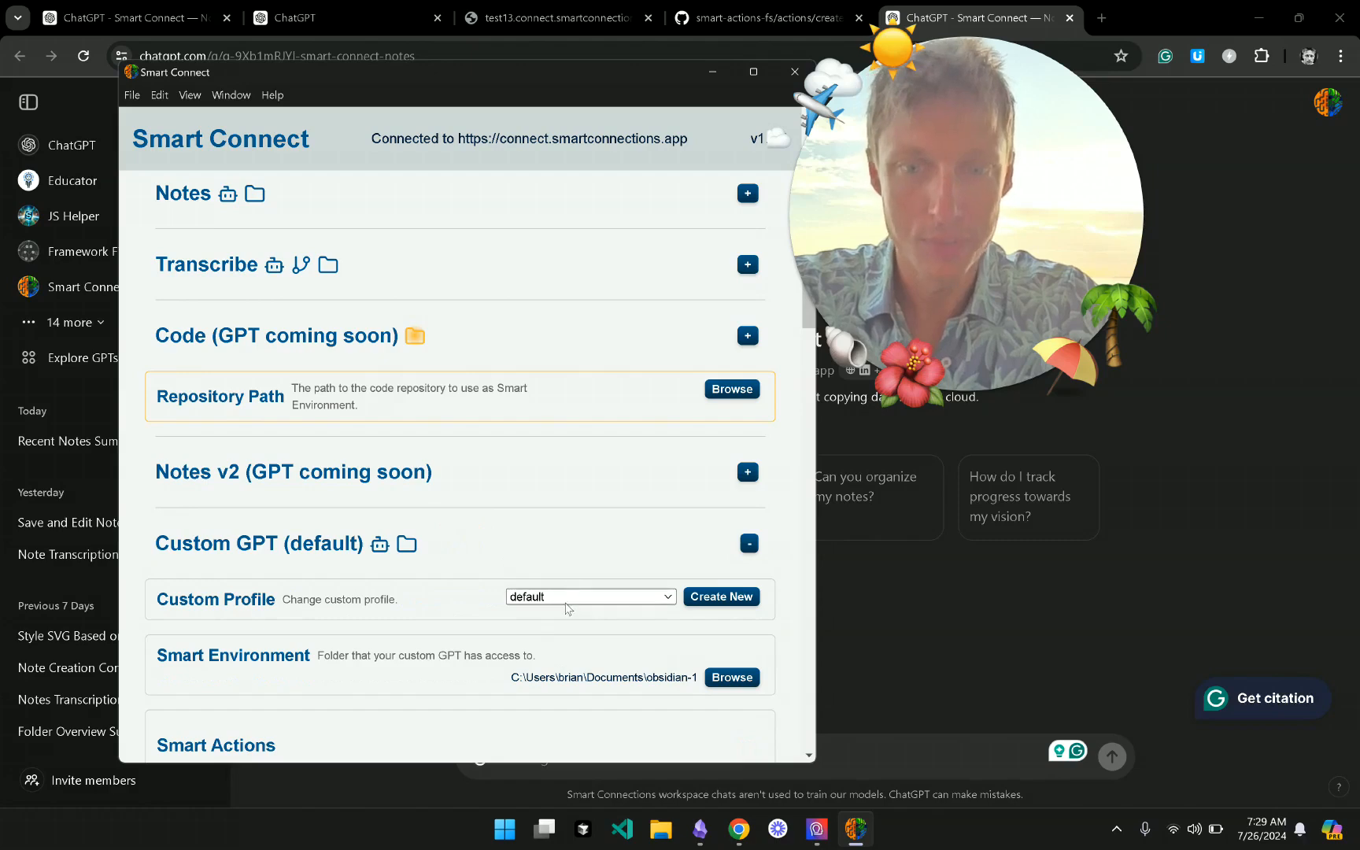
left_click(566, 596)
left_click(409, 613)
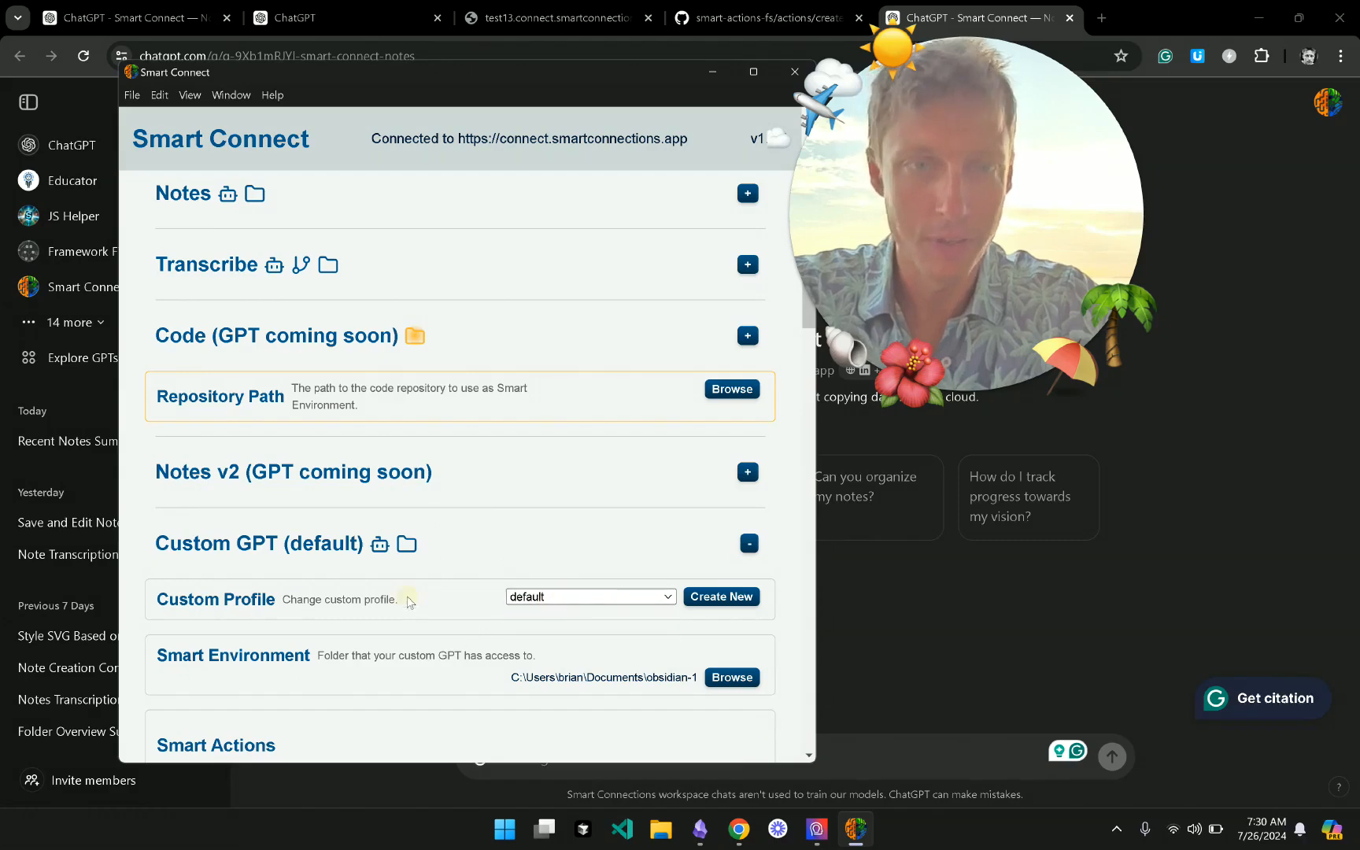
- Scroll to Global Settings to review the Prevent Sleep and Auto-Launch options
scroll(409, 606, "down", 3)
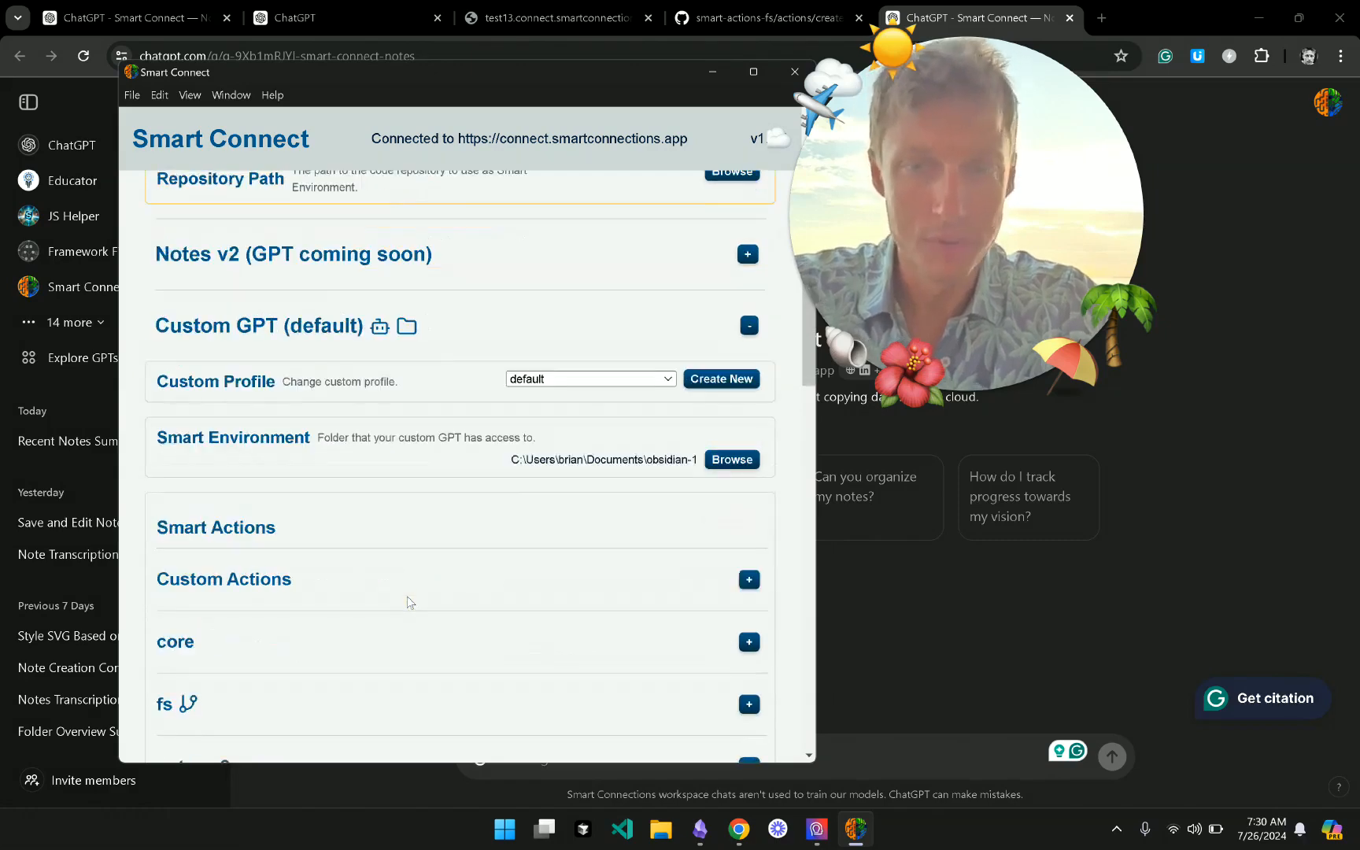
scroll(409, 603, "down", 1)
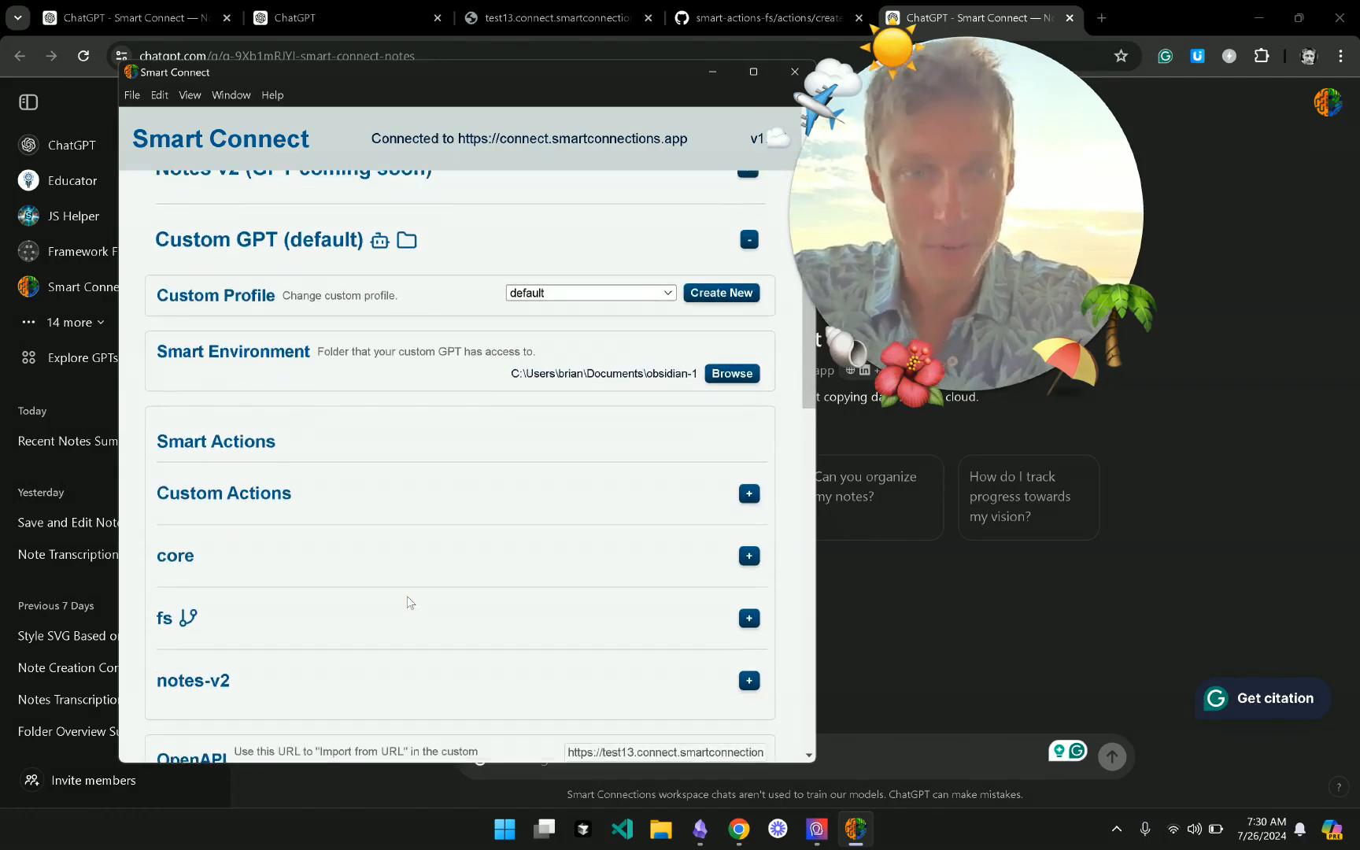
scroll(409, 602, "down", 7)
scroll(408, 603, "down", 3)
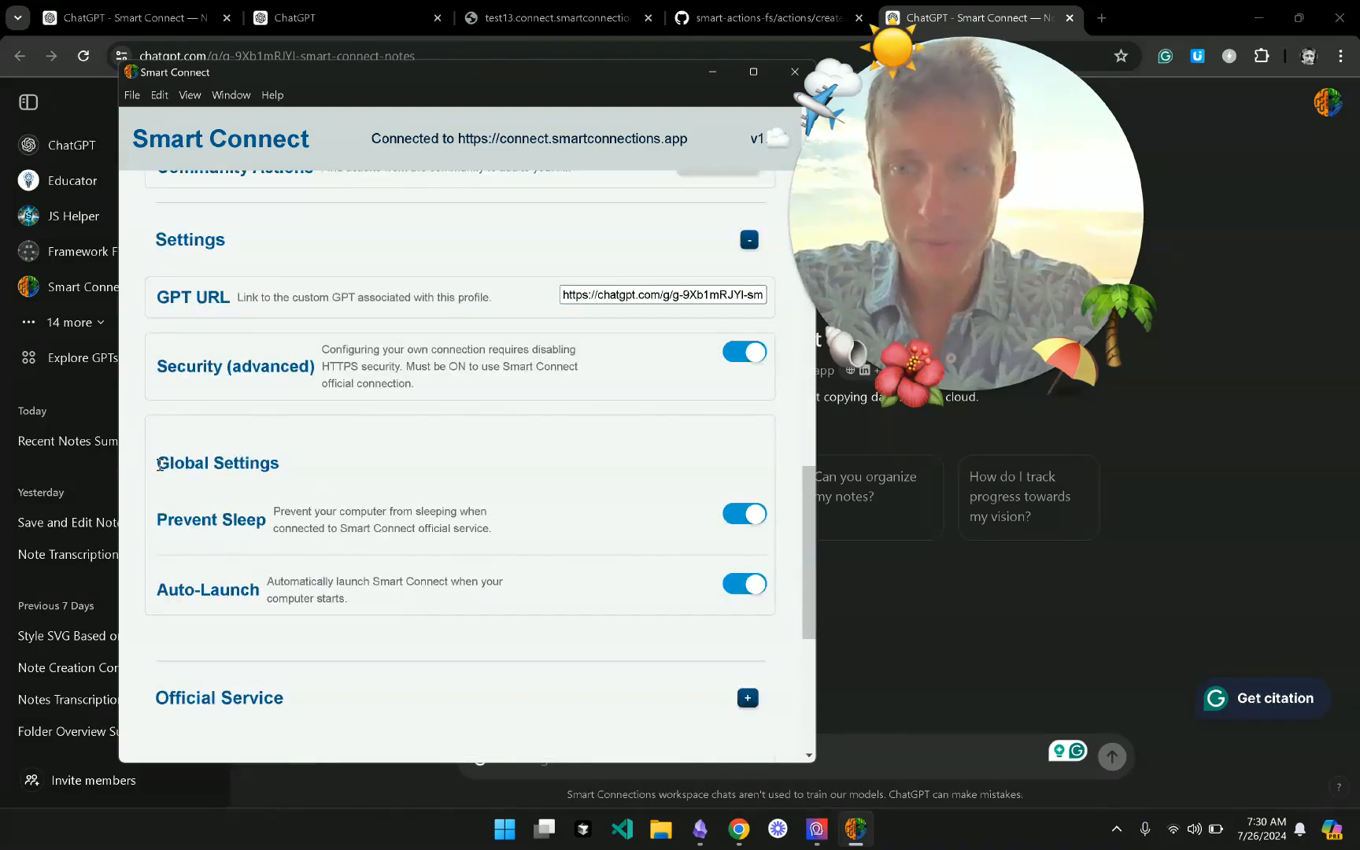
left_click_drag(160, 464, 304, 470)
left_click(312, 472)
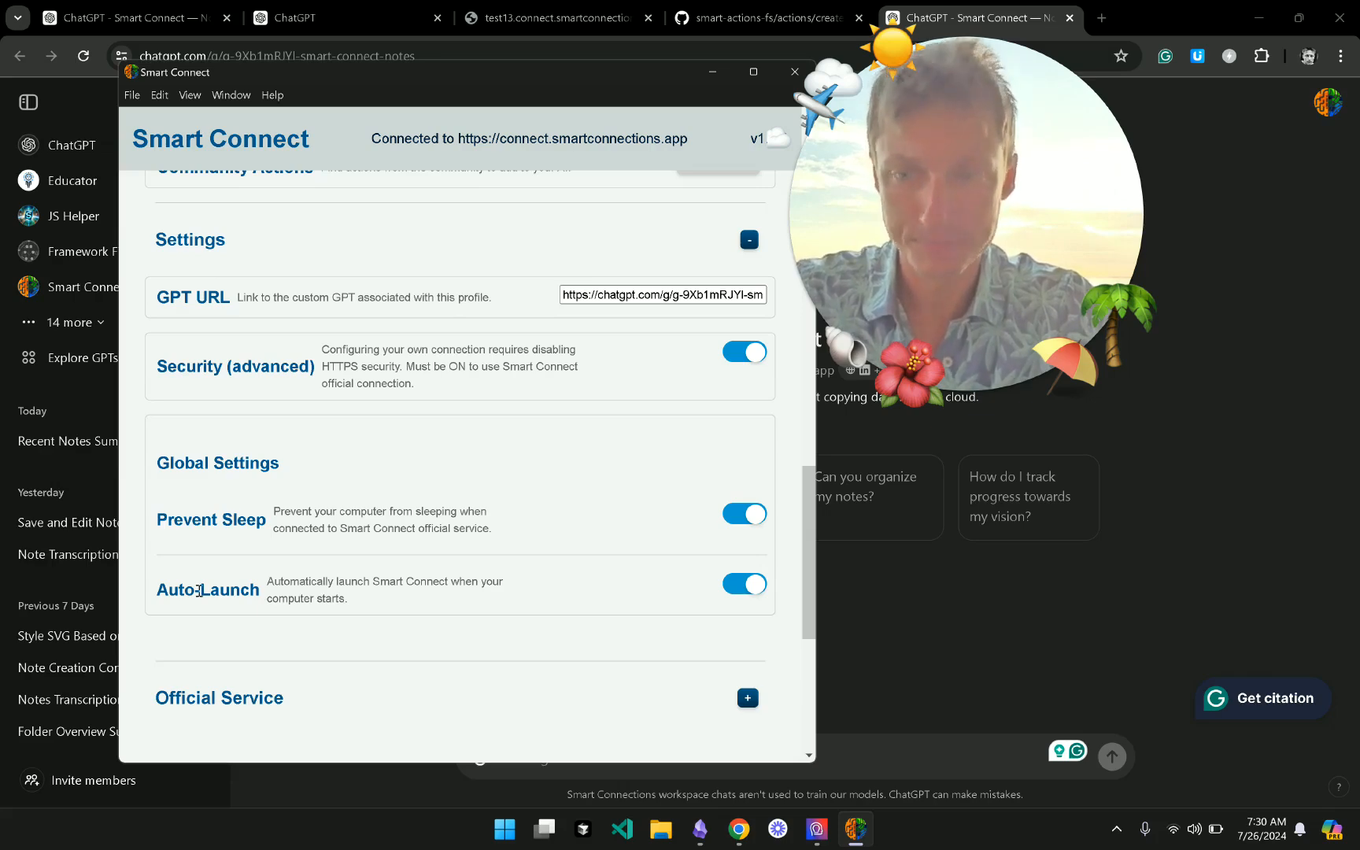
left_click_drag(268, 587, 446, 630)
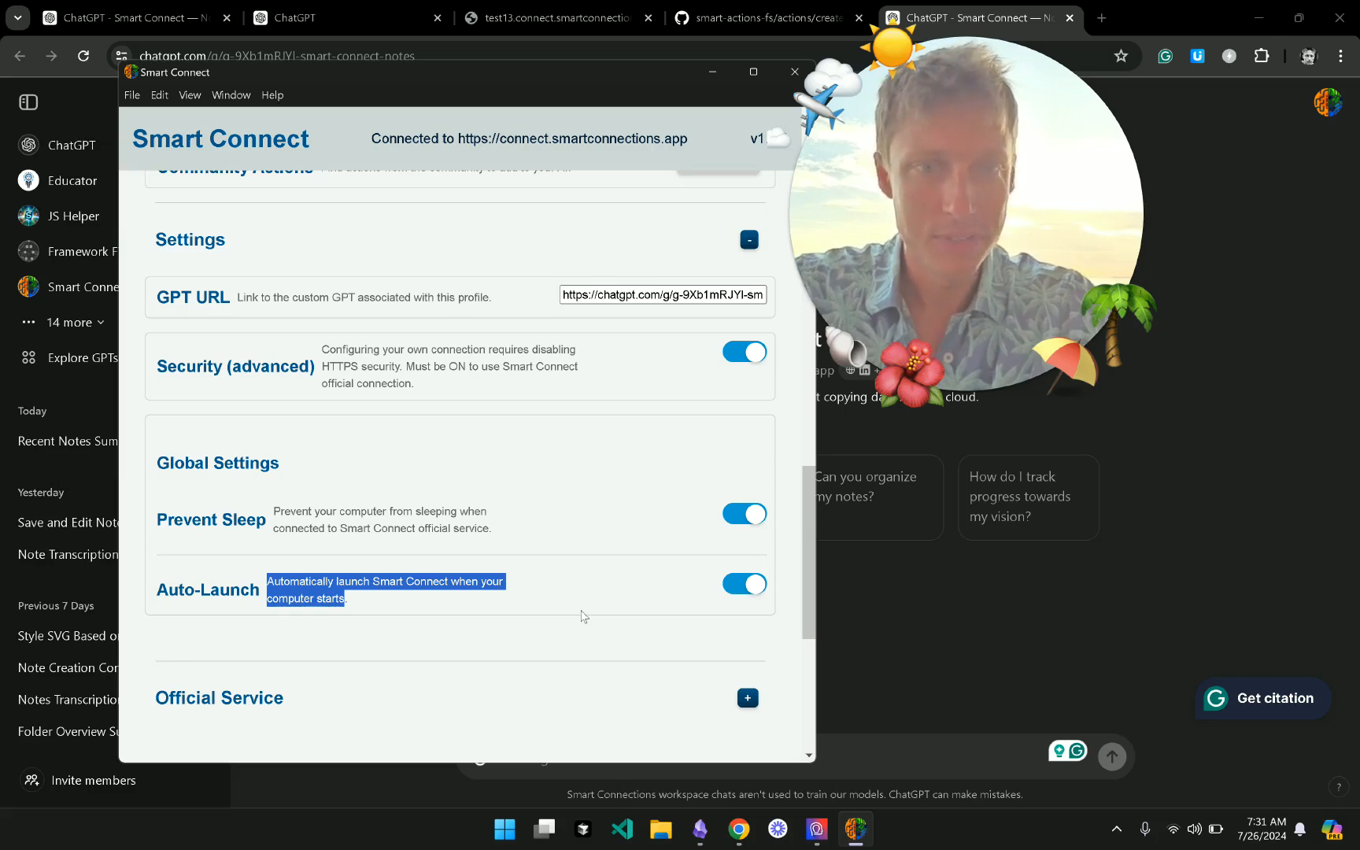
left_click(537, 622)
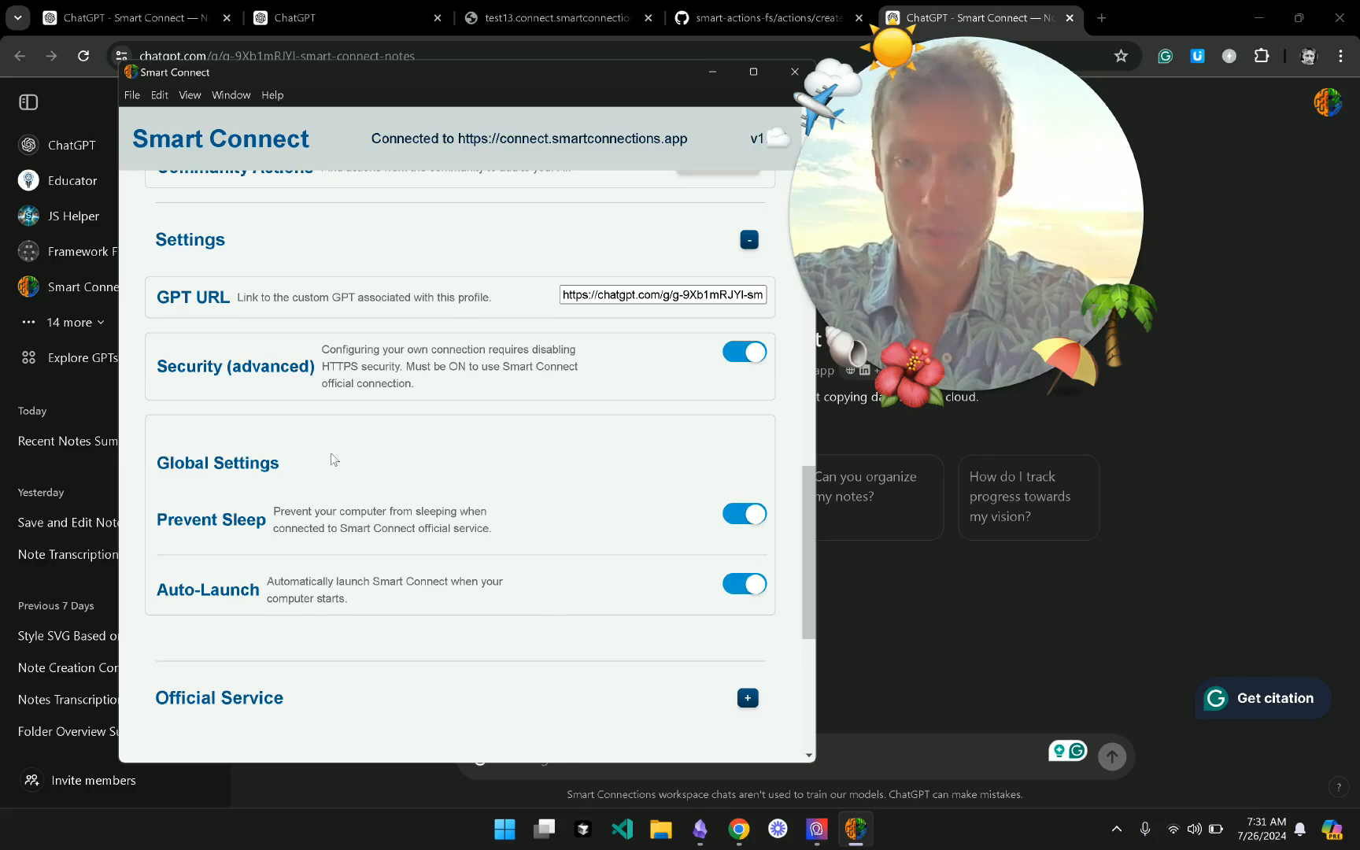
scroll(453, 501, "up", 3)
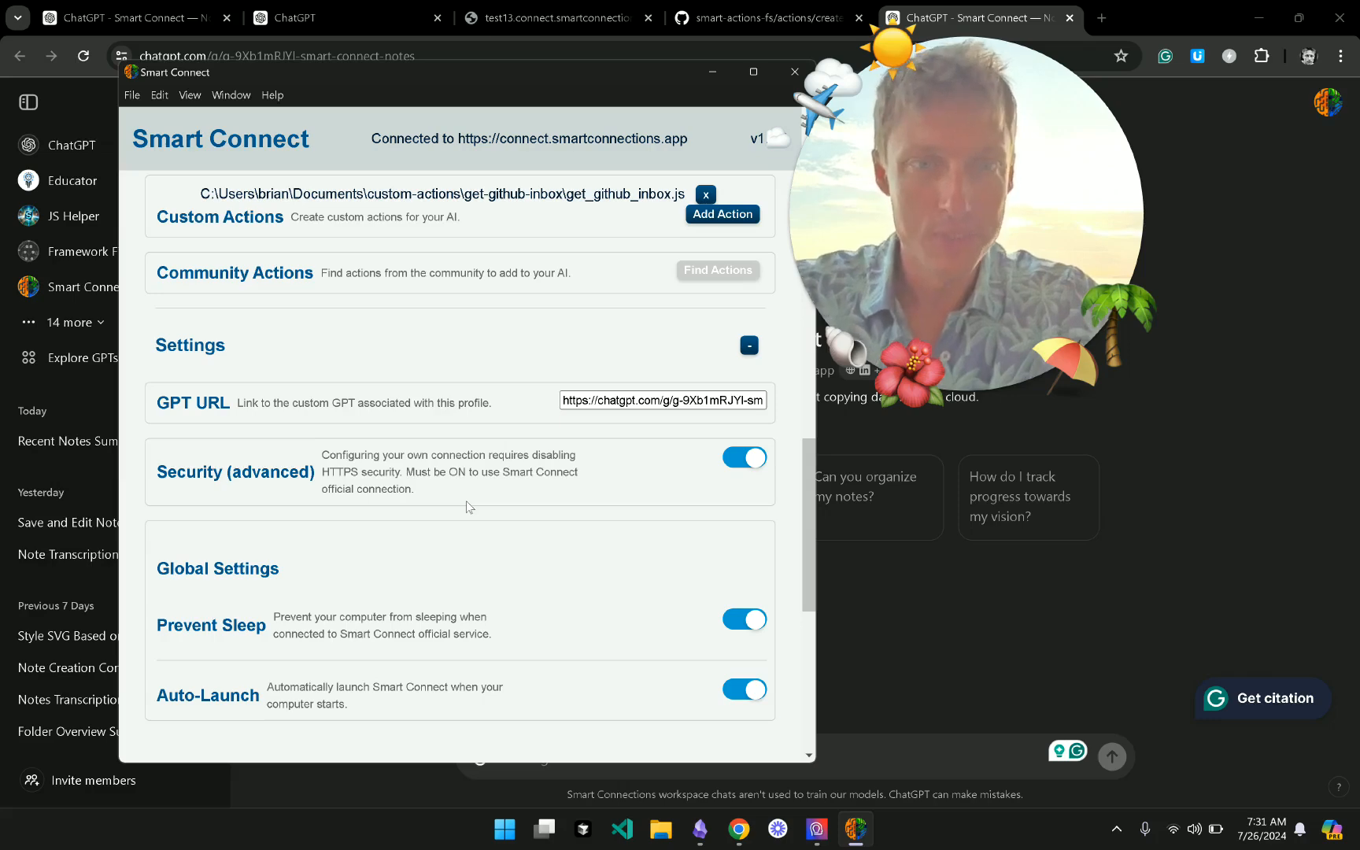
scroll(469, 325, "up", 3)
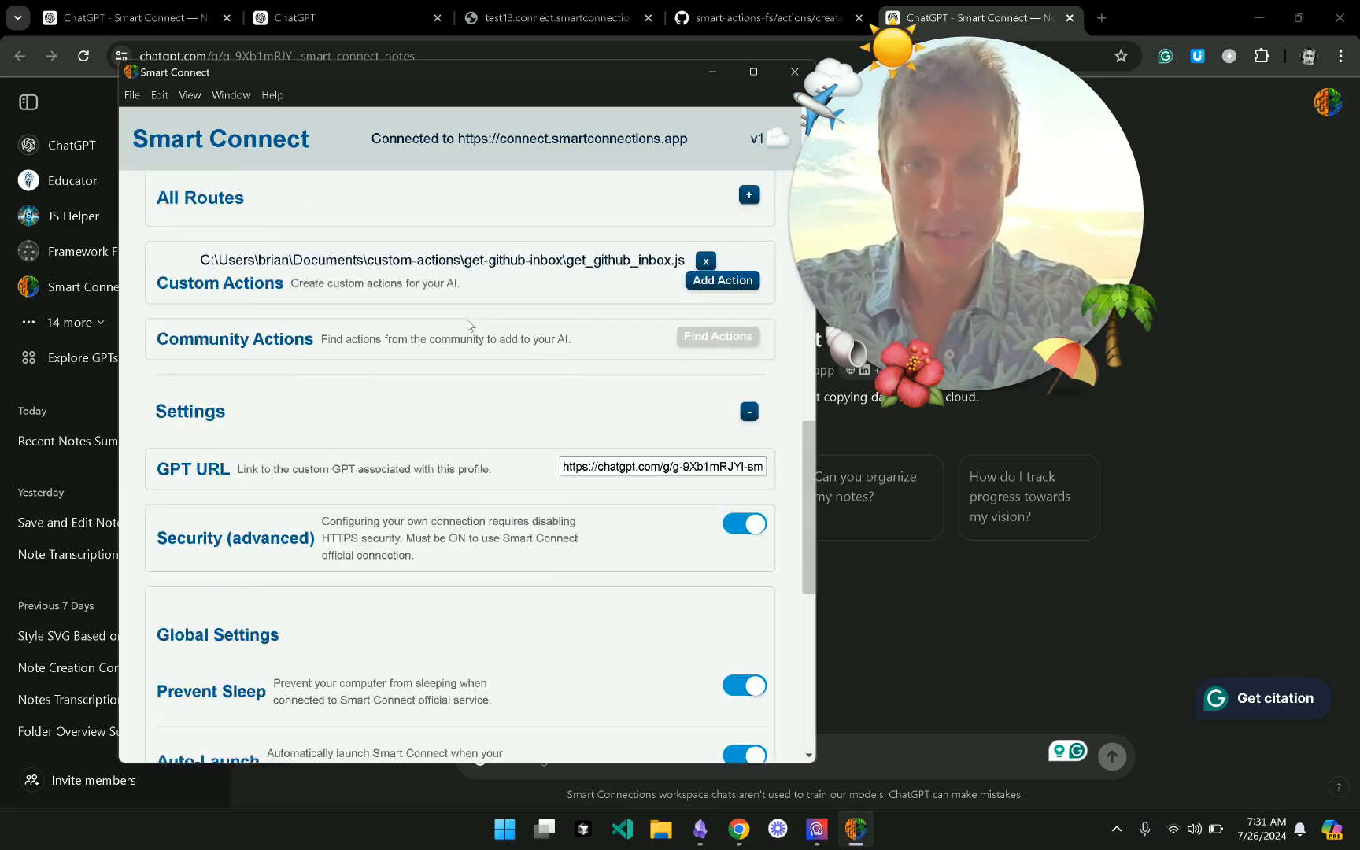
scroll(469, 325, "down", 2)
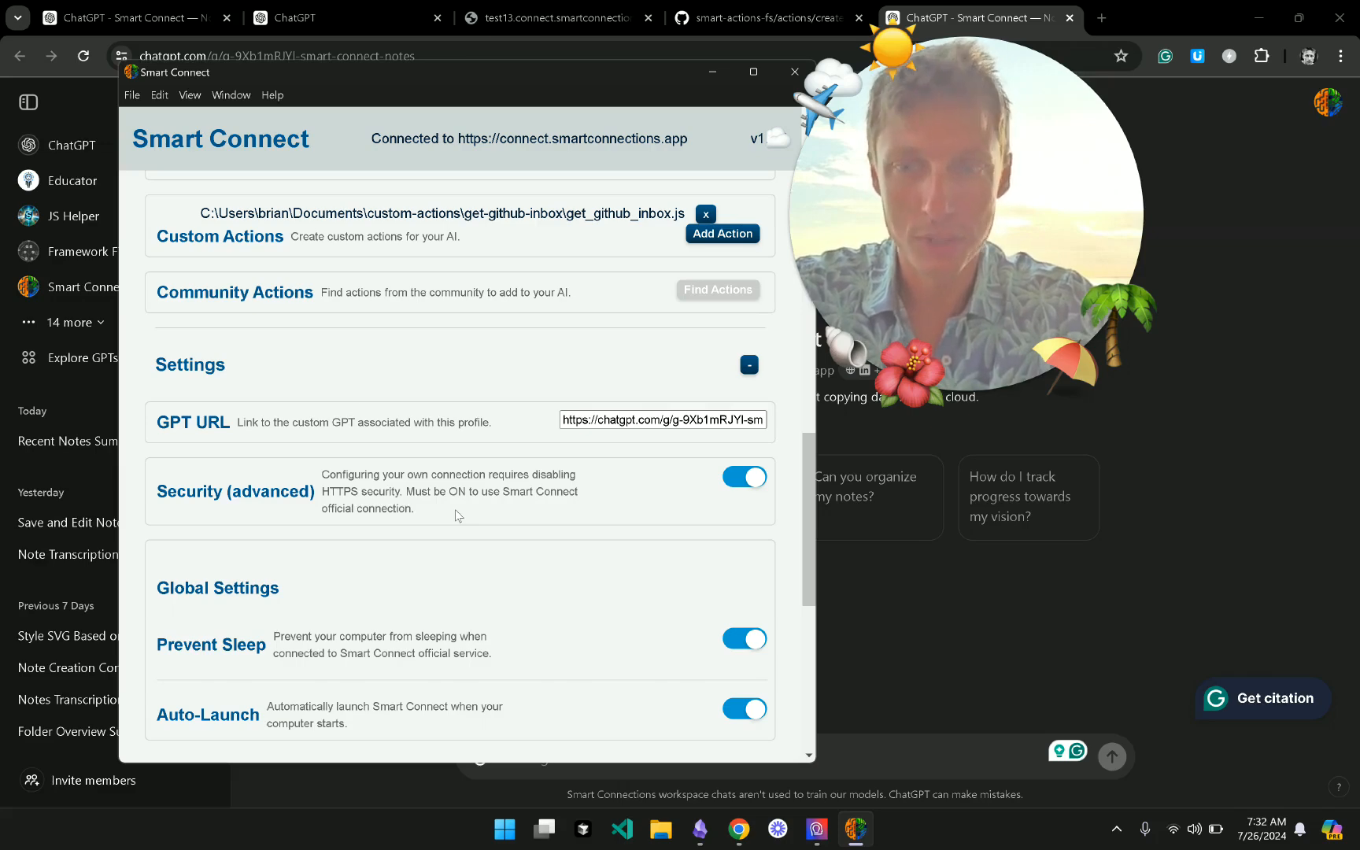
left_click(756, 488)
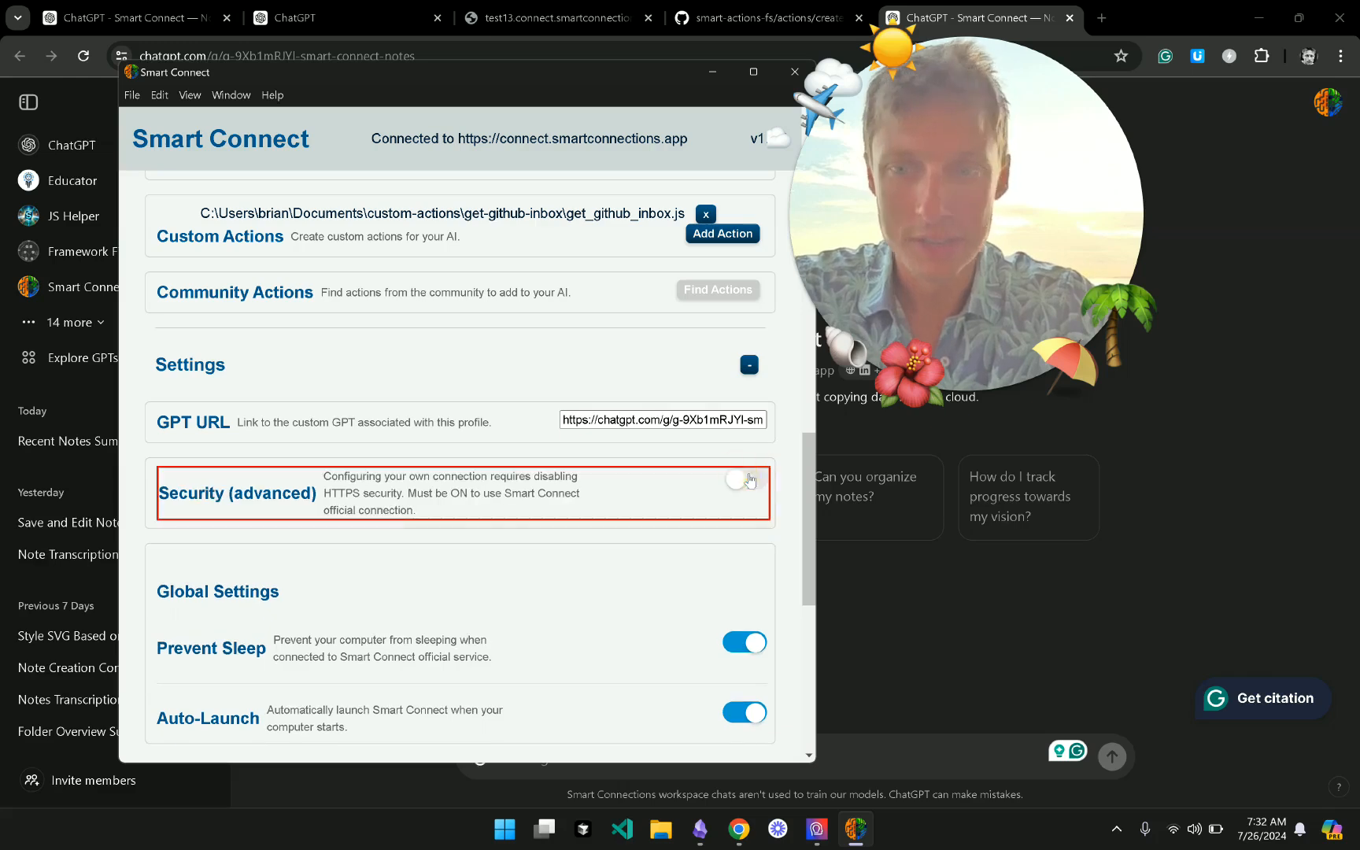
left_click(482, 203)
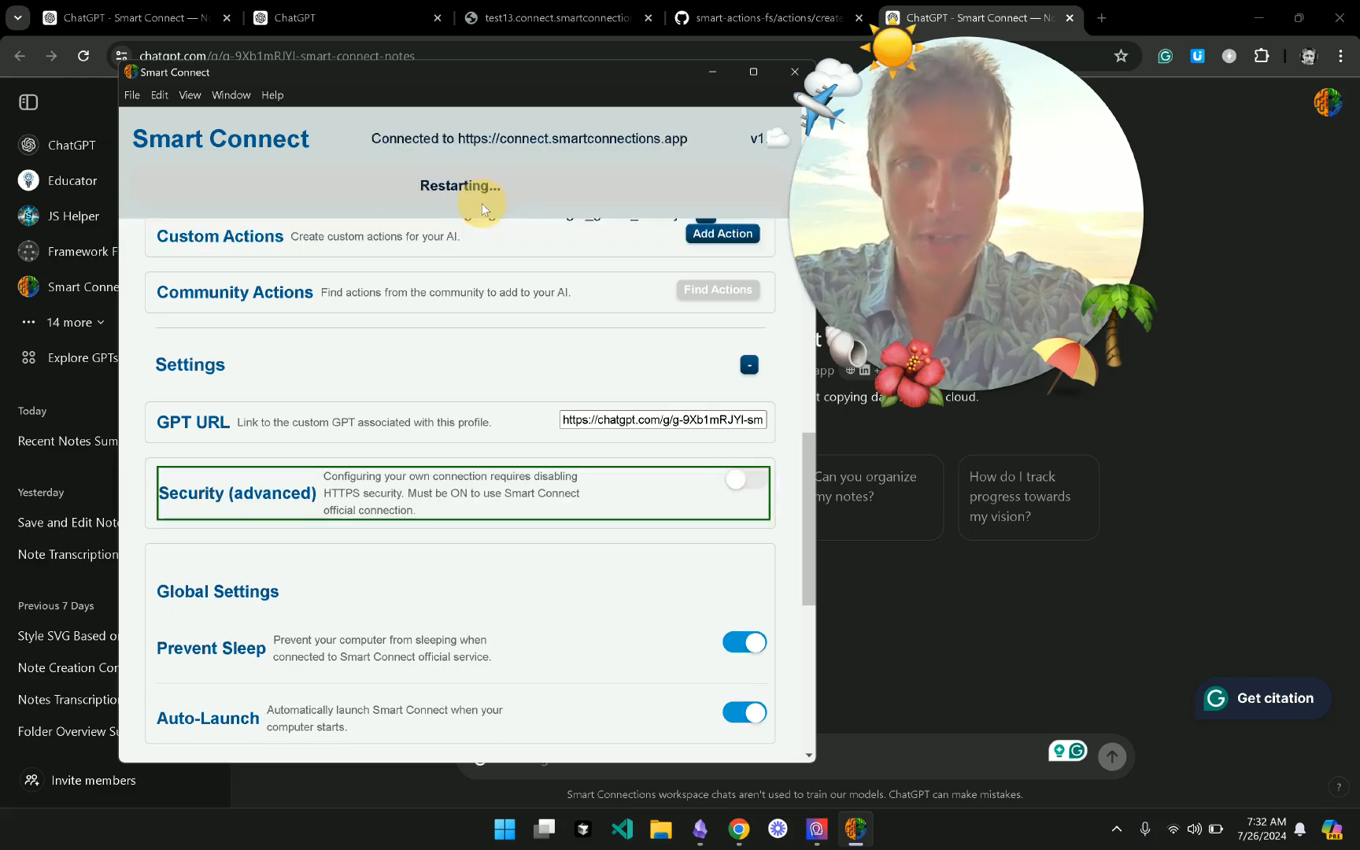
scroll(511, 463, "up", 3)
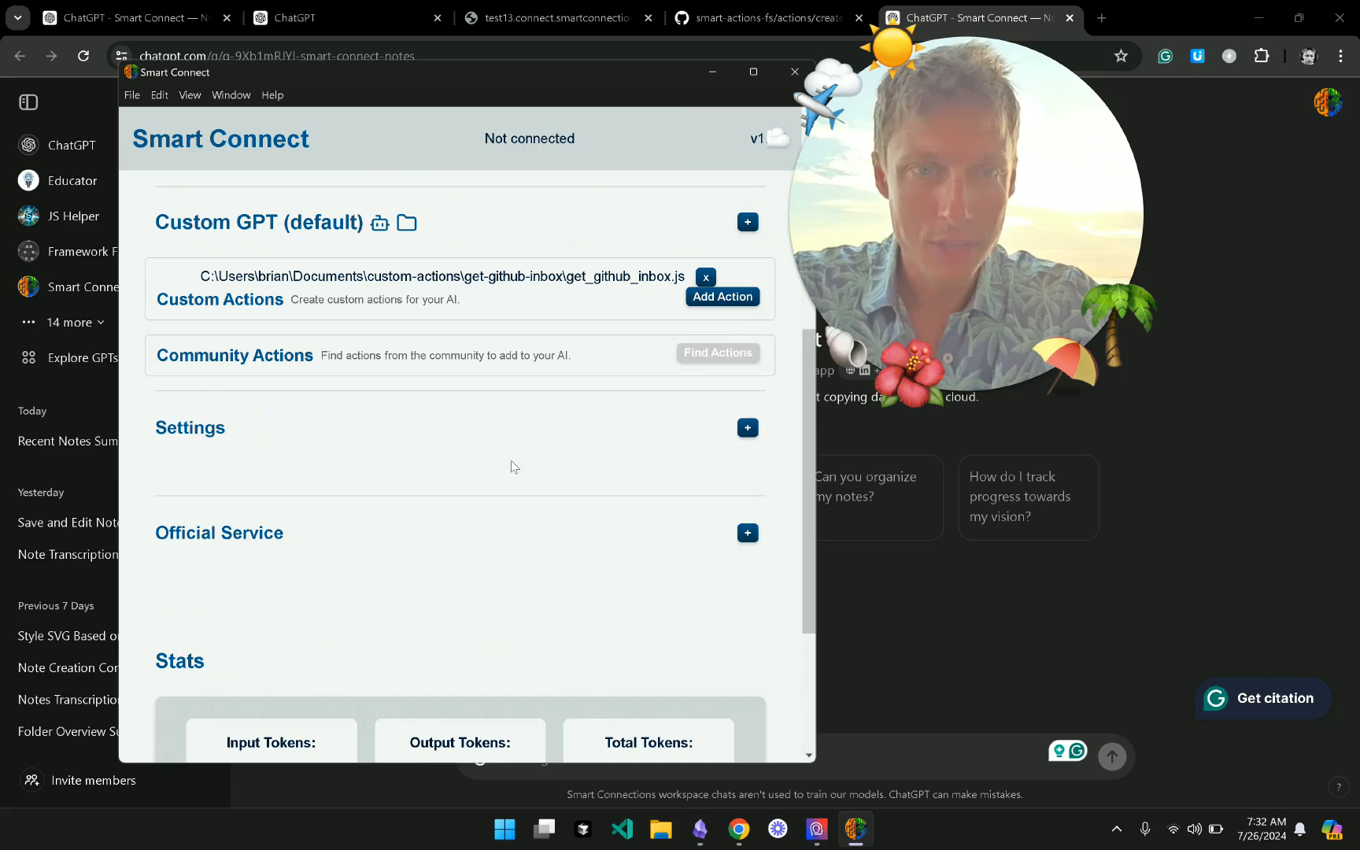
scroll(511, 467, "up", 2)
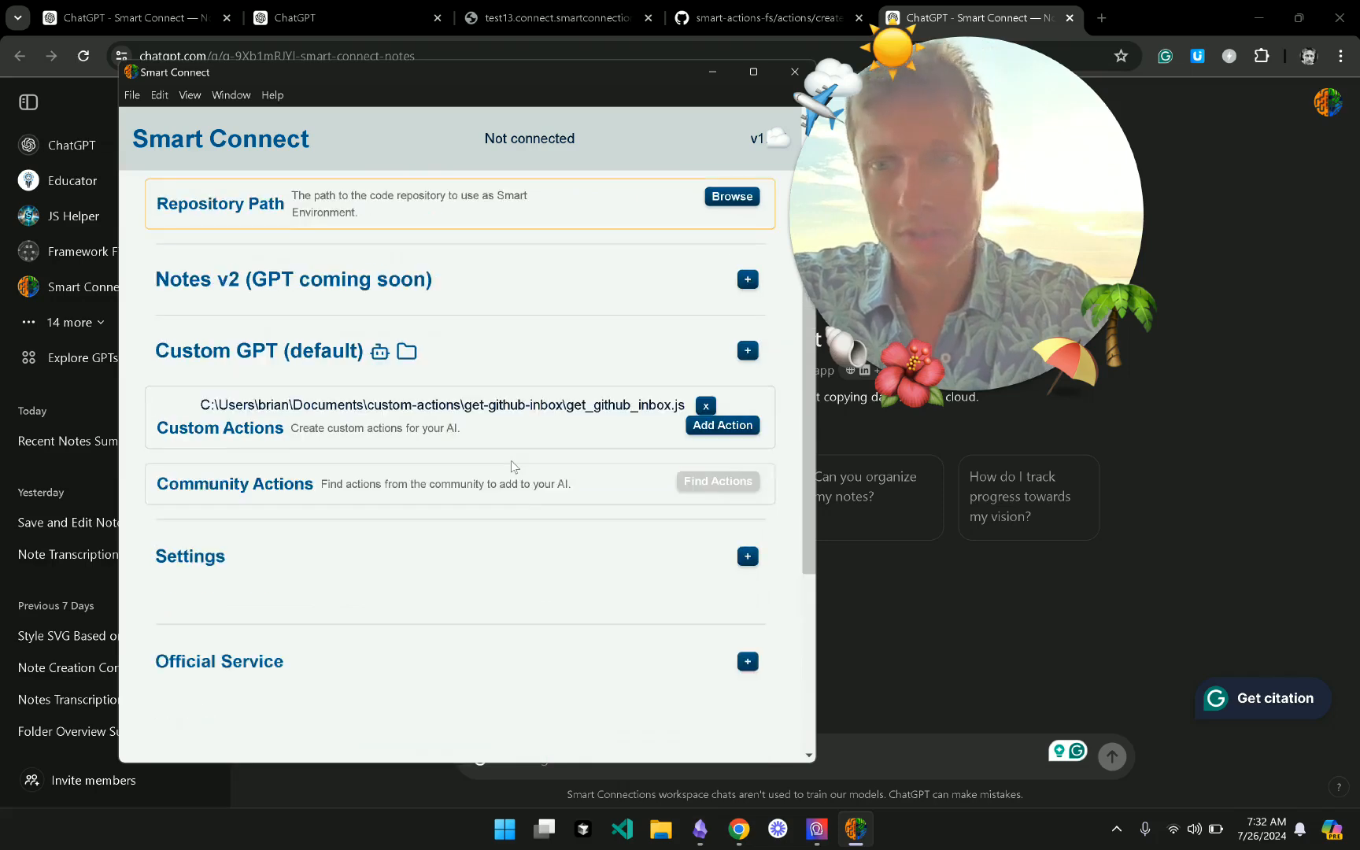
scroll(275, 671, "down", 5)
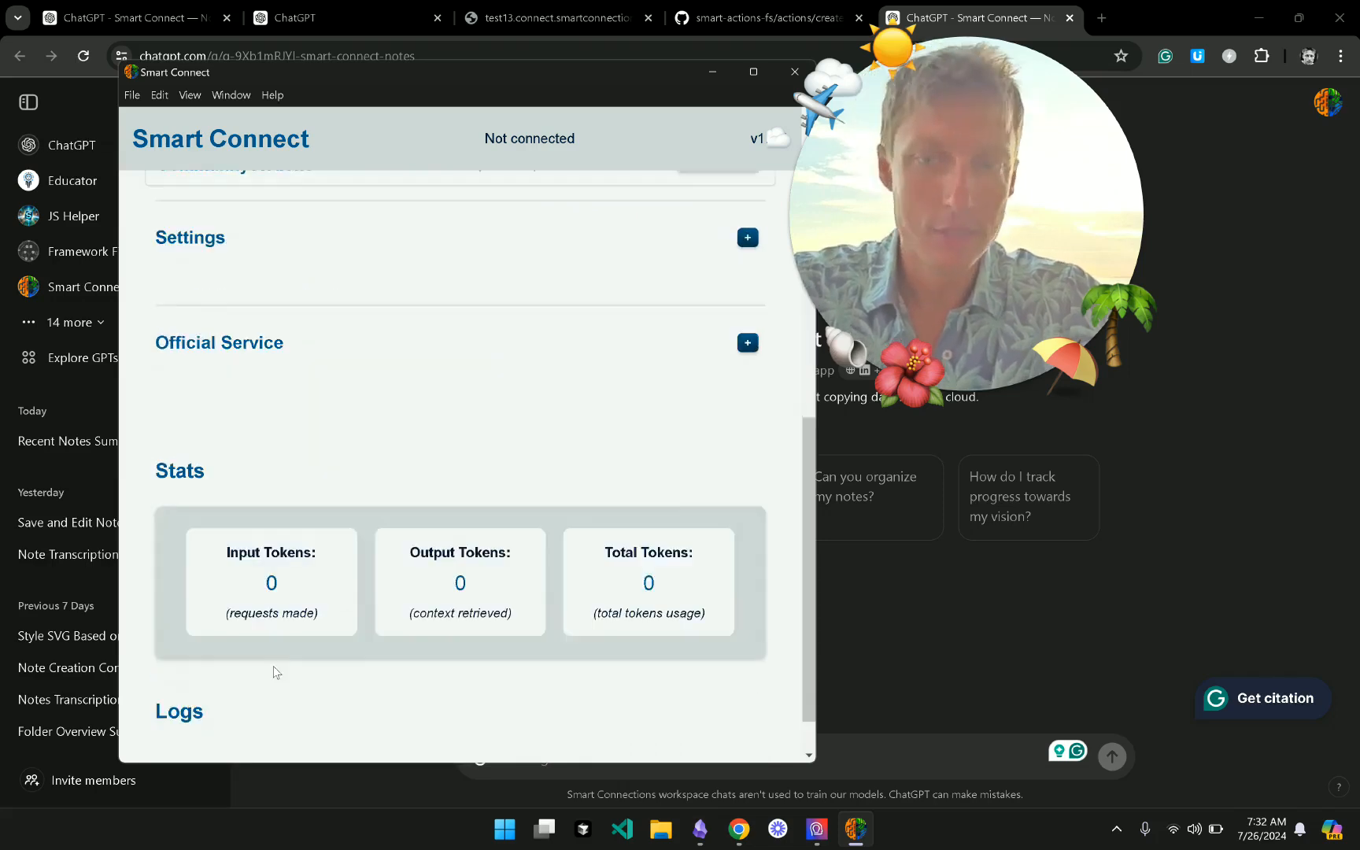
scroll(276, 671, "up", 2)
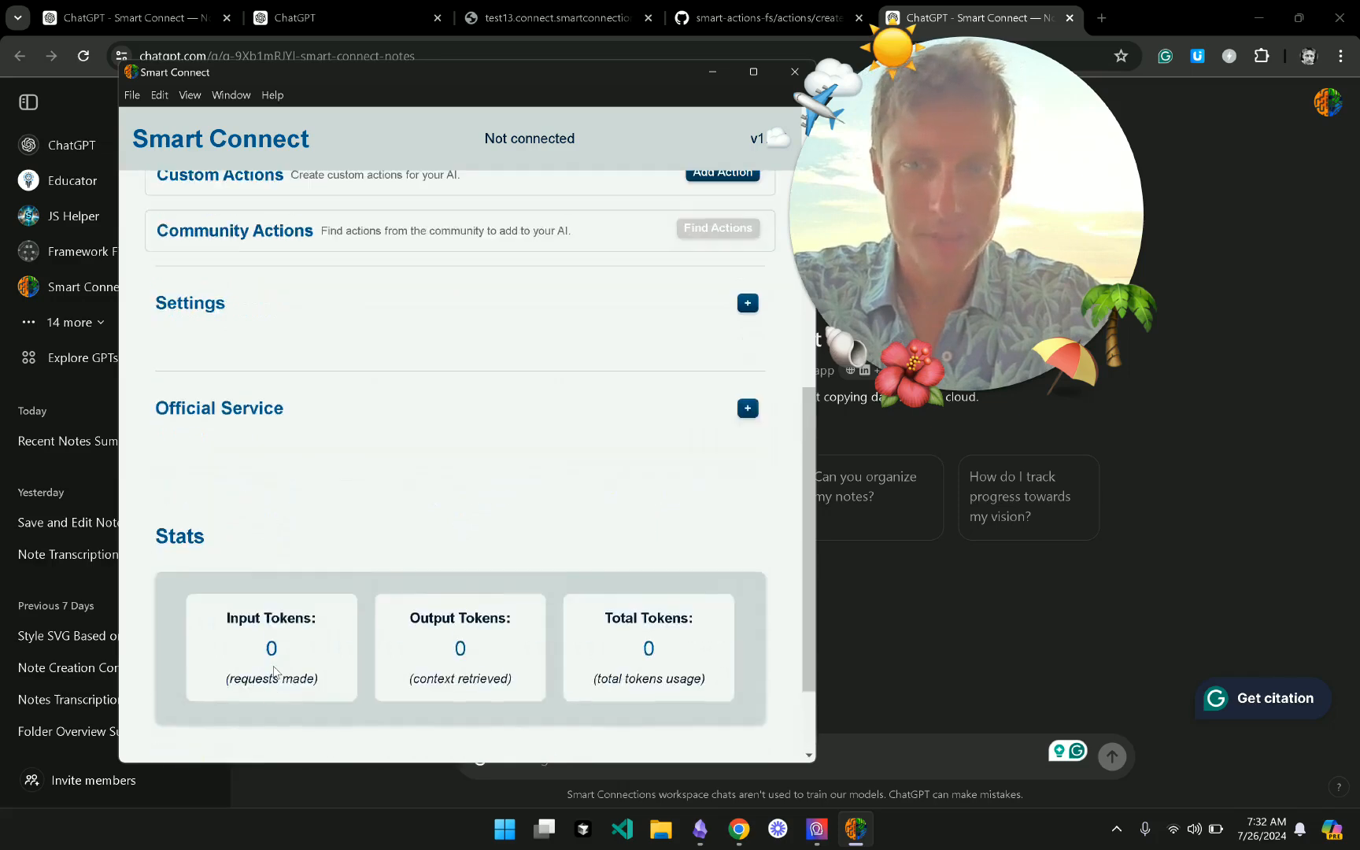
- Expand Settings and check the port 37420 and hostname localhost fields
left_click(531, 320)
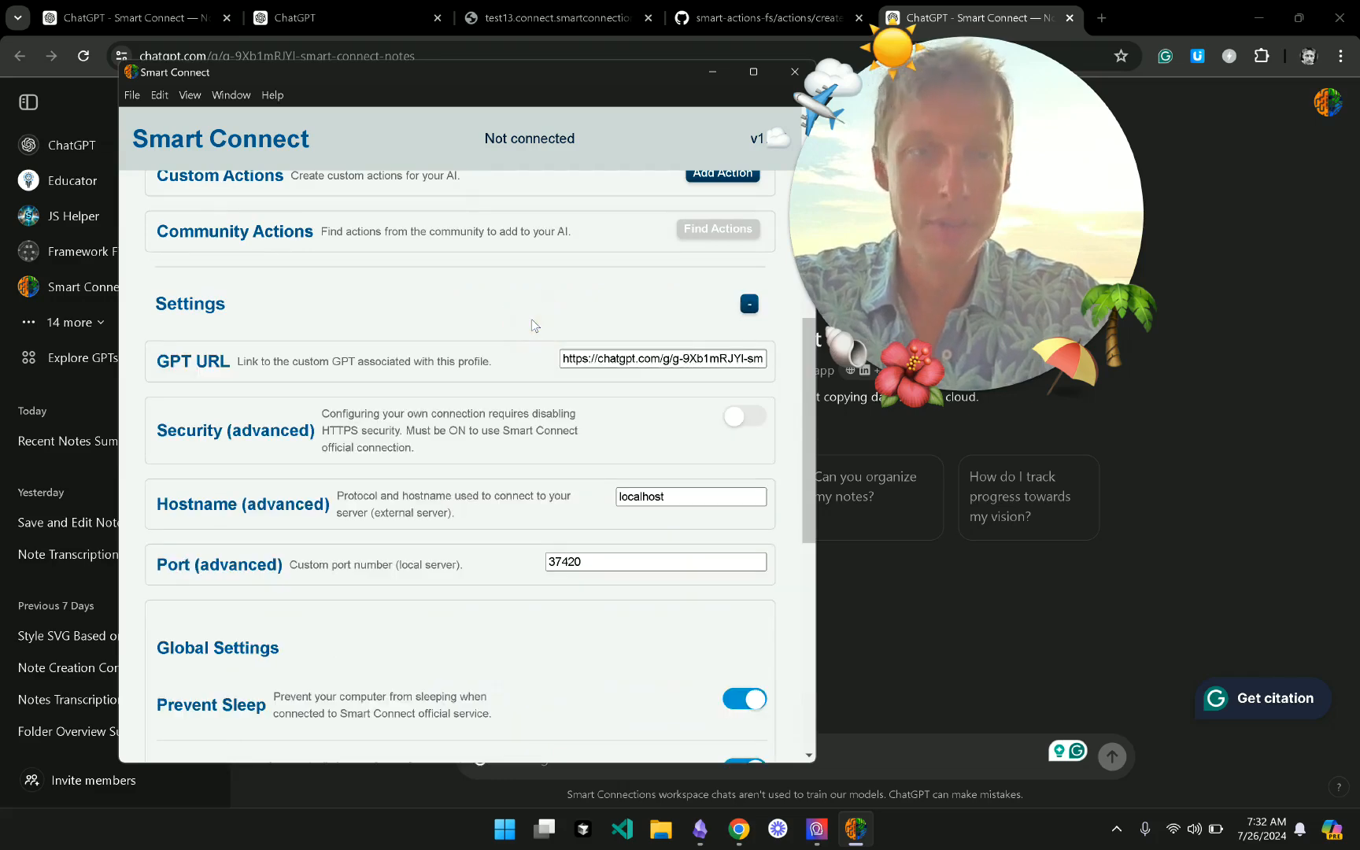
scroll(531, 322, "down", 3)
scroll(531, 322, "up", 3)
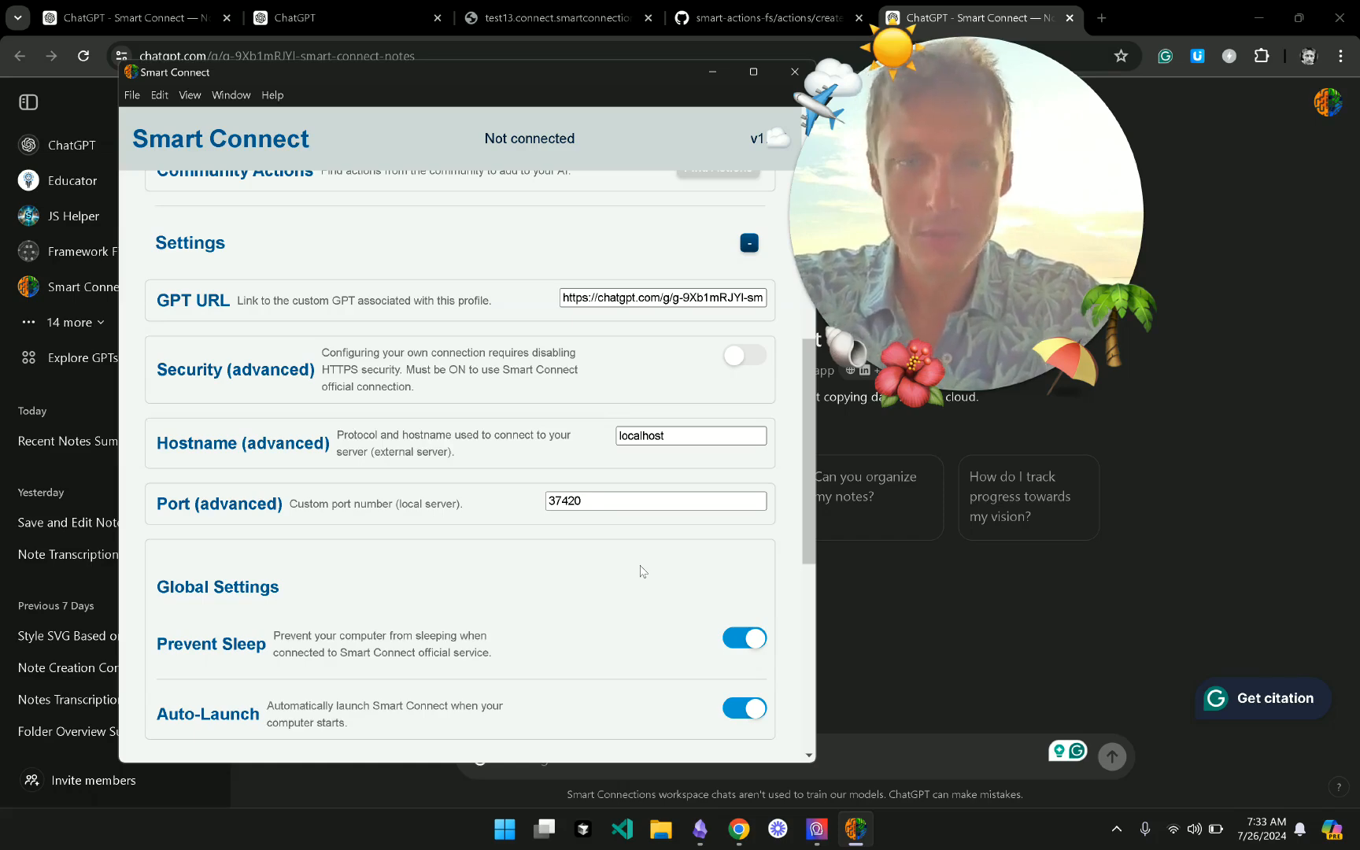
left_click(586, 503)
left_click(483, 499)
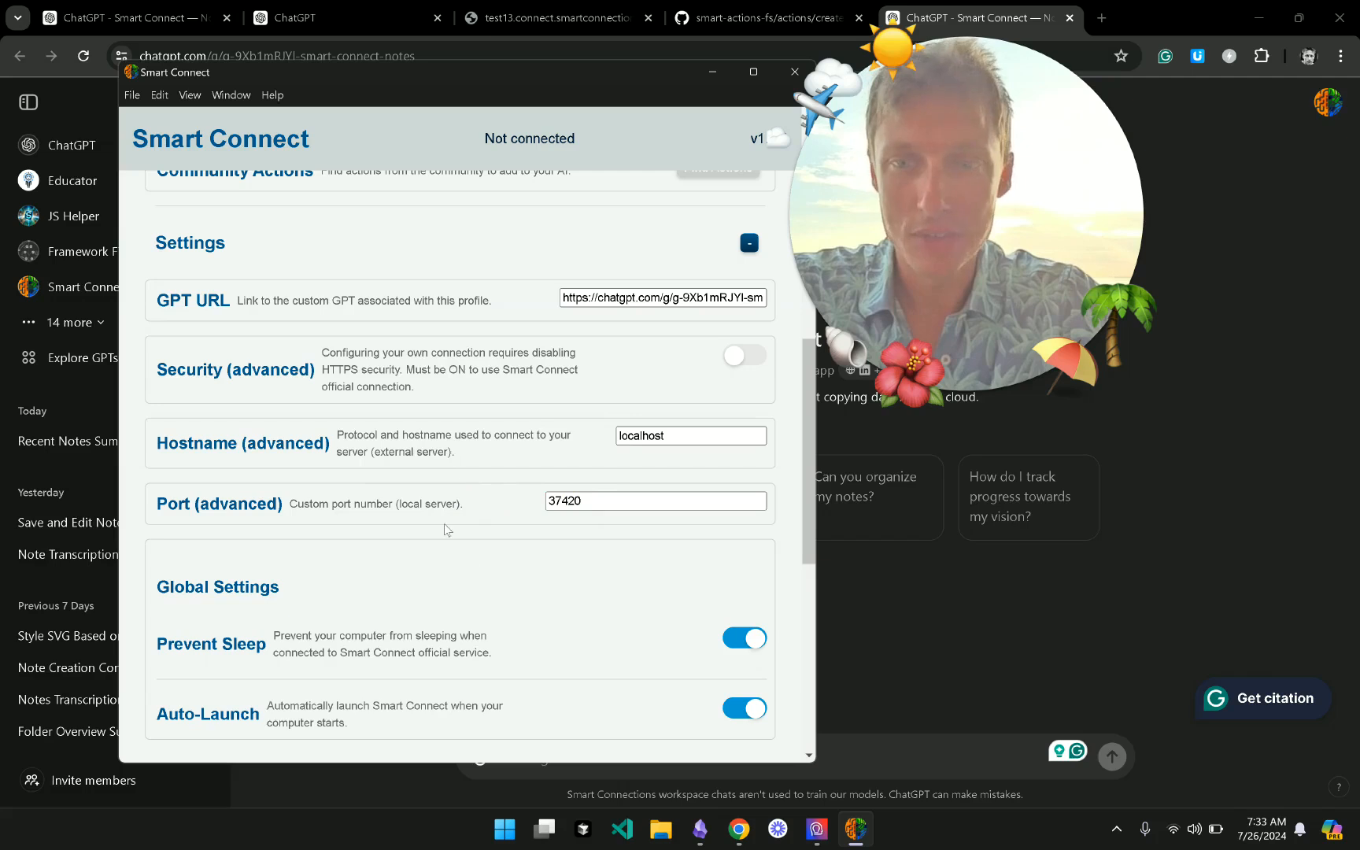
left_click(634, 437)
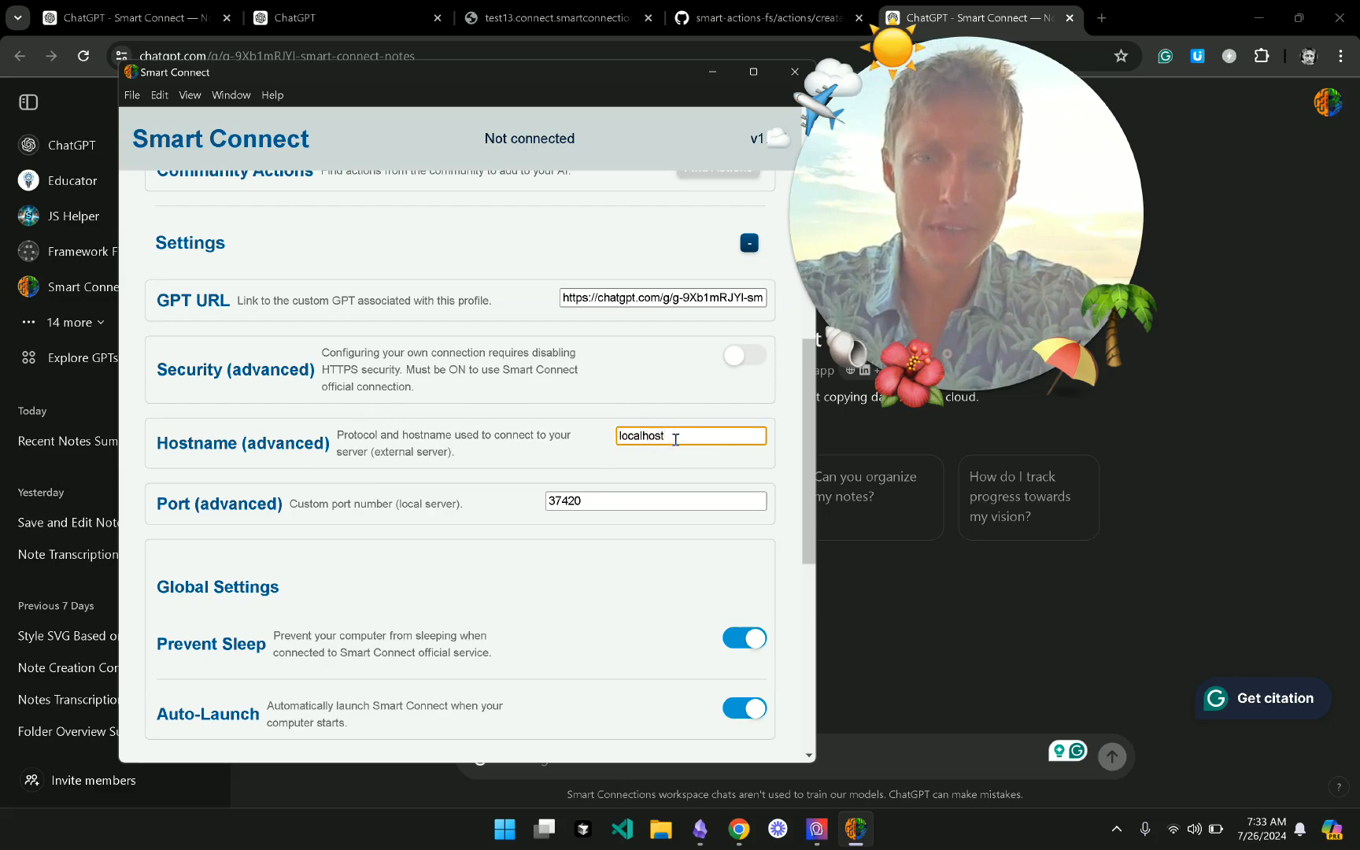
- Expand the Custom GPT (default) section
scroll(675, 439, "up", 3)
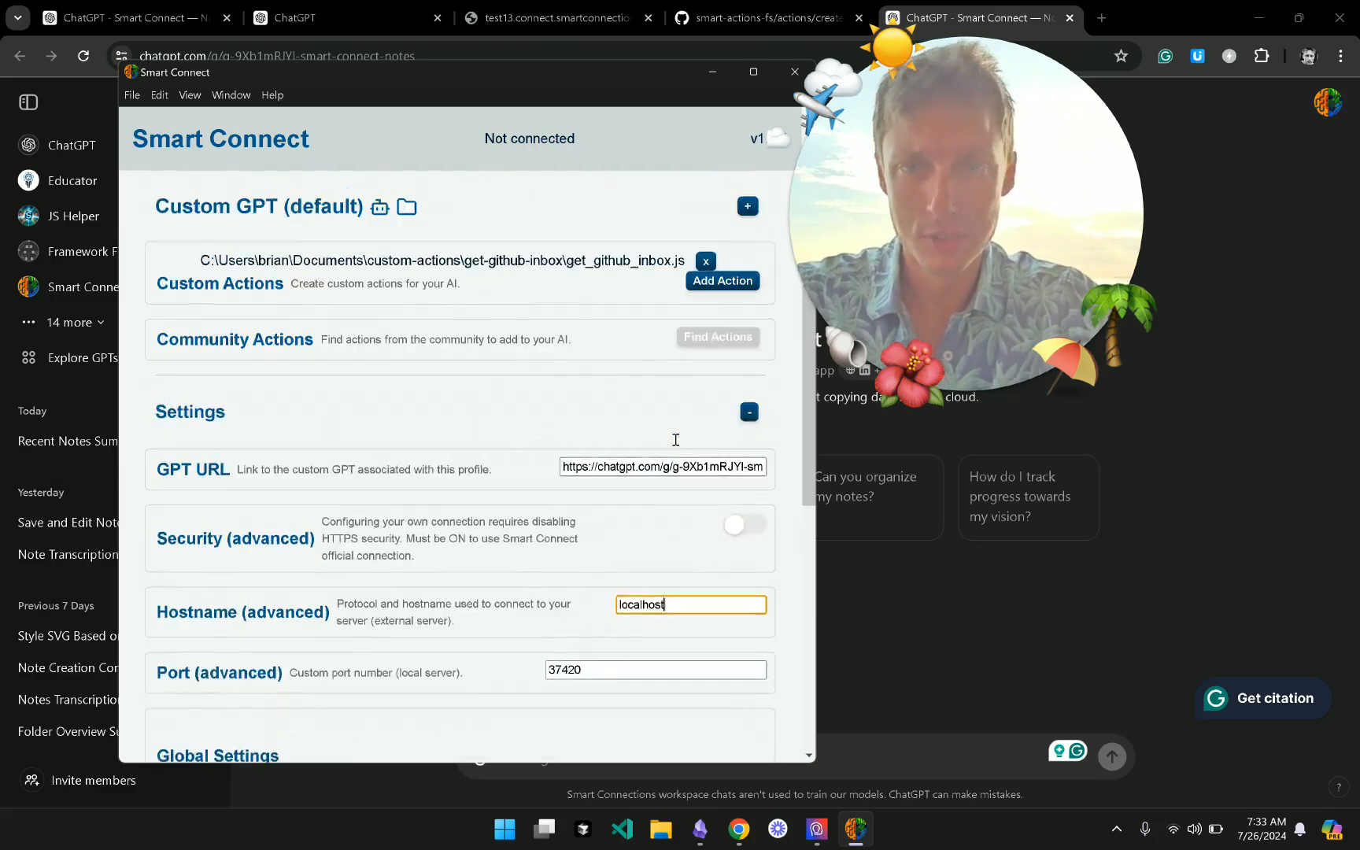
scroll(675, 446, "up", 1)
scroll(675, 446, "down", 10)
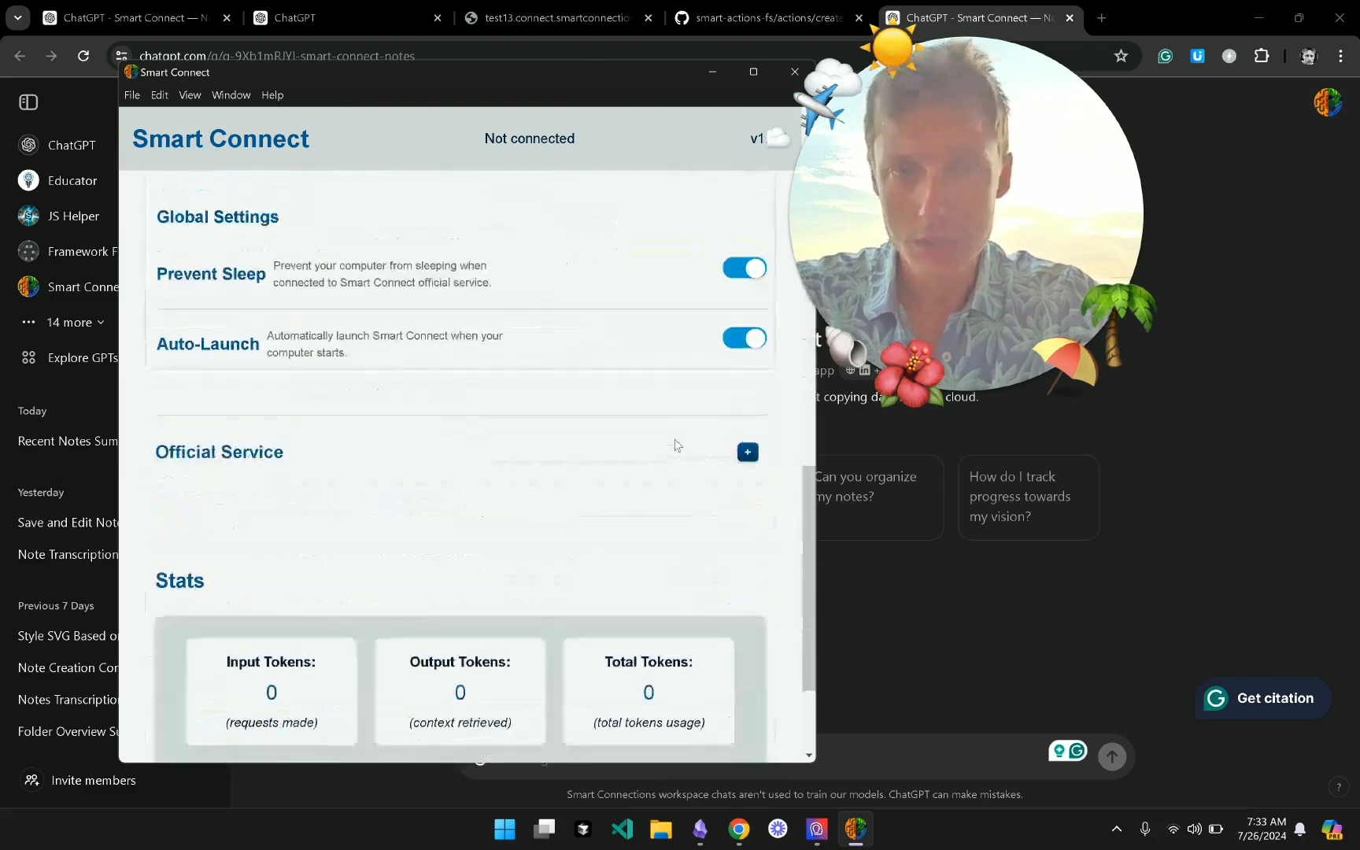
scroll(675, 446, "up", 10)
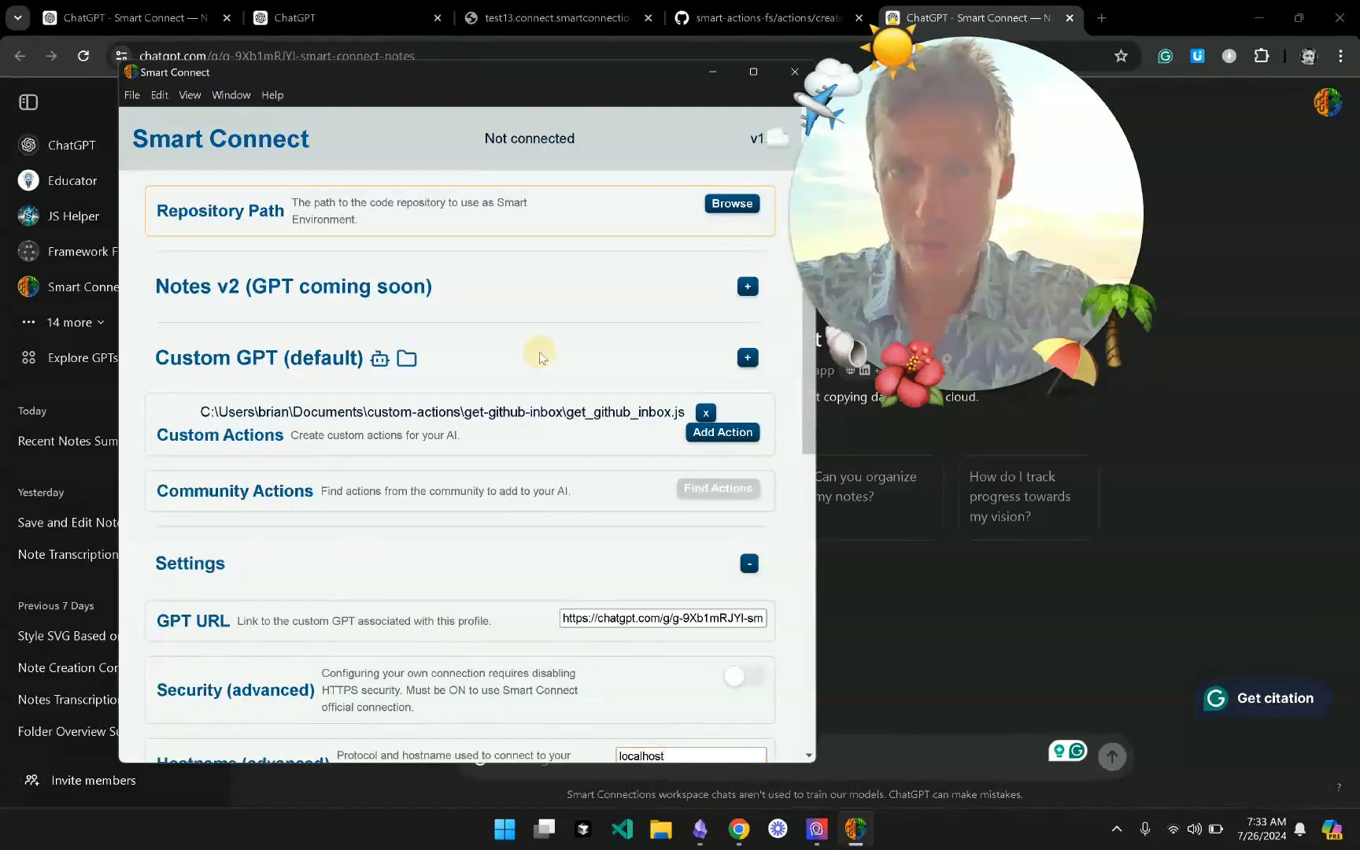
left_click(534, 360)
scroll(578, 535, "down", 5)
double_click(607, 293)
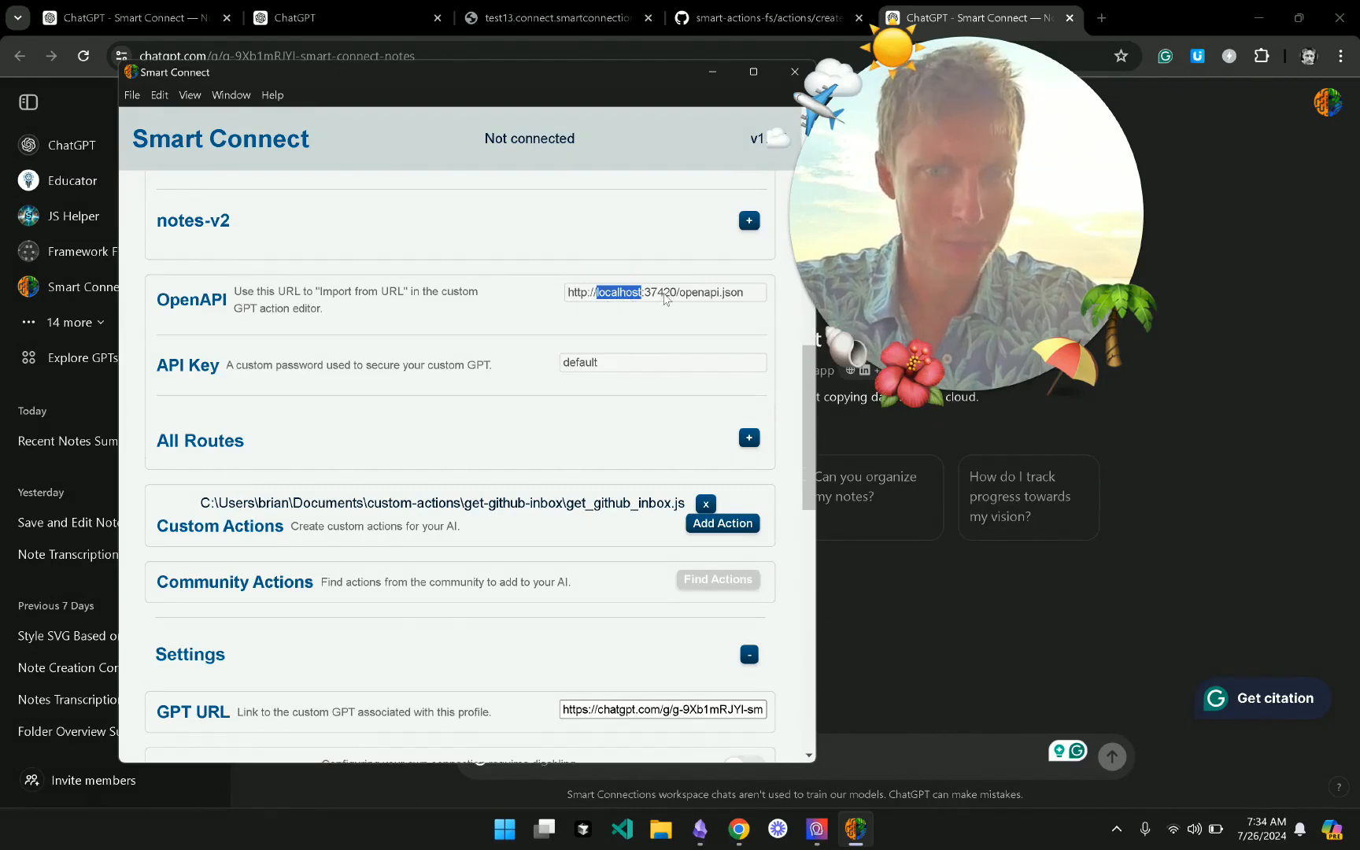
double_click(706, 296)
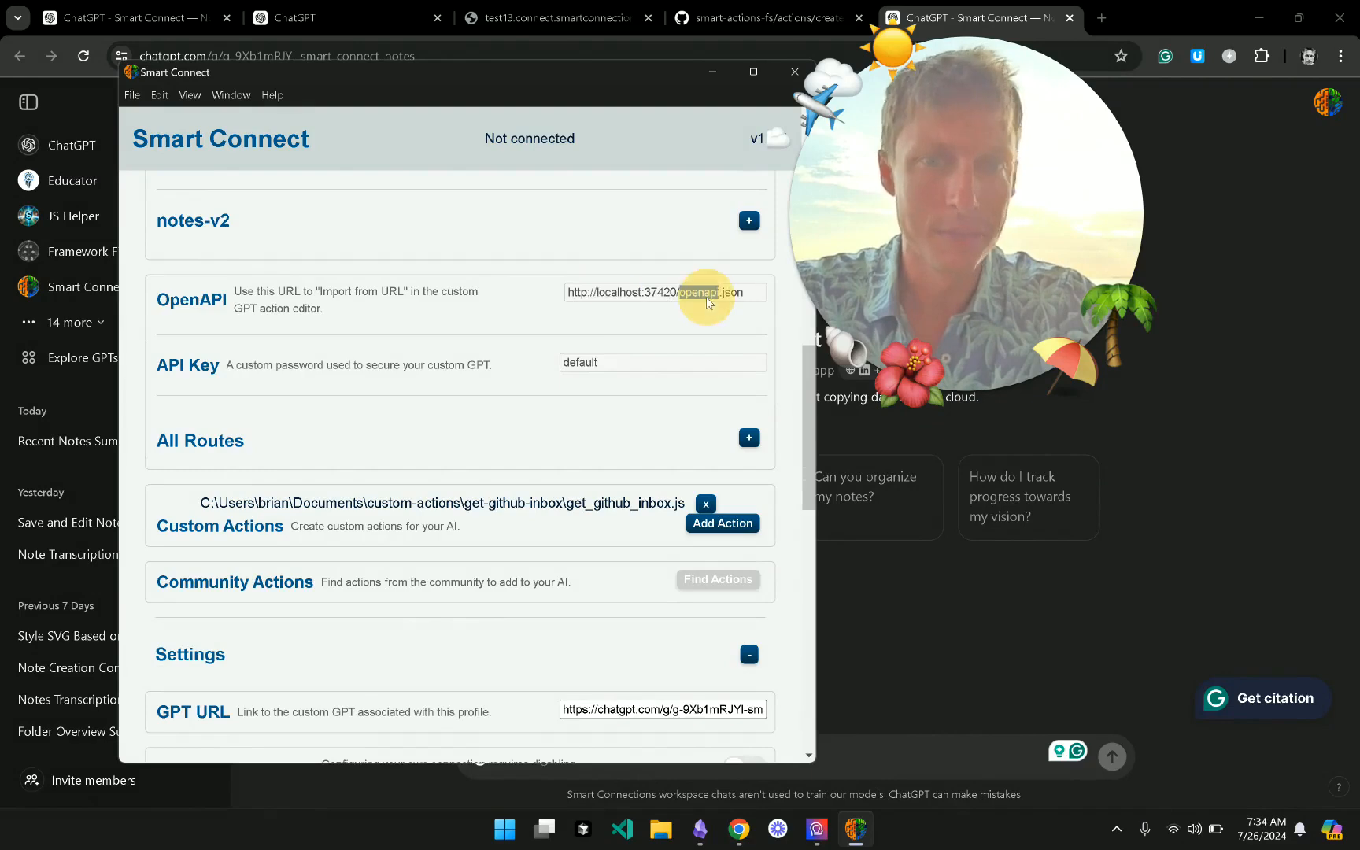
left_click(706, 300)
key("ctrl+c")
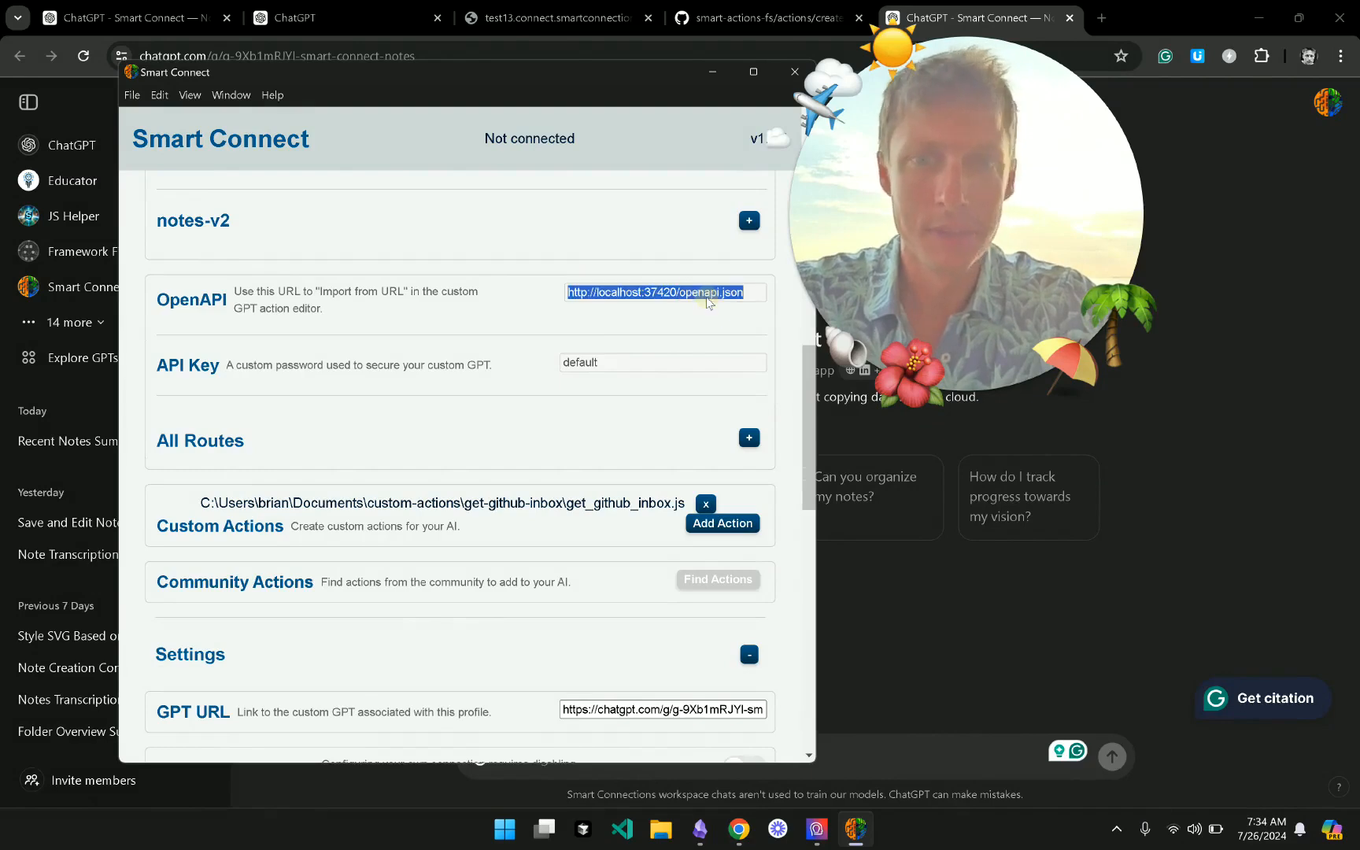
left_click(558, 16)
key("ctrl+l")
key("ctrl+v")
key("Return")
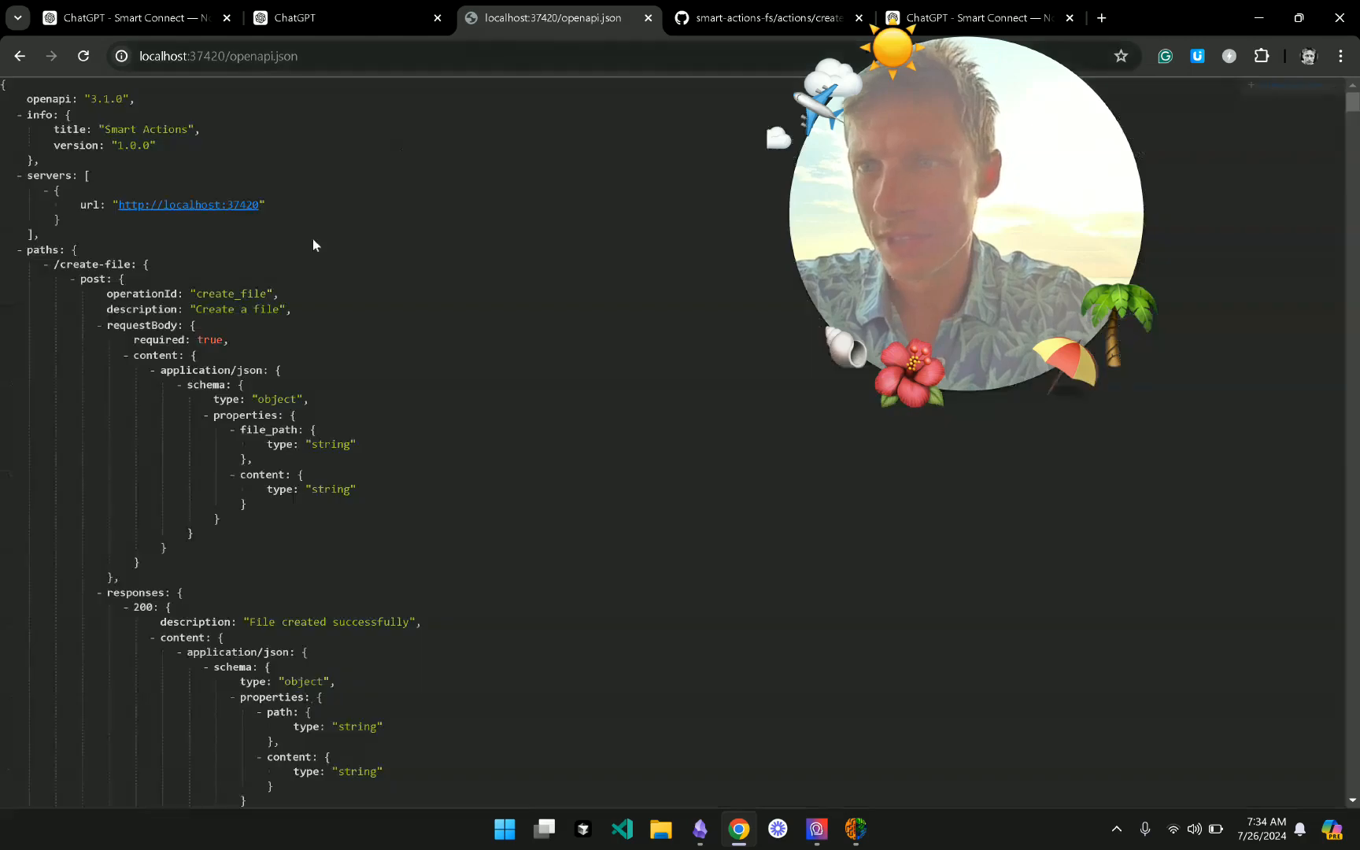
- Scroll through the Smart Actions 3.1.0 endpoints like /create-file, then return to the GPT action editor
scroll(197, 425, "down", 5)
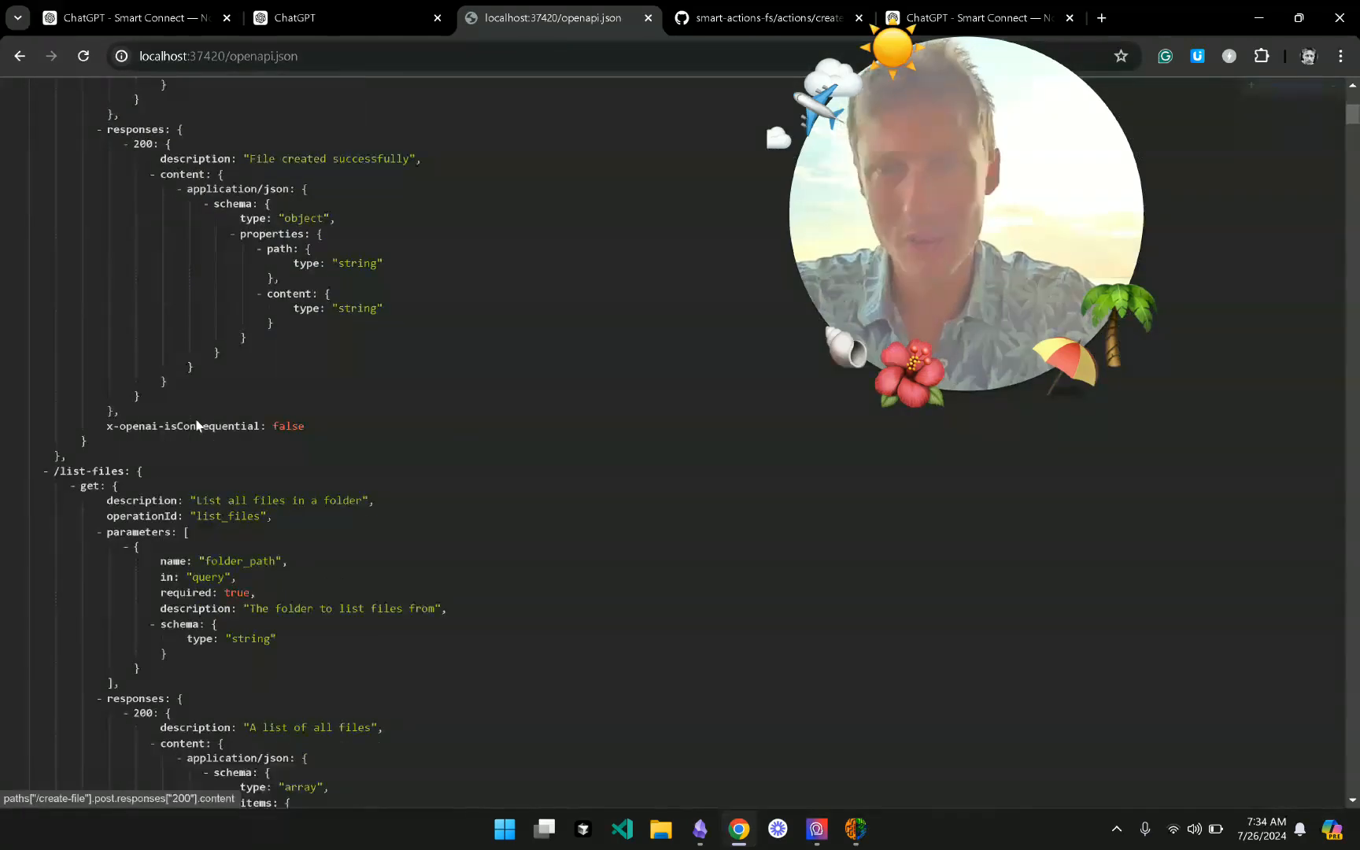
scroll(197, 425, "down", 2)
scroll(313, 591, "down", 7)
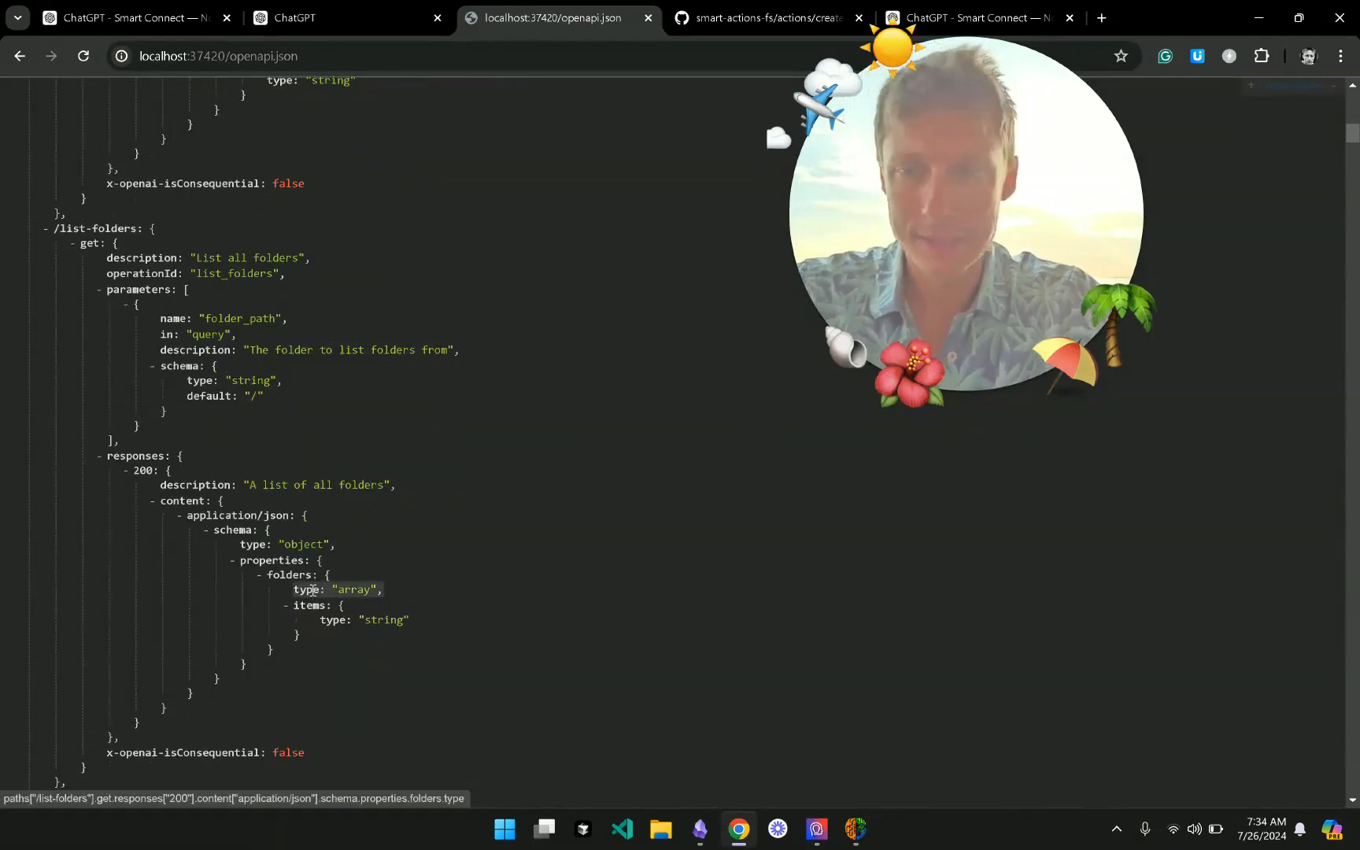
scroll(306, 550, "down", 5)
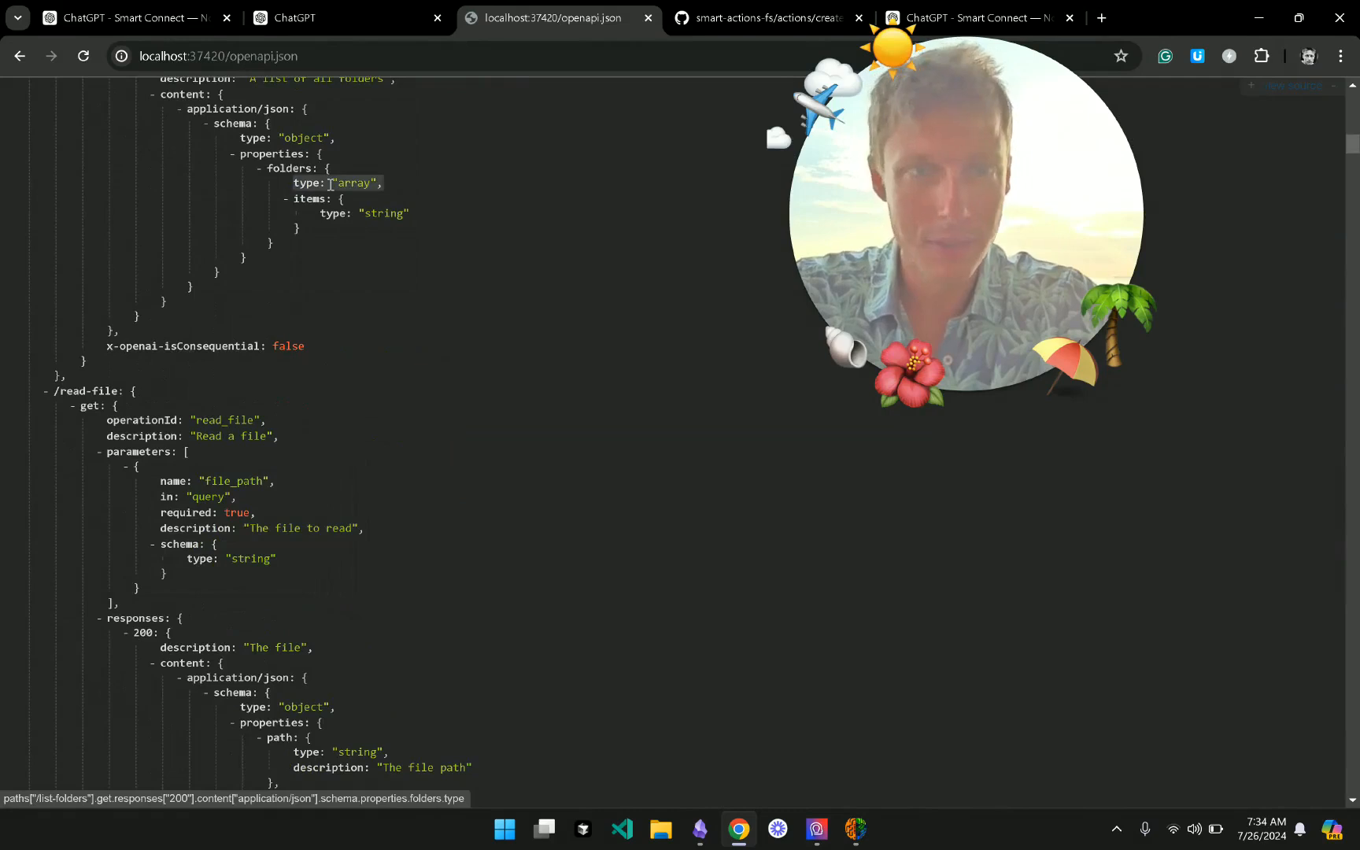
left_click(356, 27)
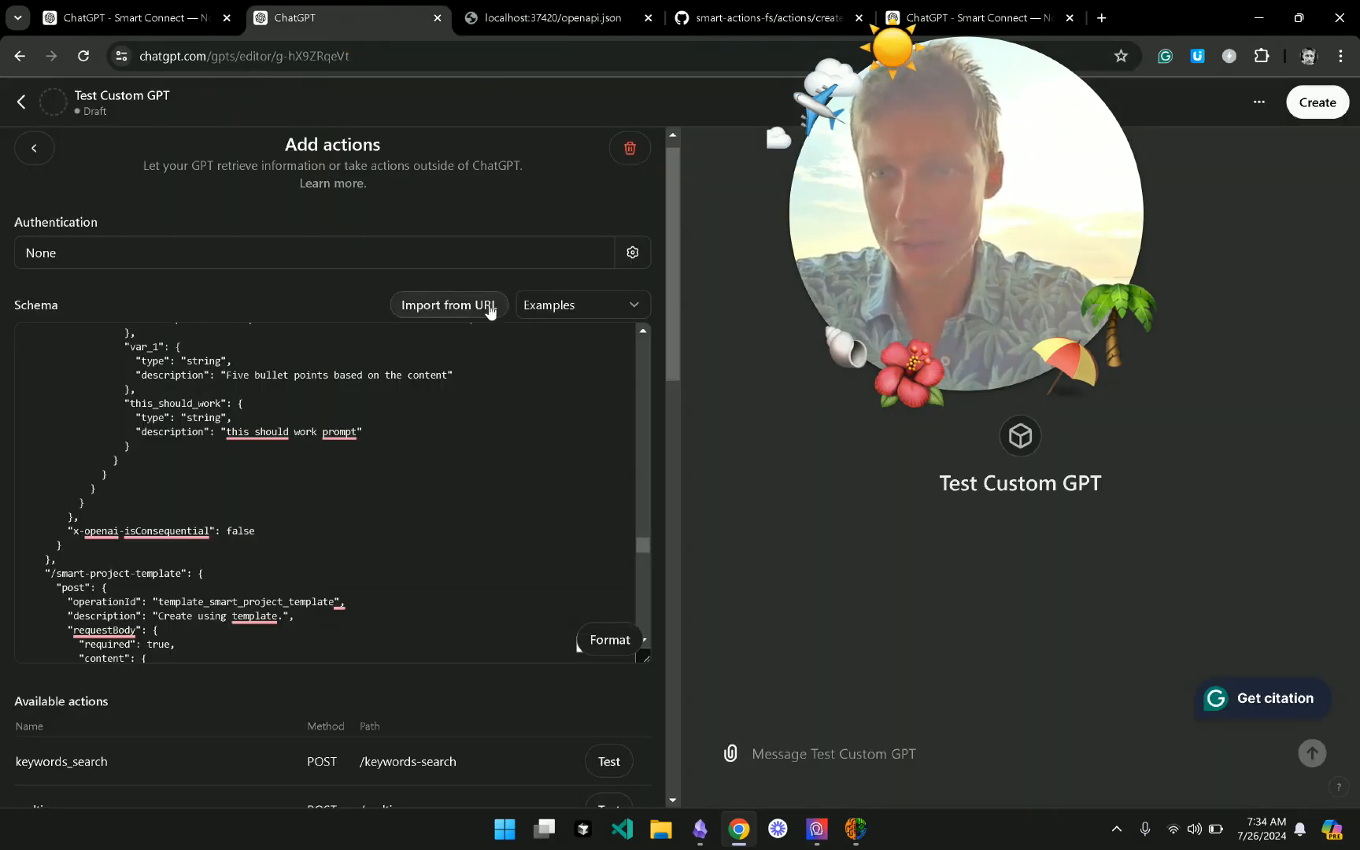
left_click(496, 311)
key("ctrl+v")
left_click(541, 313)
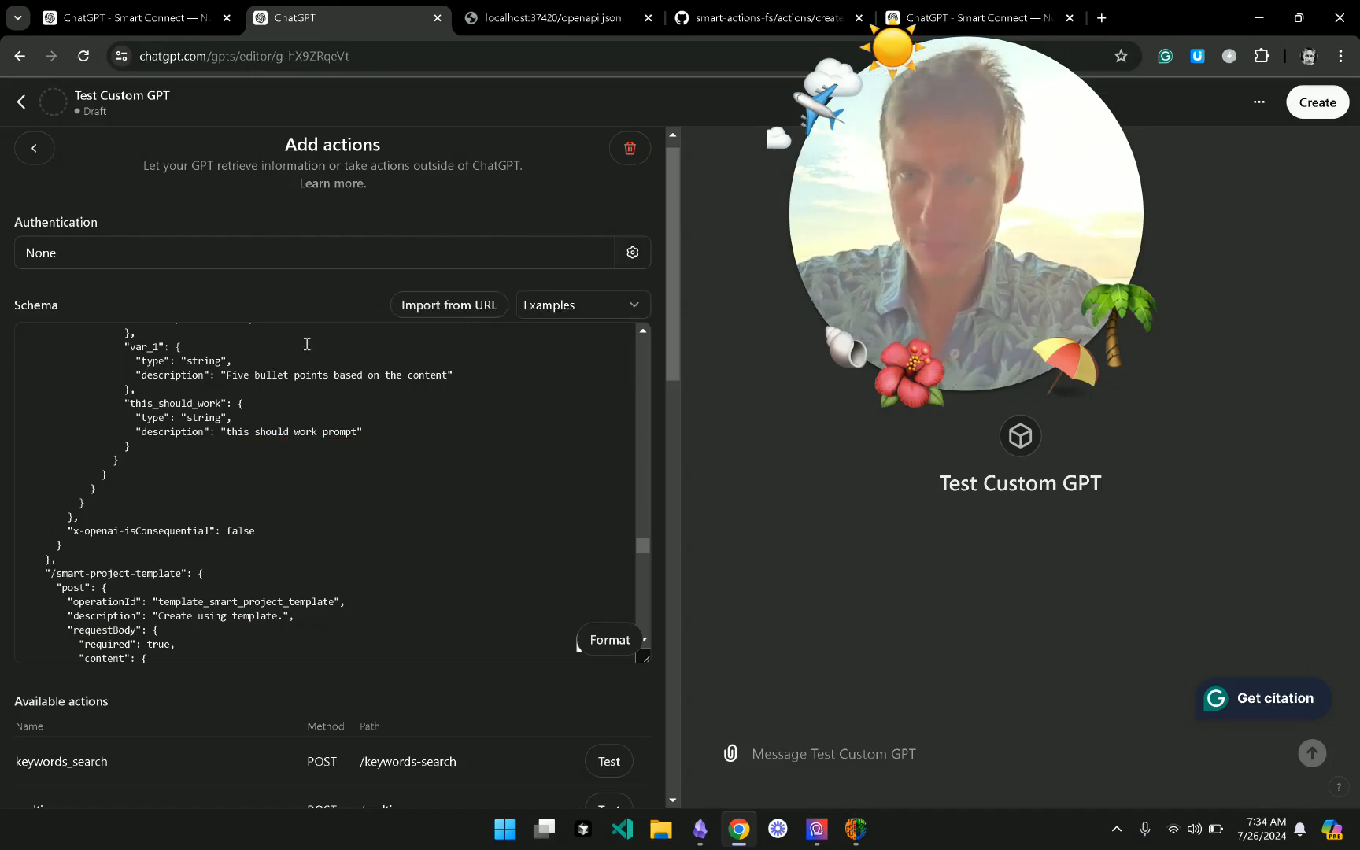
left_click(854, 828)
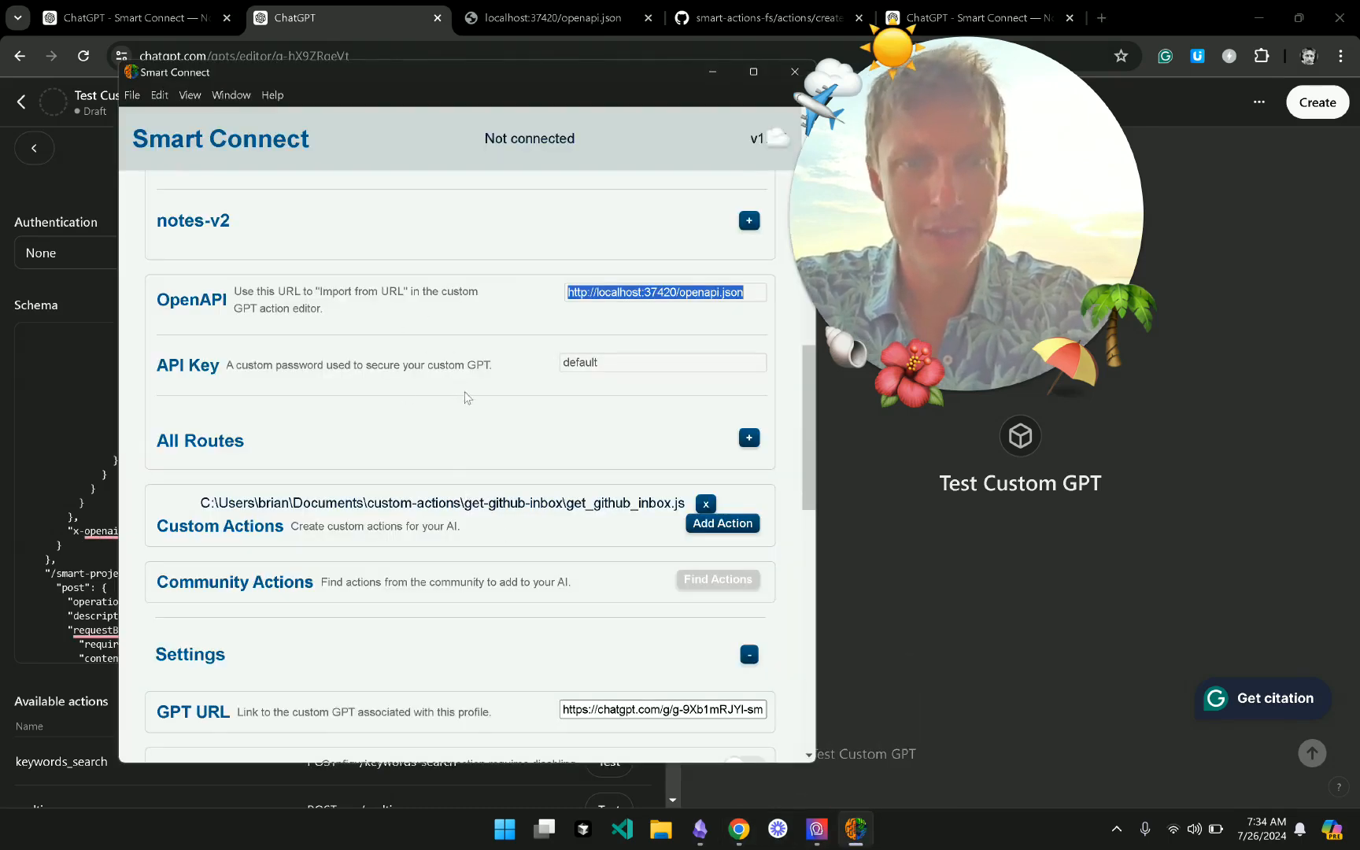
- Switch to the localhost:37420/openapi.json page, then bring Smart Connect back over it
scroll(703, 396, "down", 4)
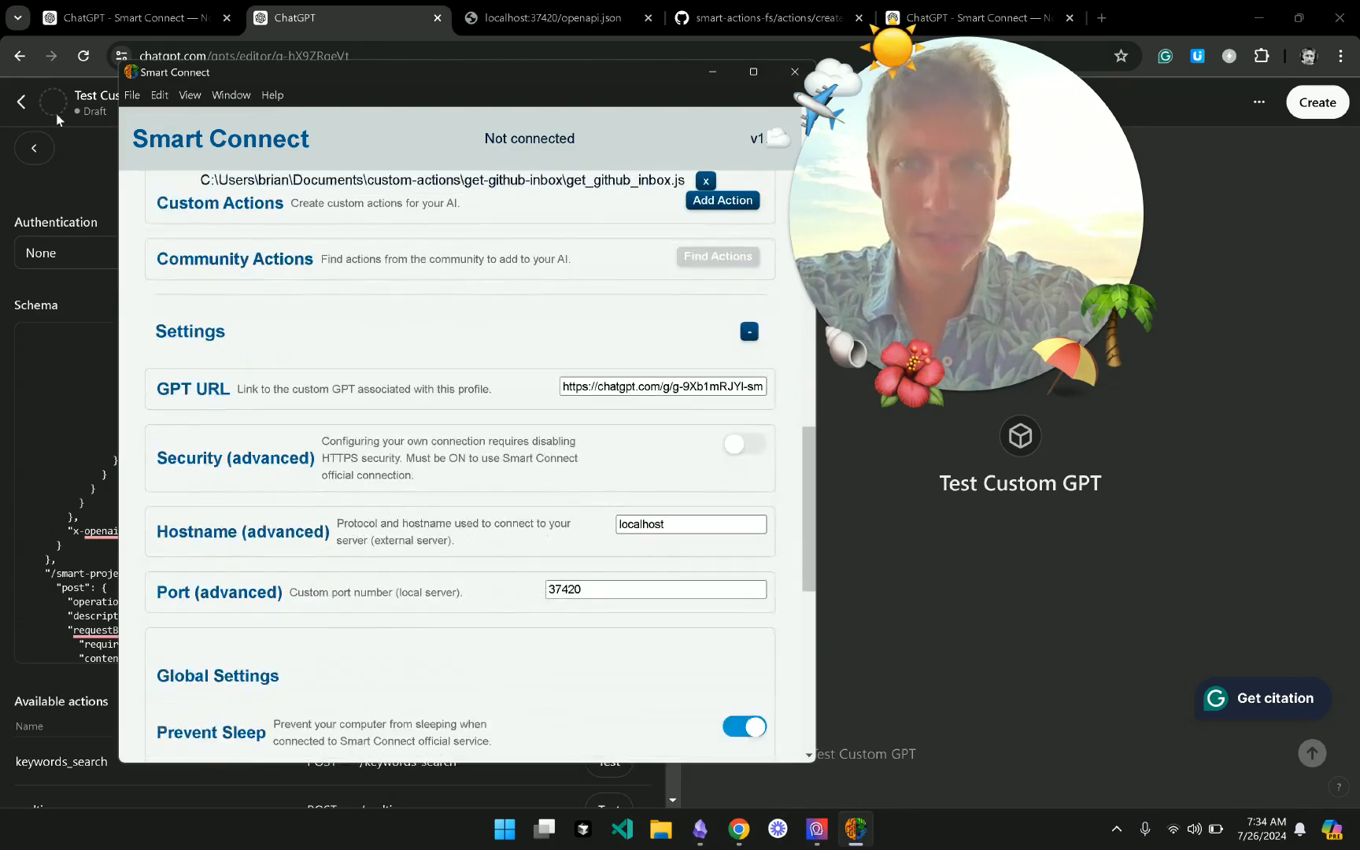
left_click(558, 17)
scroll(404, 309, "up", 15)
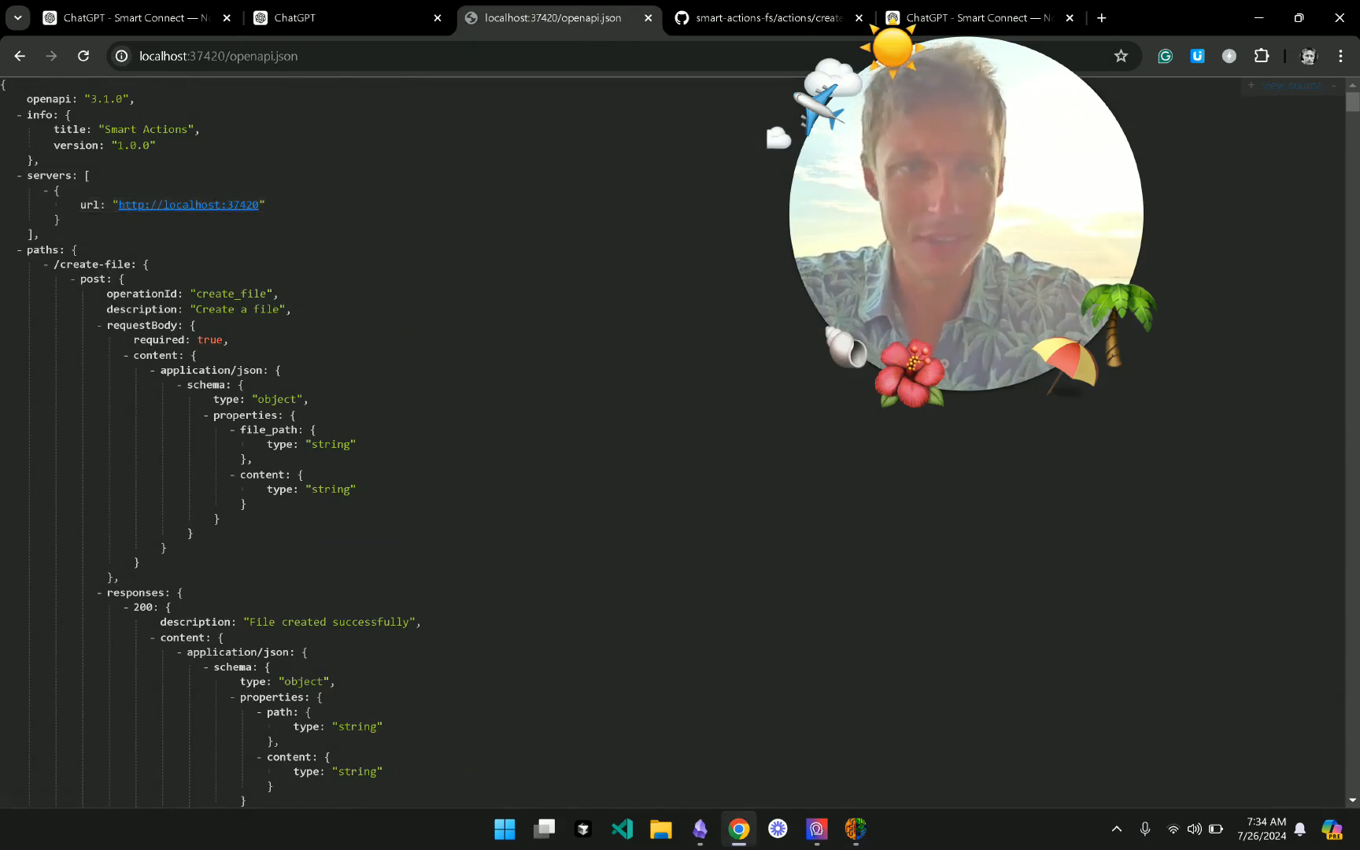
left_click(856, 832)
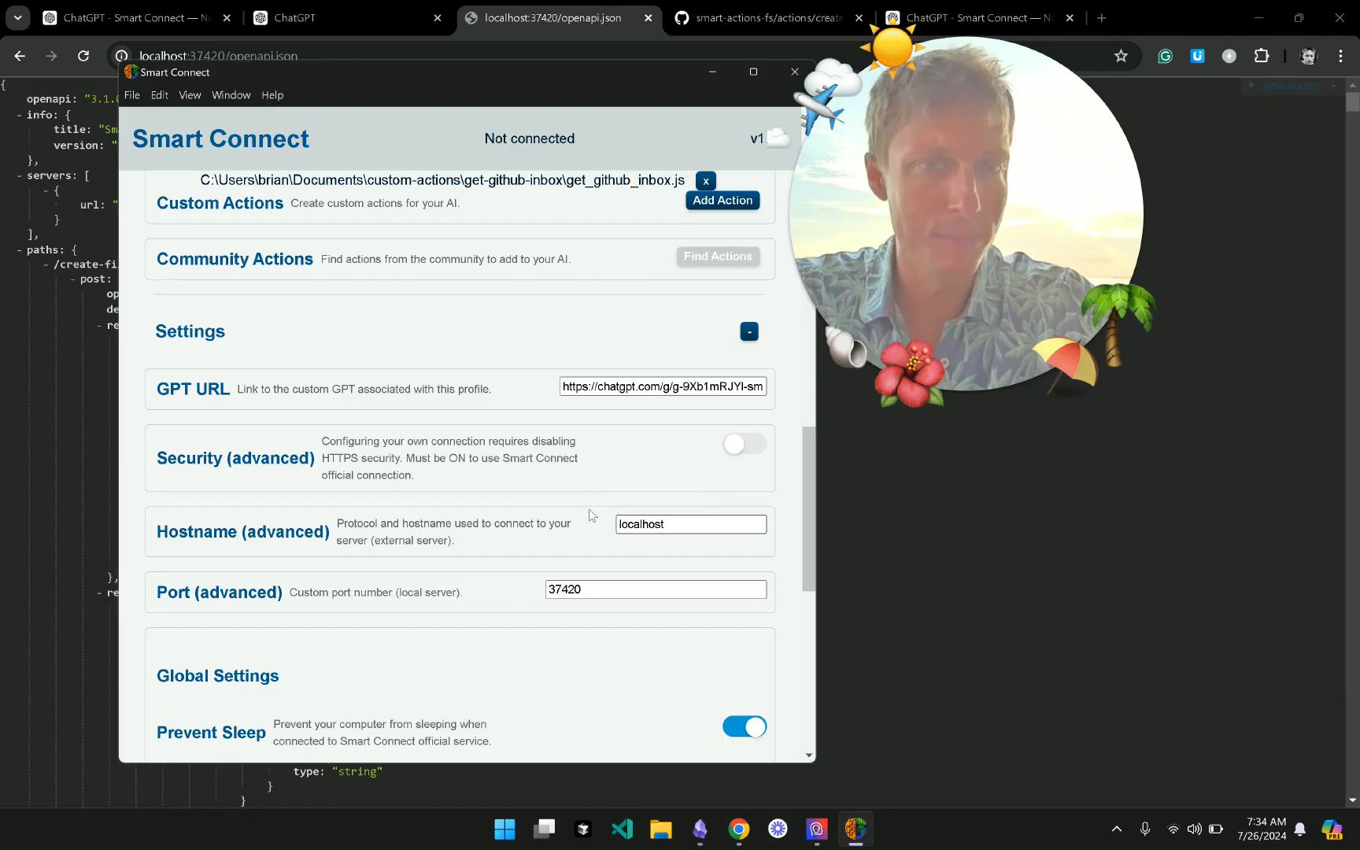
- Collapse the Custom GPT (default) section, leaving tokens at 0
scroll(600, 535, "up", 1)
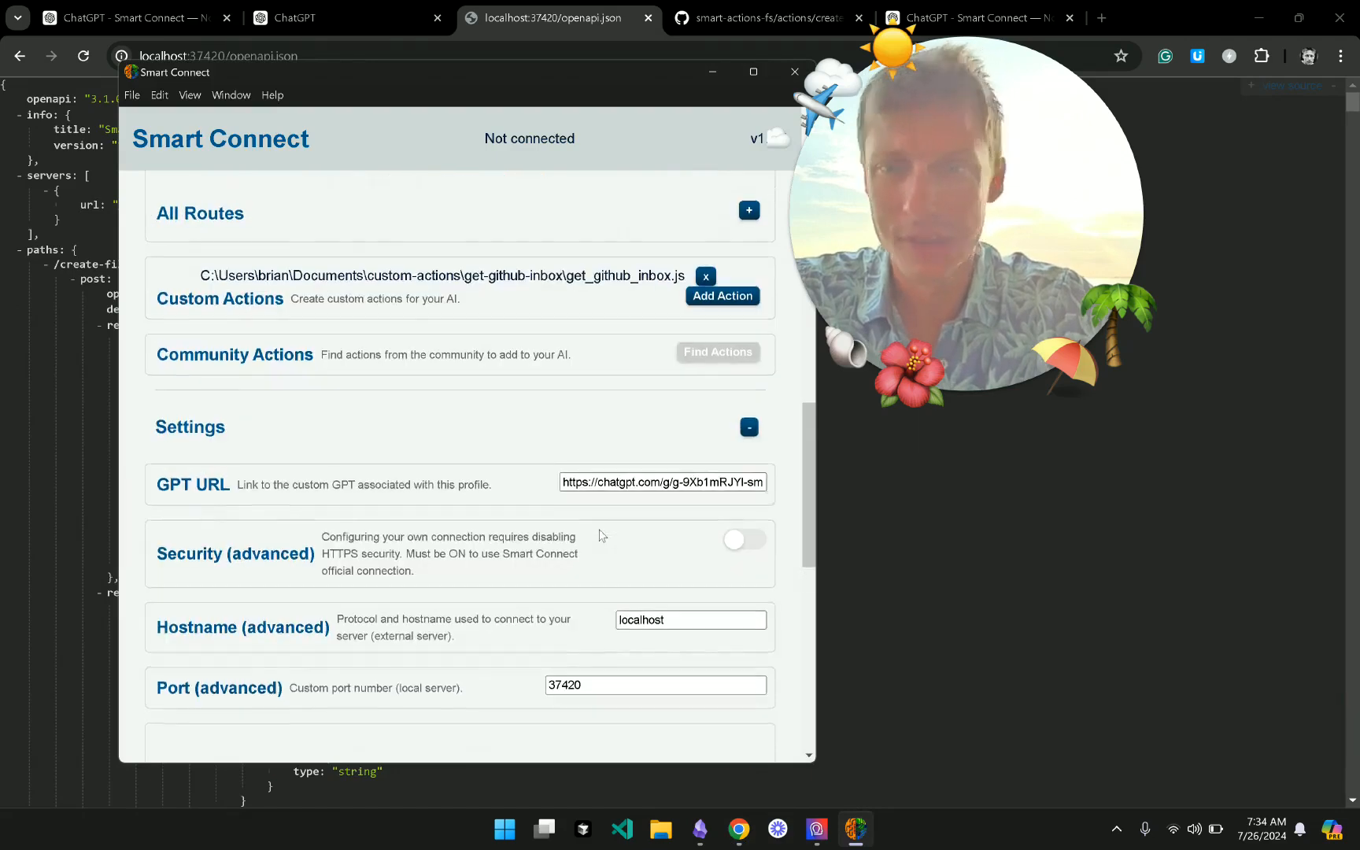
scroll(601, 535, "down", 3)
scroll(600, 535, "down", 5)
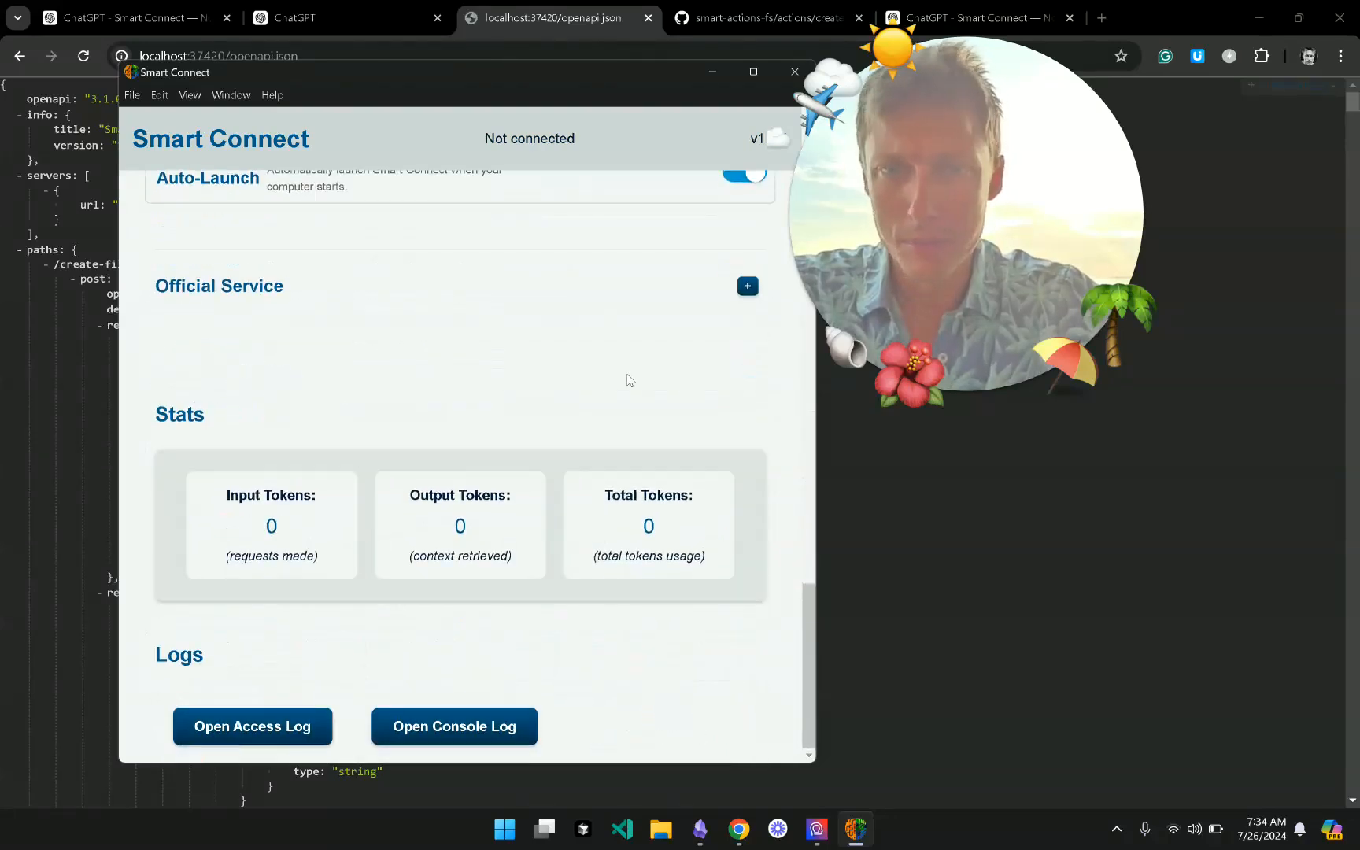
scroll(642, 314, "up", 5)
scroll(665, 399, "up", 5)
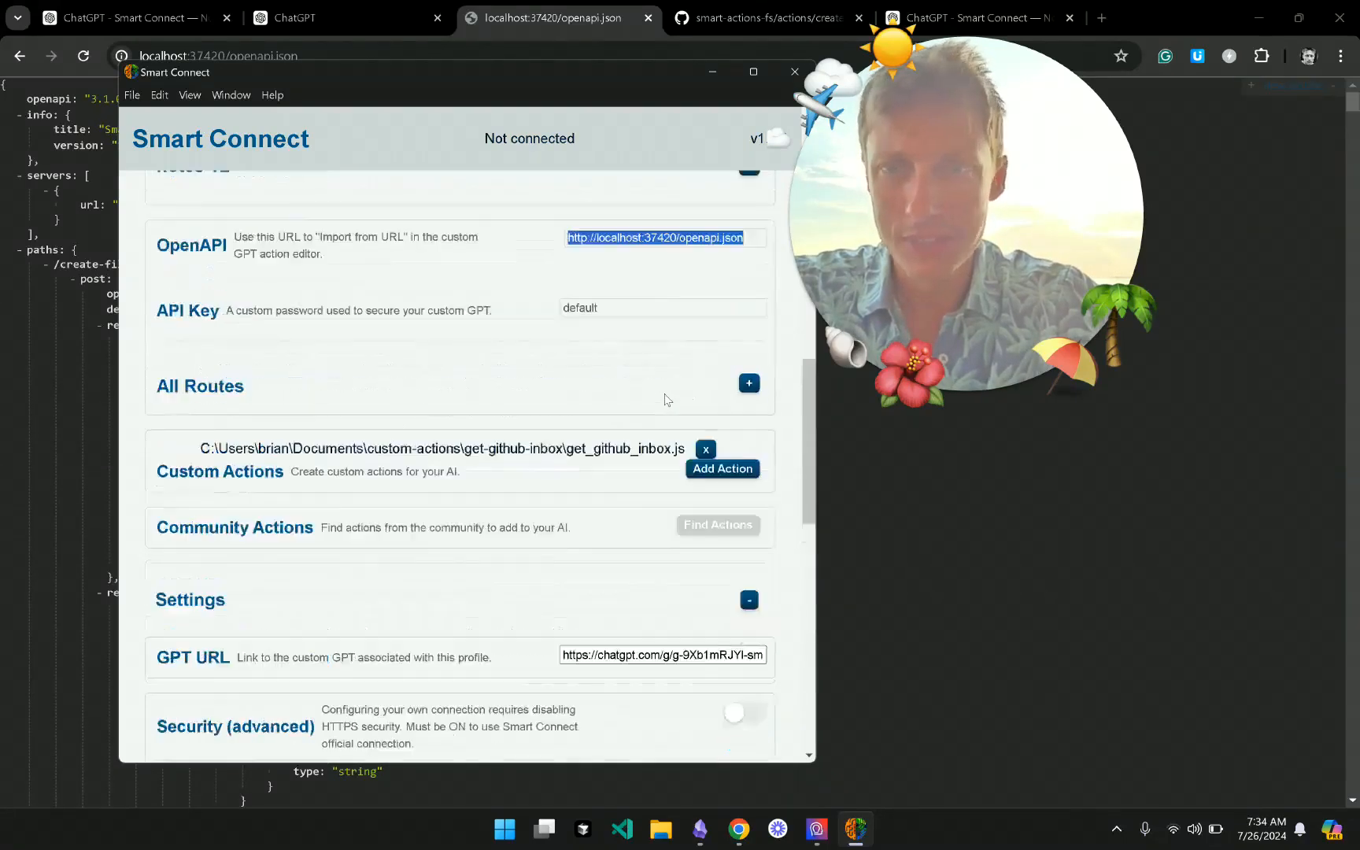
scroll(665, 399, "up", 5)
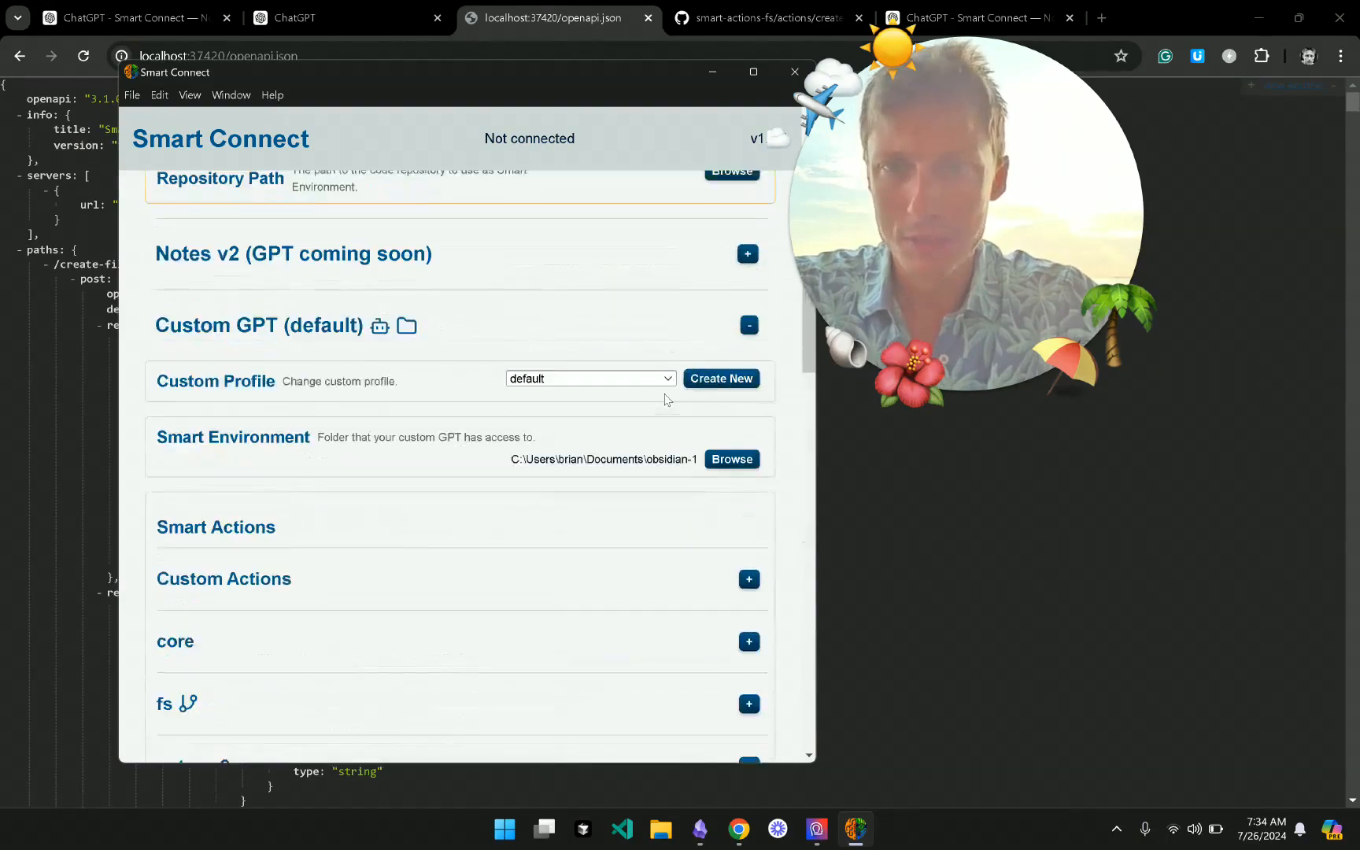
left_click(632, 334)
scroll(632, 335, "down", 10)
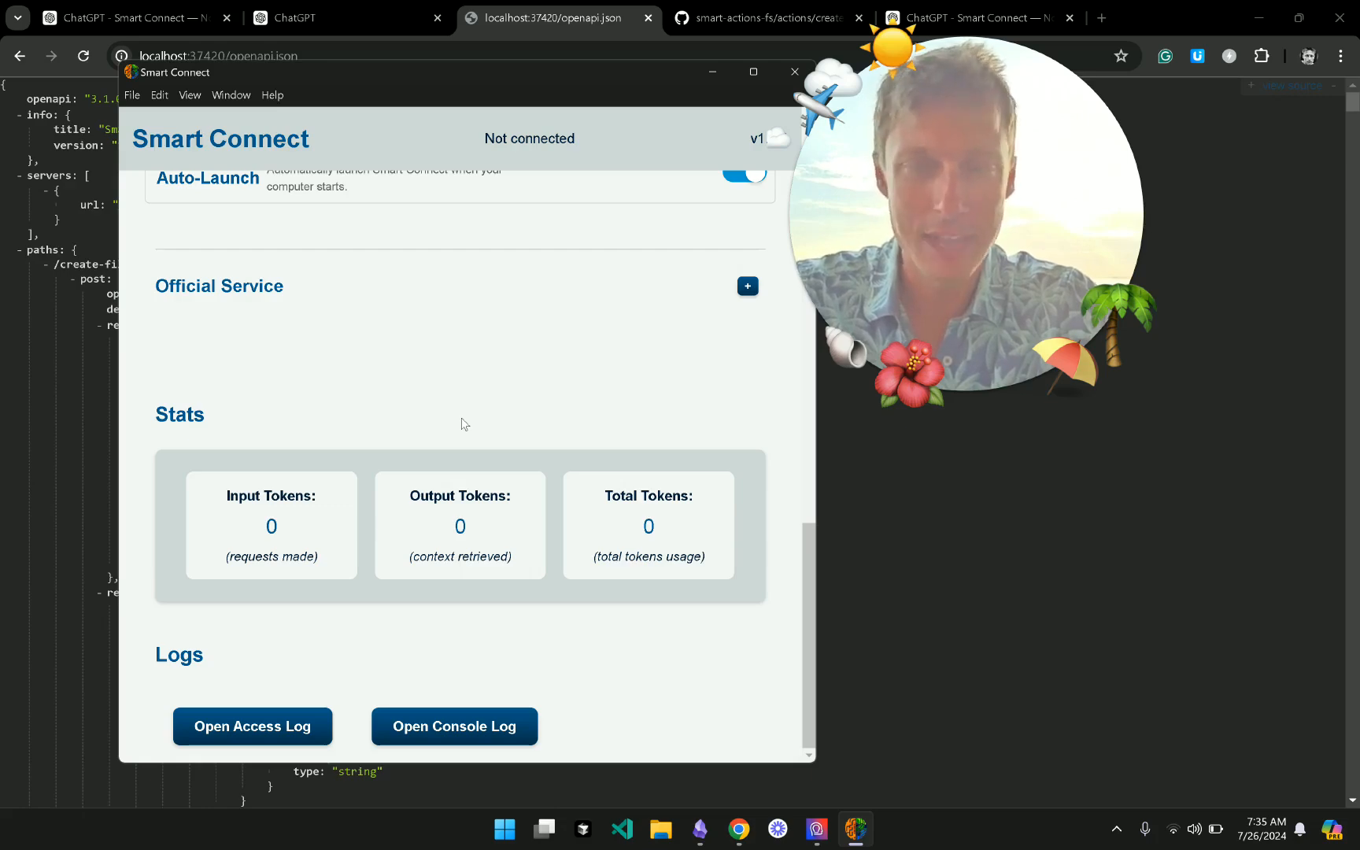
- Expand the Notes section to preview its contents, then collapse it again
scroll(464, 424, "up", 15)
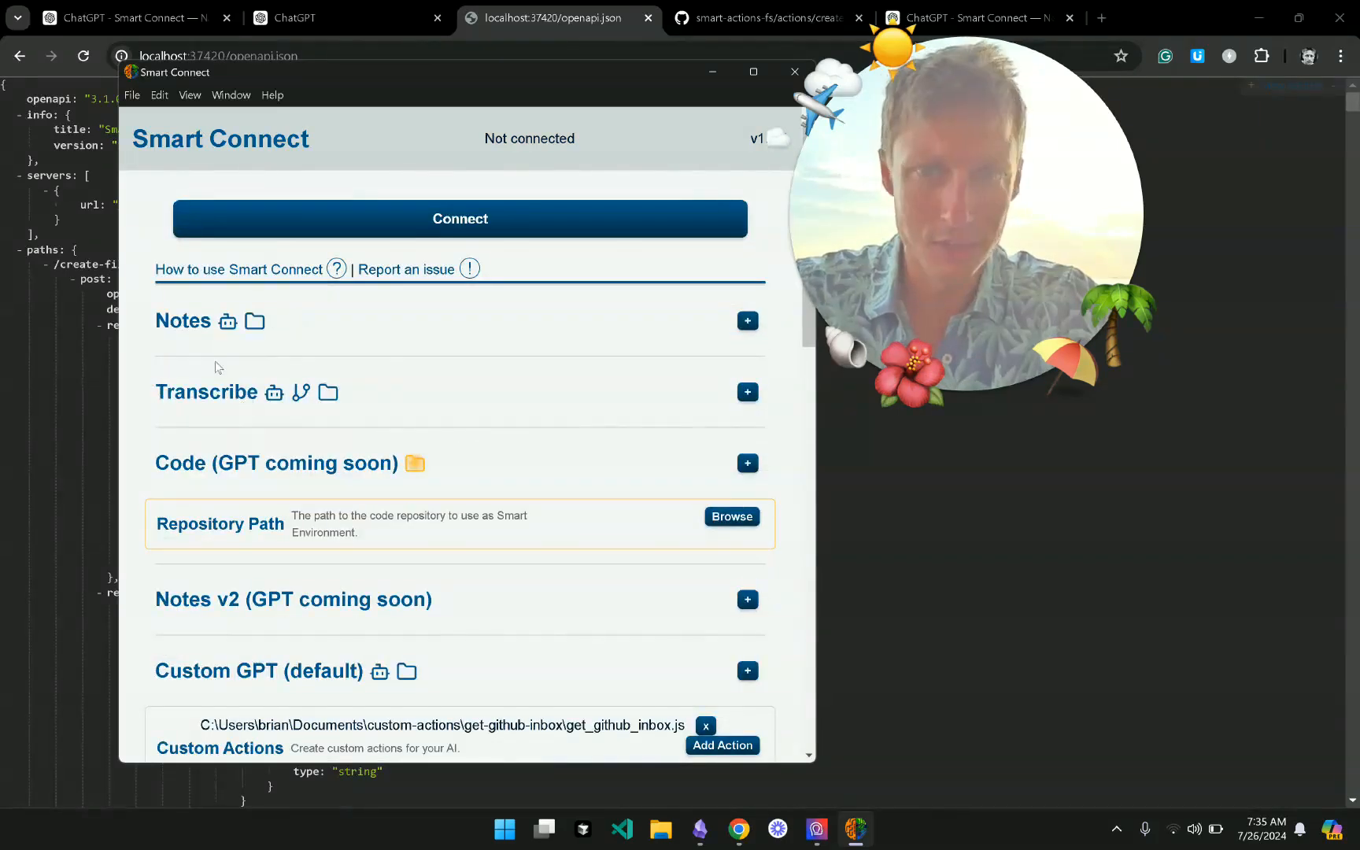
left_click(217, 334)
scroll(368, 543, "down", 4)
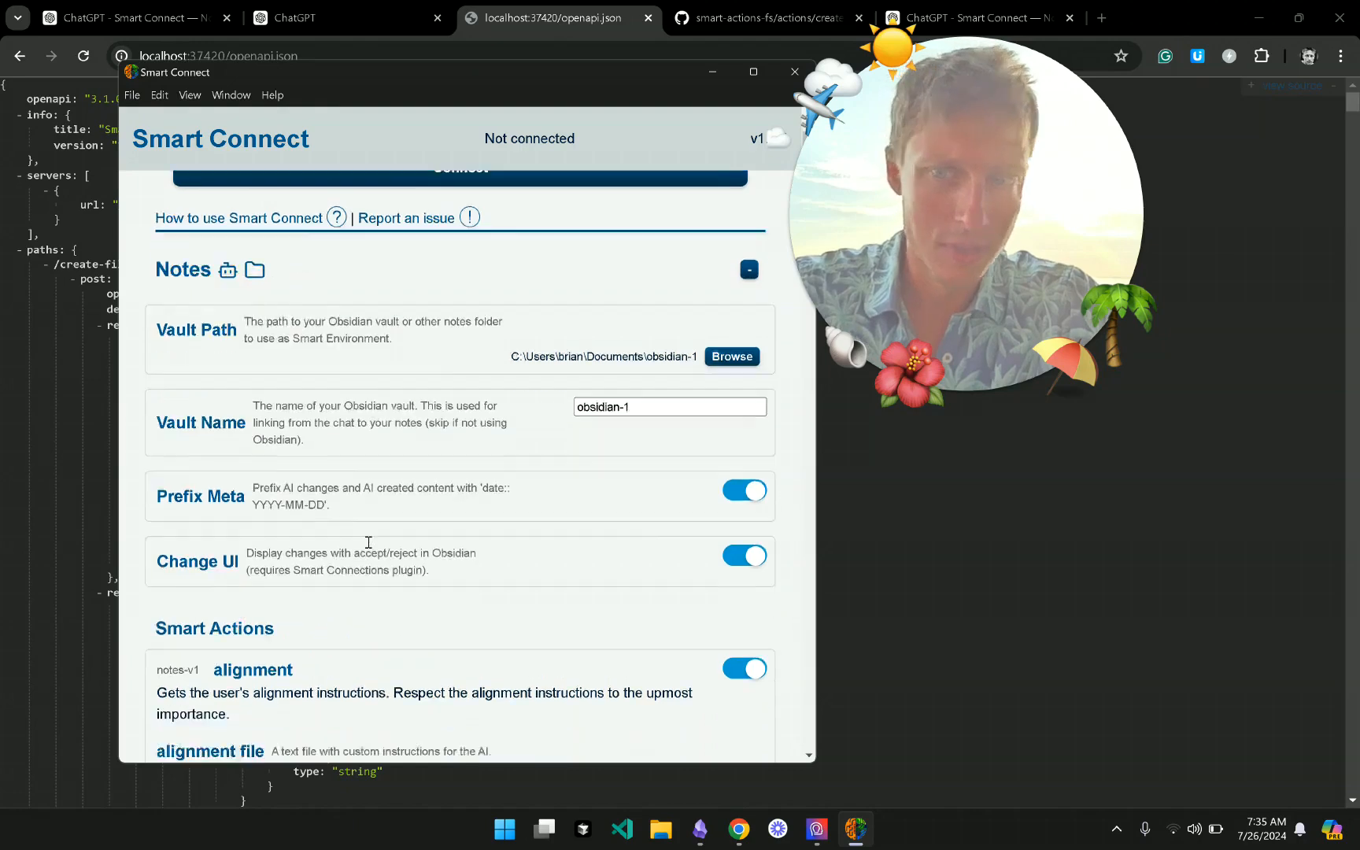
scroll(388, 400, "up", 5)
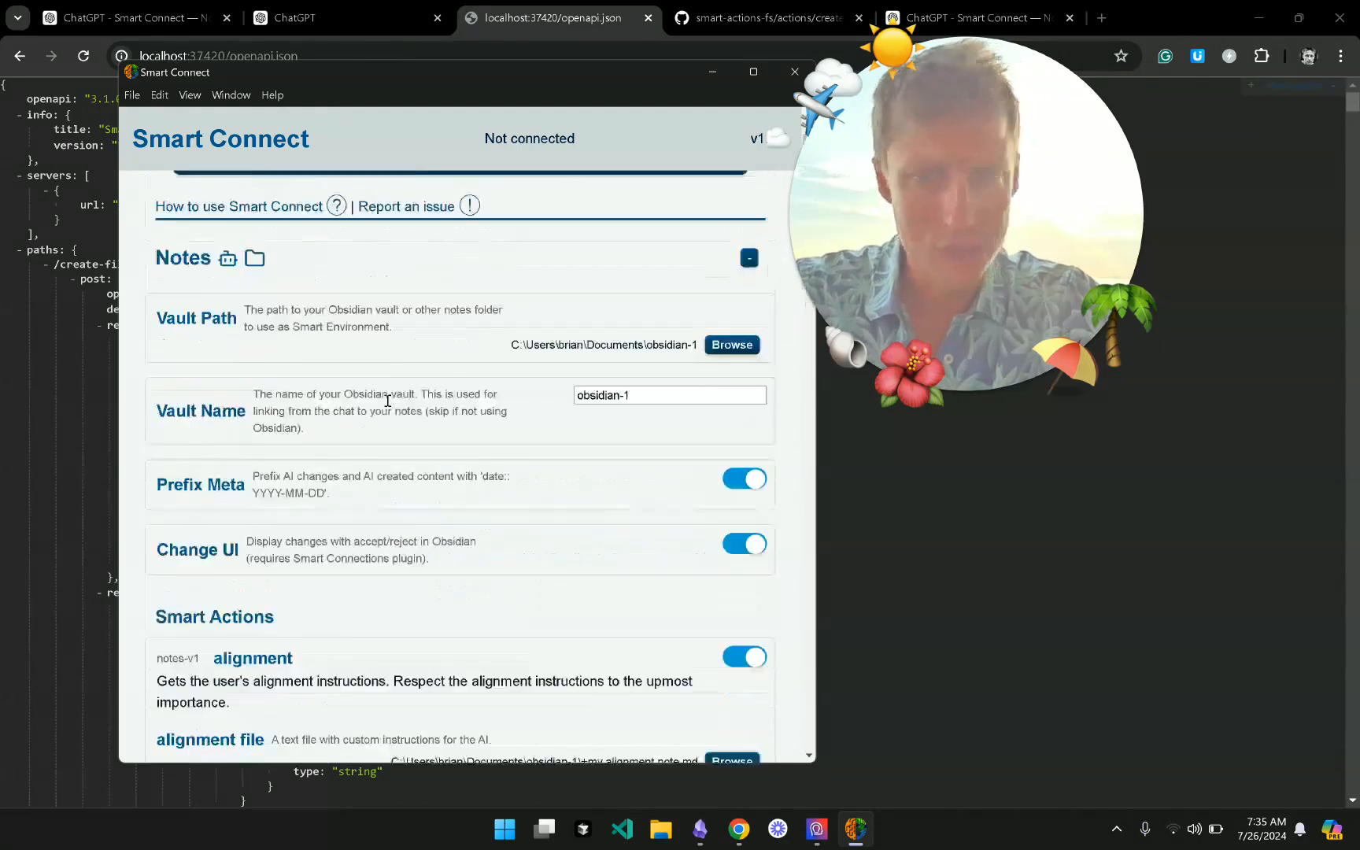
left_click(382, 319)
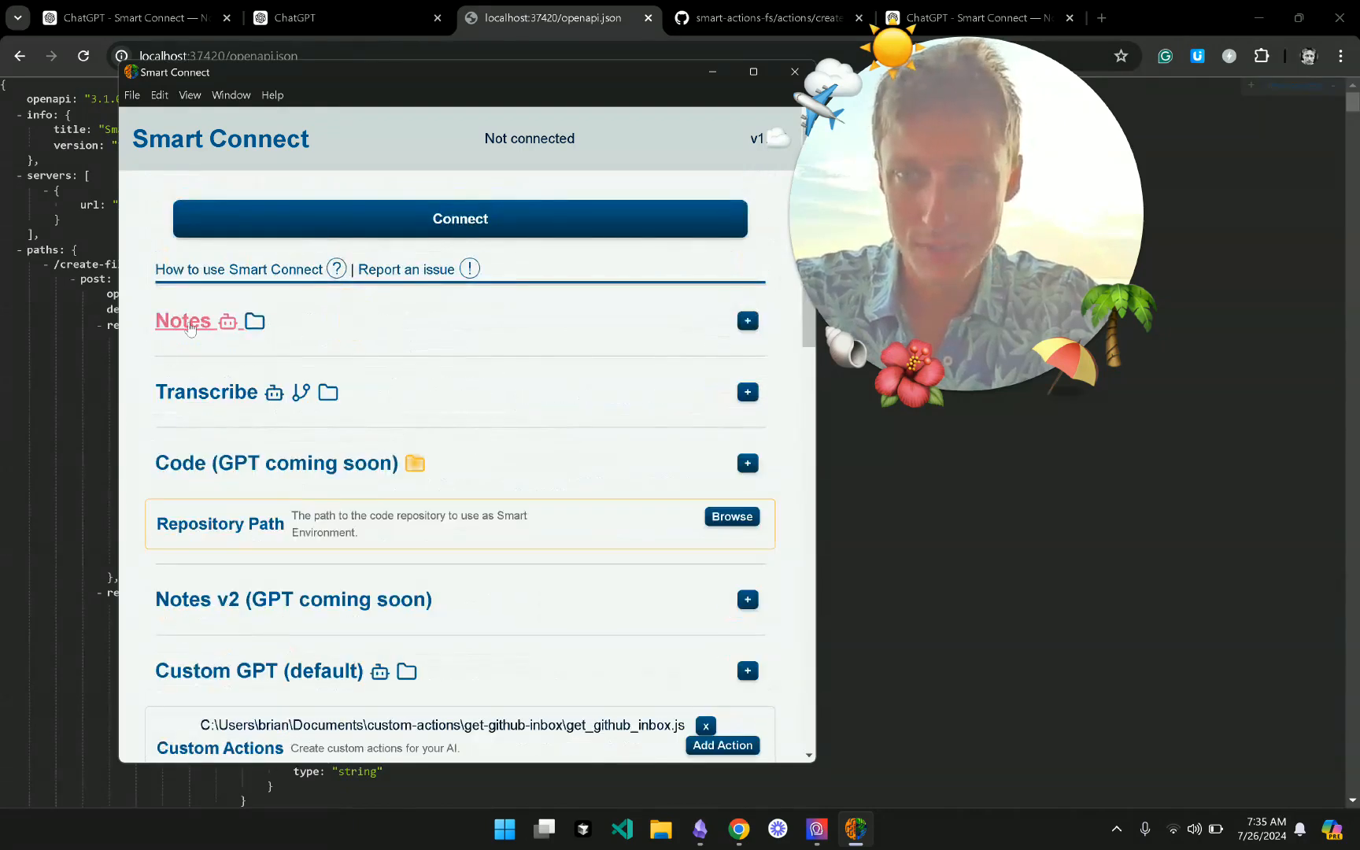
- Expand Code (GPT coming soon) to show npm run test and replace all, then scroll through Settings, Stats and Logs
left_click(517, 480)
scroll(480, 617, "down", 7)
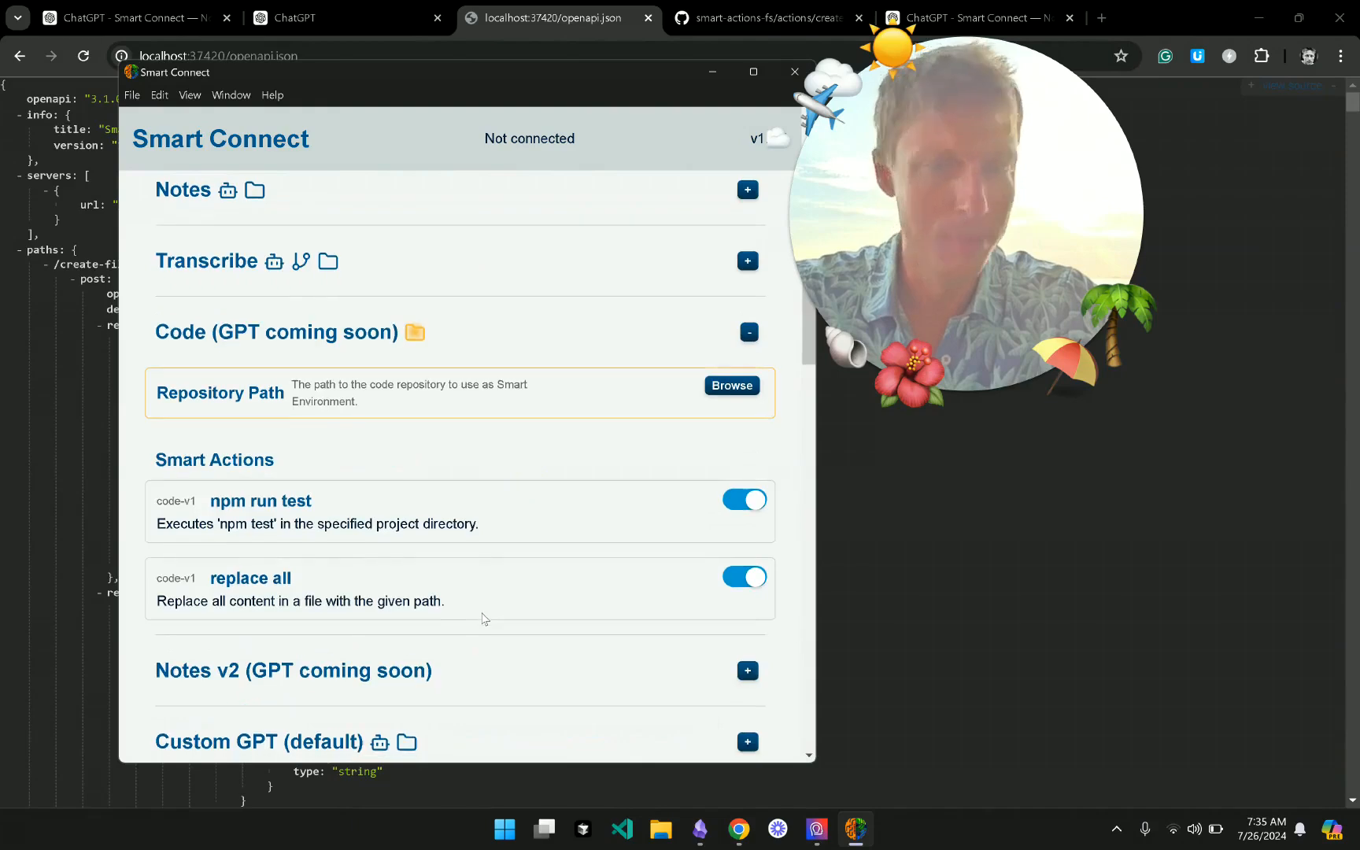
scroll(483, 619, "down", 8)
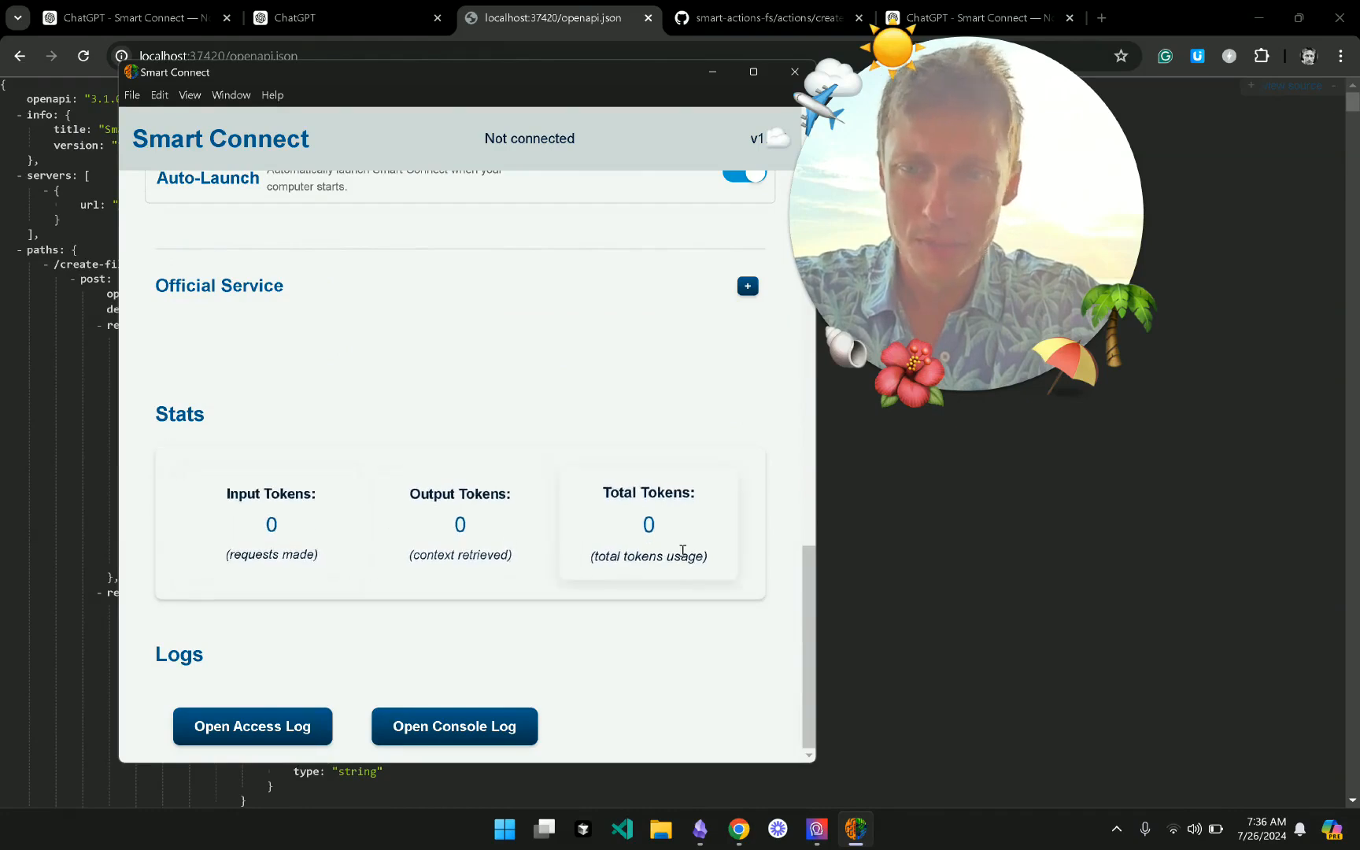
- Enable Security (advanced) and restart to connect to connect.smartconnections.app, then open the Smart Connect — Notes GPT
scroll(565, 537, "up", 6)
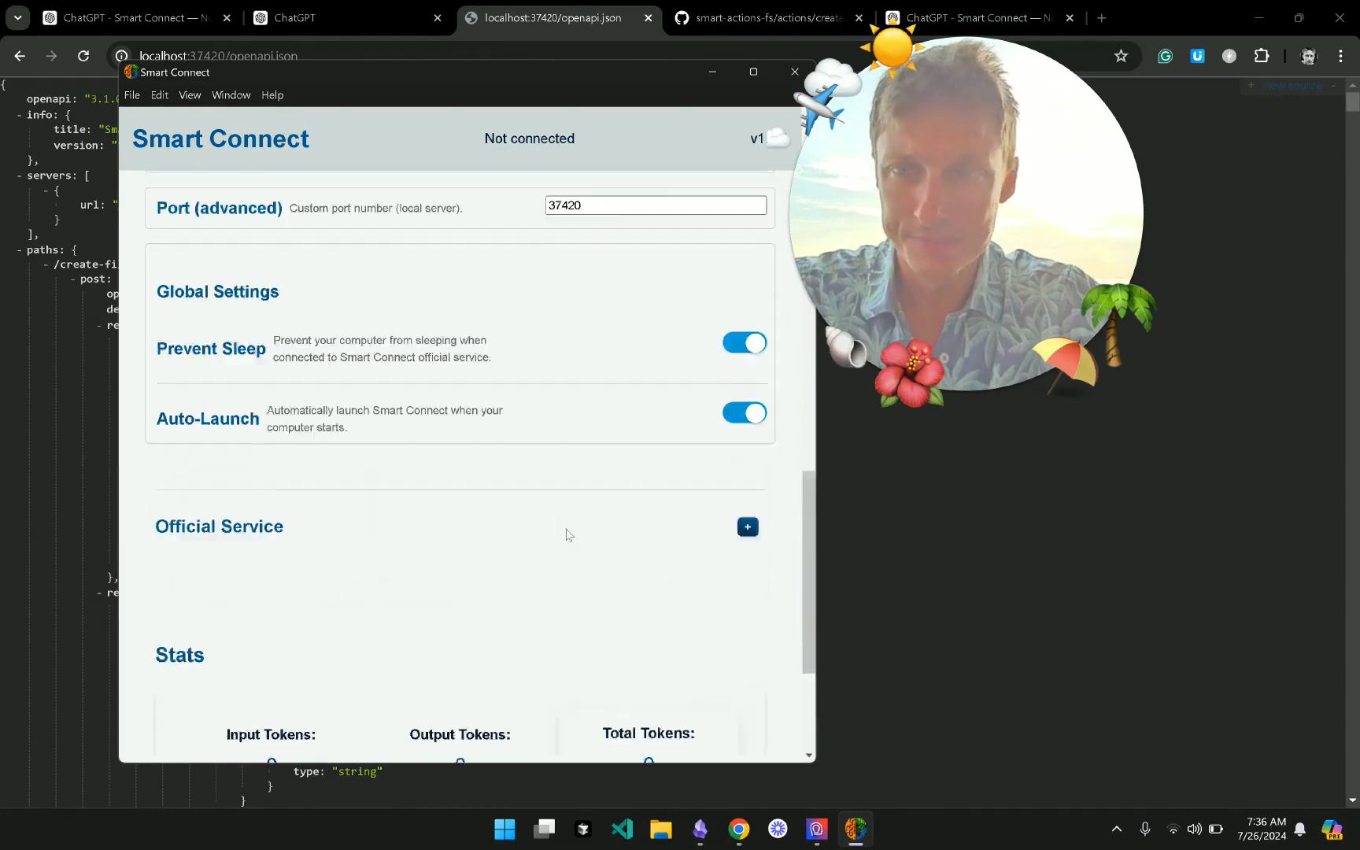
left_click(736, 316)
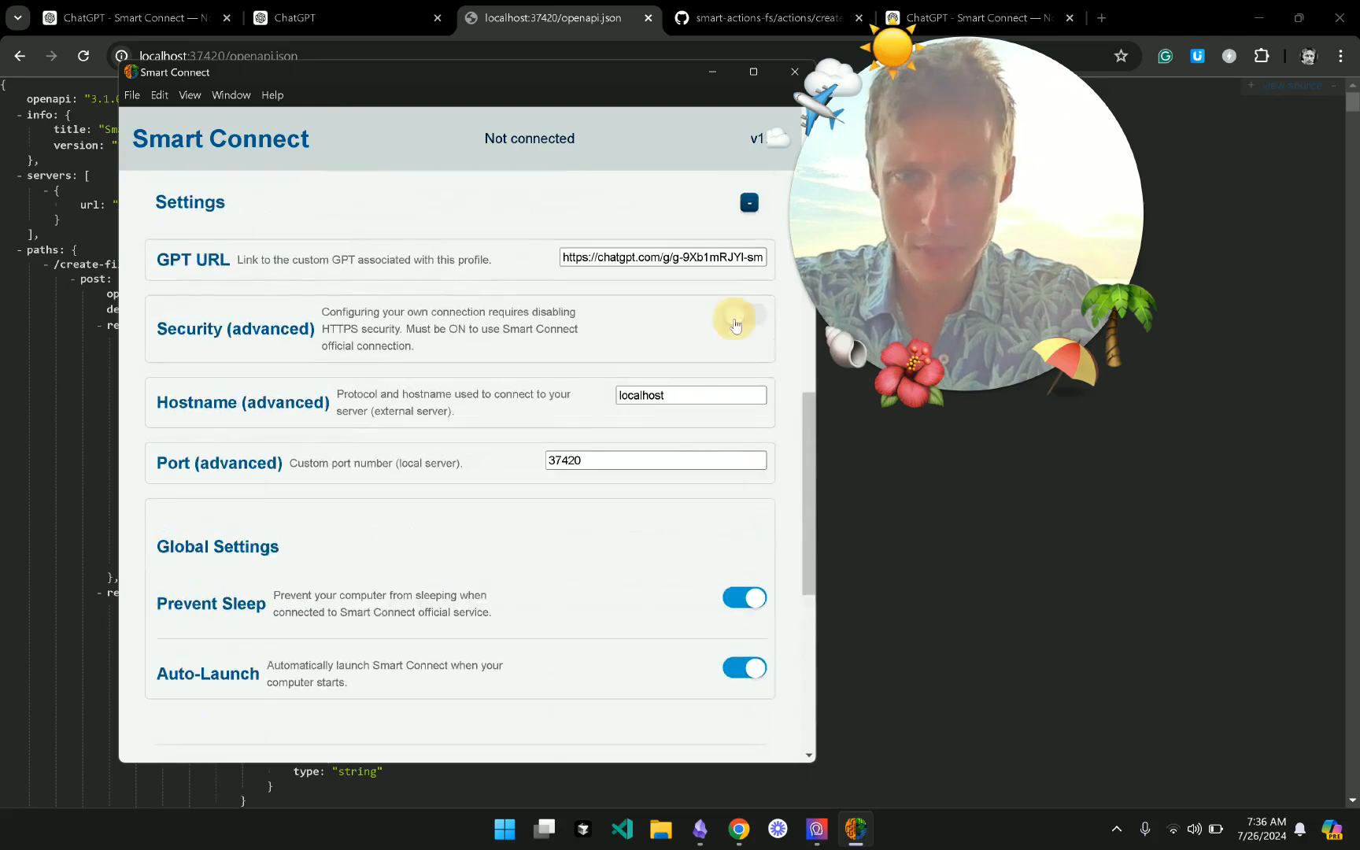
left_click(483, 204)
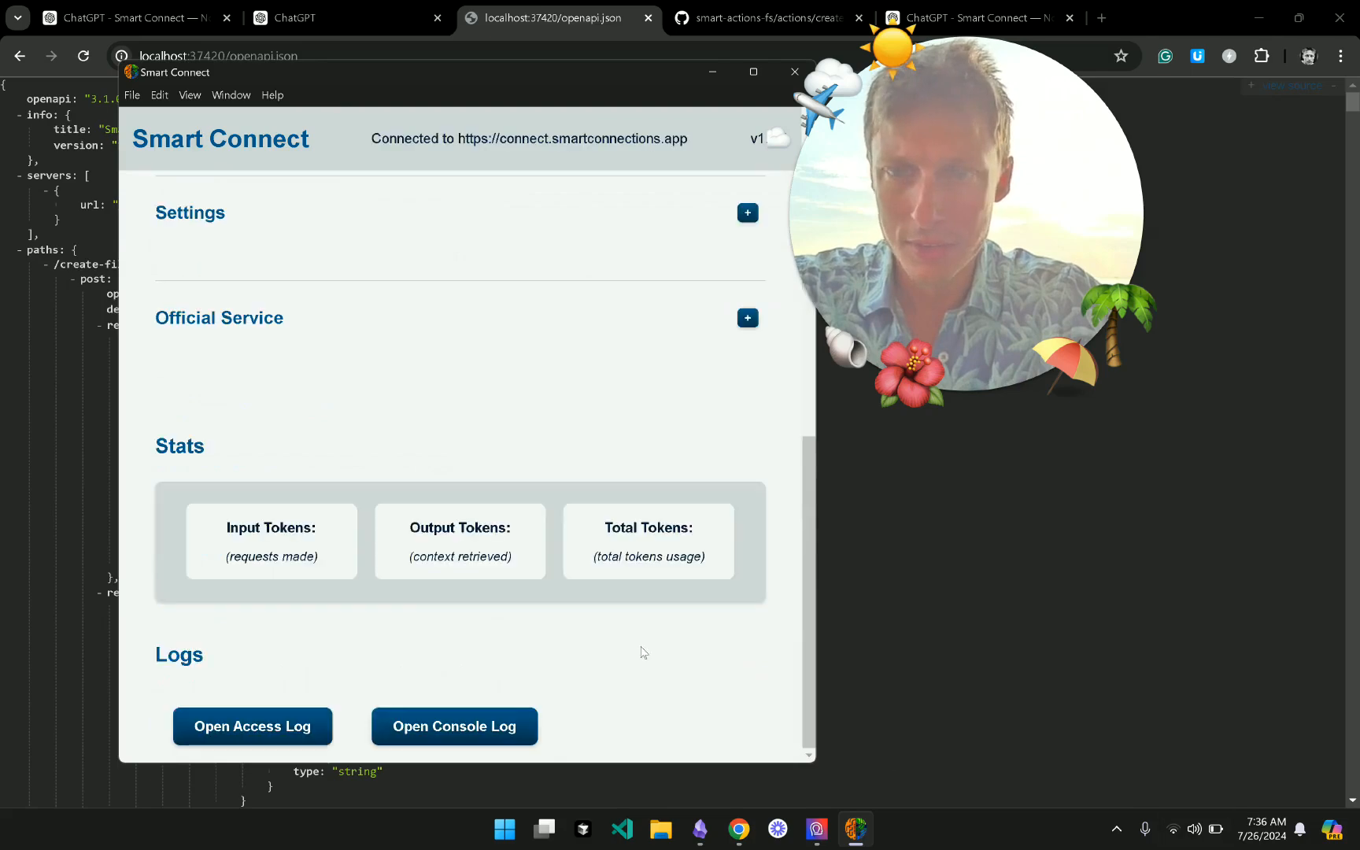
left_click(984, 671)
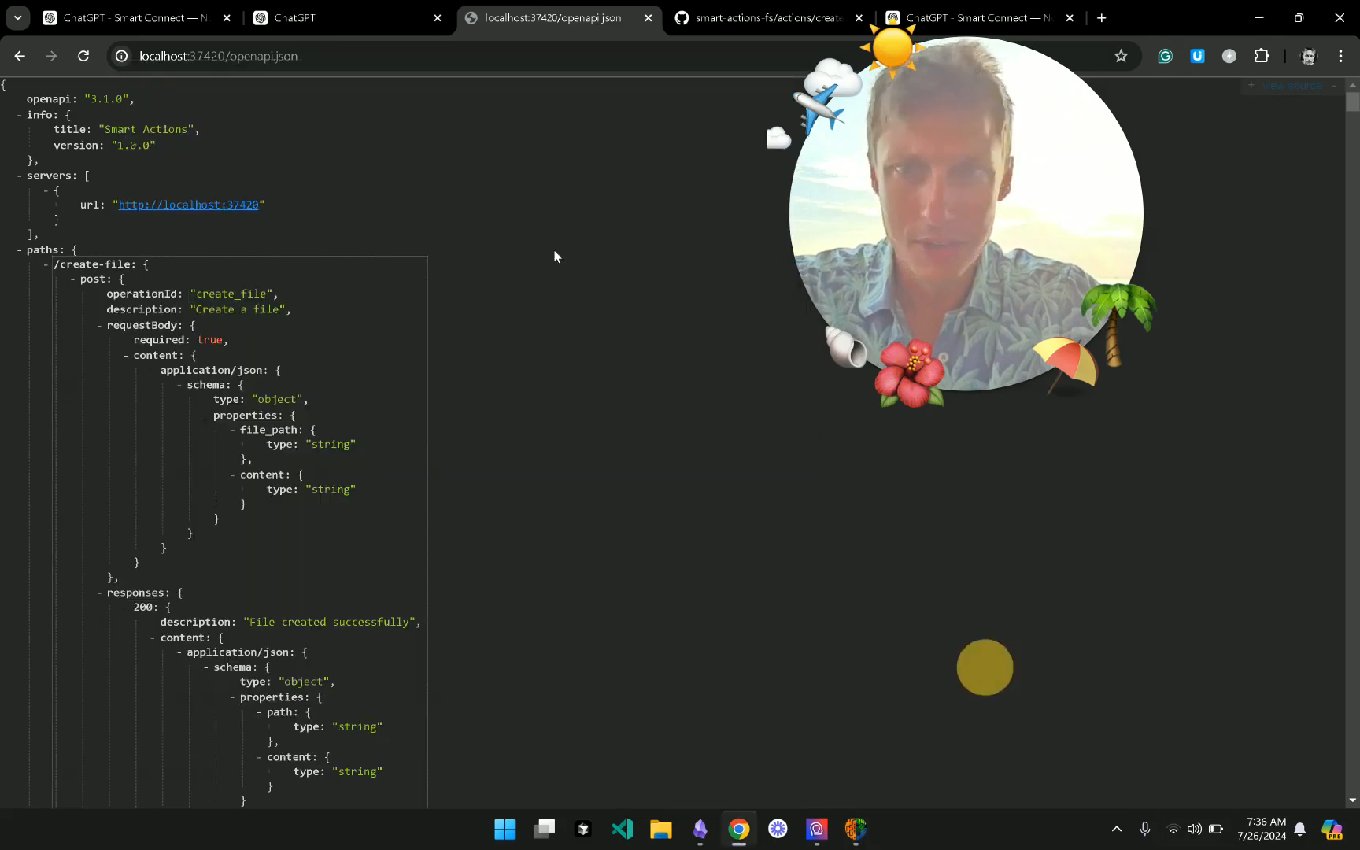
left_click(152, 14)
- Ask the Notes GPT 'list recent works' and glance at Smart Connect's token stats while it replies
left_click(648, 757)
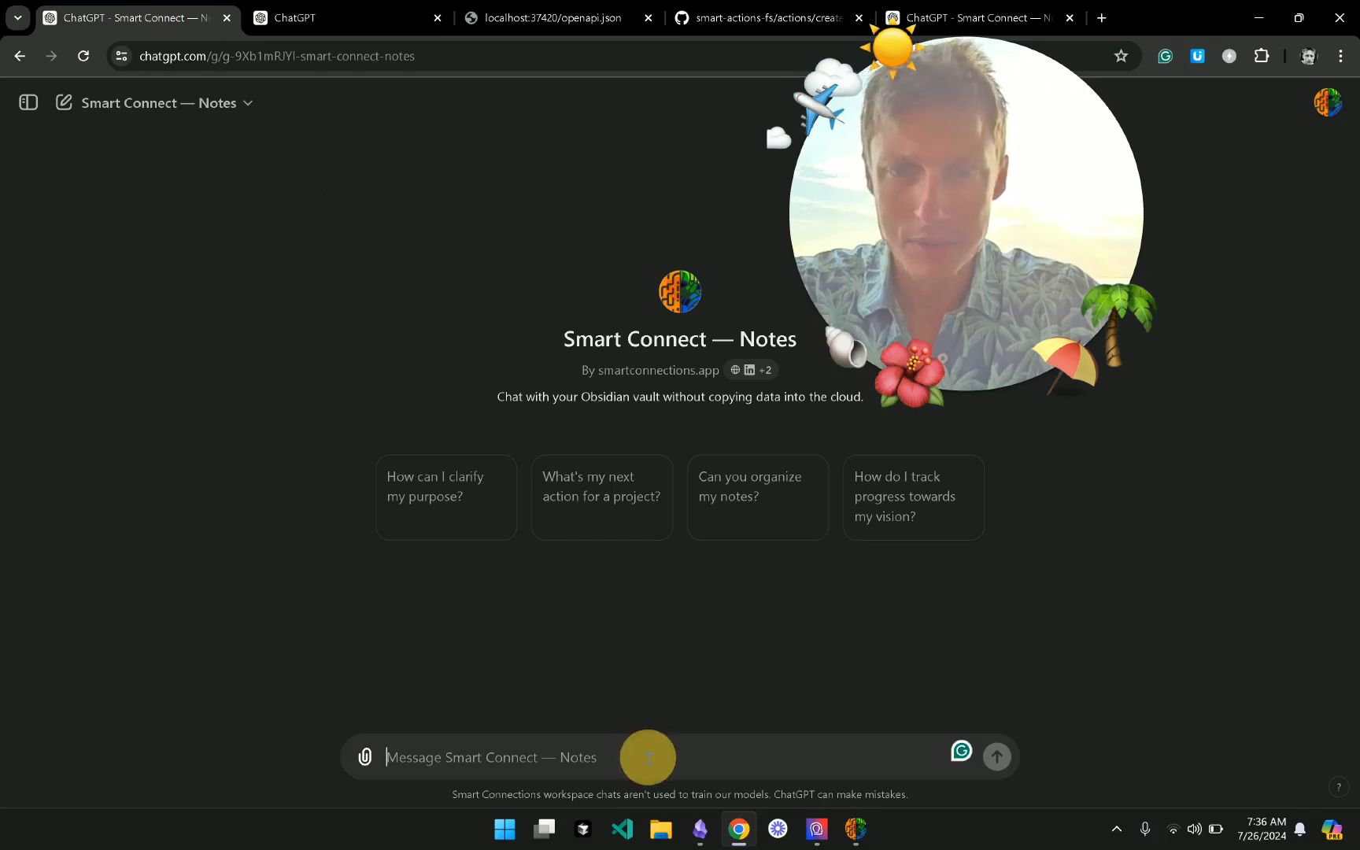
type("list recent works")
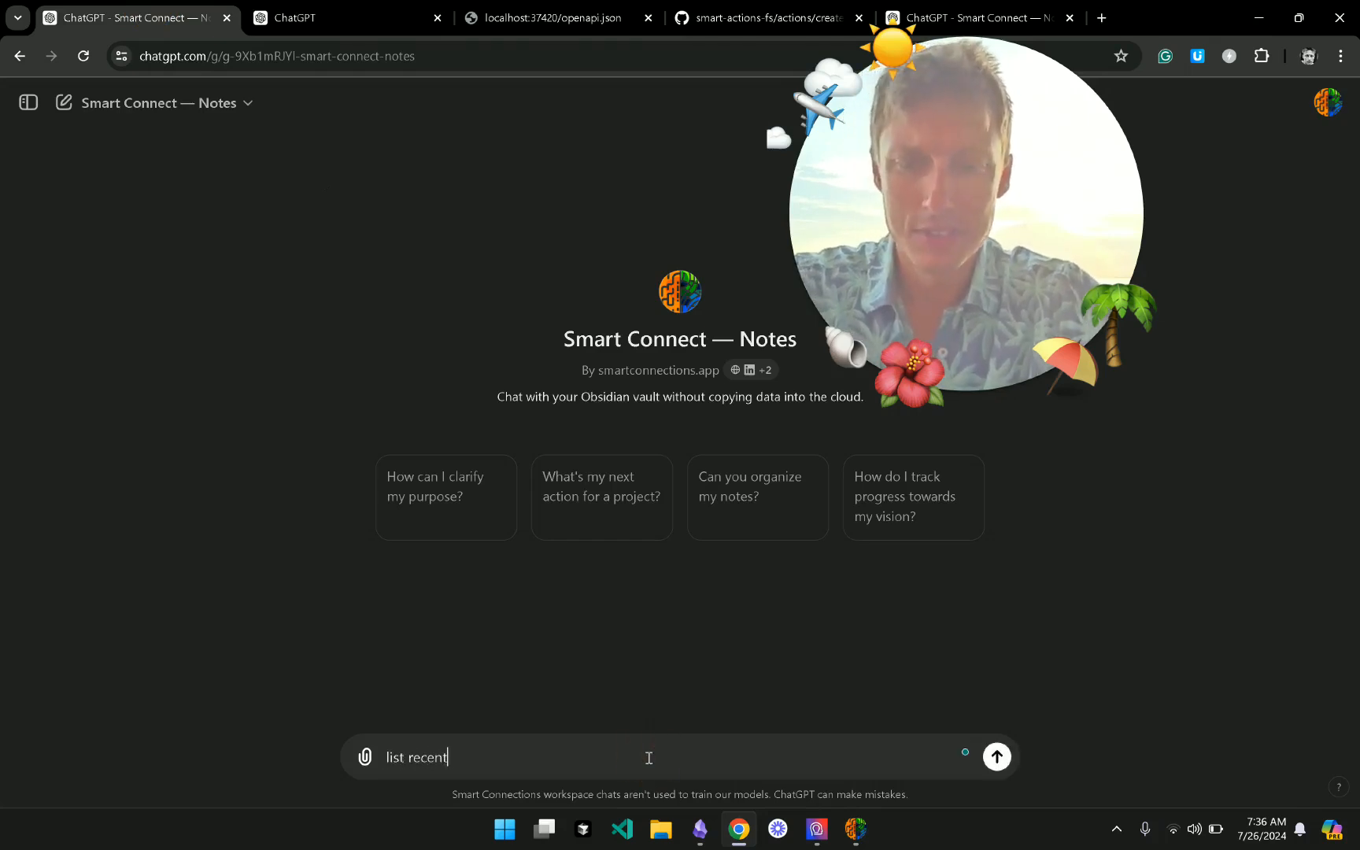
left_click(997, 756)
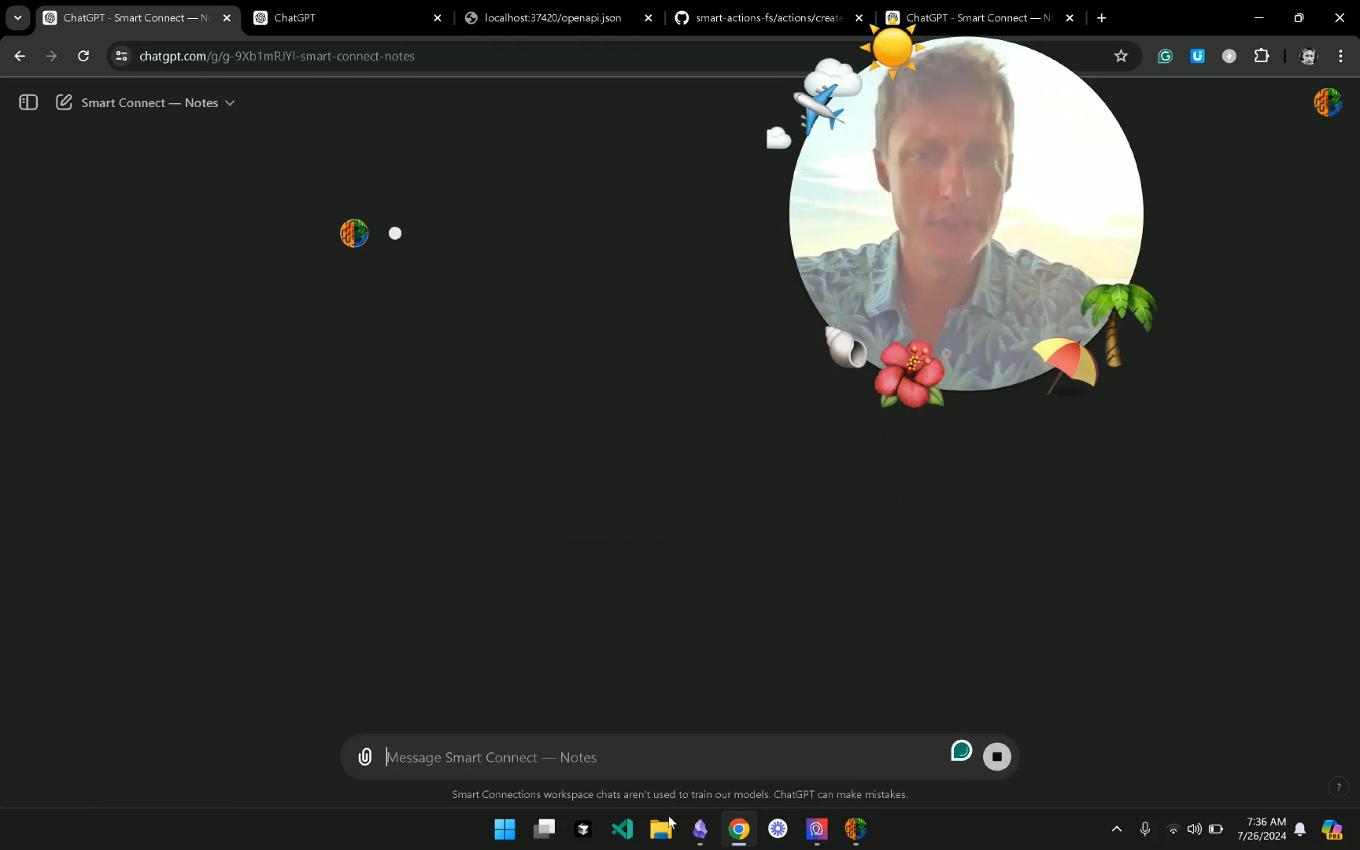
left_click(855, 828)
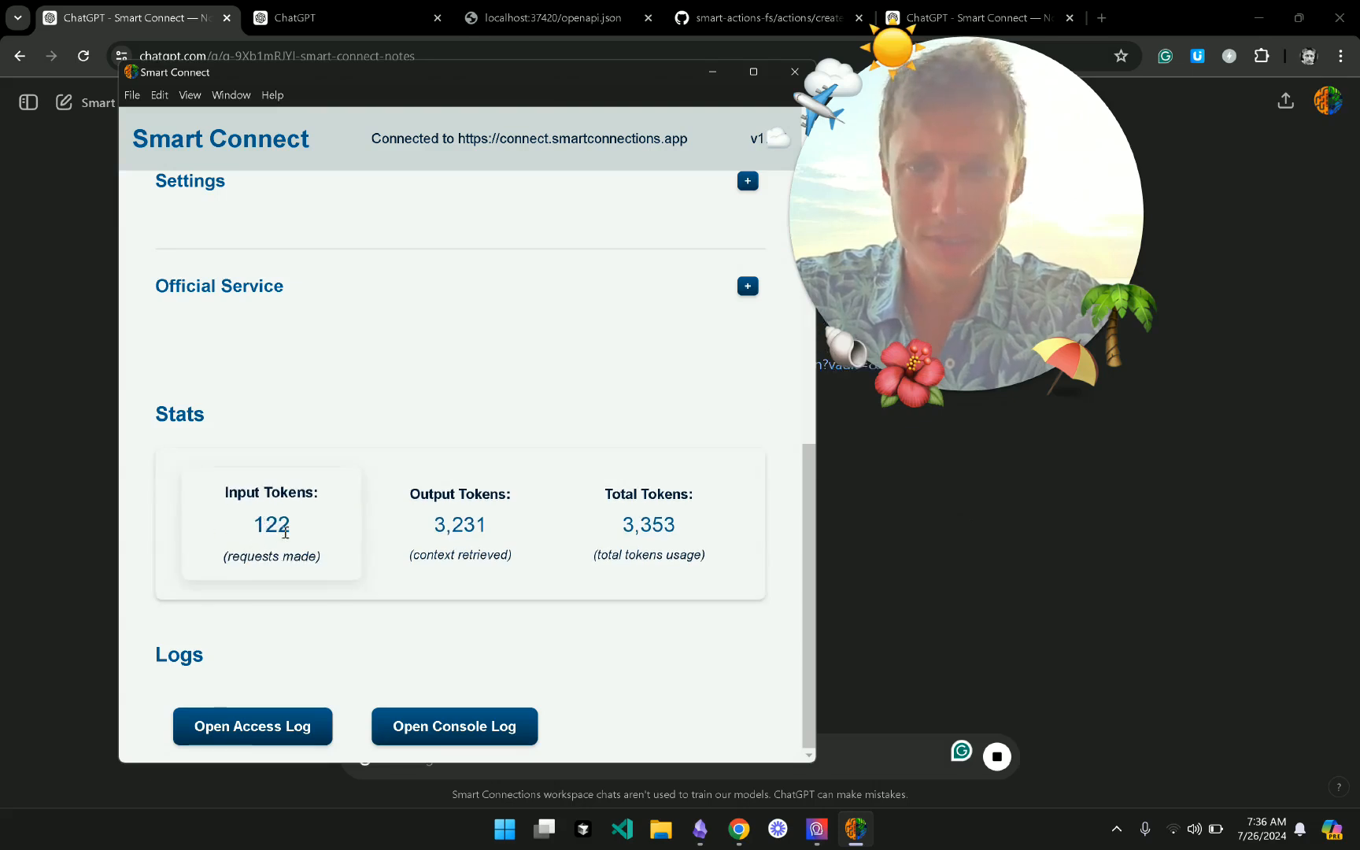
left_click(925, 598)
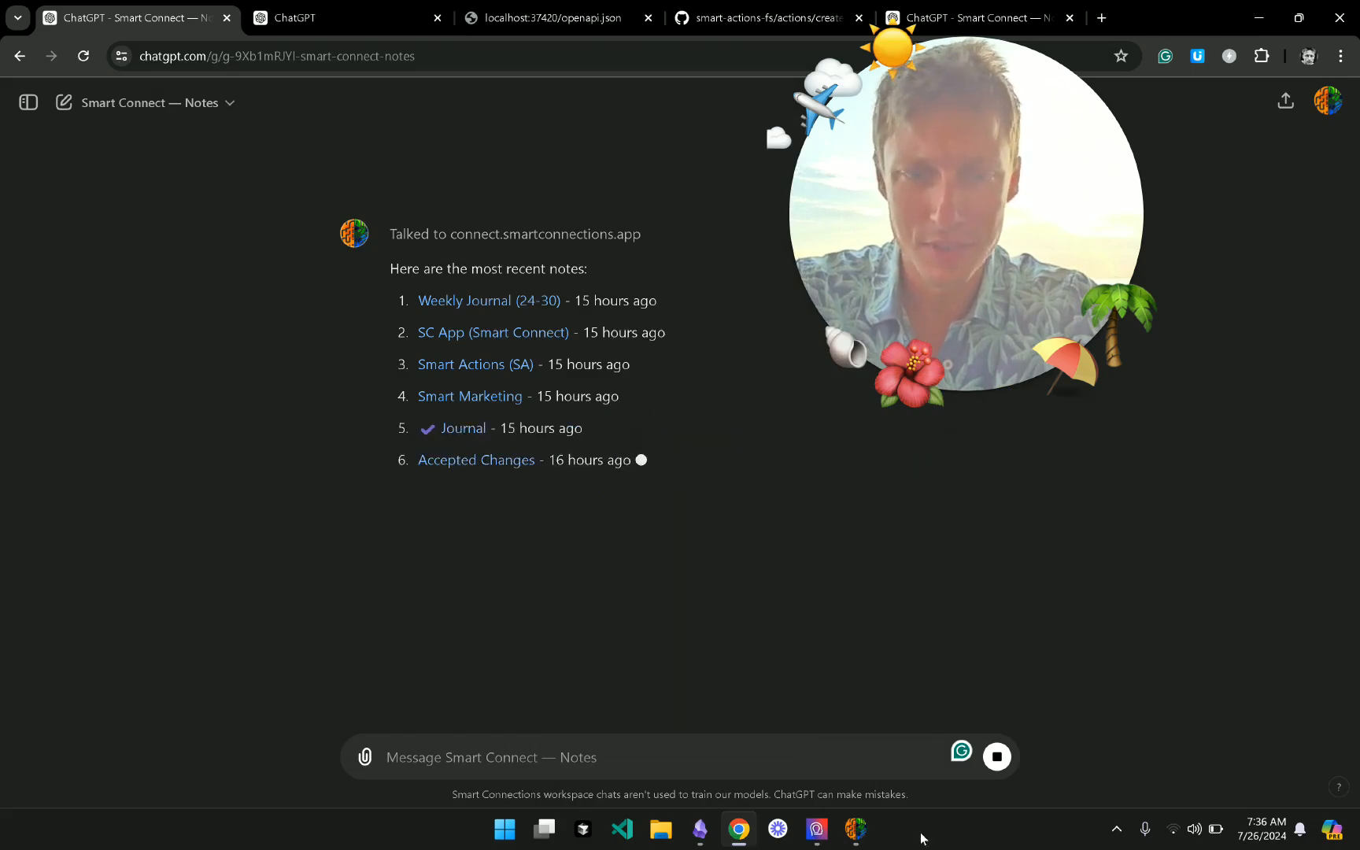
- Highlight the 122 input, 3,231 output and 3,353 total token counts in Smart Connect's Stats
left_click(855, 827)
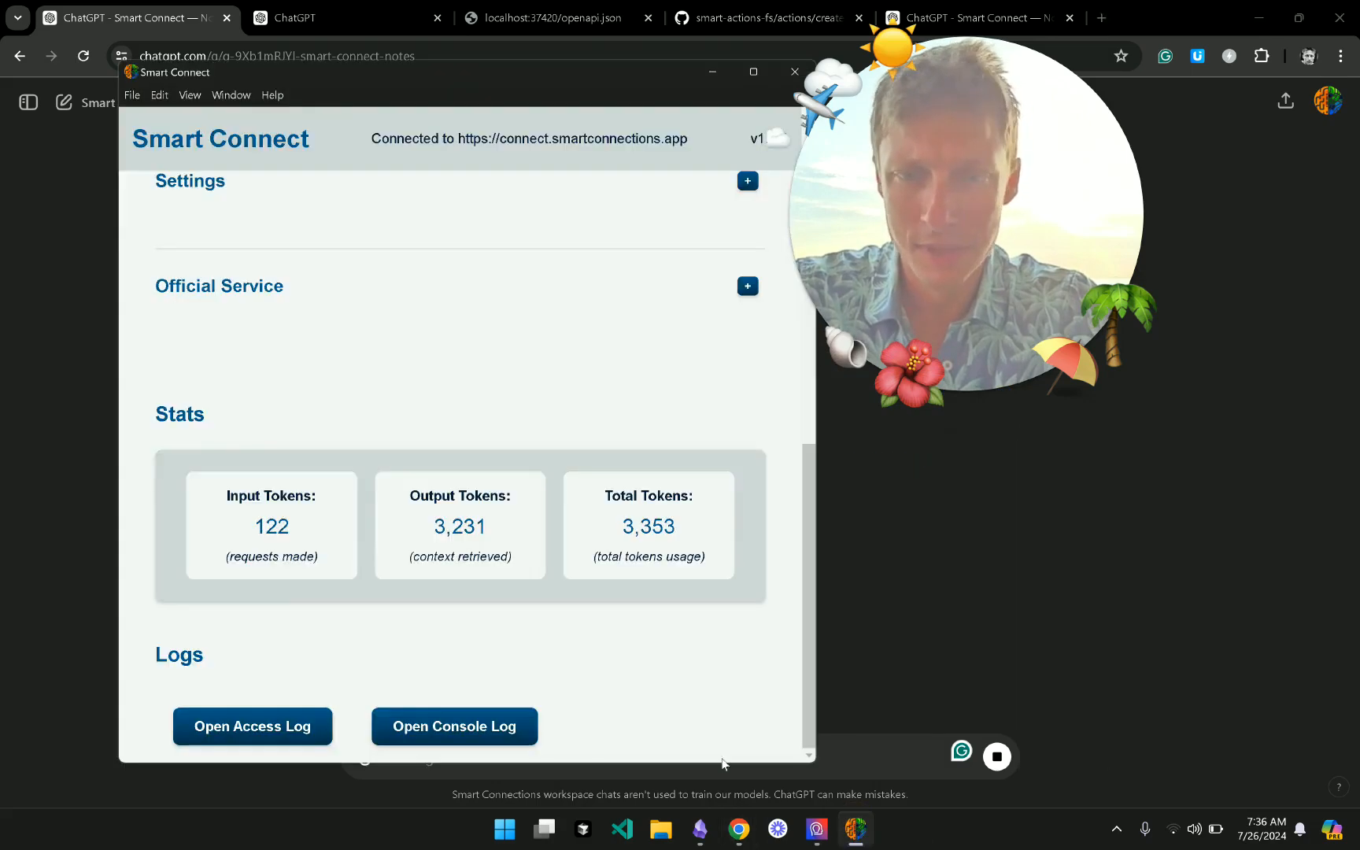
double_click(269, 524)
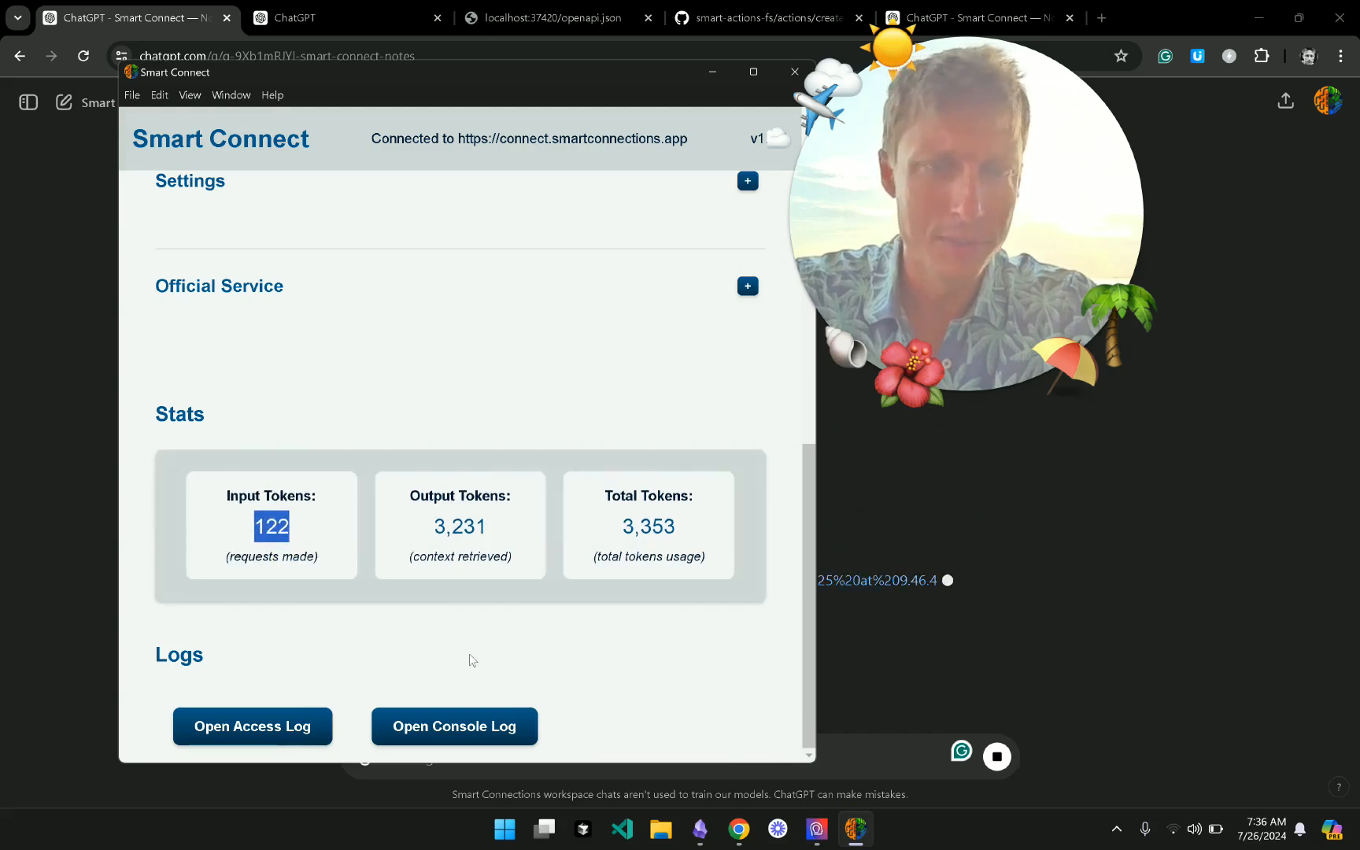
left_click(449, 523)
left_click_drag(432, 524, 487, 529)
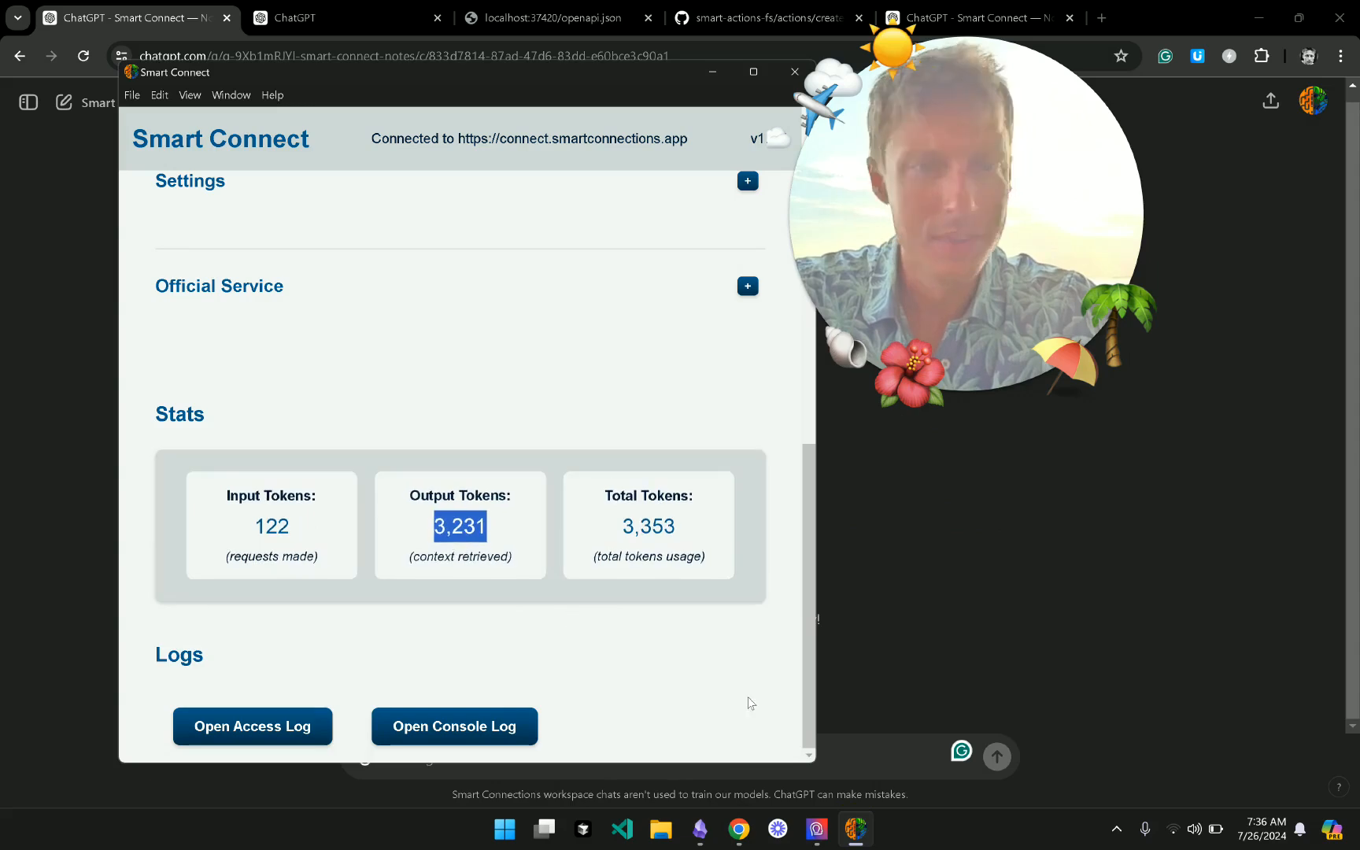
left_click(885, 634)
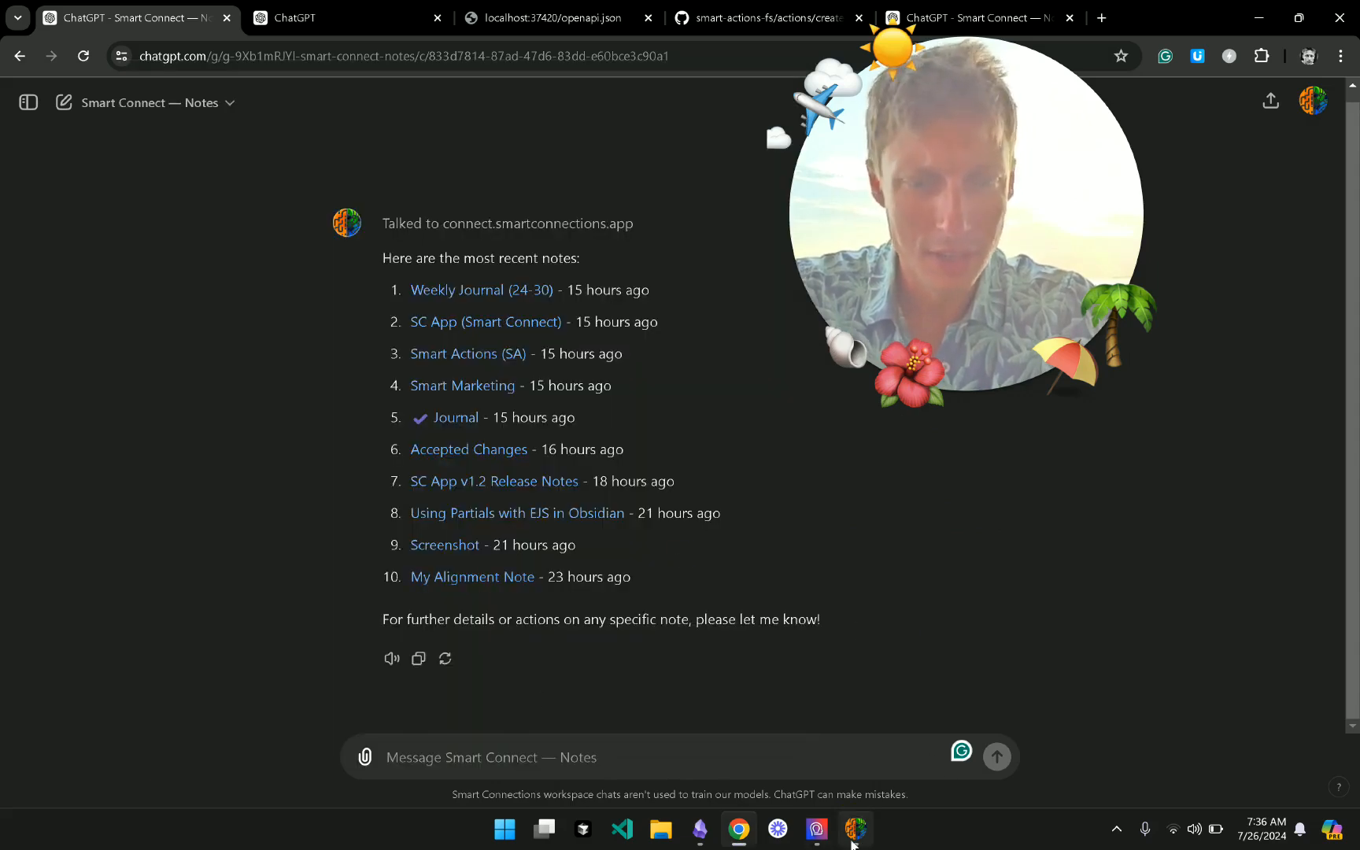
left_click(856, 829)
left_click_drag(616, 529, 691, 524)
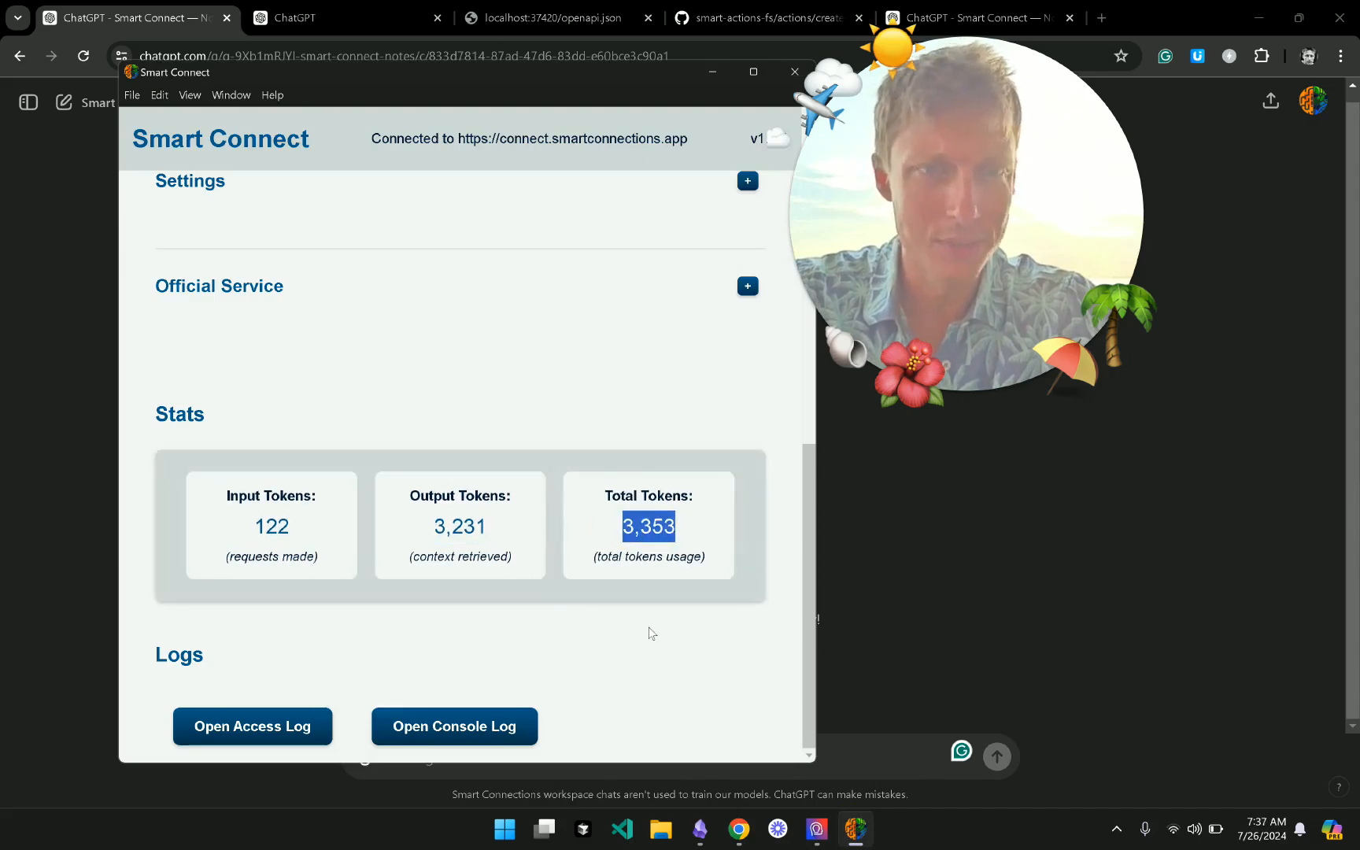
left_click(571, 440)
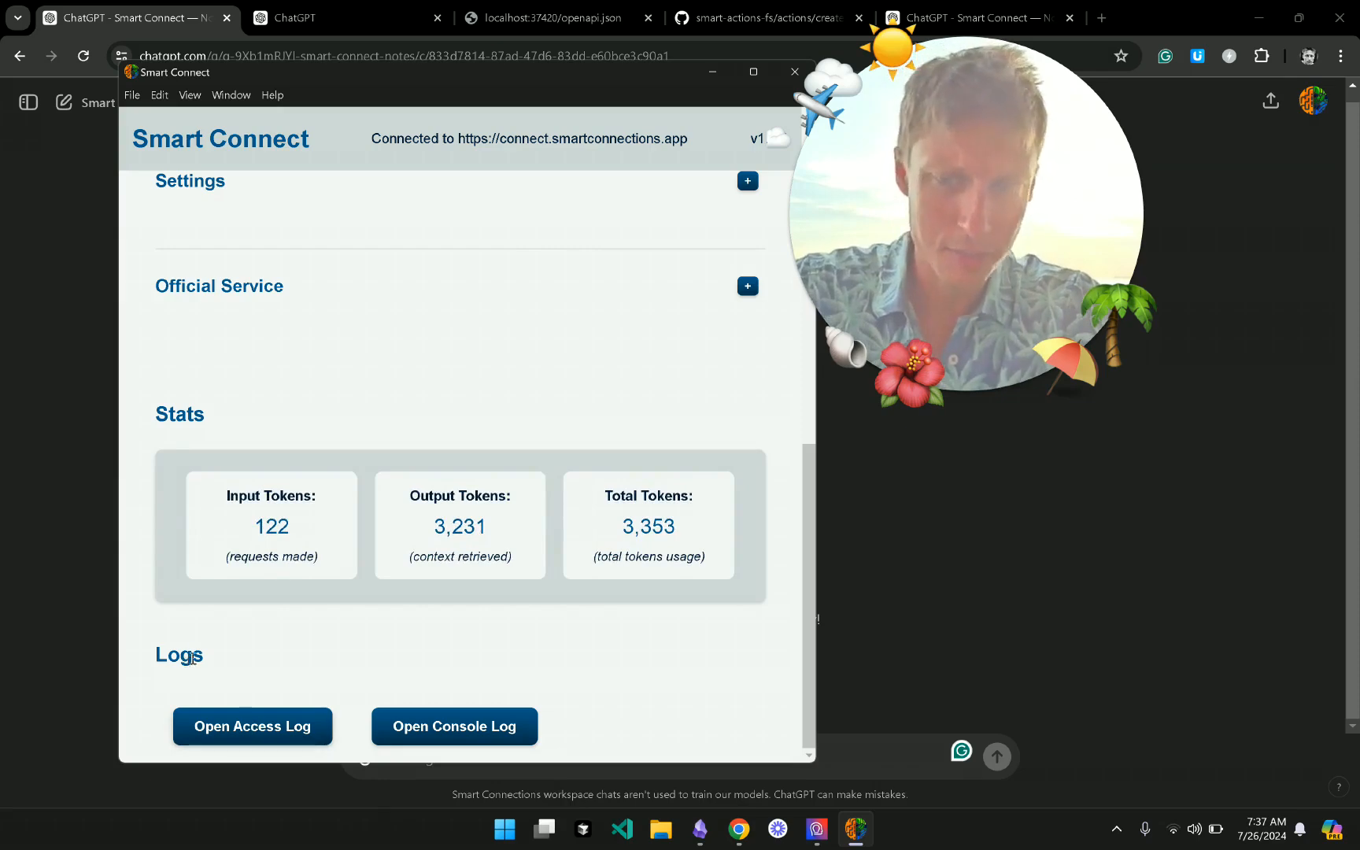
left_click(228, 728)
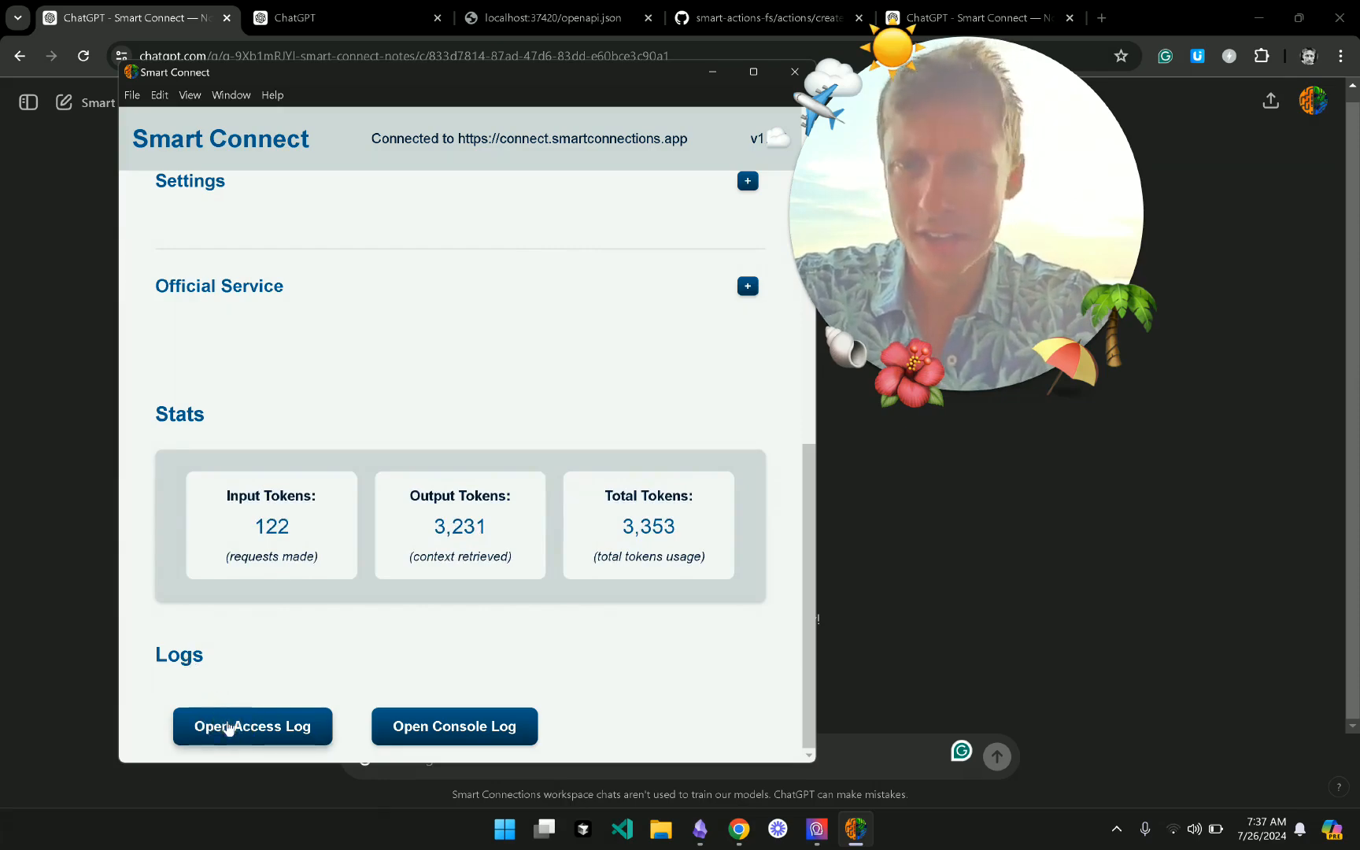
scroll(357, 359, "down", 20)
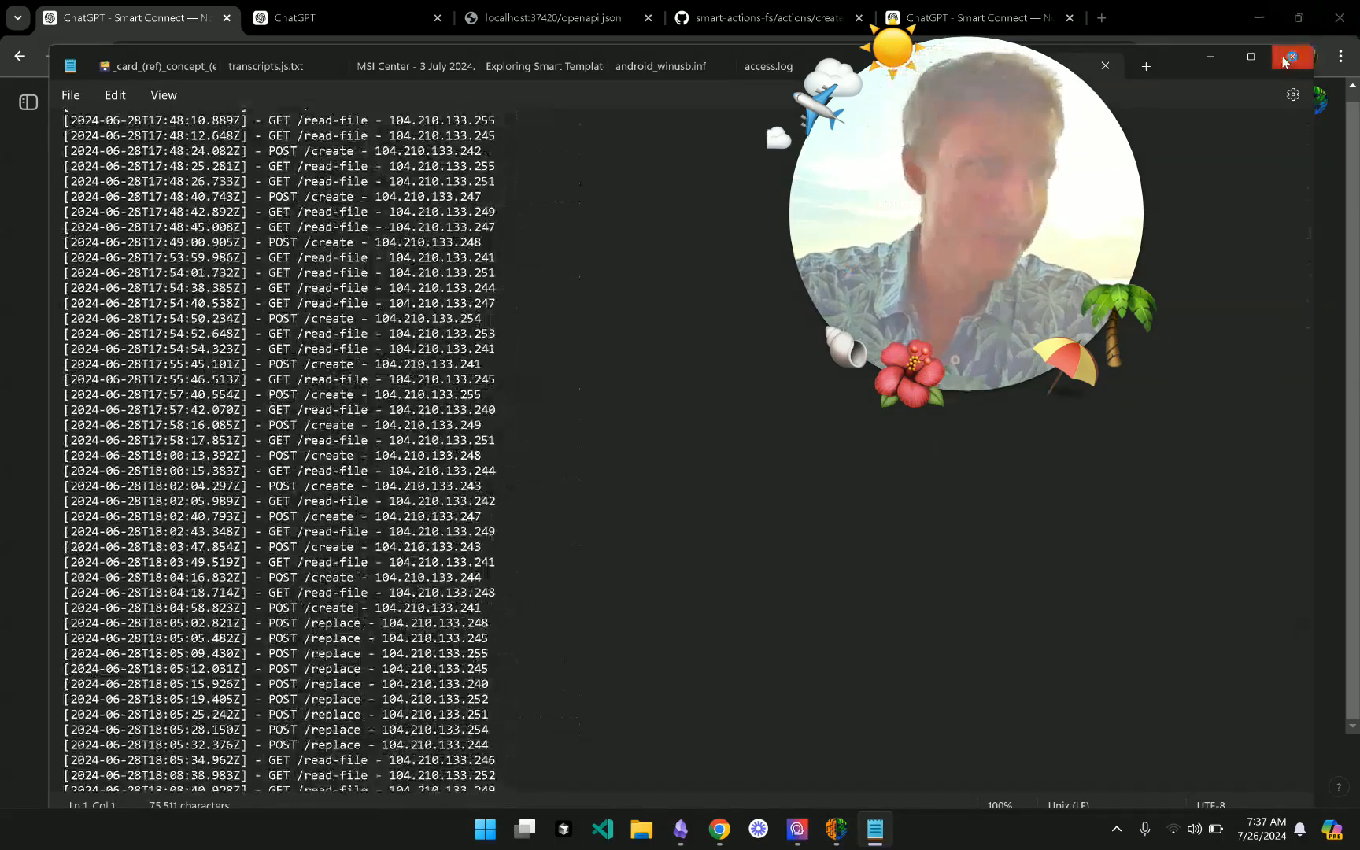
key("alt+F4")
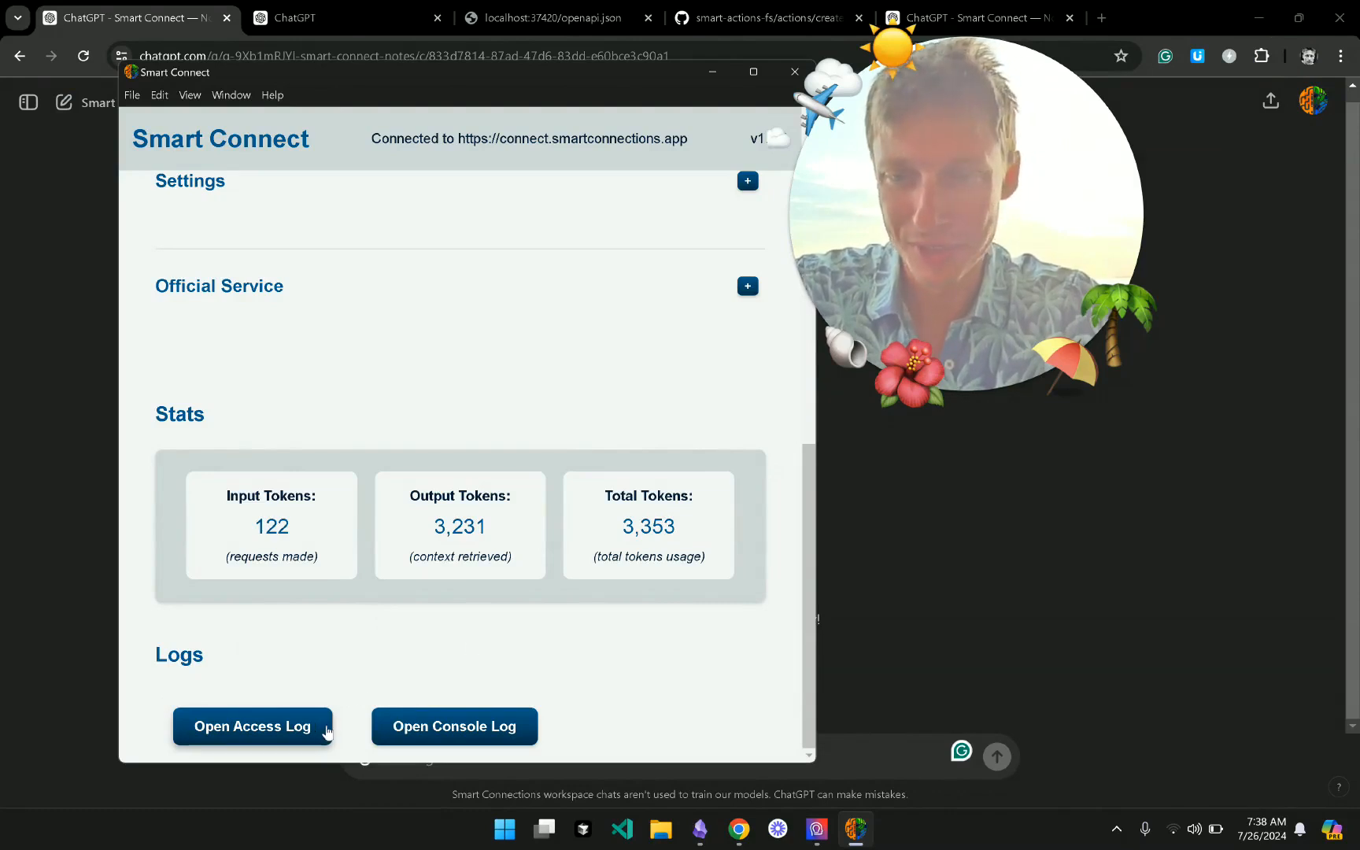
- Open the console log in Developer Tools, reposition its window, then scroll Smart Connect back to the top
left_click(446, 722)
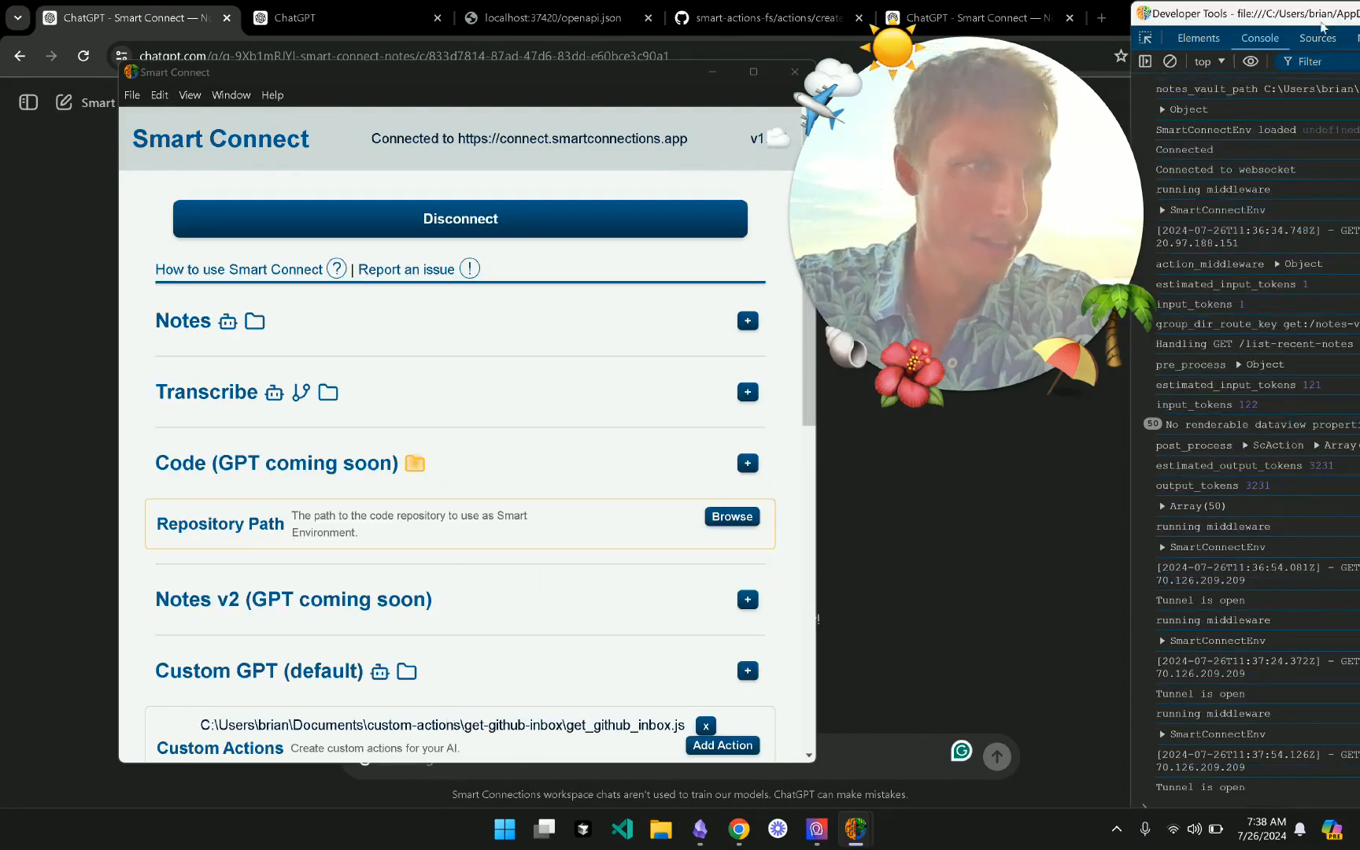
left_click_drag(1321, 26, 667, 22)
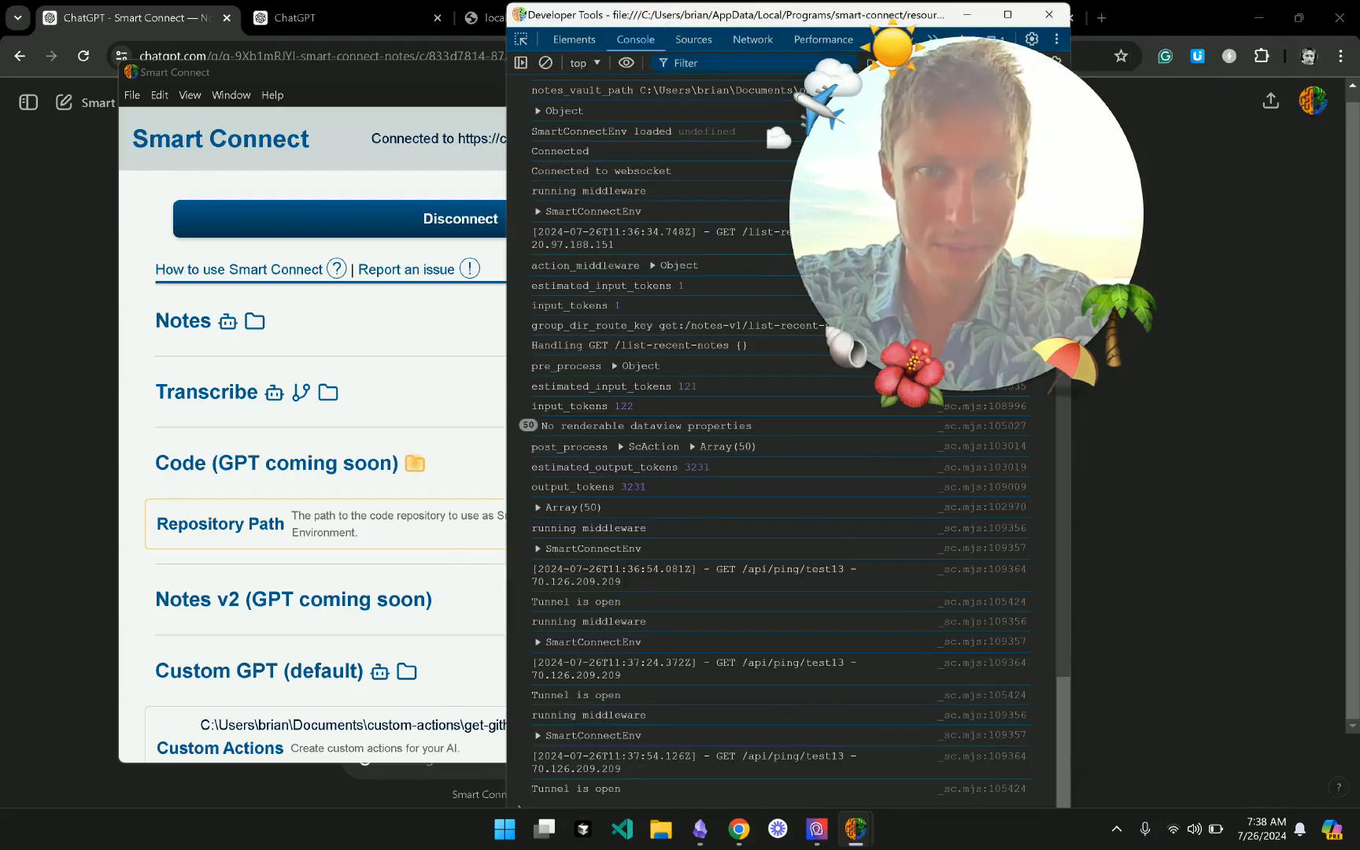
left_click_drag(662, 16, 587, 140)
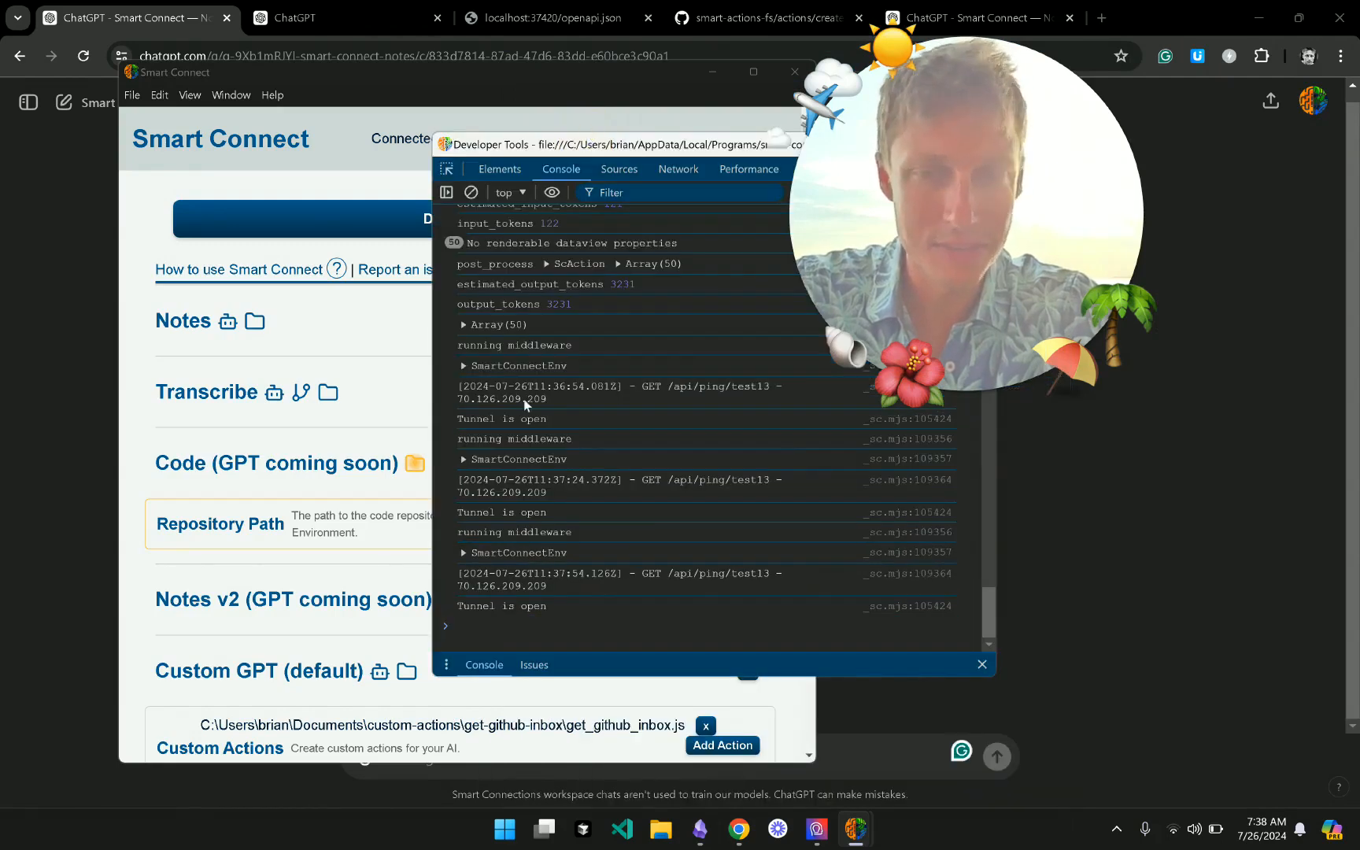
scroll(250, 630, "down", 8)
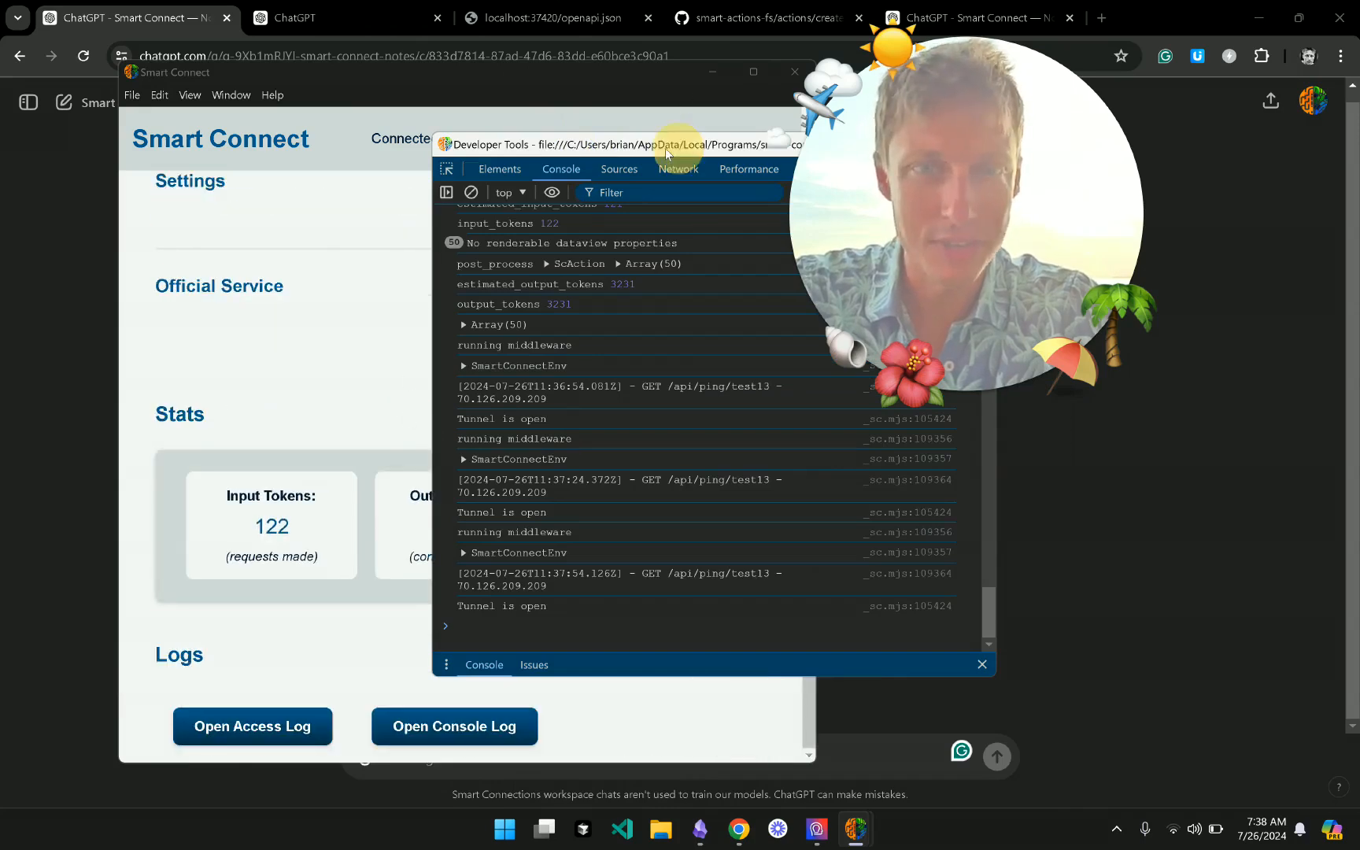
left_click_drag(667, 151, 561, 160)
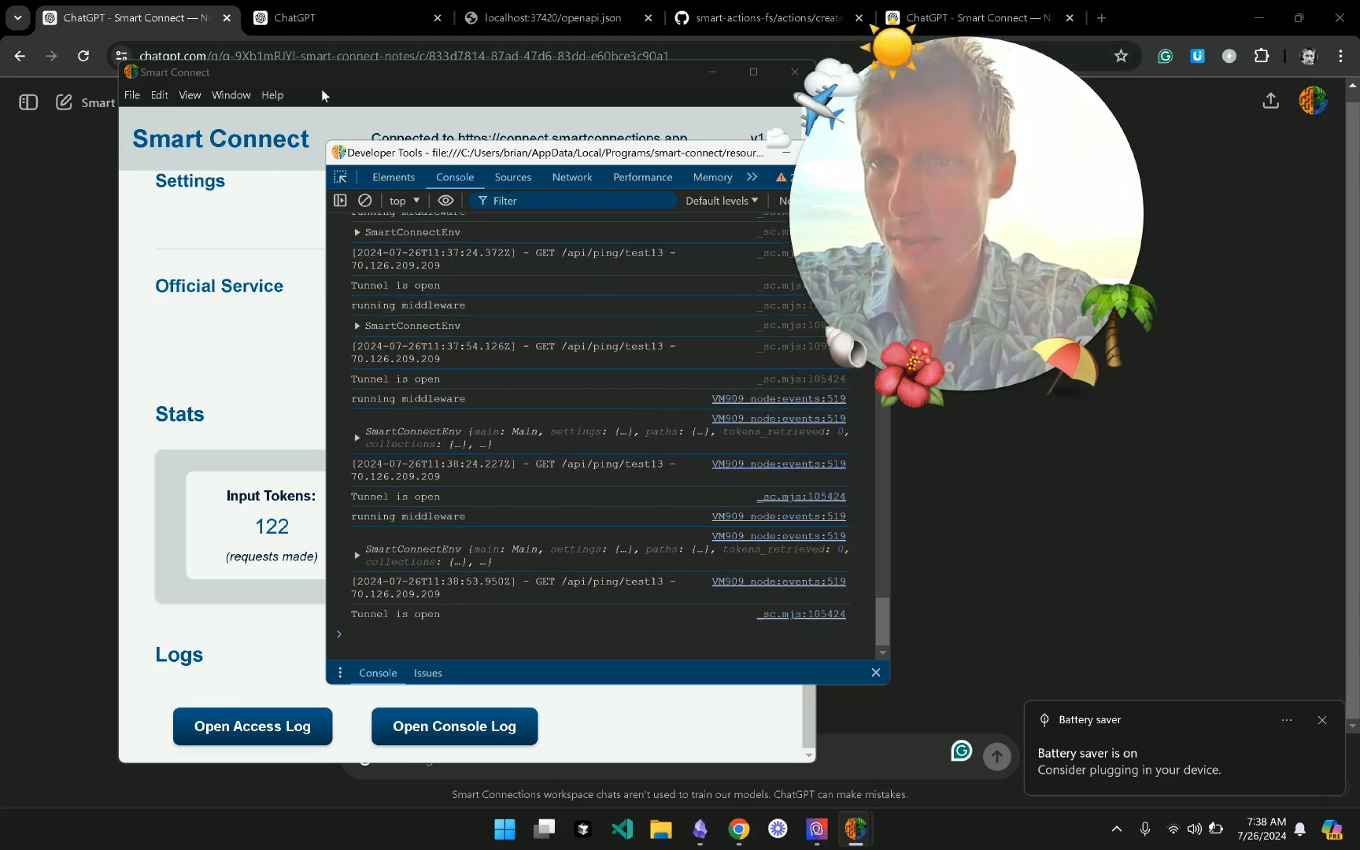
left_click(355, 70)
scroll(402, 297, "up", 15)
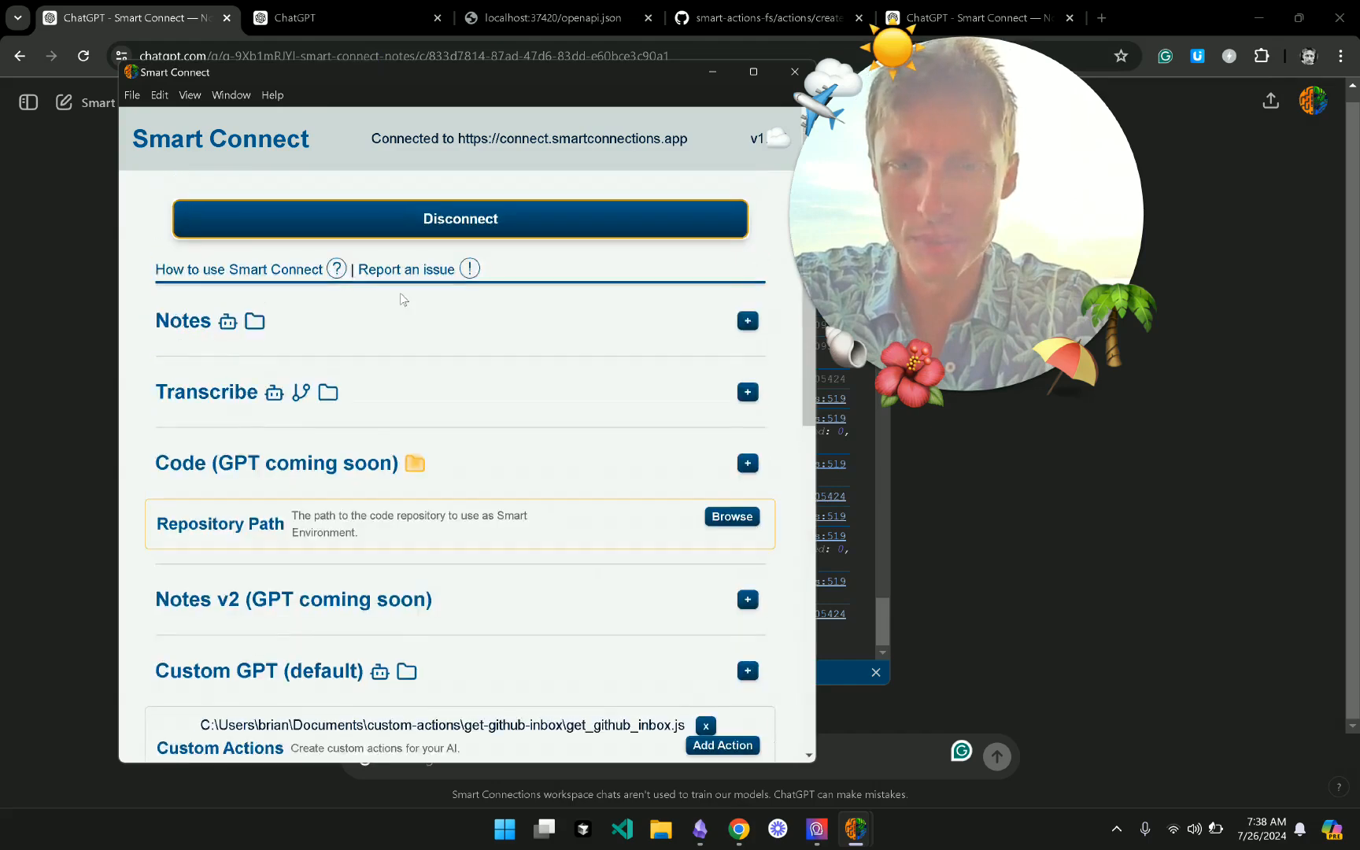